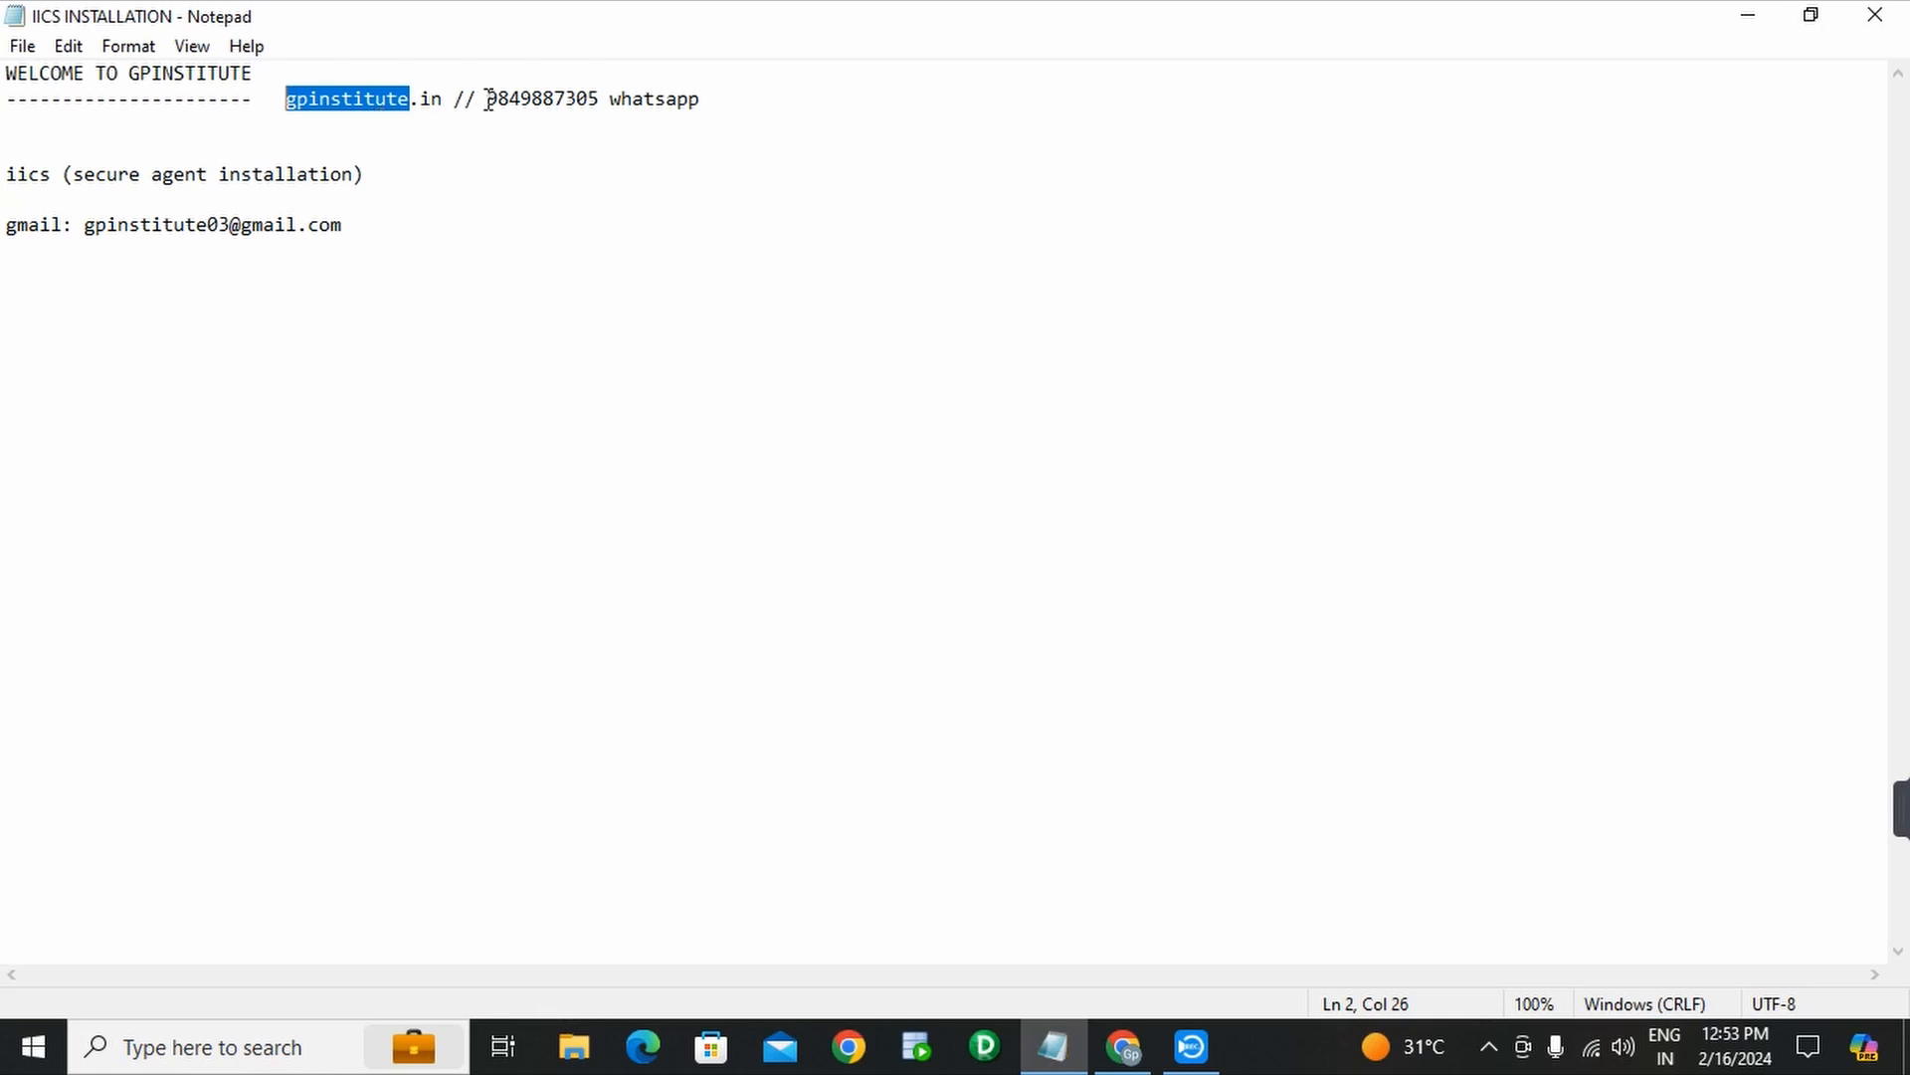
- Select the contact details and the Secure Agent installation note in the Notepad notes
left_click_drag(488, 100, 705, 98)
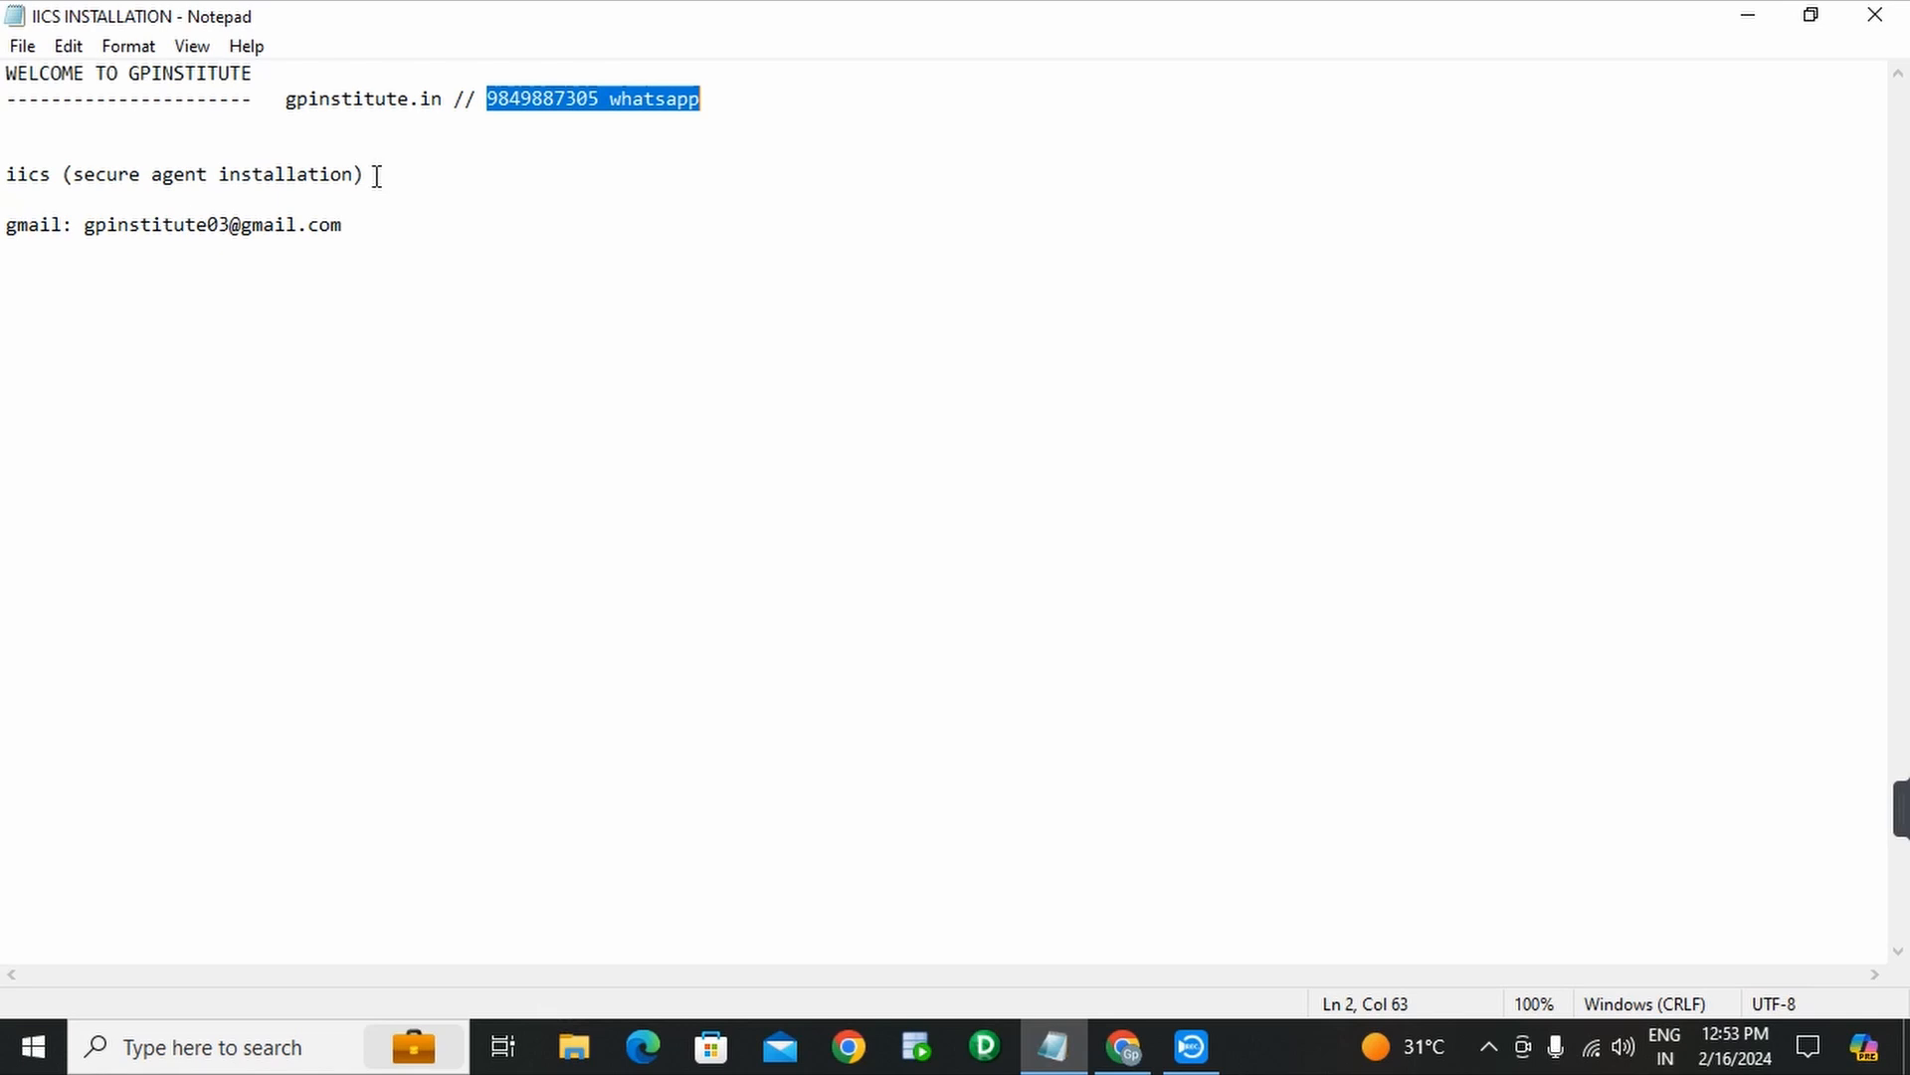
left_click_drag(377, 175, 62, 186)
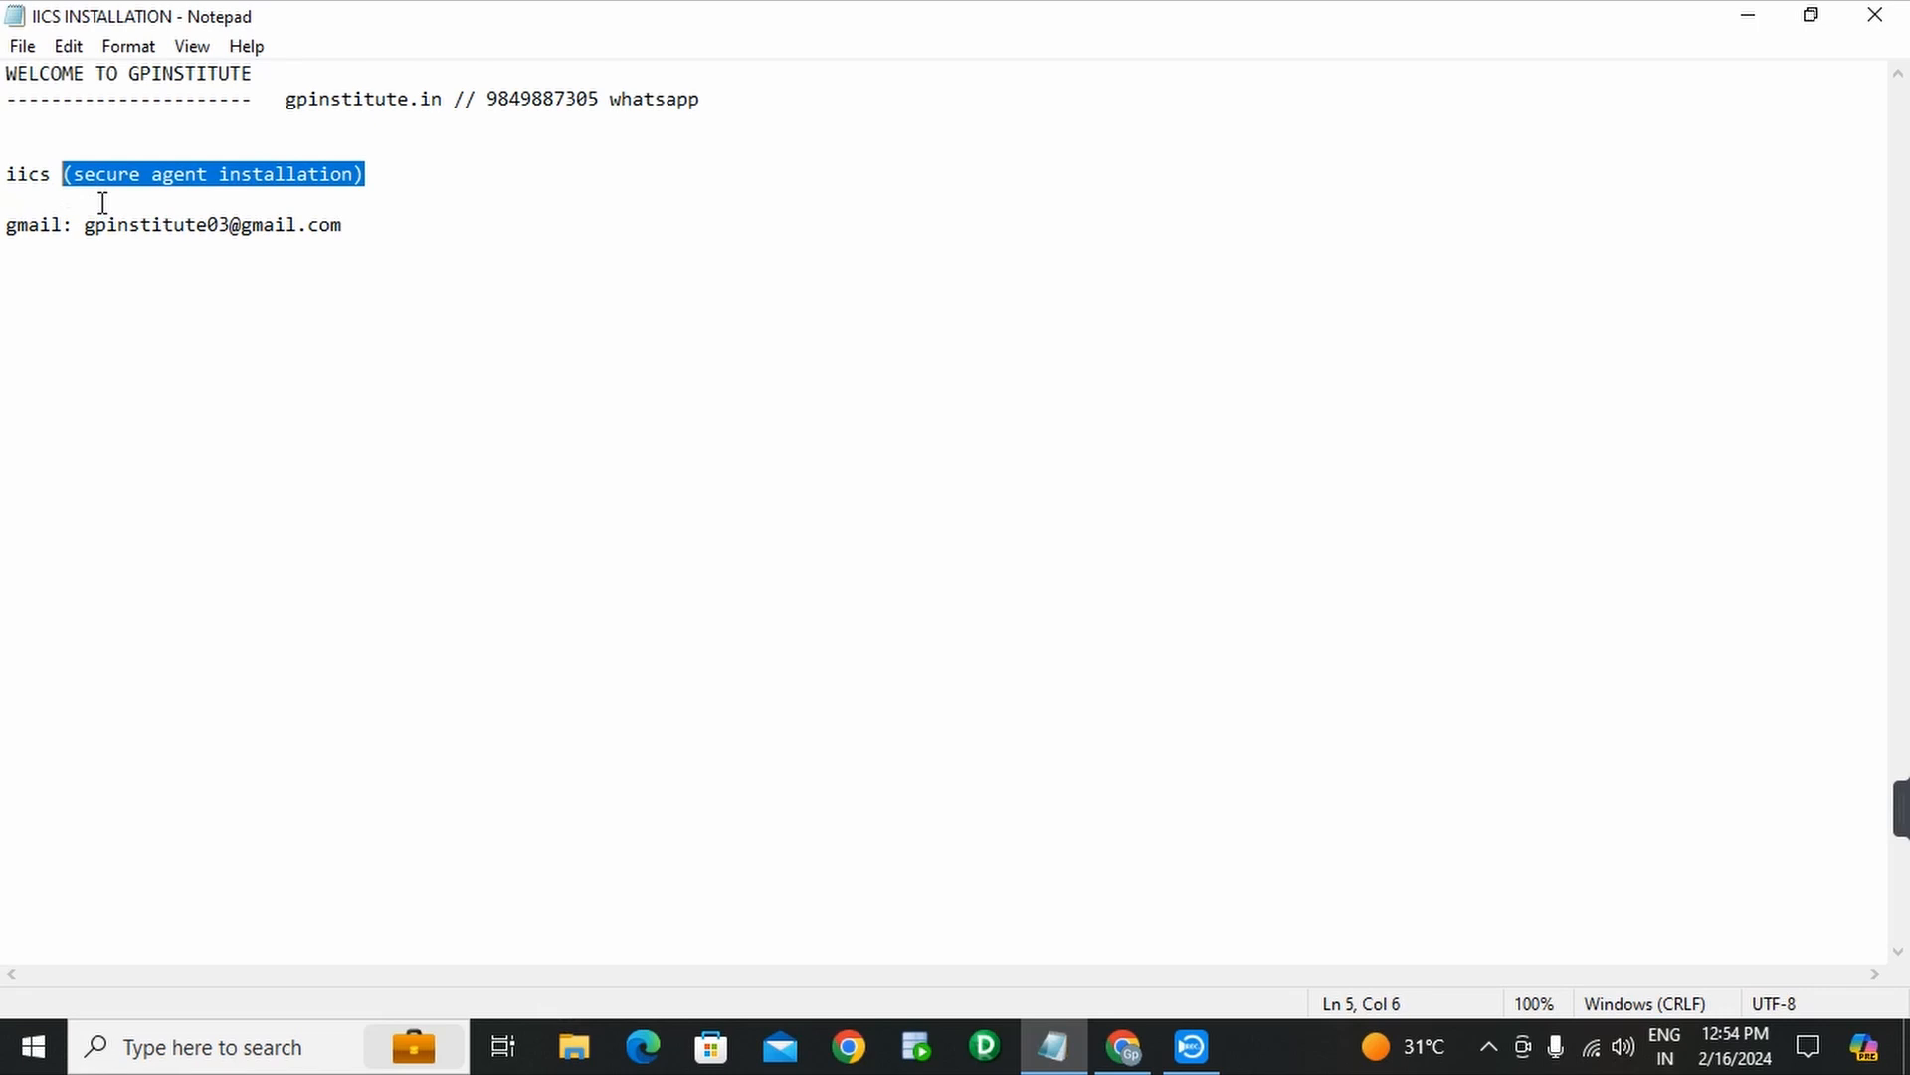
left_click(343, 228)
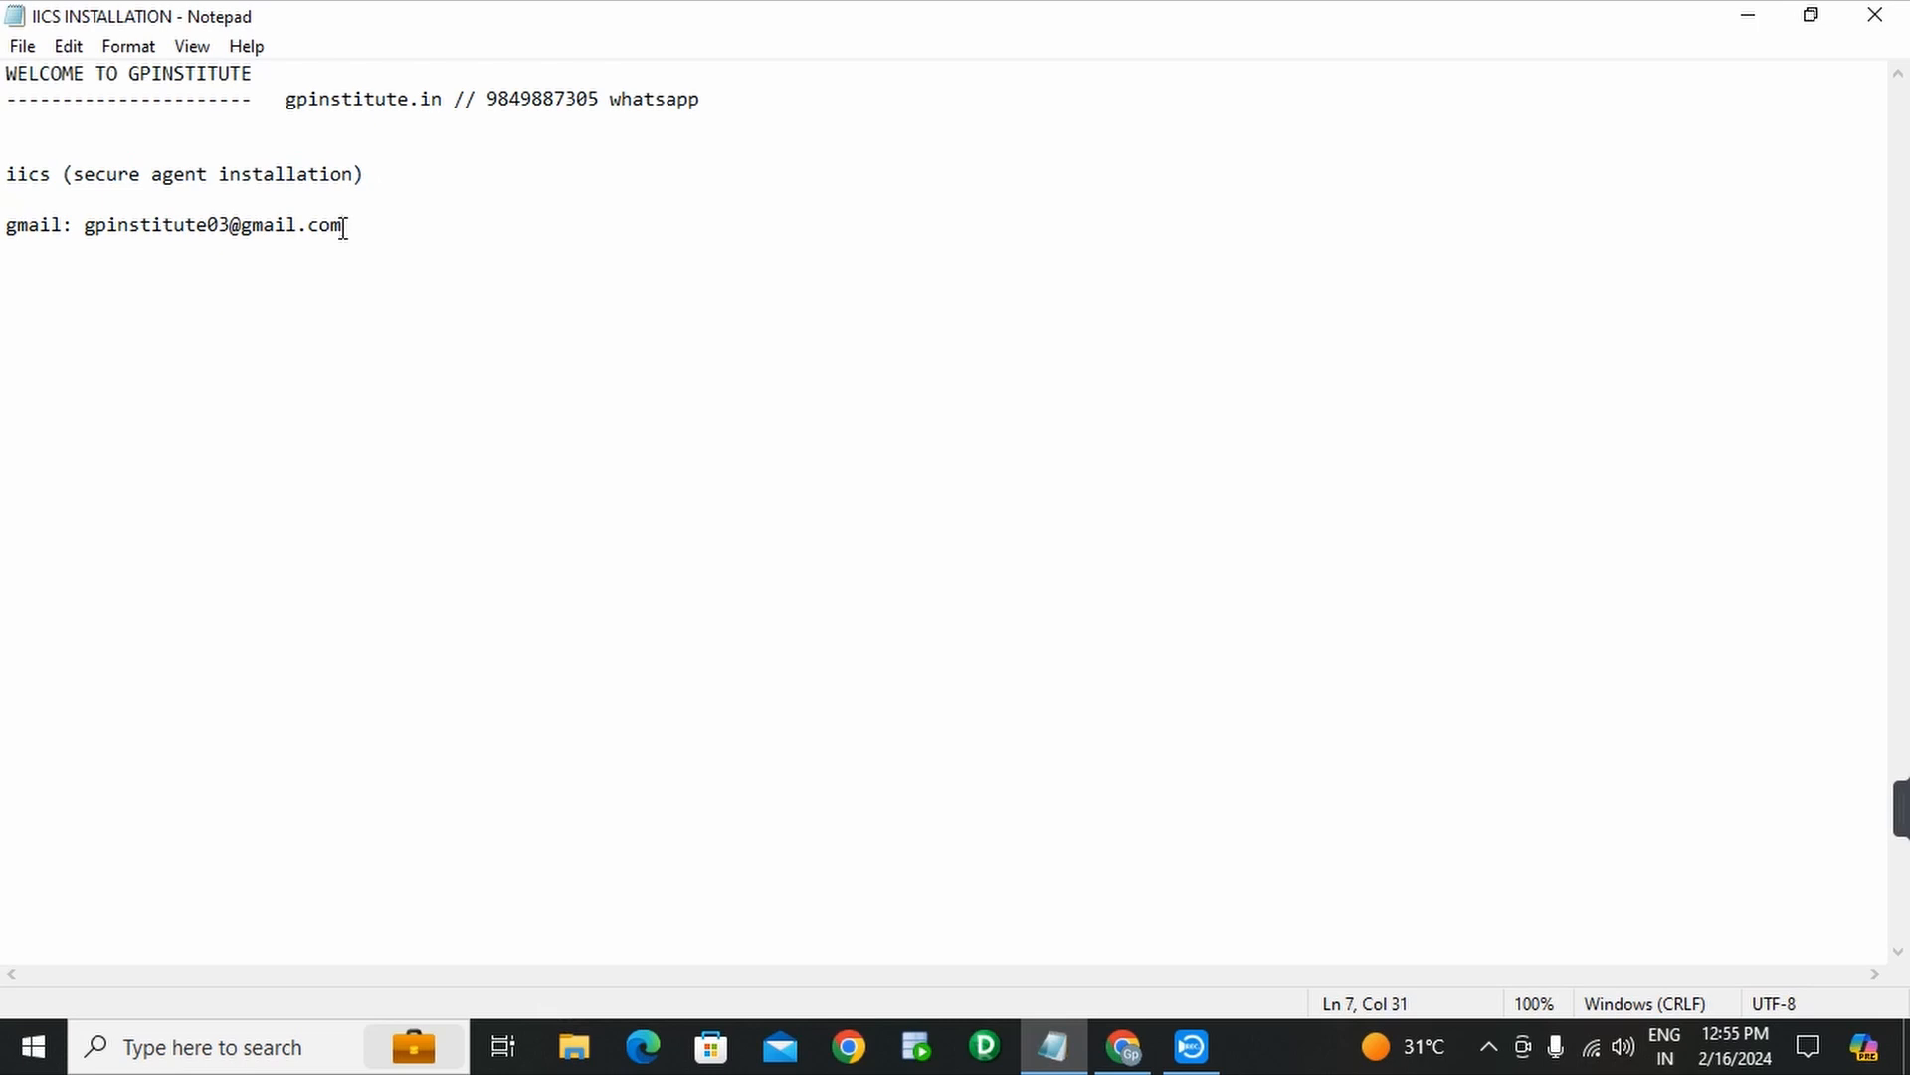
left_click_drag(343, 228, 85, 228)
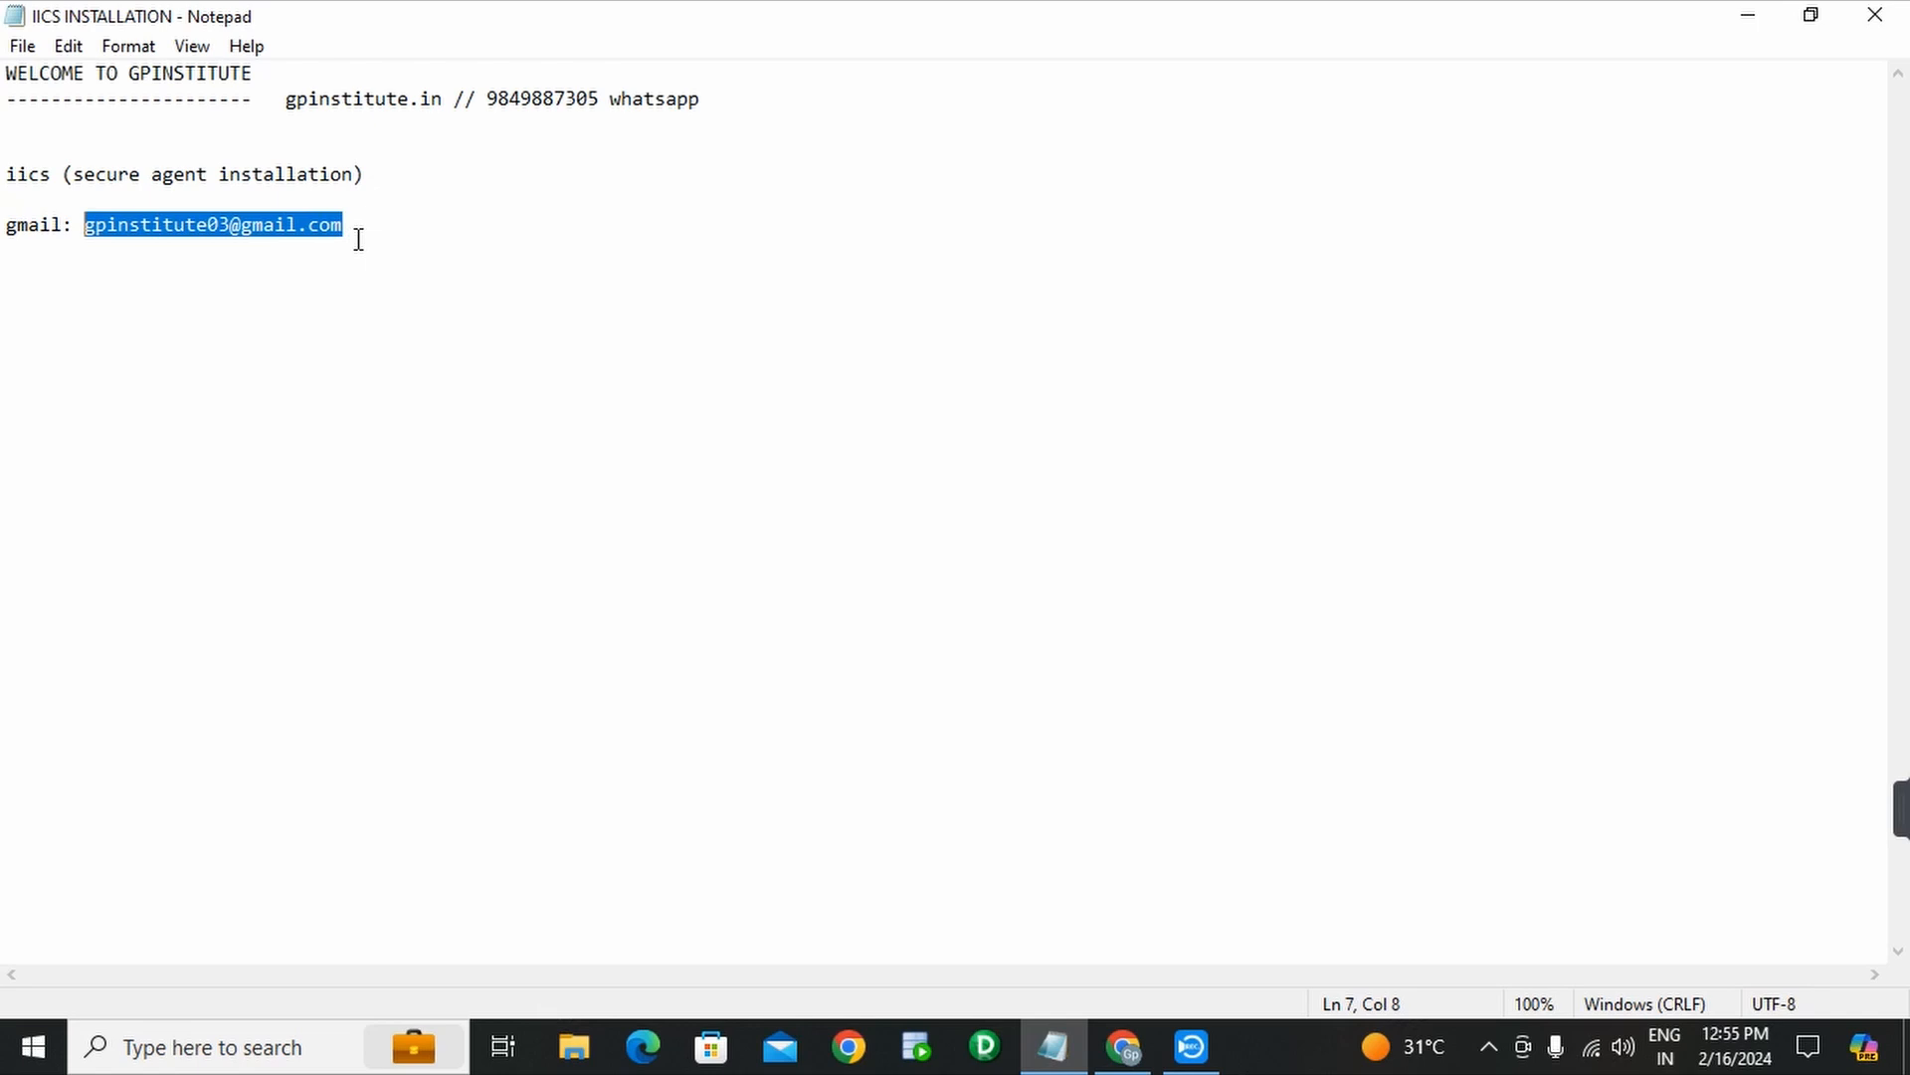
left_click_drag(486, 100, 698, 110)
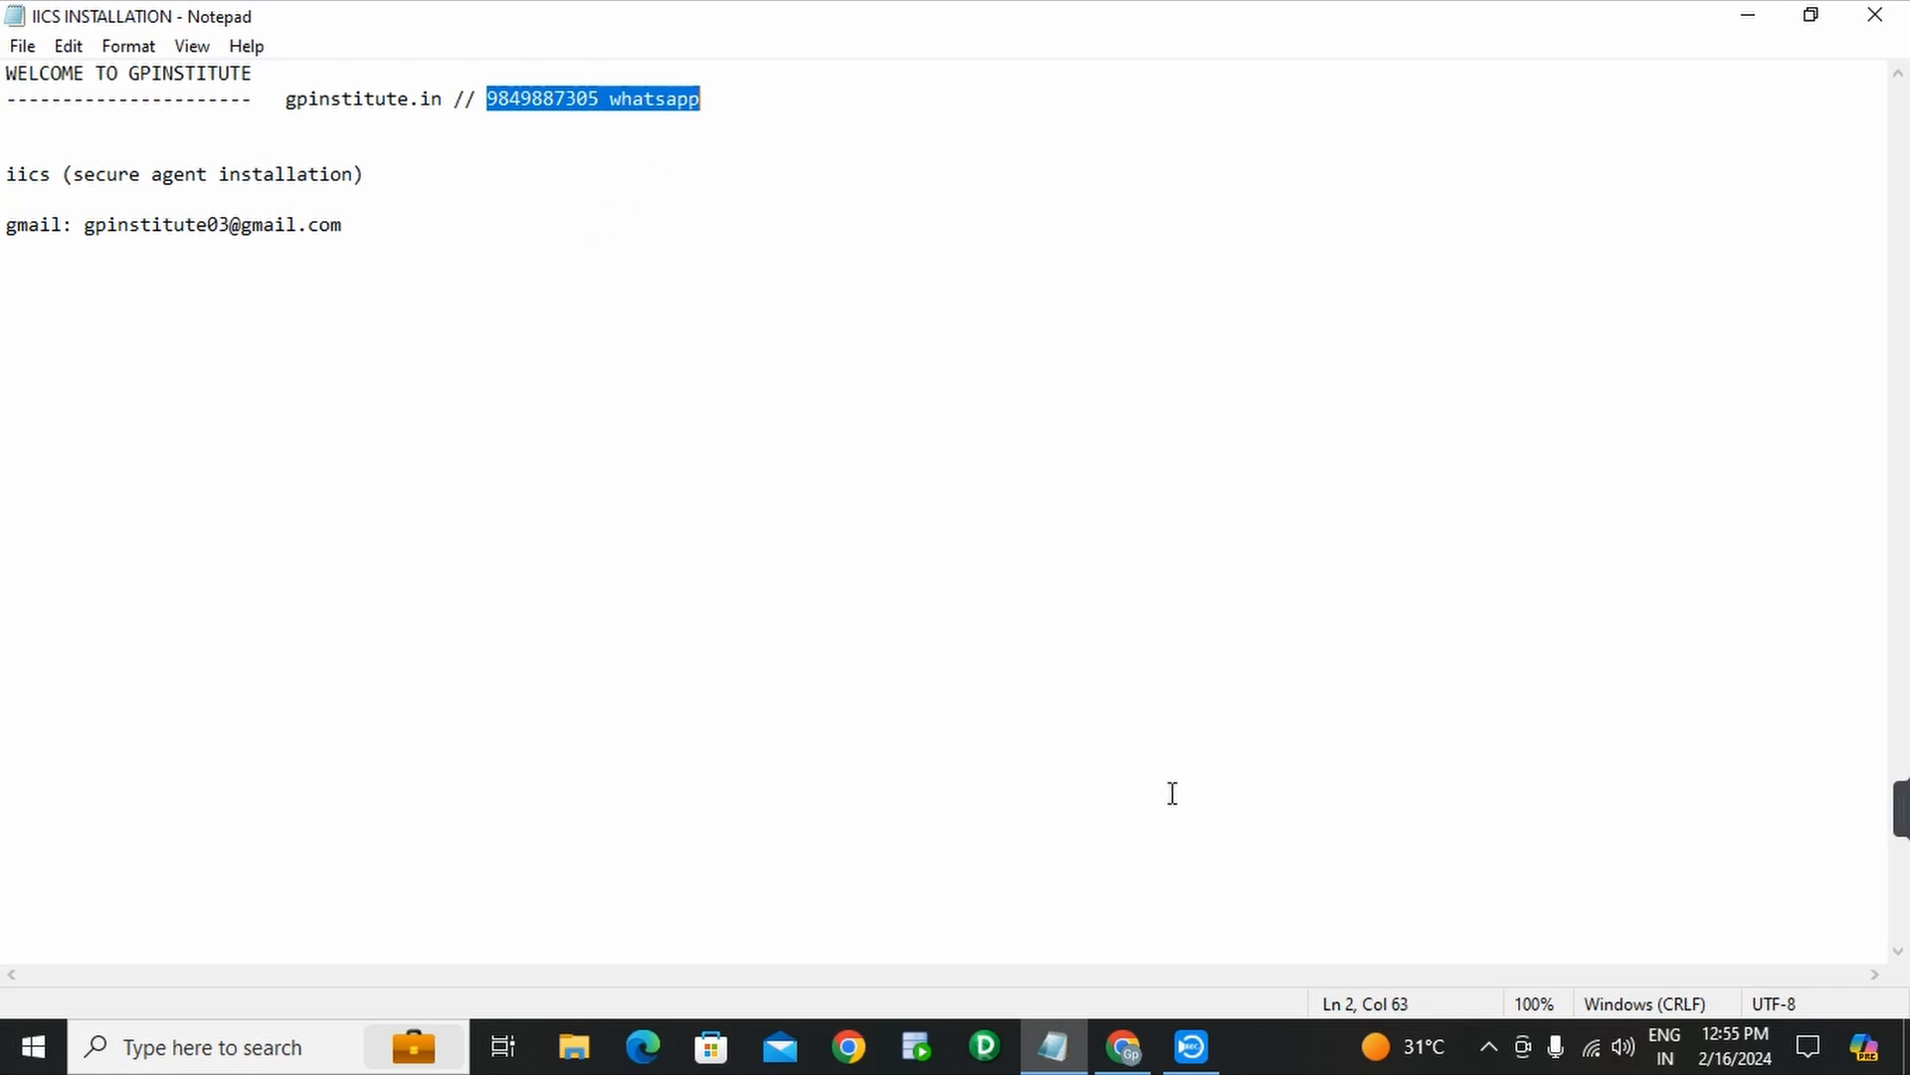
- Open Chrome Settings and search the settings for 'pop'
left_click(1128, 1057)
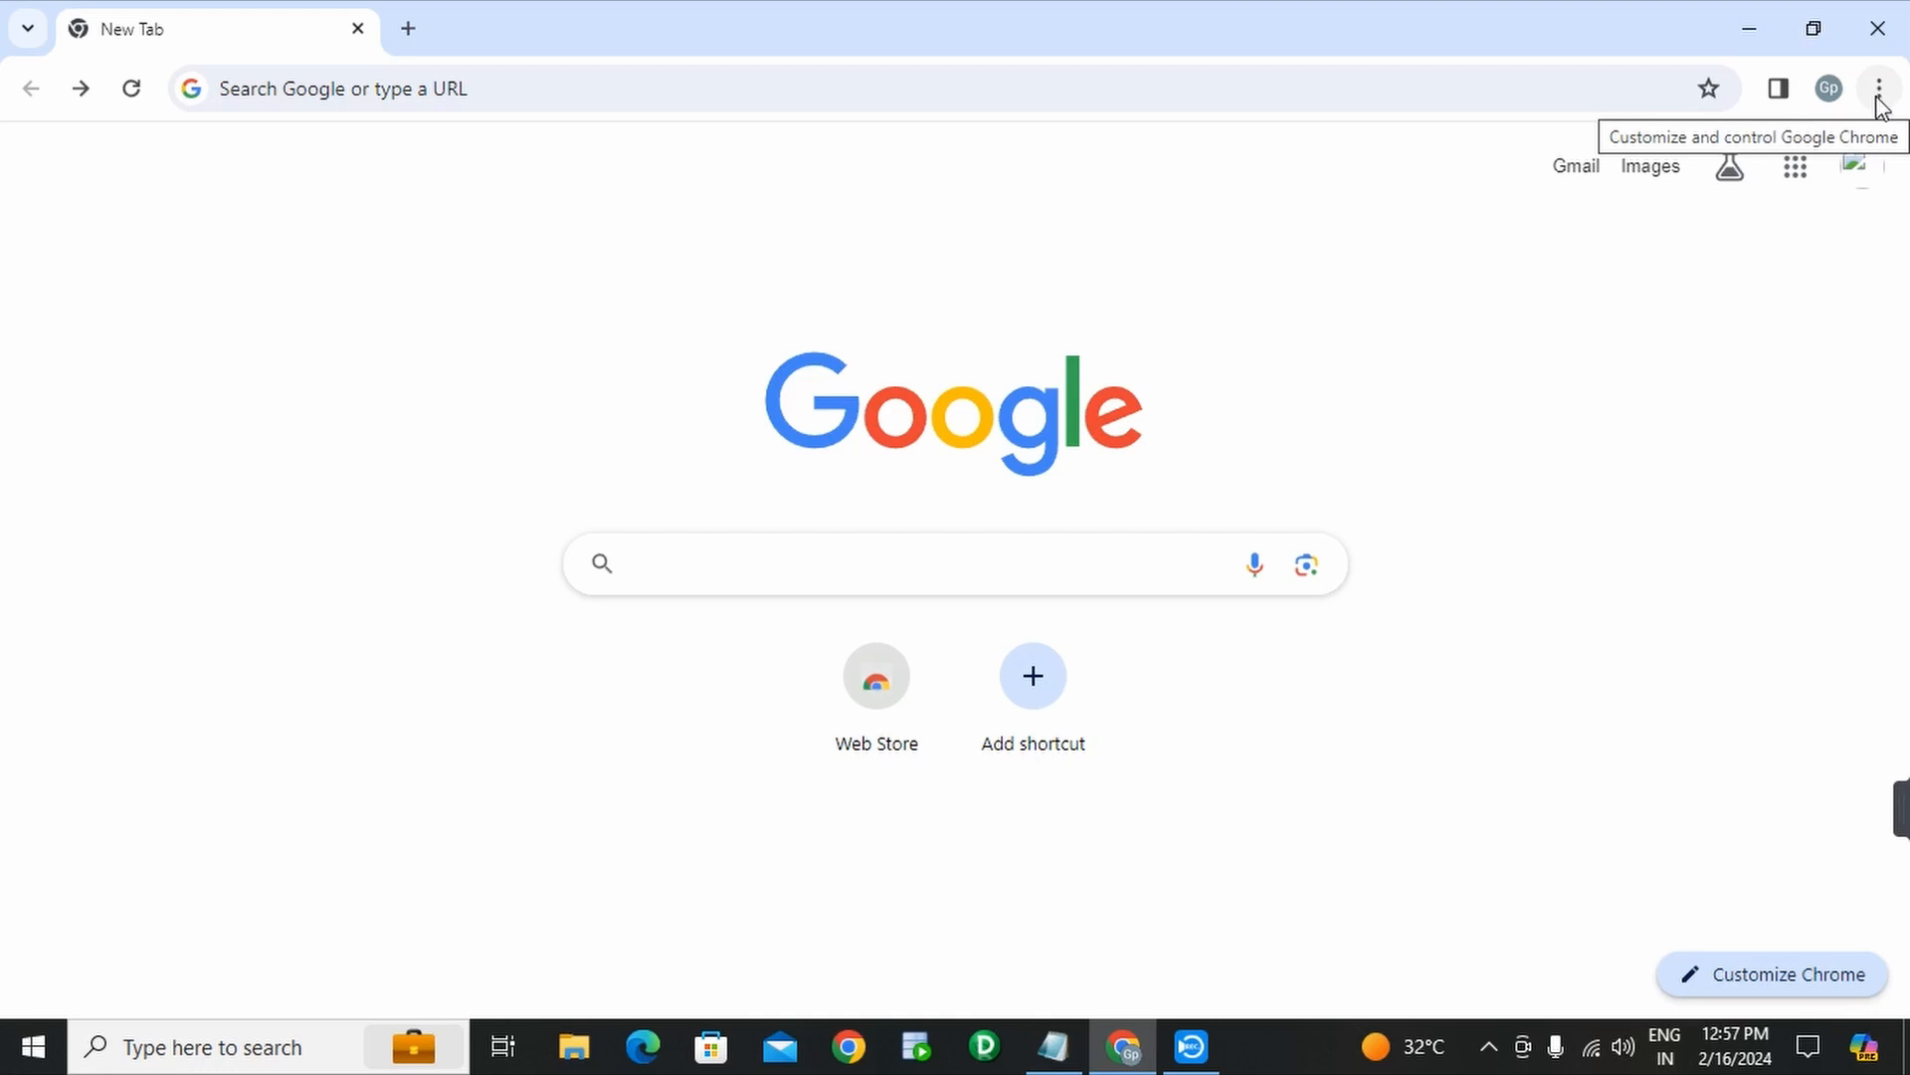
left_click(1880, 102)
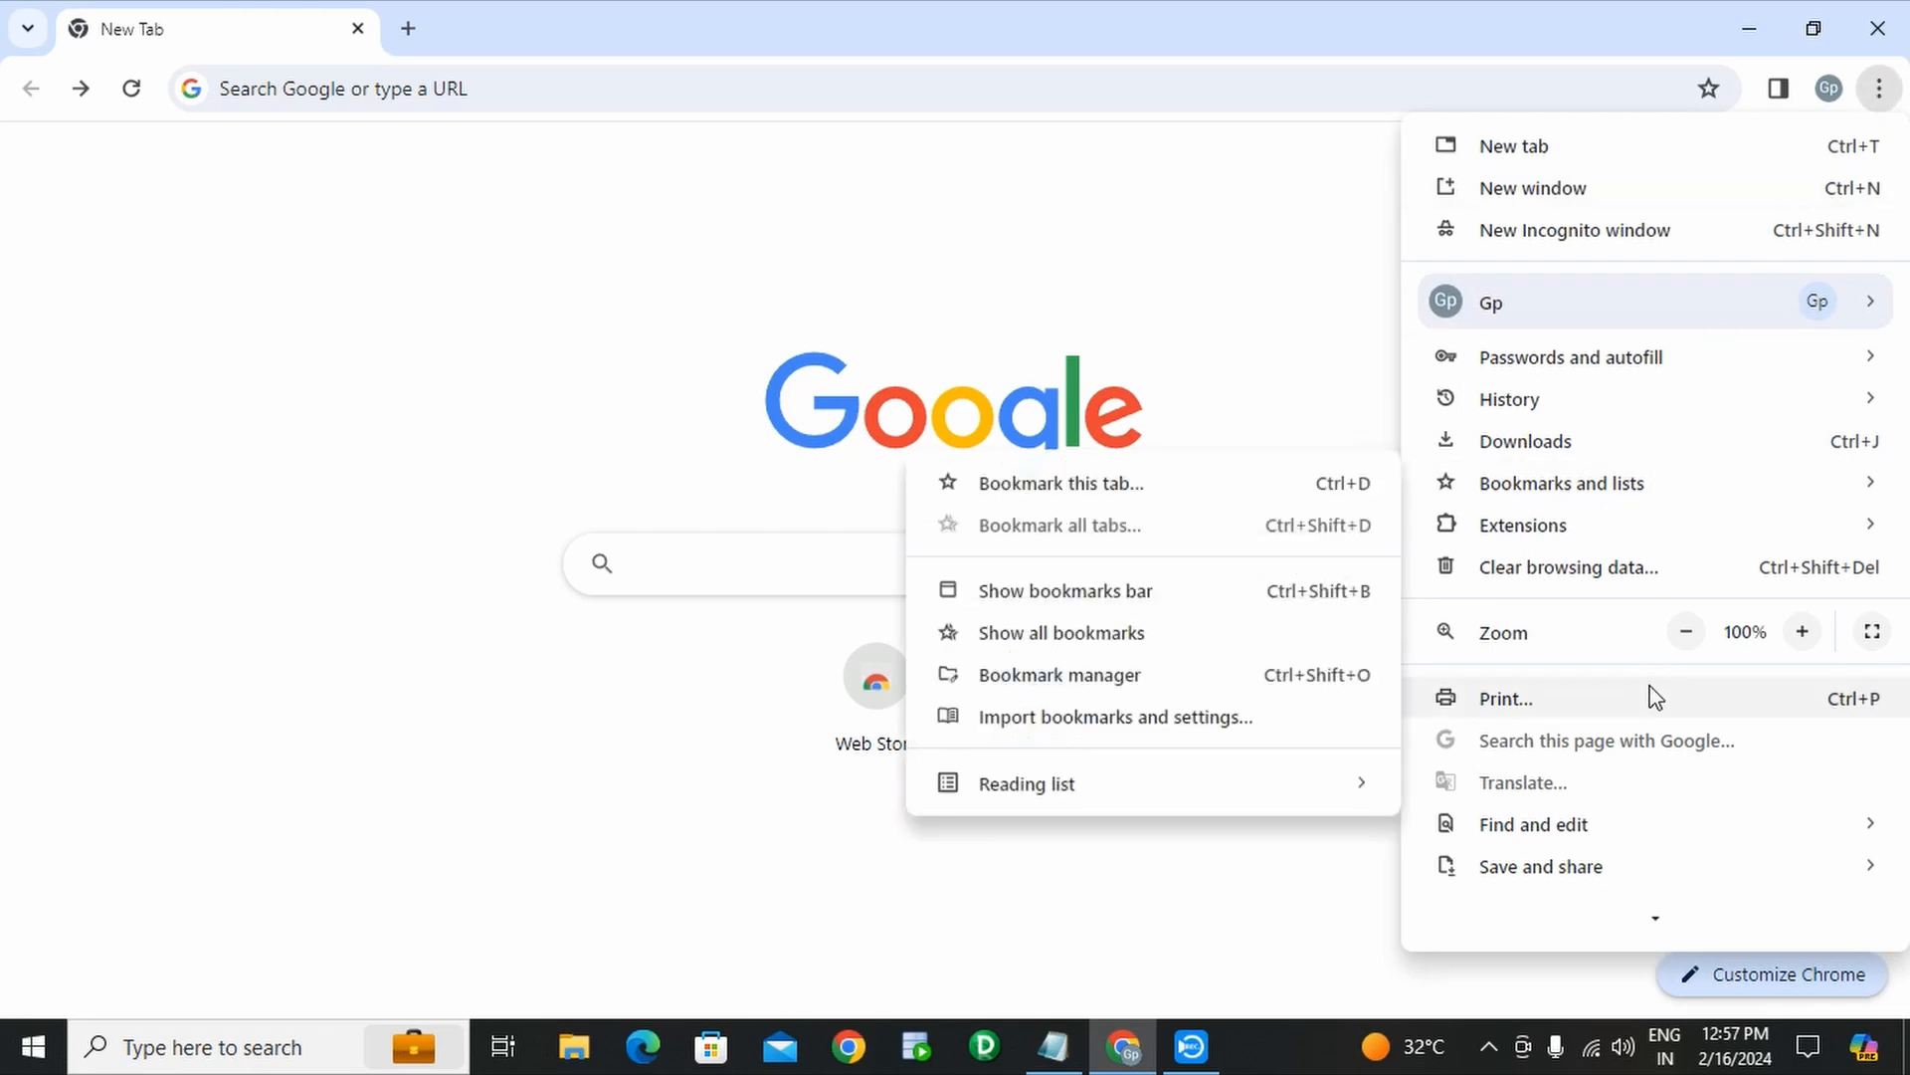
scroll(1651, 696, "down", 3)
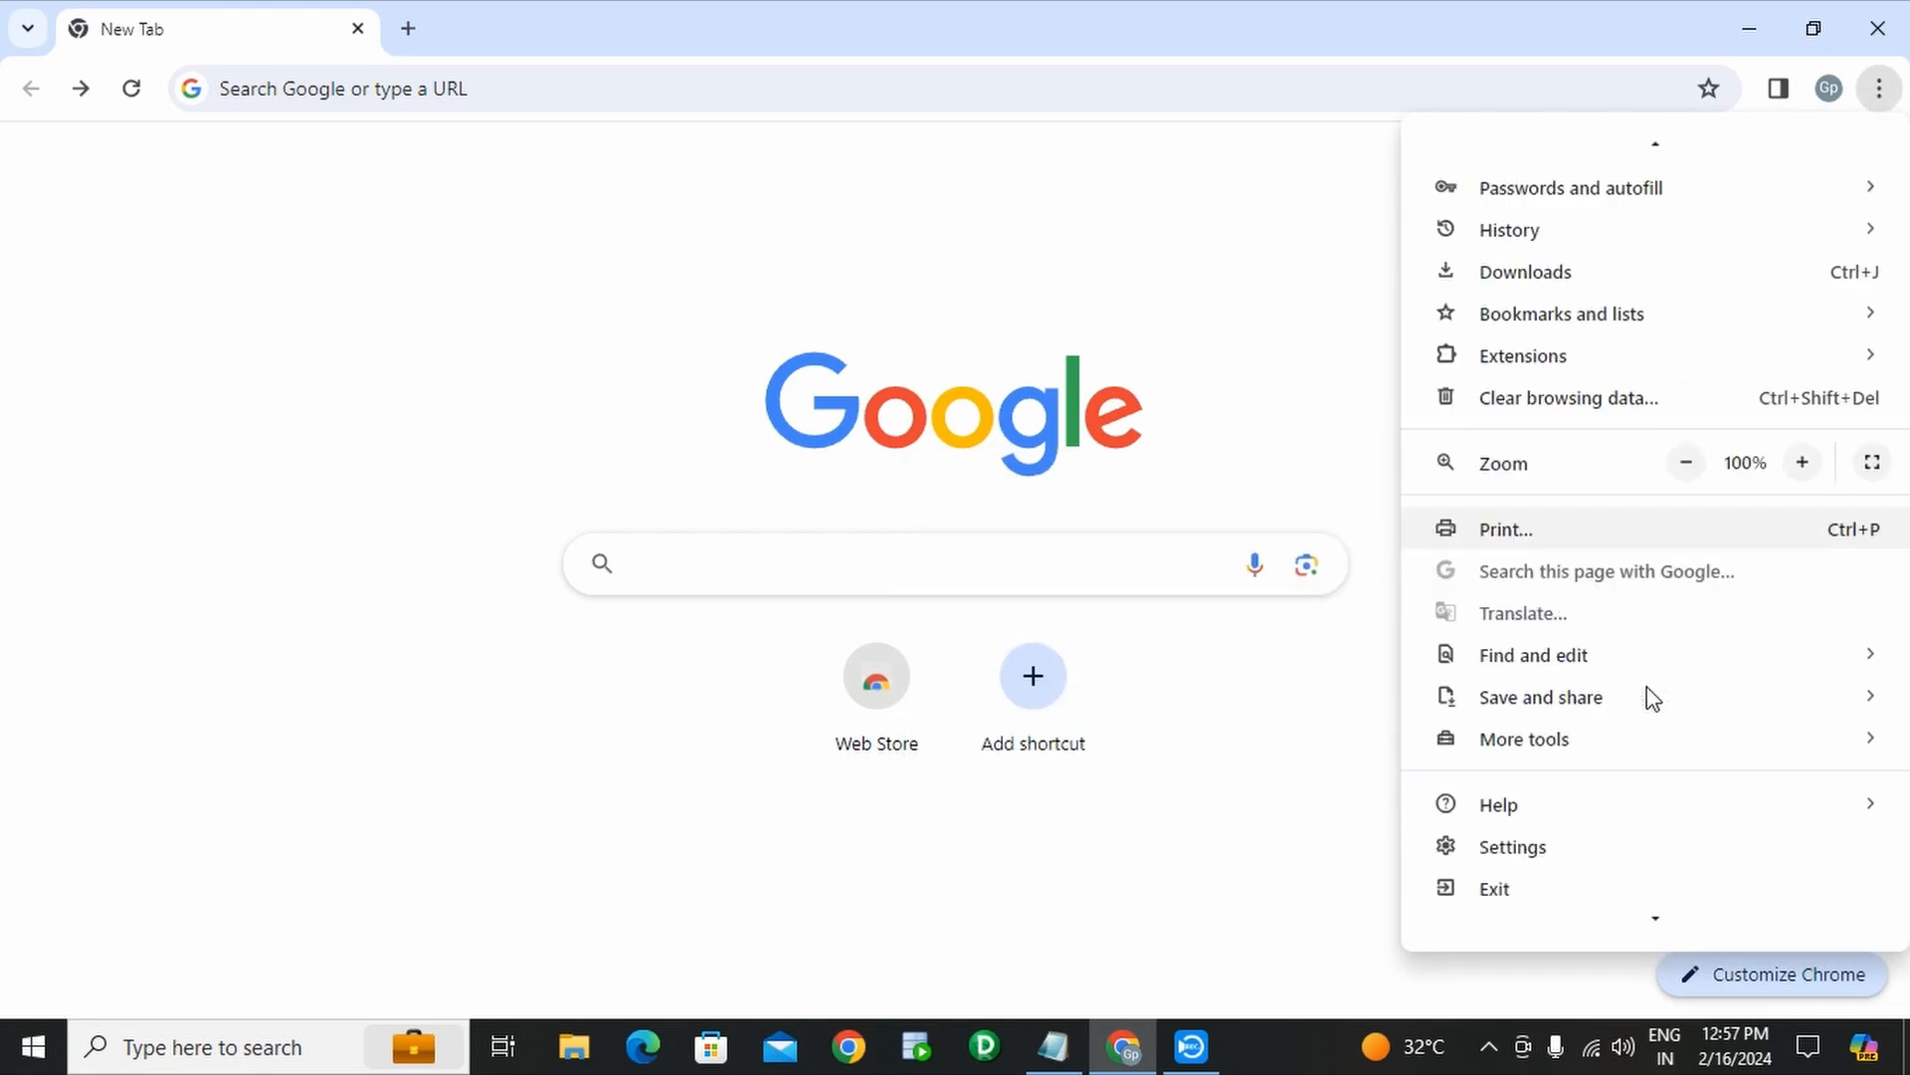
mouse_move(1651, 697)
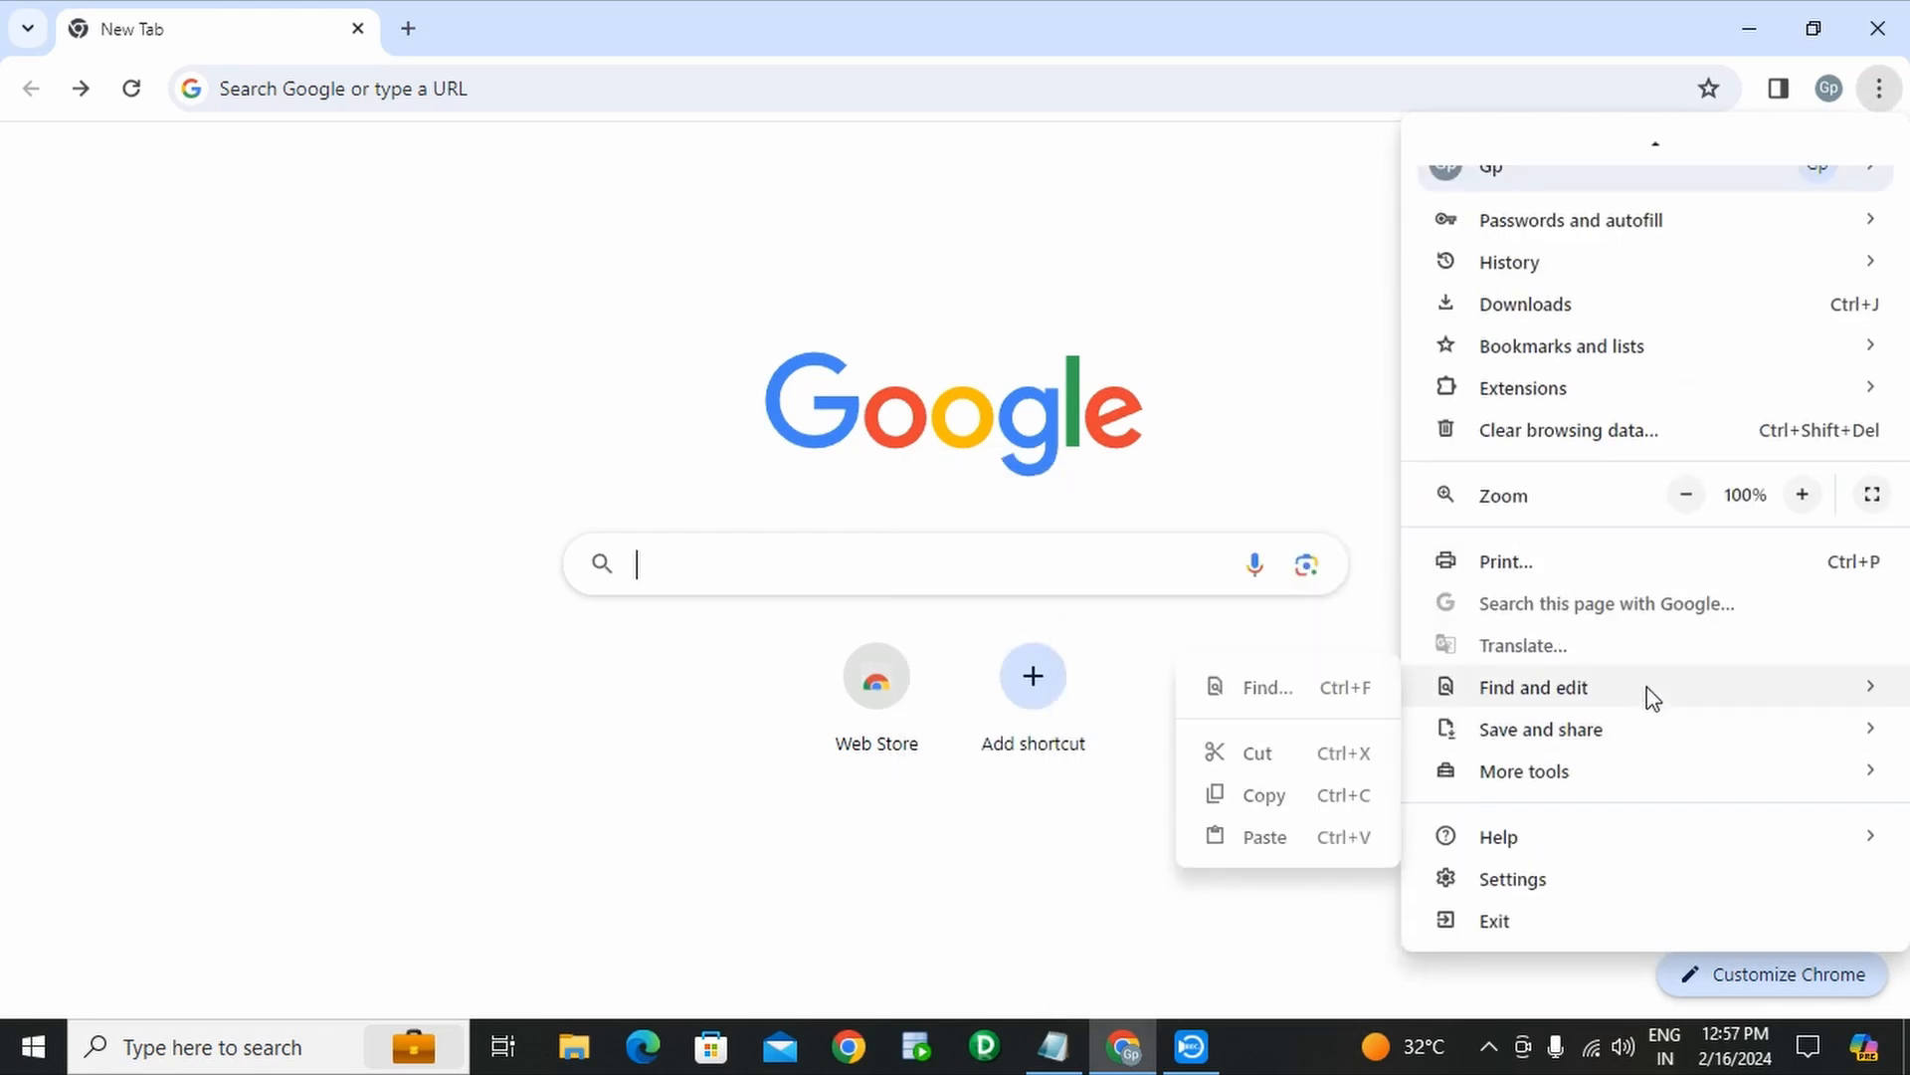
left_click(1565, 891)
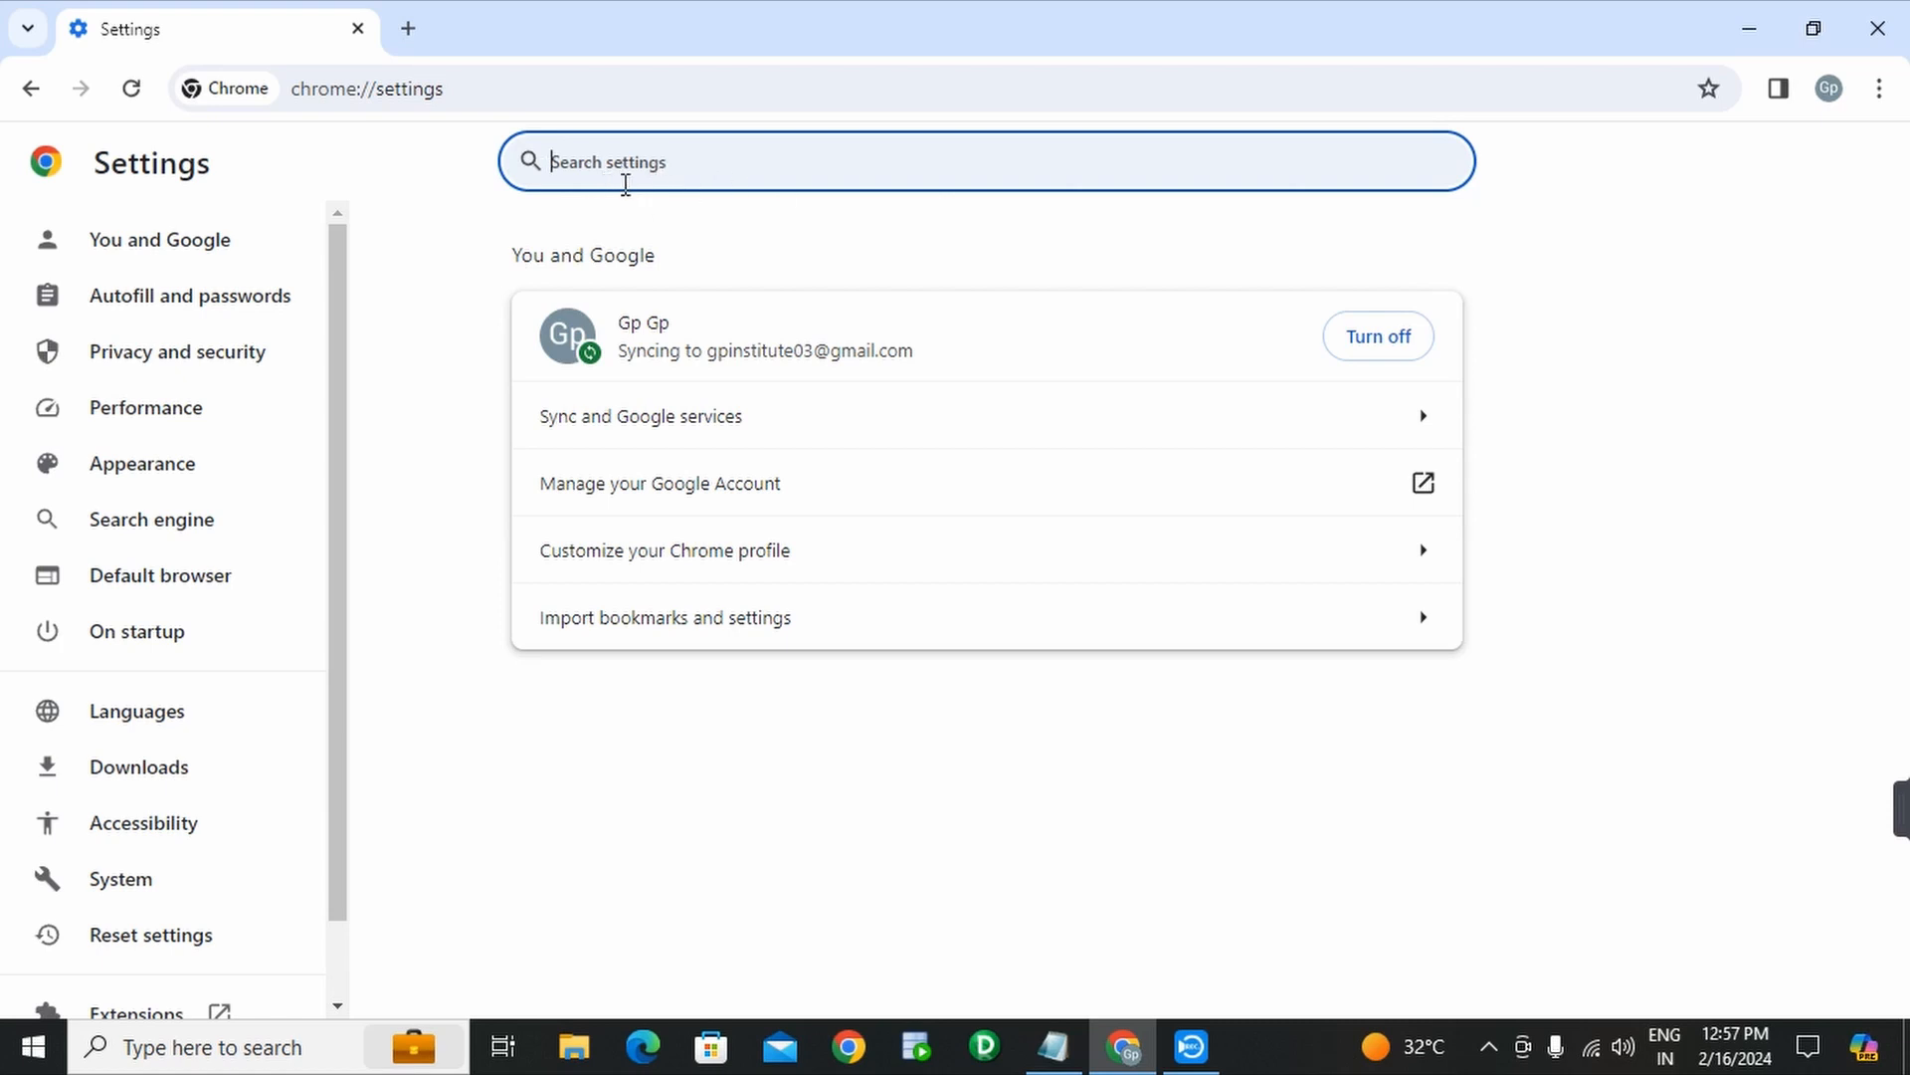
type("pop")
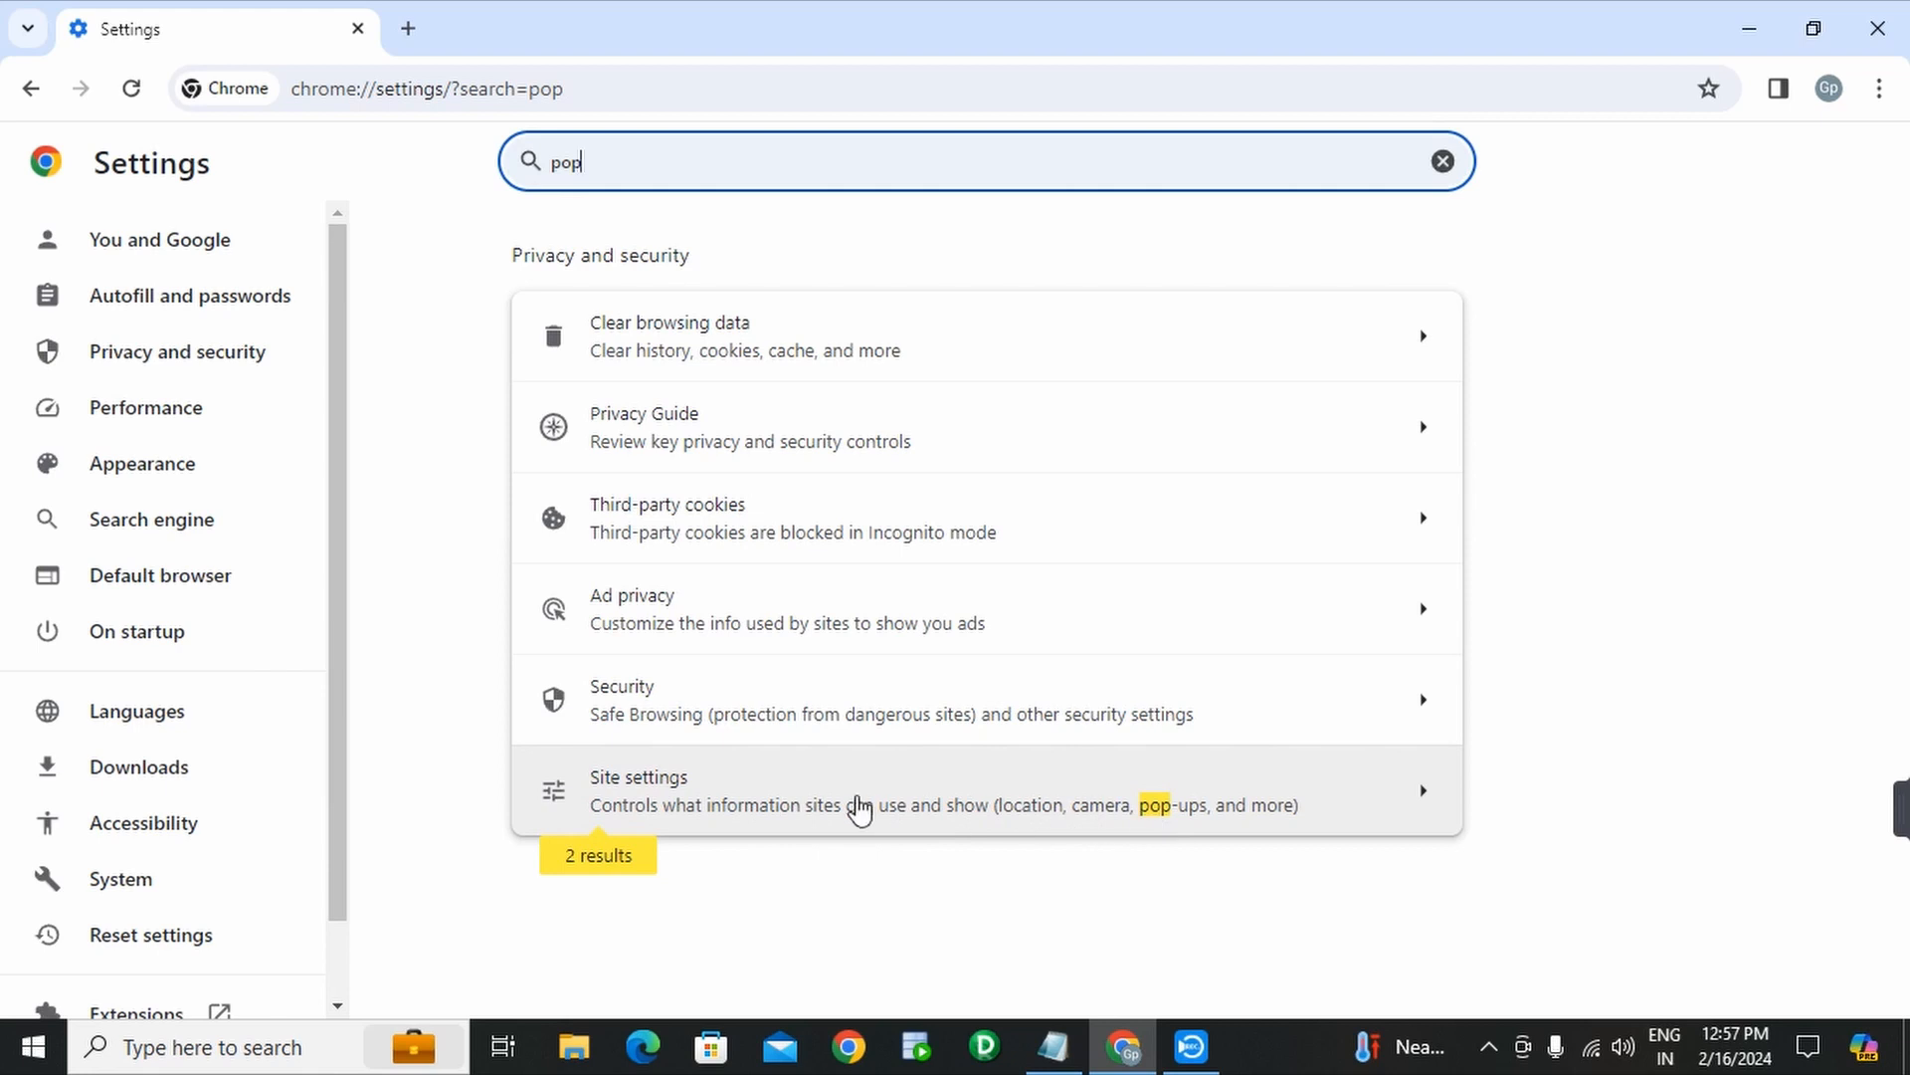
- Under Site settings > Pop-ups and redirects, choose 'Sites can send pop-ups and use redirects'
left_click(837, 806)
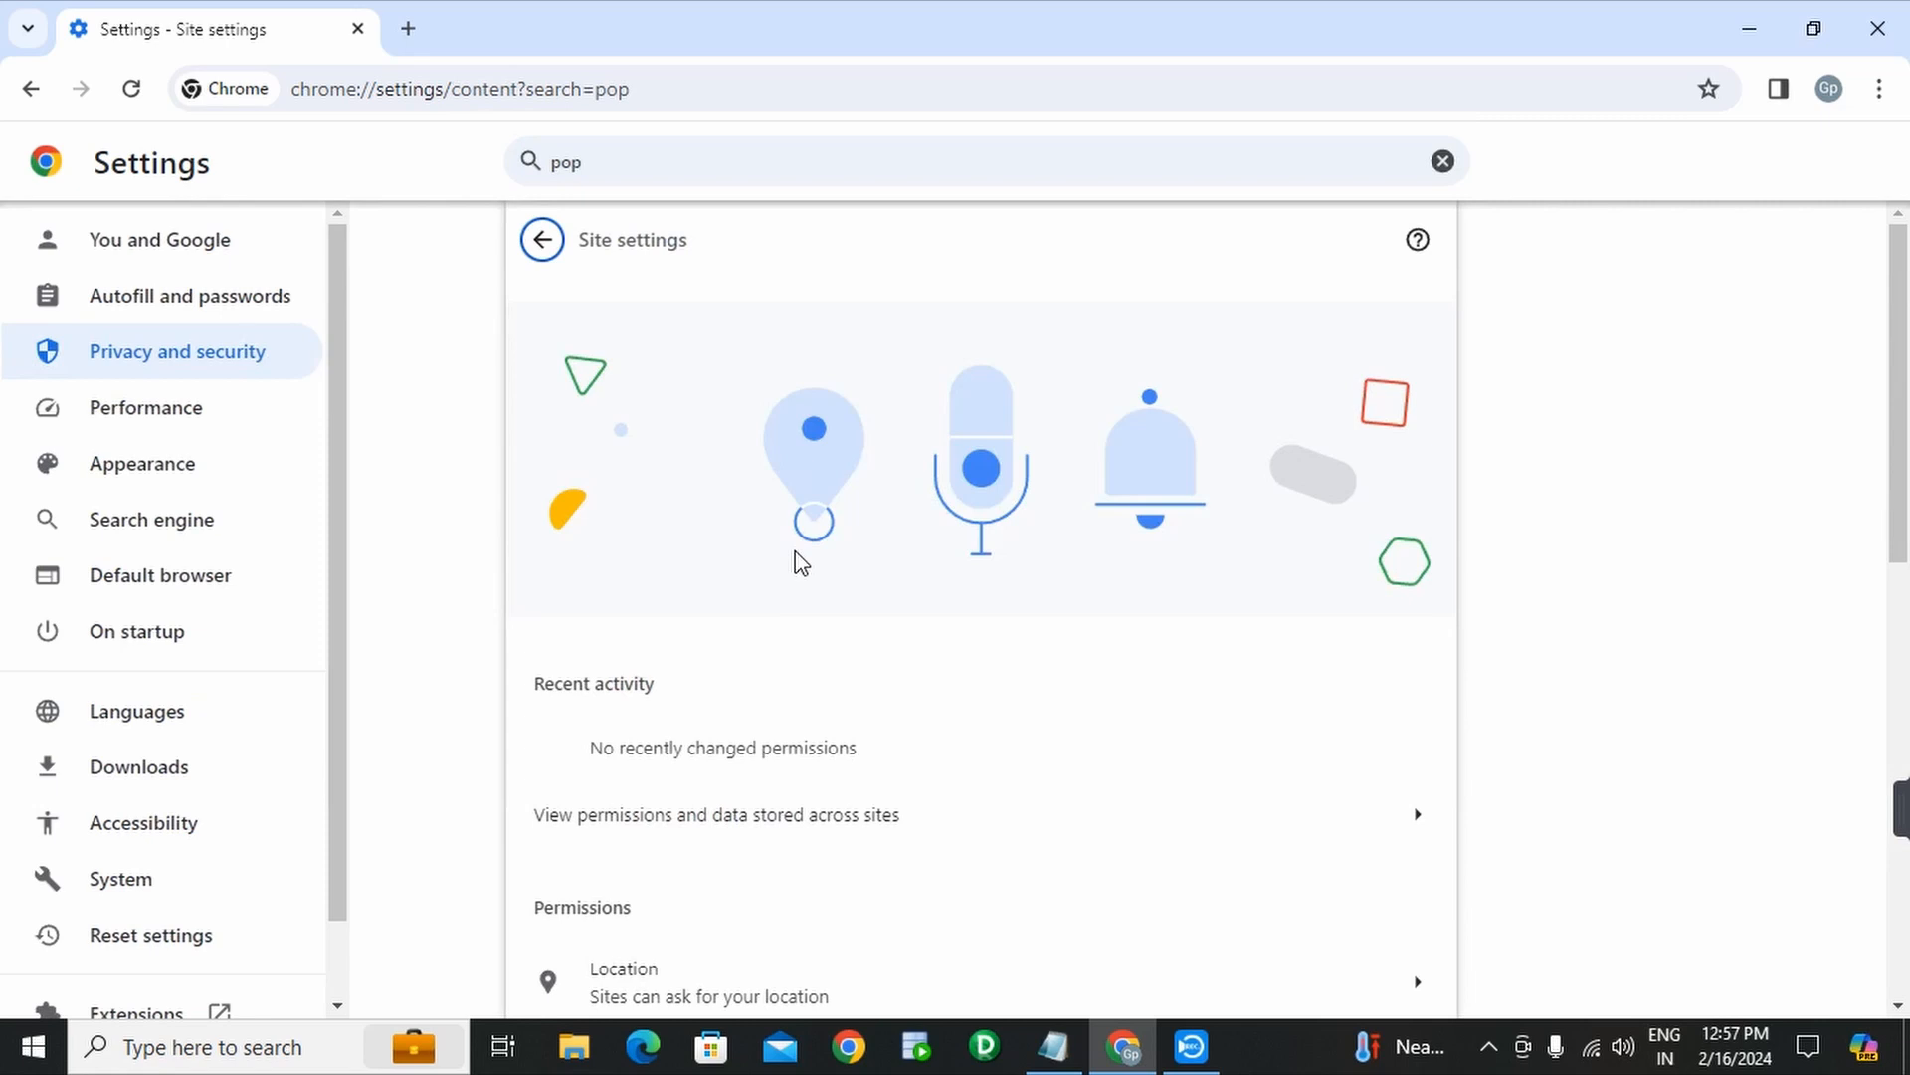
scroll(801, 563, "down", 5)
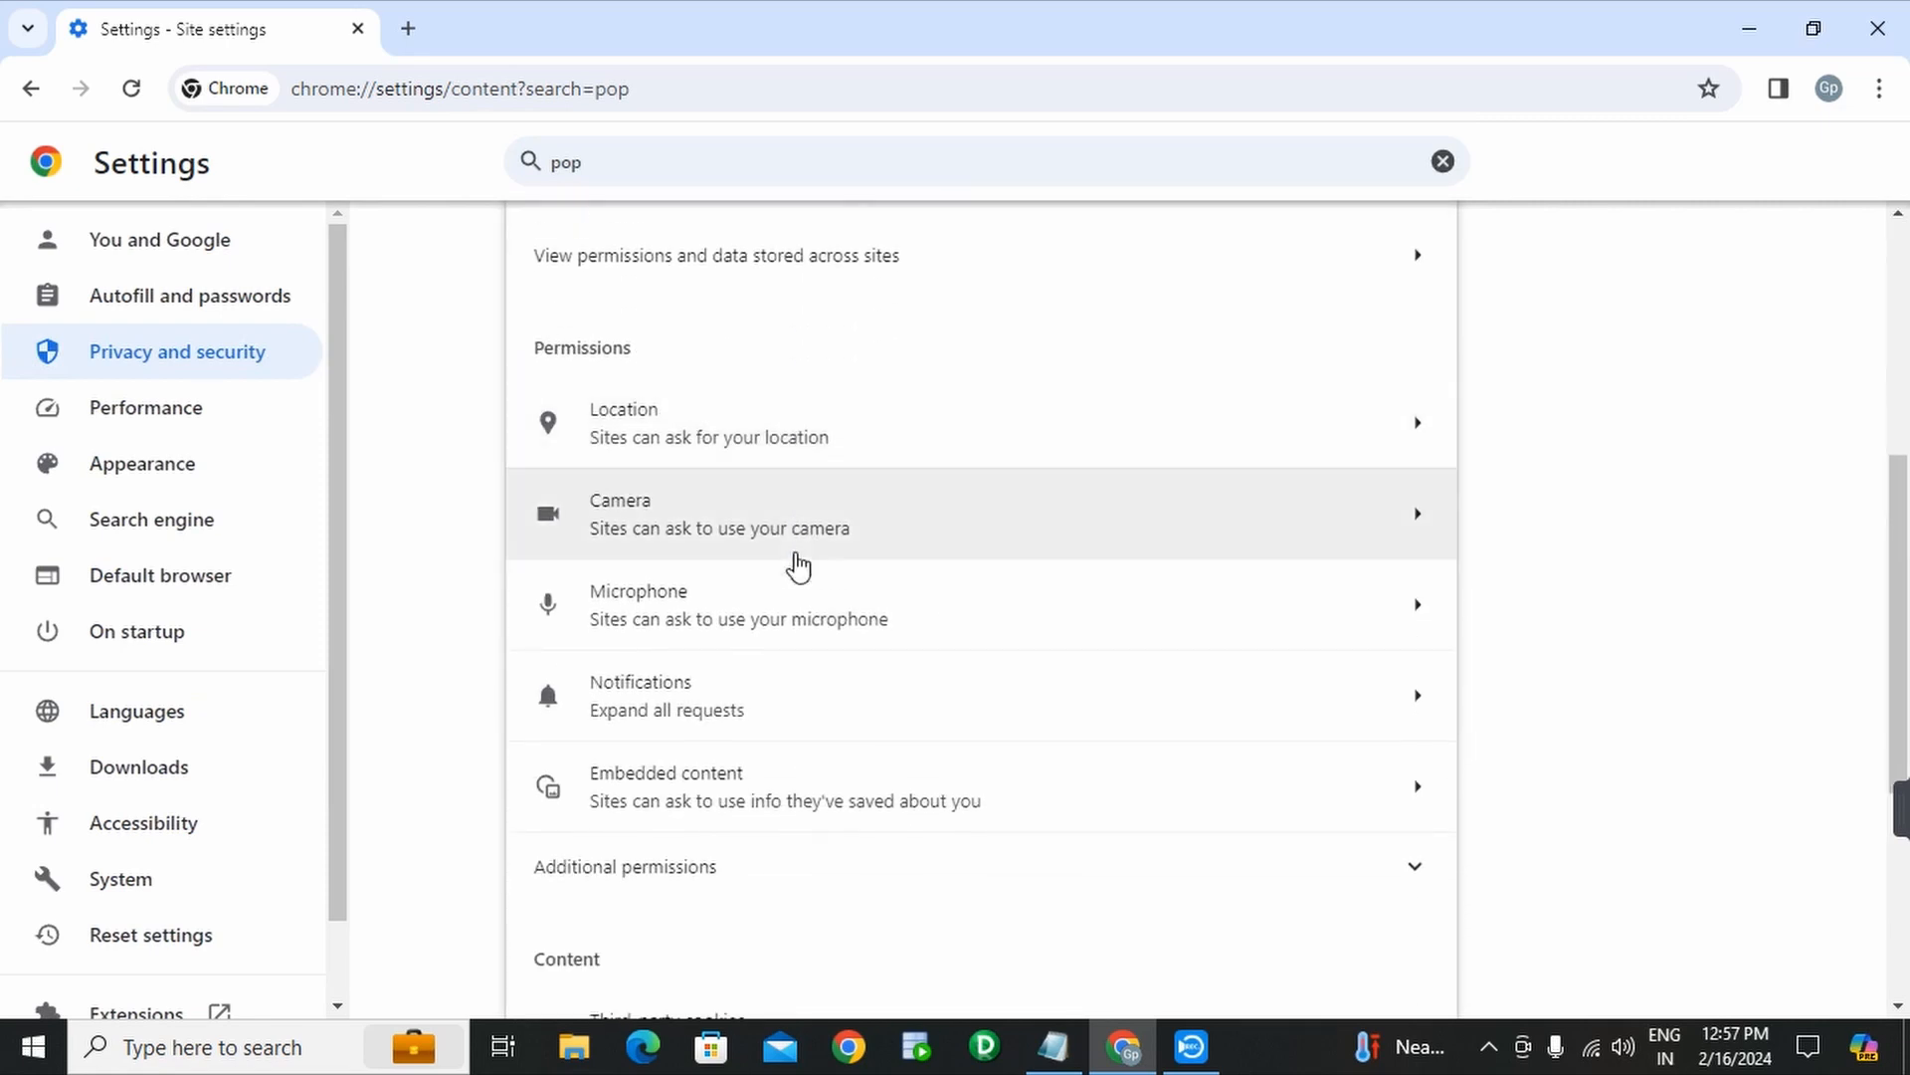
scroll(799, 565, "down", 3)
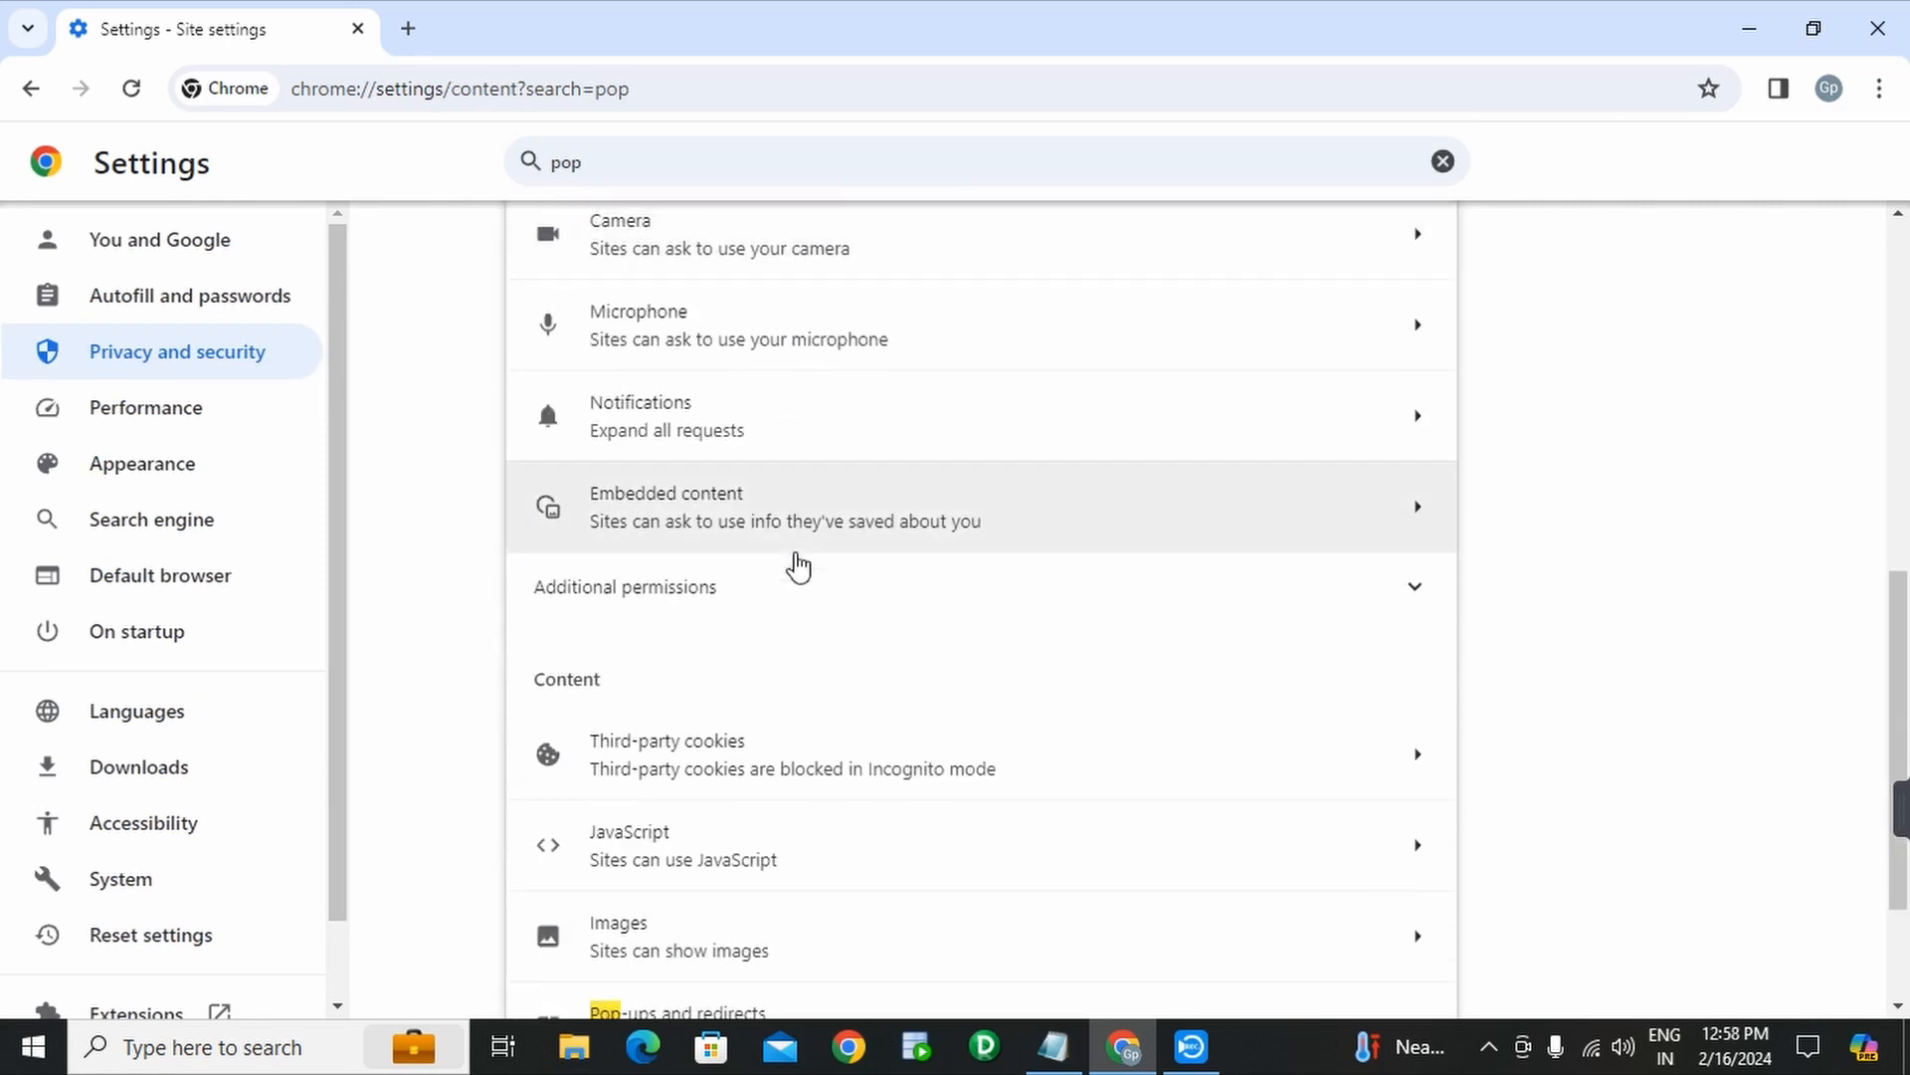
scroll(799, 565, "down", 2)
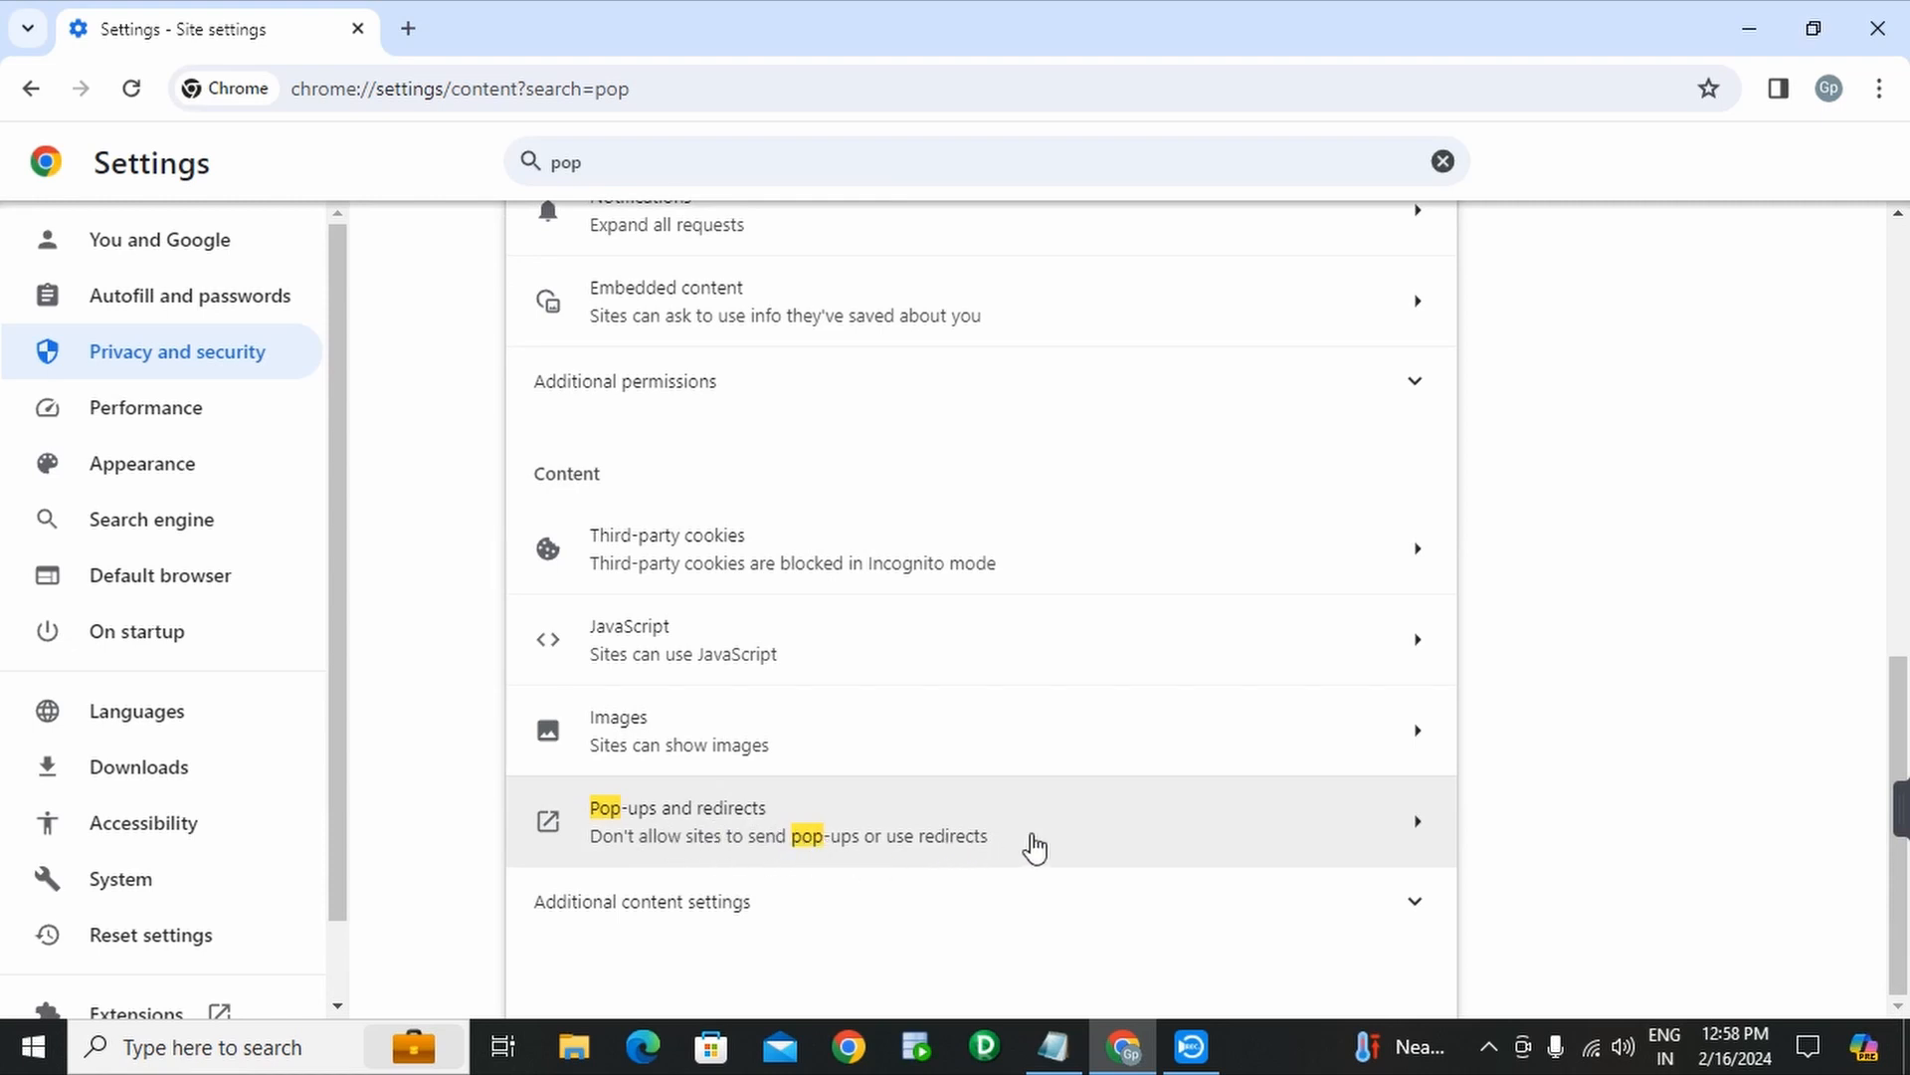
left_click(1034, 848)
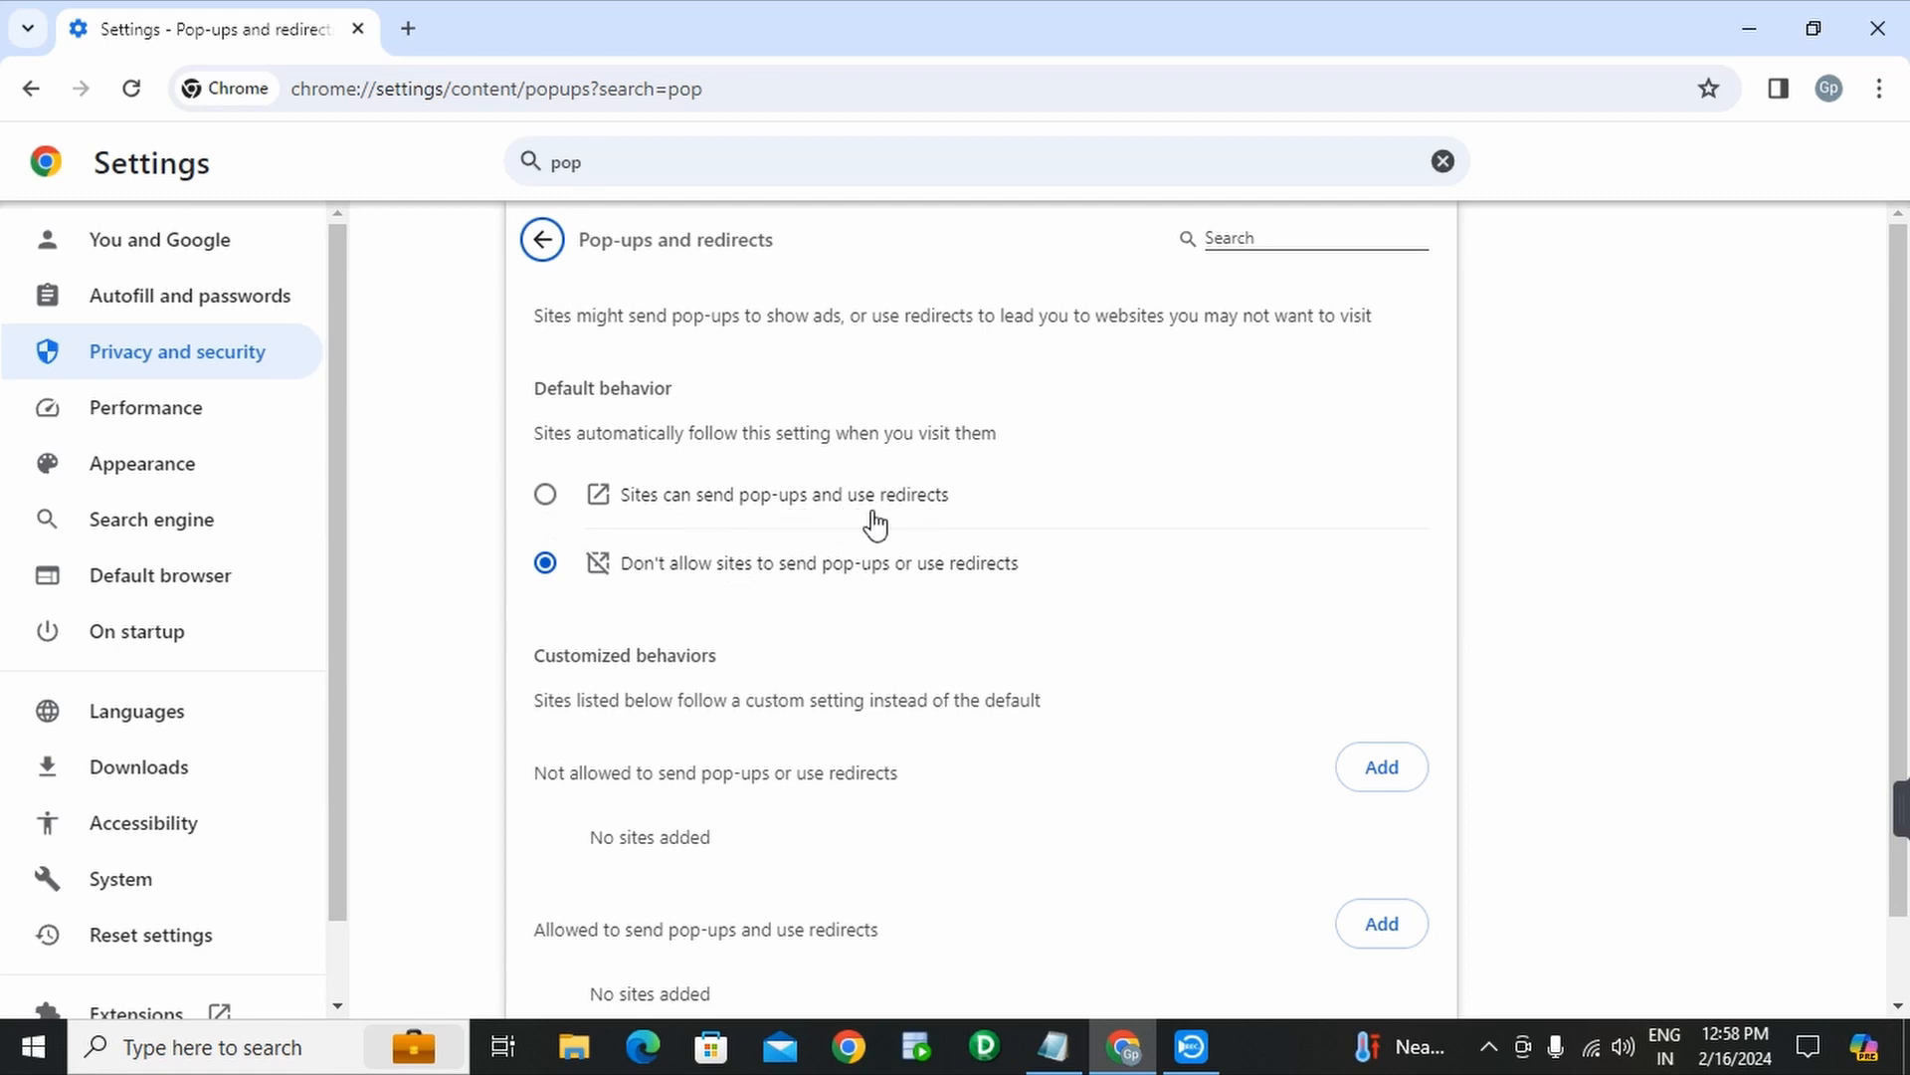
left_click(545, 497)
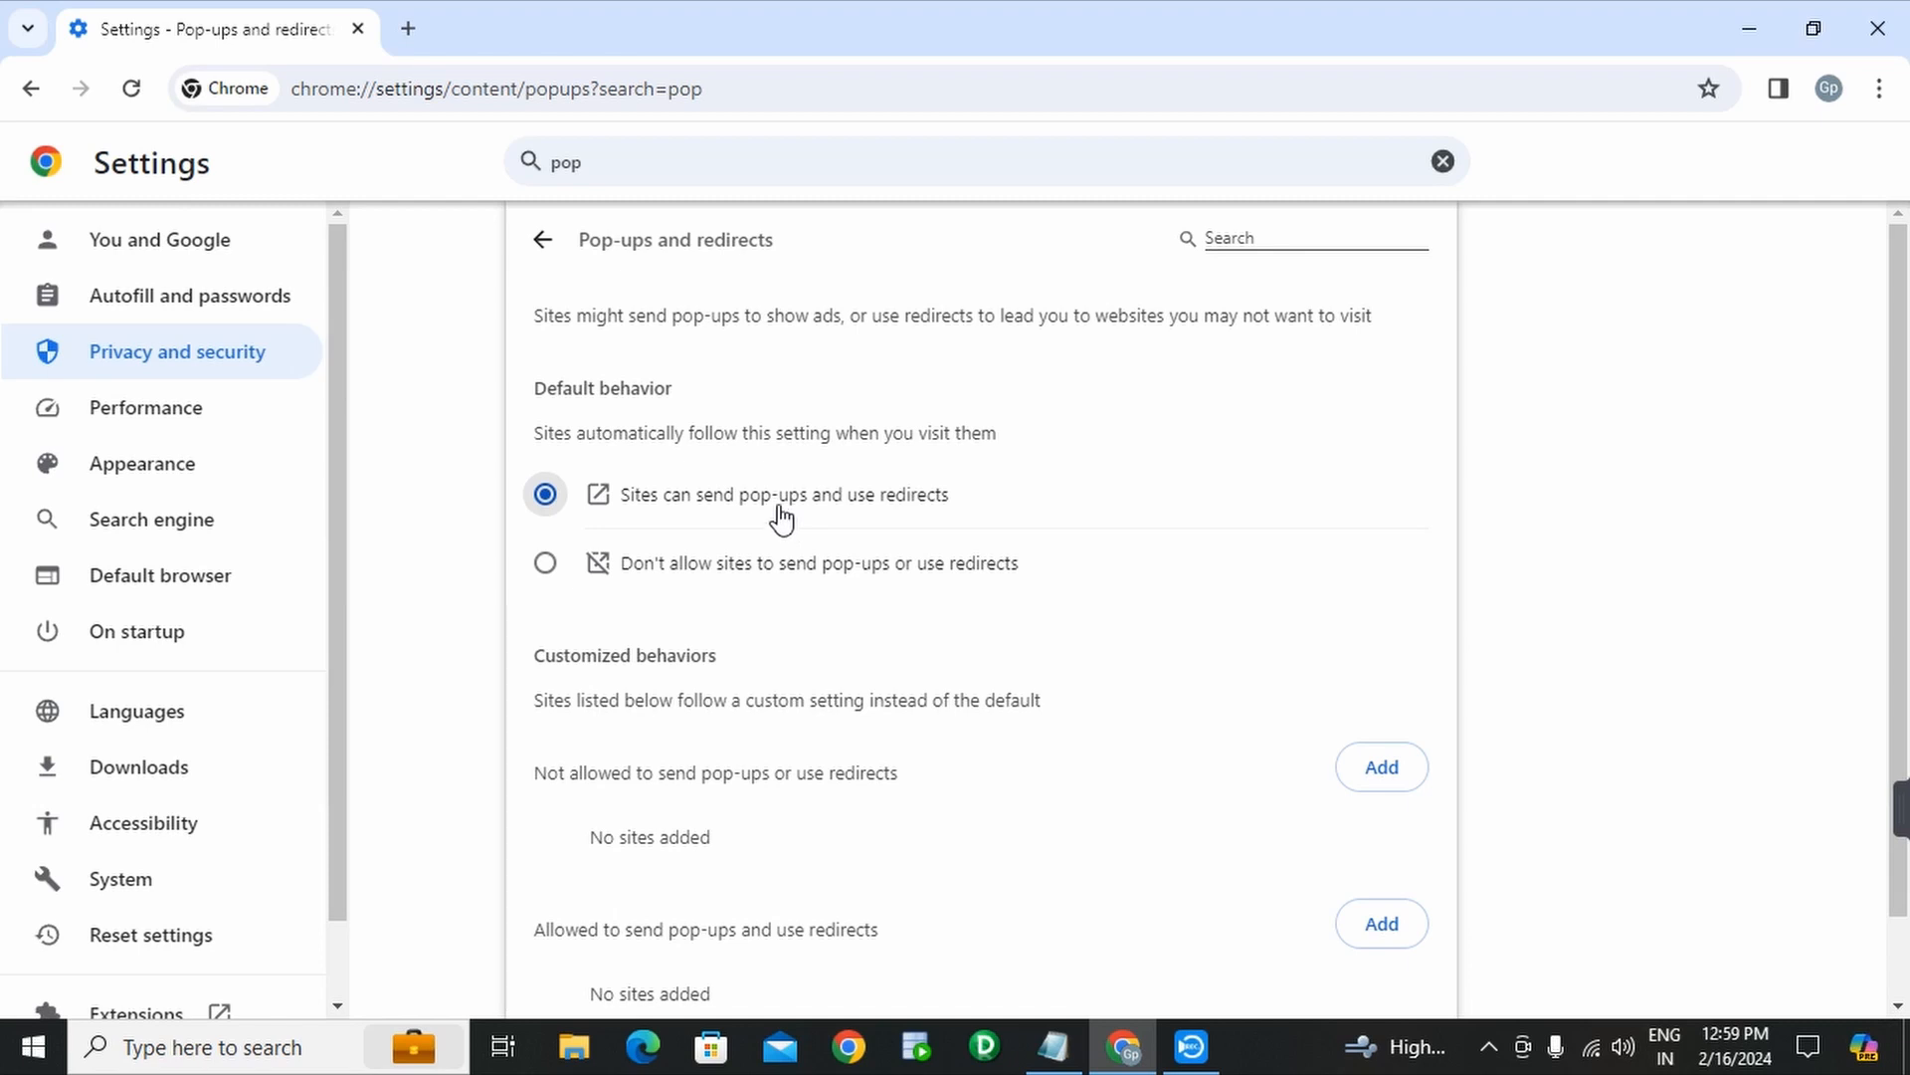
- Go back through the settings pages to the New Tab page
left_click(31, 90)
left_click(30, 89)
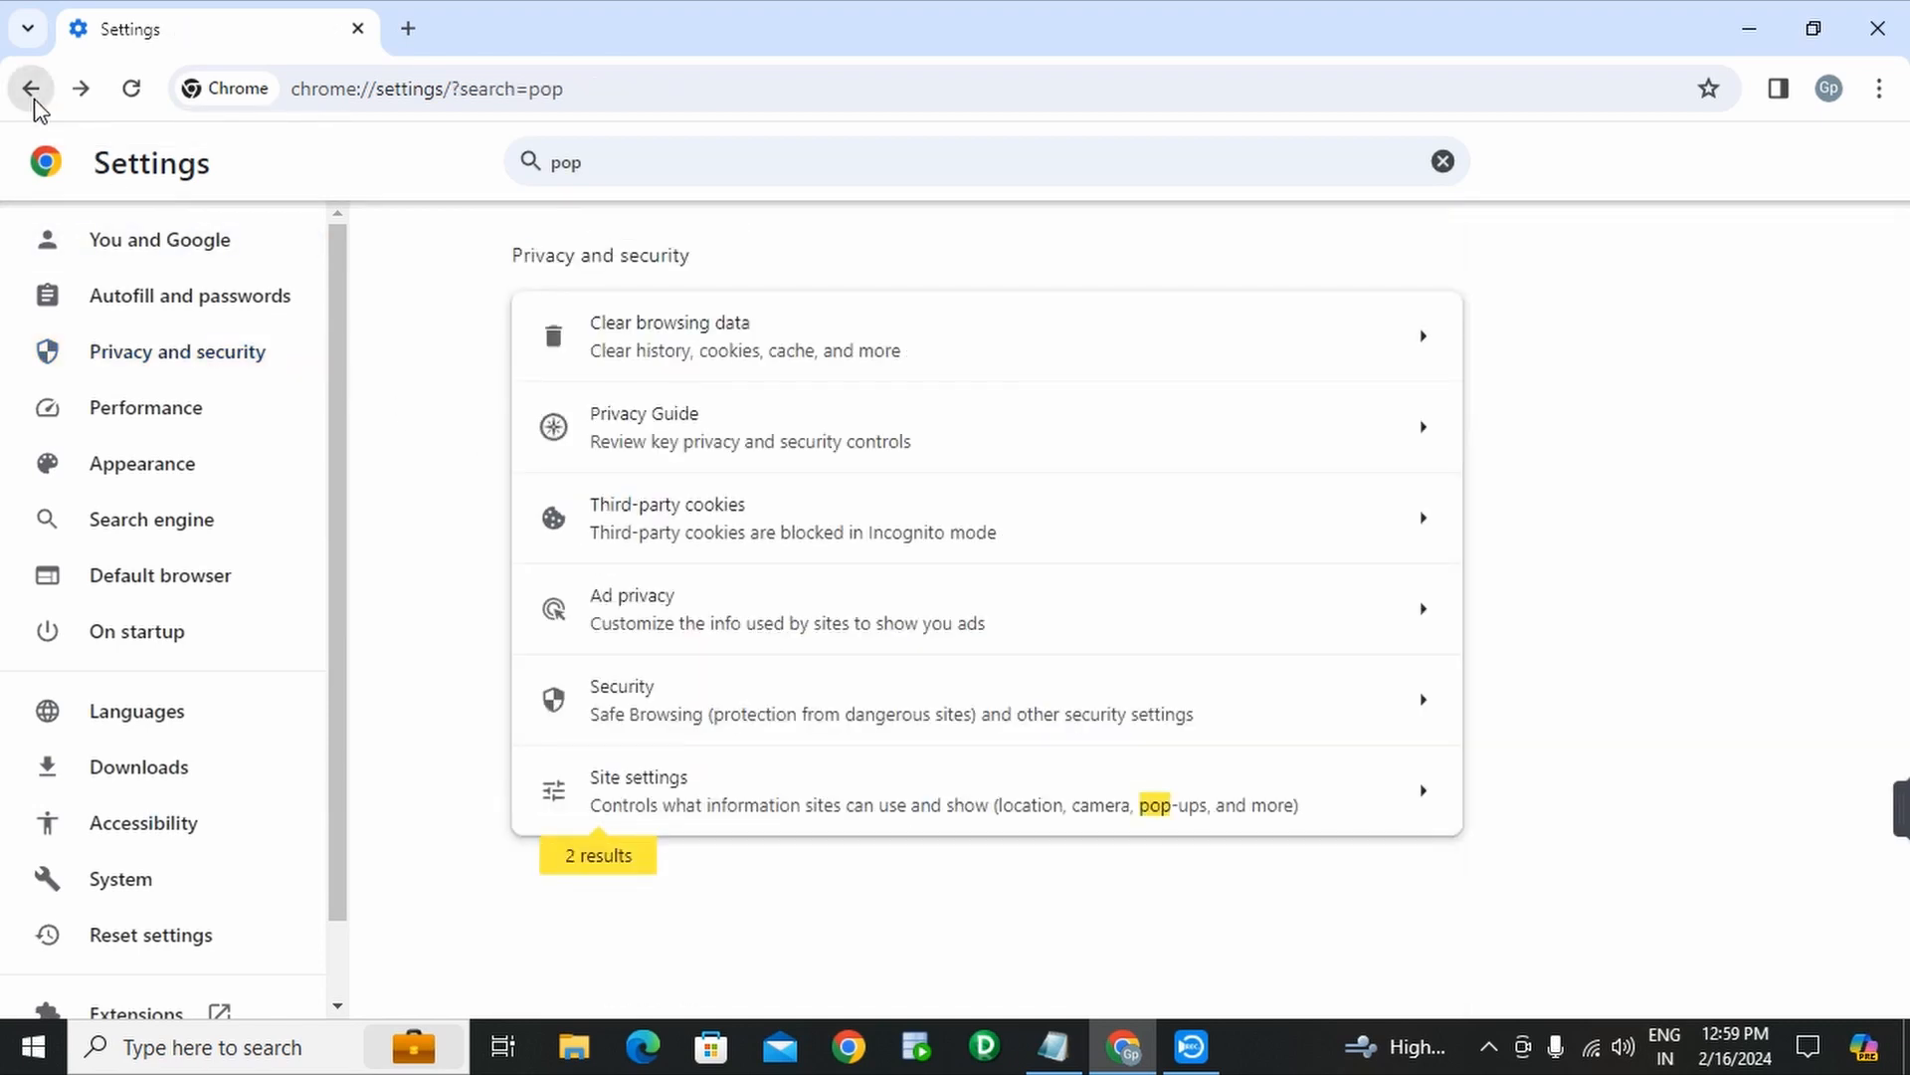
left_click(31, 90)
left_click(34, 99)
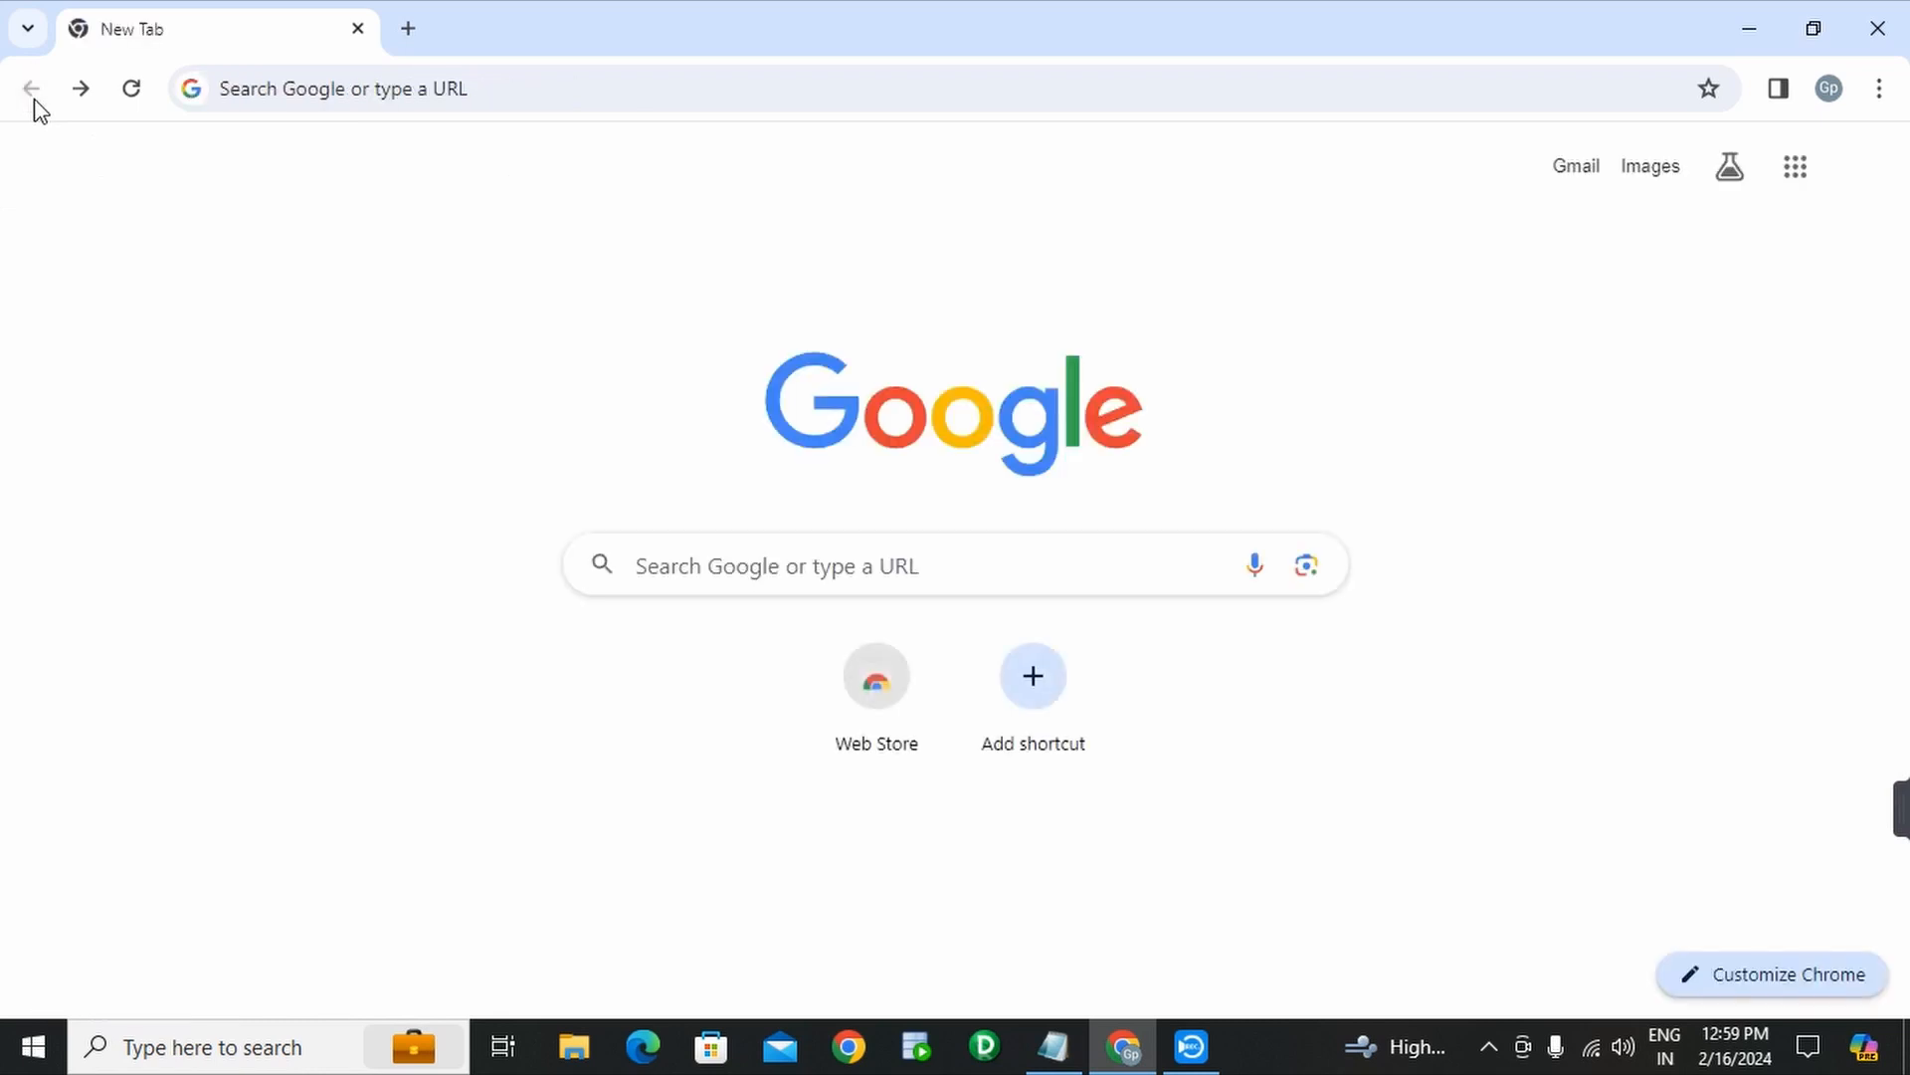
- Search Google for 'informatica cloud trial'
left_click(737, 553)
type("in")
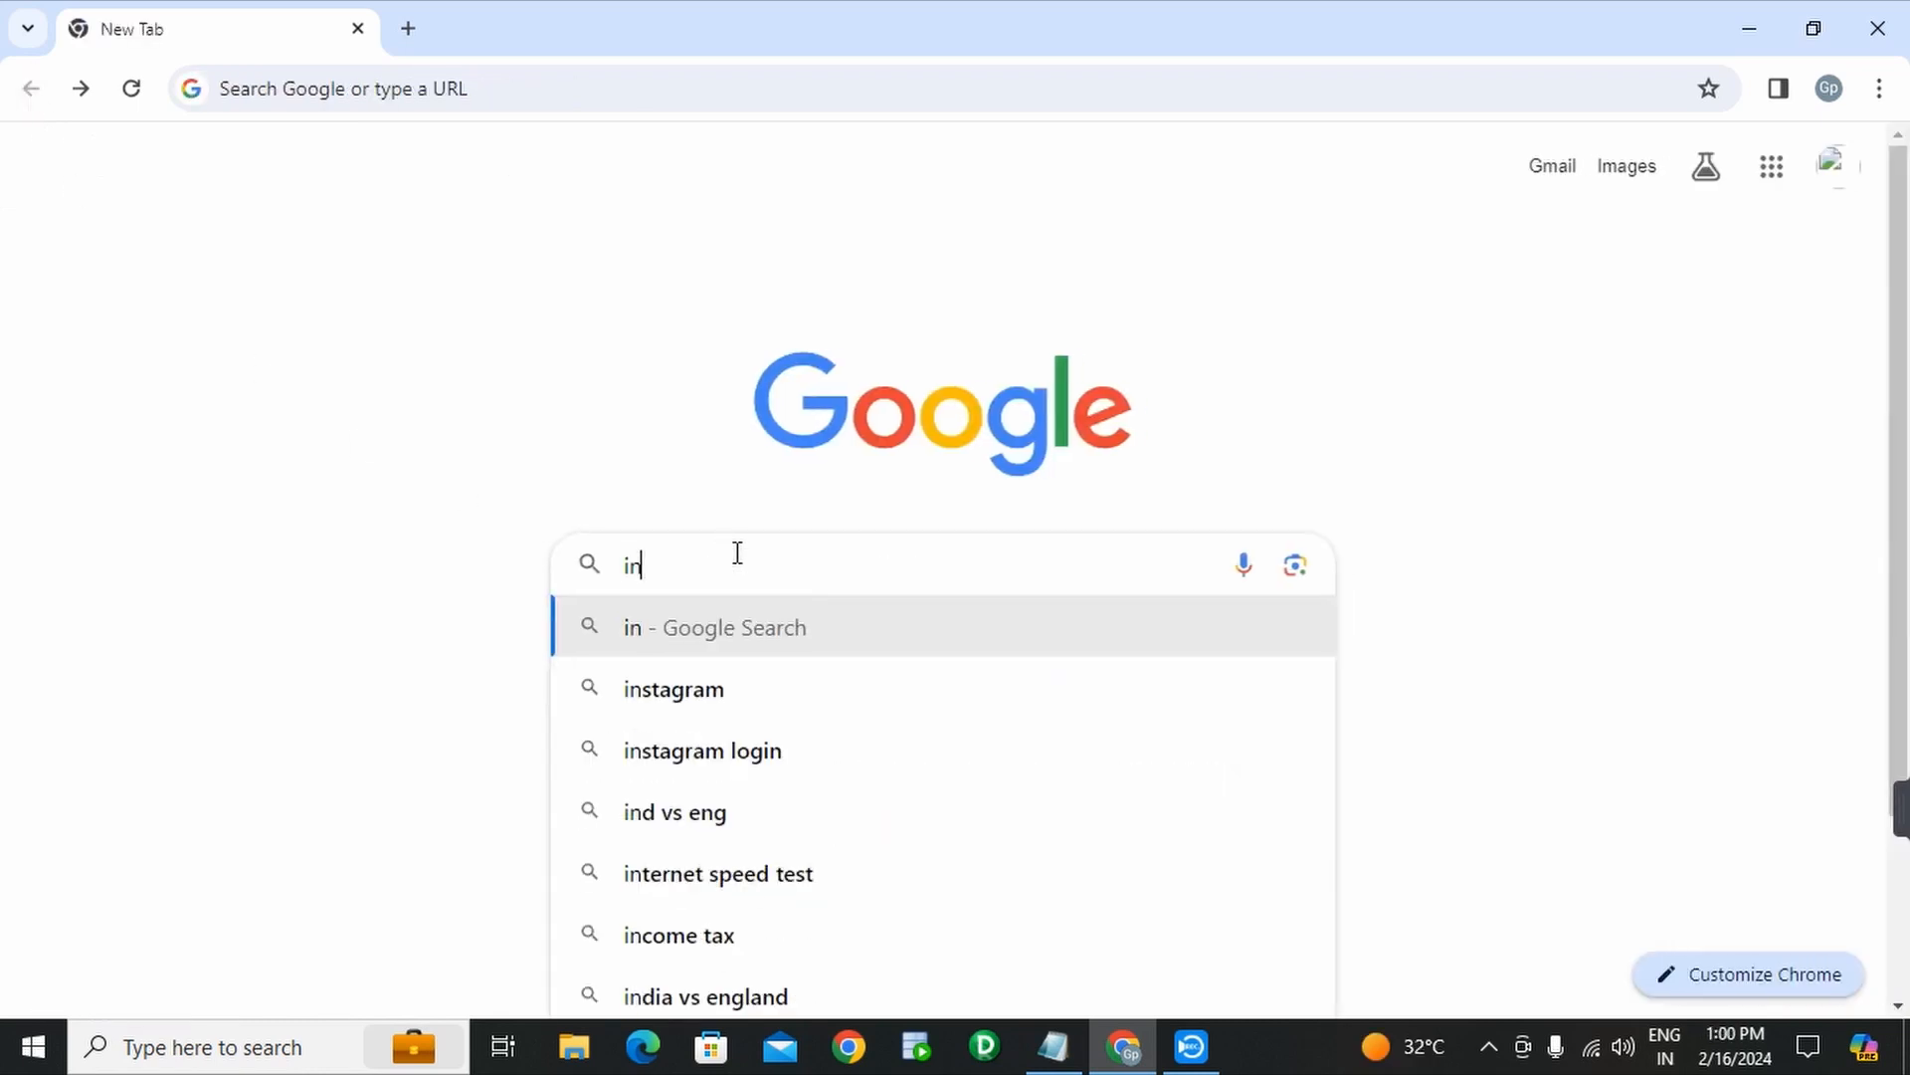
type("formatic")
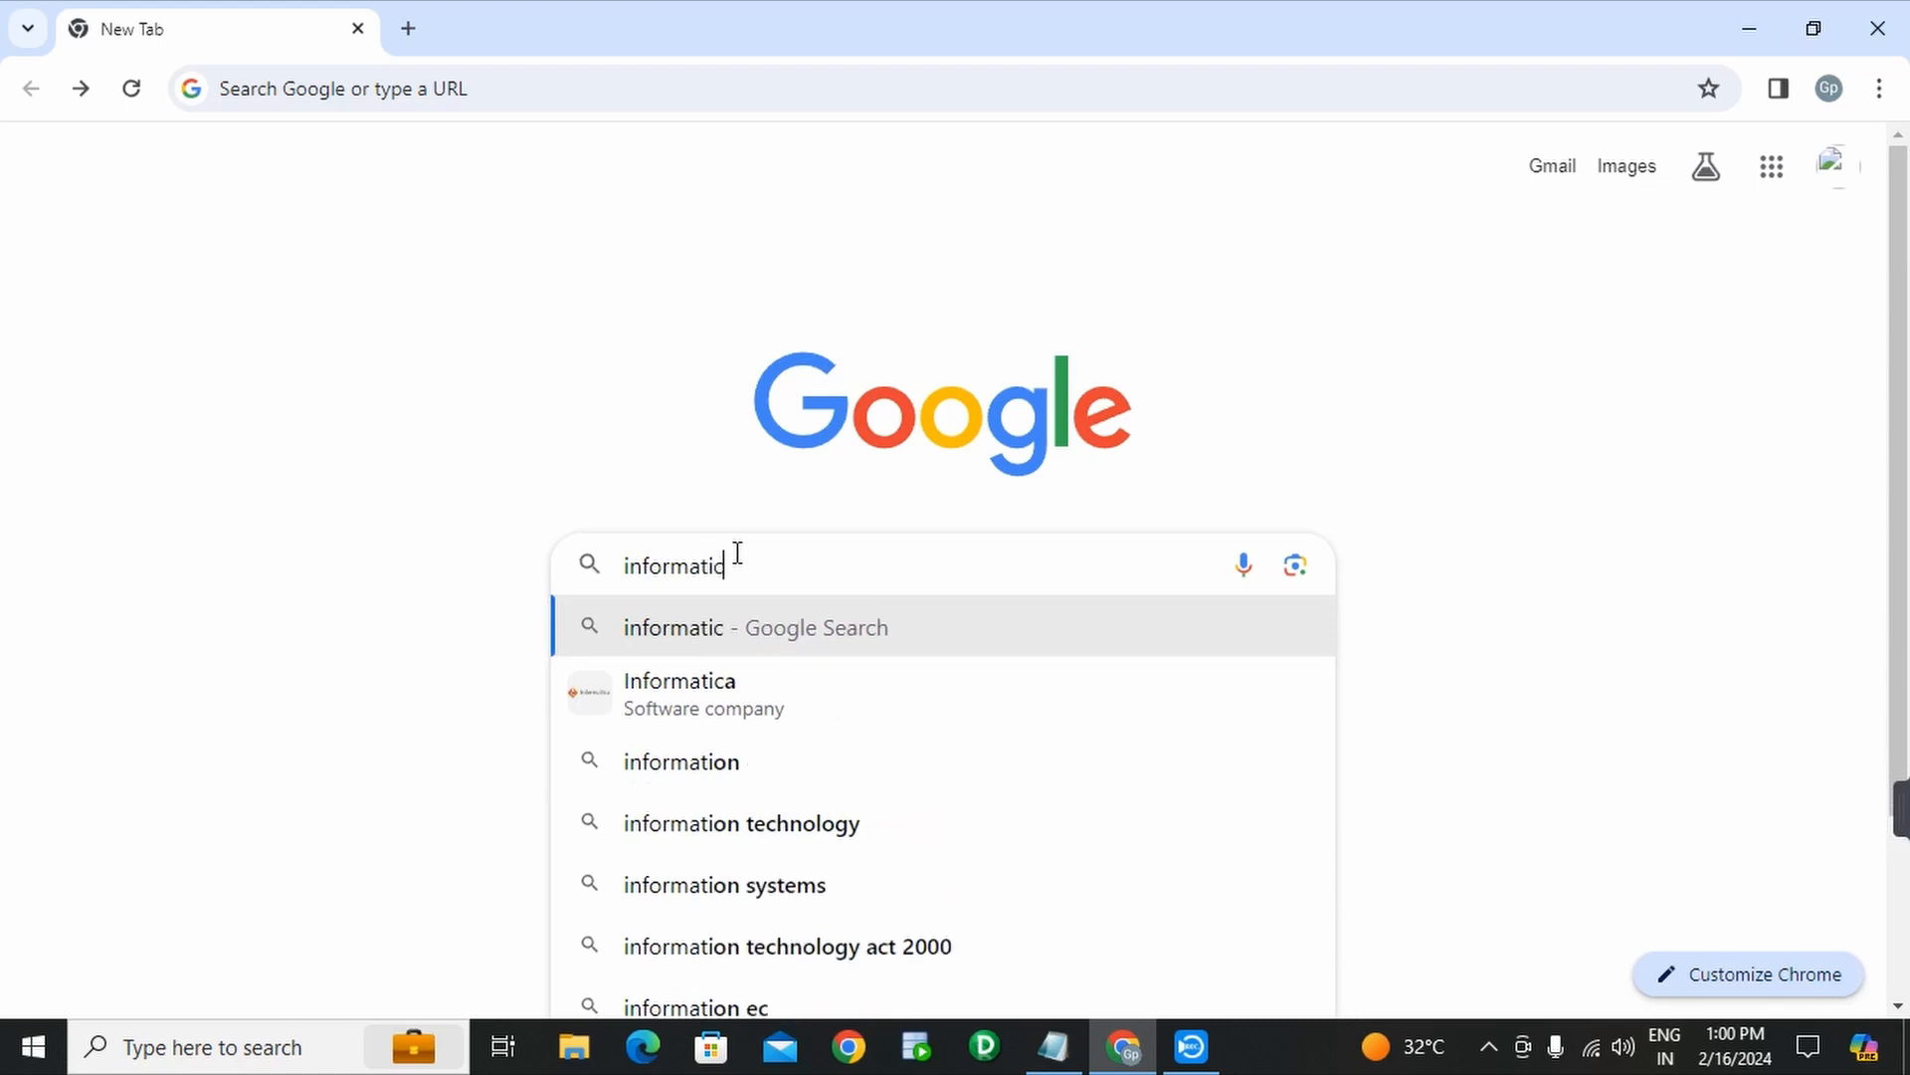
type("a c")
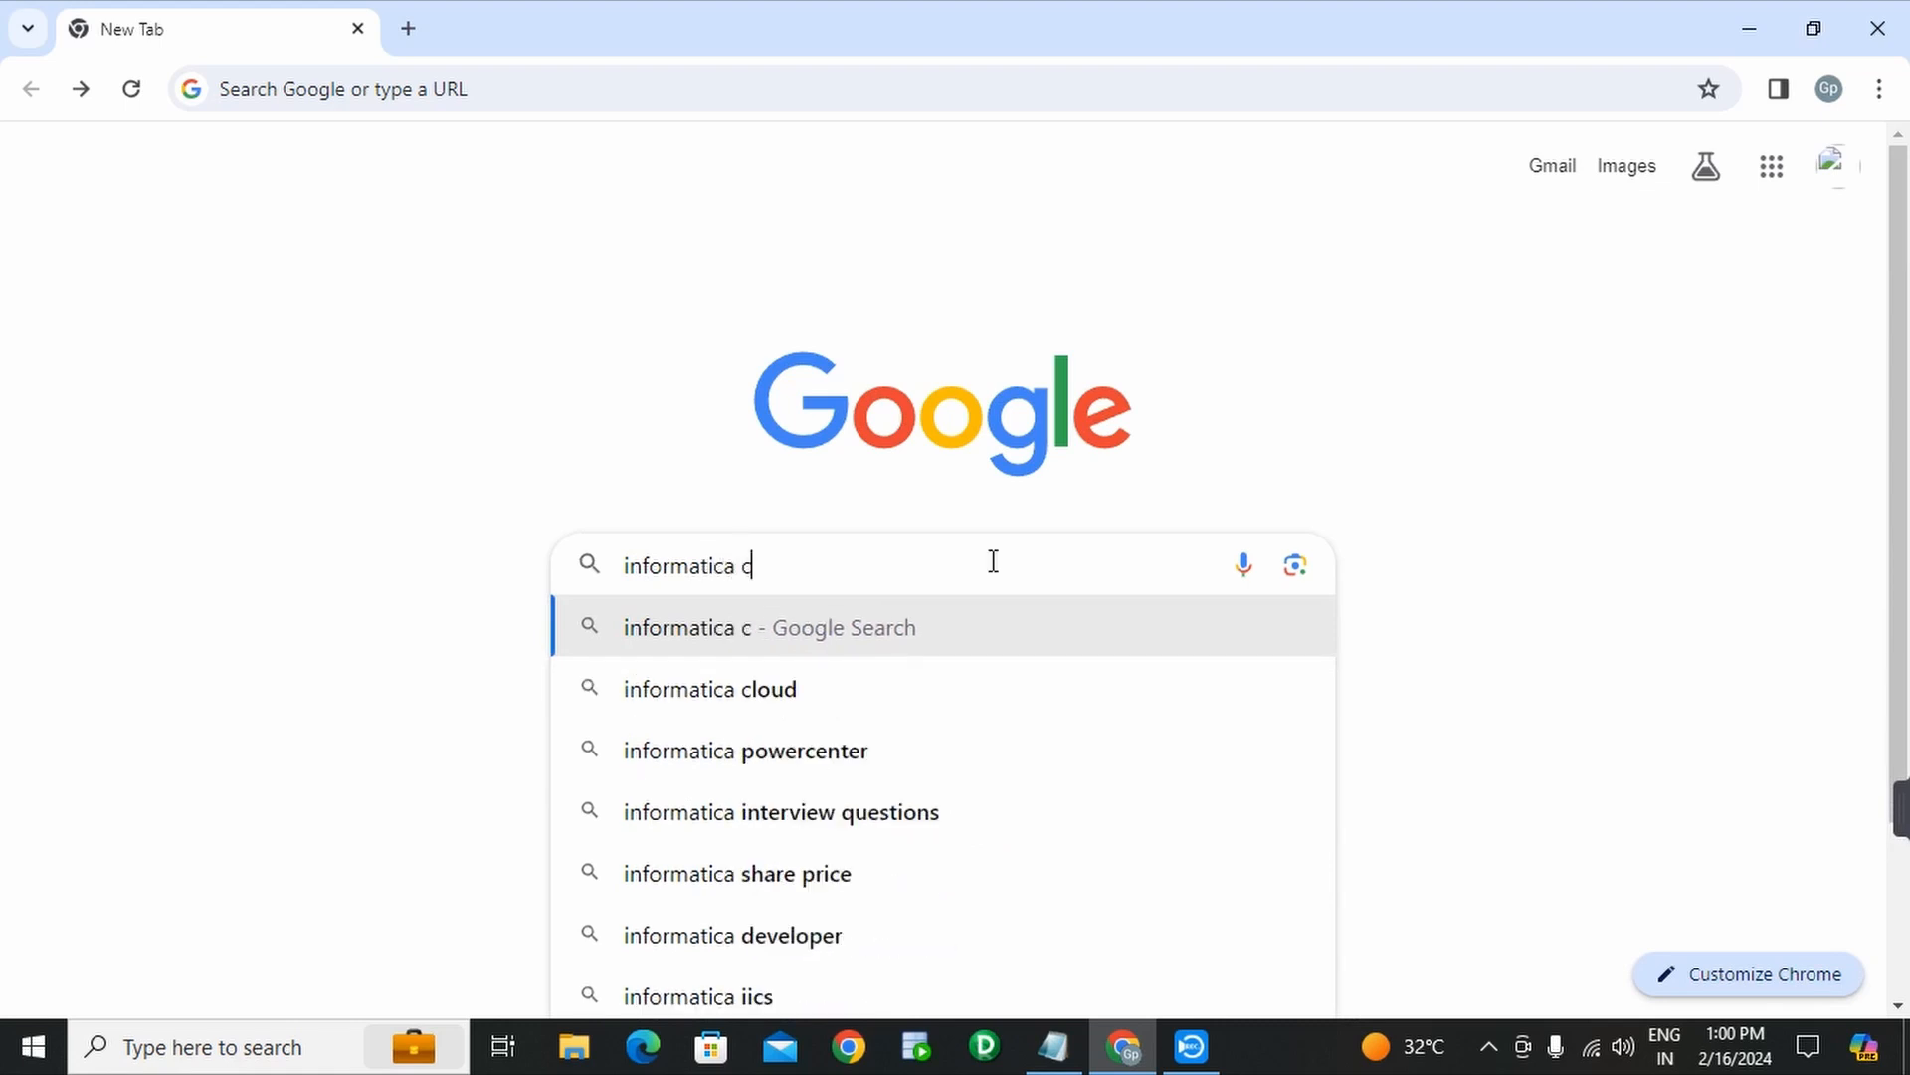
type("loud ")
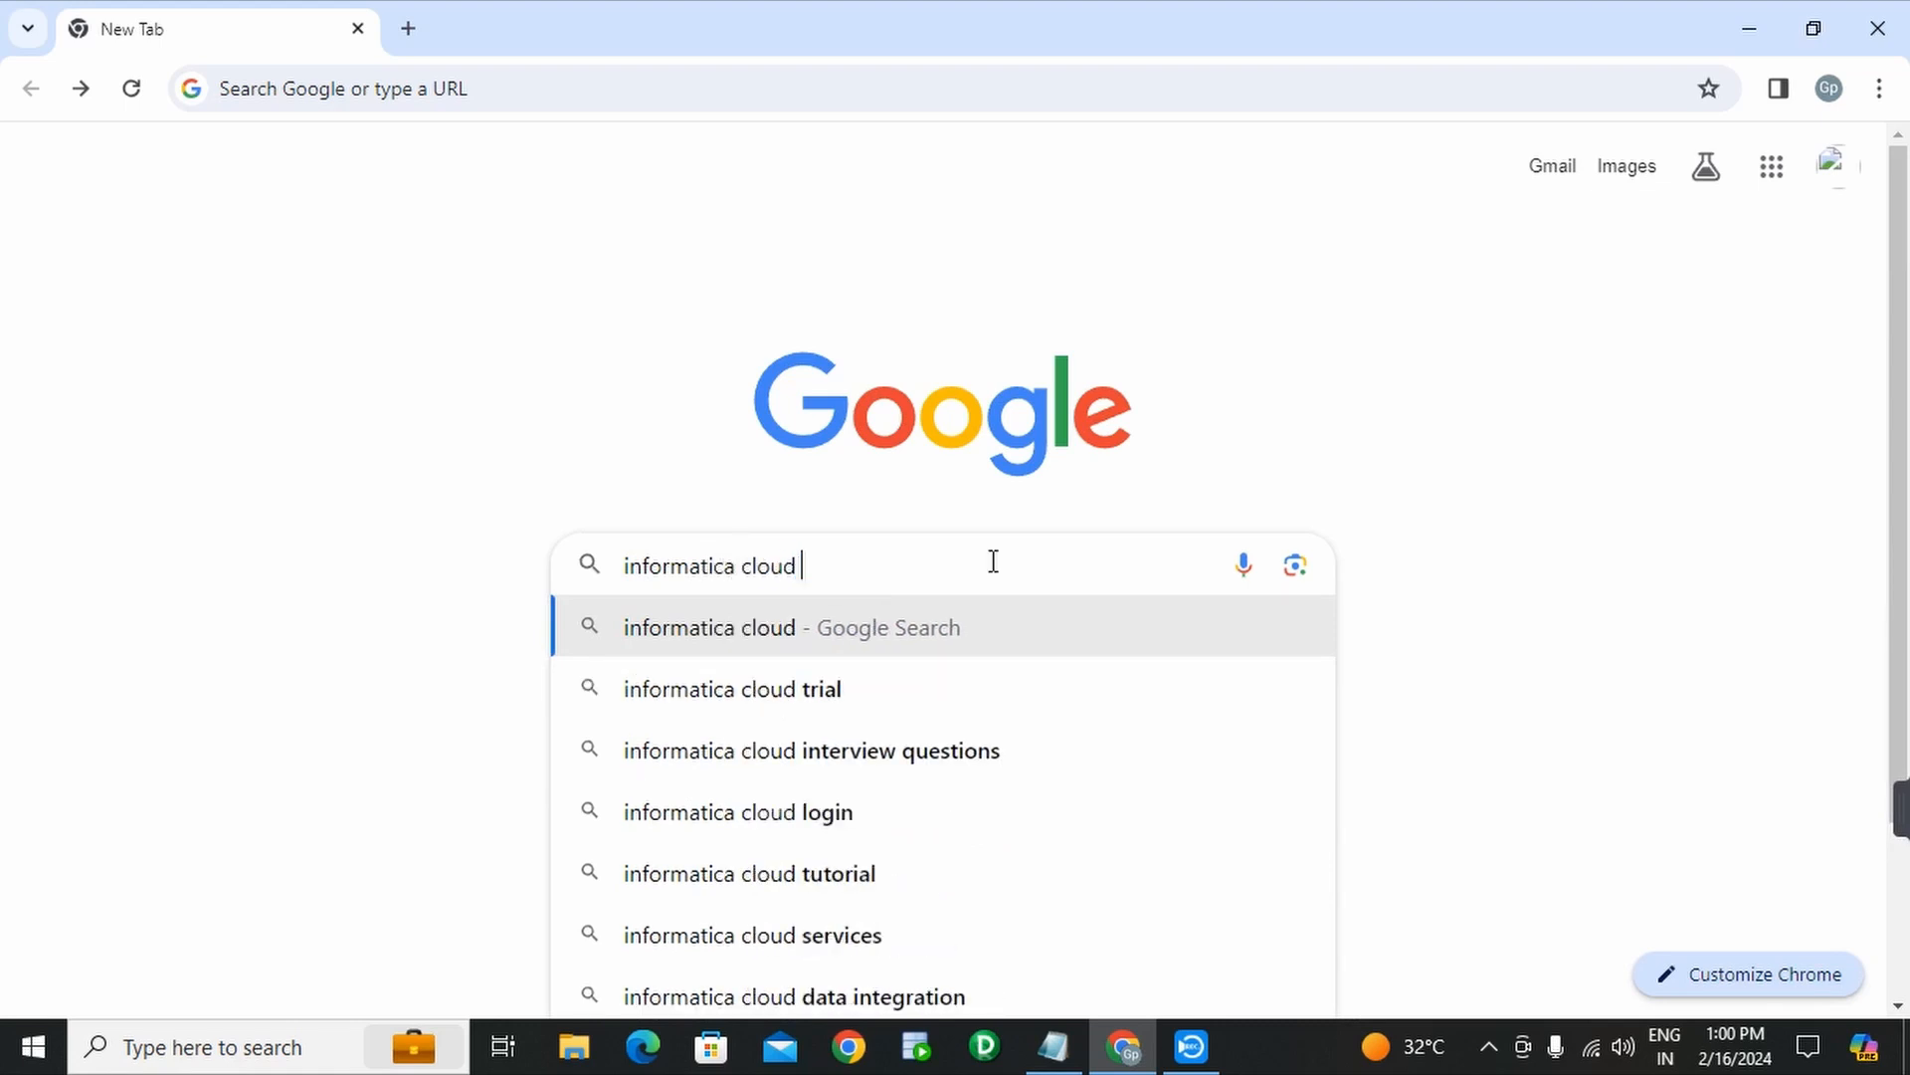
type("trial")
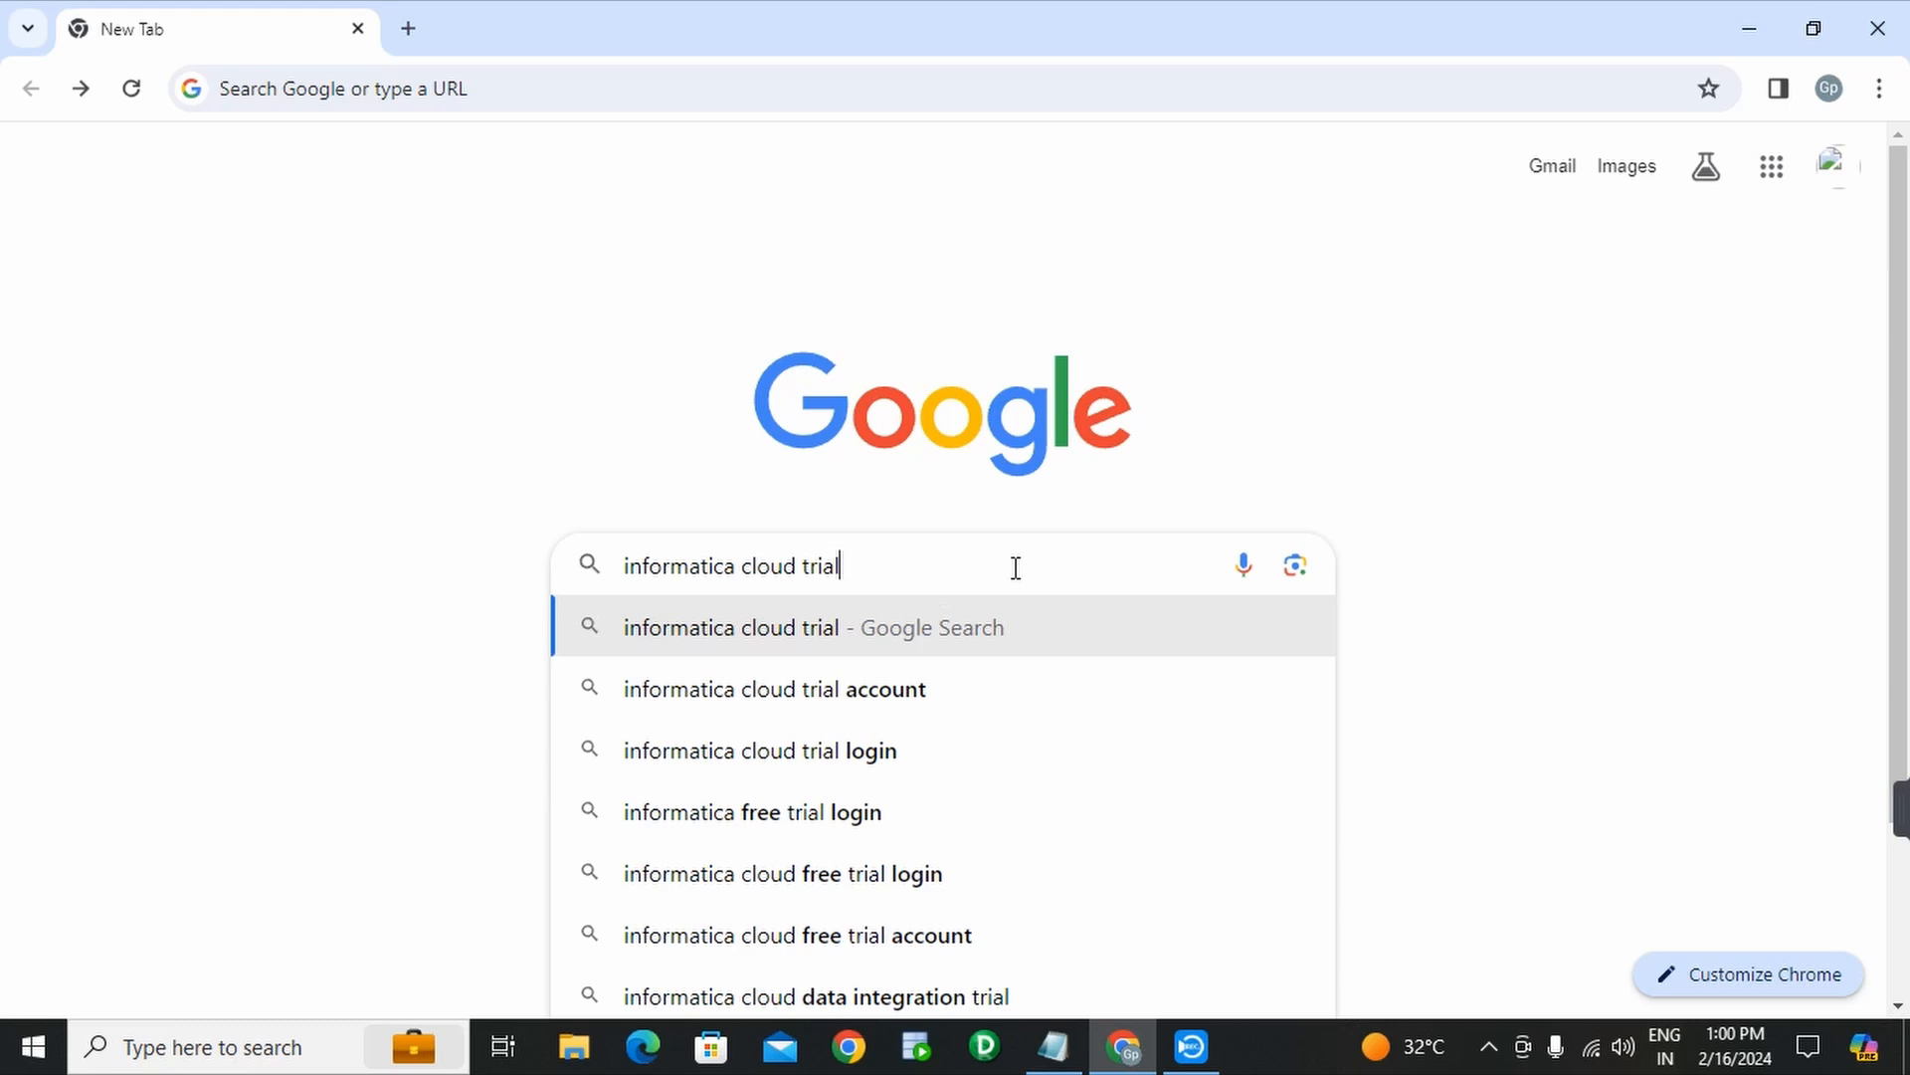
key("Return")
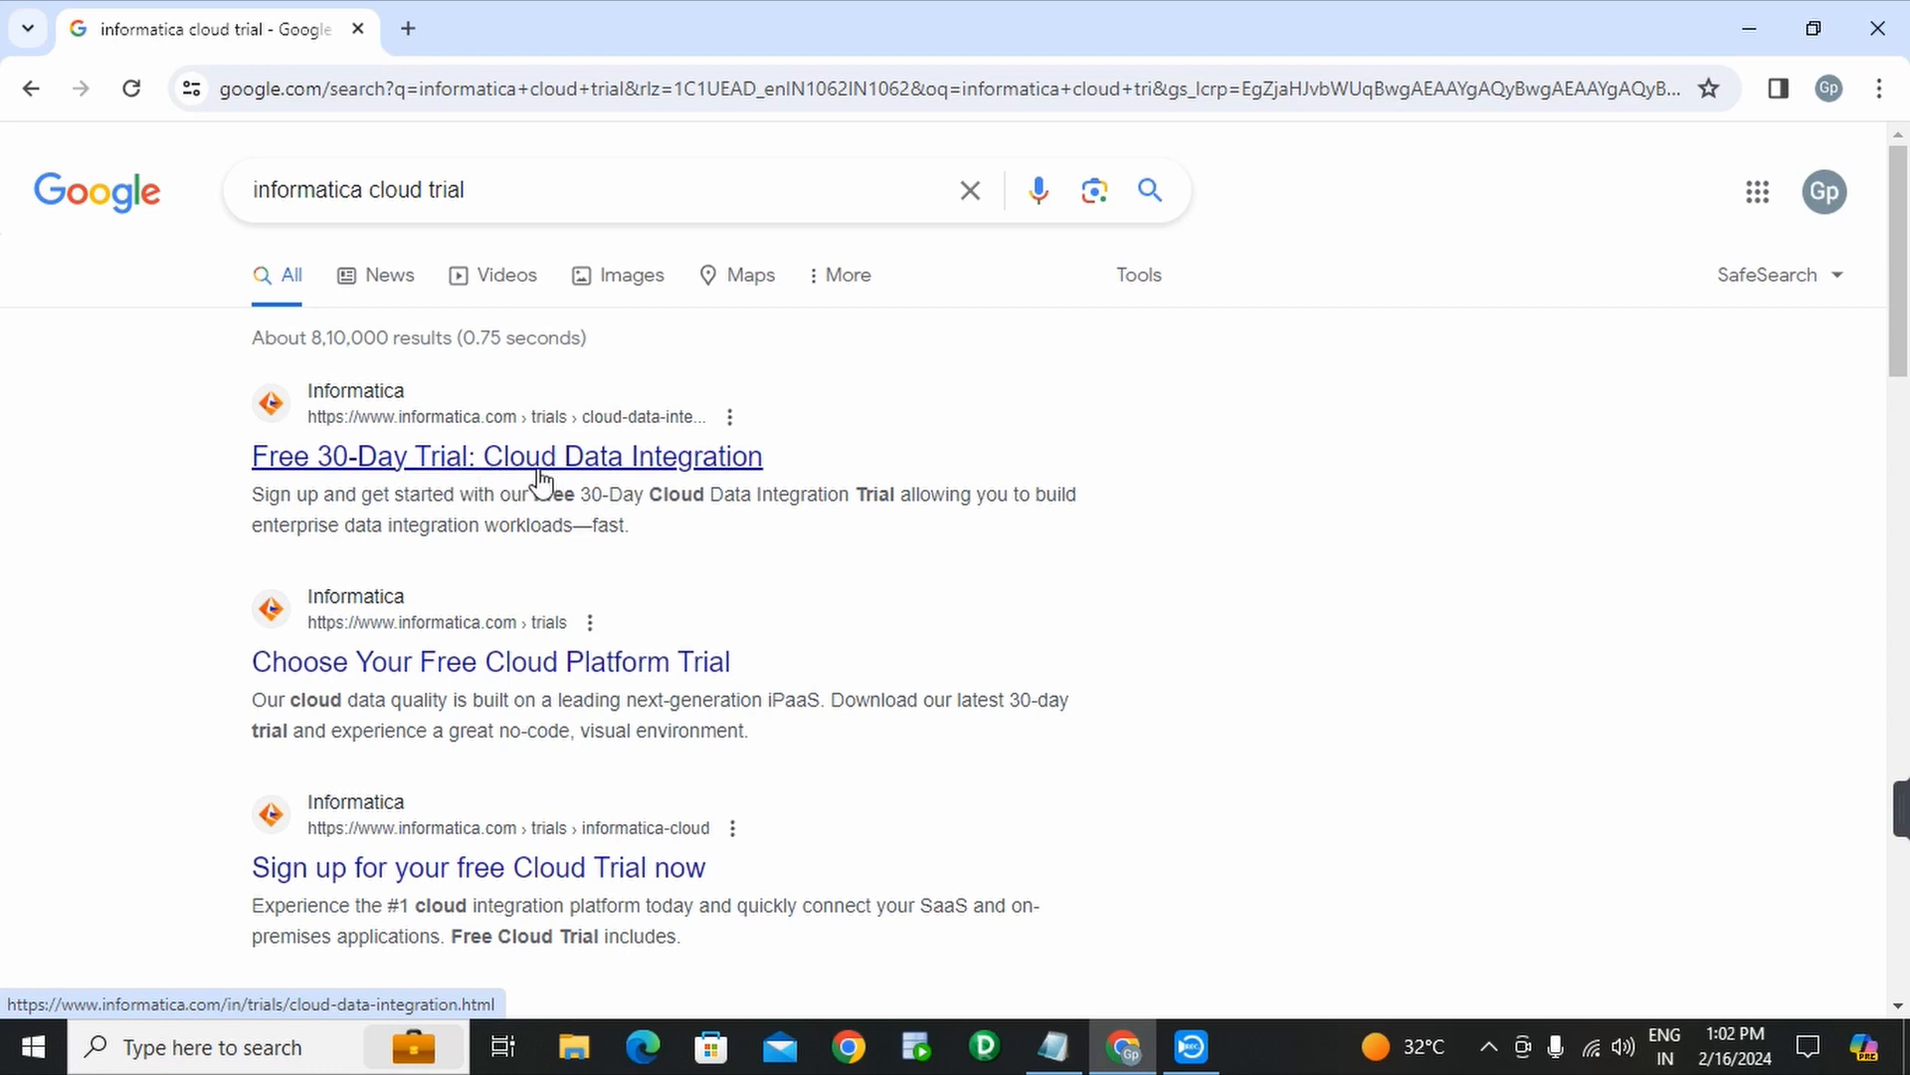
- Minimize Chrome and pan the Screenshot (39).png image of the My Services page in Photos
left_click(1748, 30)
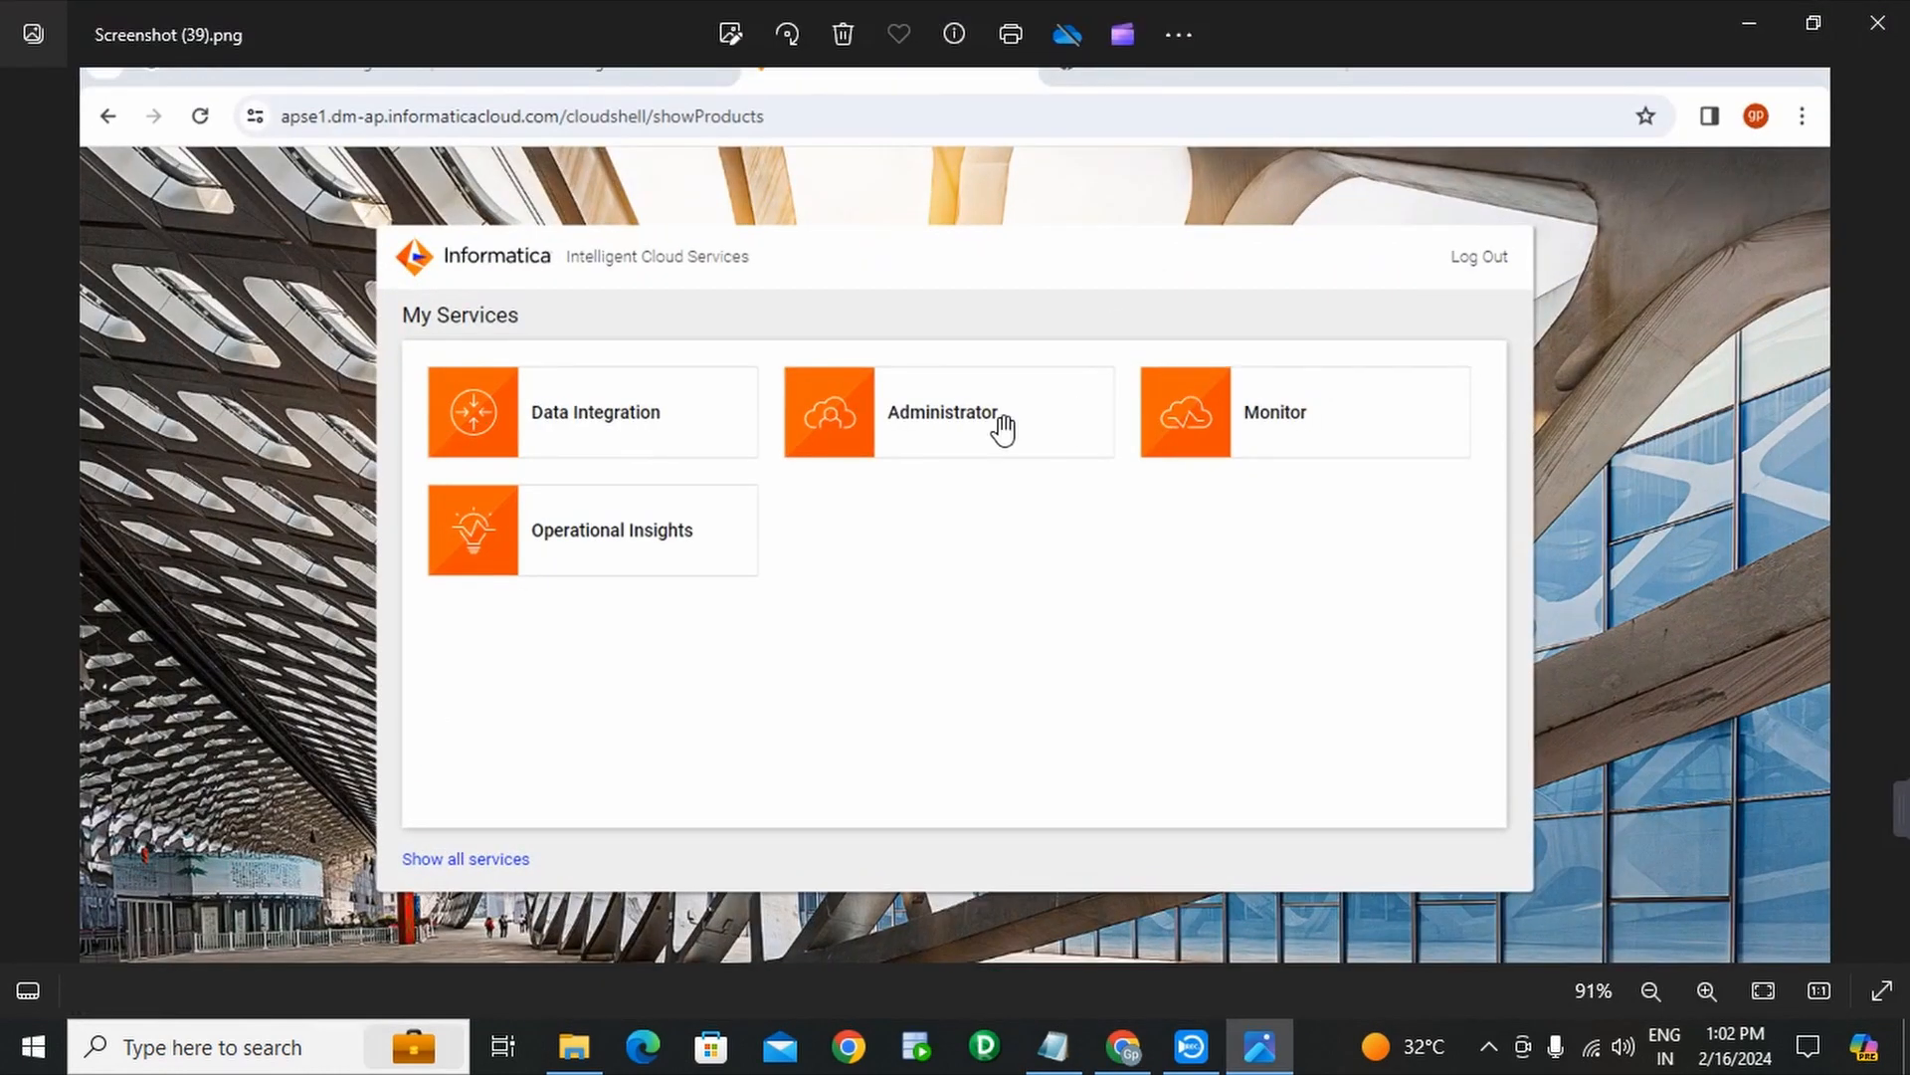
left_click_drag(976, 480, 978, 512)
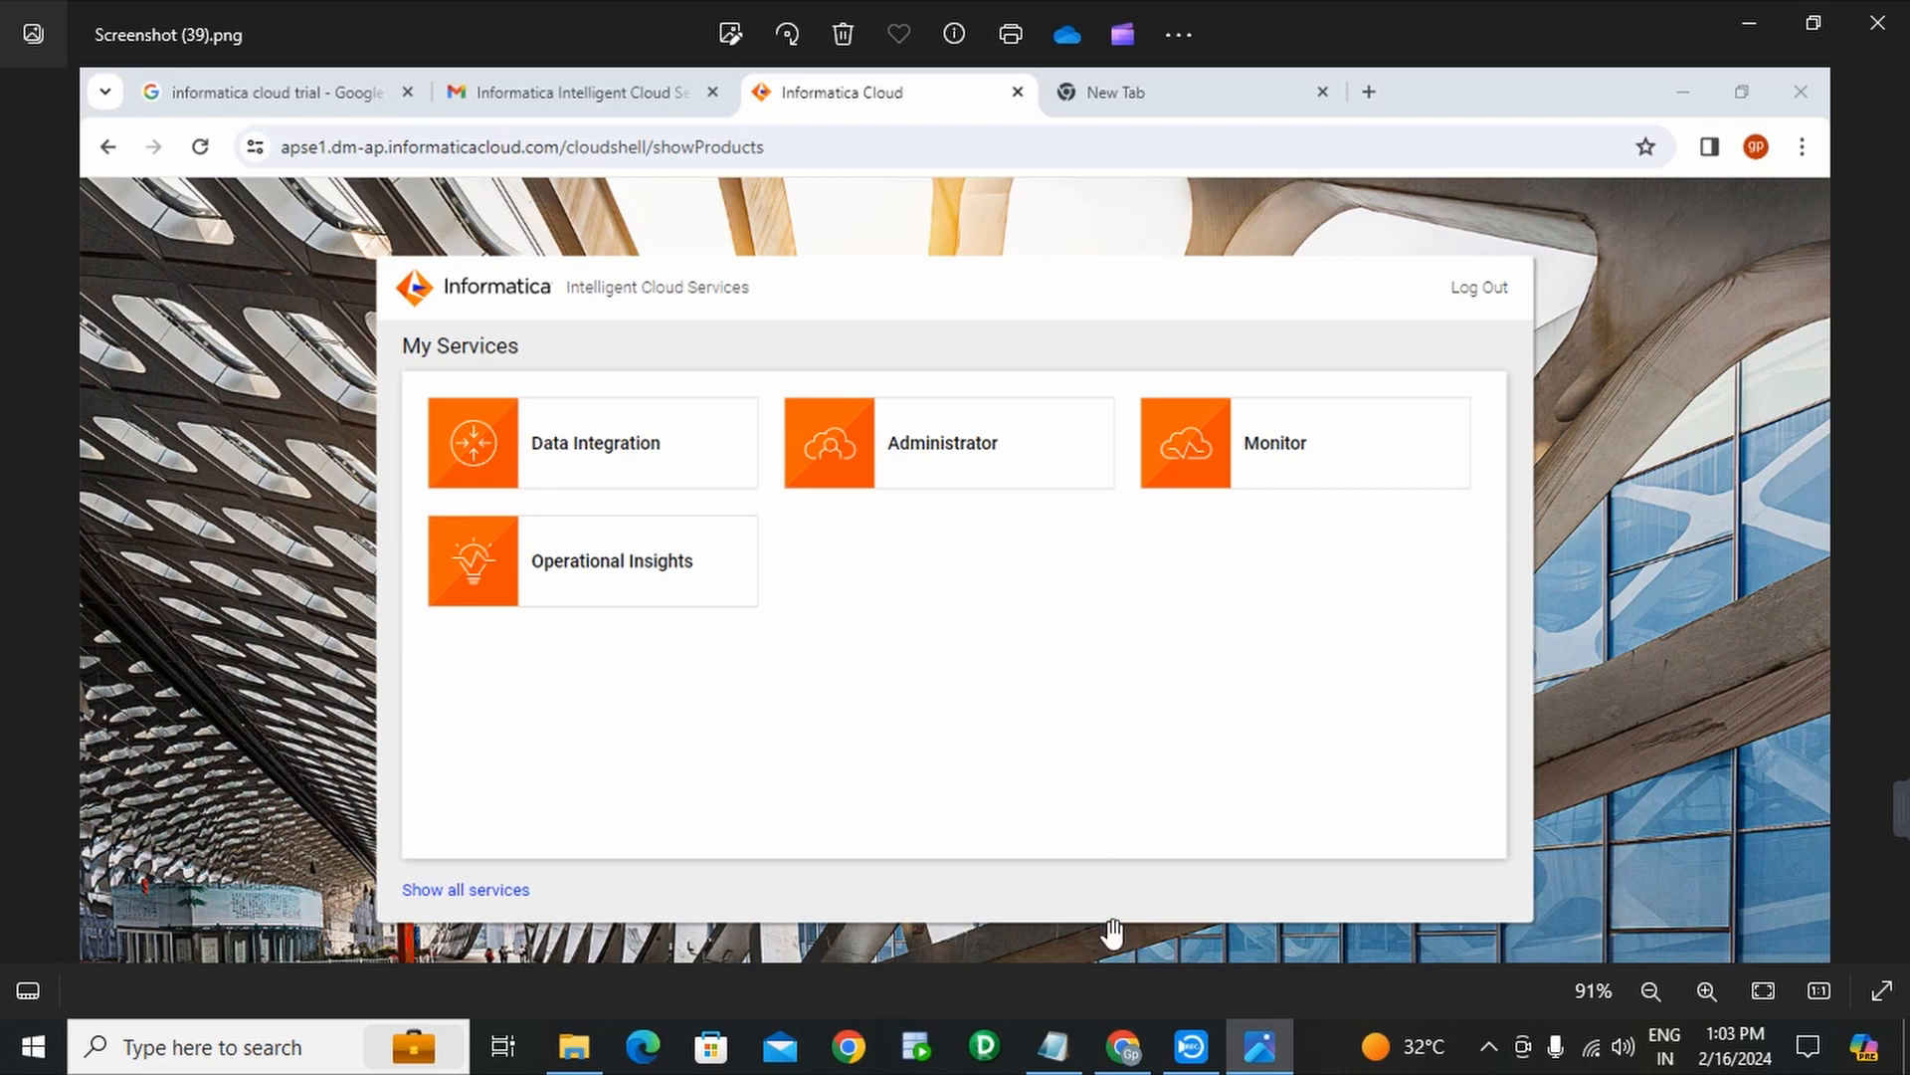
- Preview the 'Sign up for your free Cloud Trial' and Cloud Data Integration trial results, returning to the search results each time
left_click(1126, 1047)
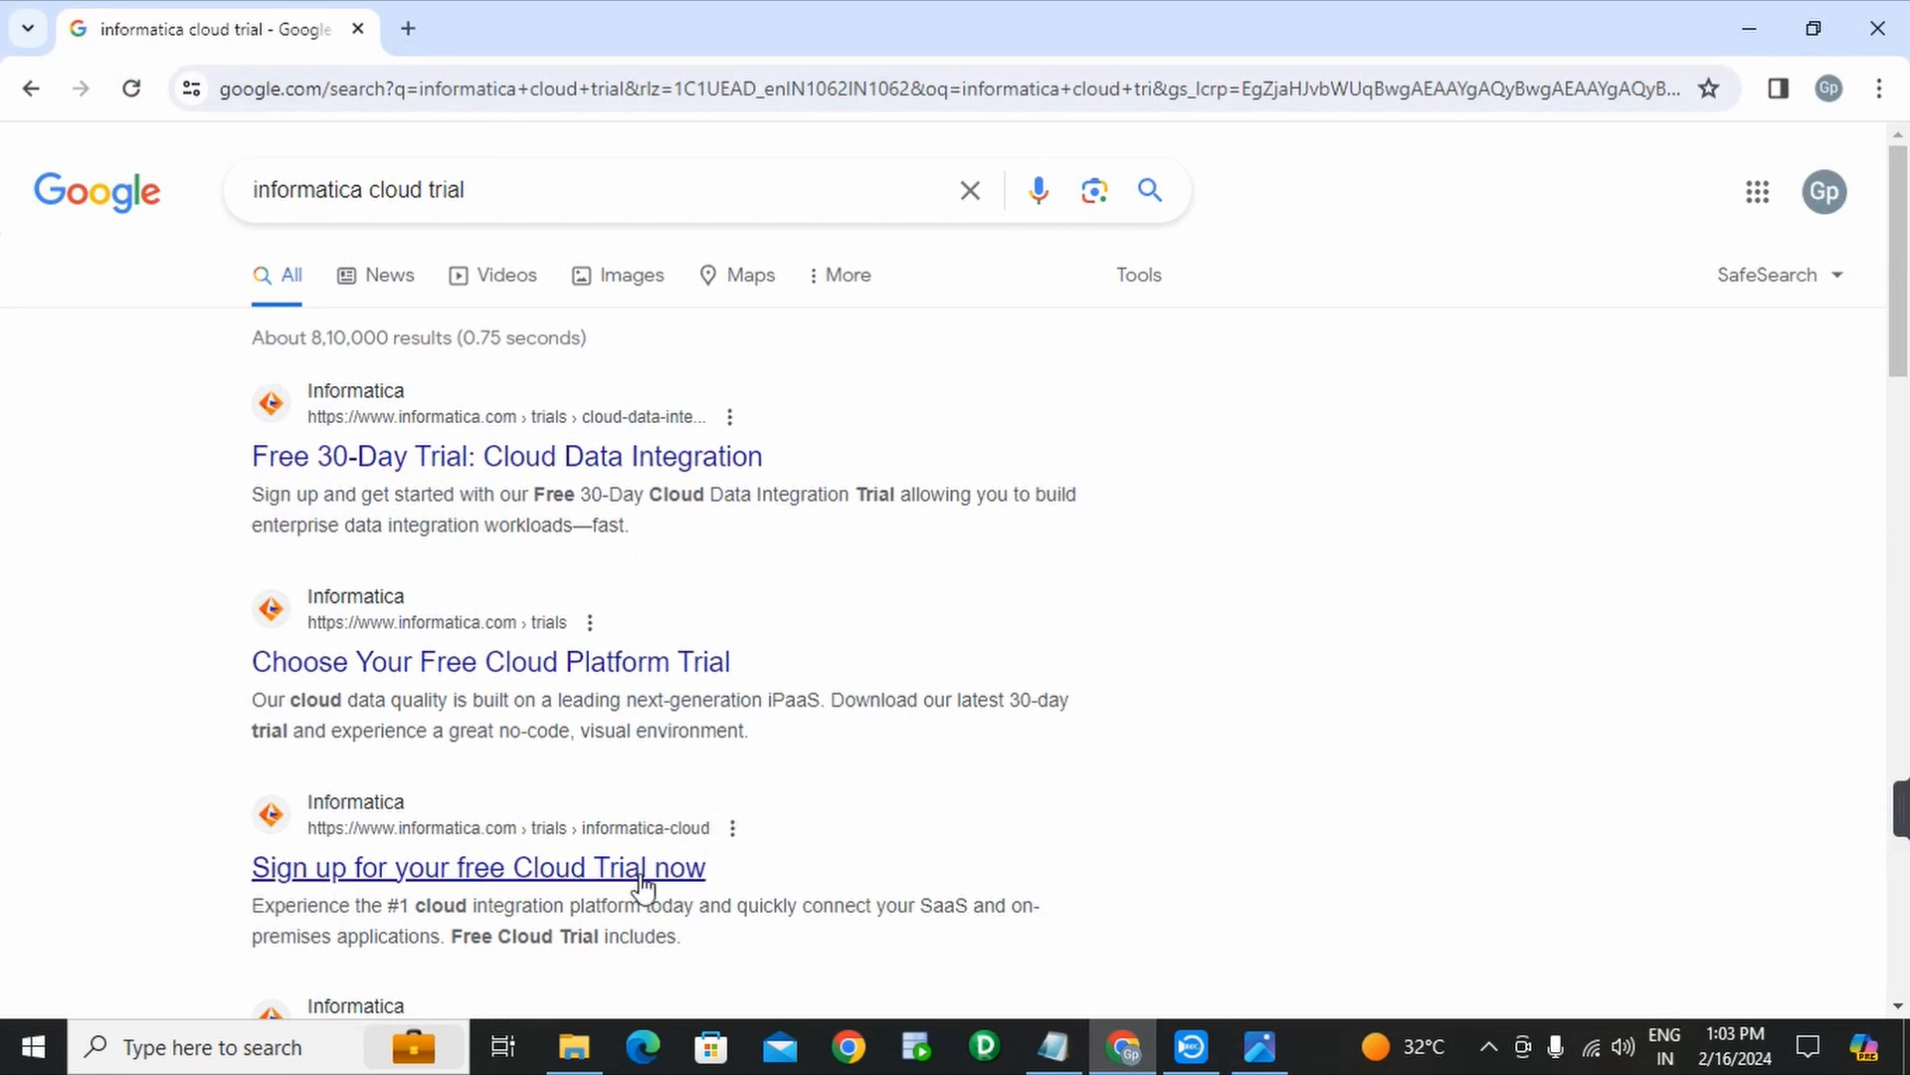
left_click(482, 882)
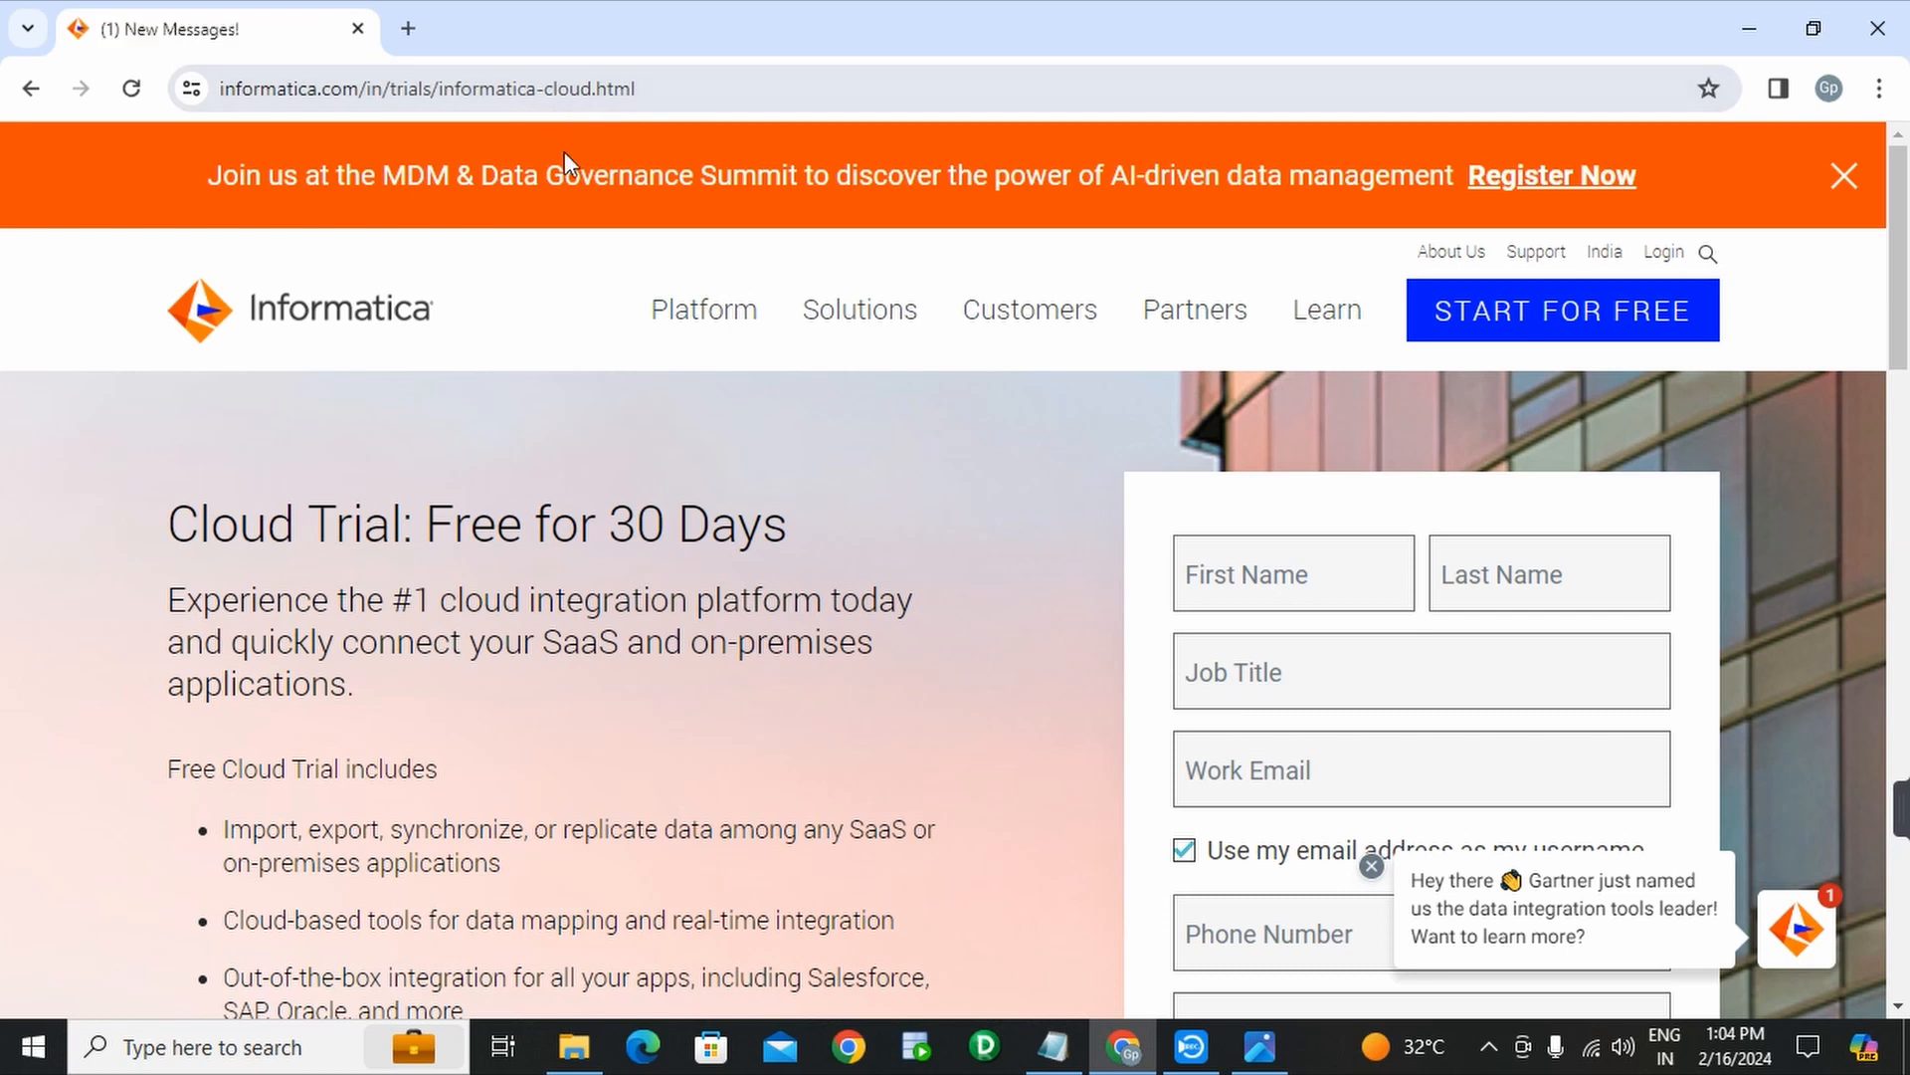
left_click(30, 89)
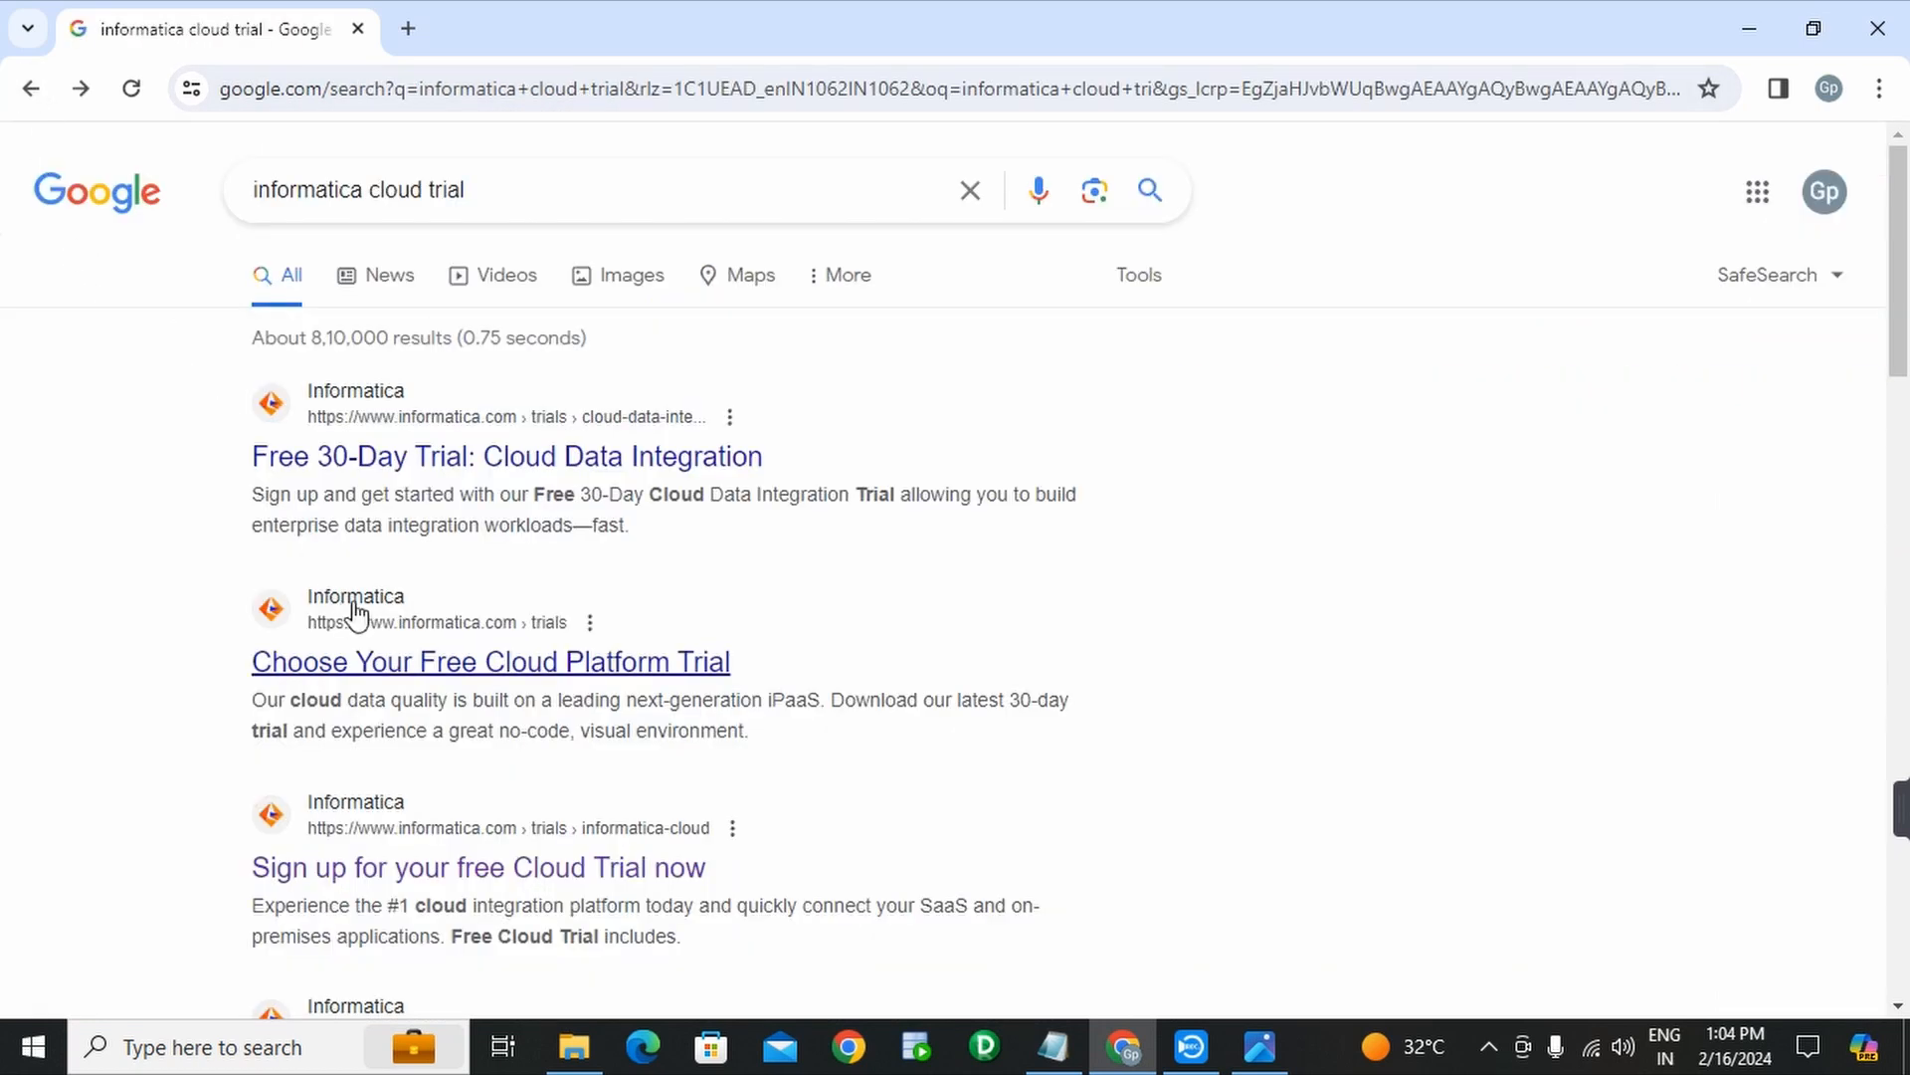
left_click(567, 465)
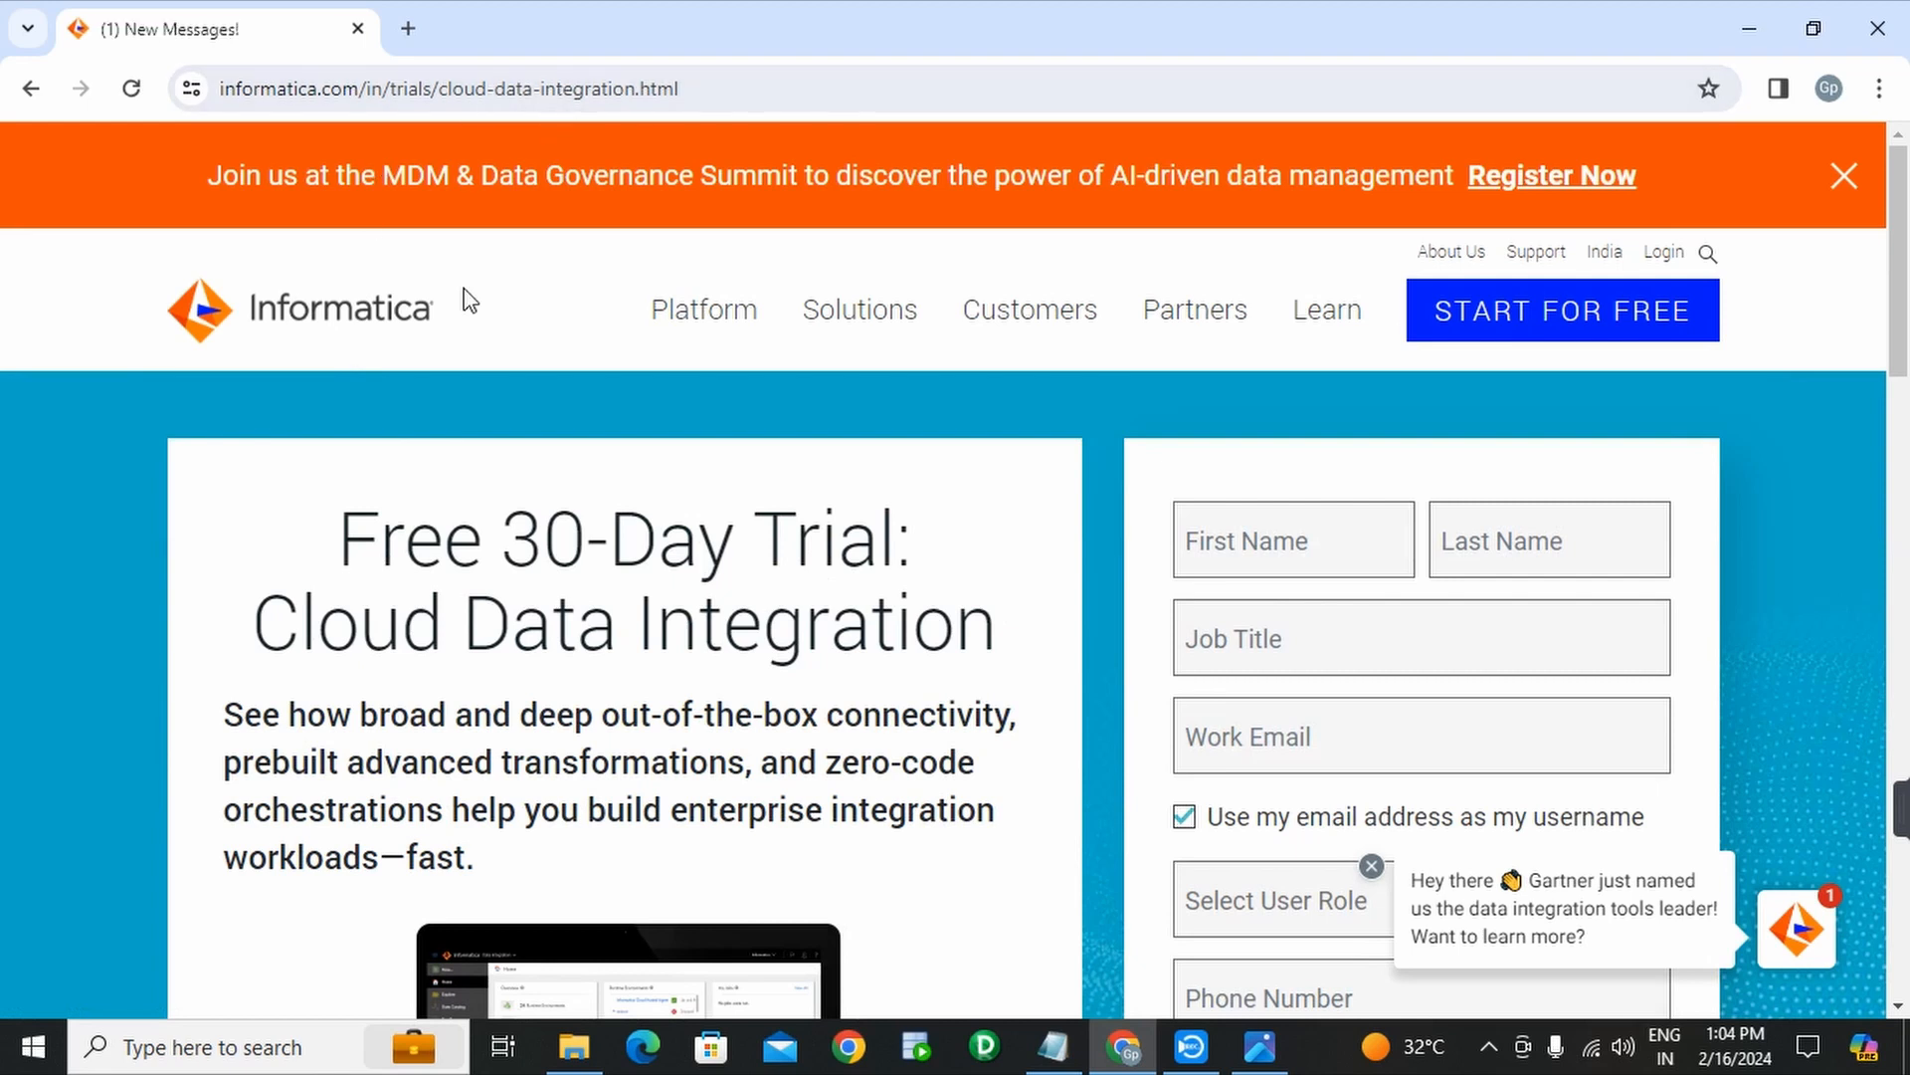
left_click(30, 99)
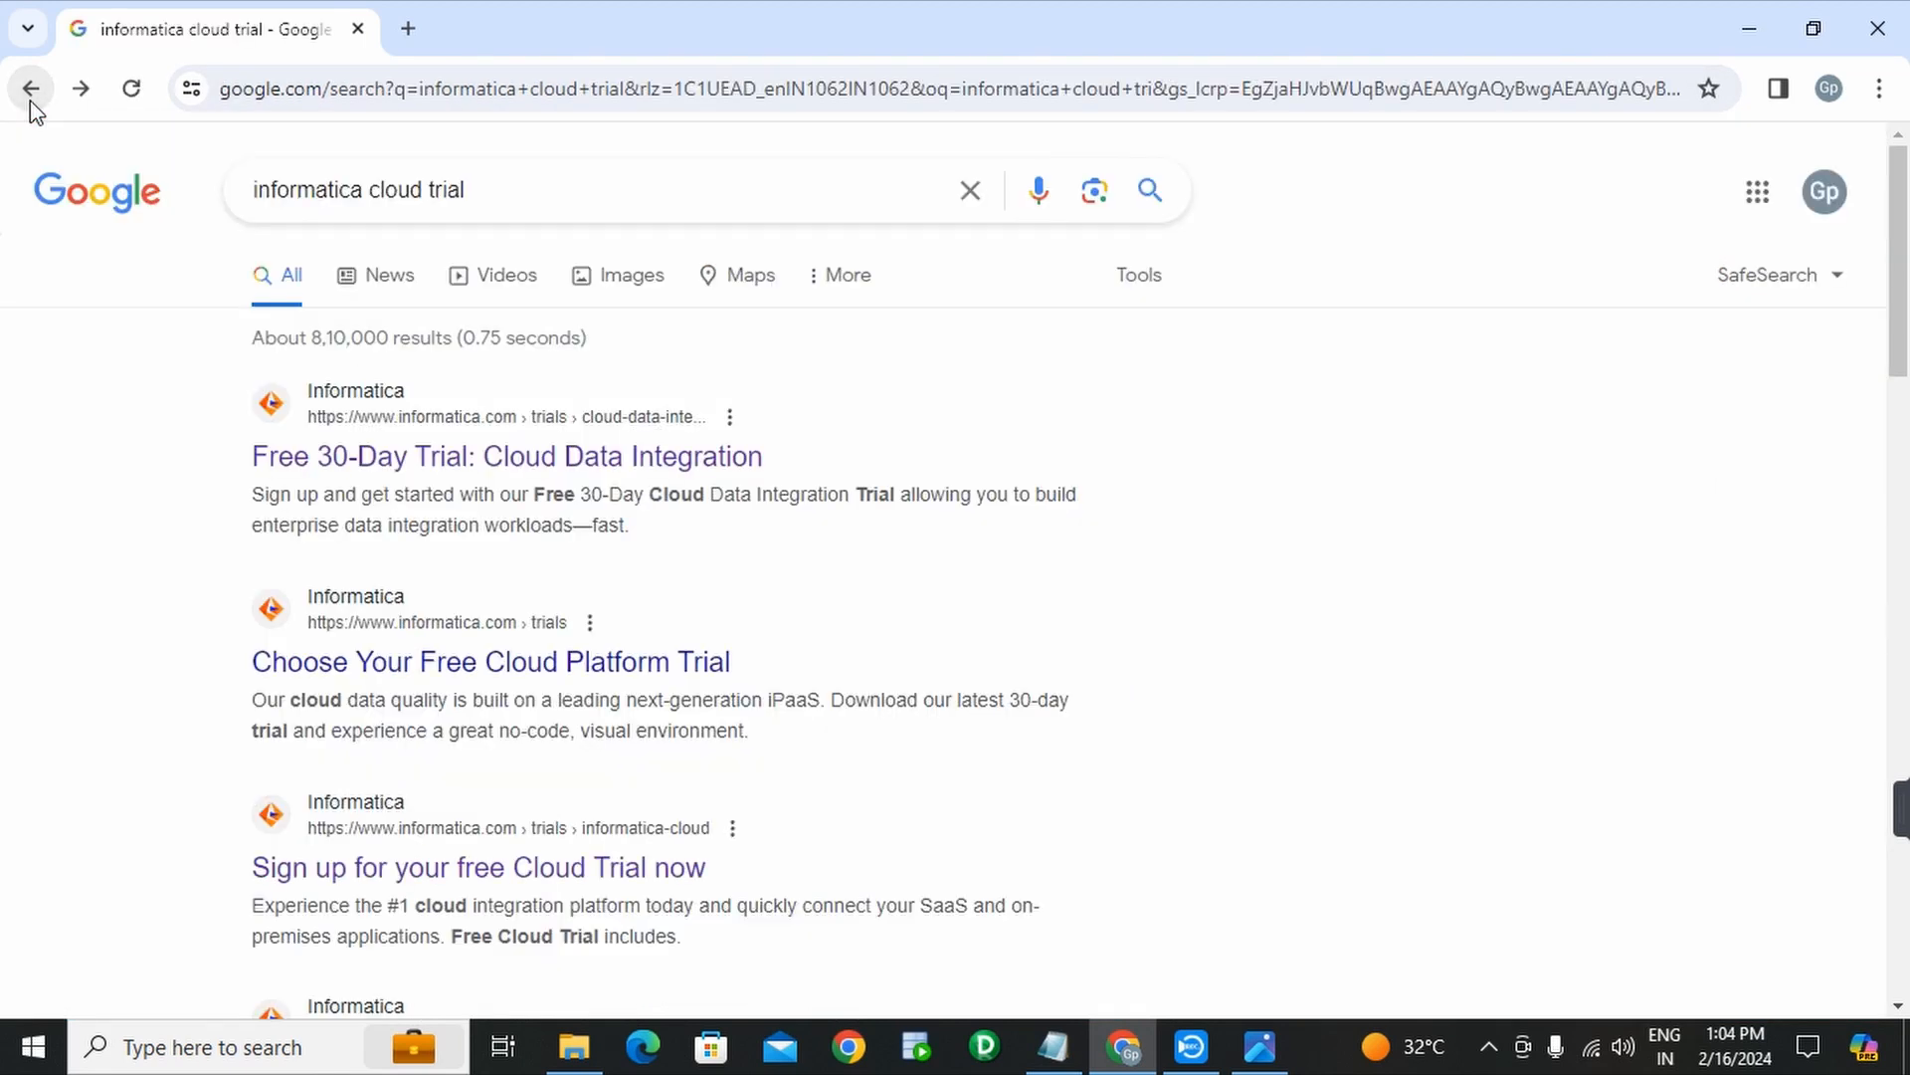
scroll(783, 530, "down", 3)
scroll(713, 637, "up", 1)
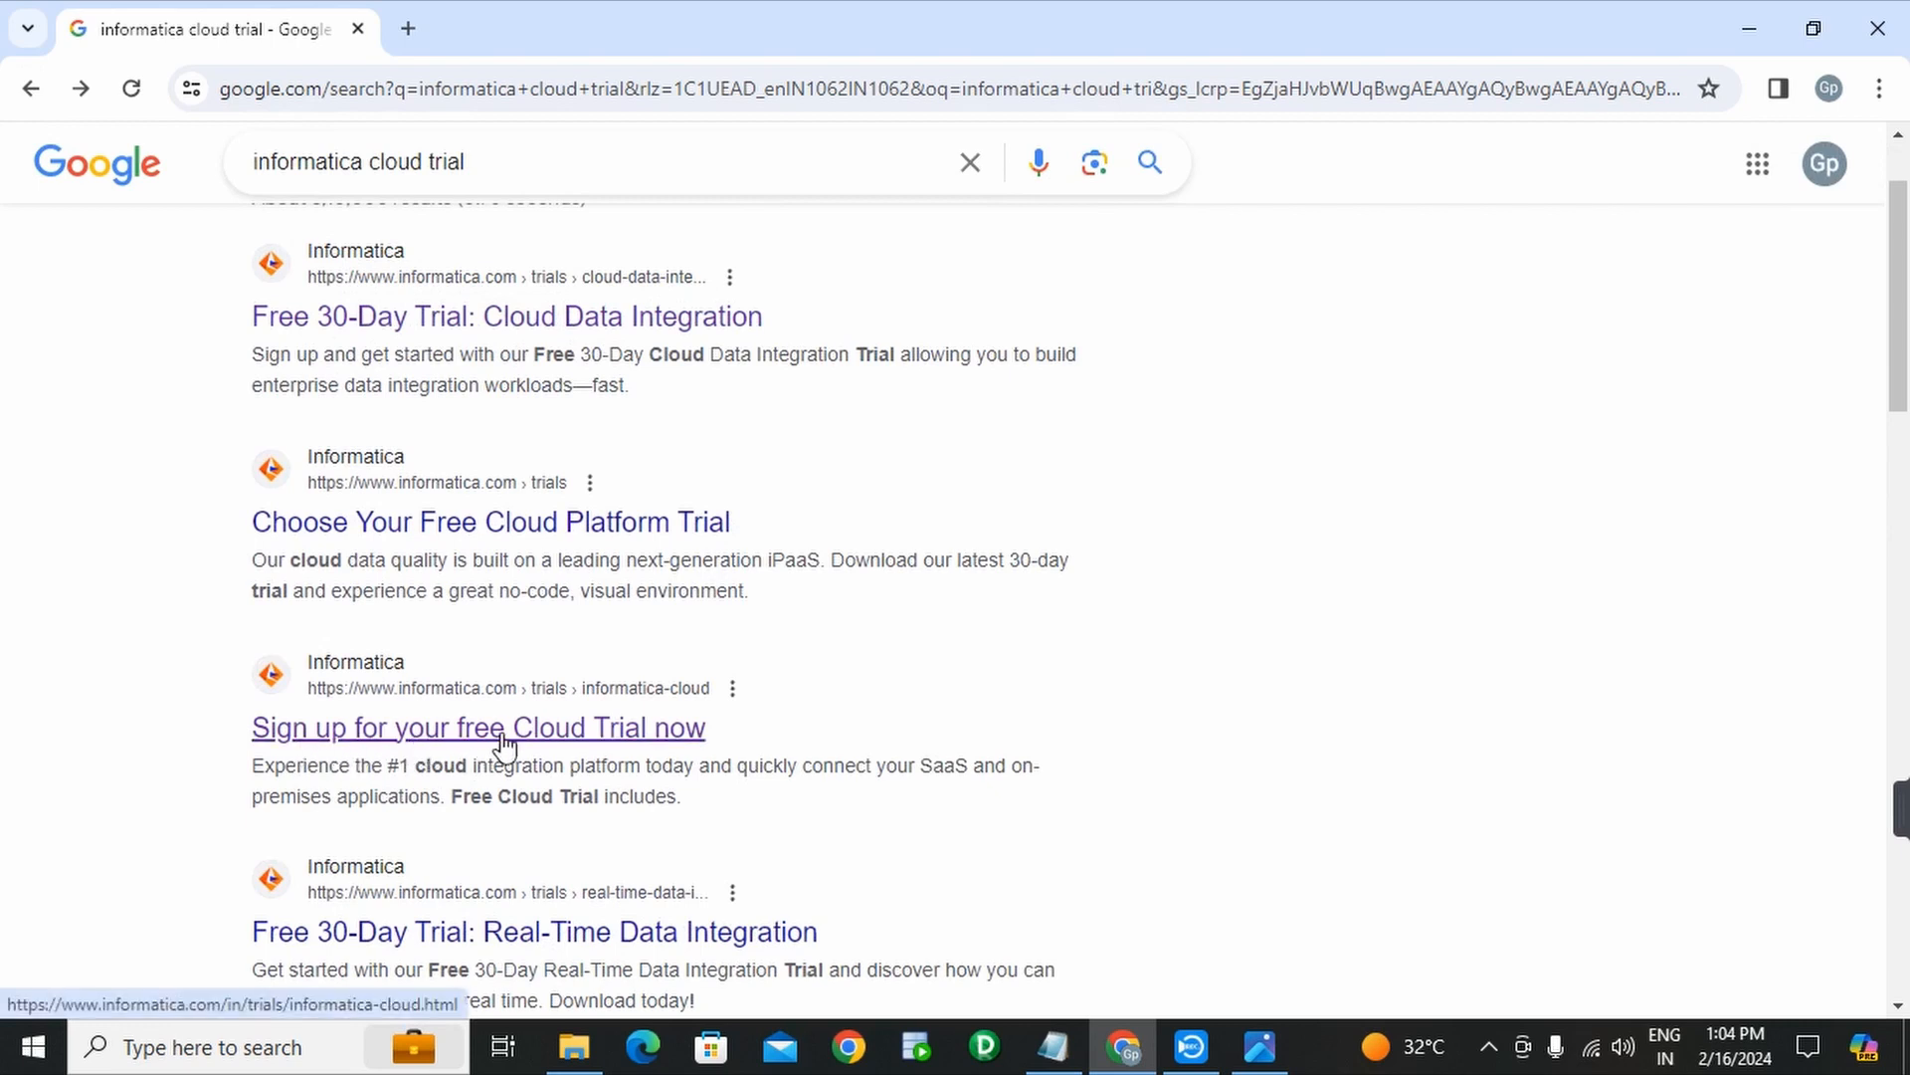
- Open the 'Cloud Trial: Free for 30 Days' signup page, close its chat popup and scroll the form
left_click(560, 737)
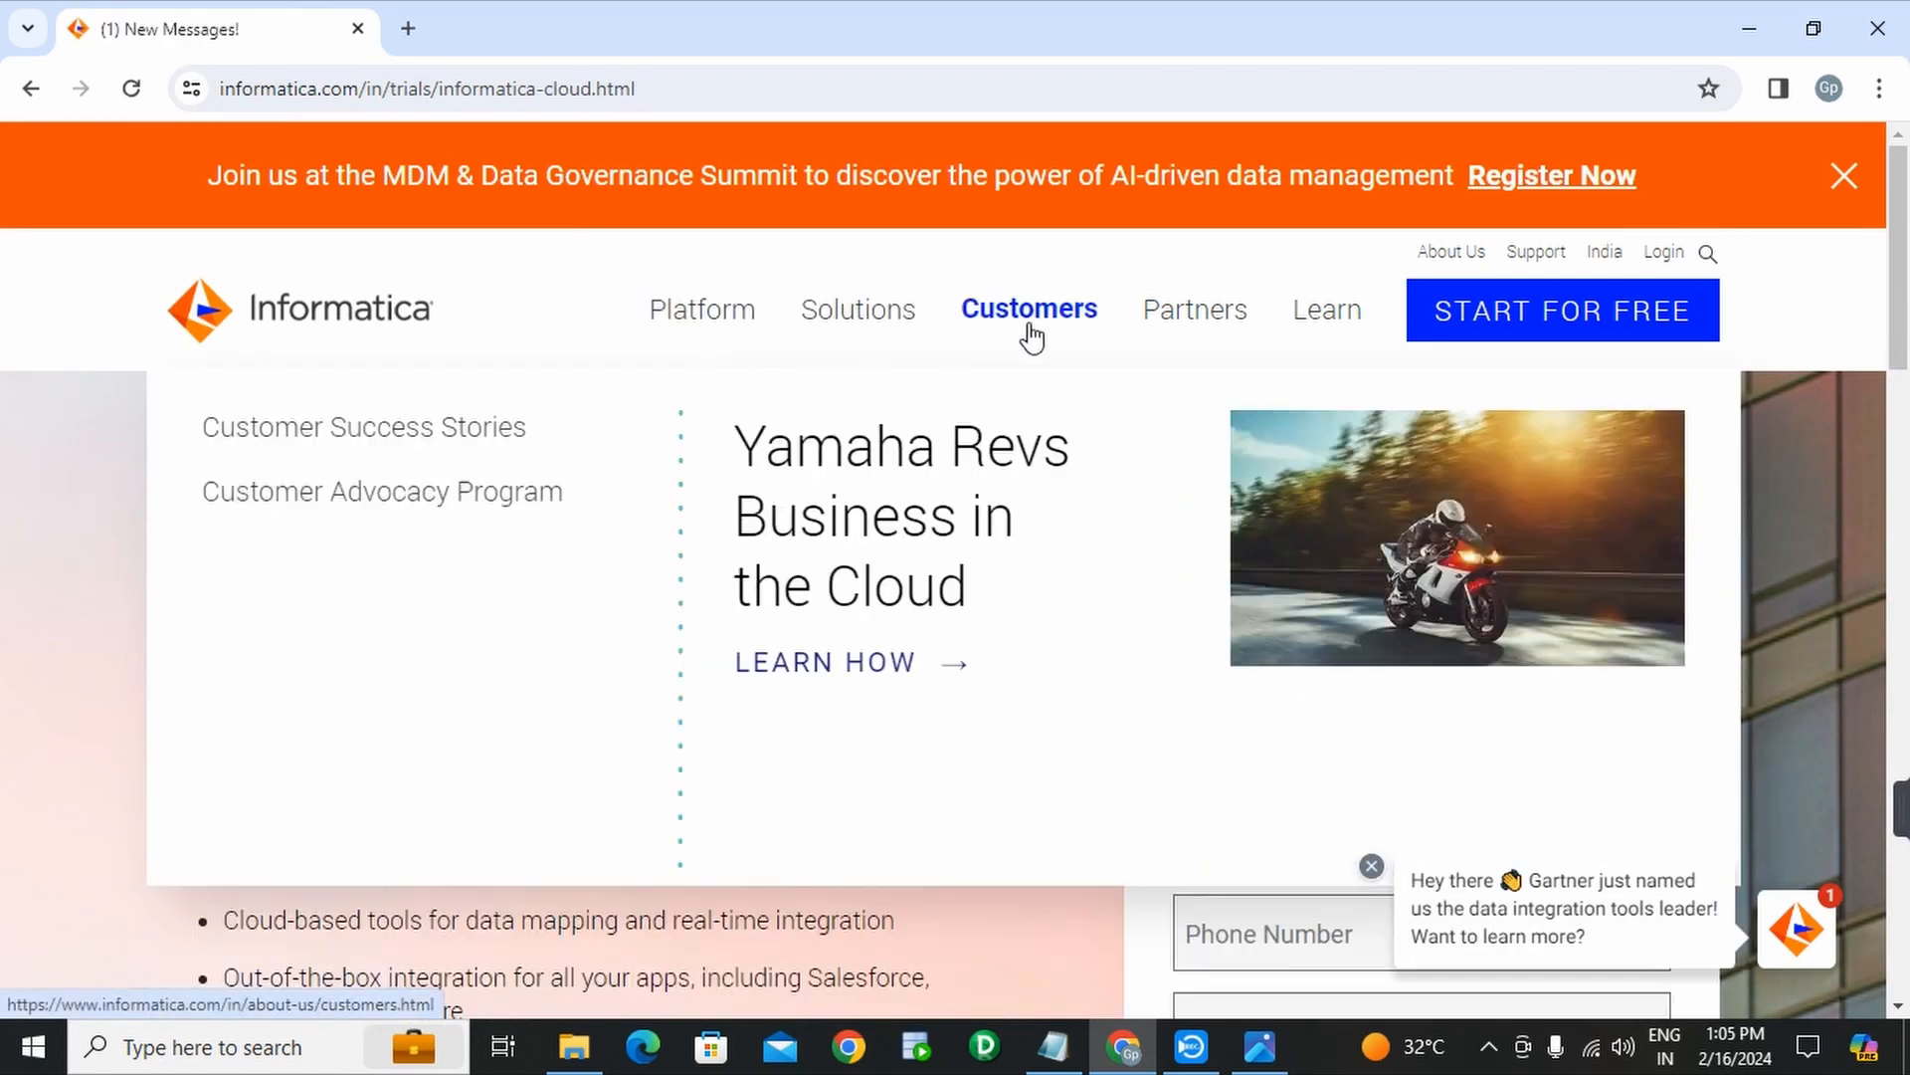
mouse_move(1164, 323)
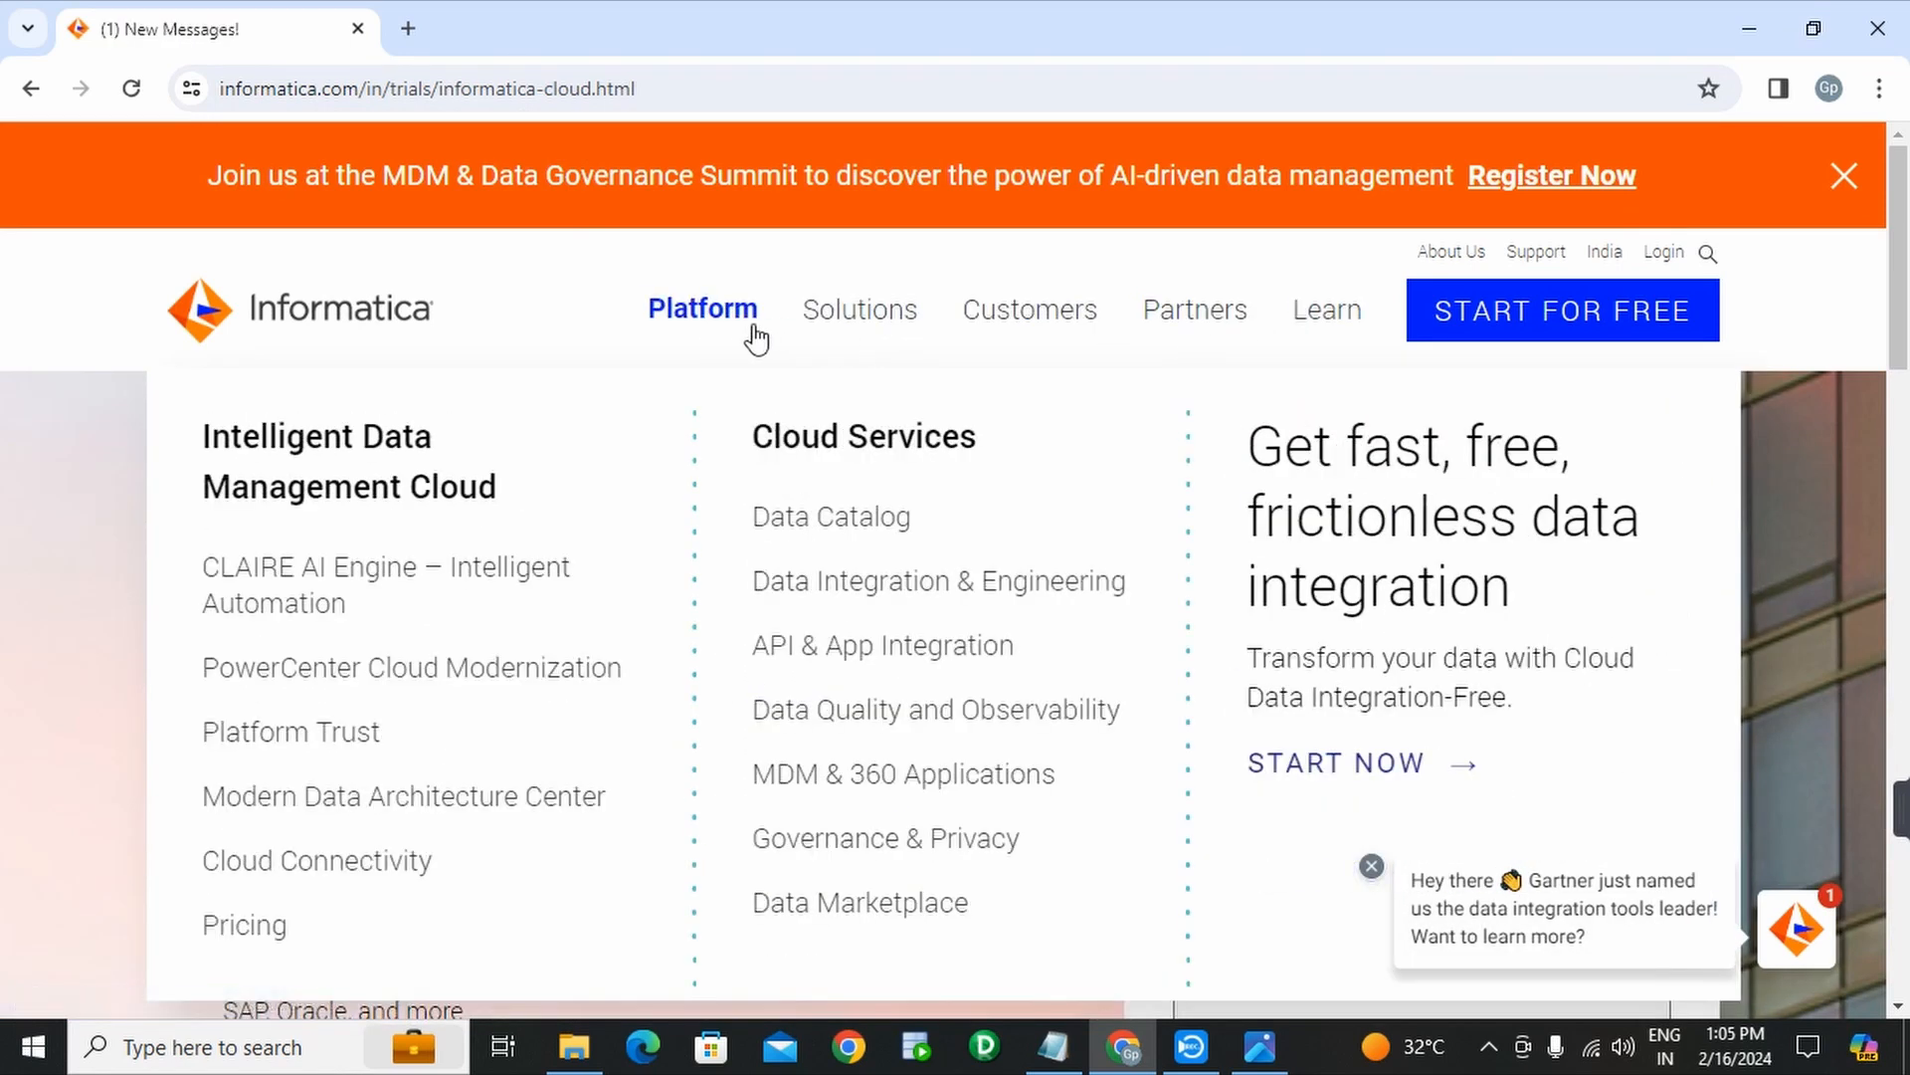
mouse_move(939, 329)
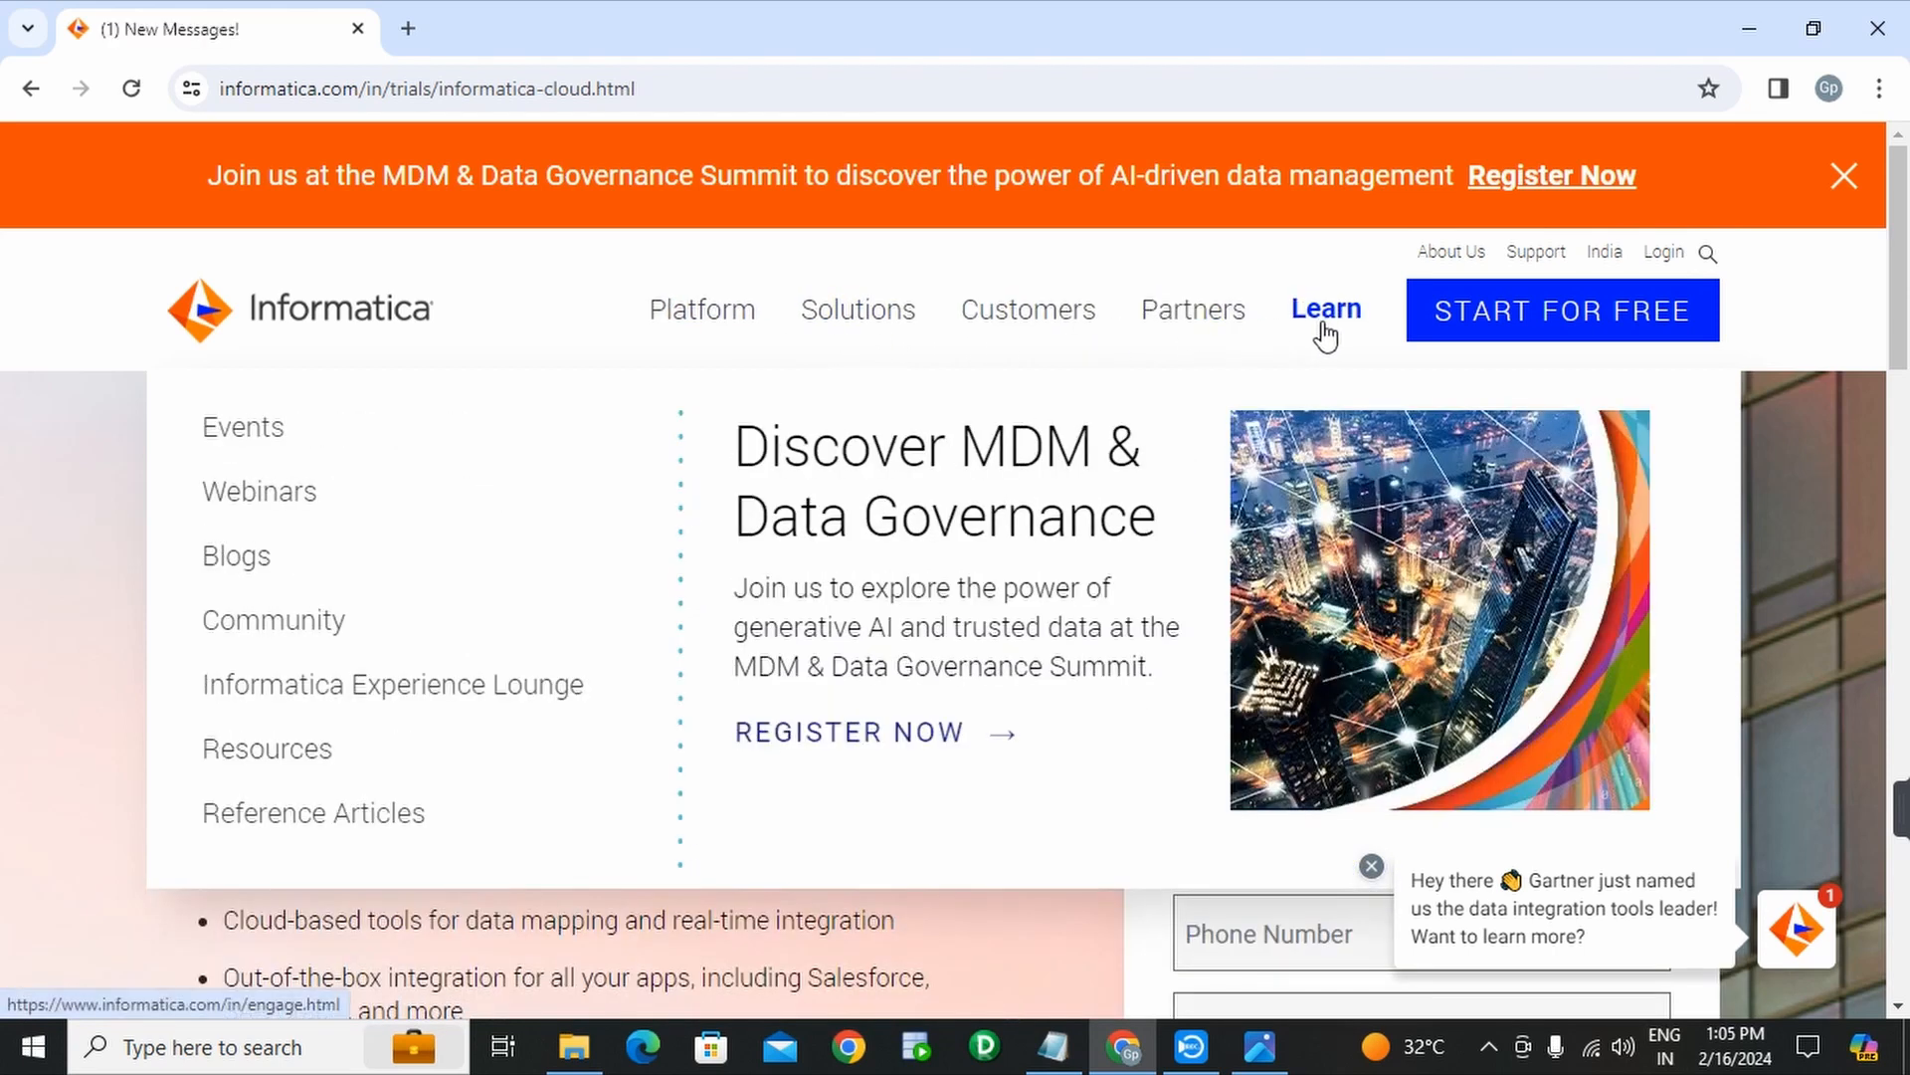
scroll(1785, 481, "down", 3)
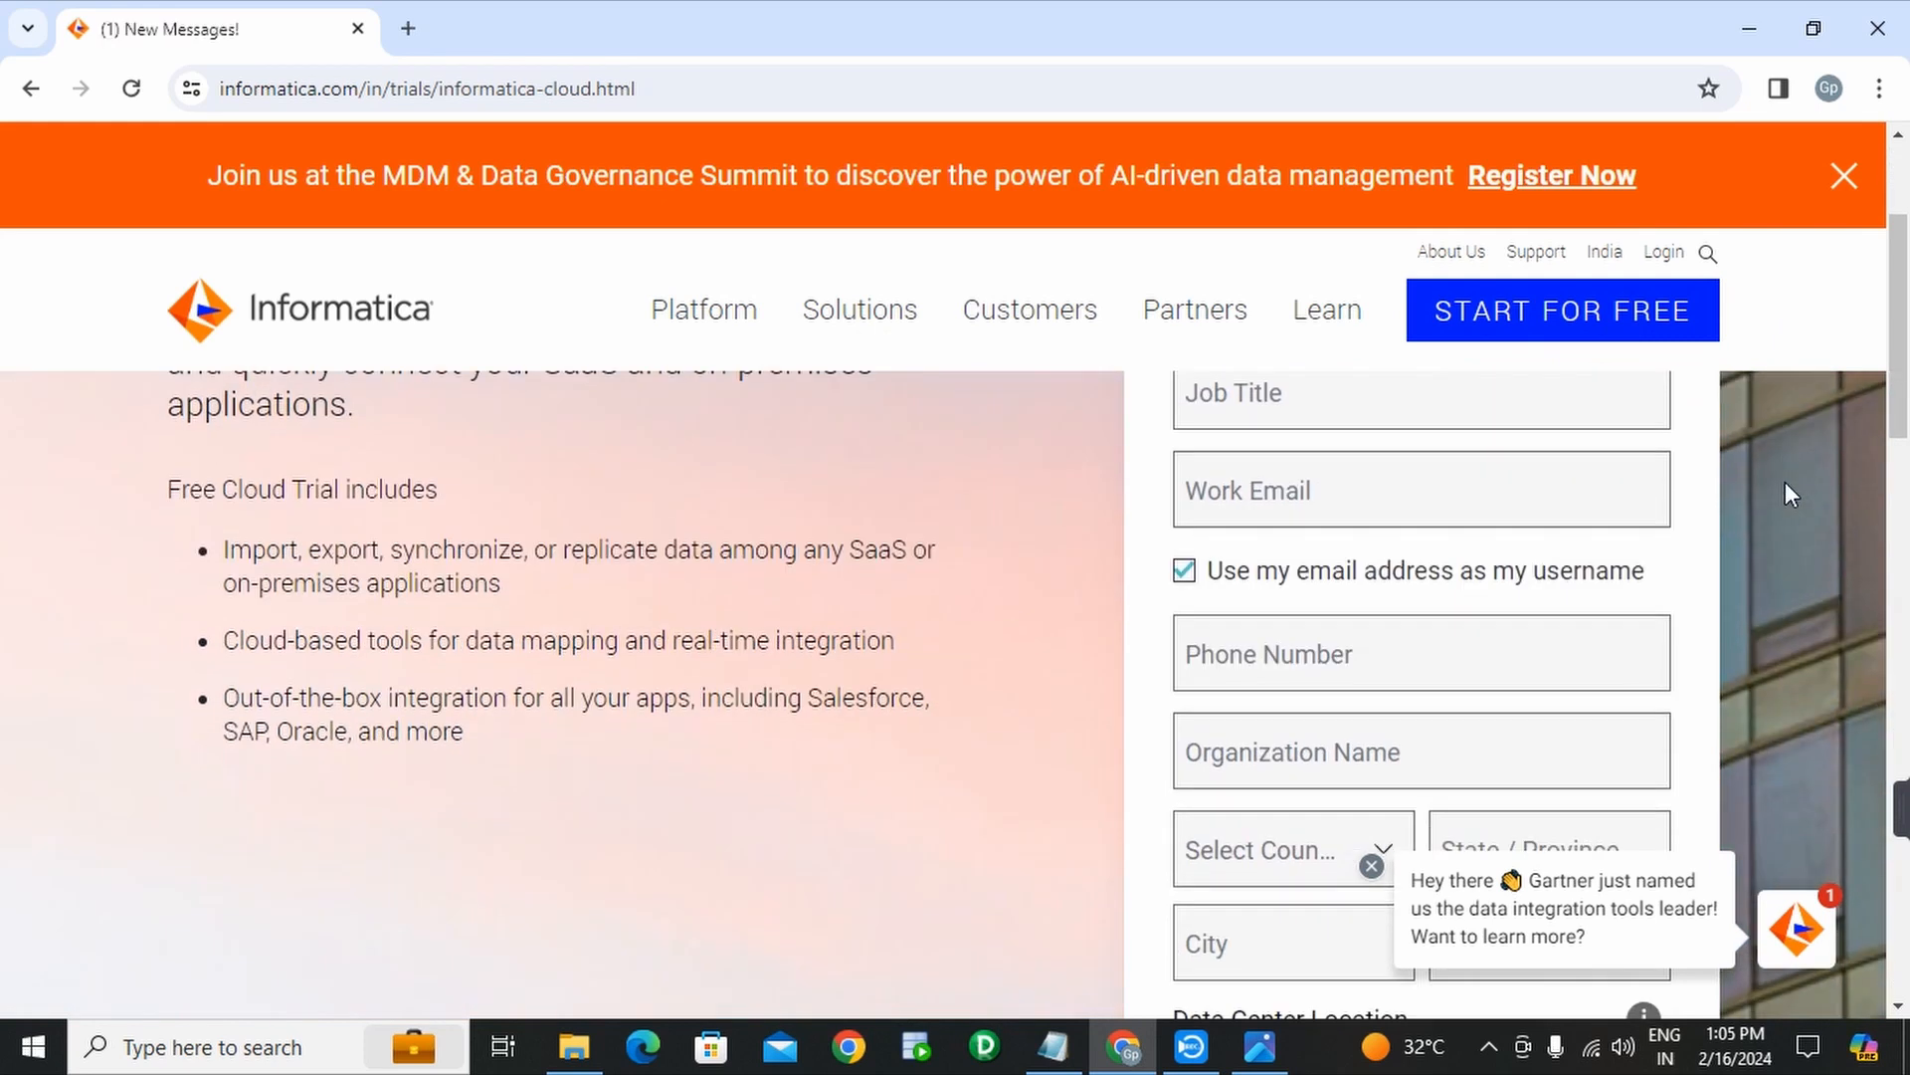
scroll(1785, 482, "up", 3)
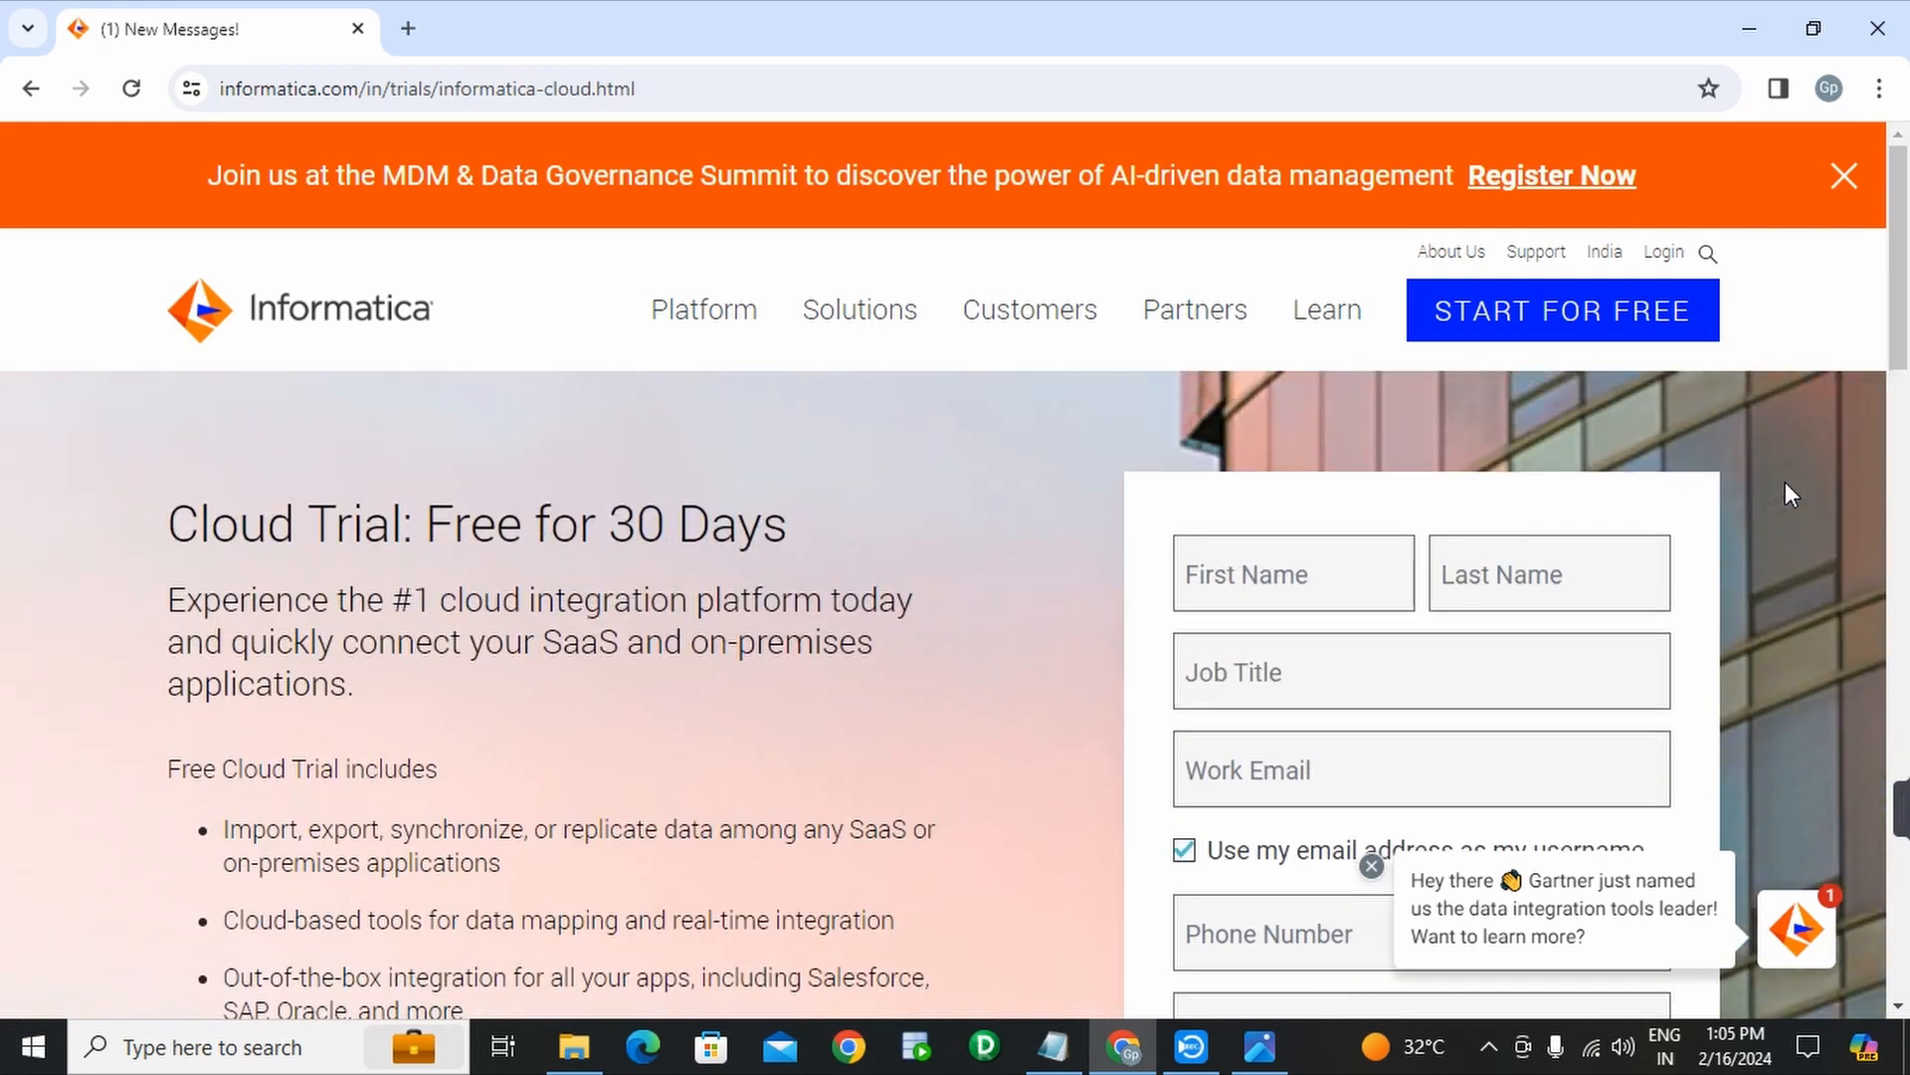
left_click(1372, 866)
scroll(1769, 553, "down", 2)
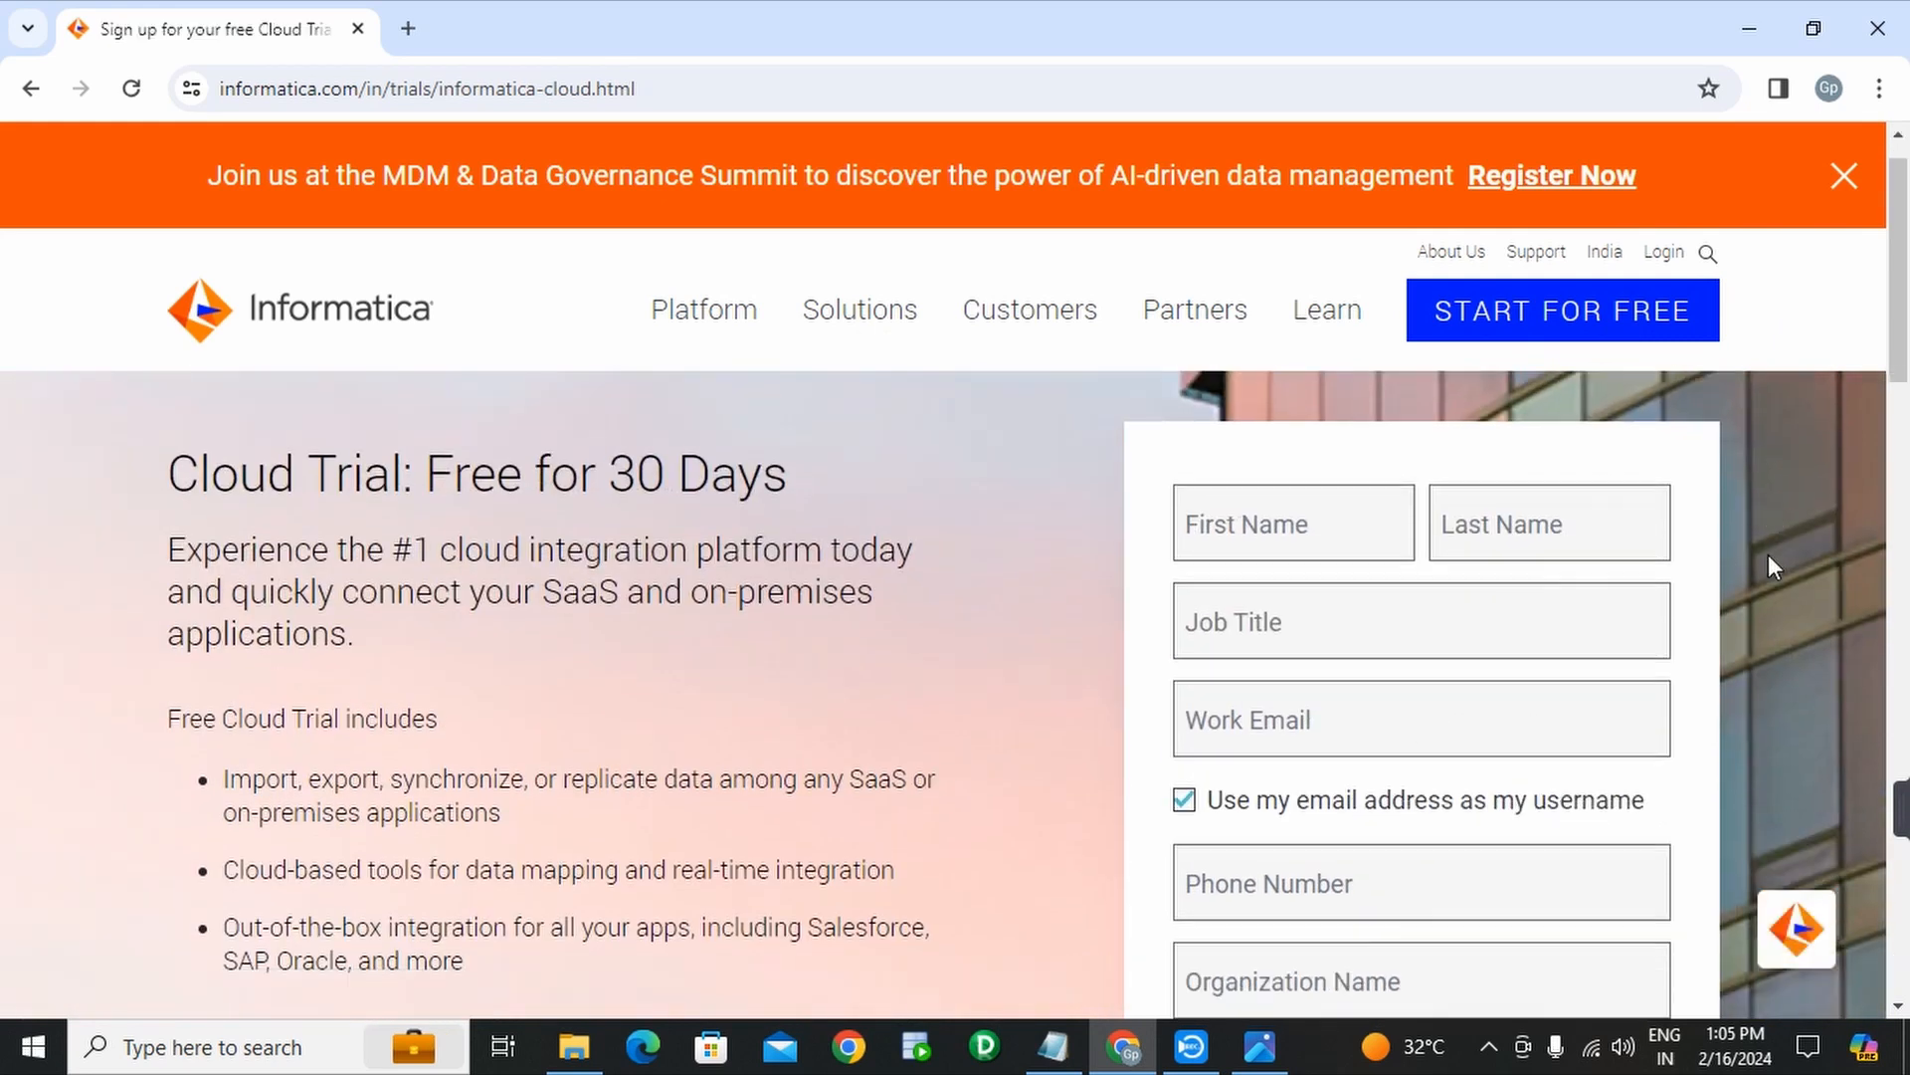
scroll(1754, 612, "down", 8)
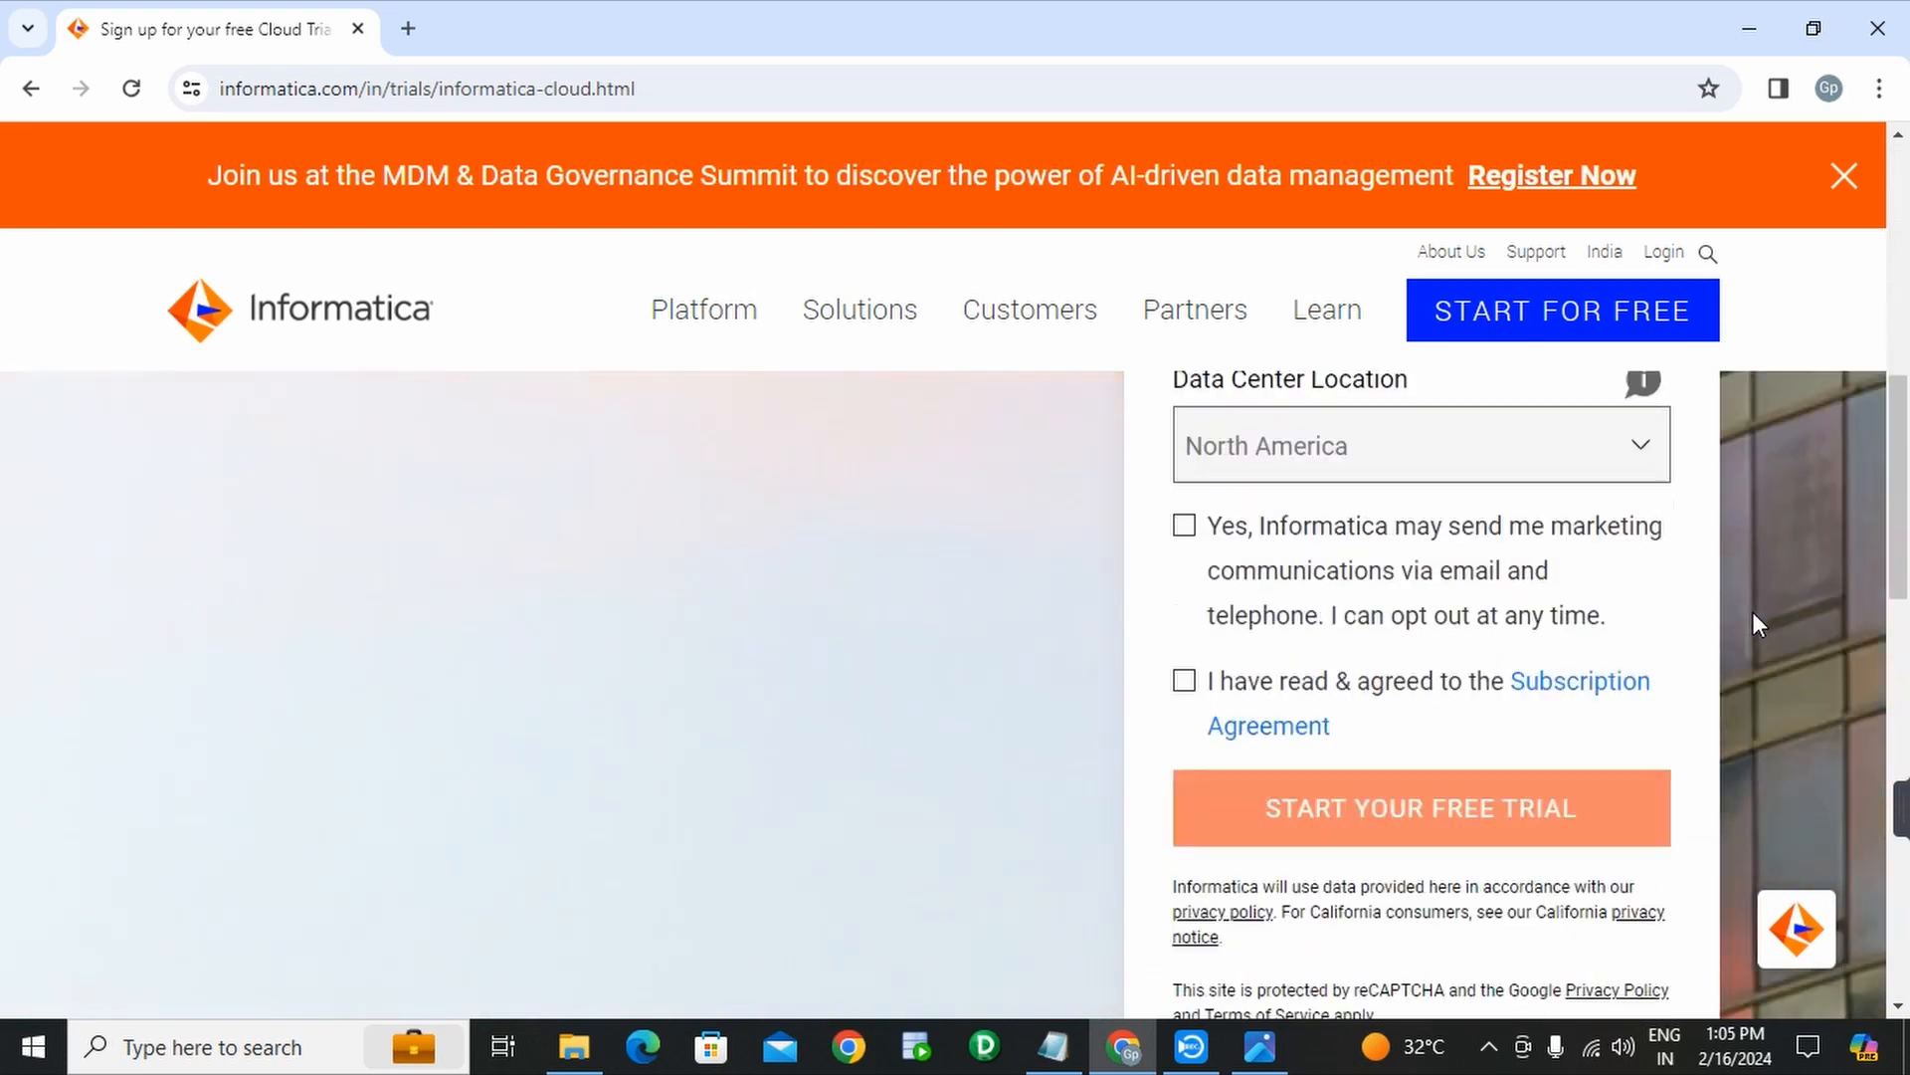
- Enter the first and last name and 'developer' as Job Title on the signup form
scroll(1752, 611, "up", 9)
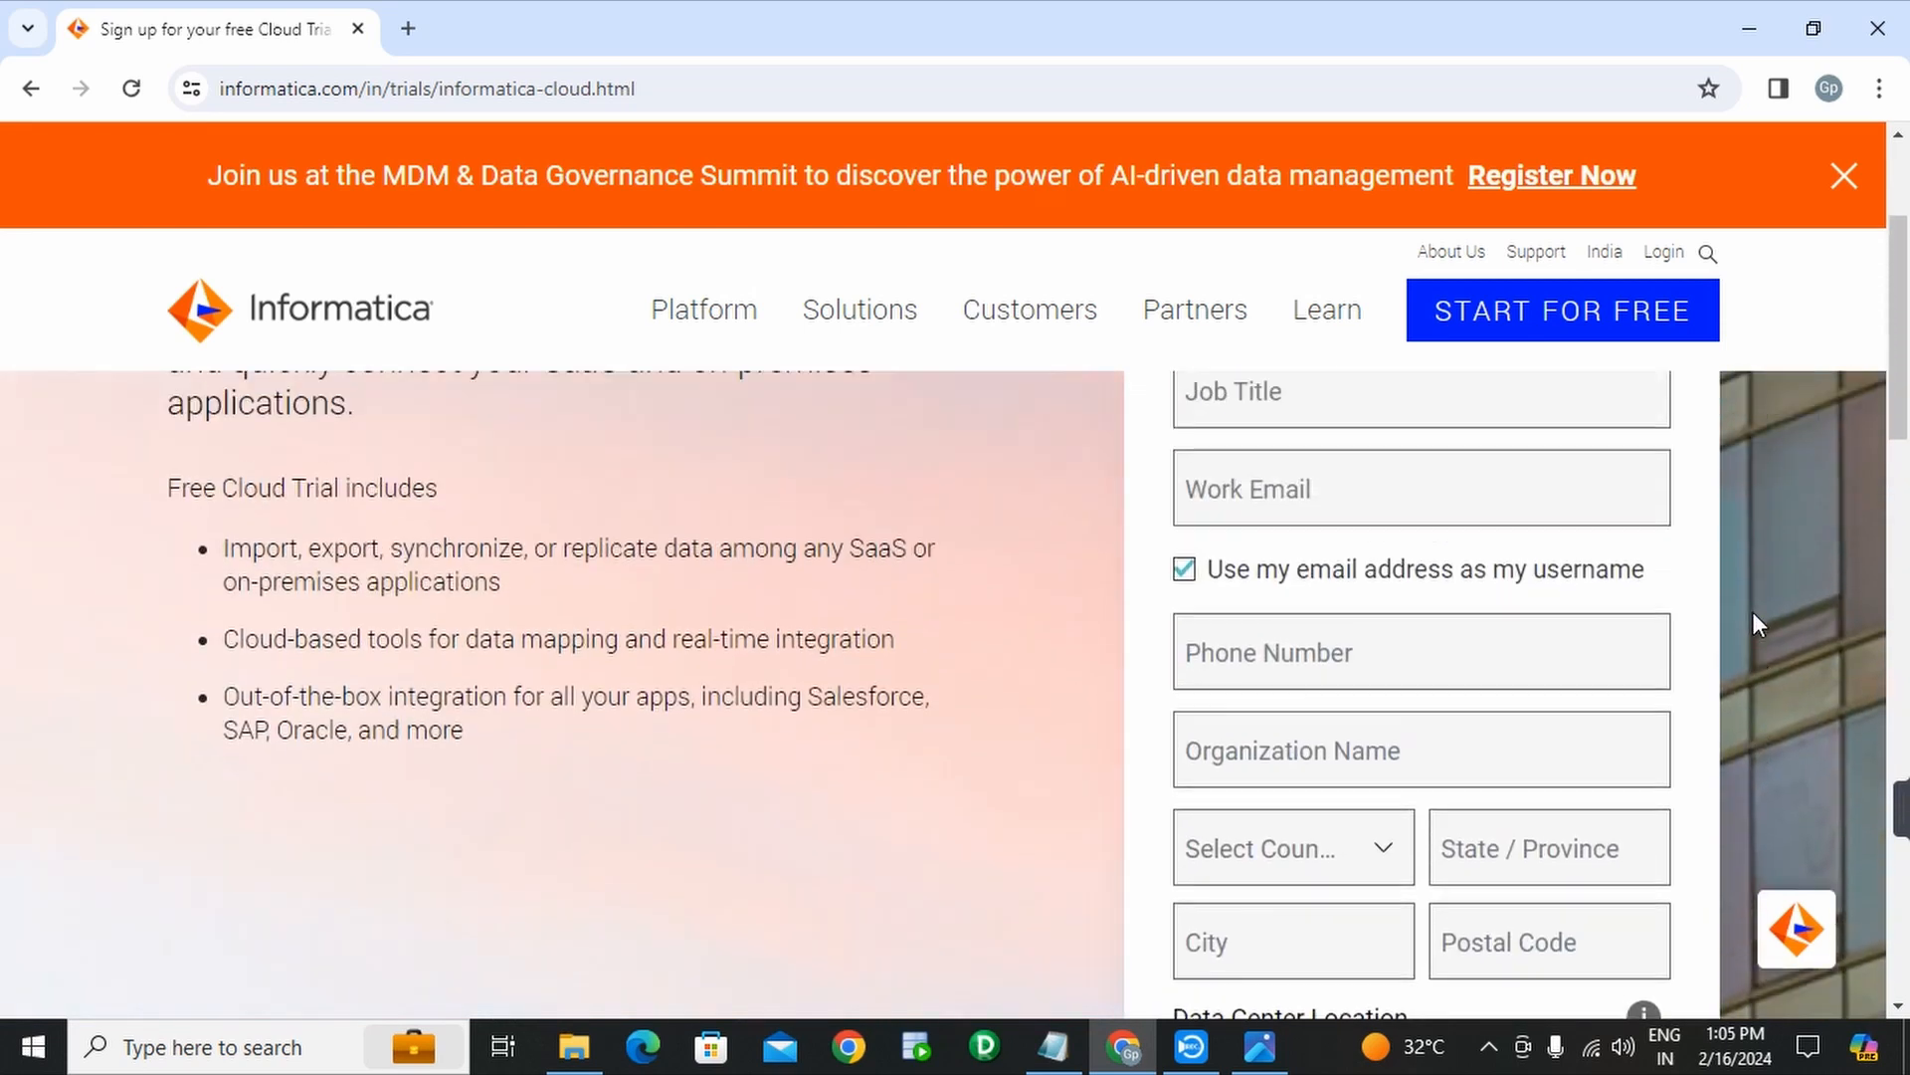
scroll(1751, 611, "up", 2)
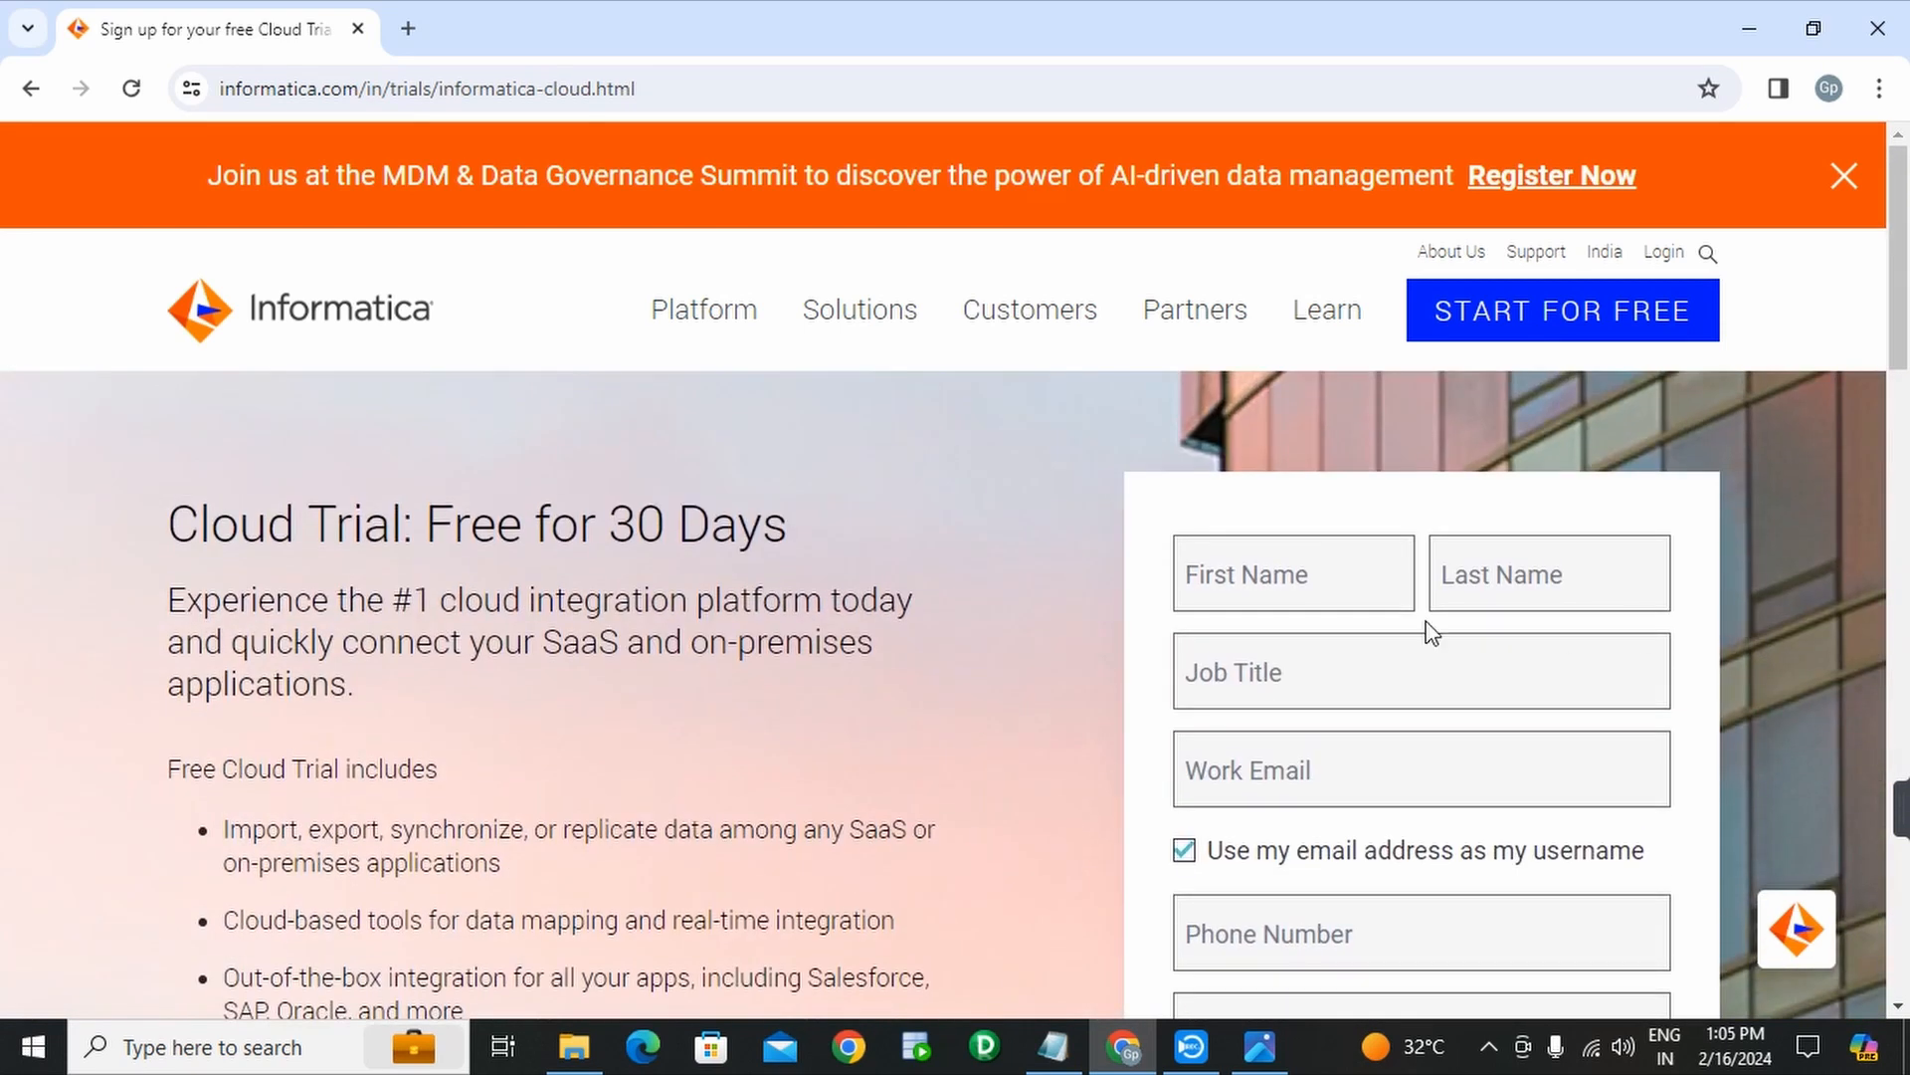
left_click(1343, 593)
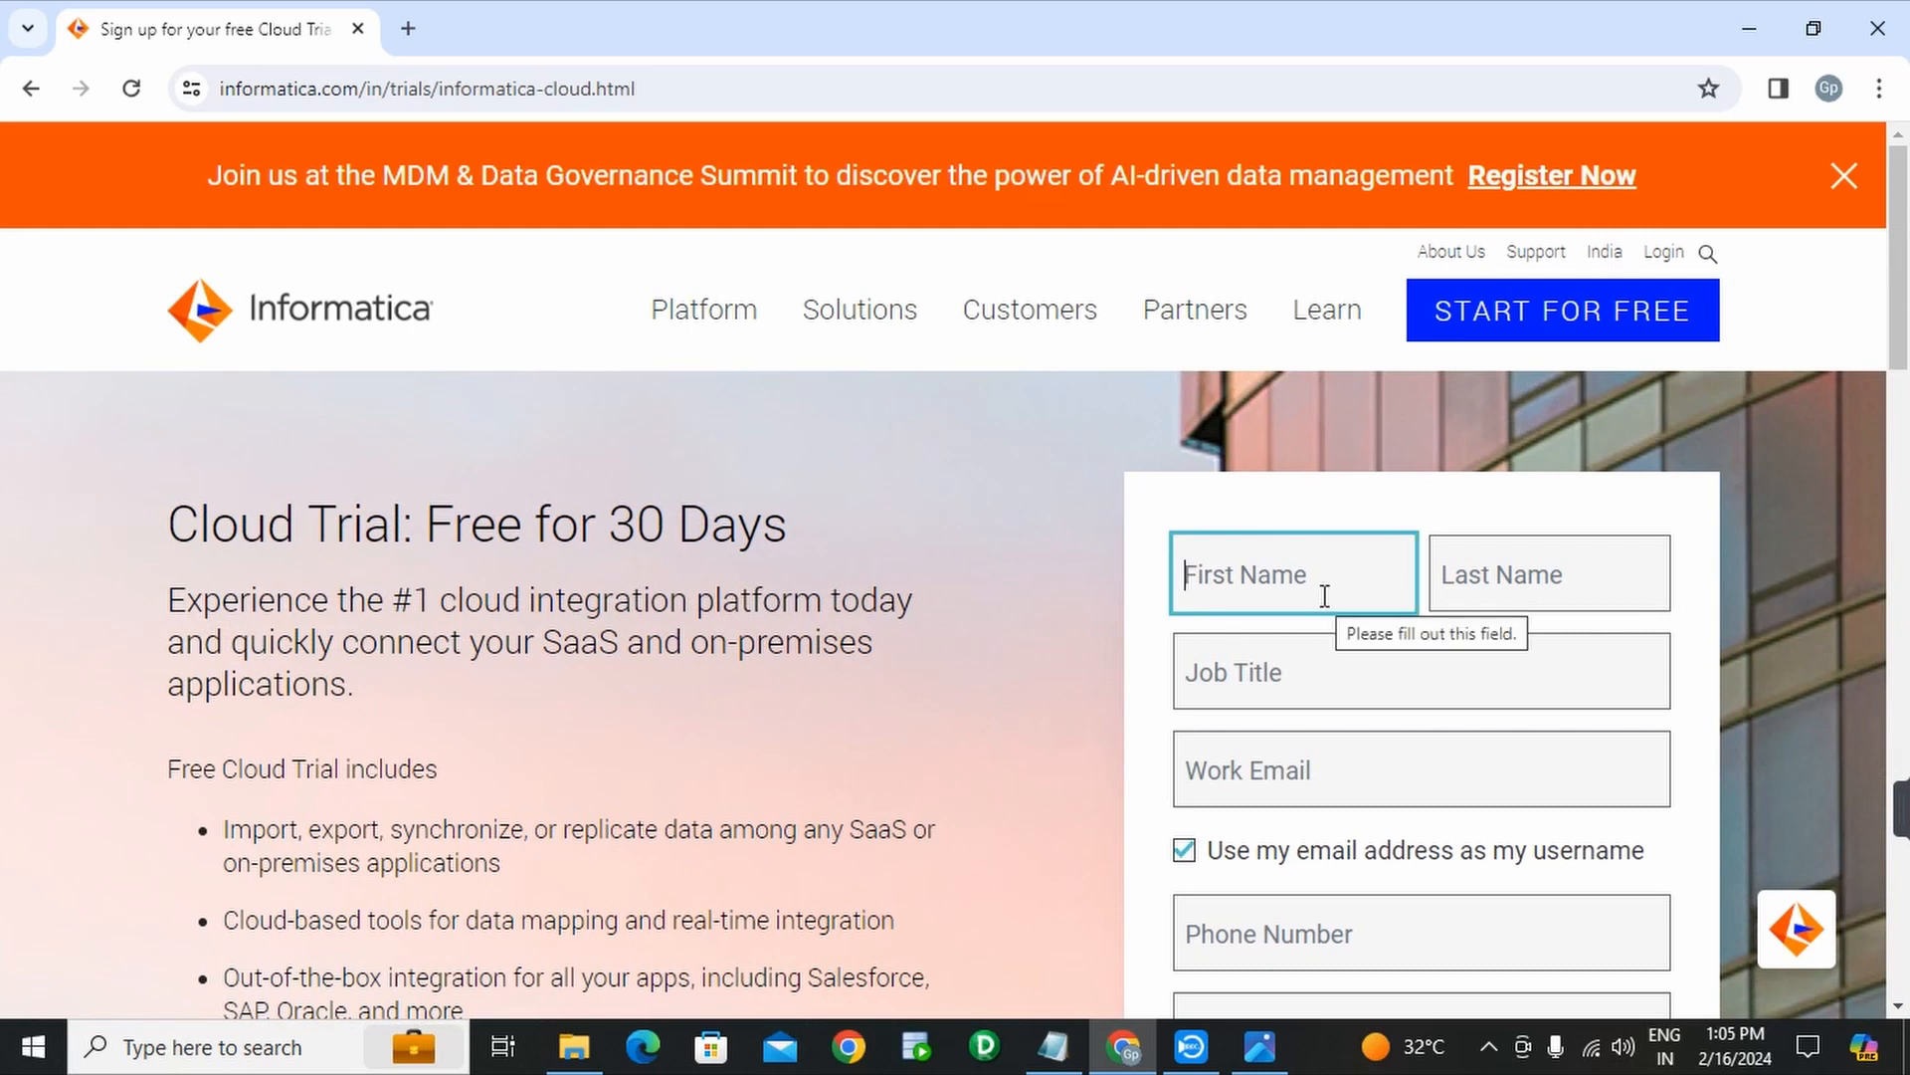
type("gp")
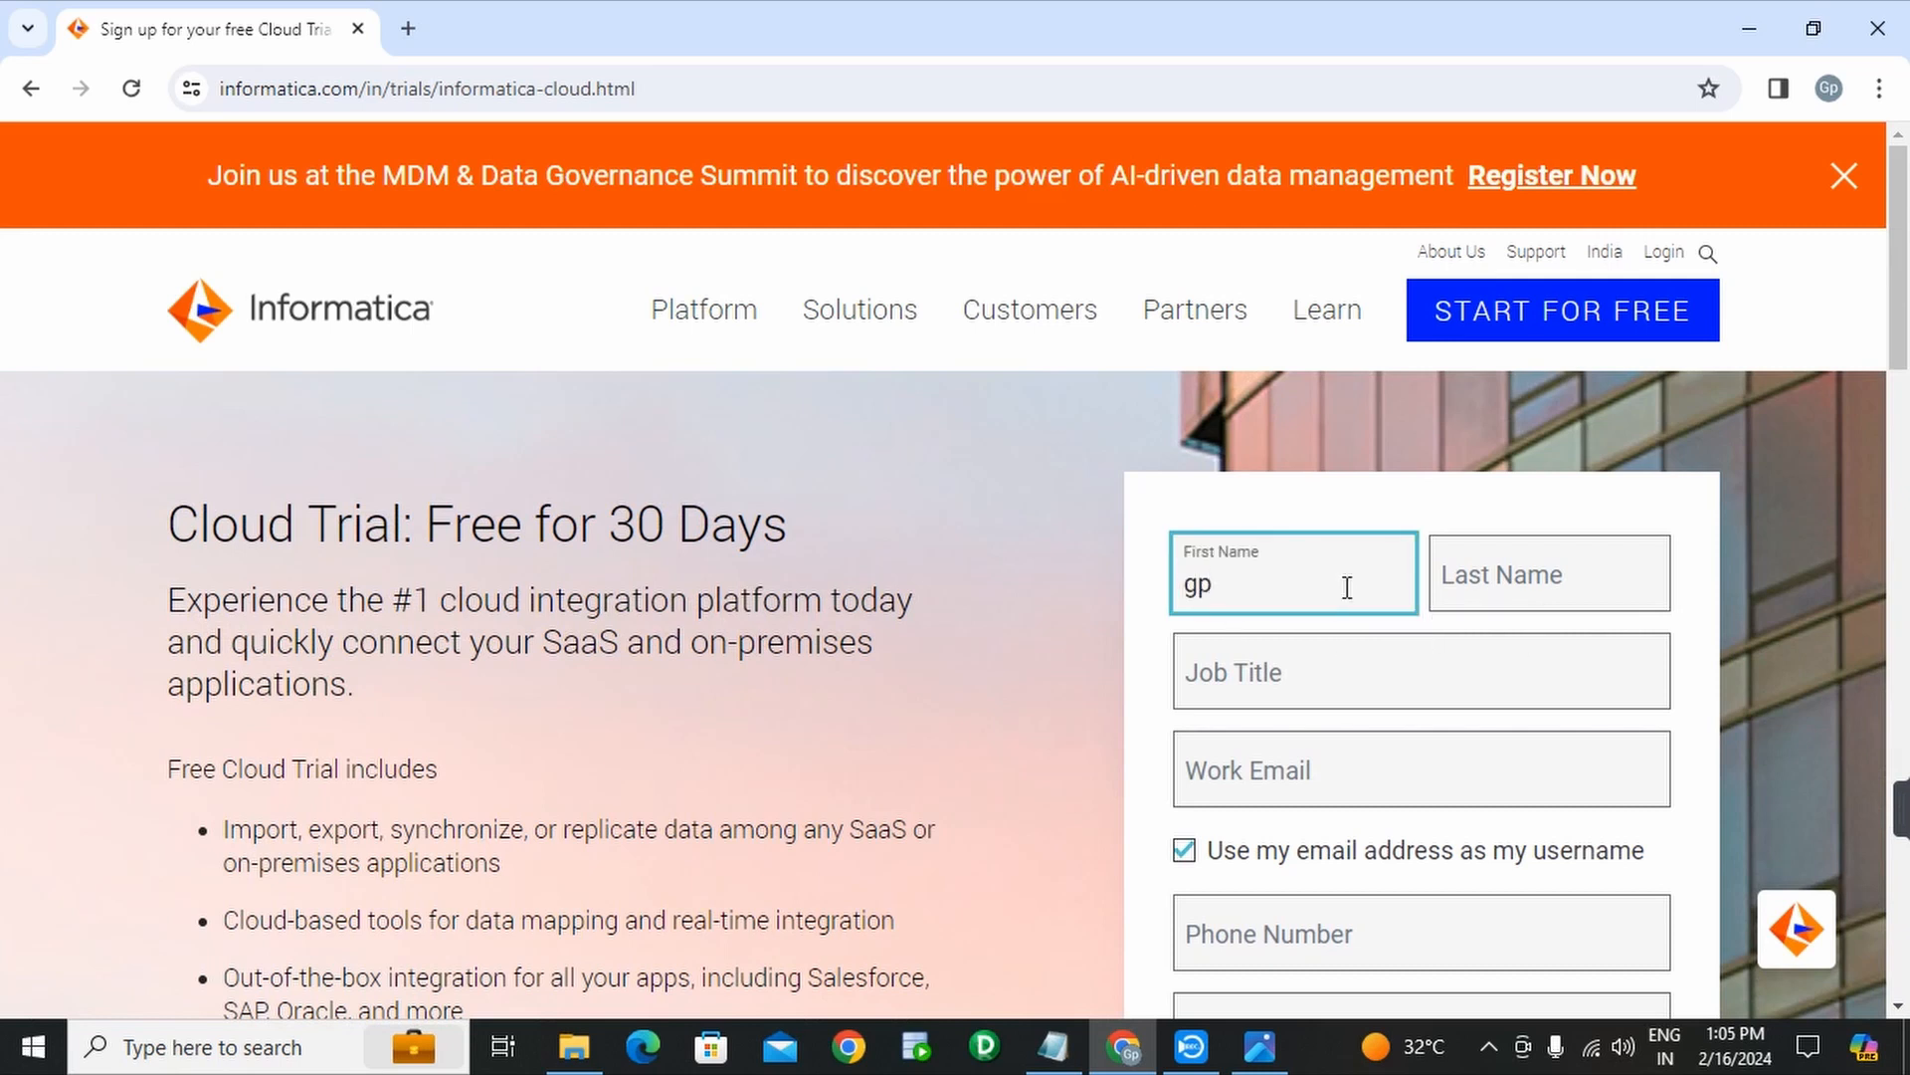
left_click(1510, 565)
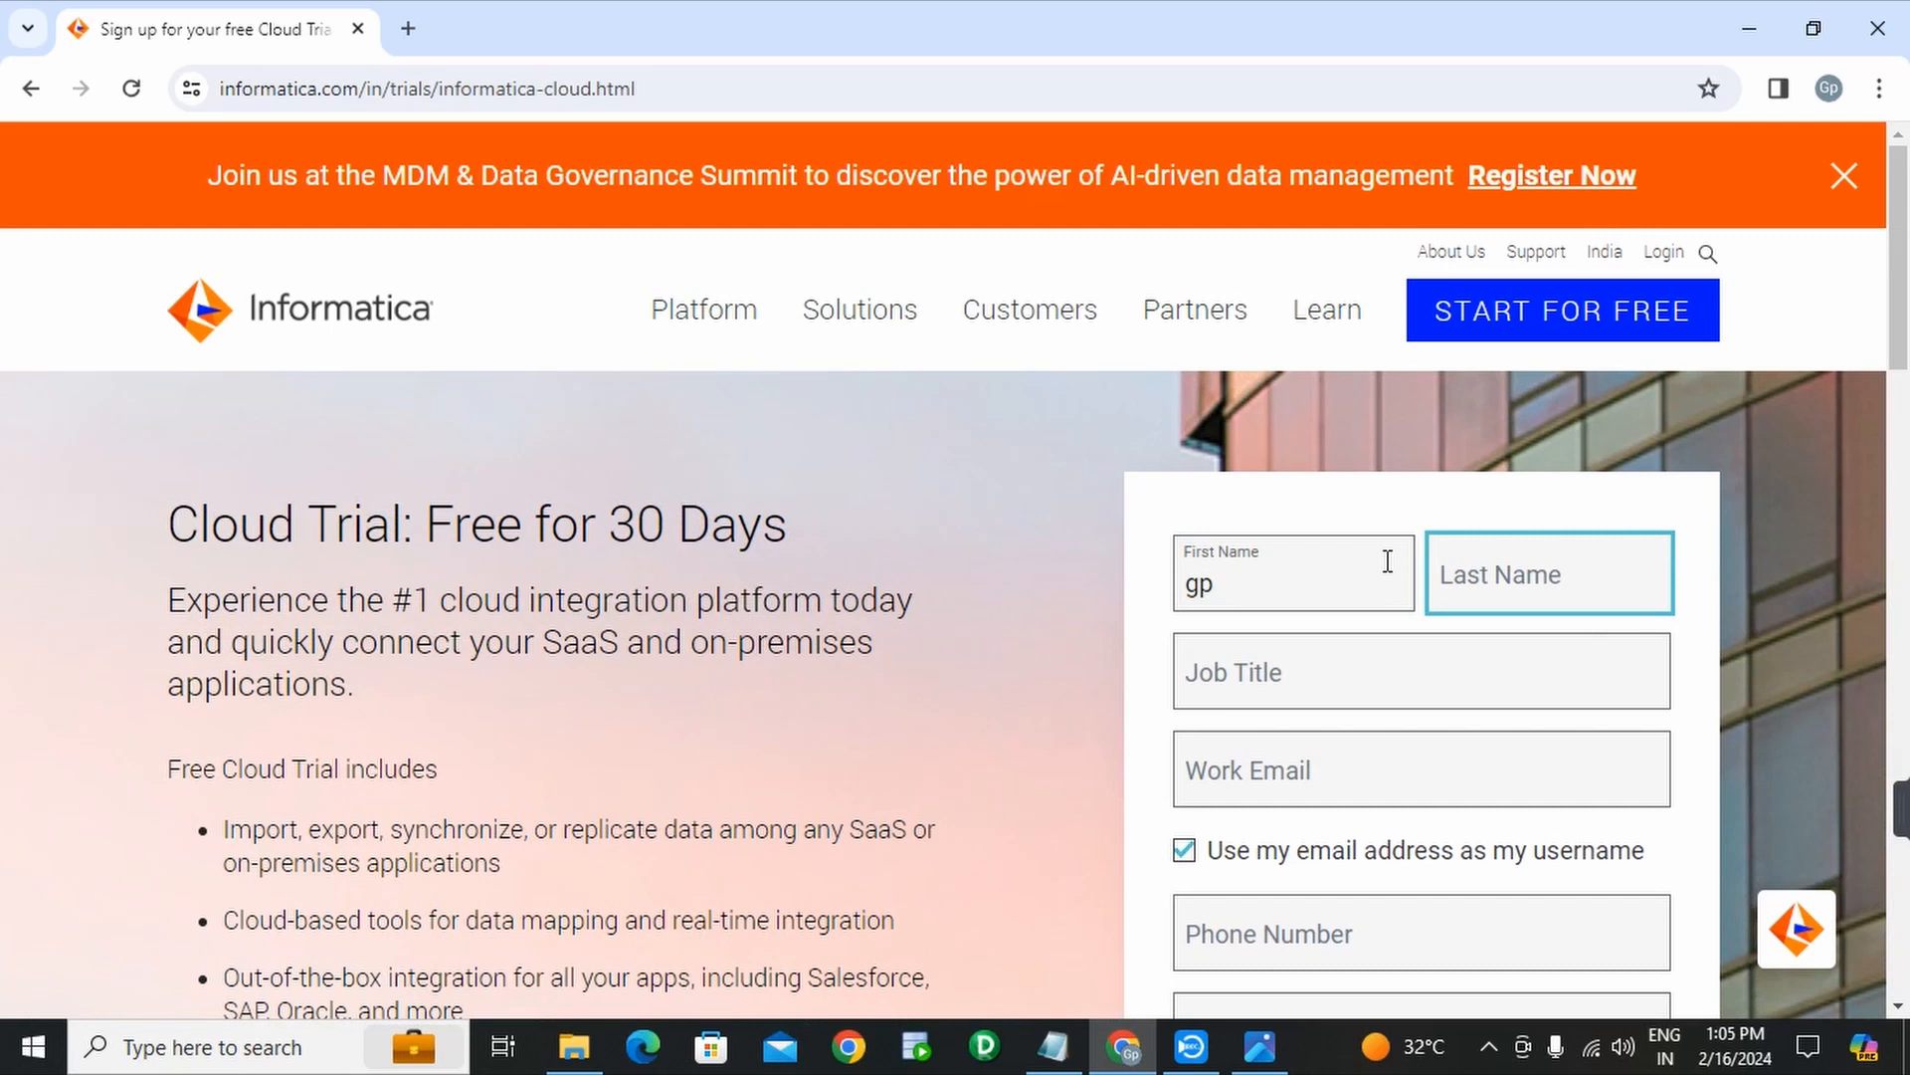
type("institute")
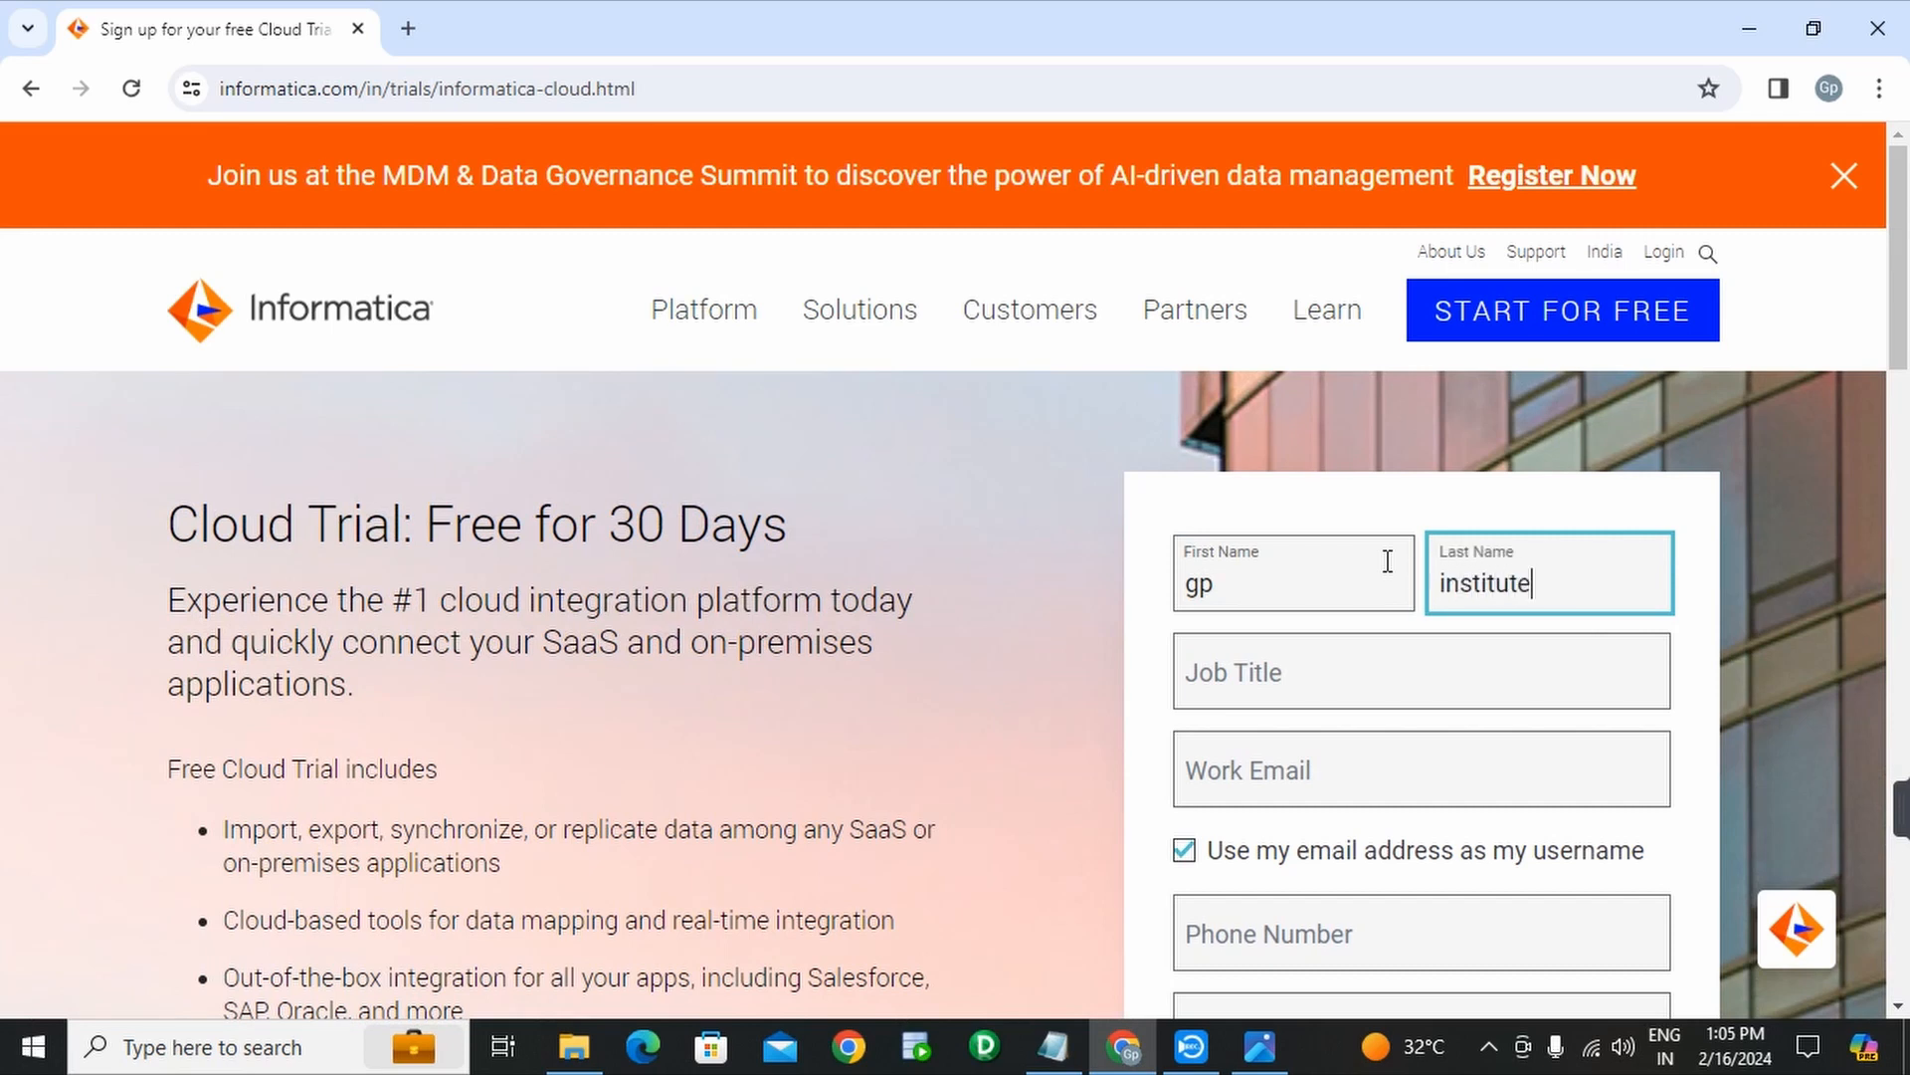
key("Tab")
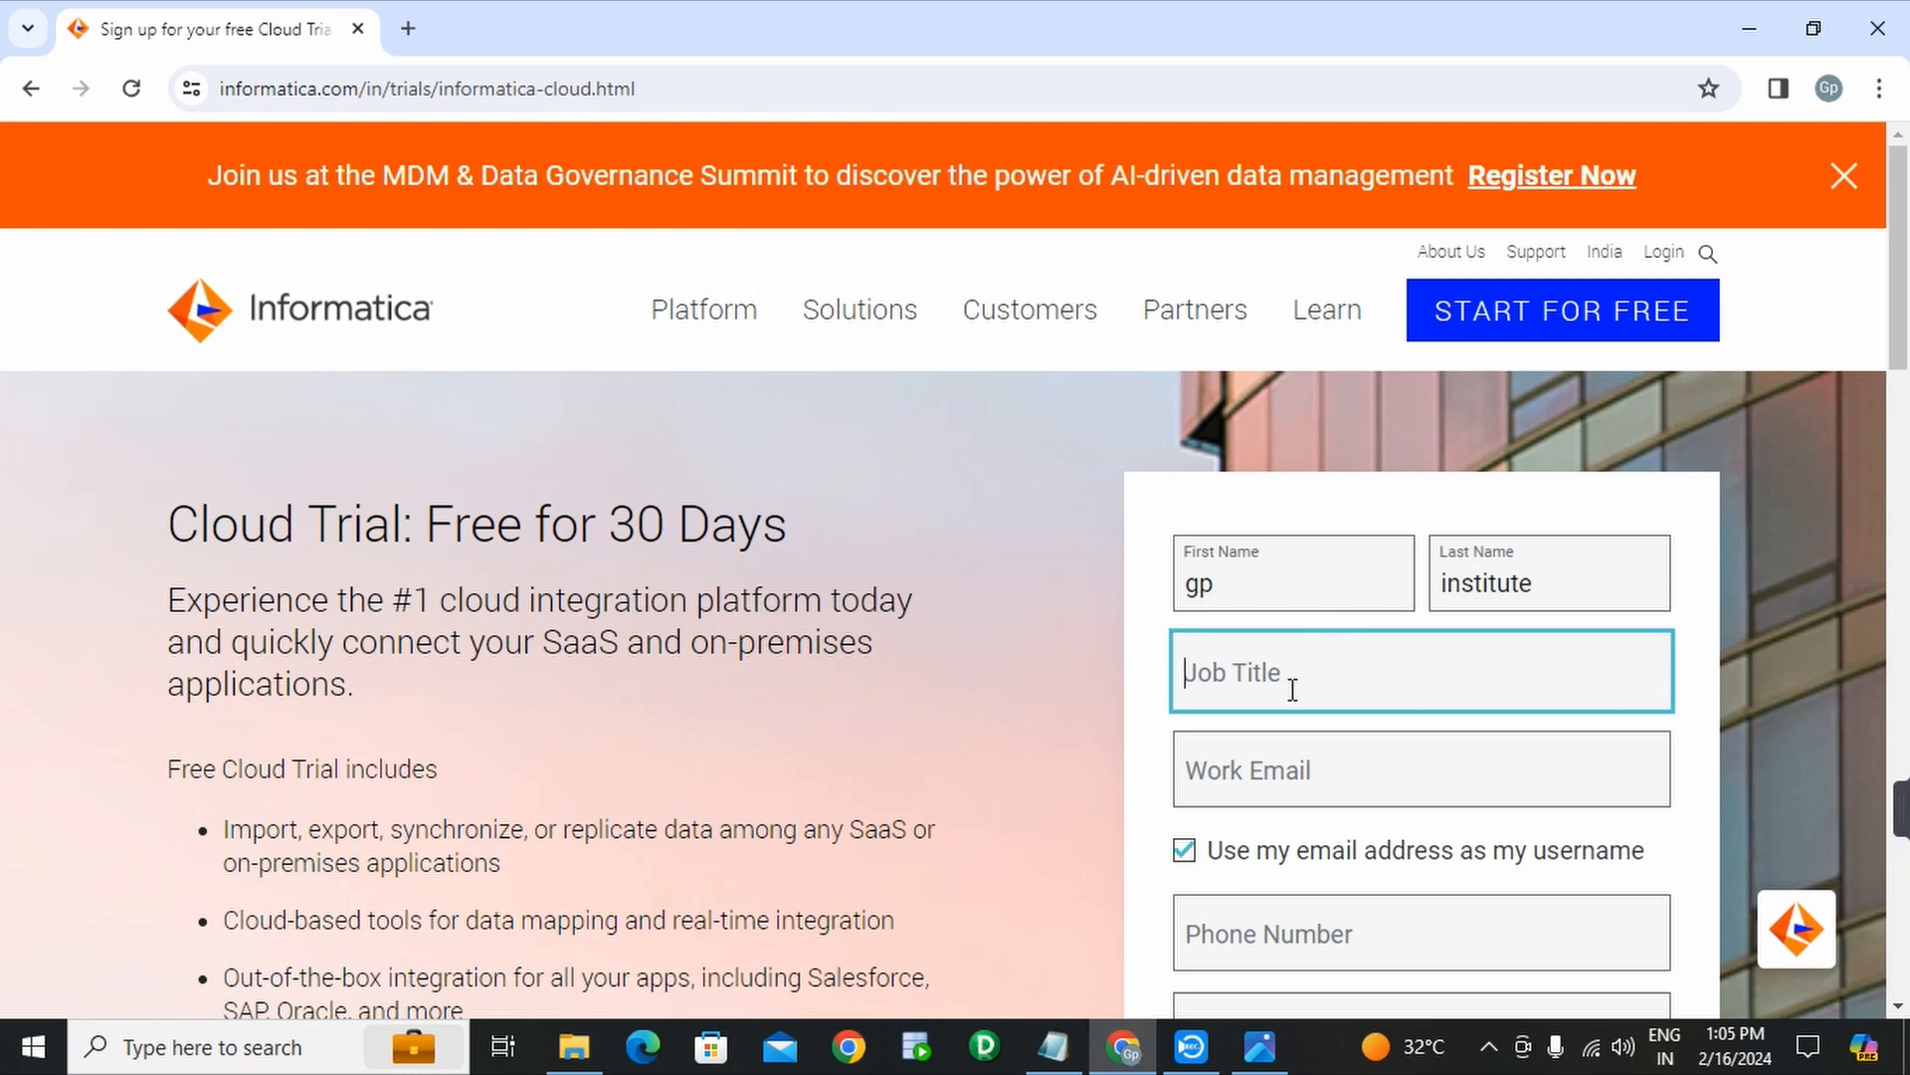
type("develop")
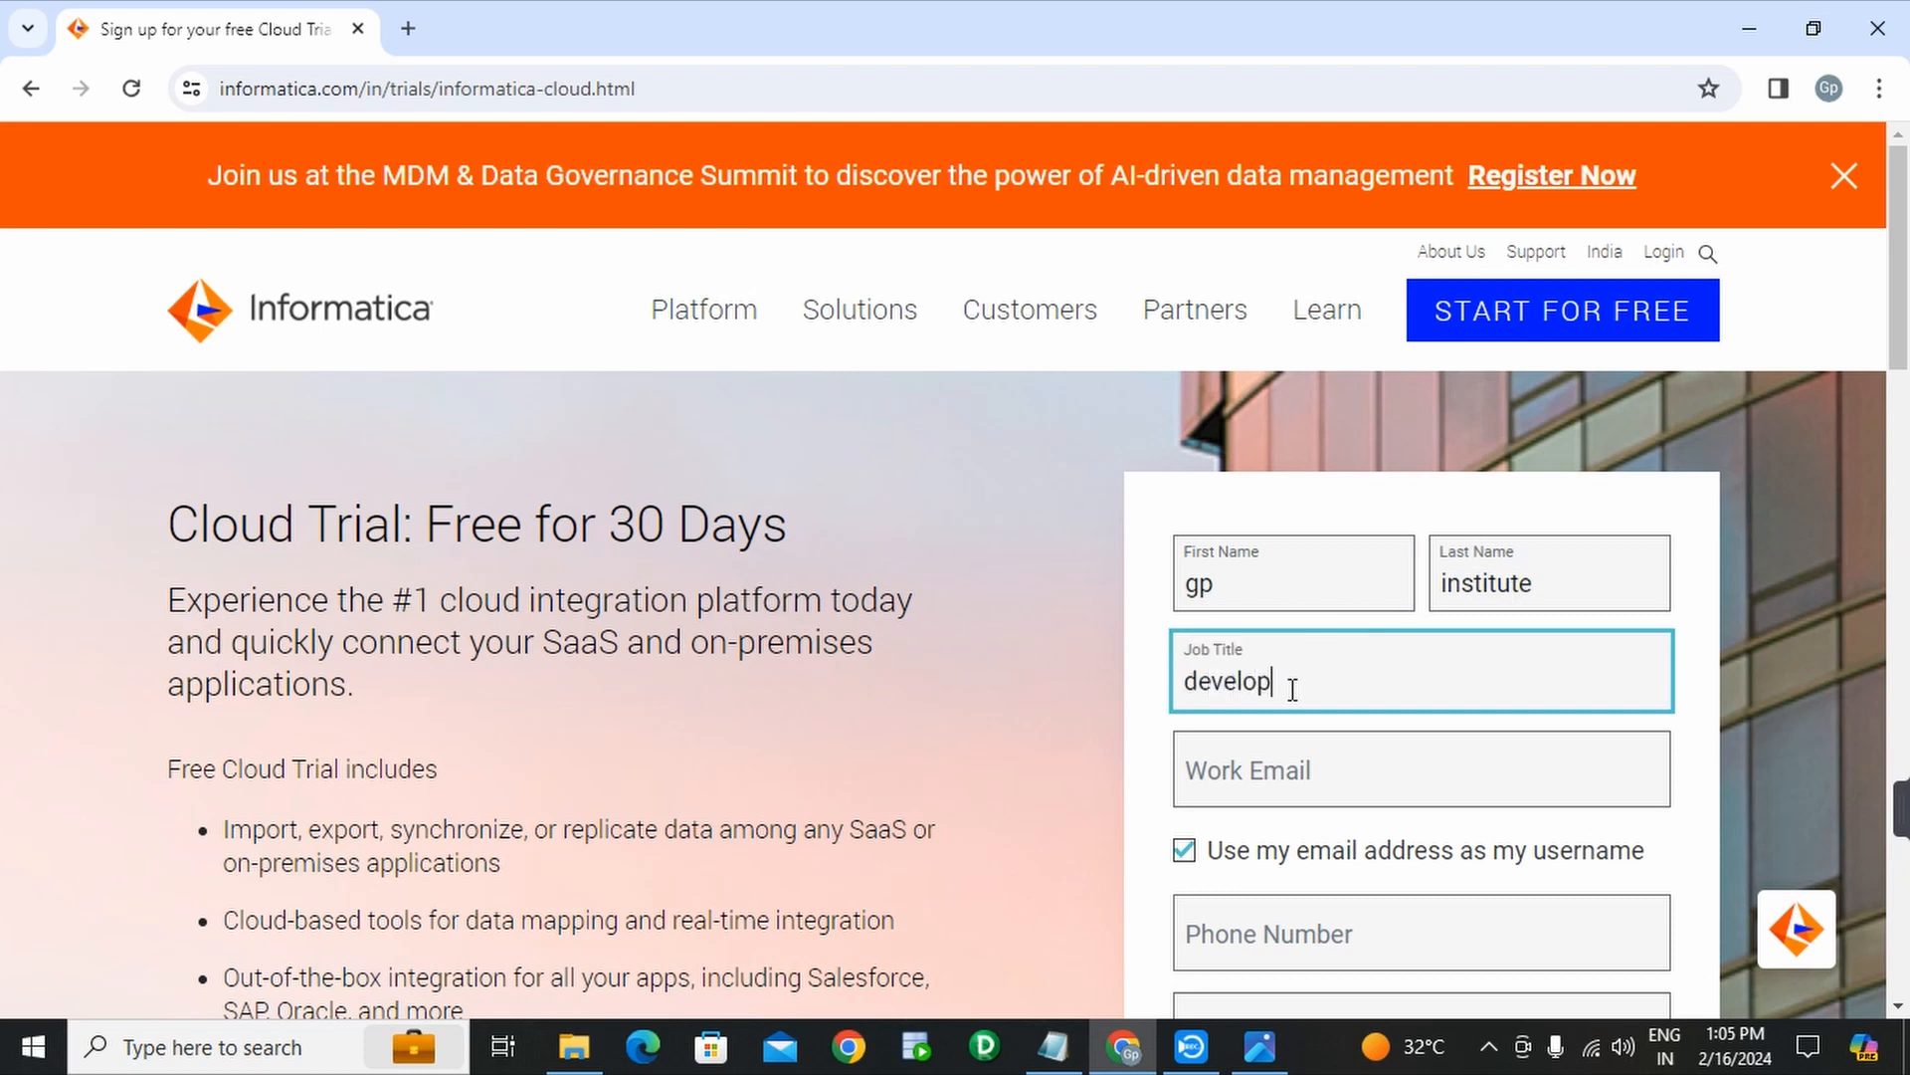
type("er")
left_click(1338, 775)
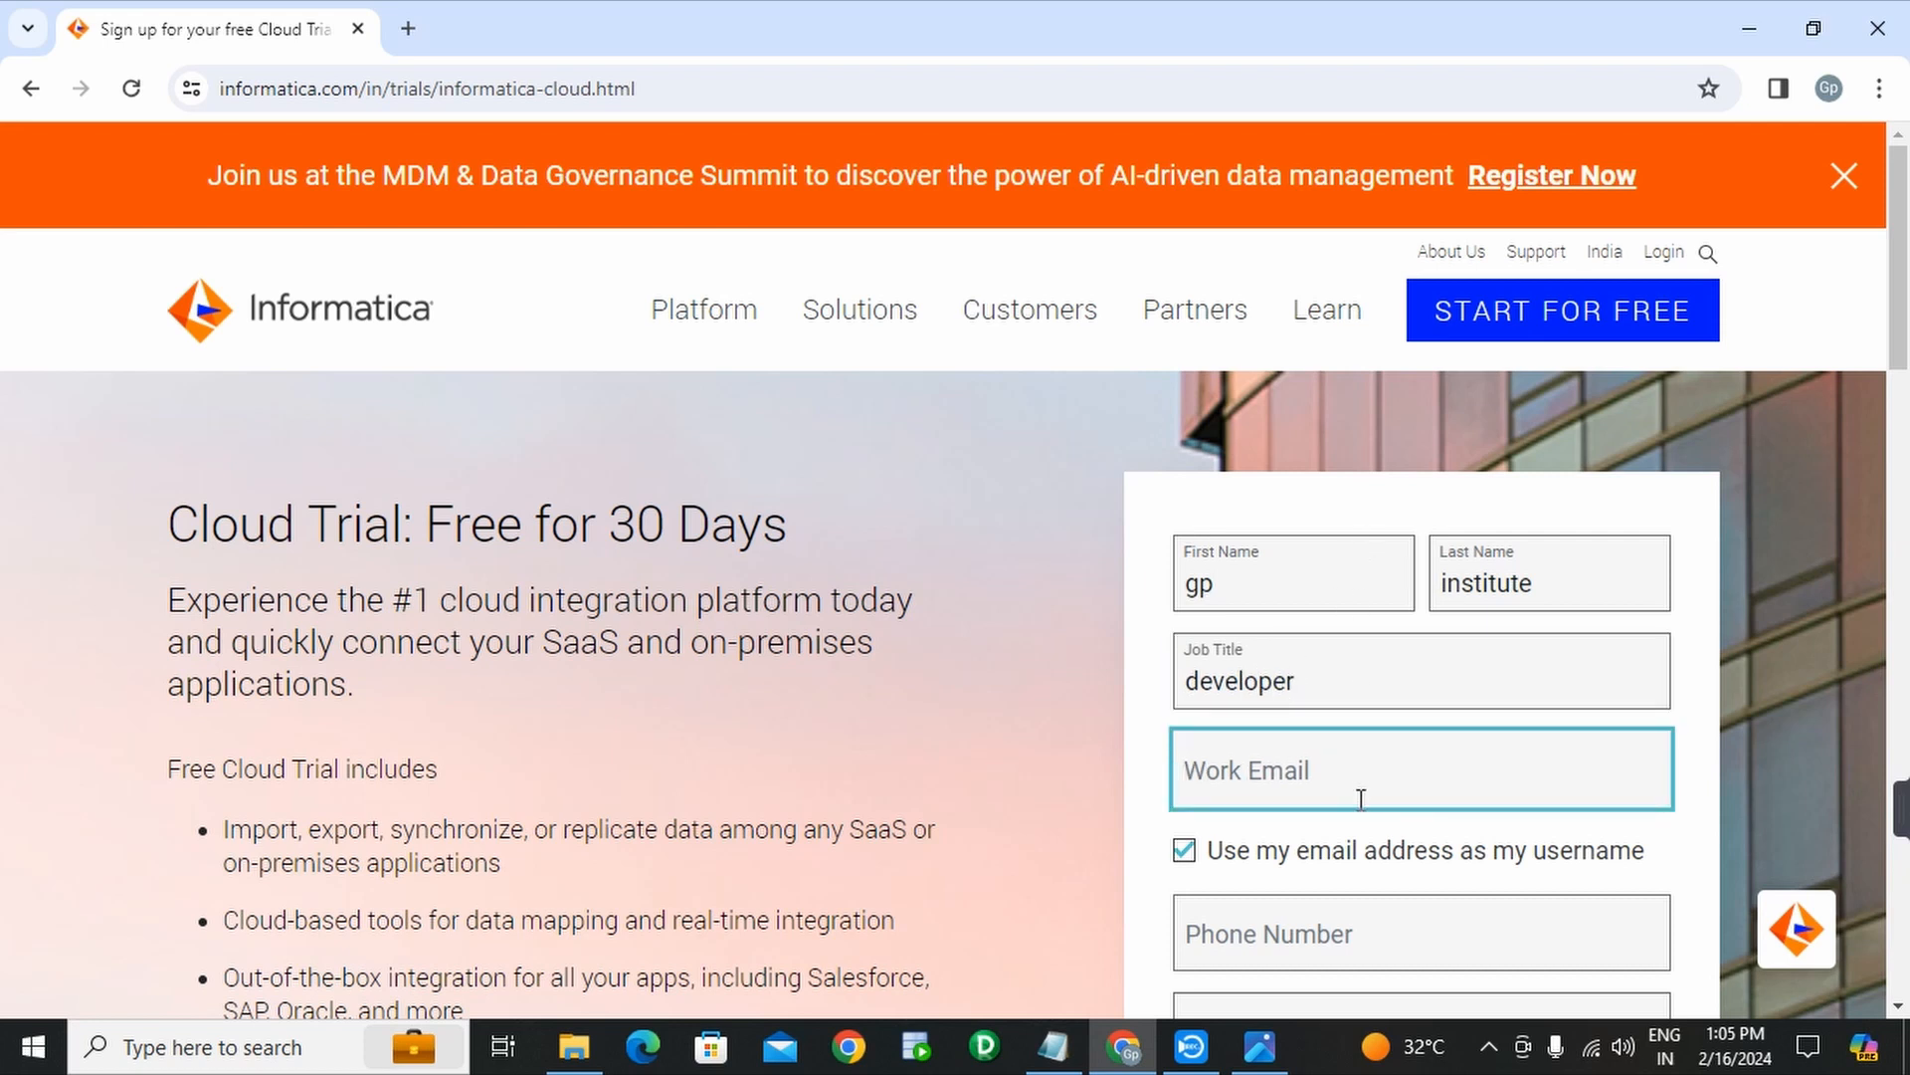
- Copy the saved Gmail address from the IICS INSTALLATION notes in Notepad and return to Chrome
left_click(1053, 1047)
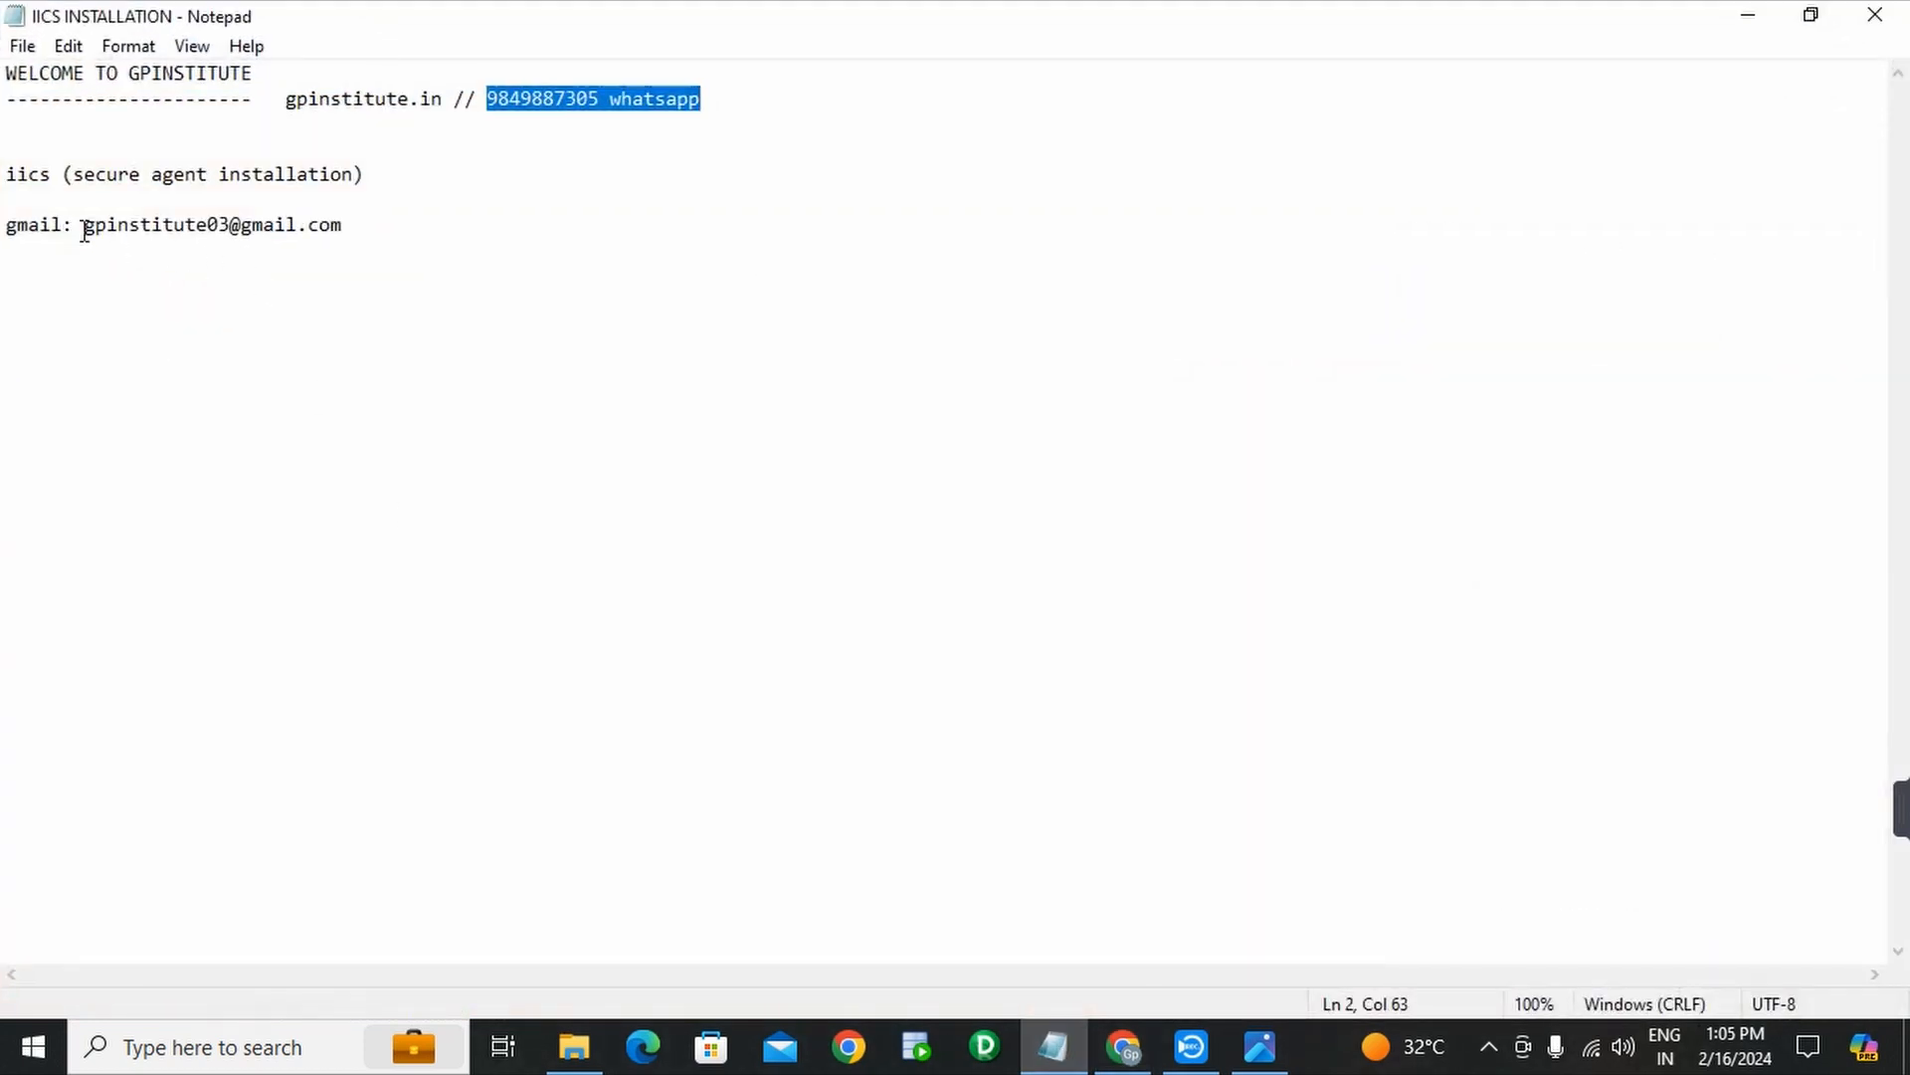
left_click_drag(84, 228, 343, 231)
key("ctrl+c")
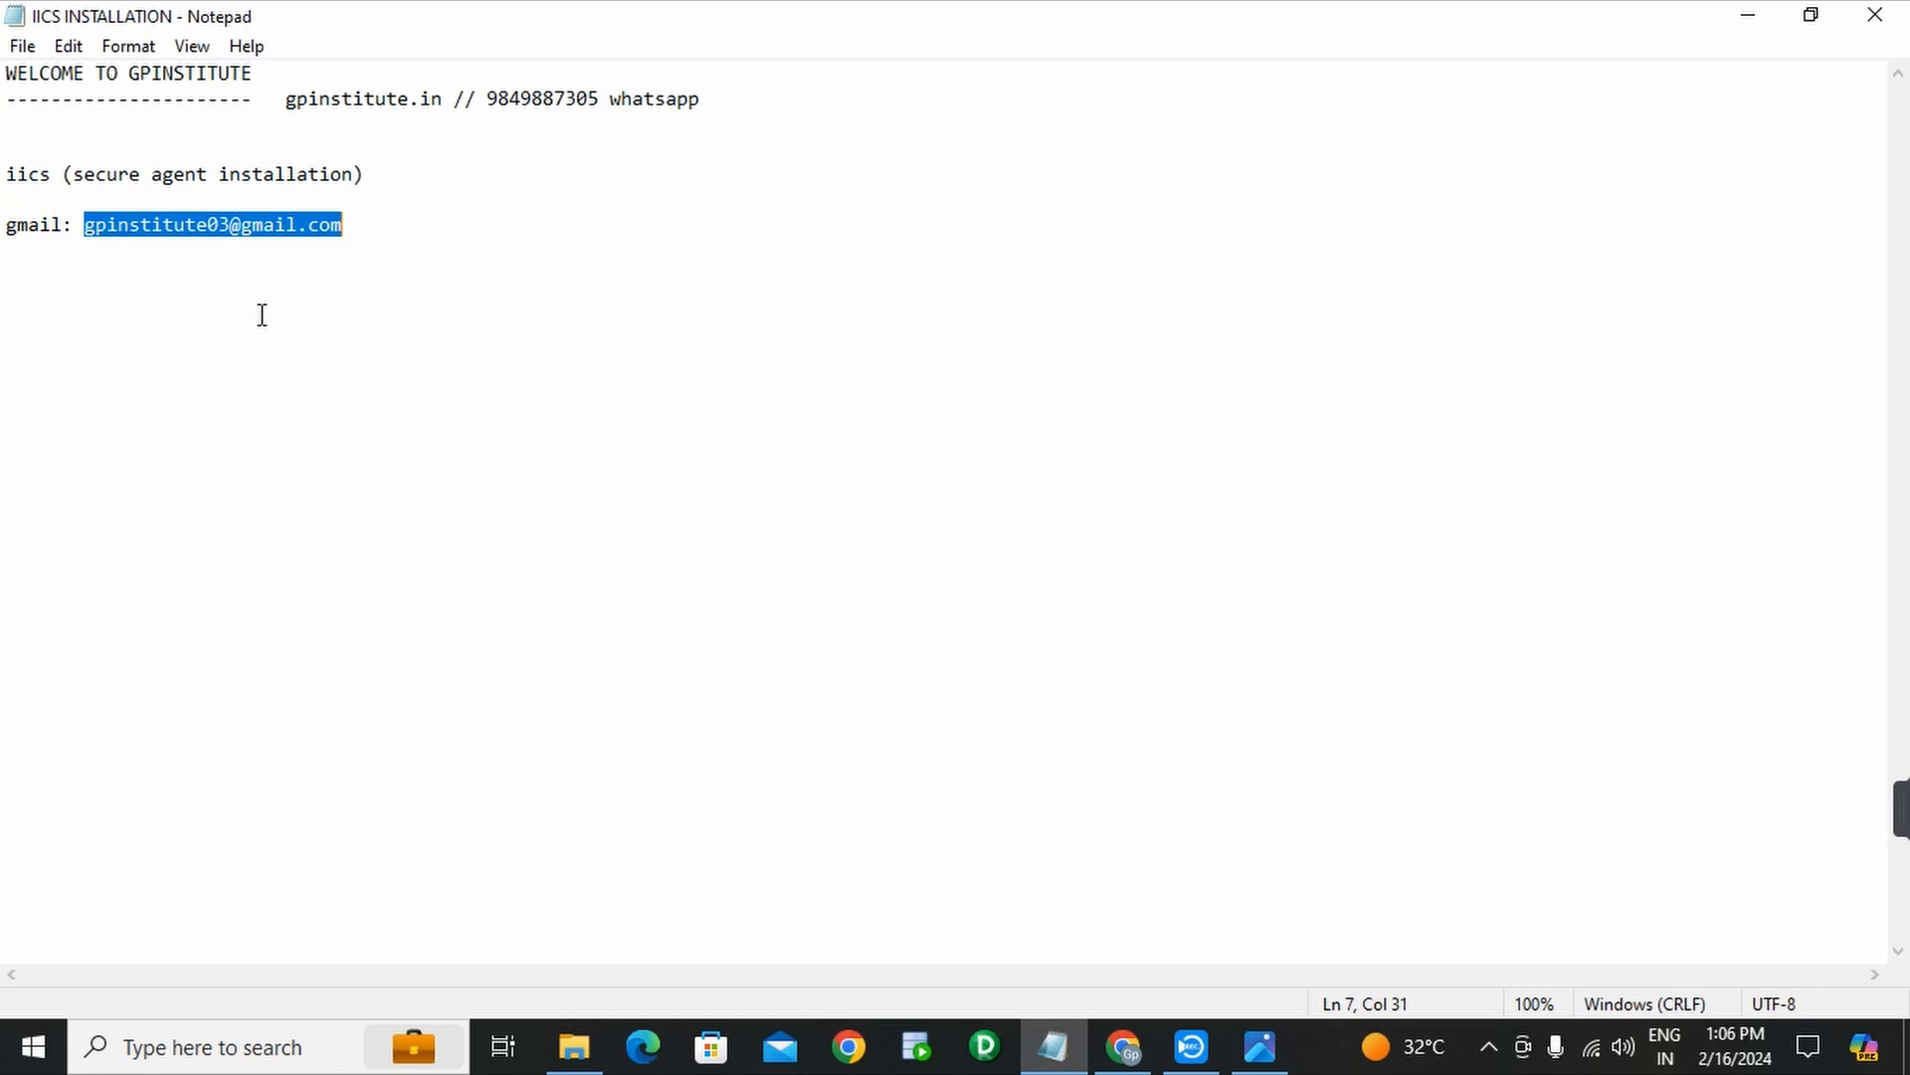
left_click(1126, 1048)
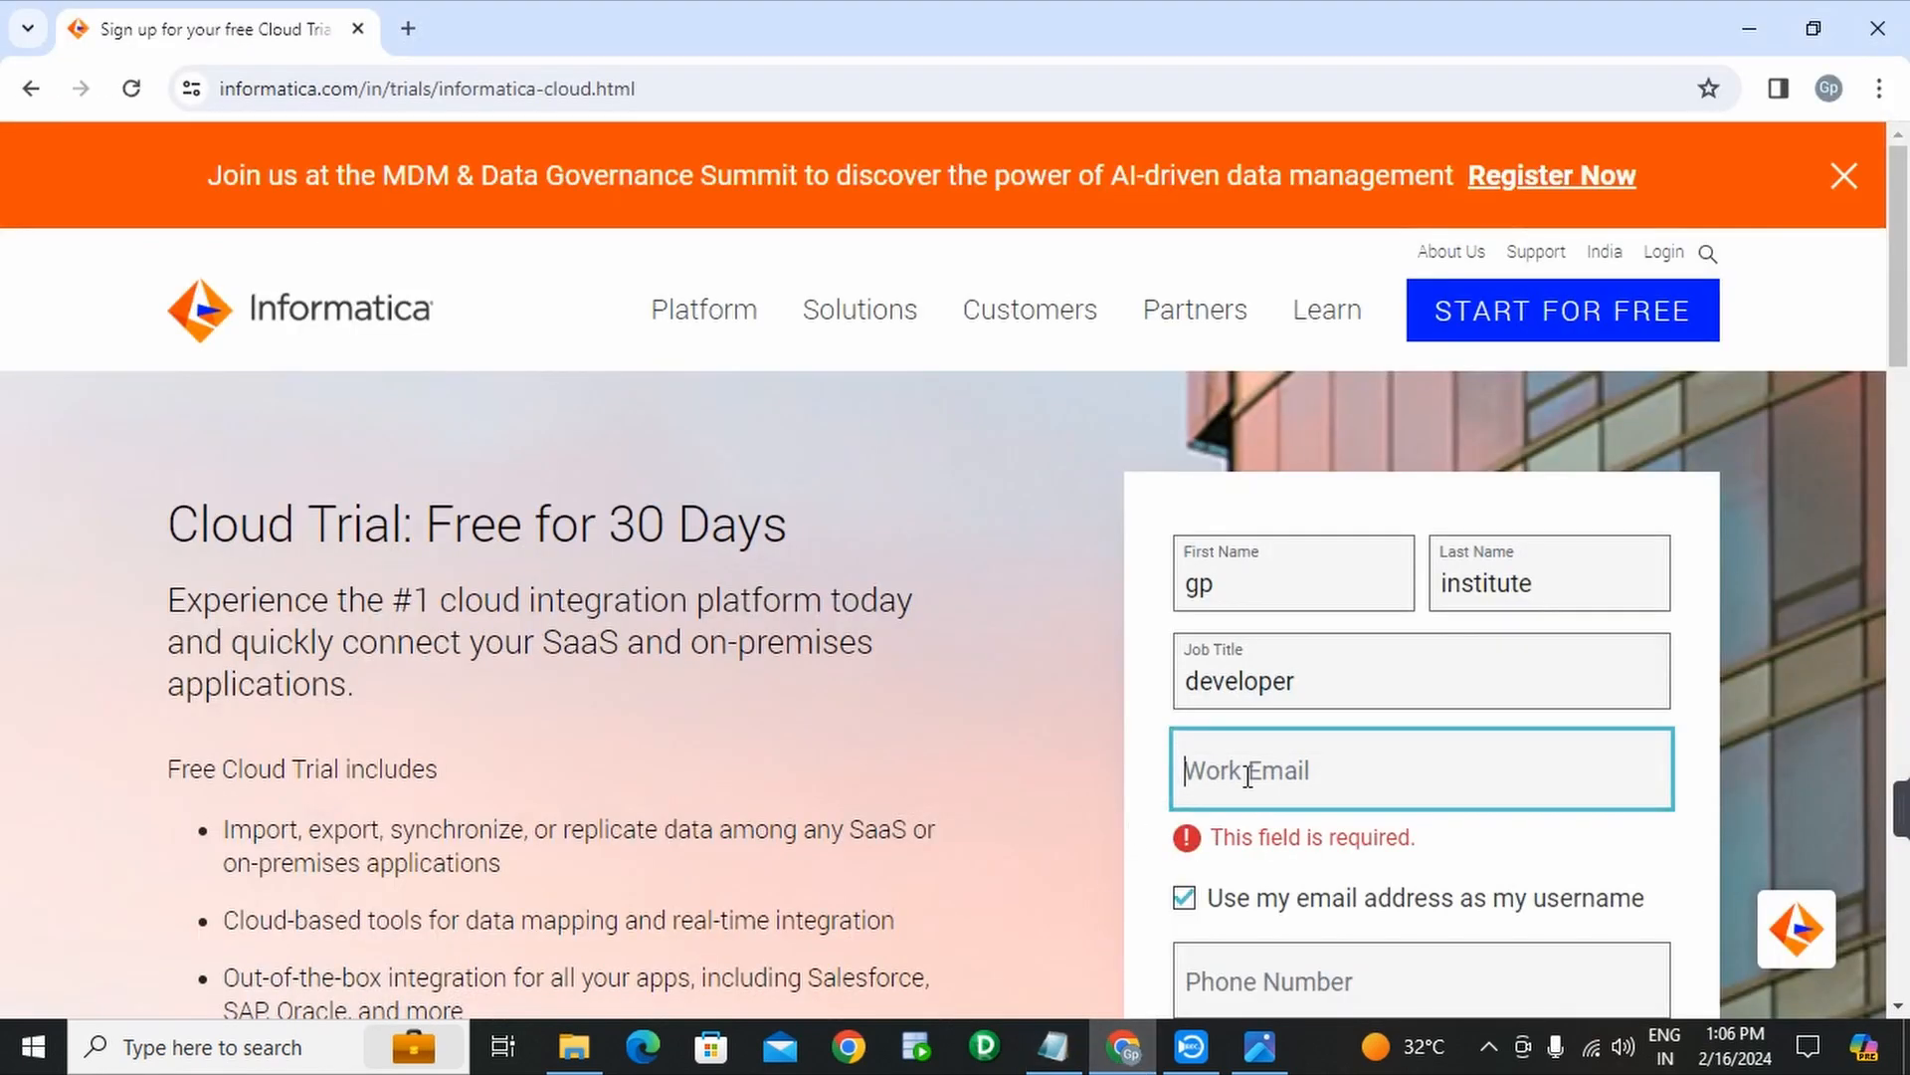
- Paste the saved e-mail address into the Work Email field
key("ctrl+v")
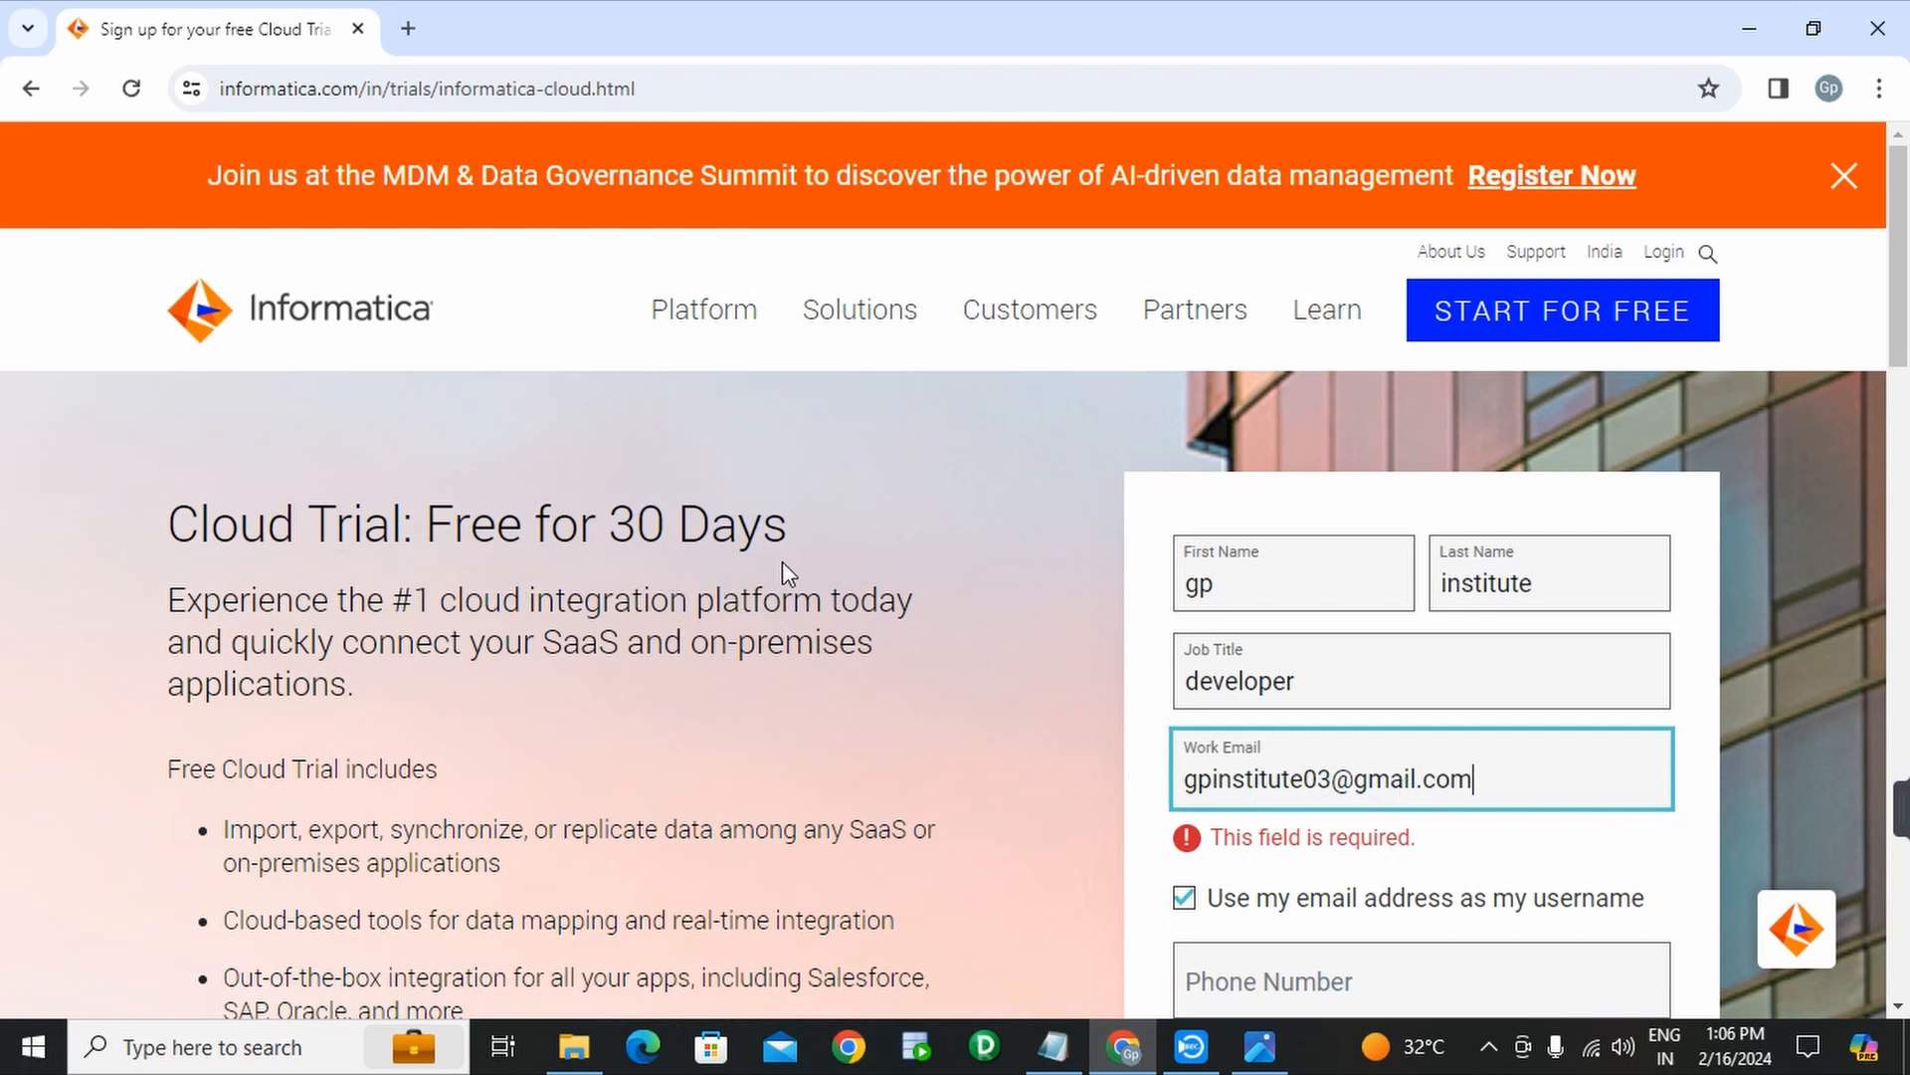
scroll(955, 597, "down", 1)
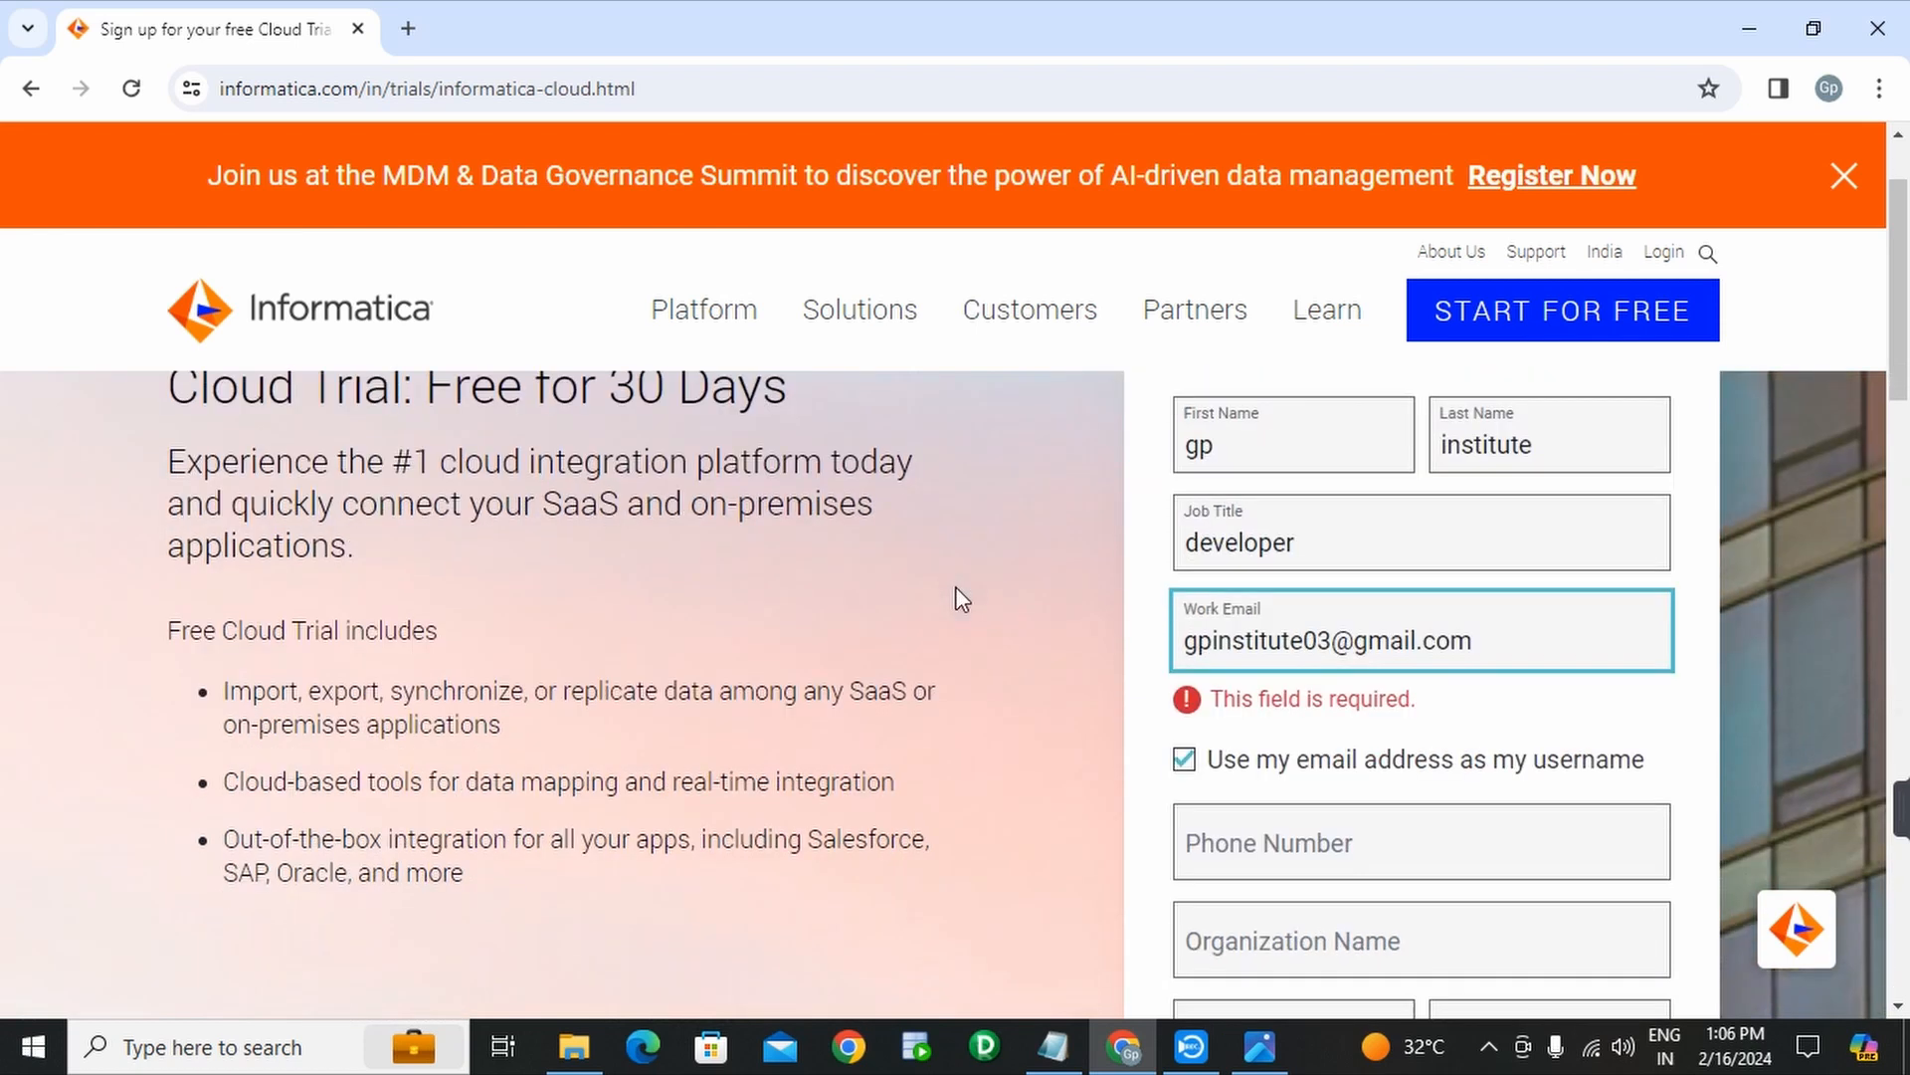
left_click(1518, 719)
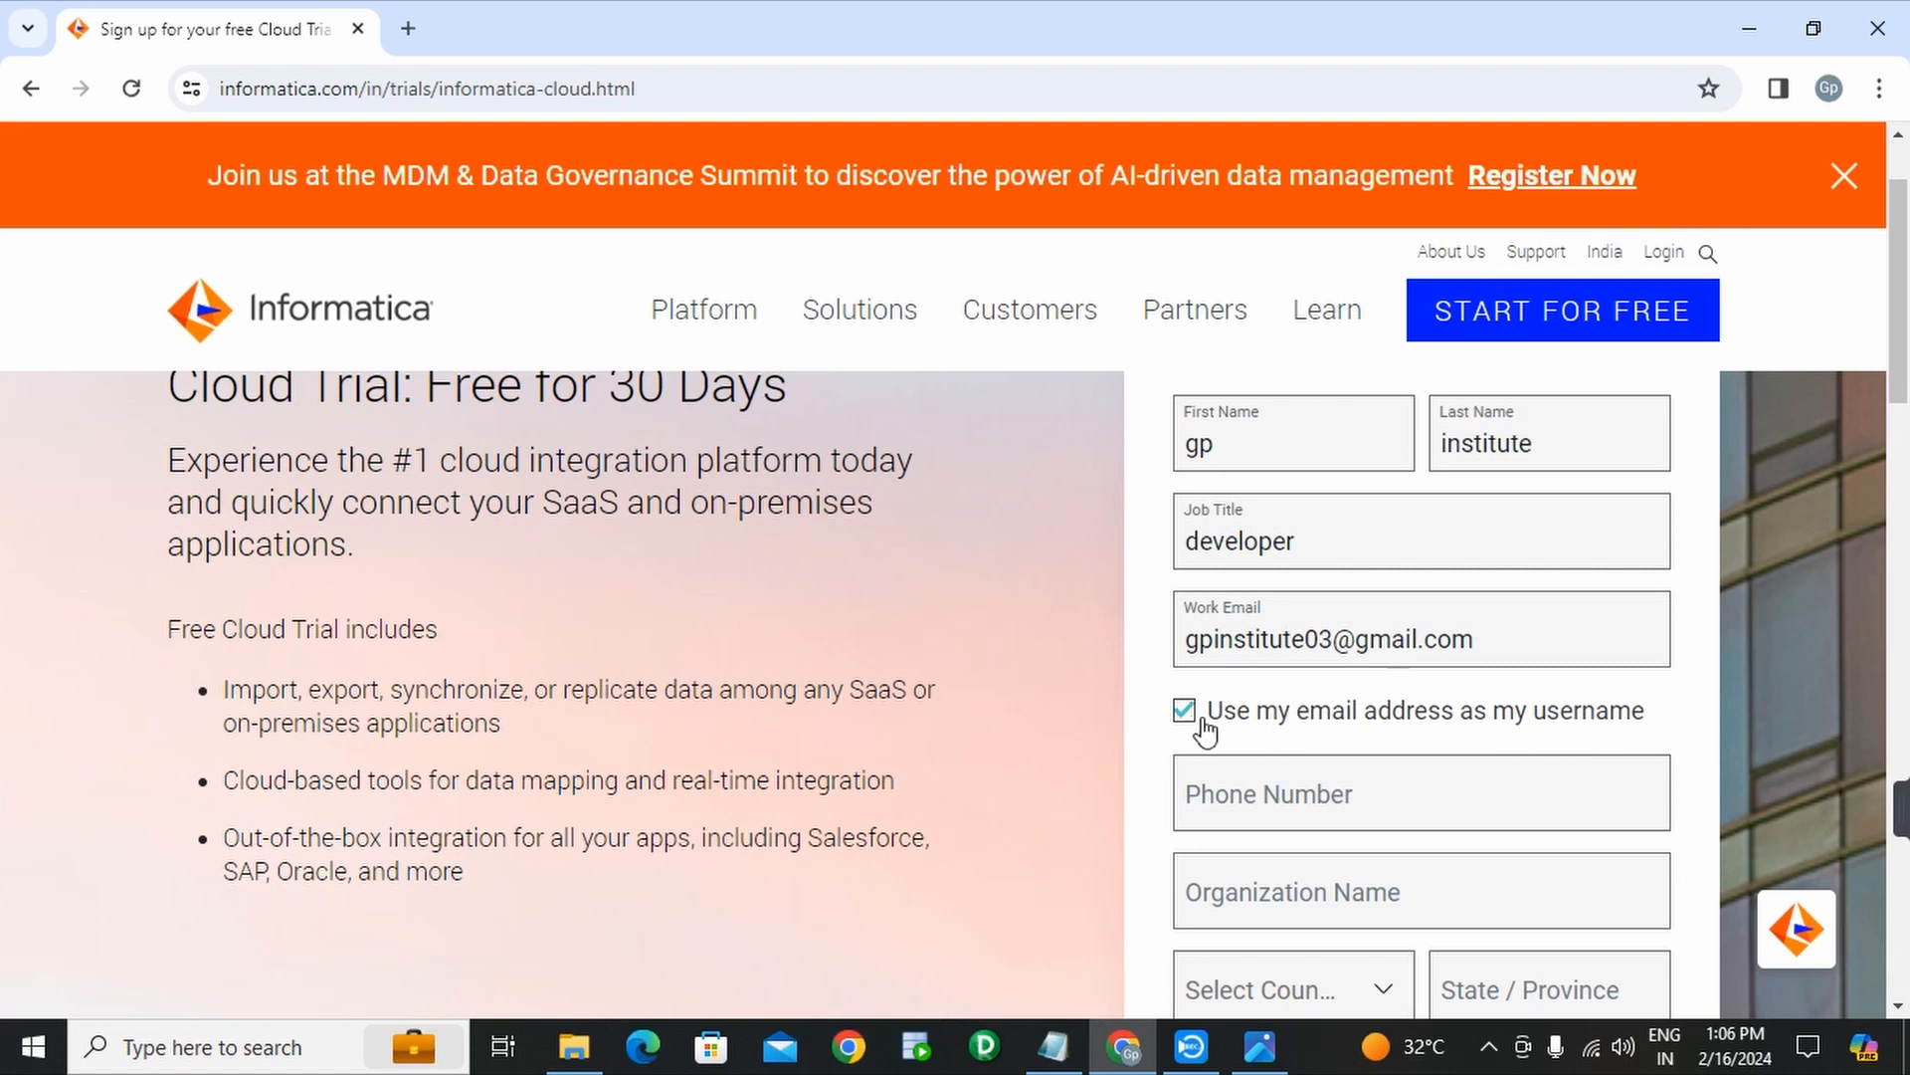
- Enter a ten-digit phone number in the Phone Number field
left_click(1255, 791)
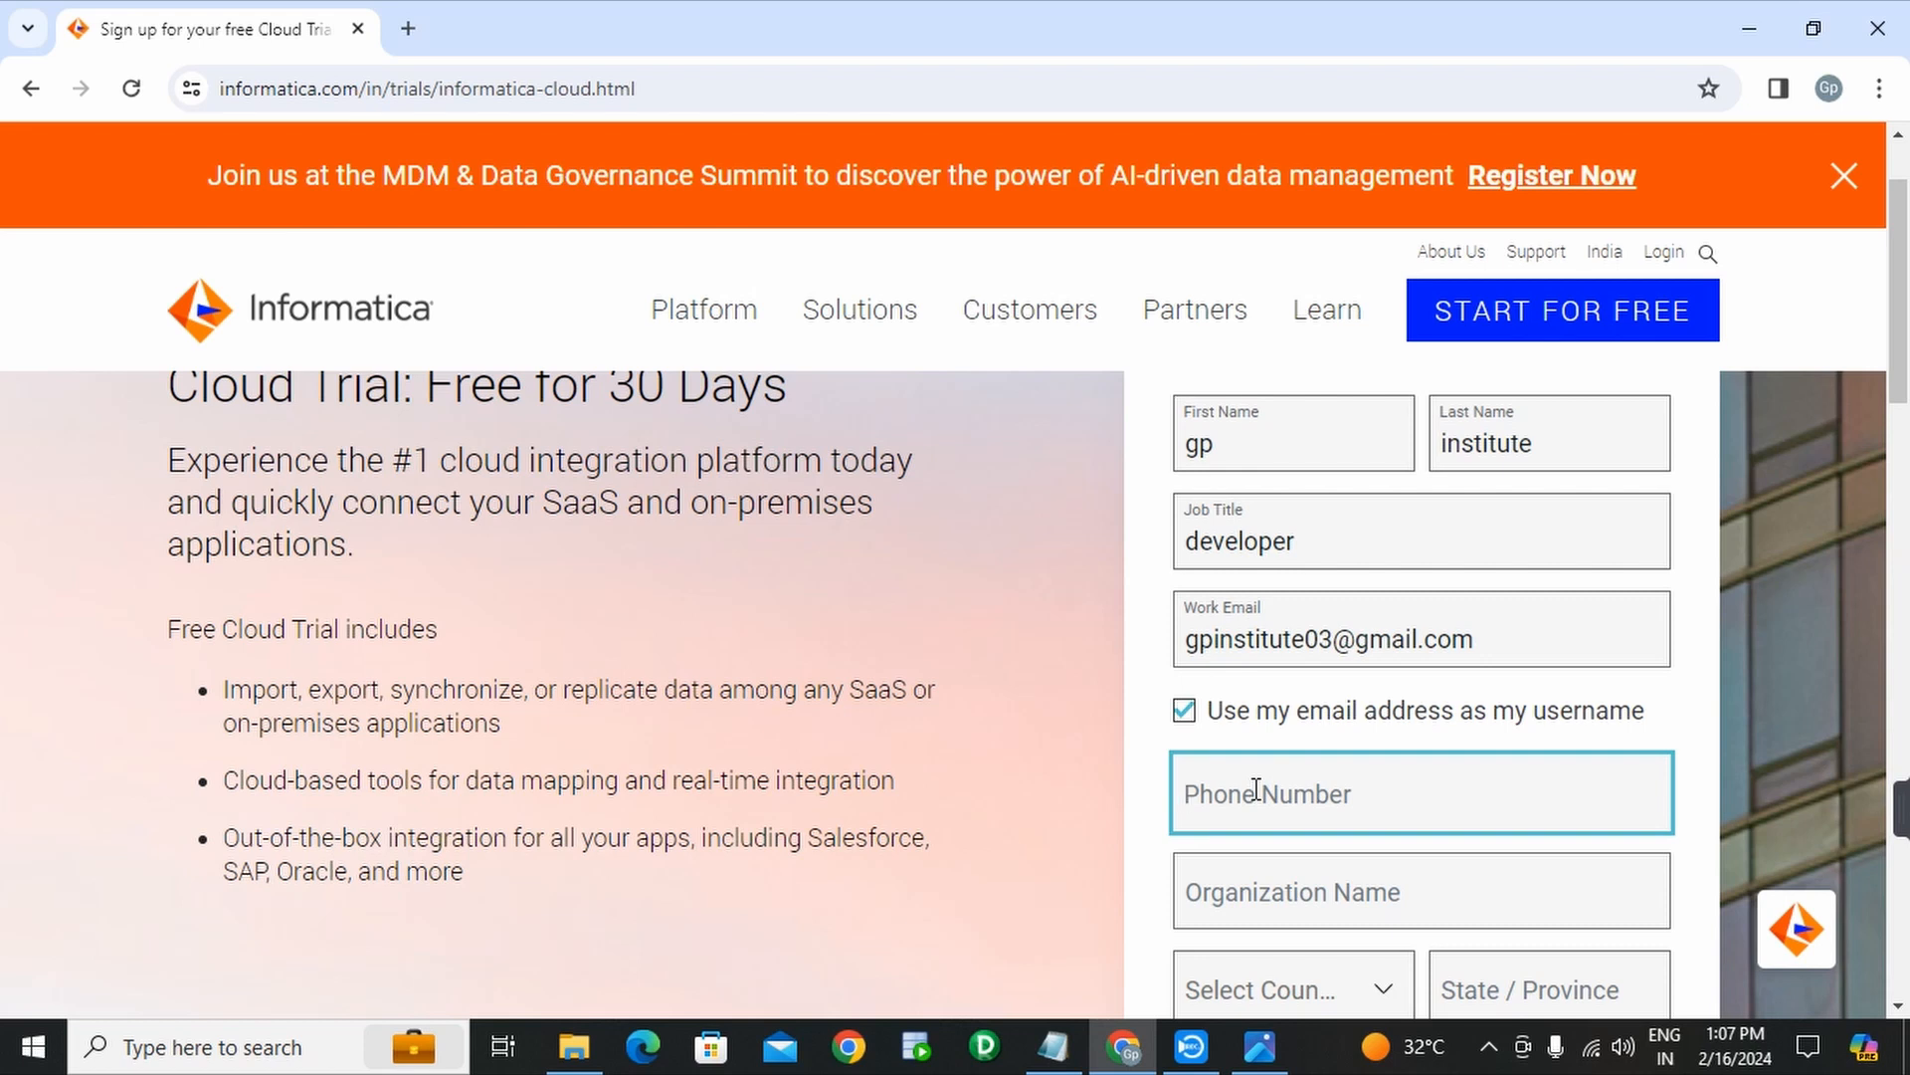
type("11")
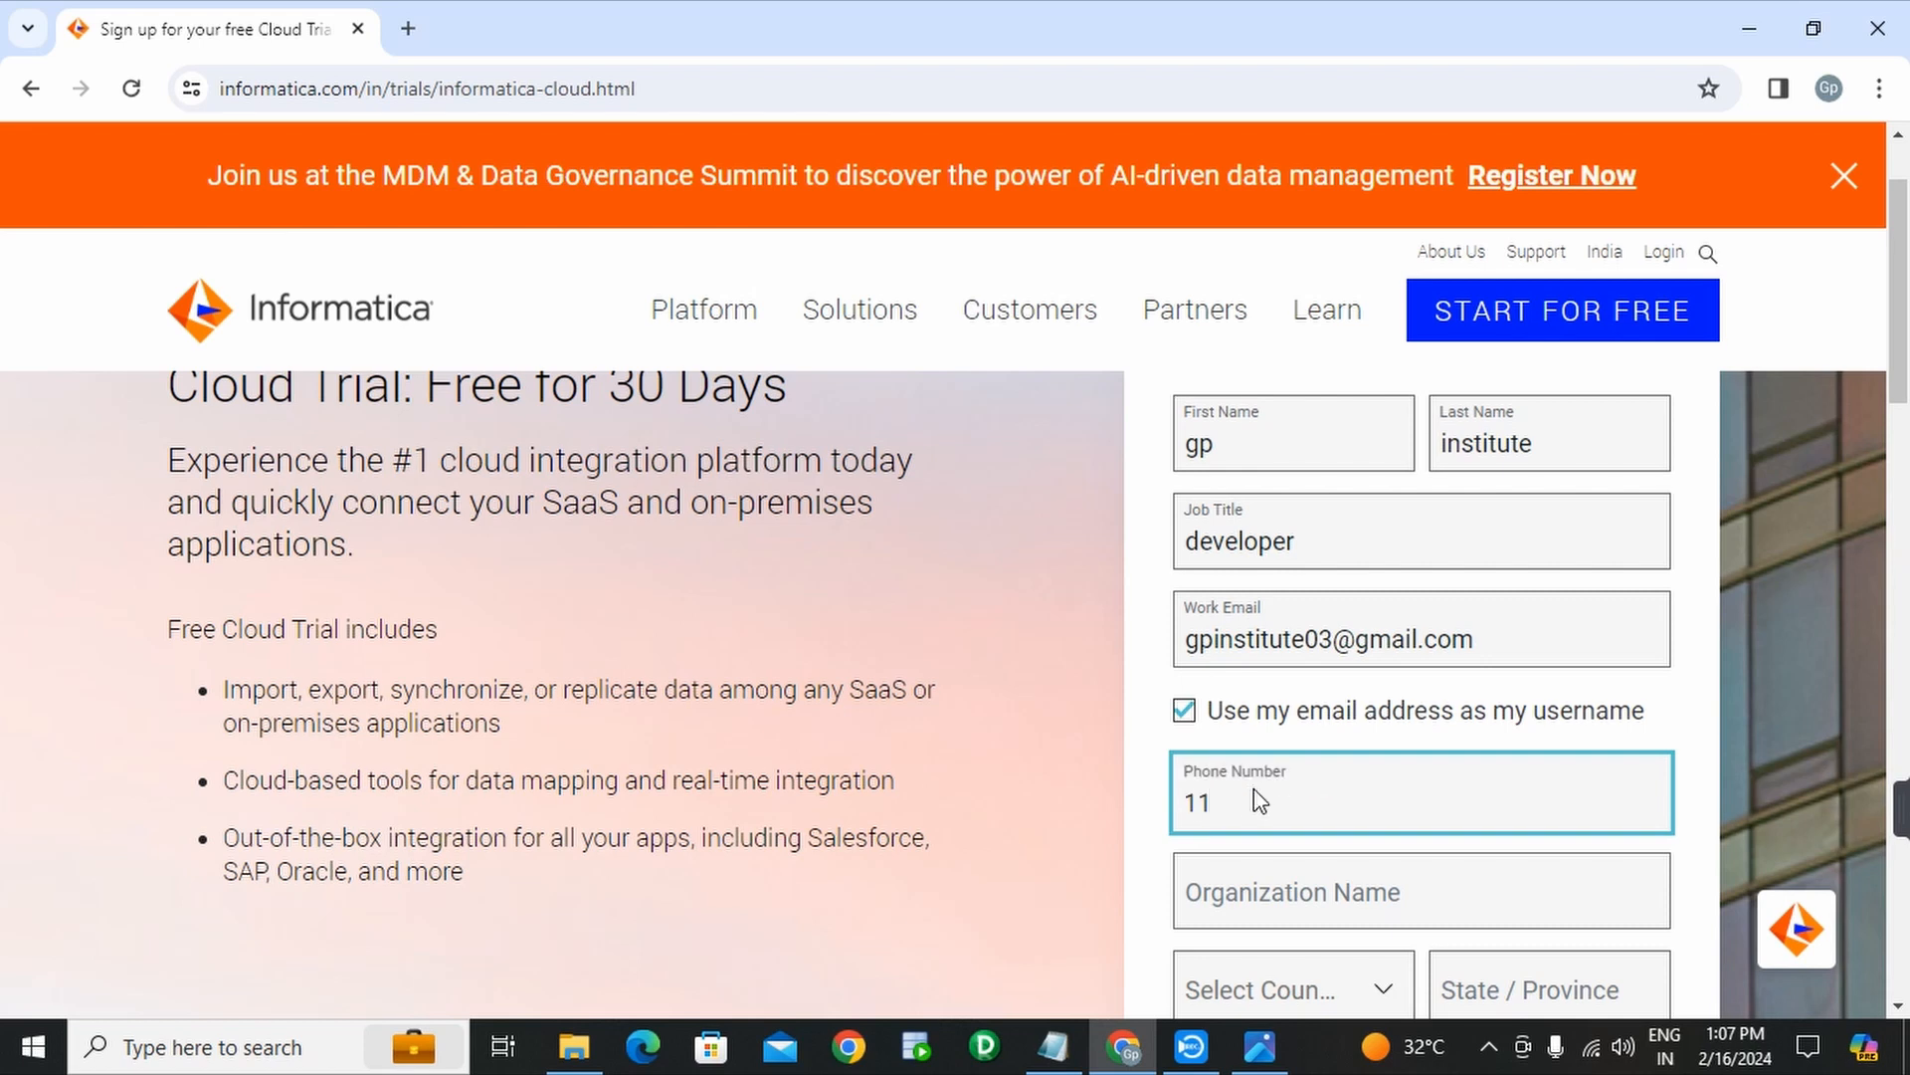
type("22334456")
left_click_drag(1338, 808, 1135, 818)
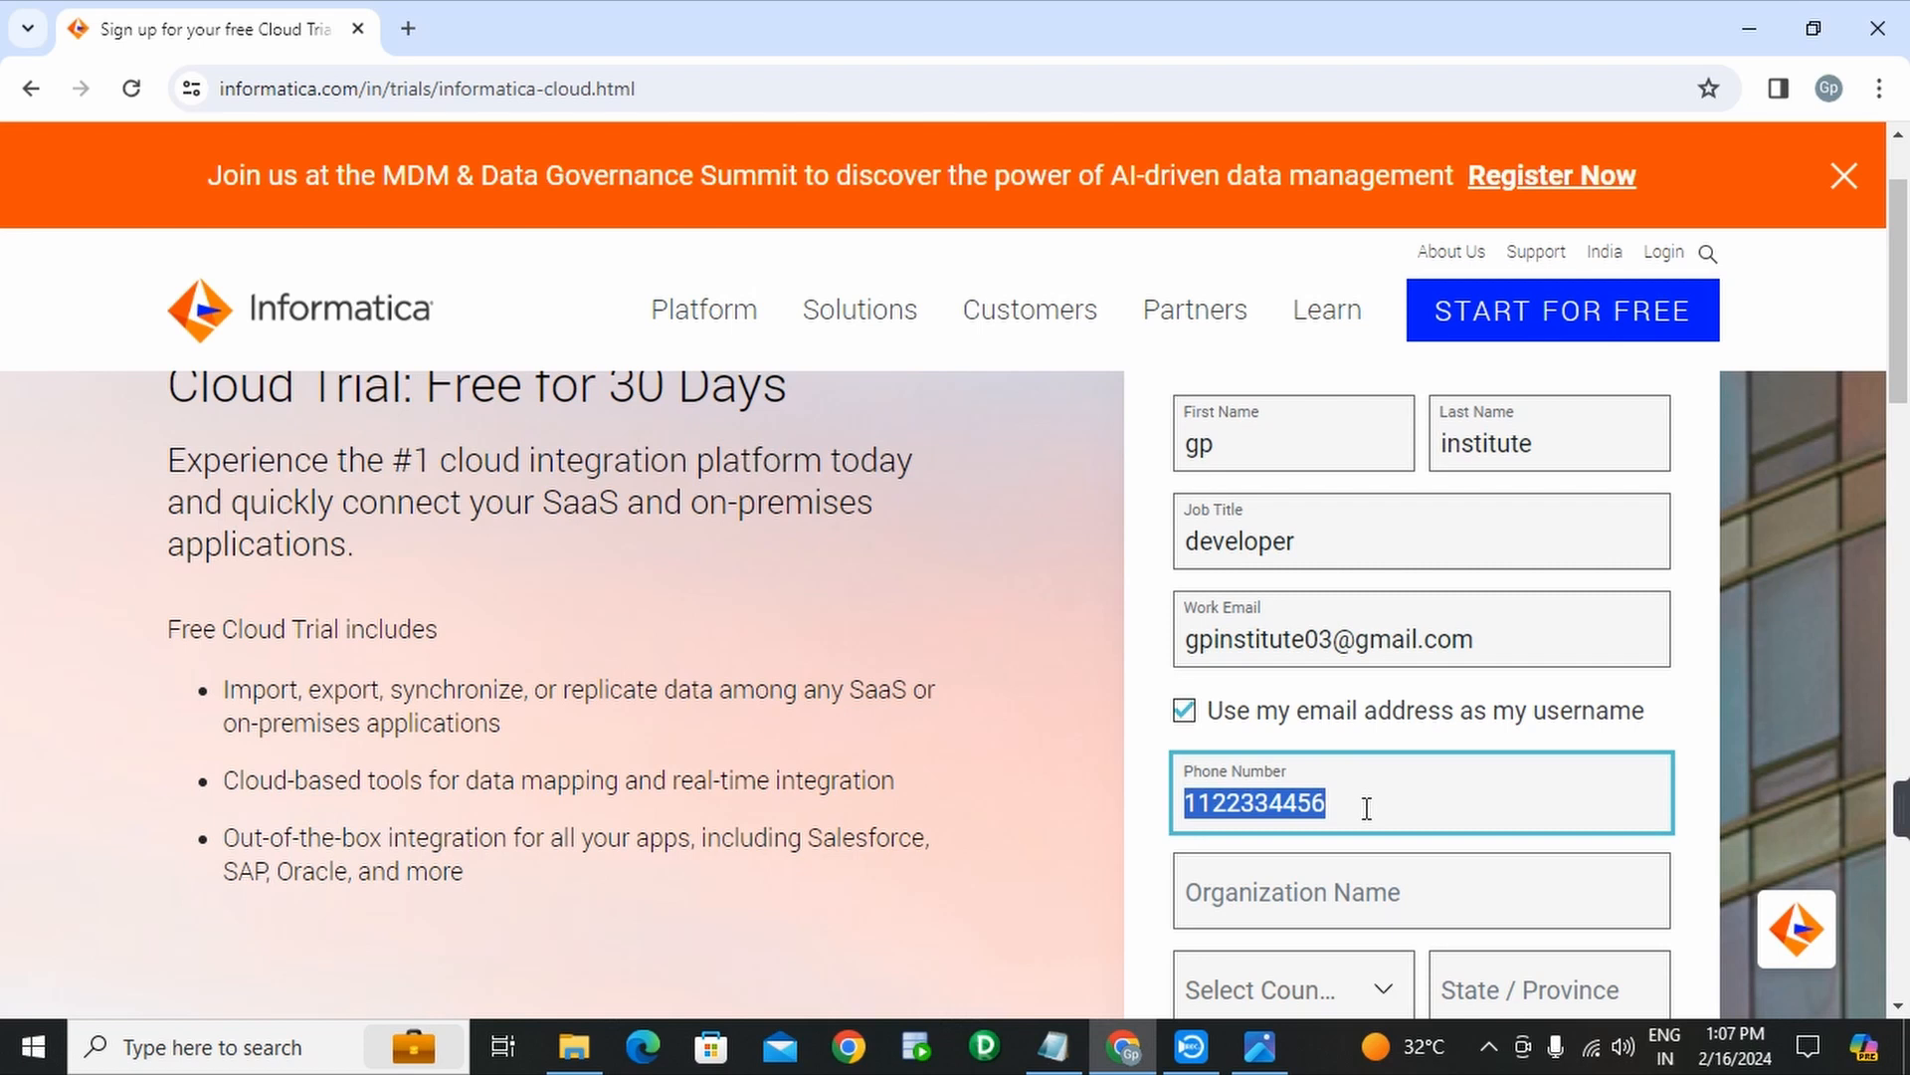
- Set Organization Name to 'GPI' and choose India as the country
left_click(1380, 896)
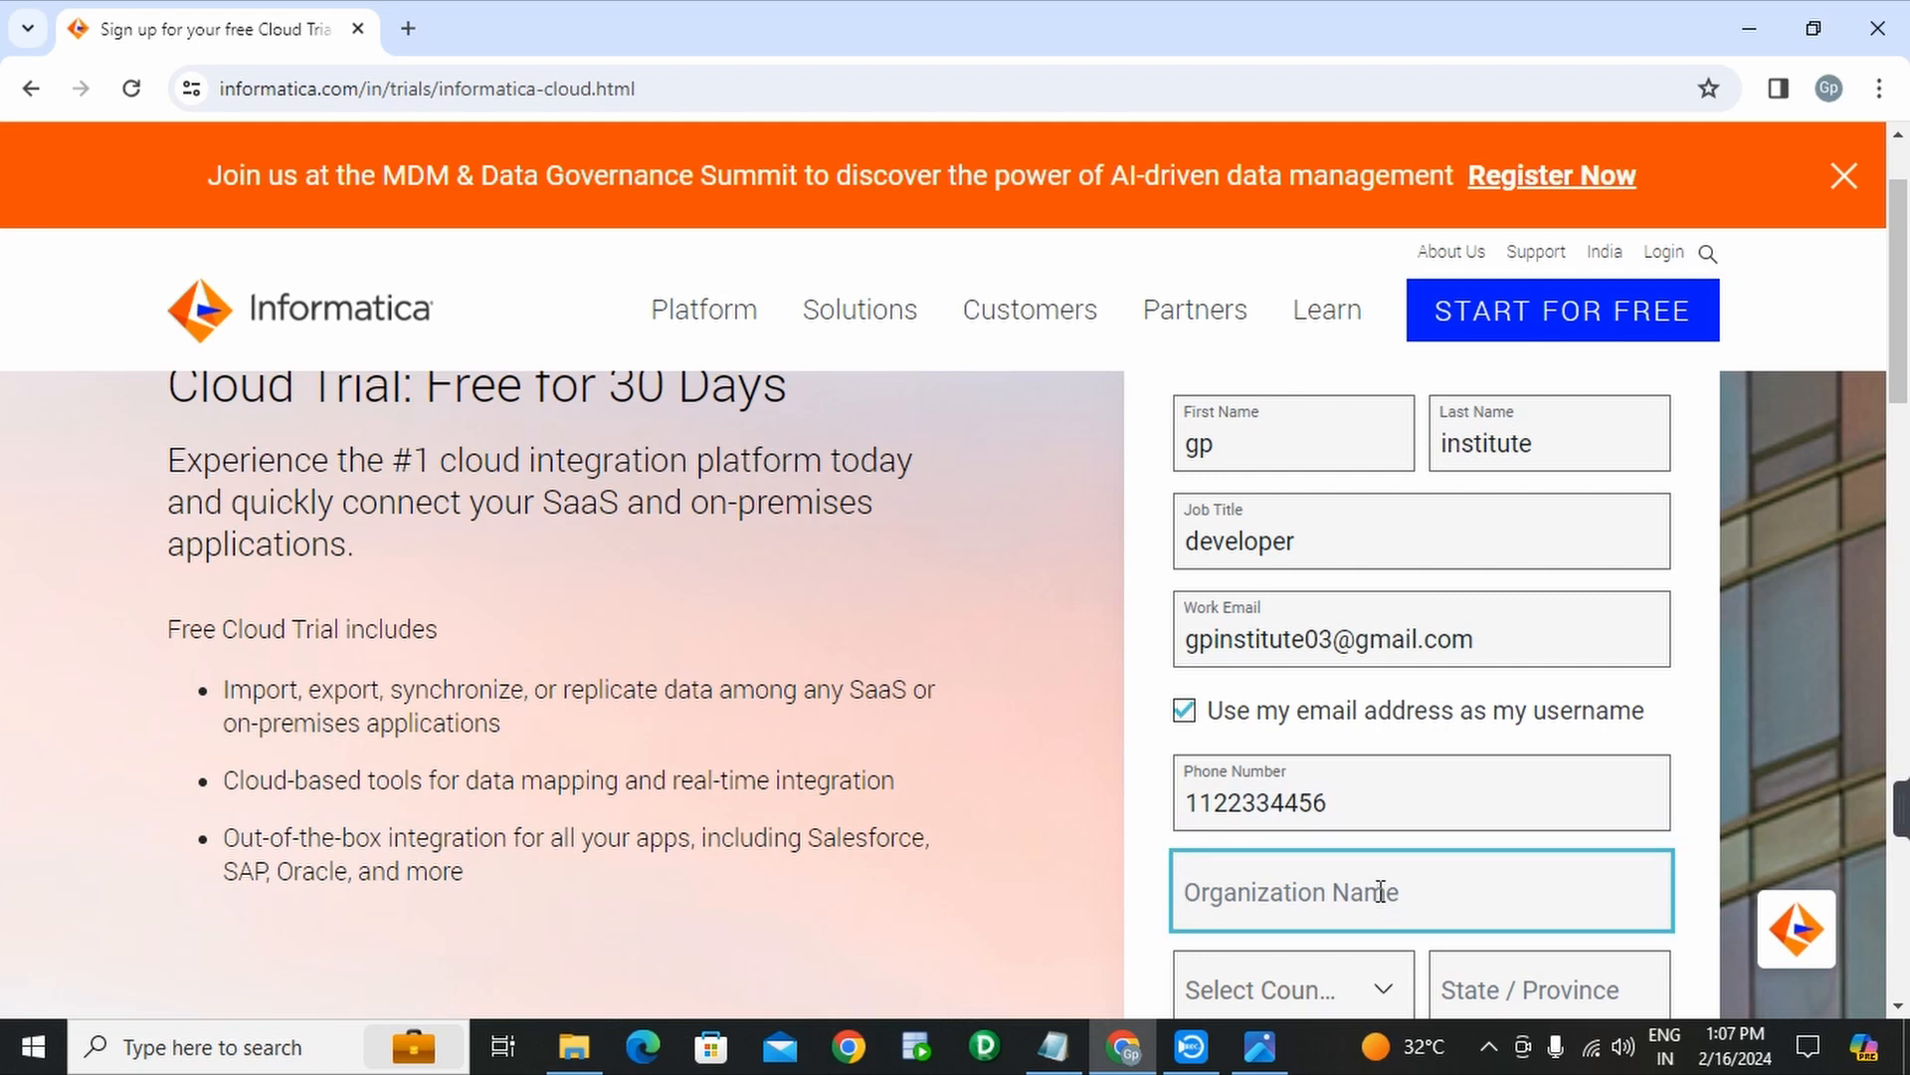
type("GPI")
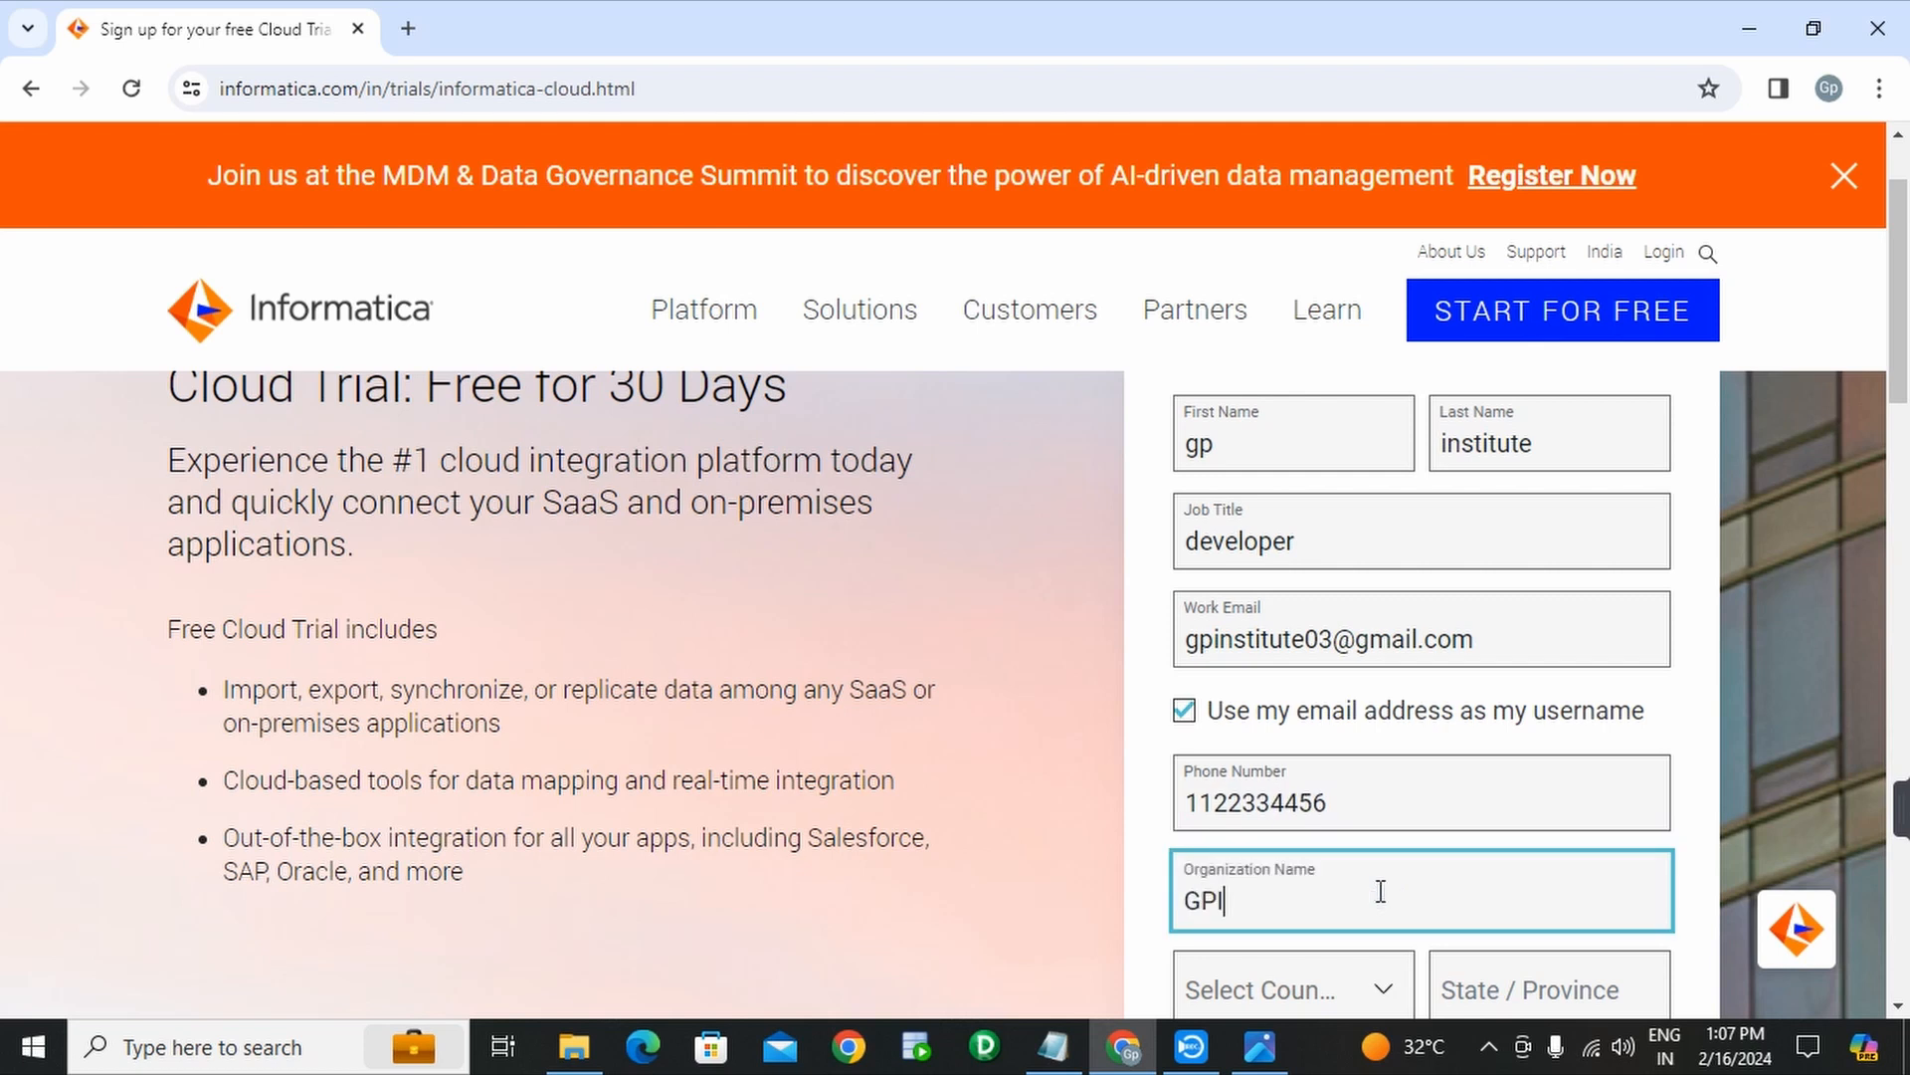
scroll(1339, 844, "down", 3)
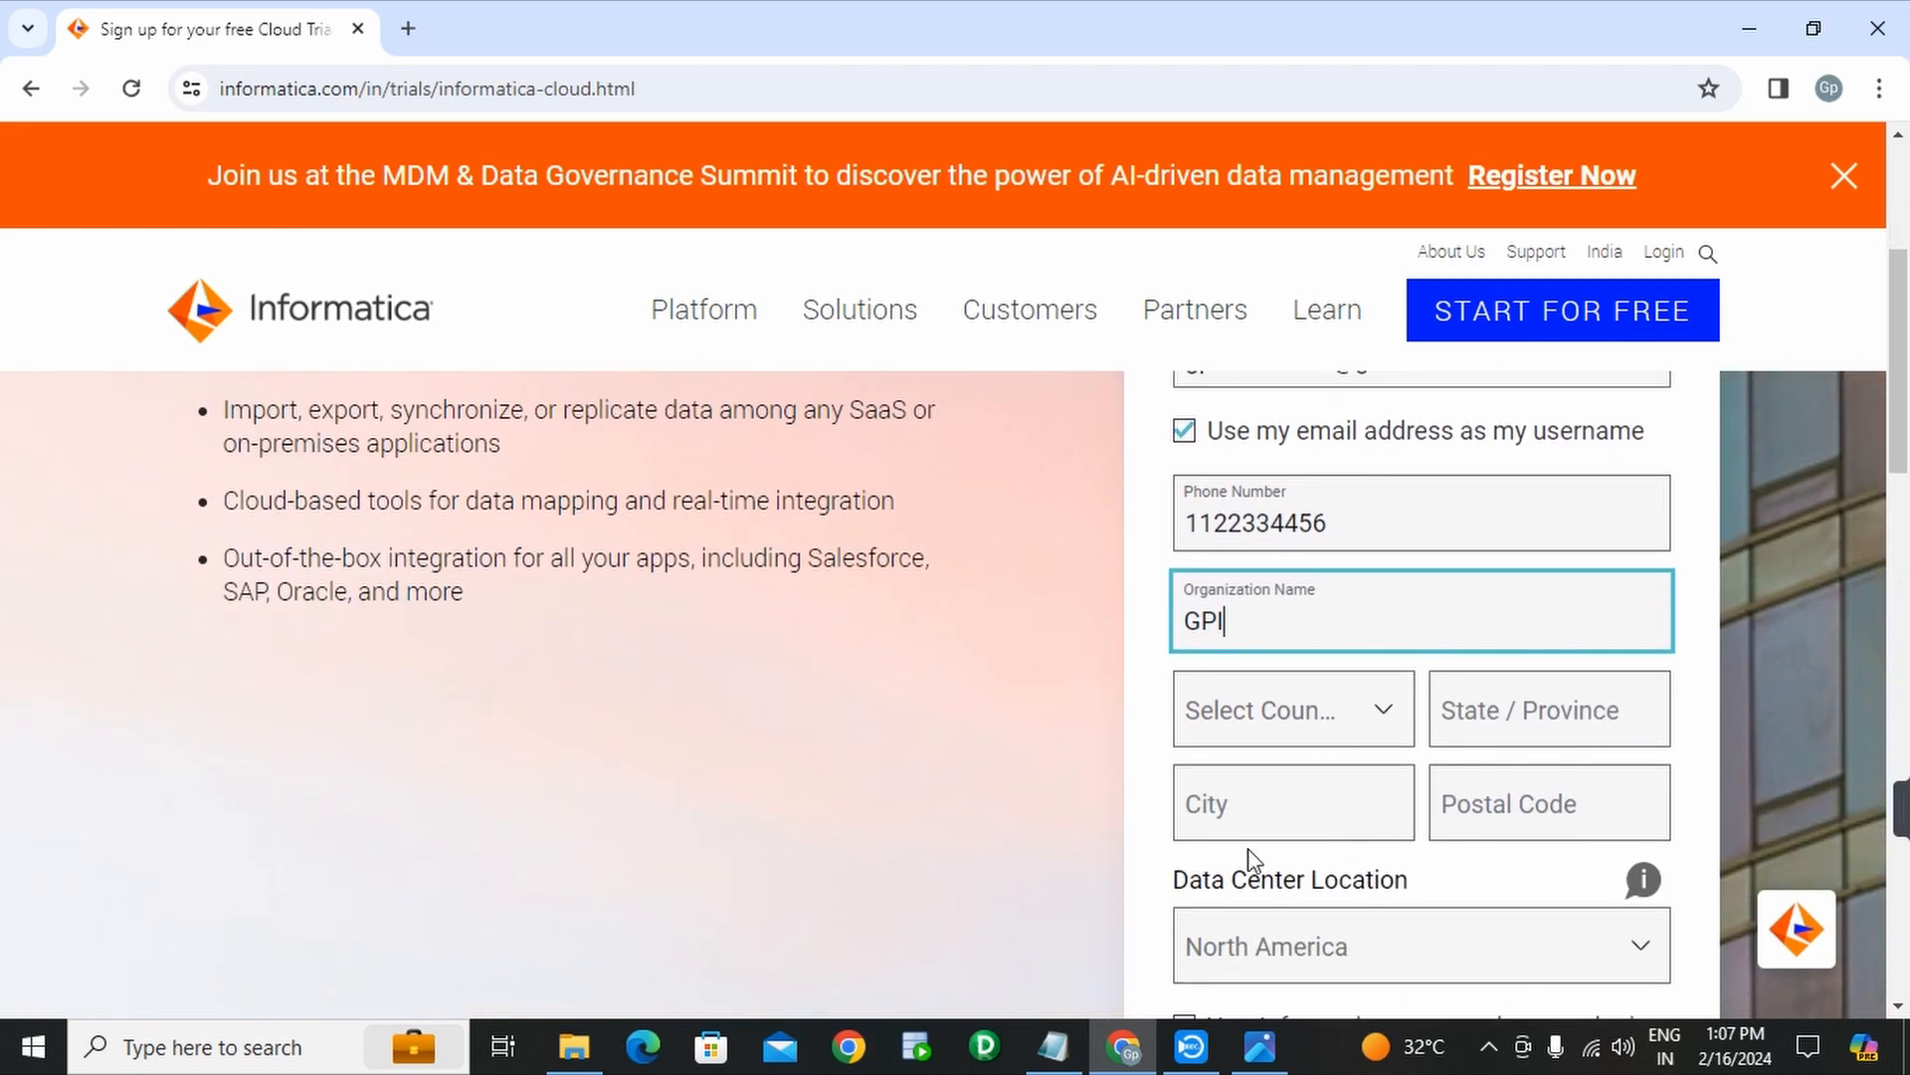
left_click(1339, 730)
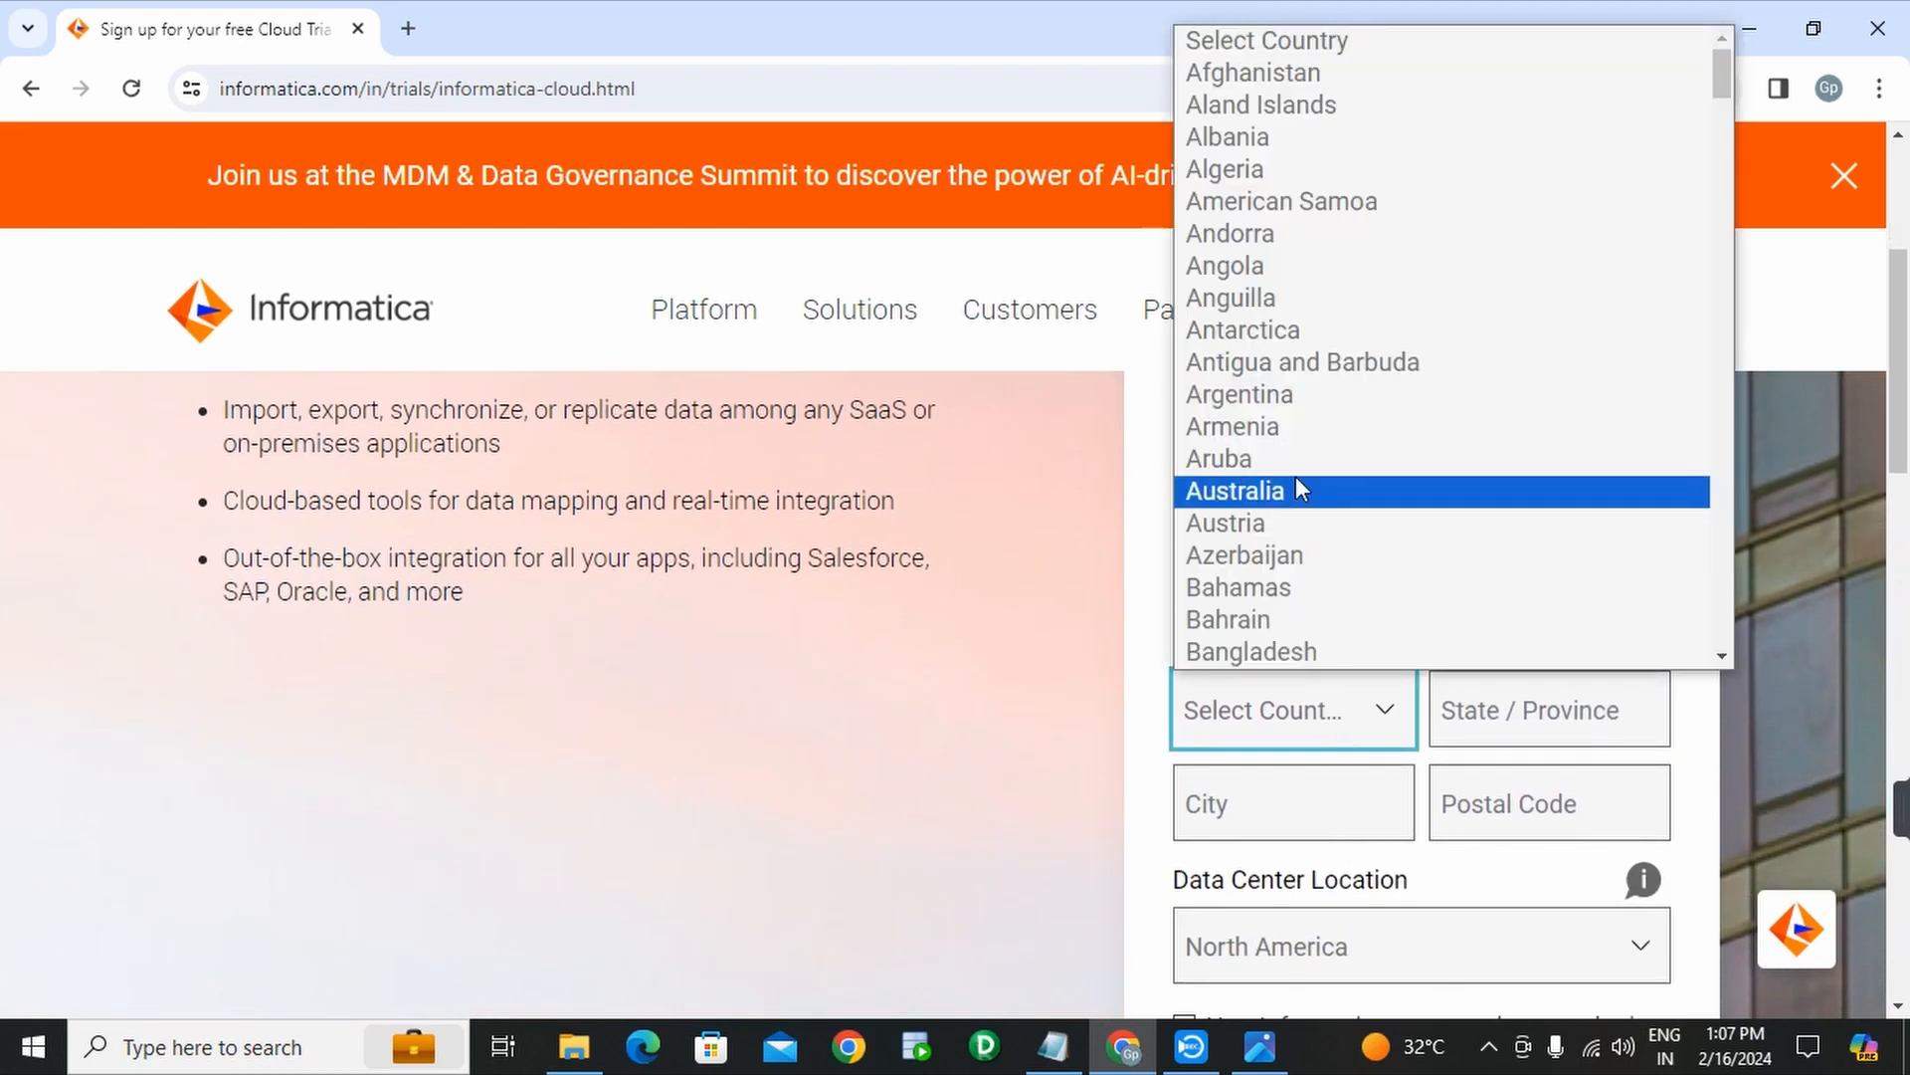
scroll(1297, 481, "down", 20)
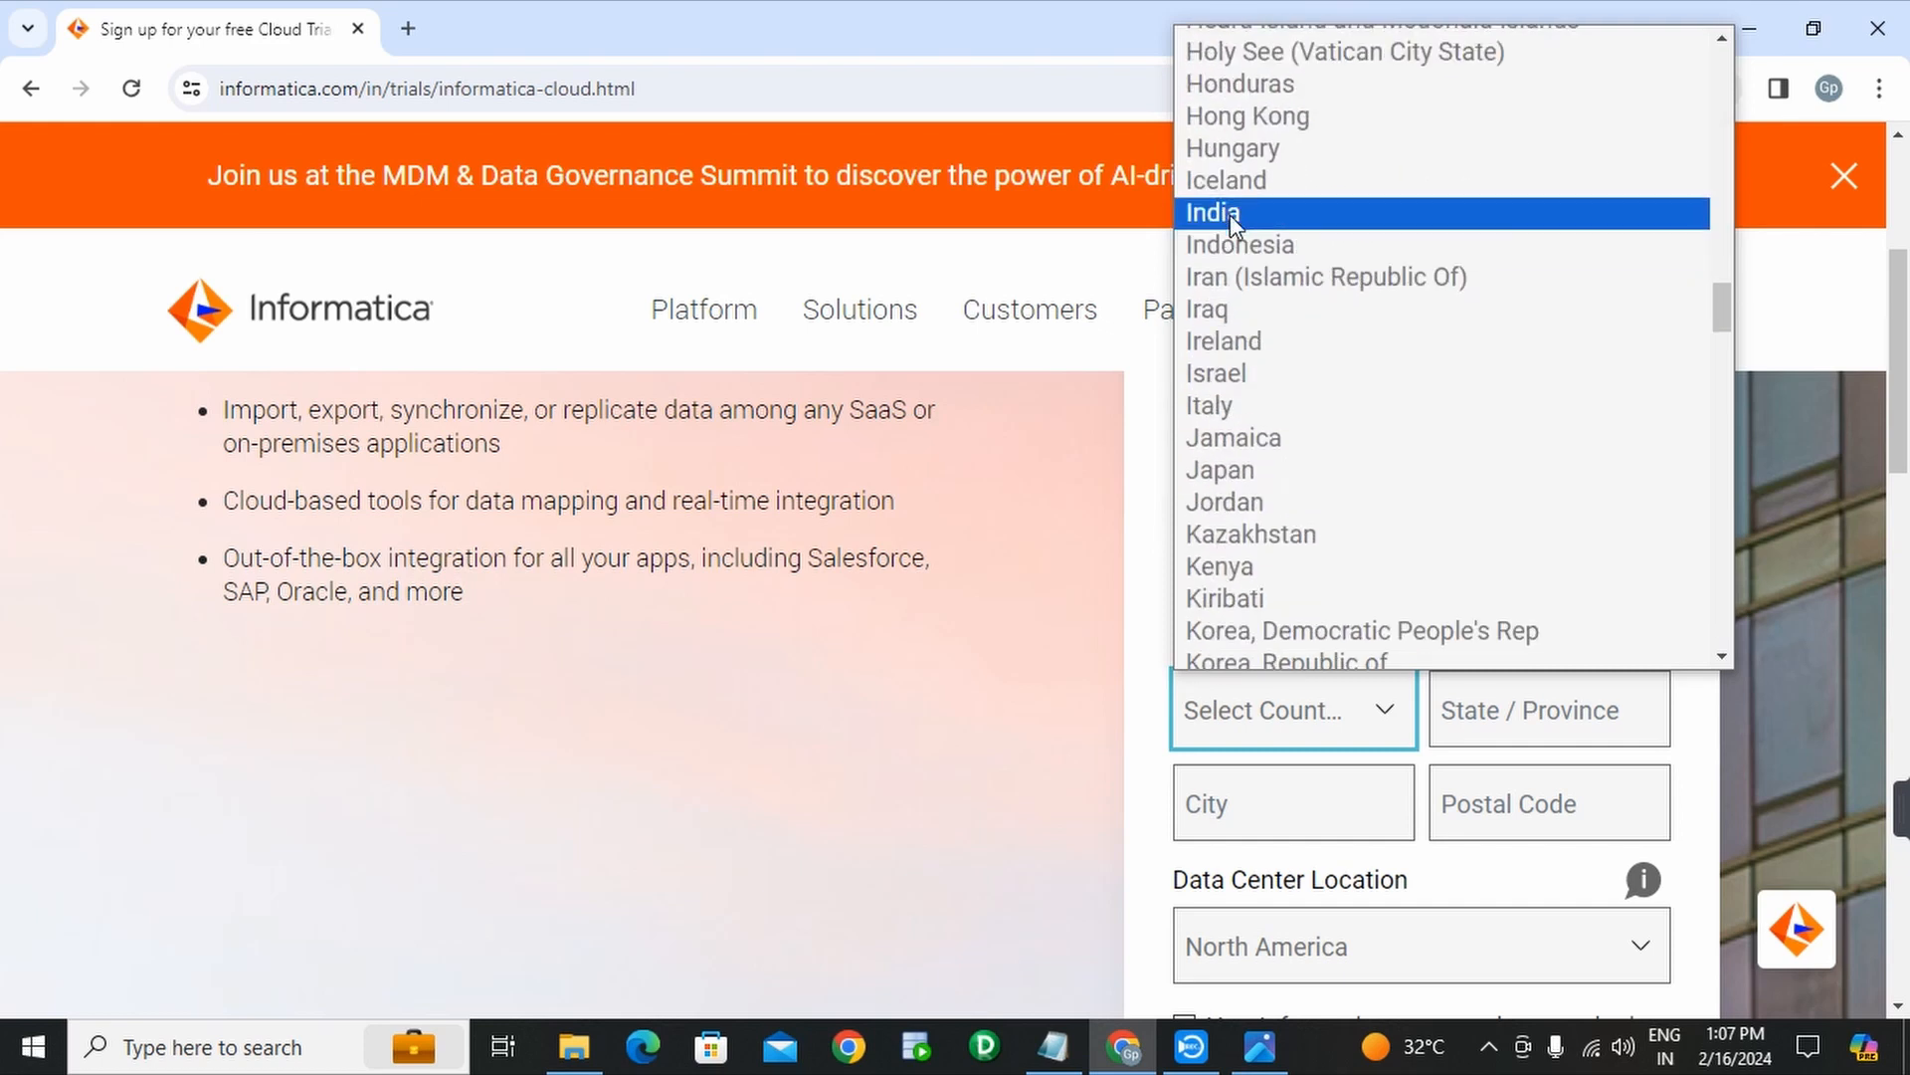
left_click(1230, 213)
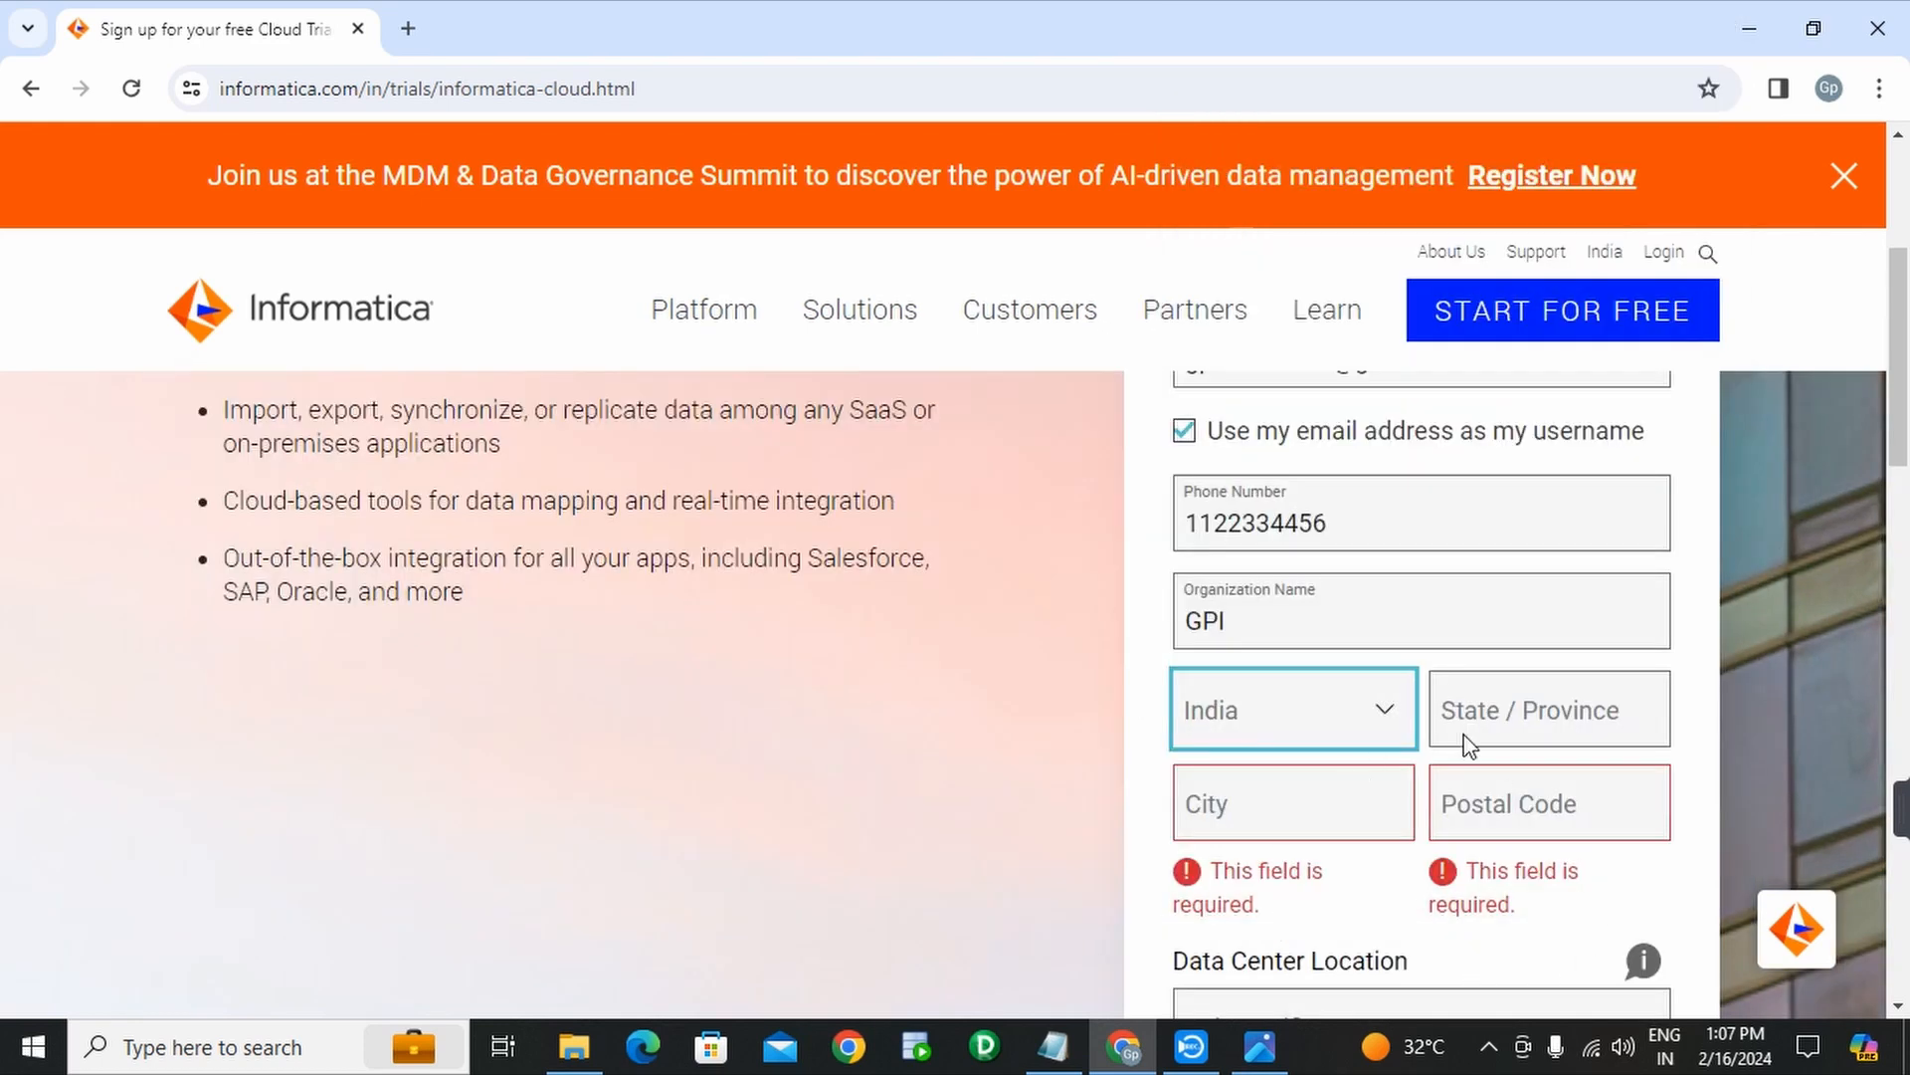
- Fill in the State/Province, City and Postal Code fields
left_click(1596, 719)
type("karnaa")
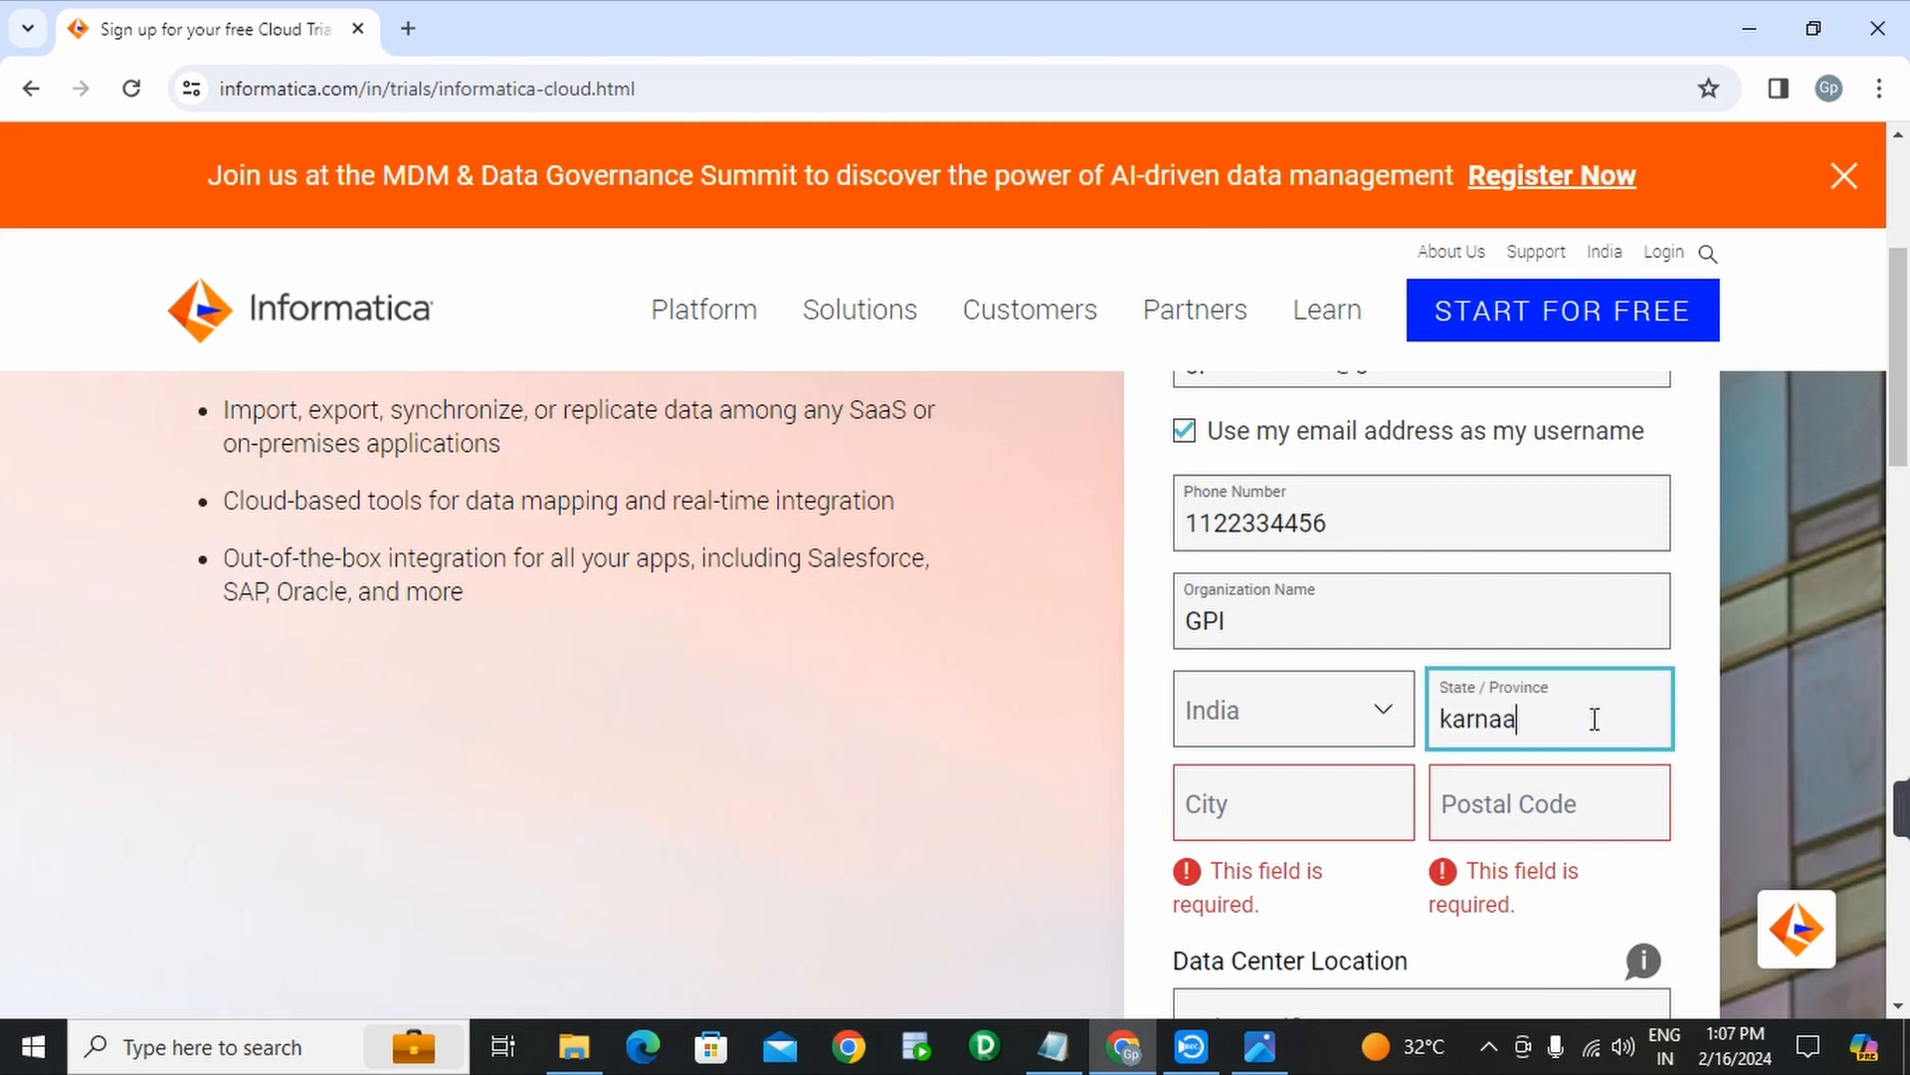
type("ta")
key("BackSpace")
key("BackSpace")
type("ataka")
left_click(1315, 827)
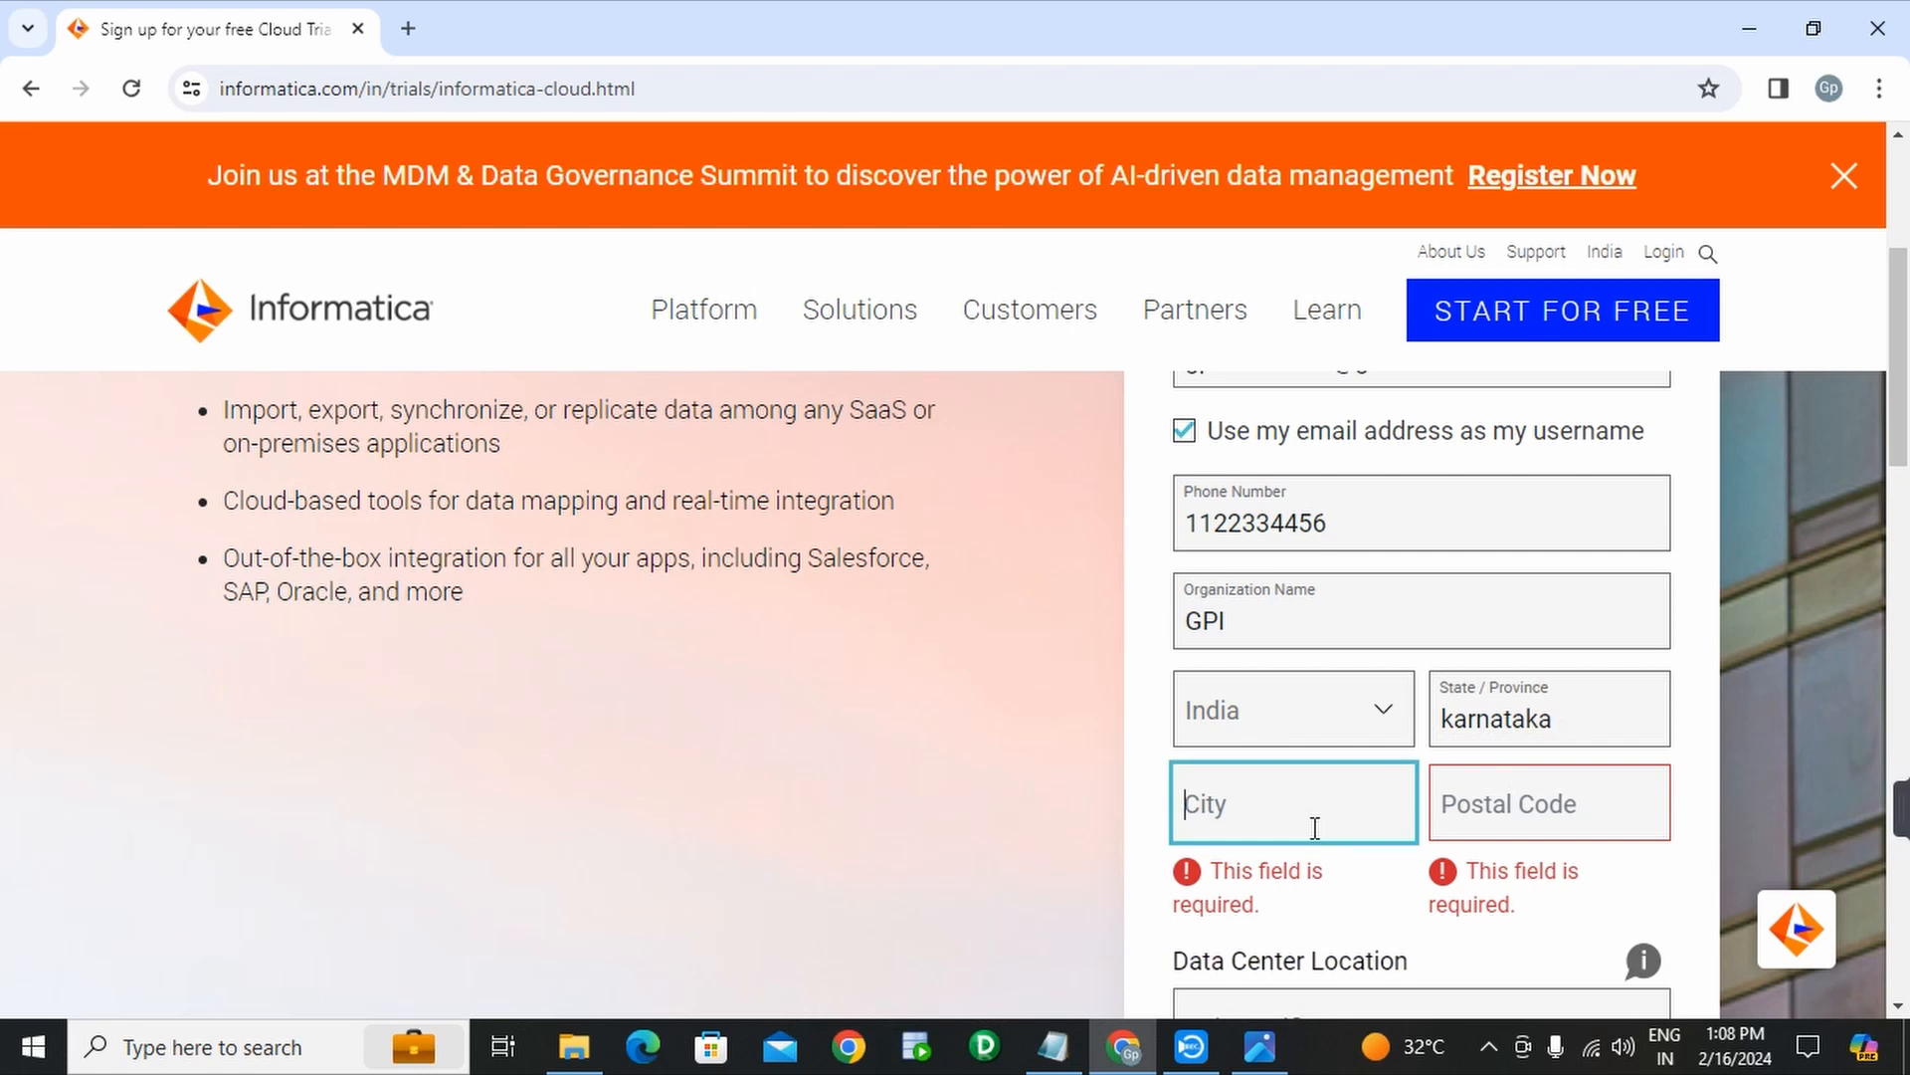
type("banglore")
left_click(1498, 813)
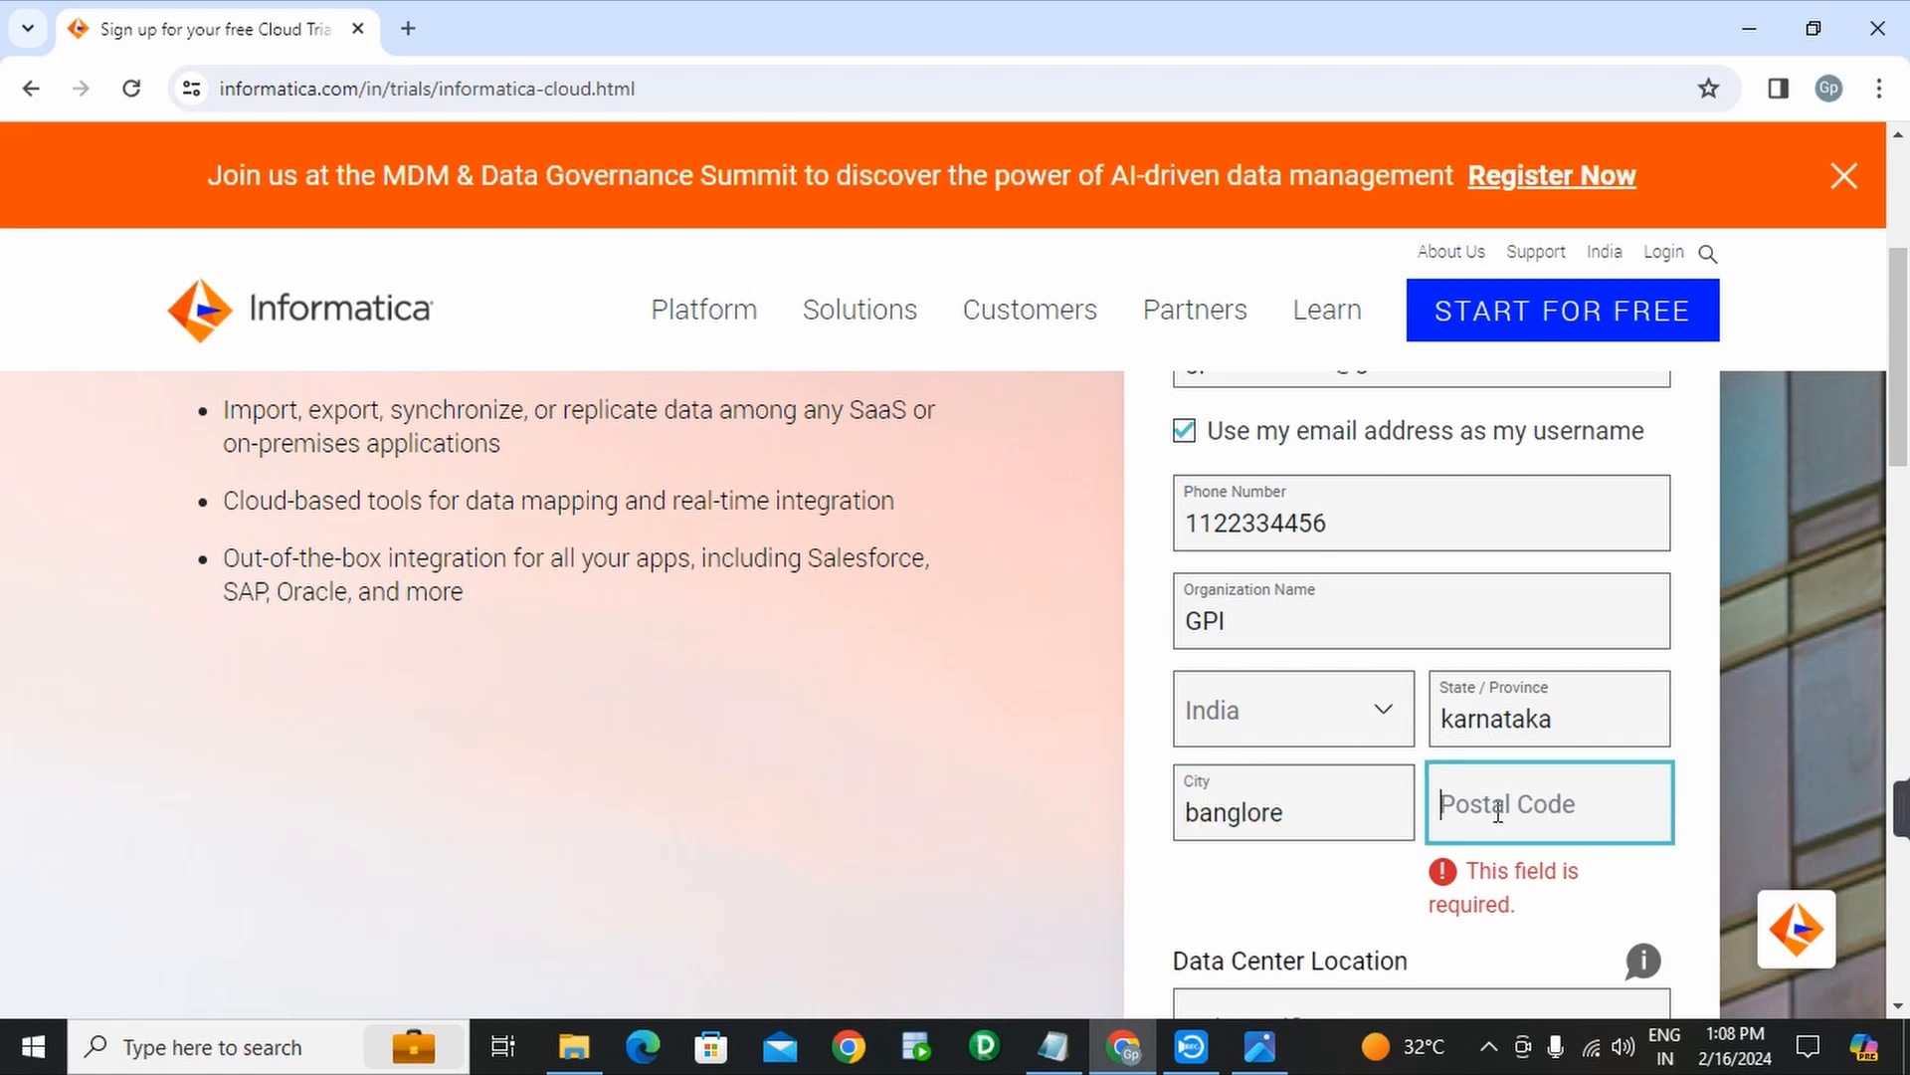
type("56000")
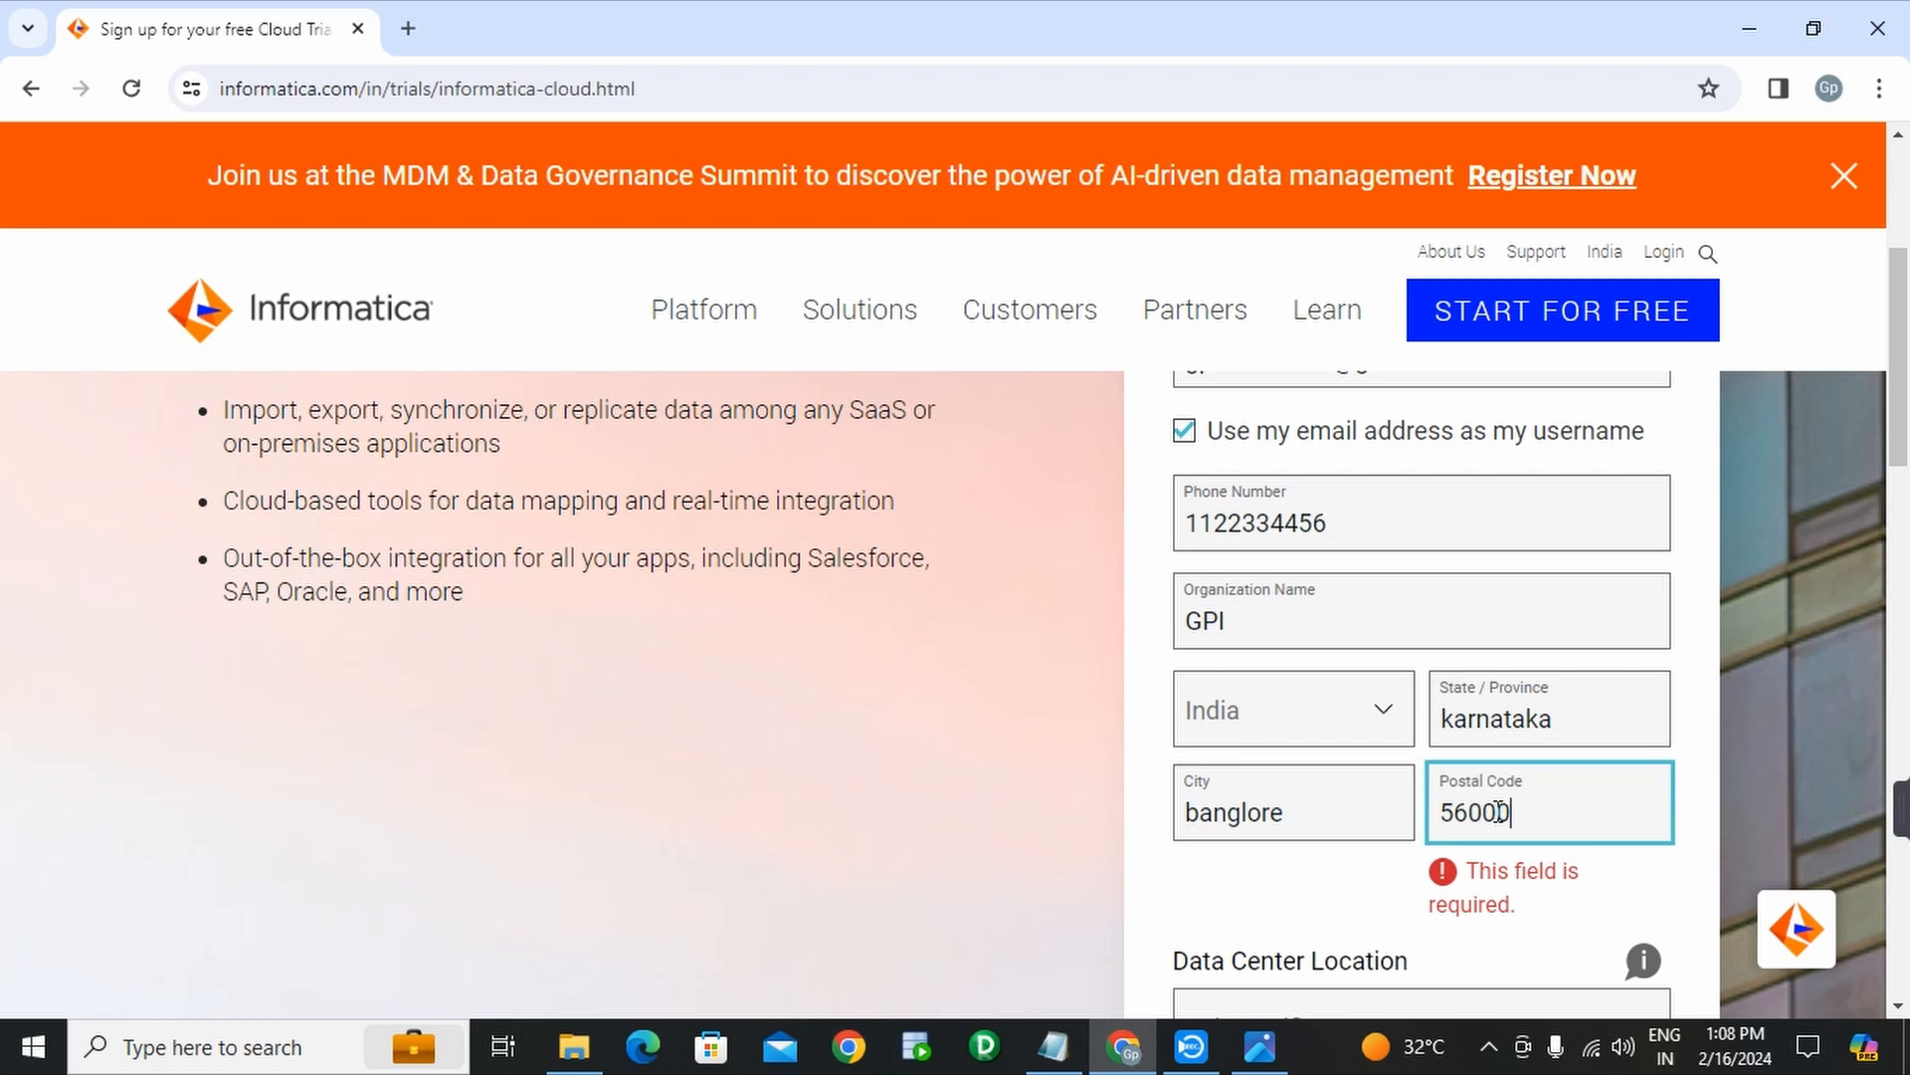
type("2")
left_click(1621, 893)
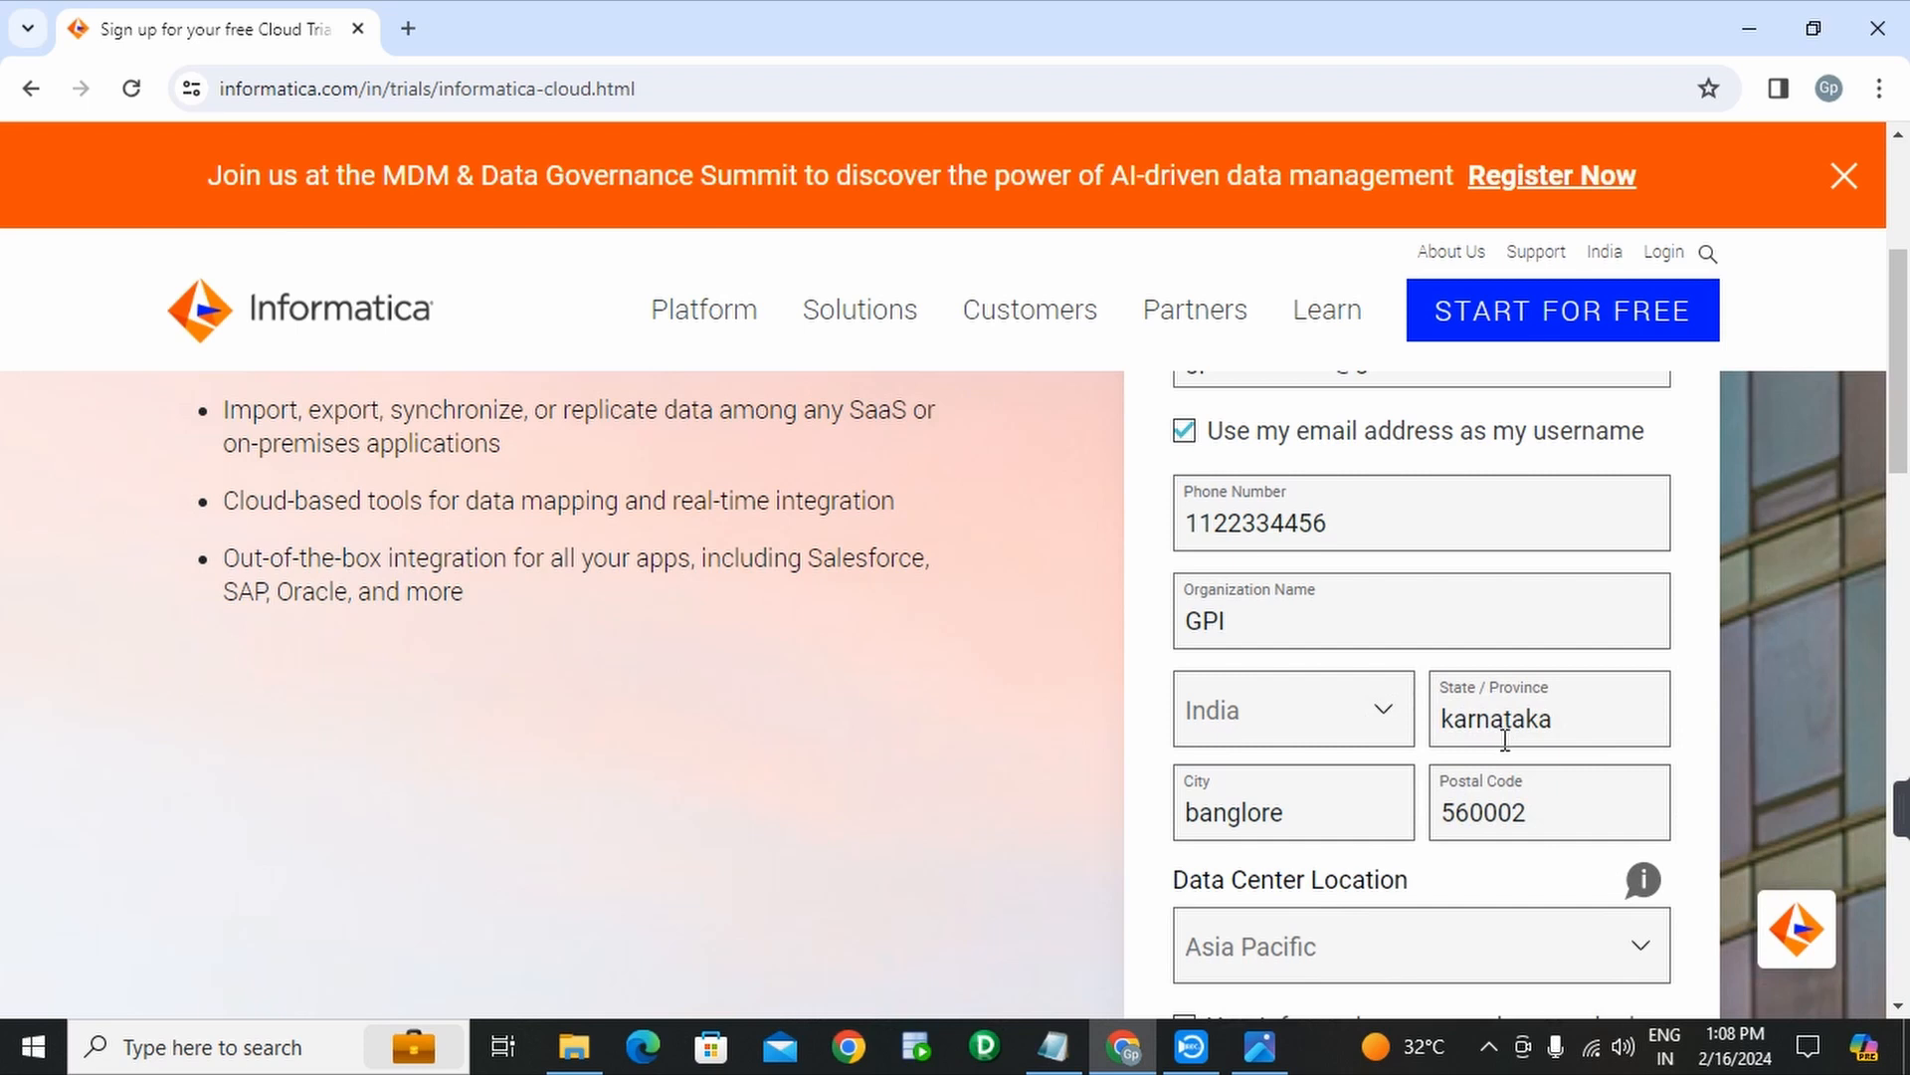
- Set the Data Center Location to Asia Pacific
scroll(1500, 863, "down", 1)
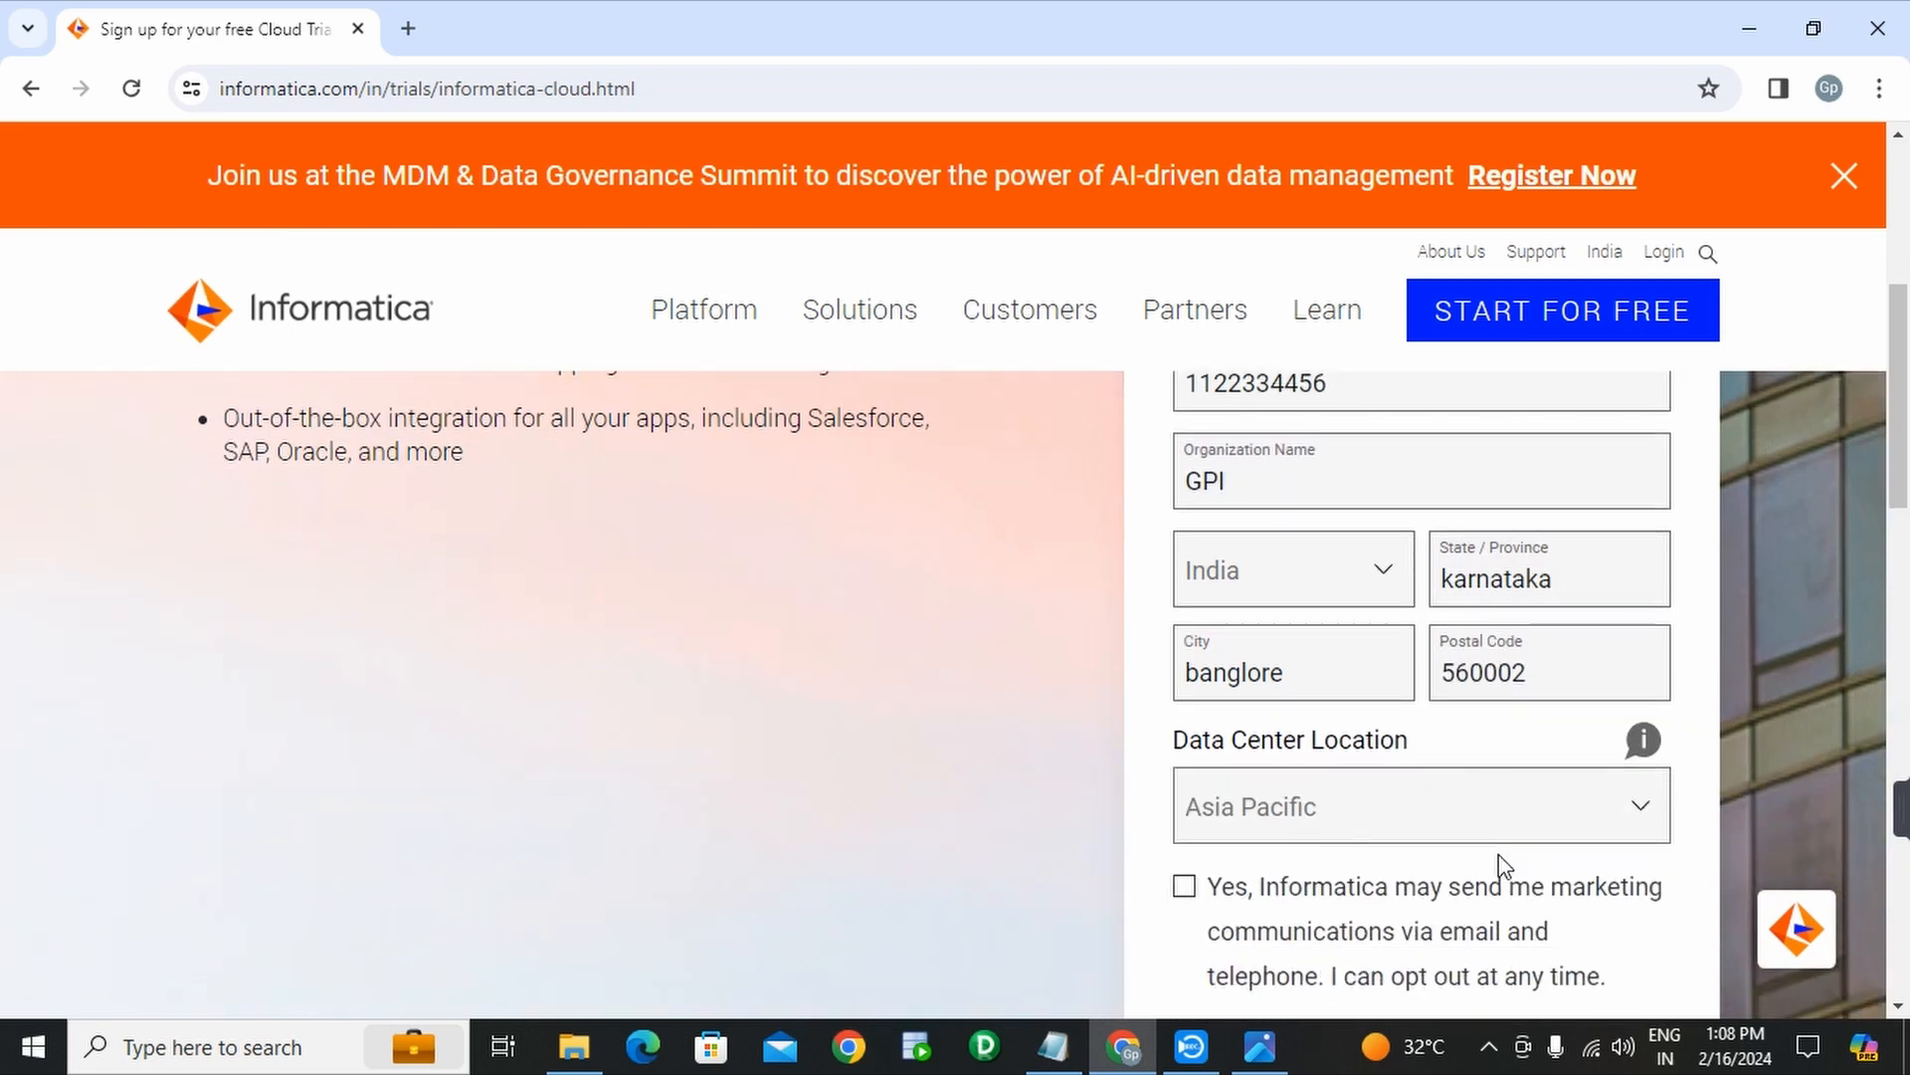
left_click(1522, 808)
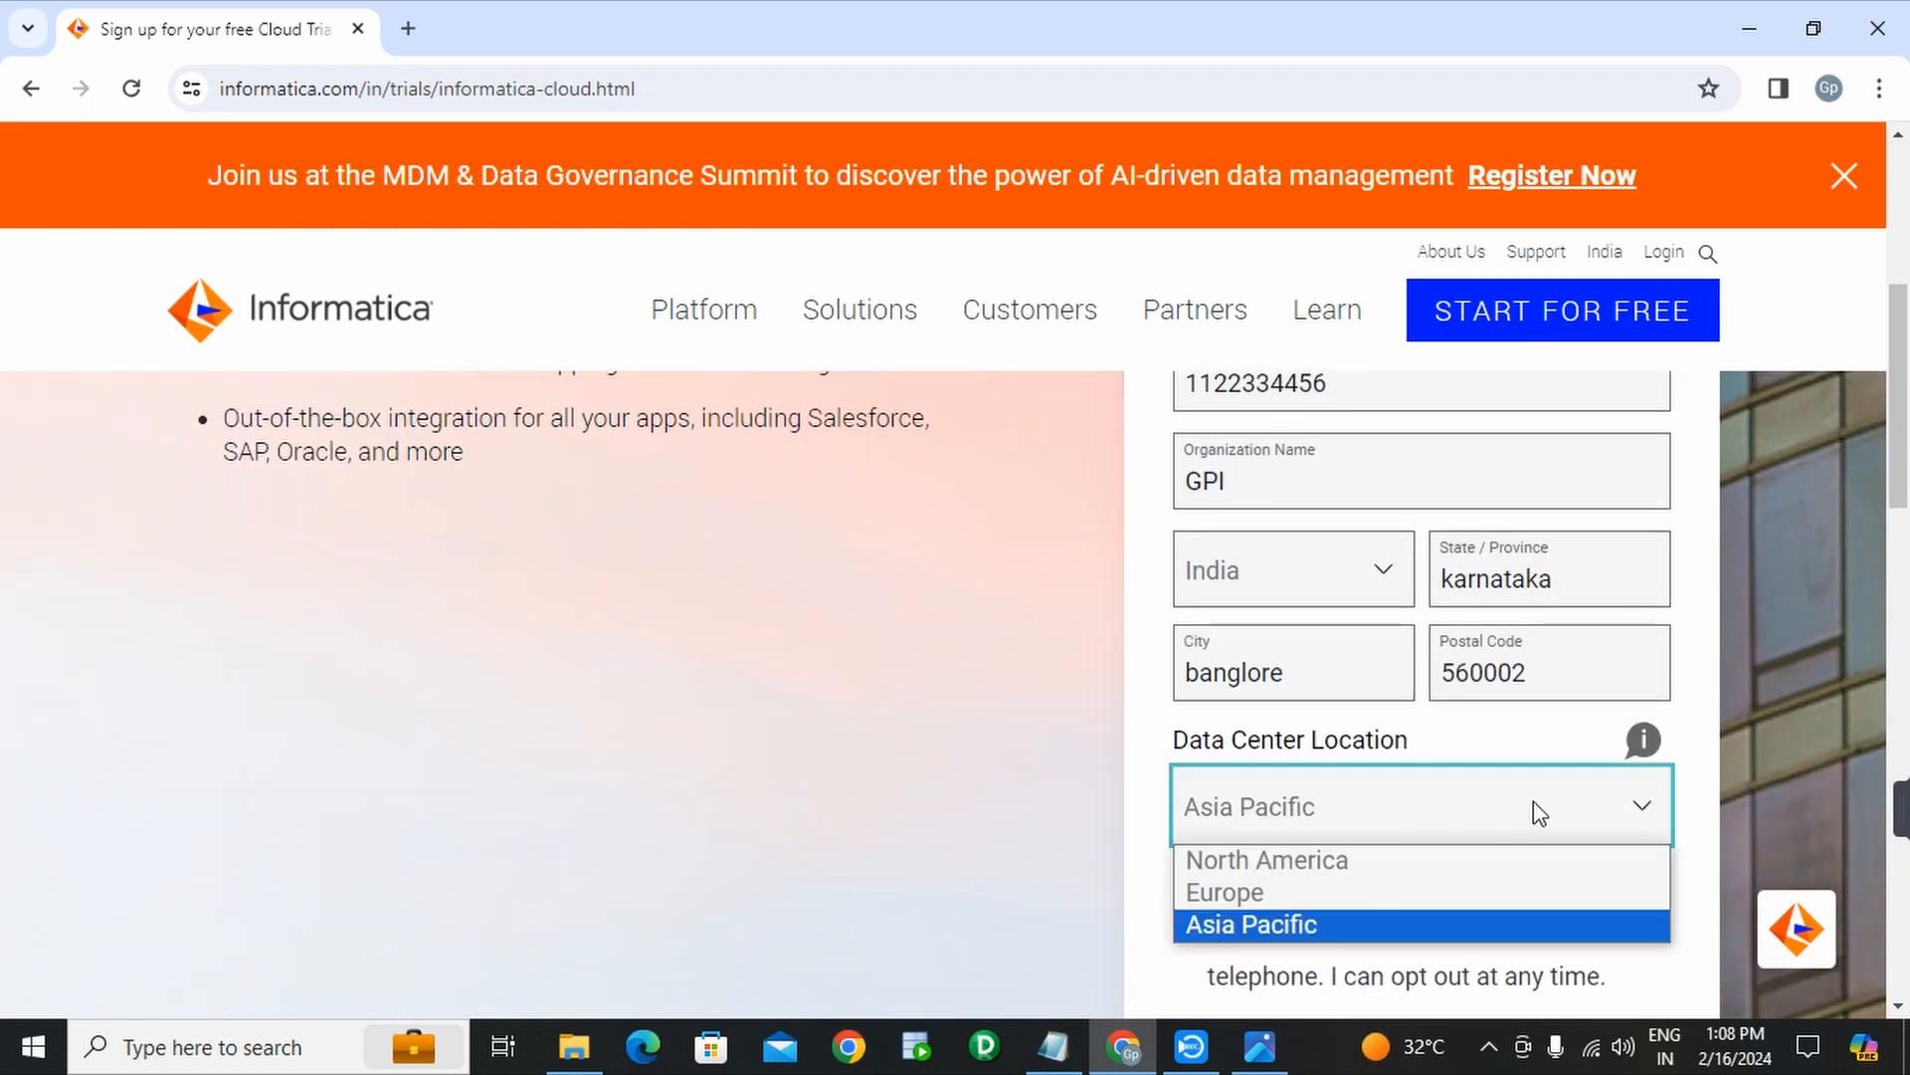
left_click(1295, 923)
- Leave marketing communications unticked and accept the Subscription Agreement
scroll(1450, 780, "down", 1)
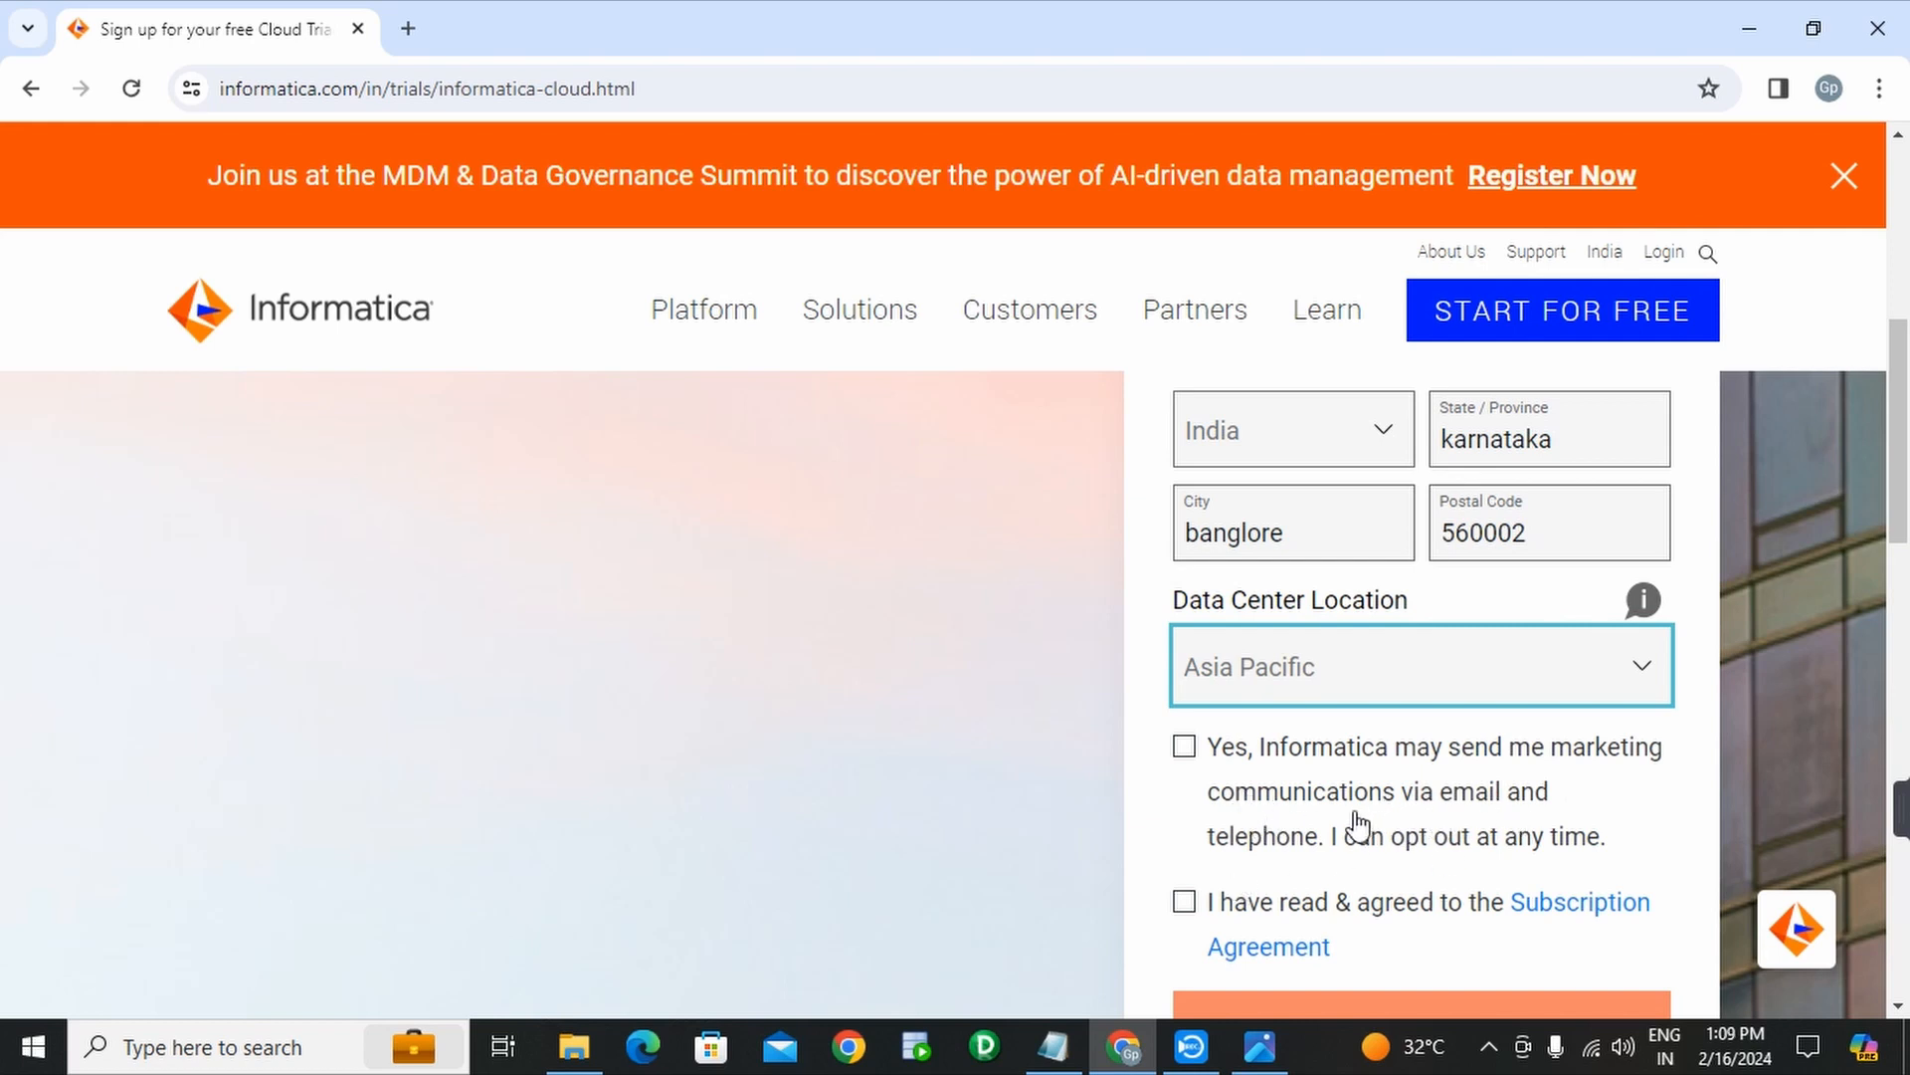
left_click(1185, 756)
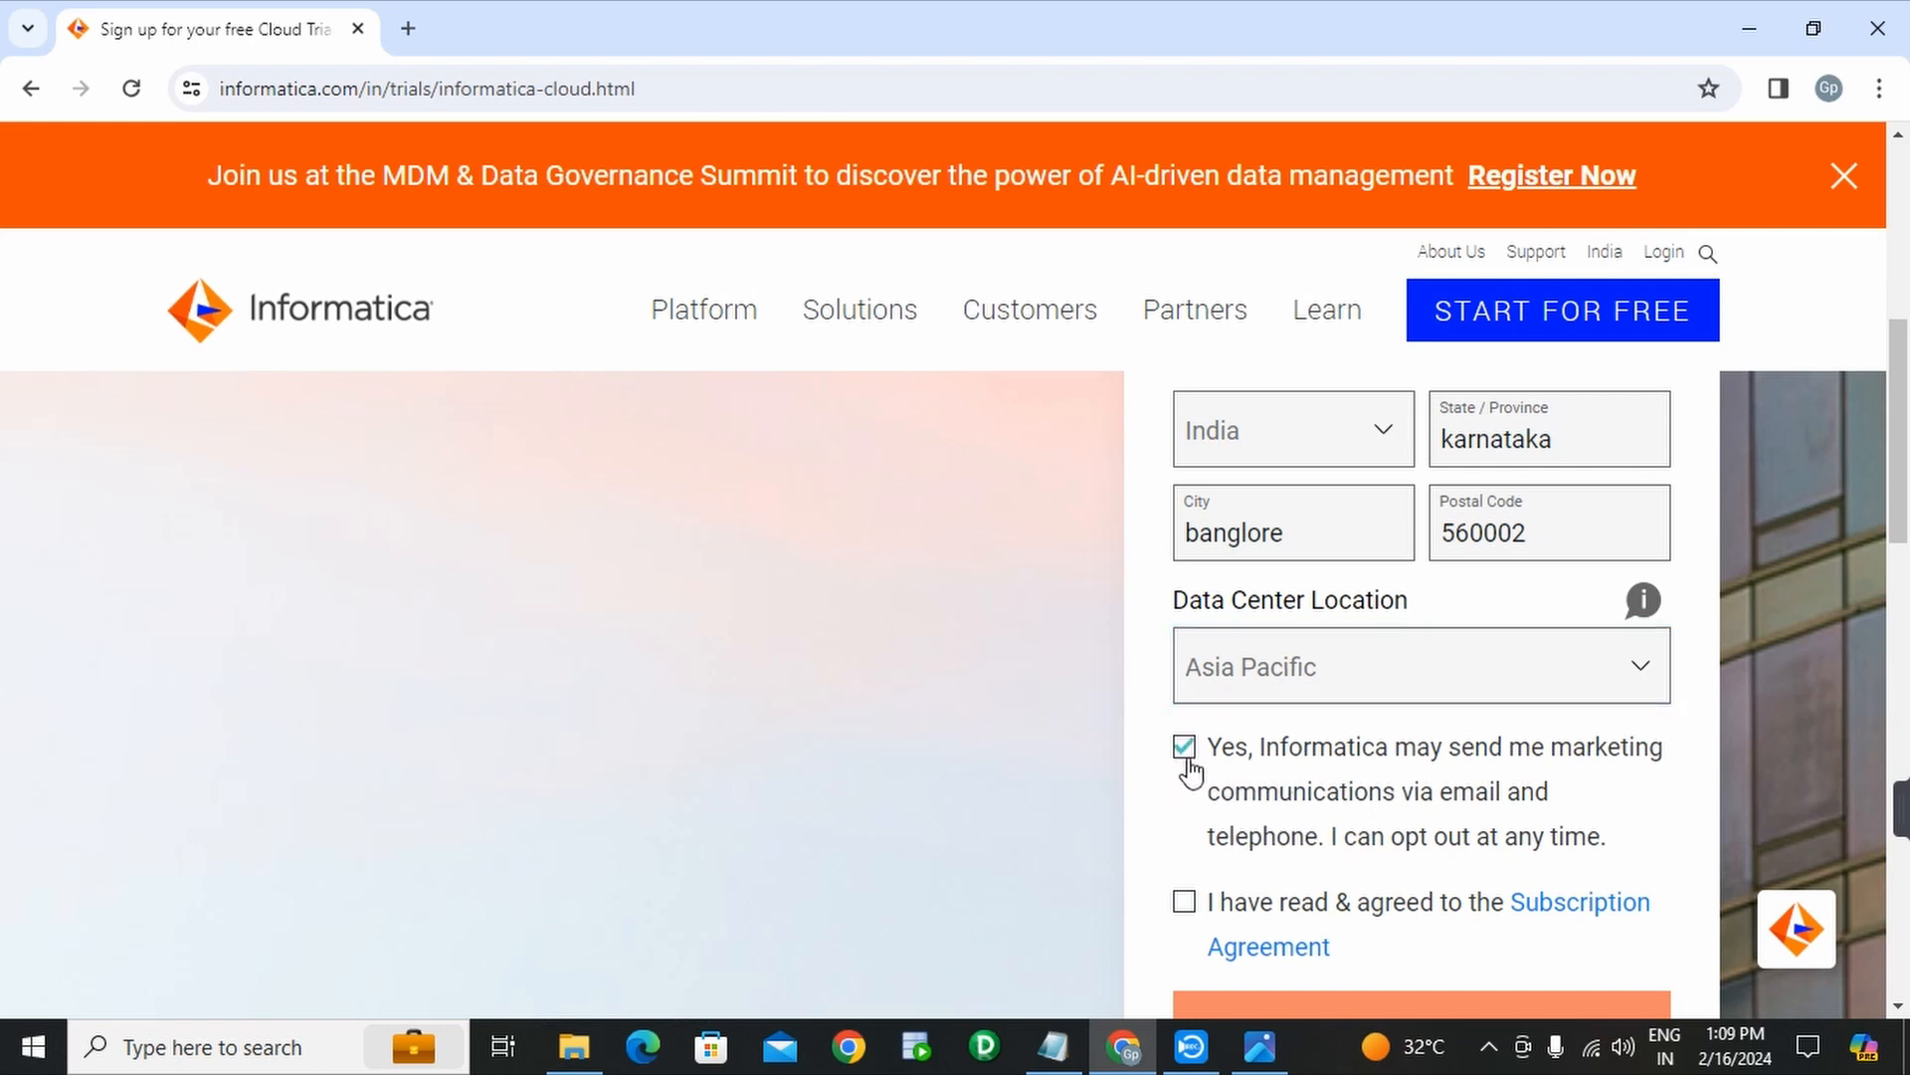
left_click(1186, 761)
scroll(1191, 920, "down", 3)
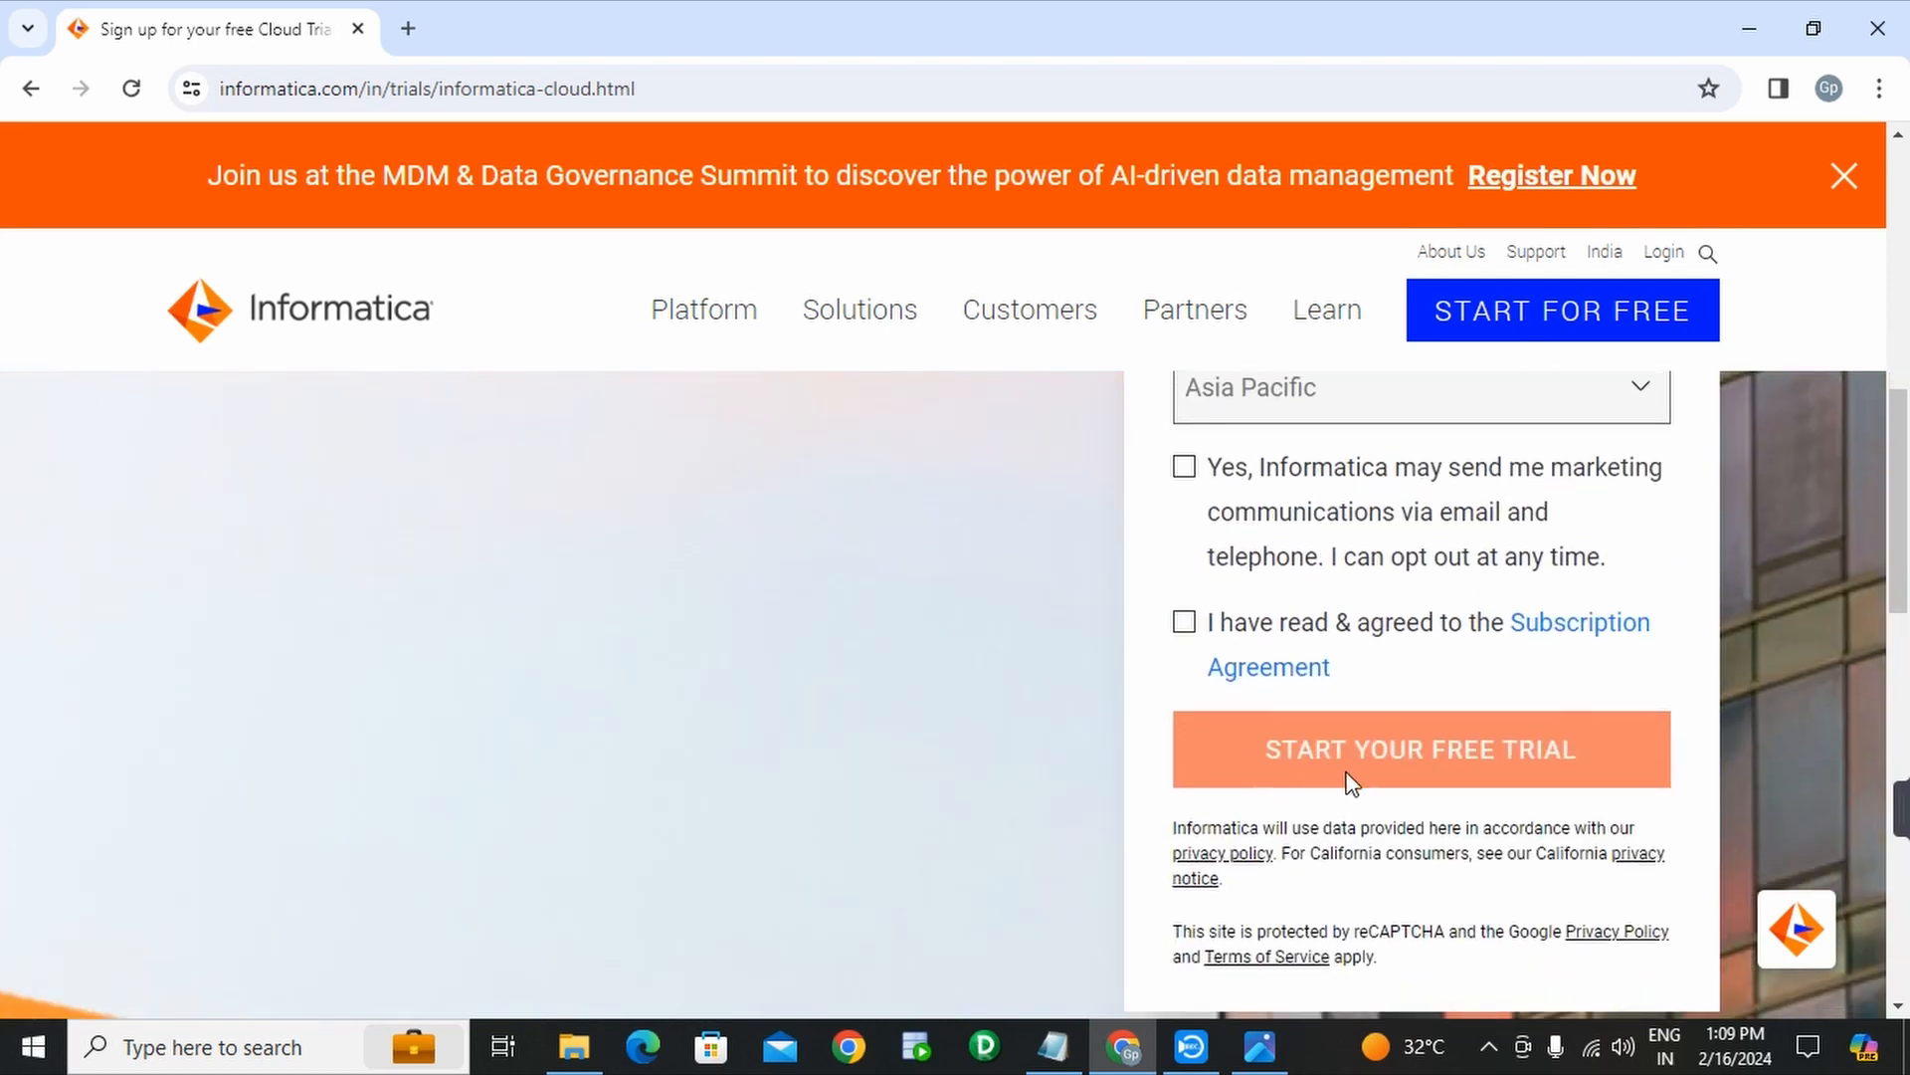
left_click(1189, 640)
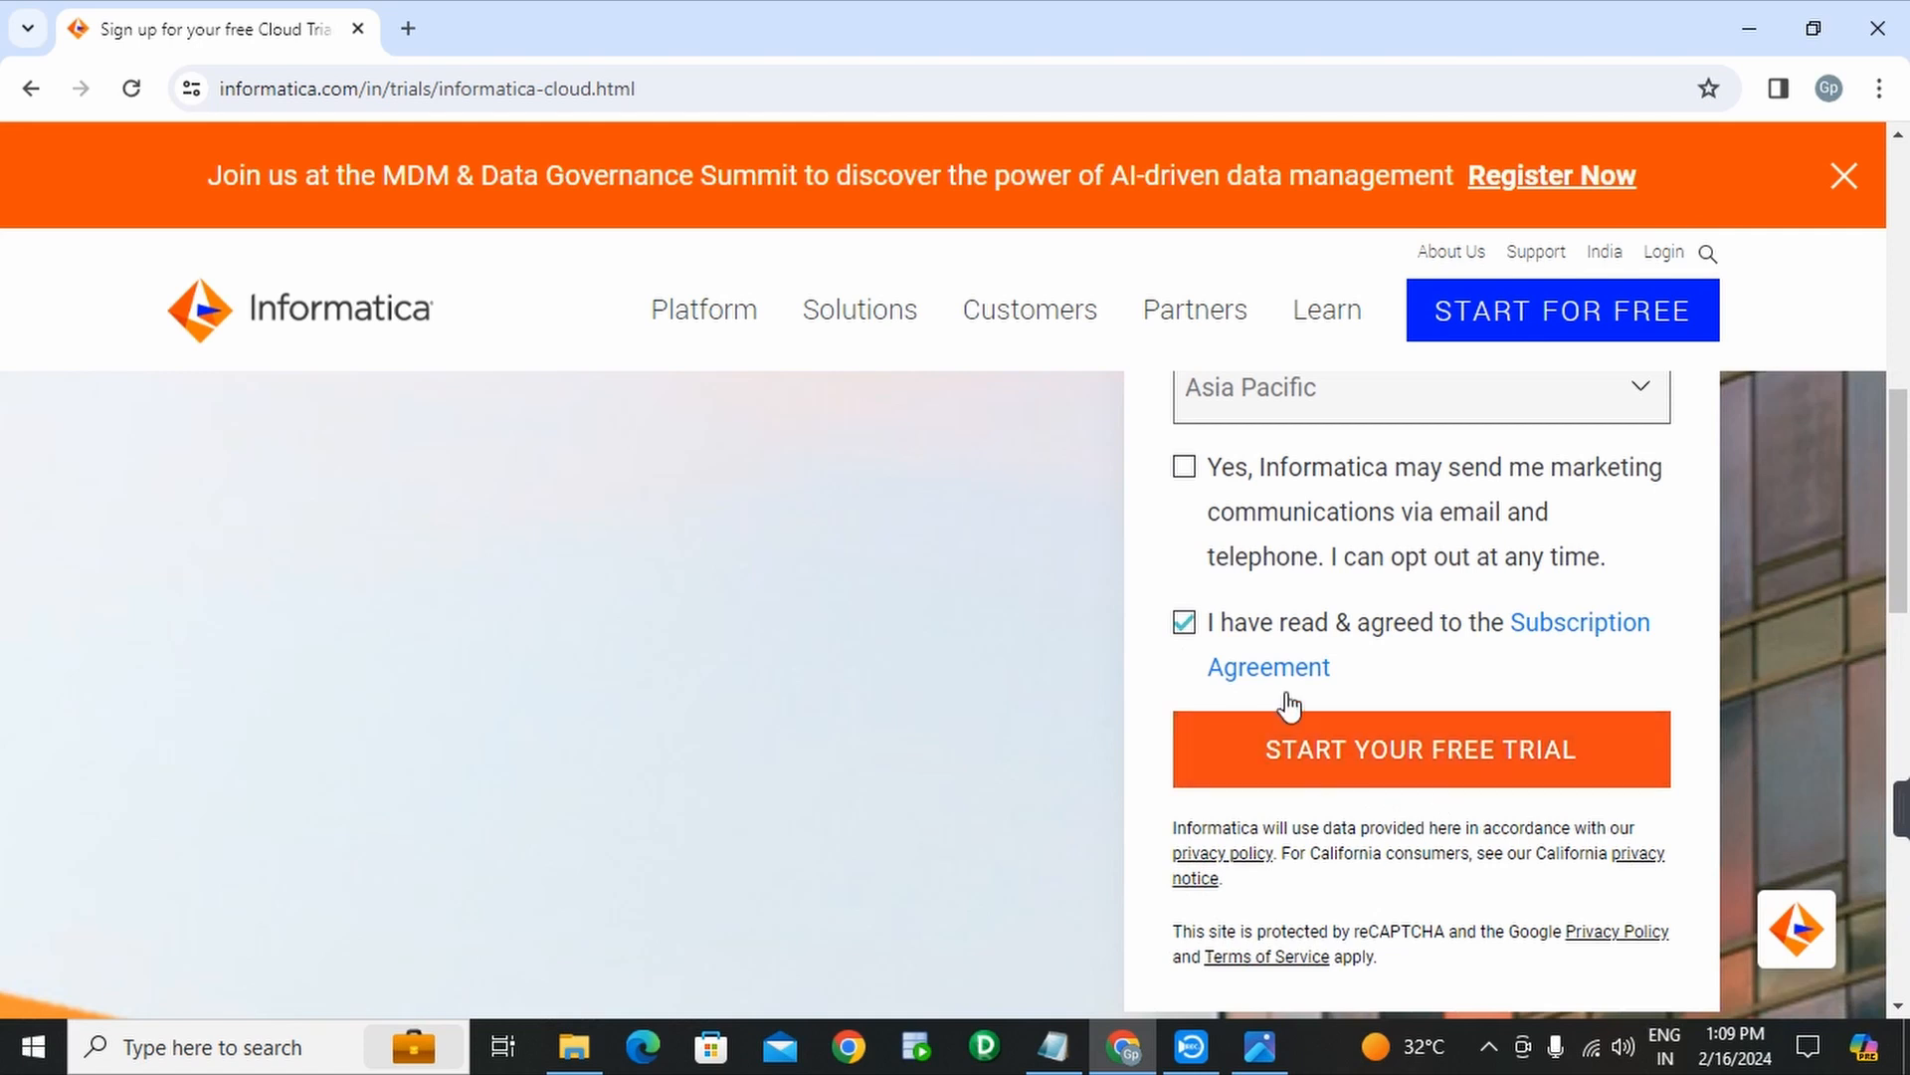
scroll(1448, 811, "up", 10)
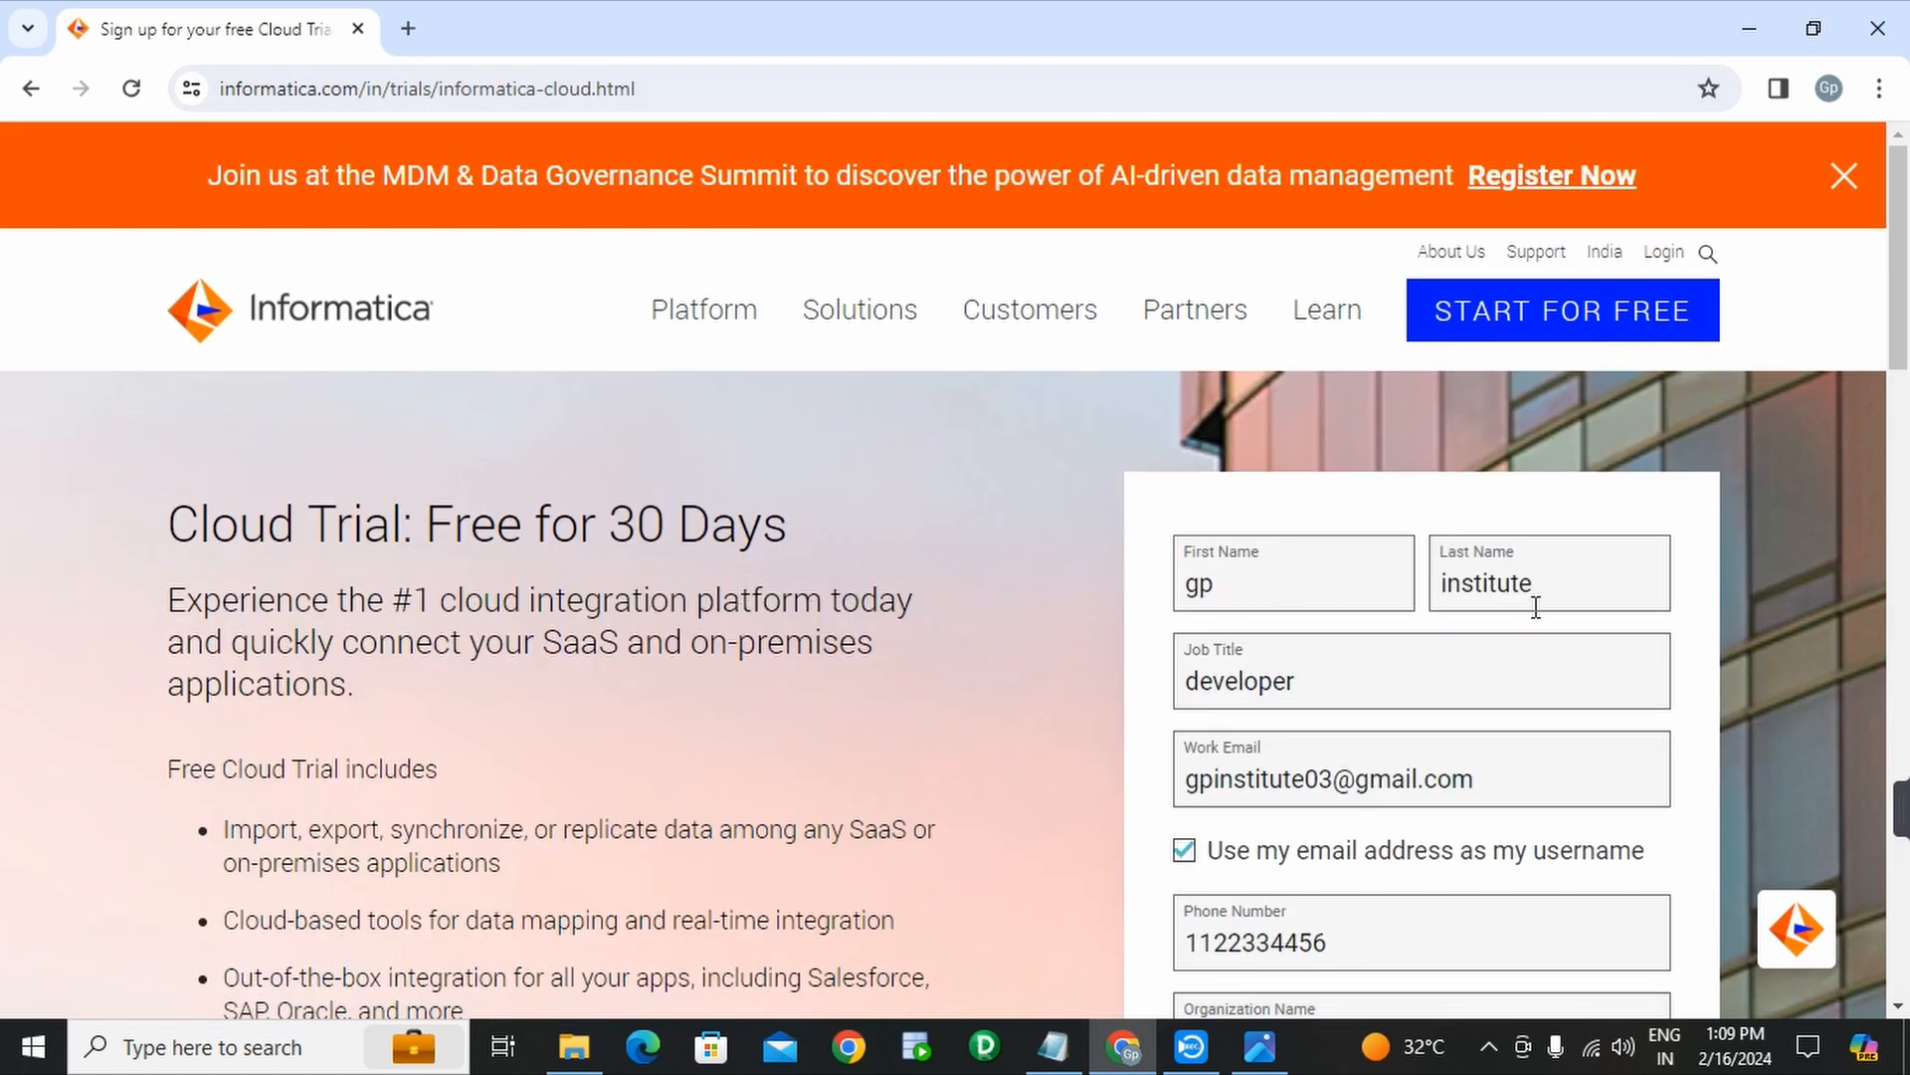
- Review the filled form, select the work email address, then submit with START YOUR FREE TRIAL
scroll(1294, 636, "down", 2)
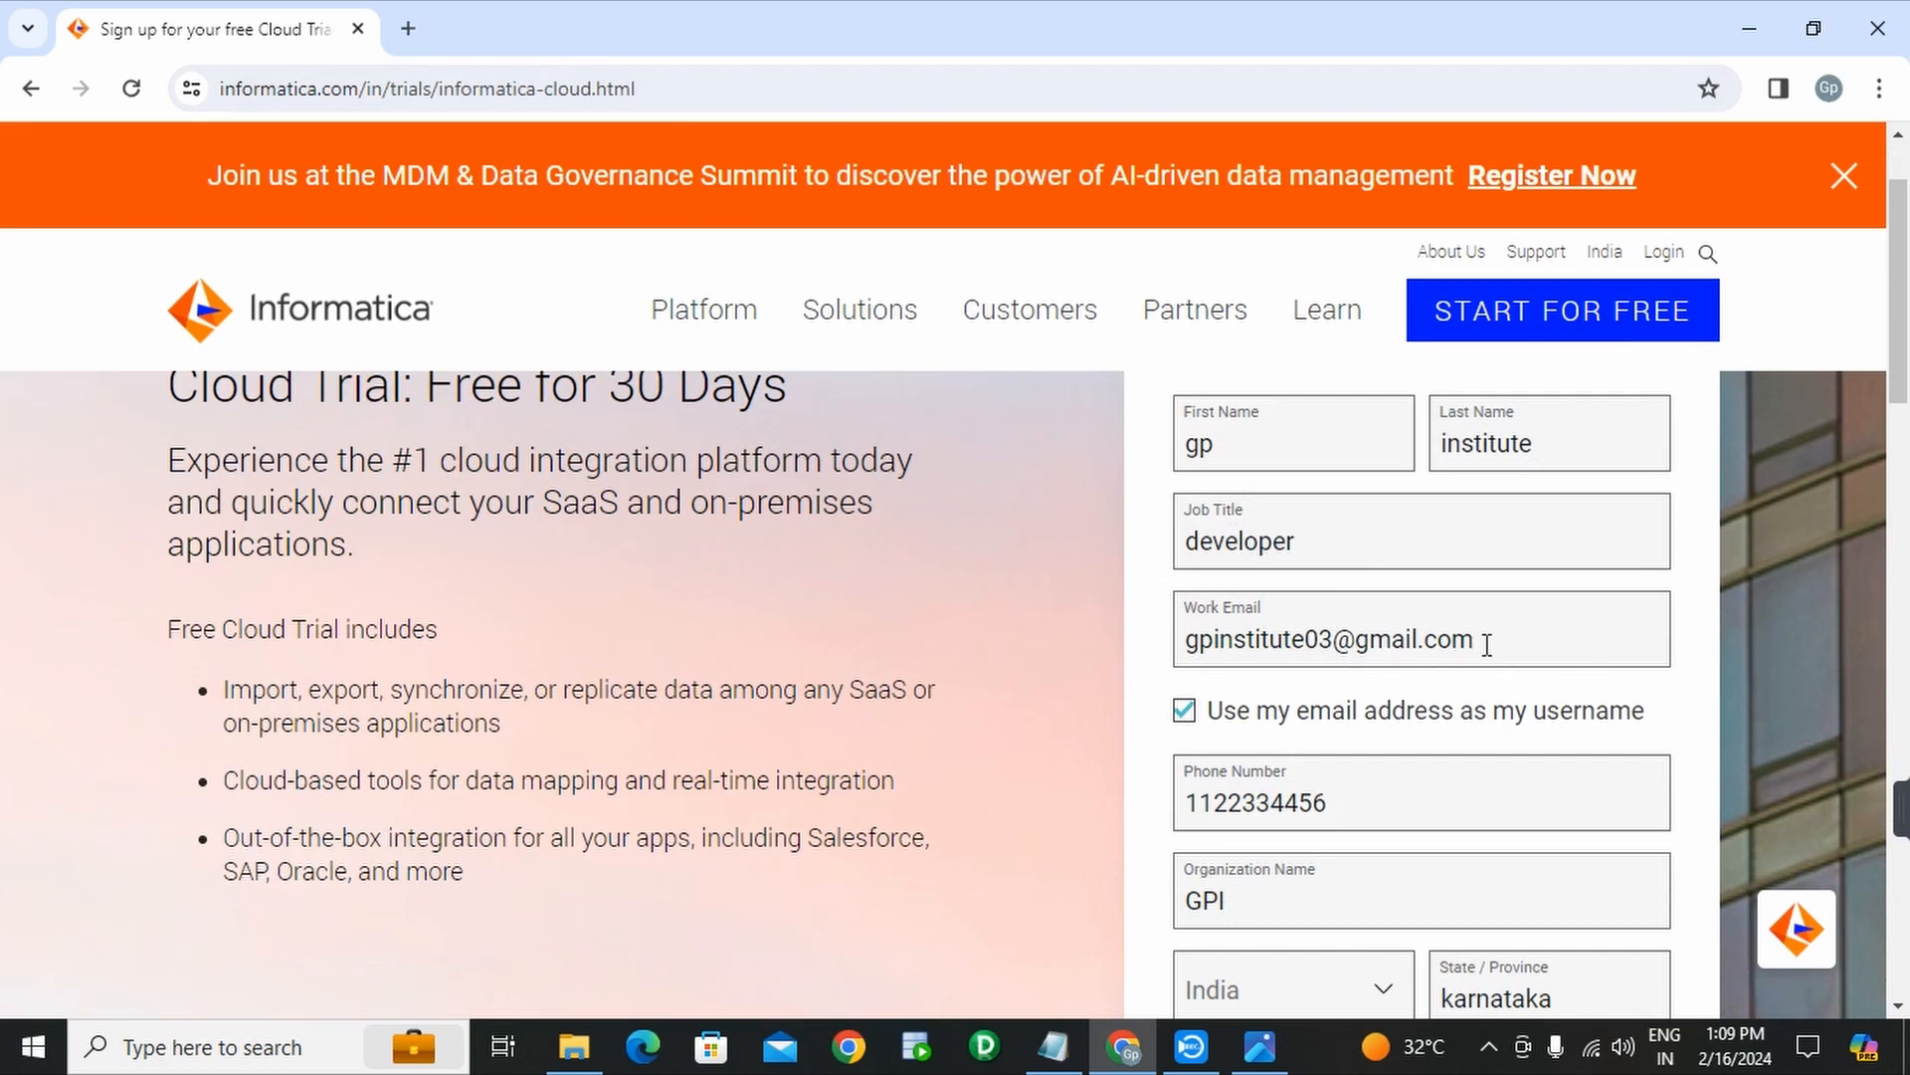
scroll(1473, 627, "down", 2)
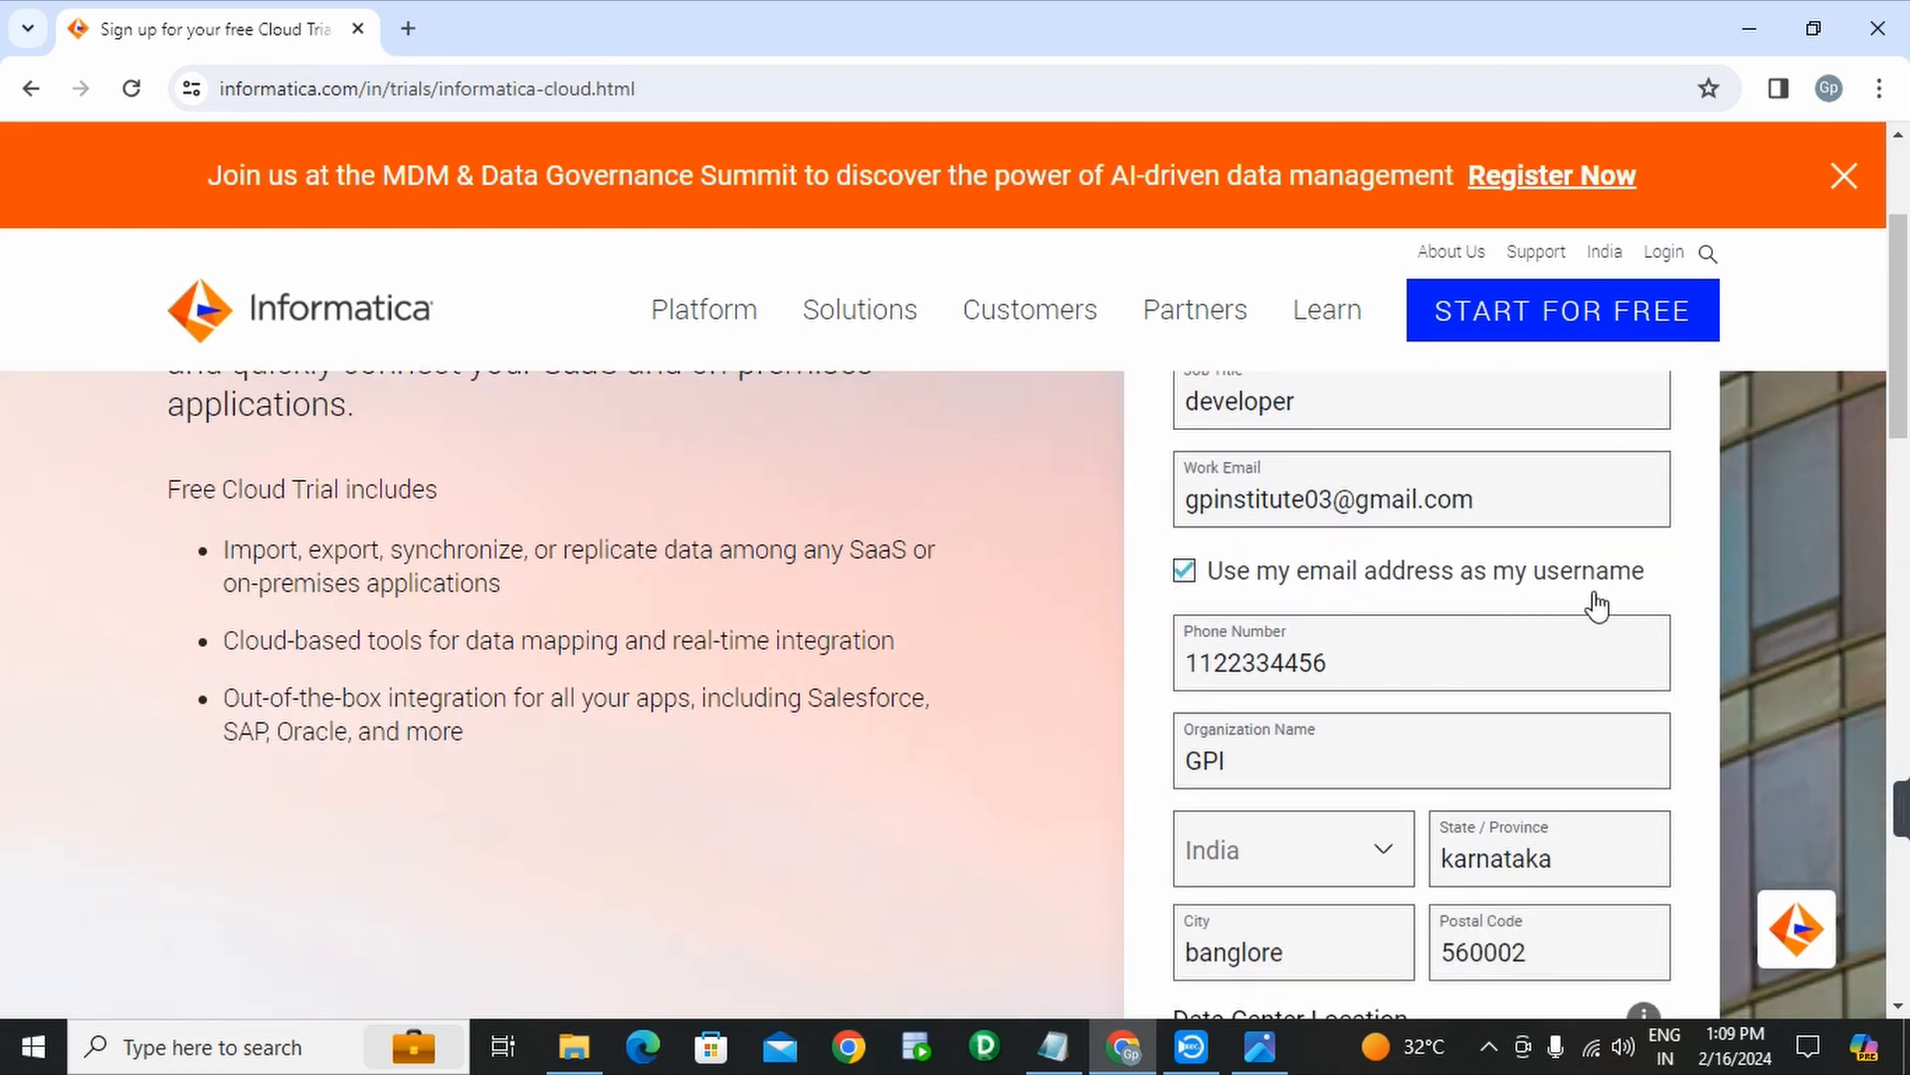
scroll(1508, 595, "down", 1)
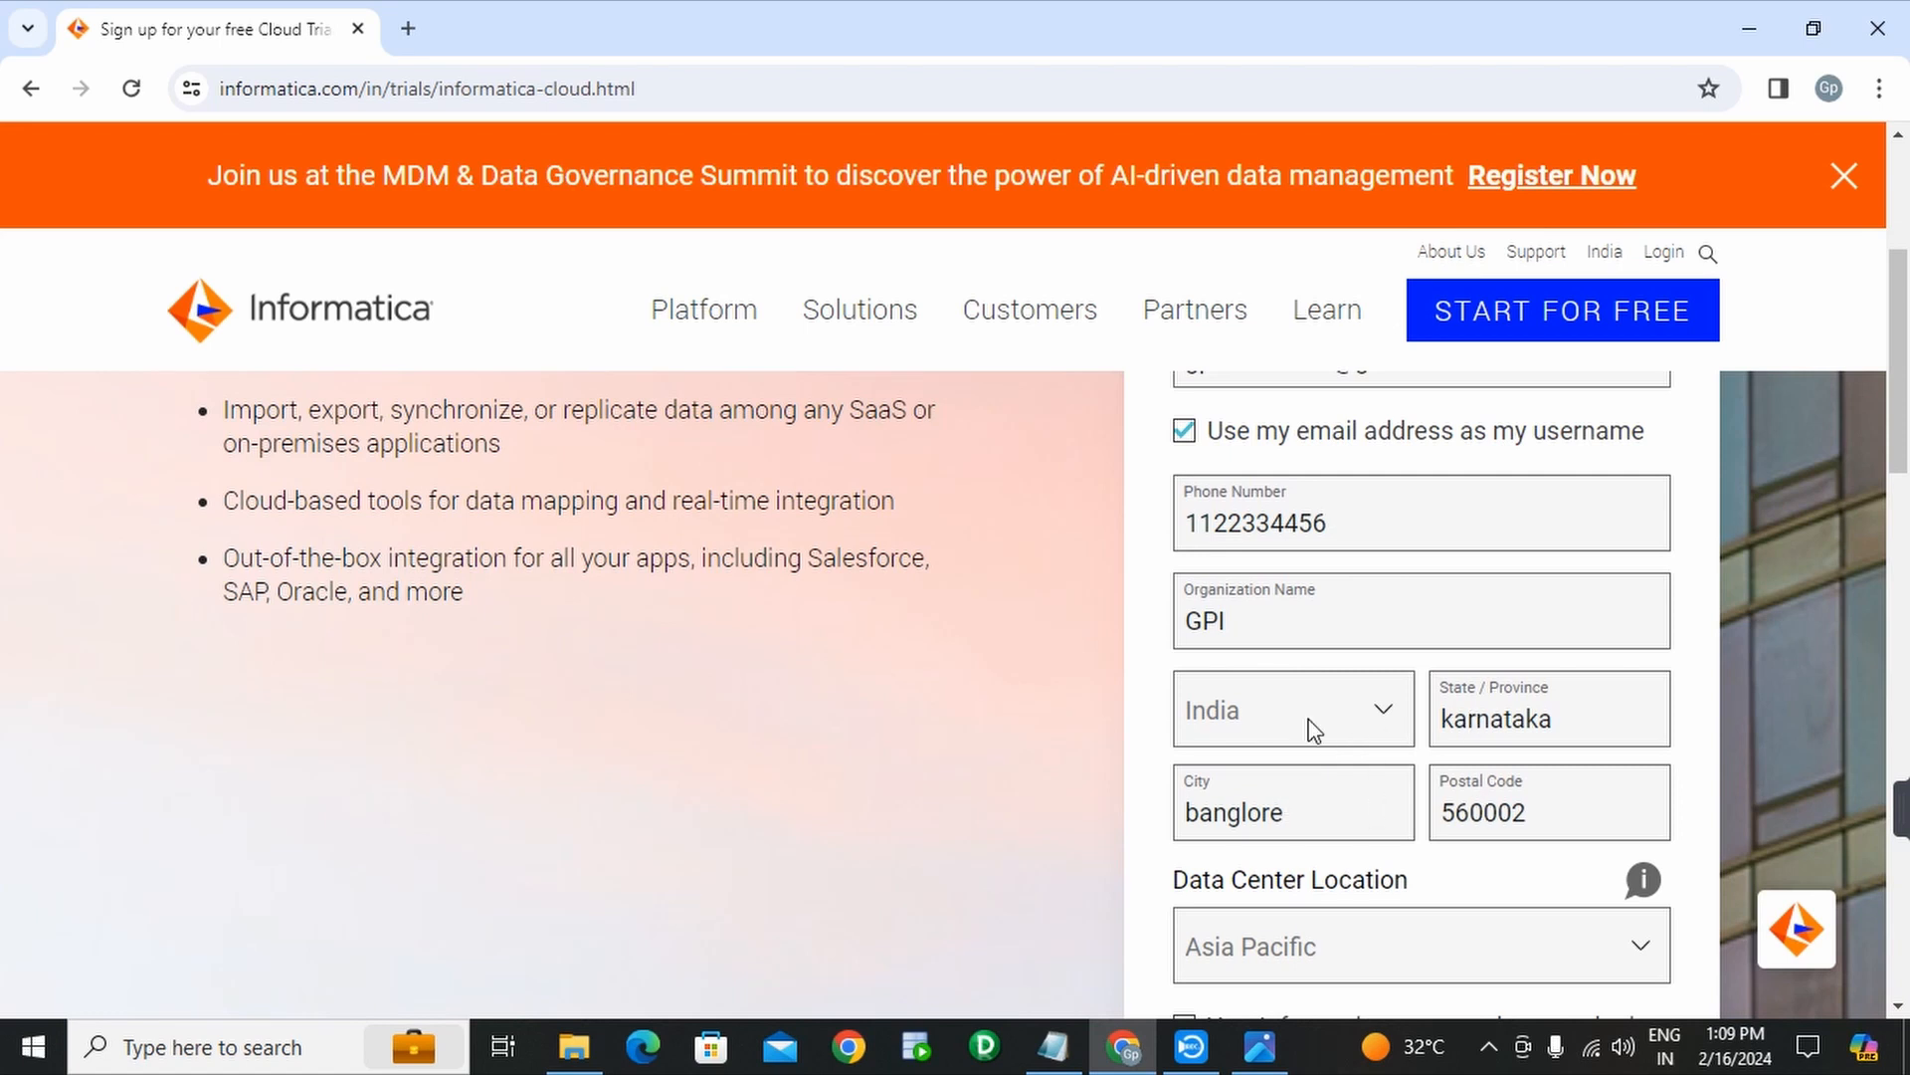
scroll(1463, 806, "up", 3)
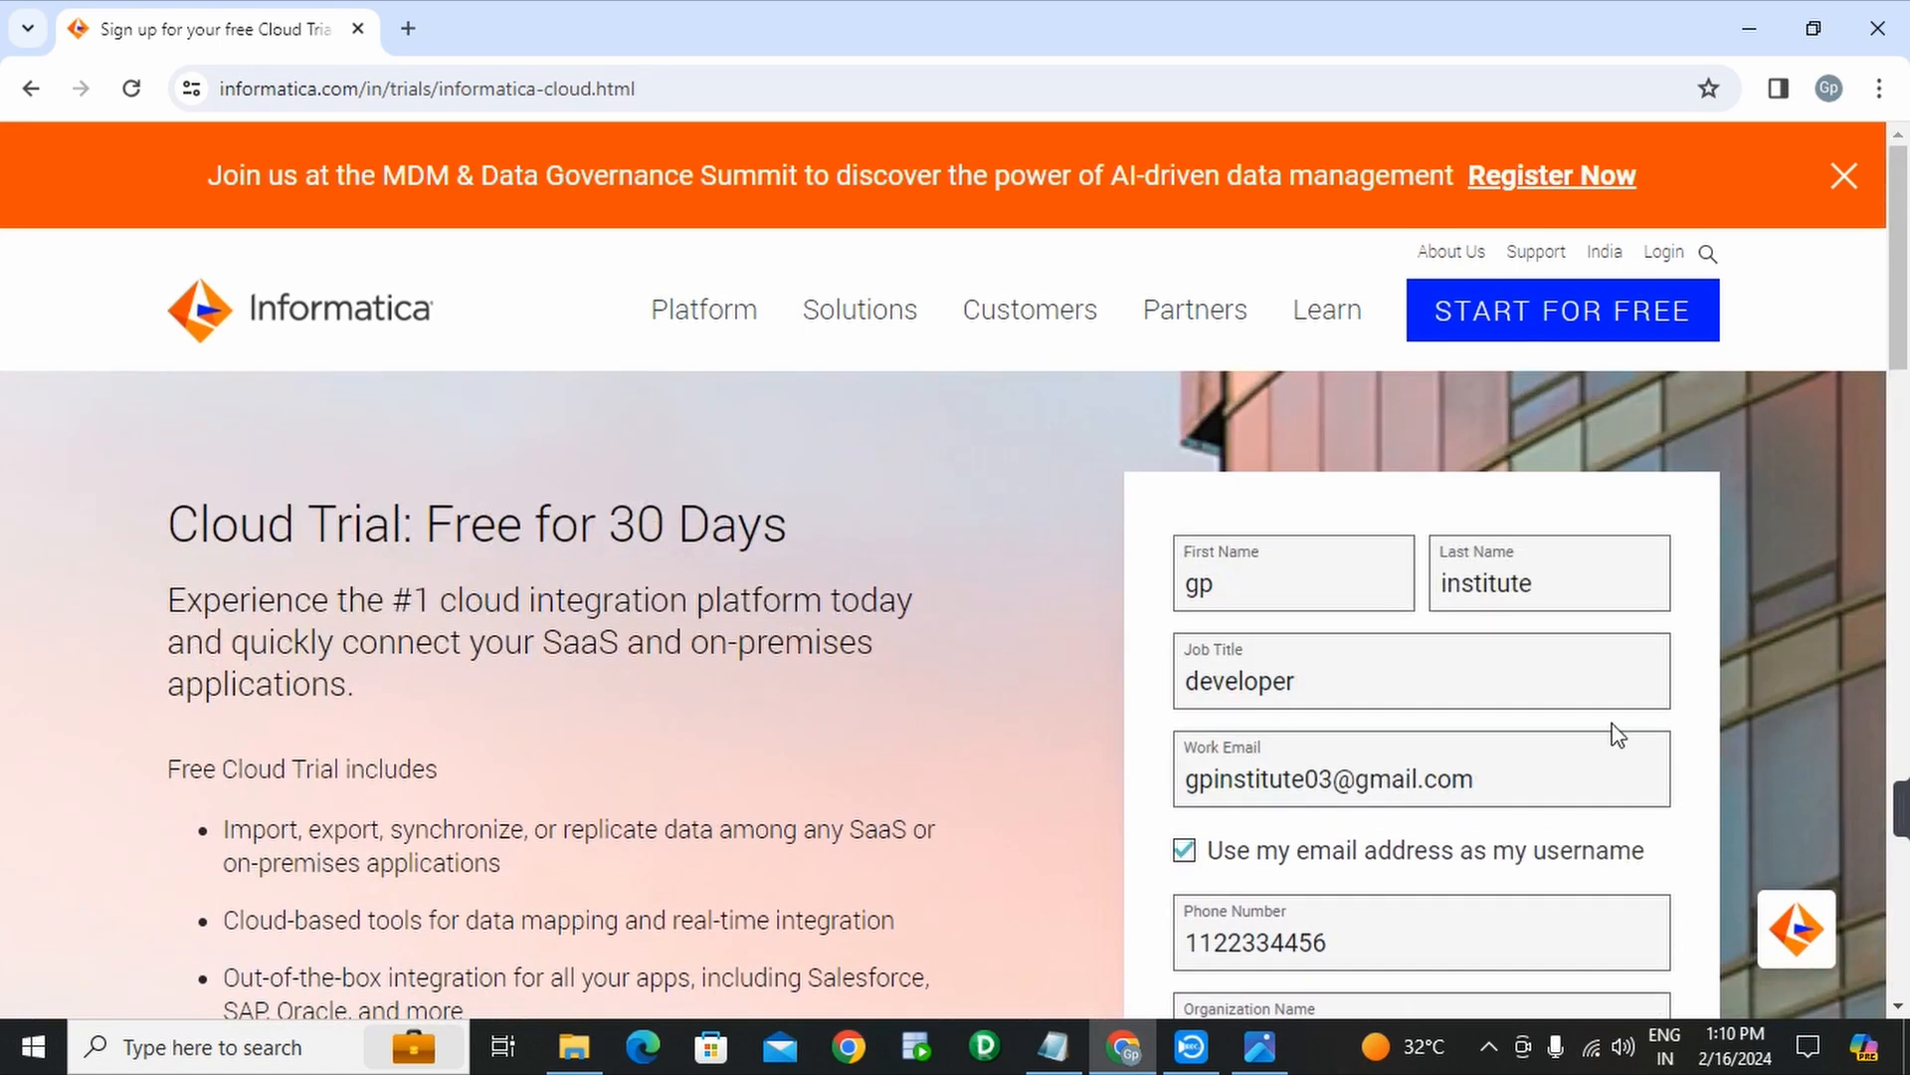
scroll(1617, 733, "down", 6)
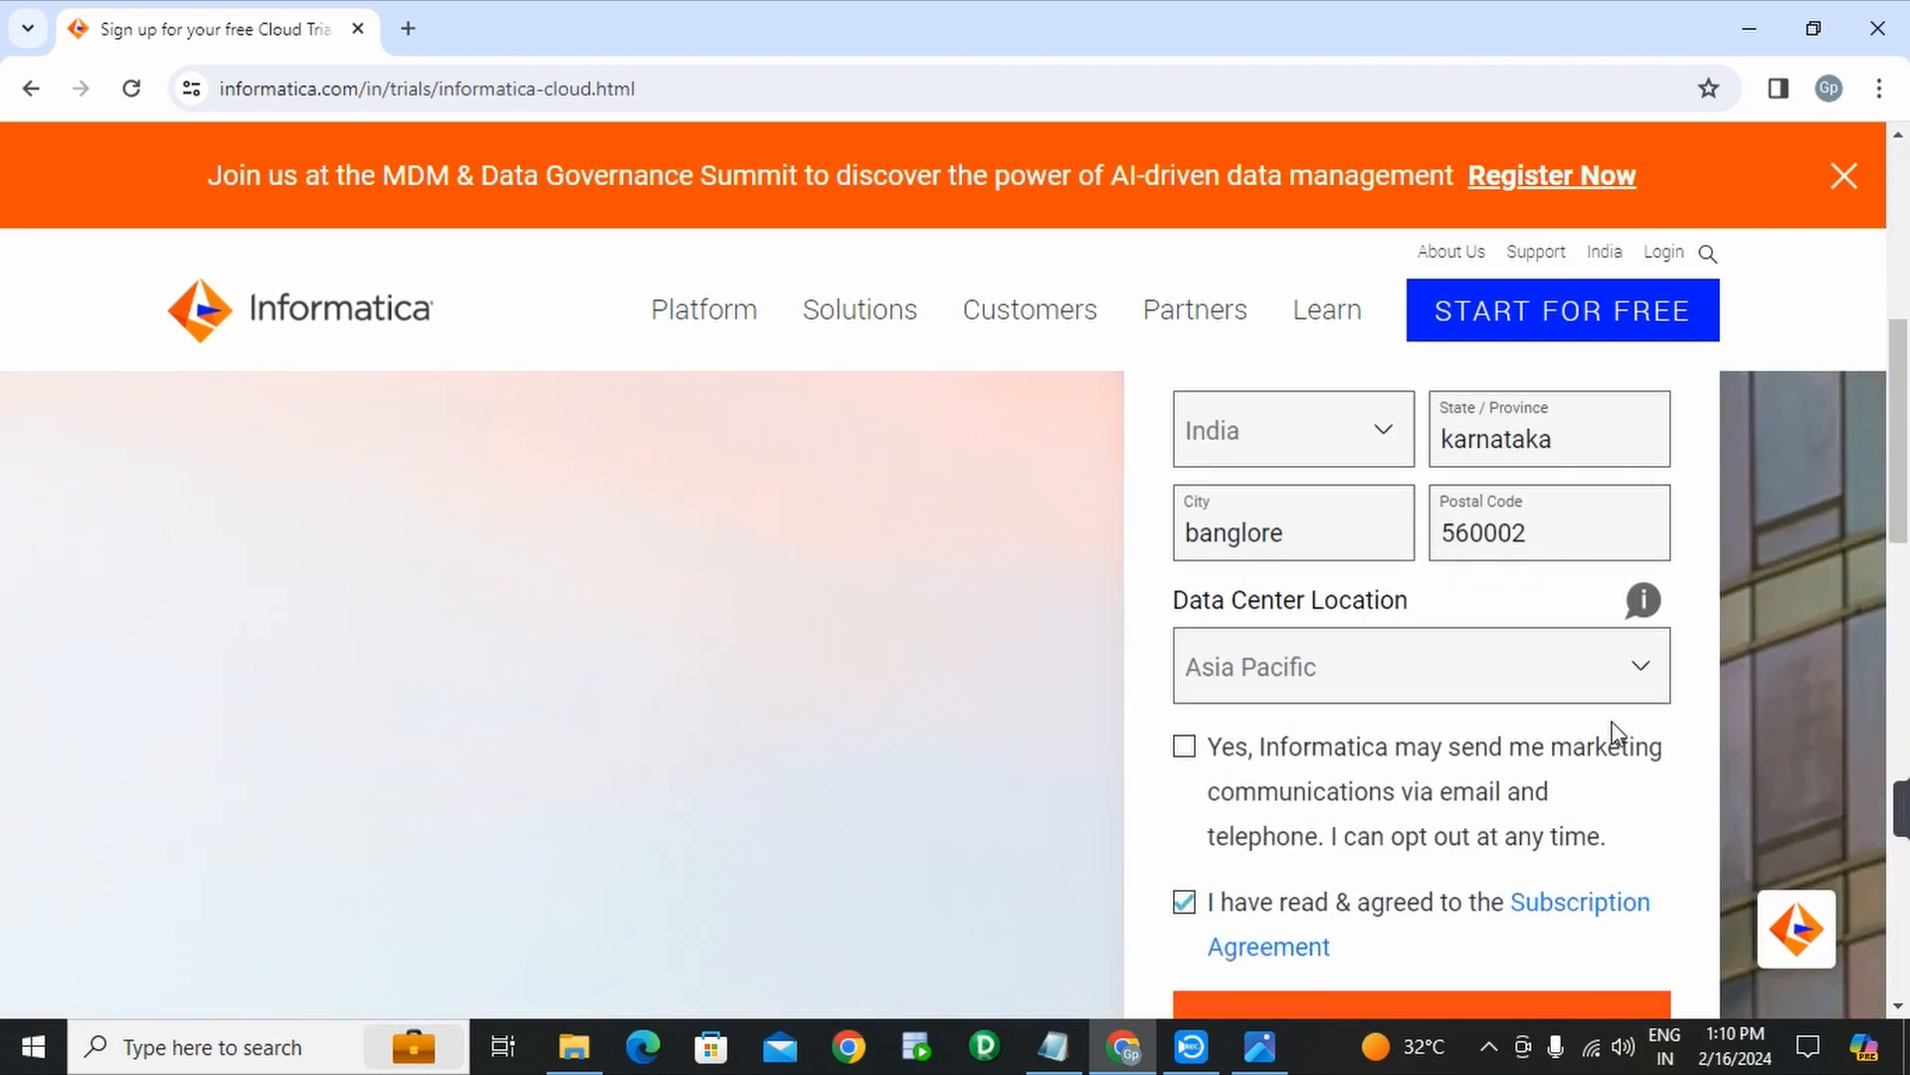
scroll(1614, 734, "up", 6)
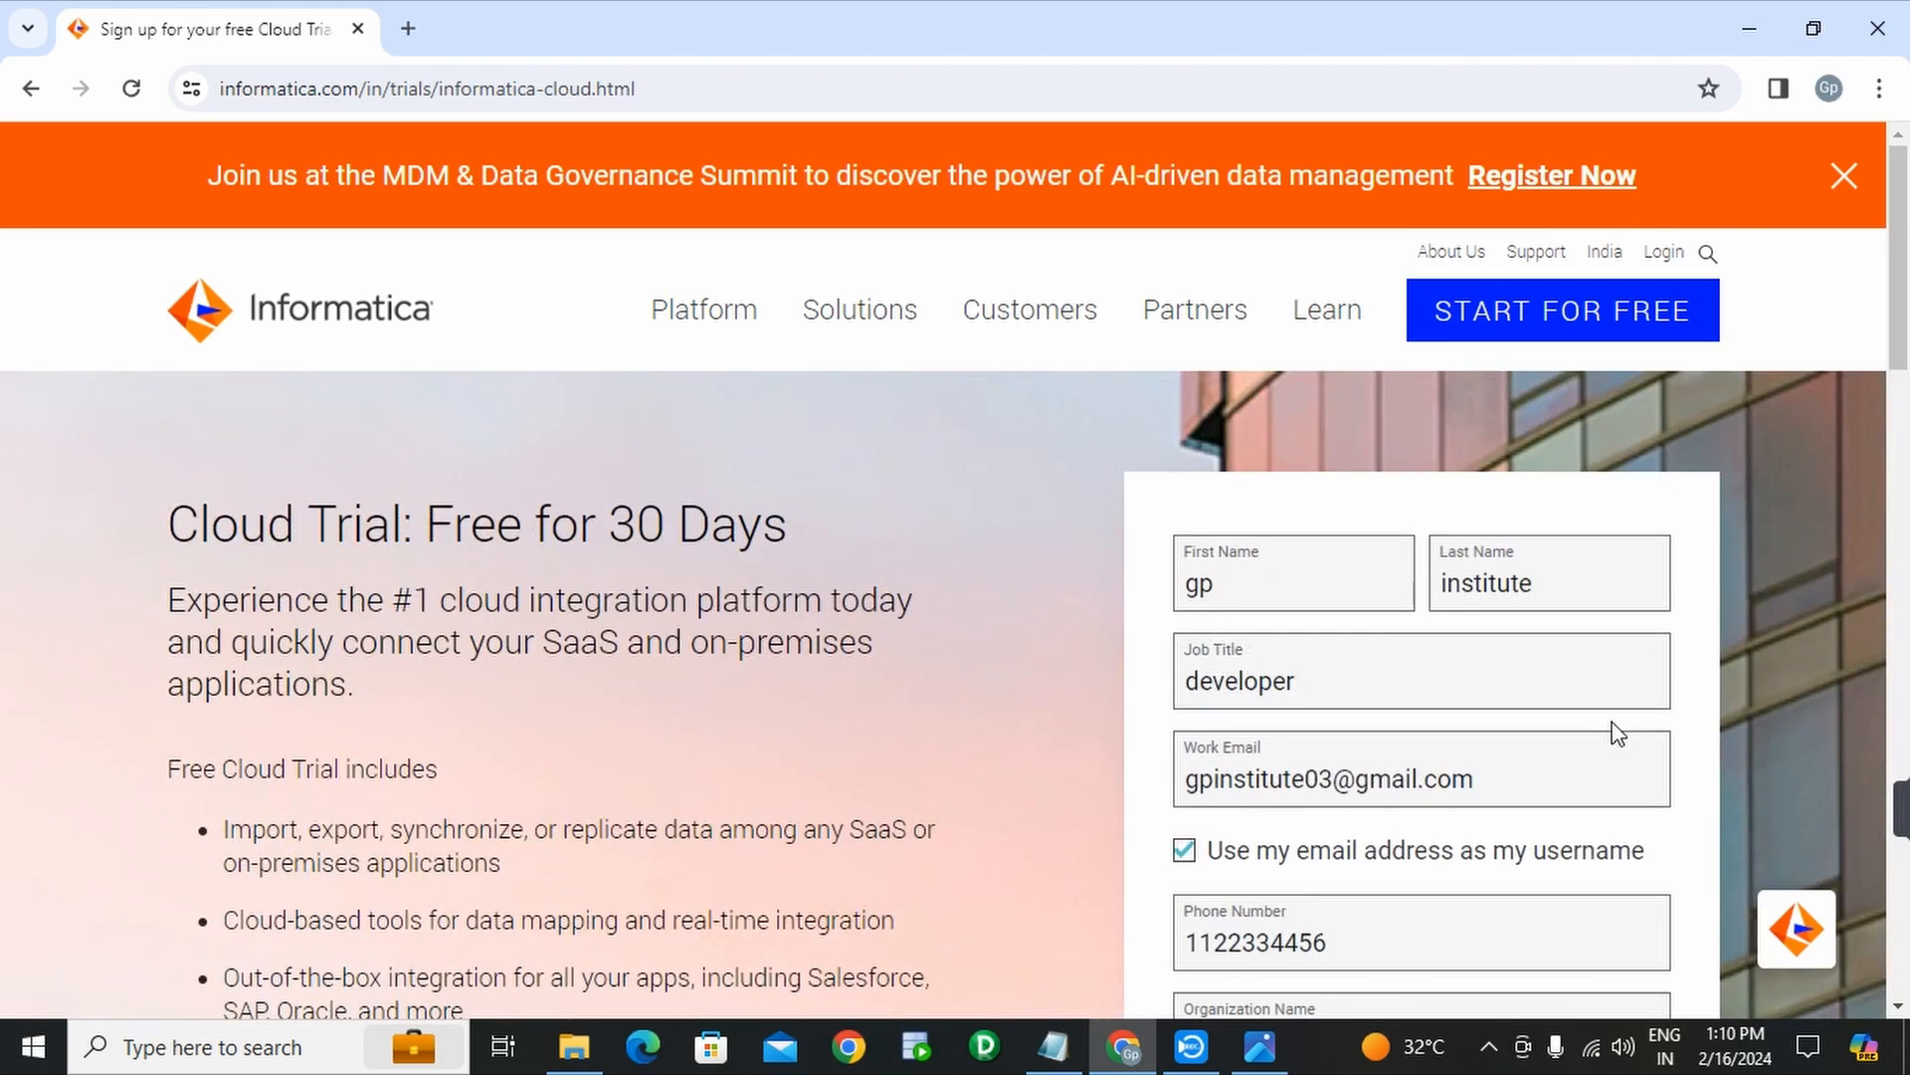
left_click_drag(1532, 787, 1190, 783)
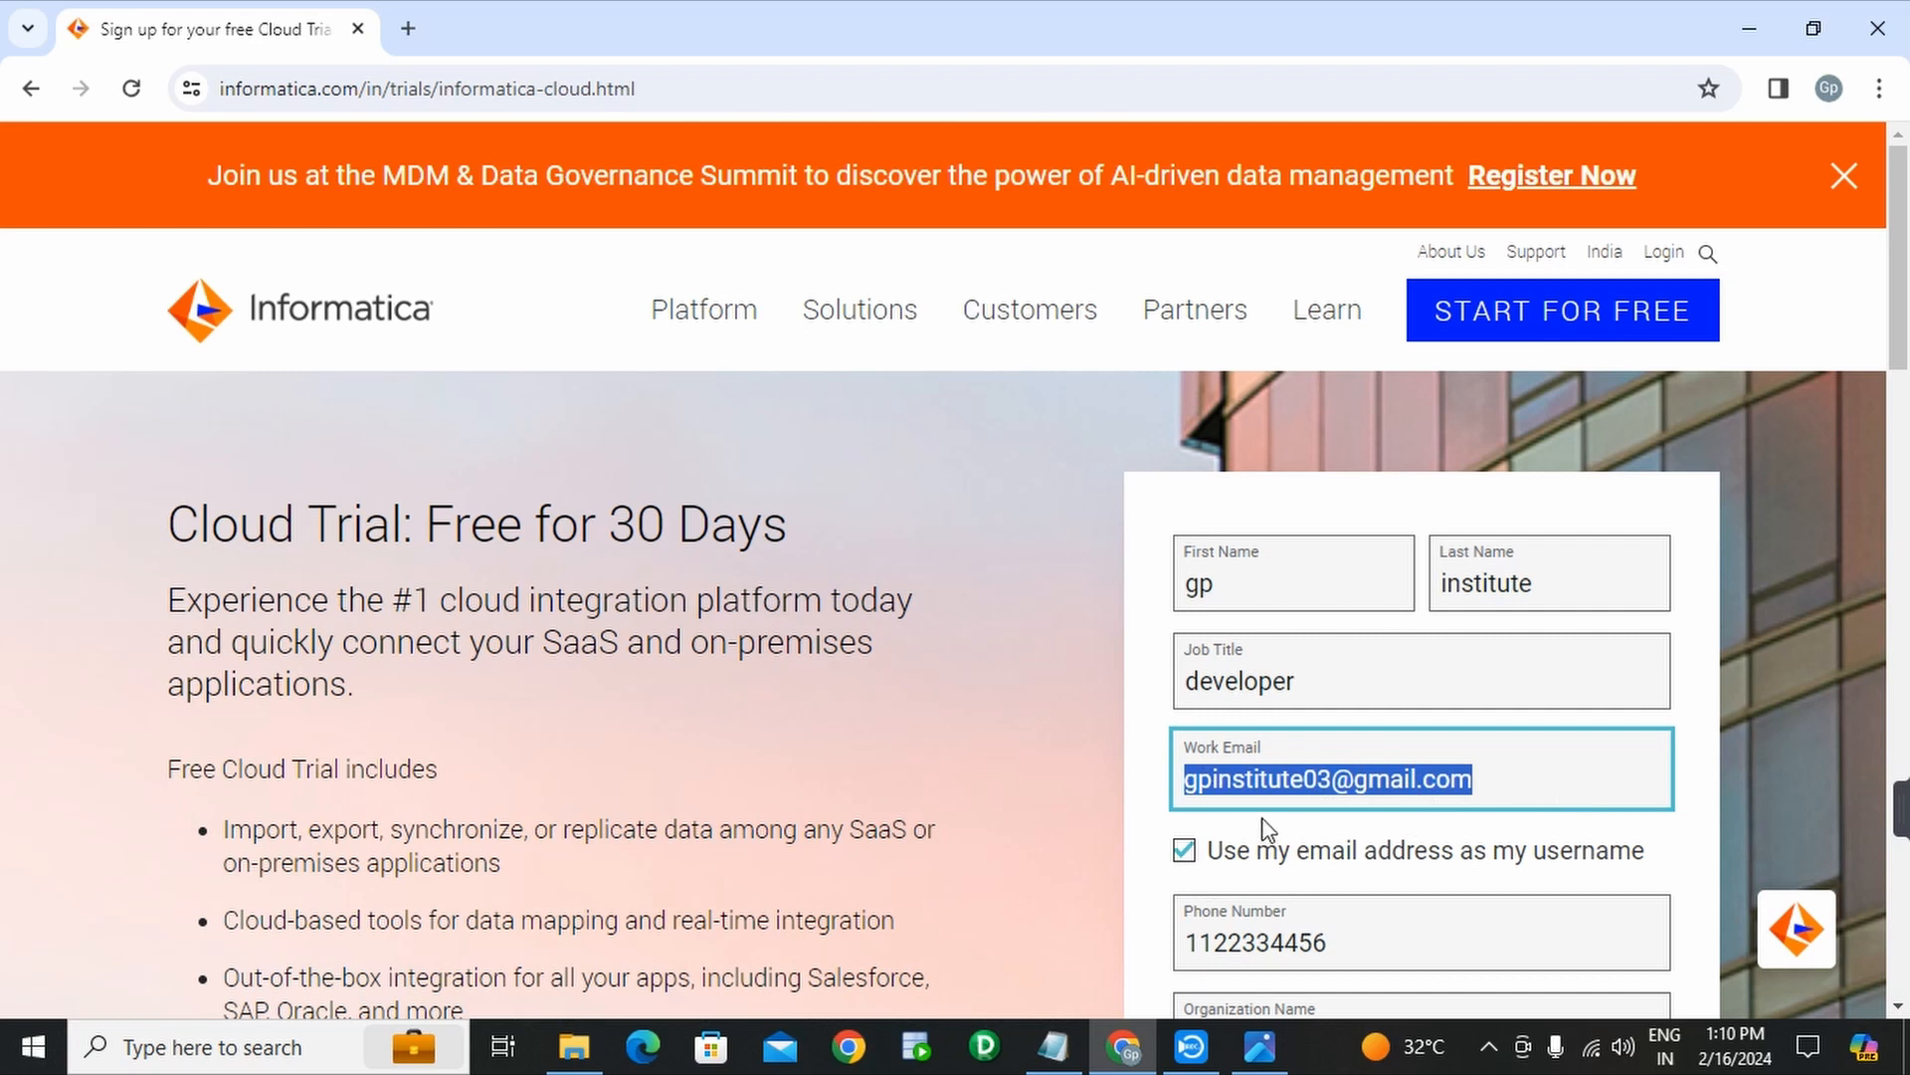
scroll(1376, 804, "down", 9)
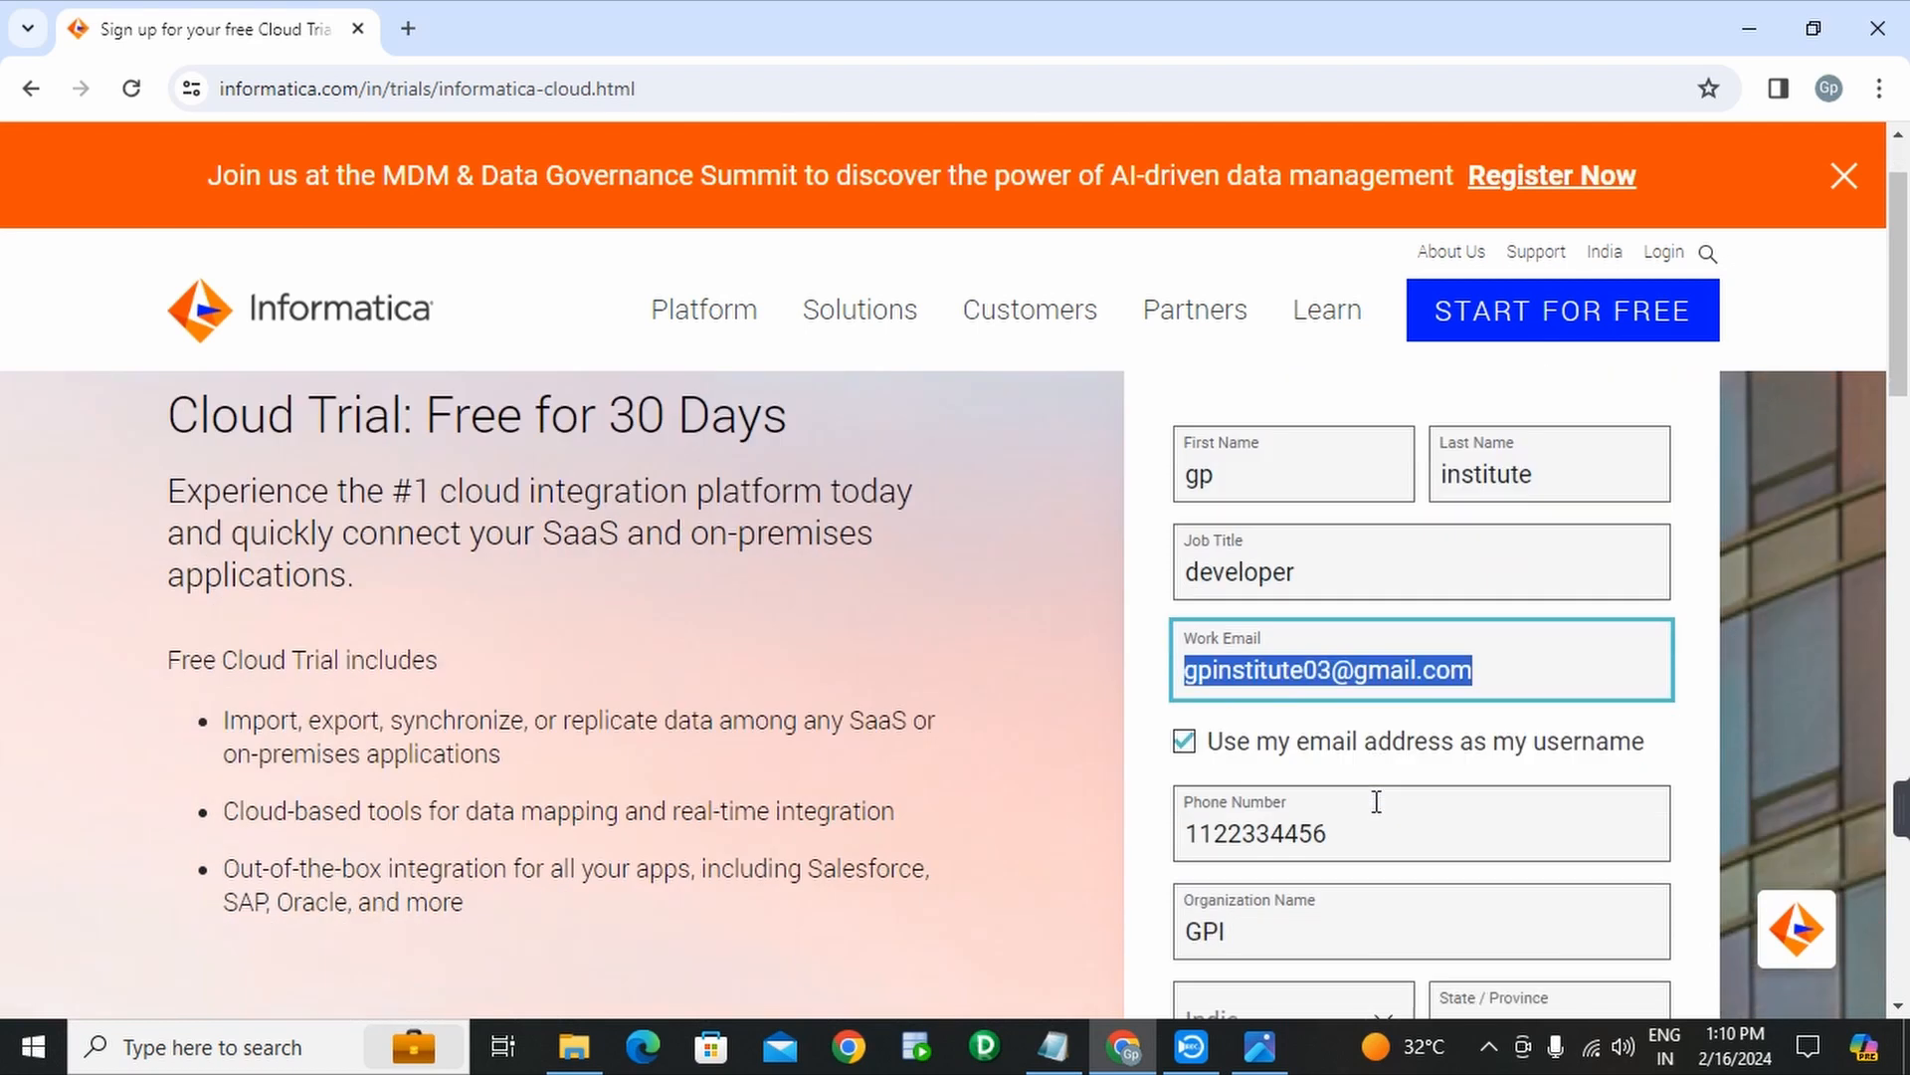
scroll(1376, 813, "down", 1)
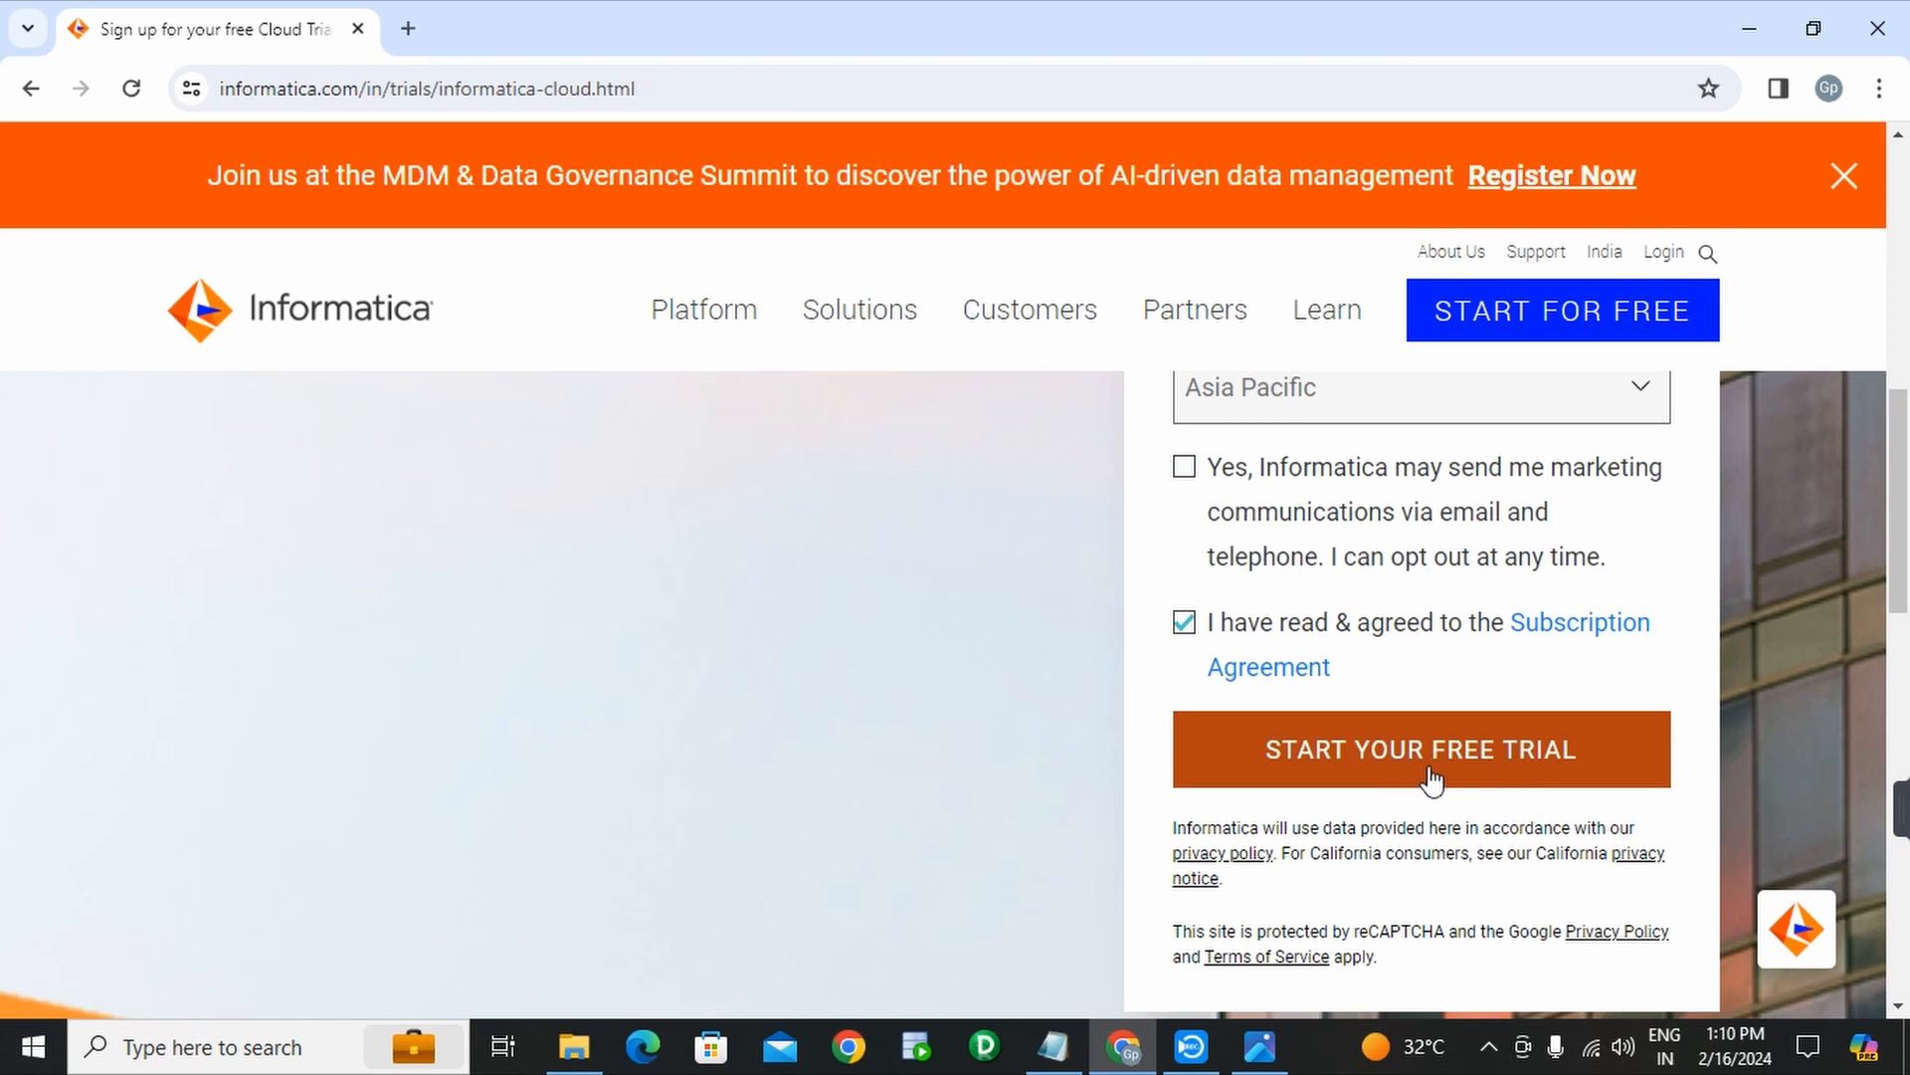
left_click(1431, 776)
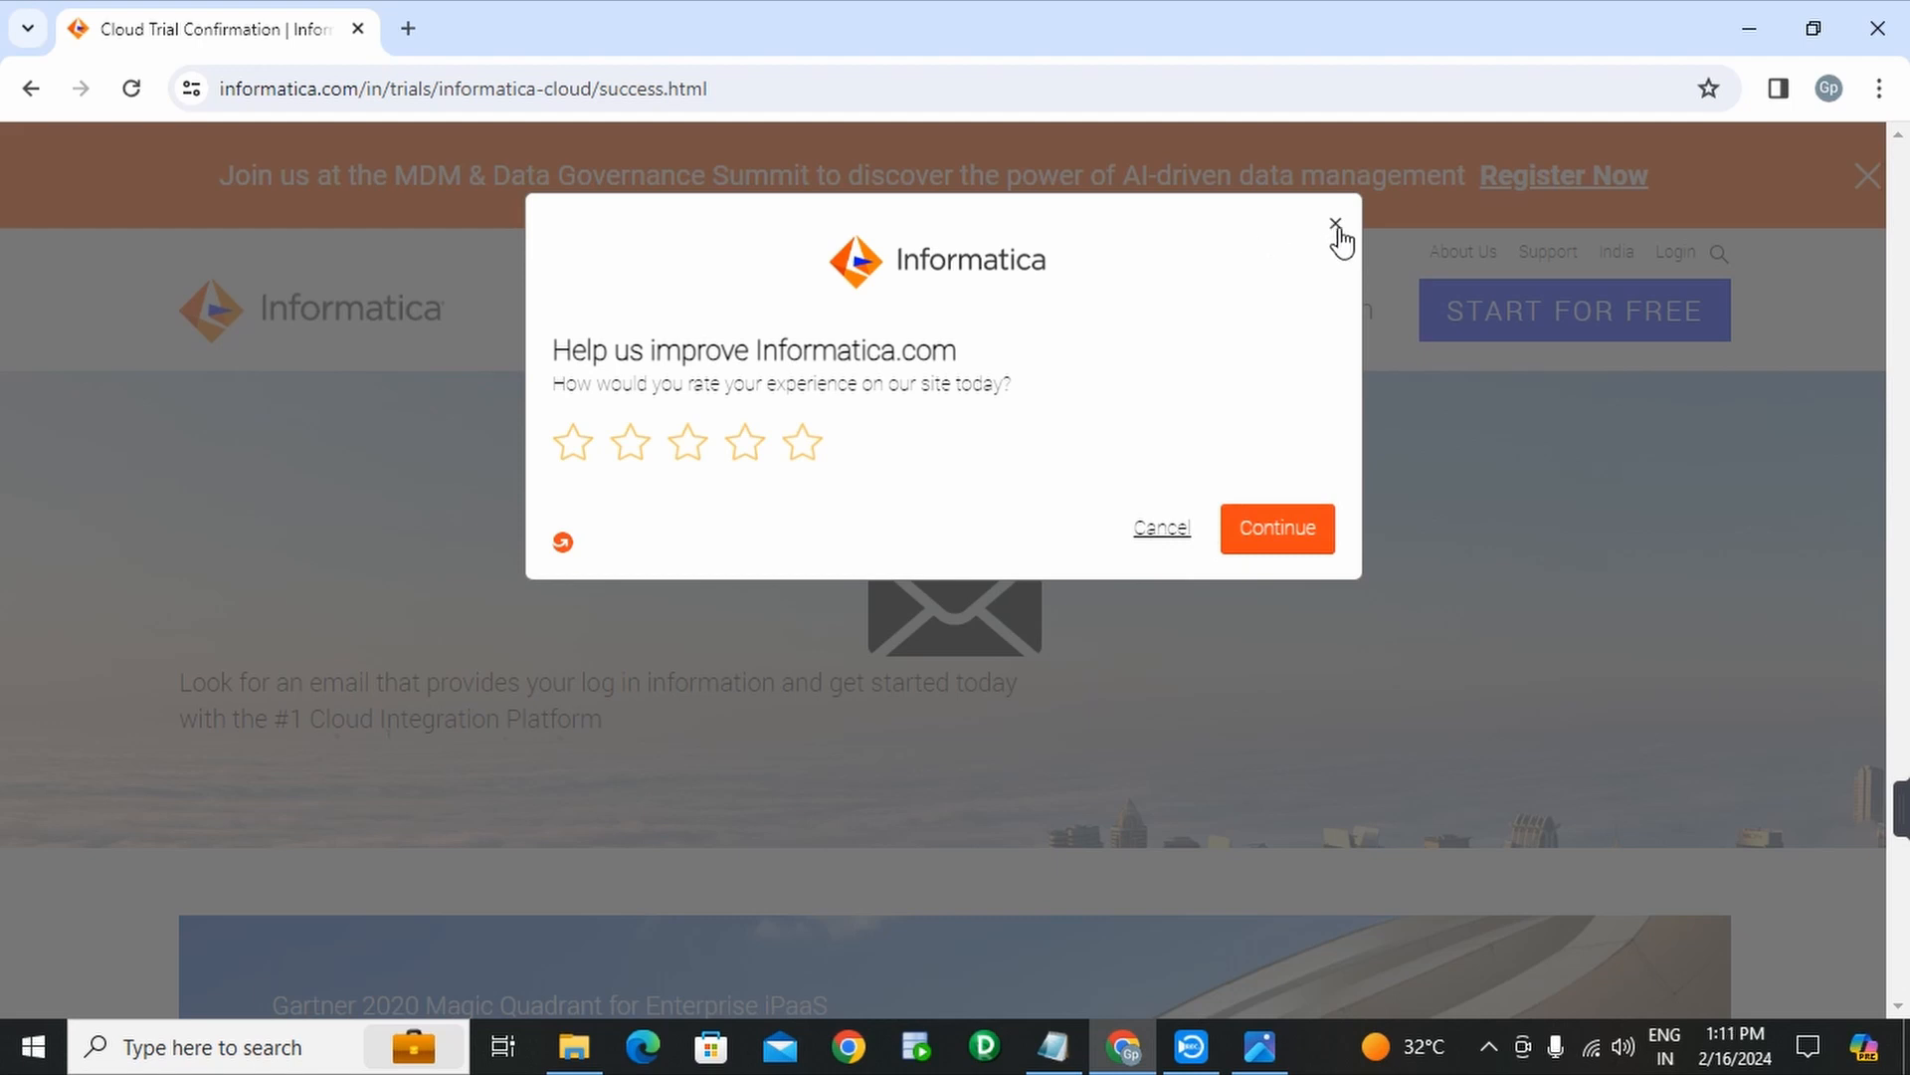
- Close the 'Help us improve' feedback survey on the confirmation page
left_click(1337, 229)
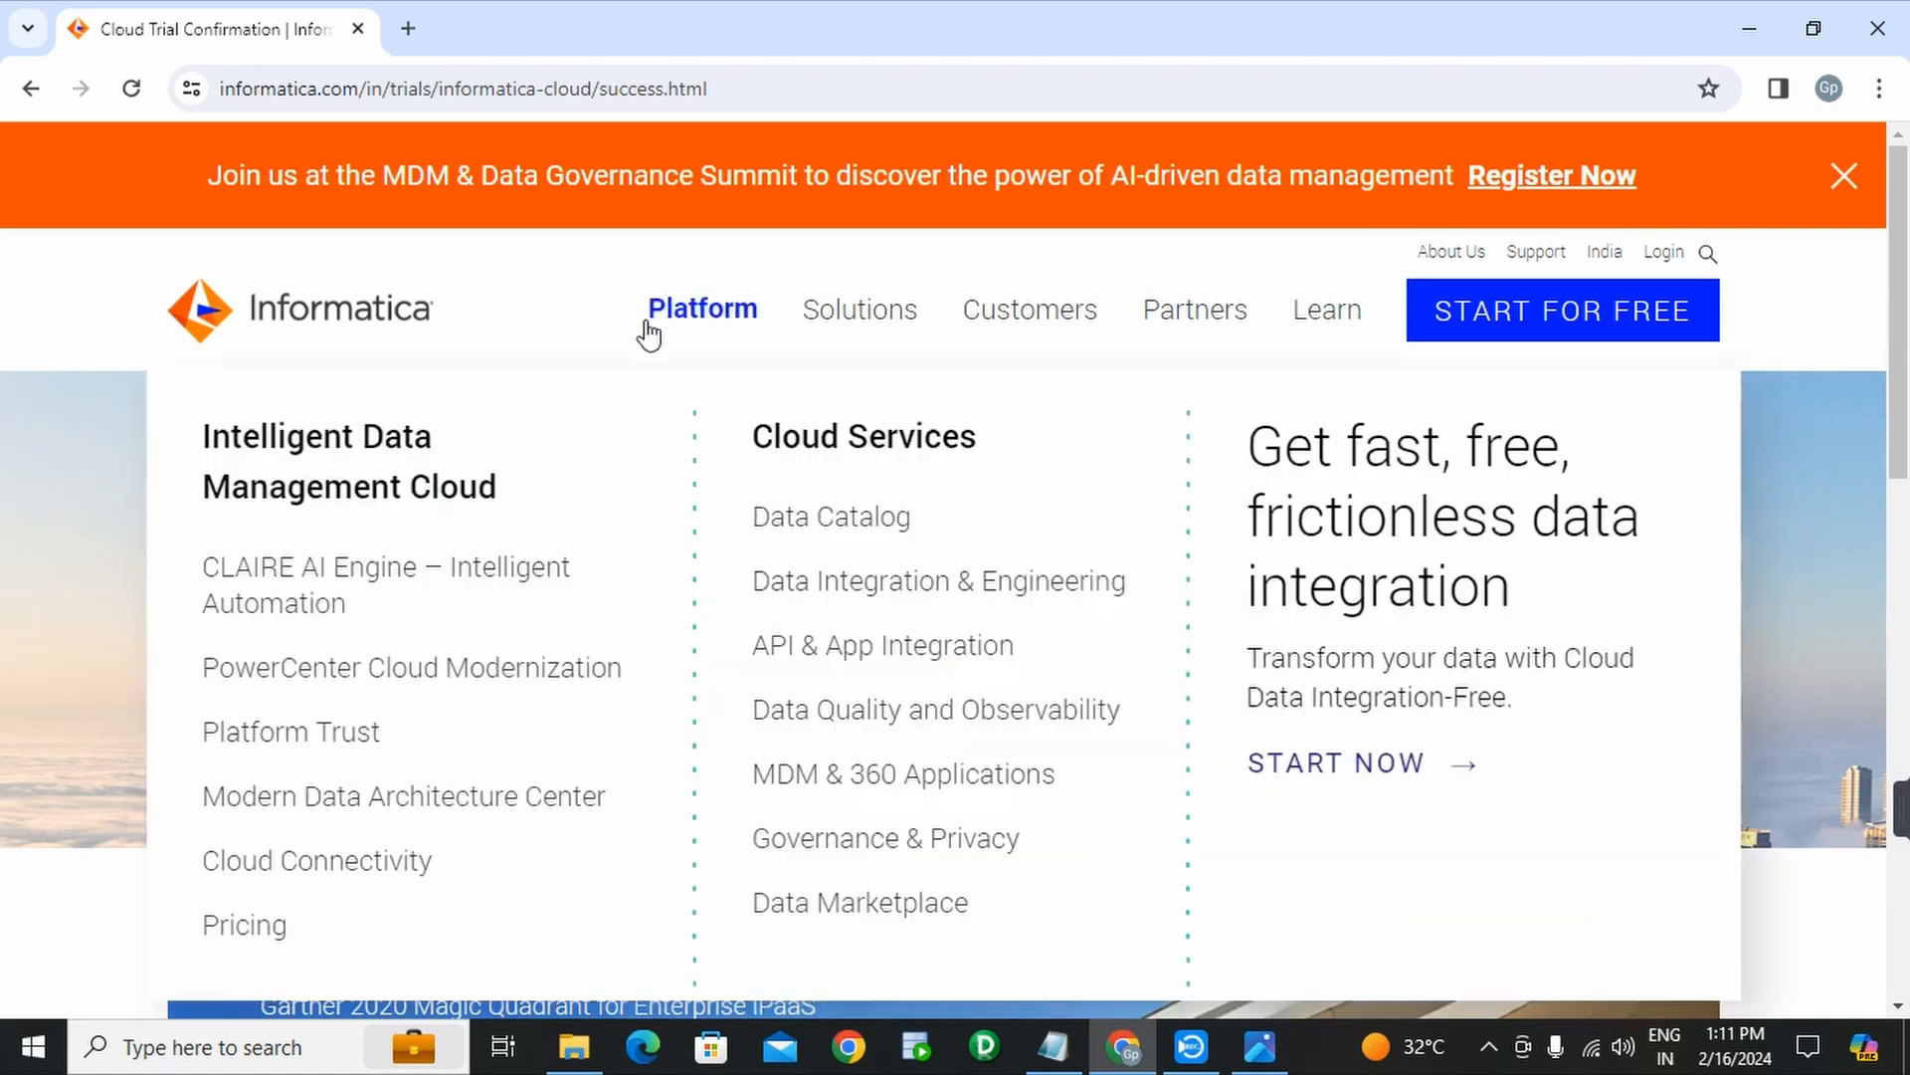
mouse_move(947, 336)
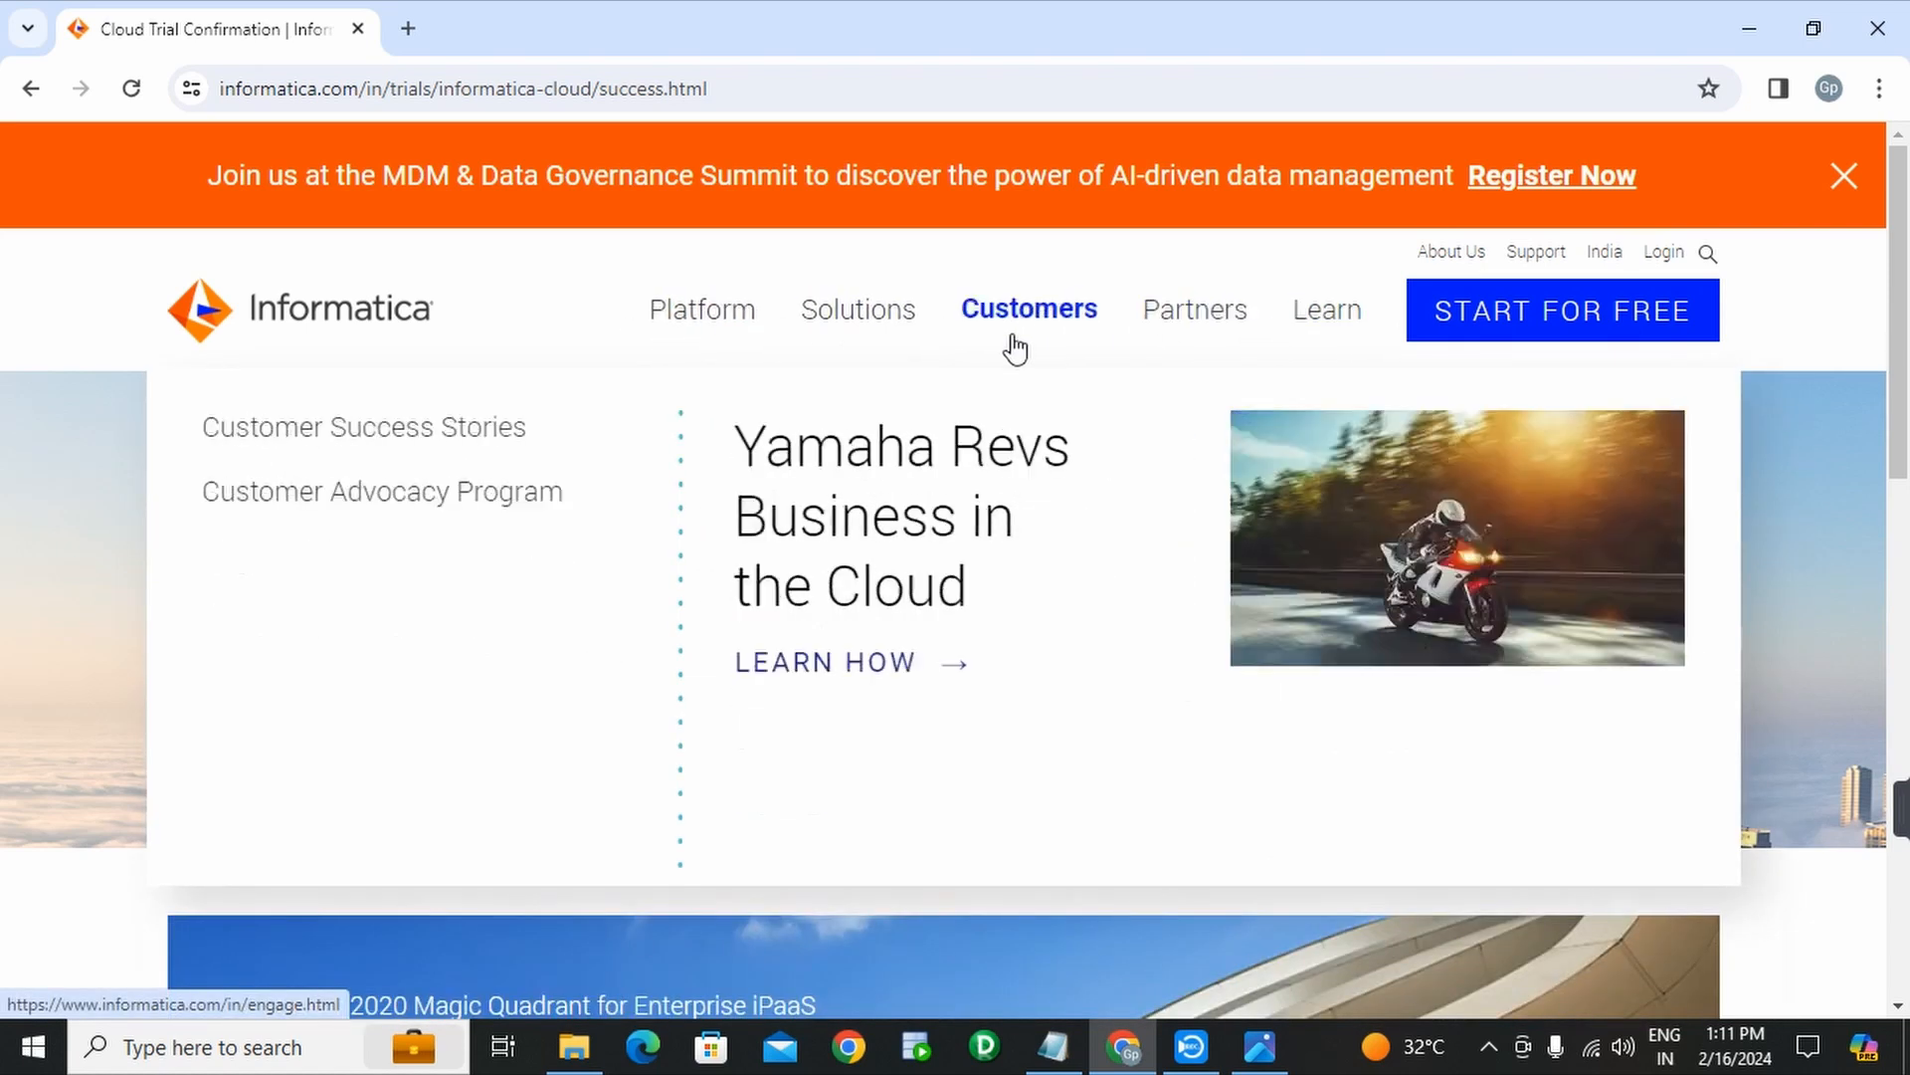
mouse_move(1274, 336)
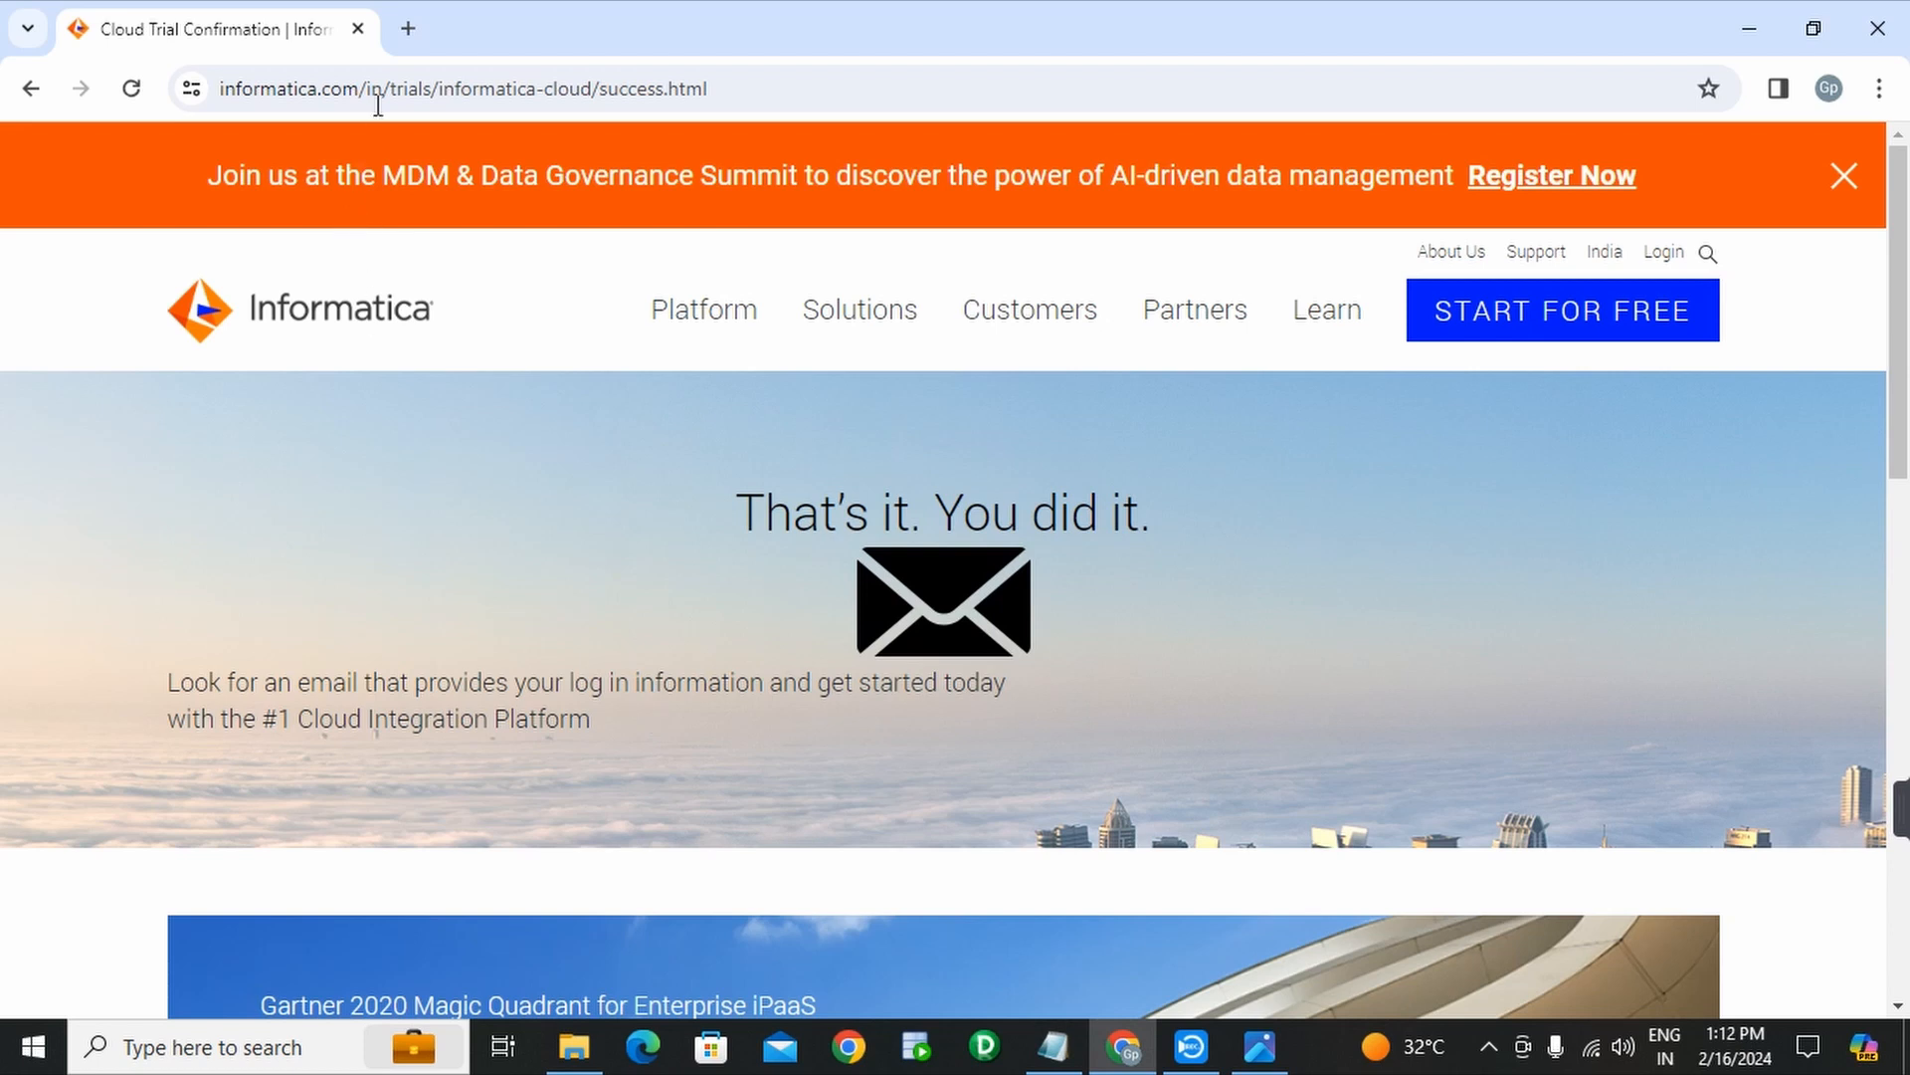
- Open Gmail in a new tab by searching Google for 'gmail'
left_click(409, 30)
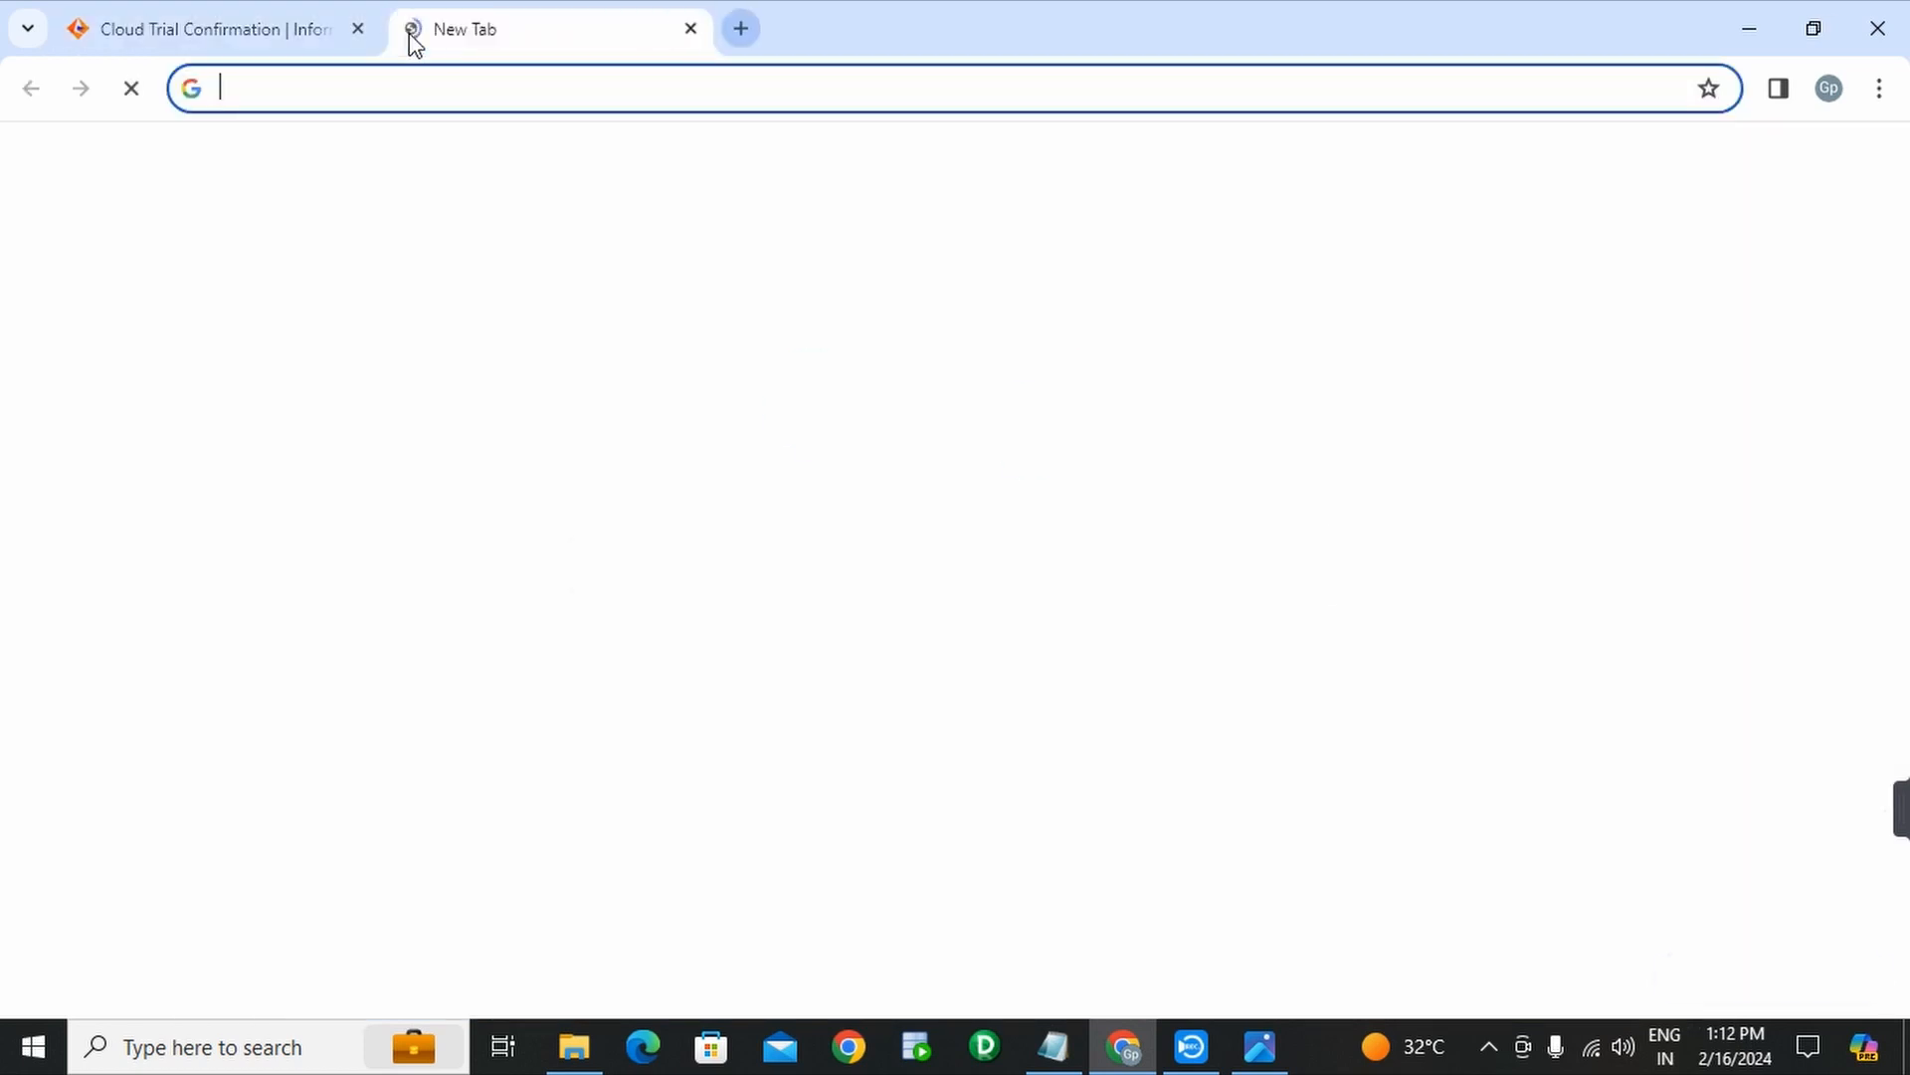
left_click(933, 555)
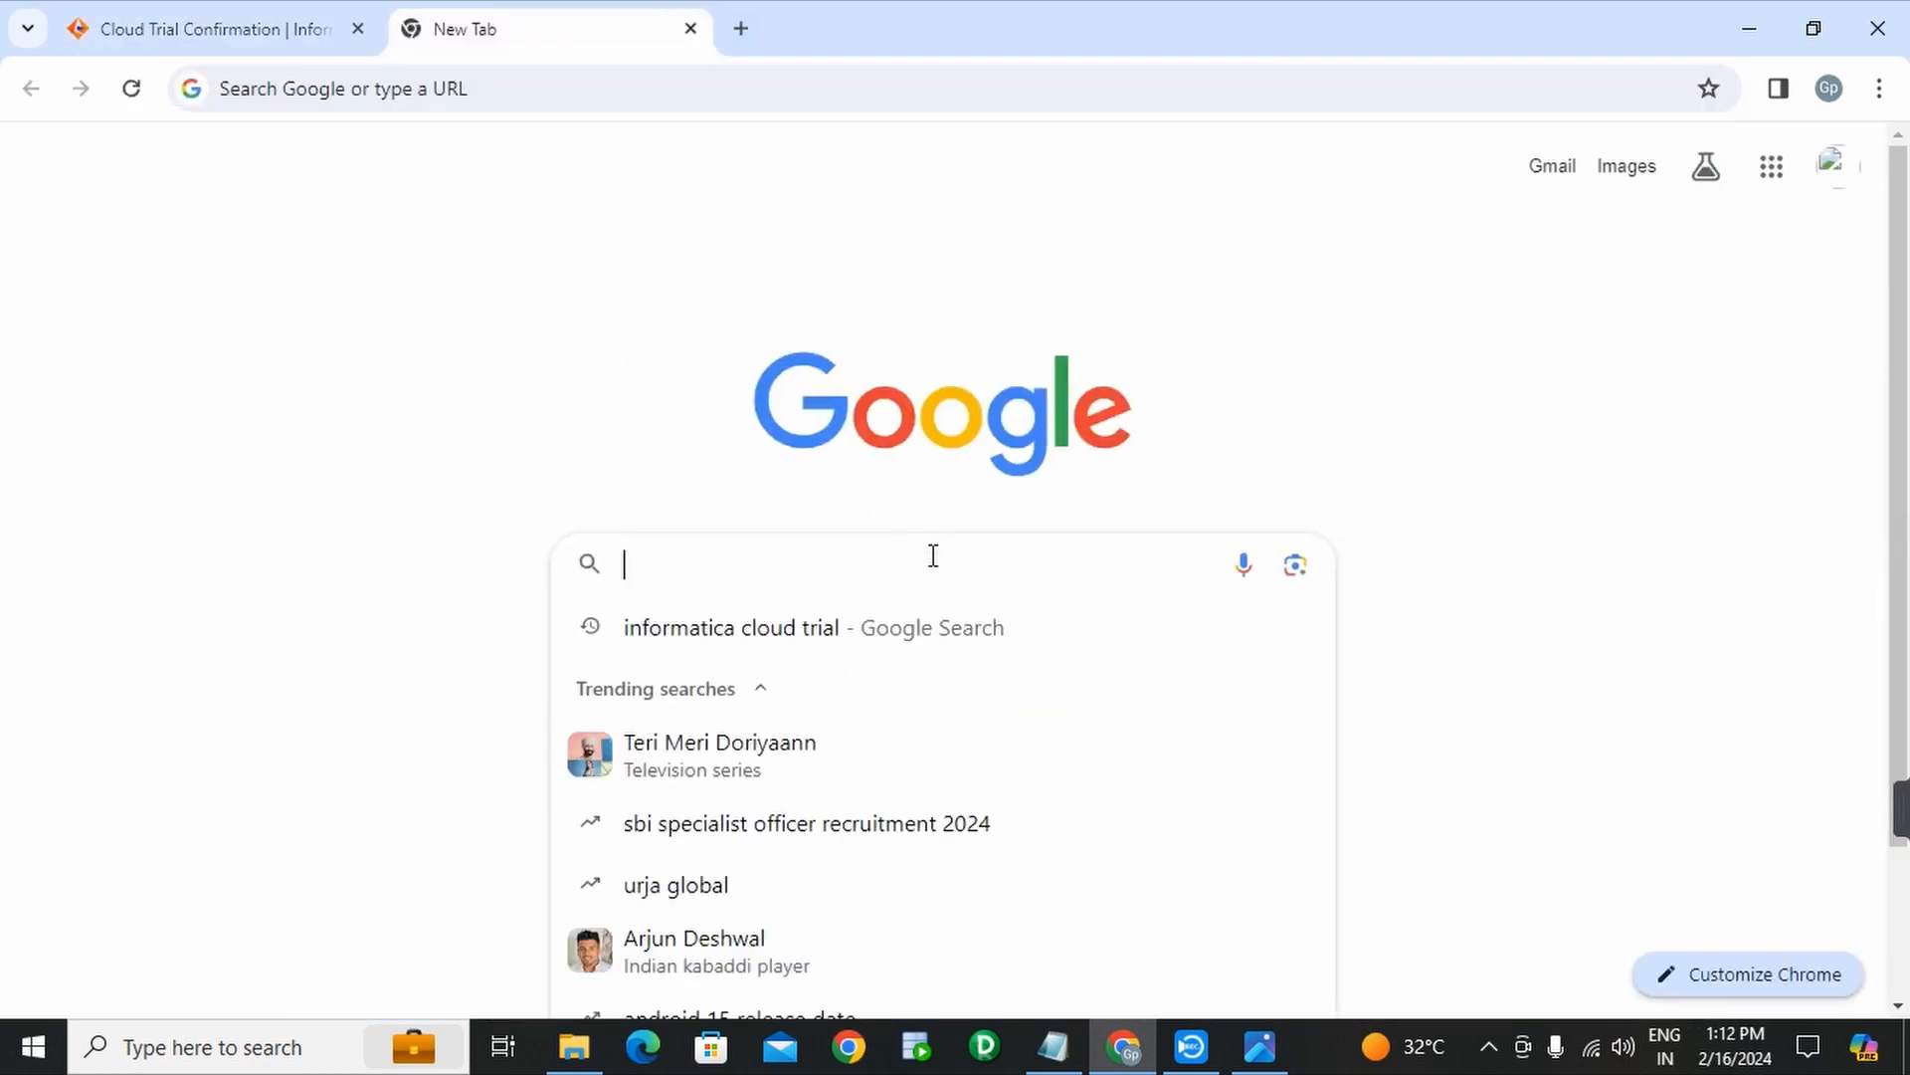
type("gmail")
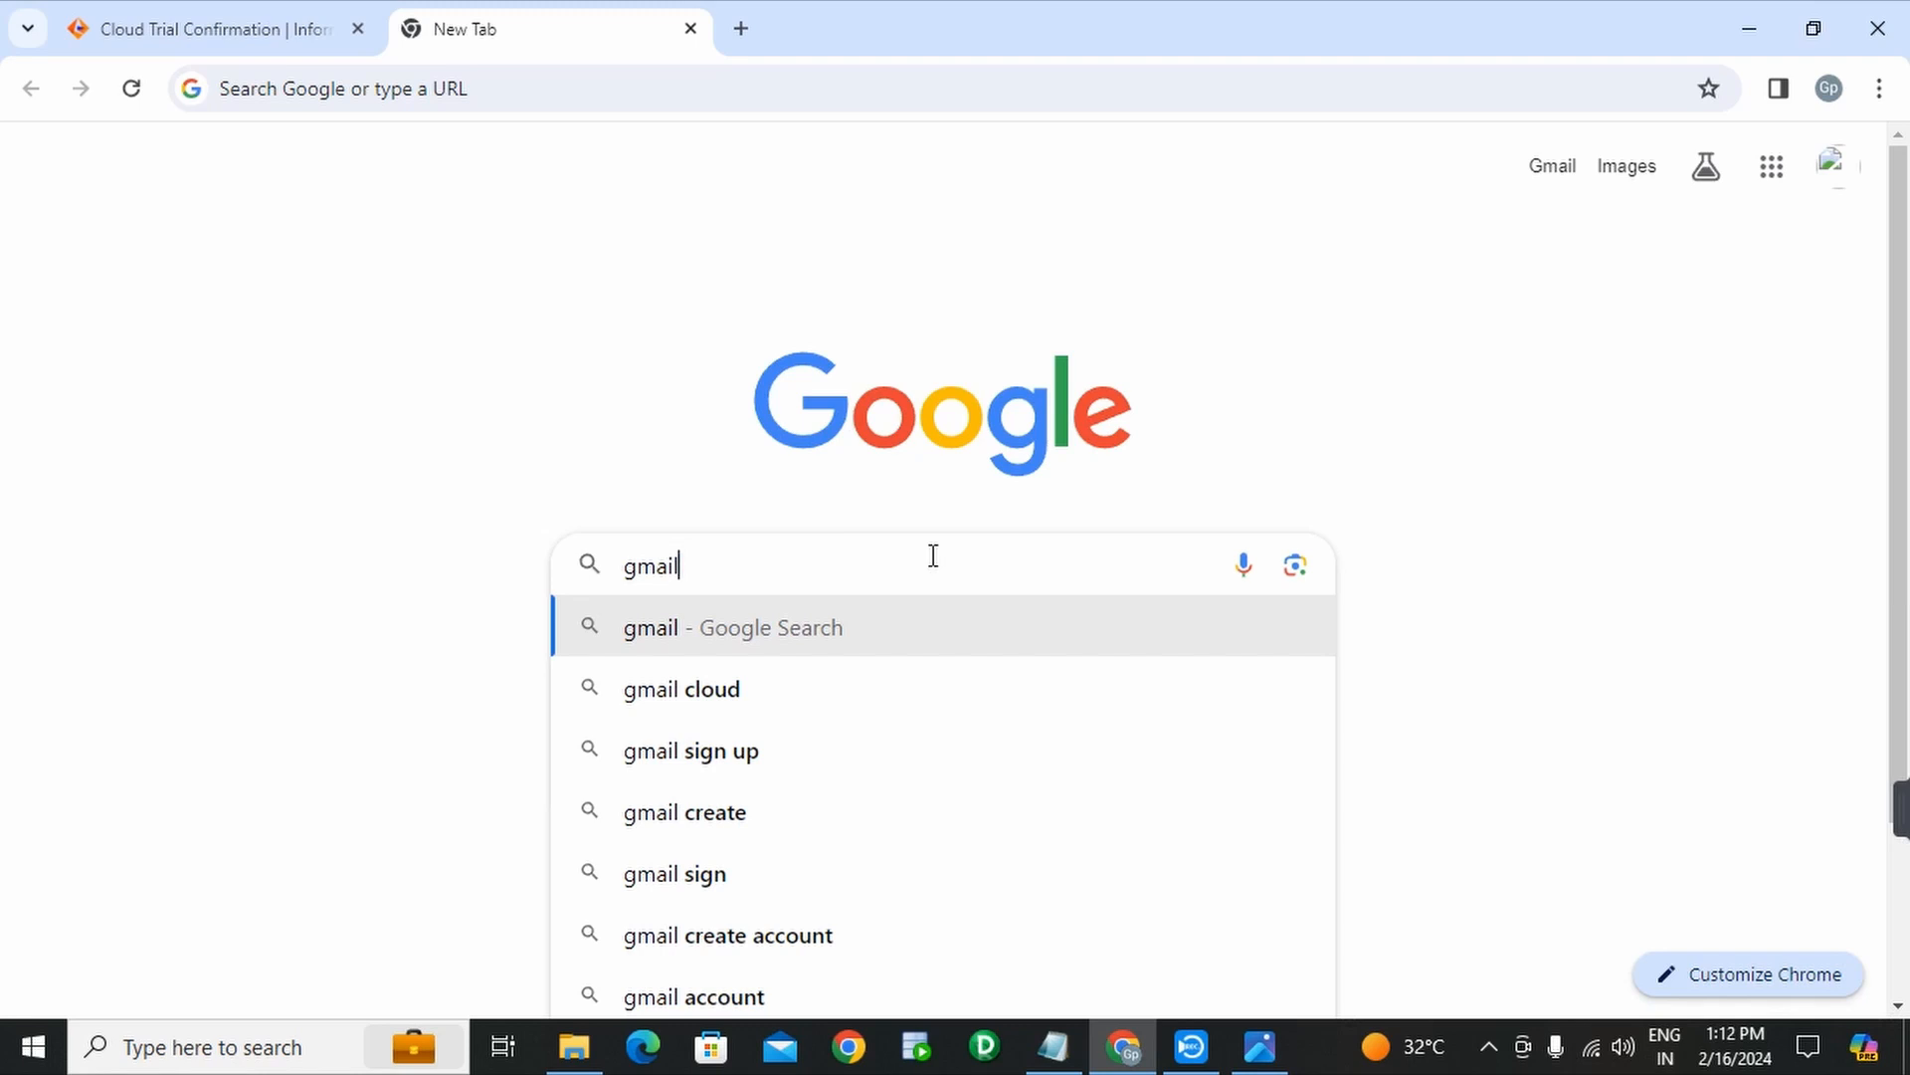
key("Return")
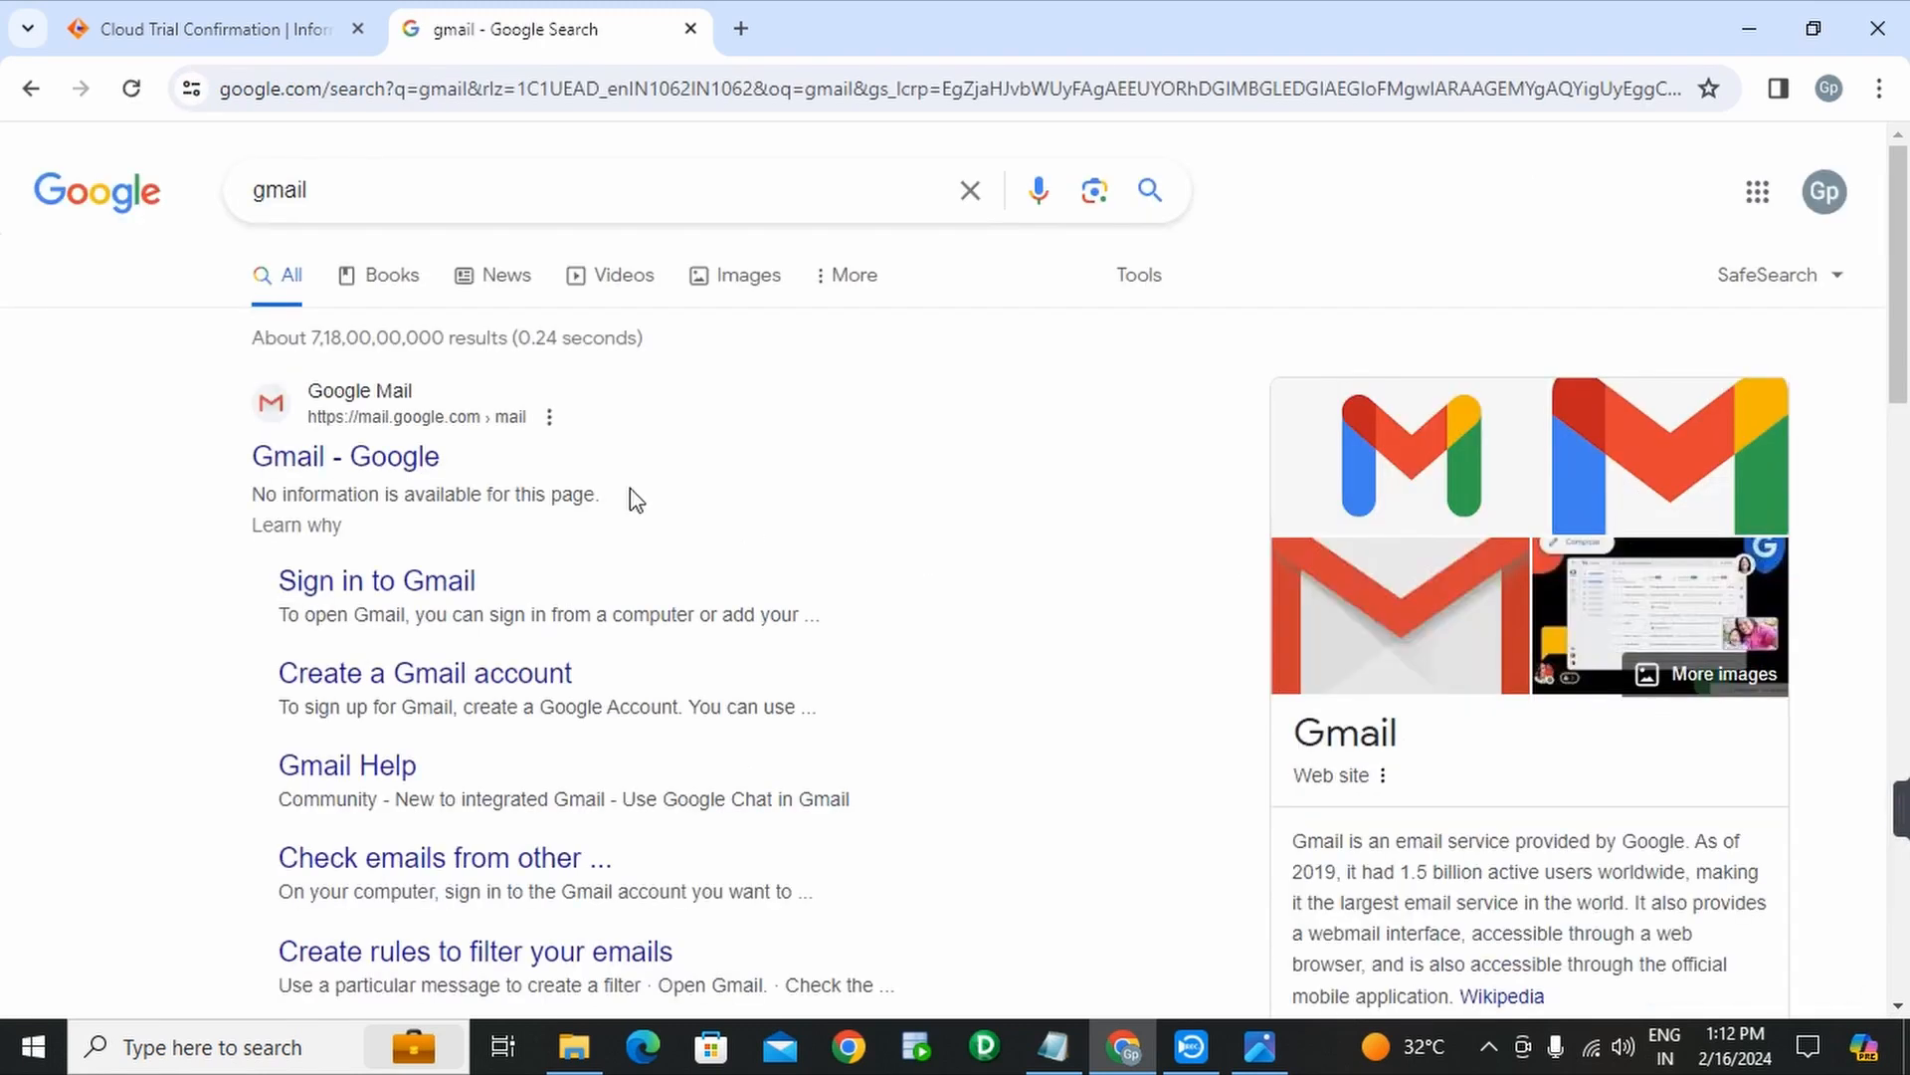
left_click(395, 475)
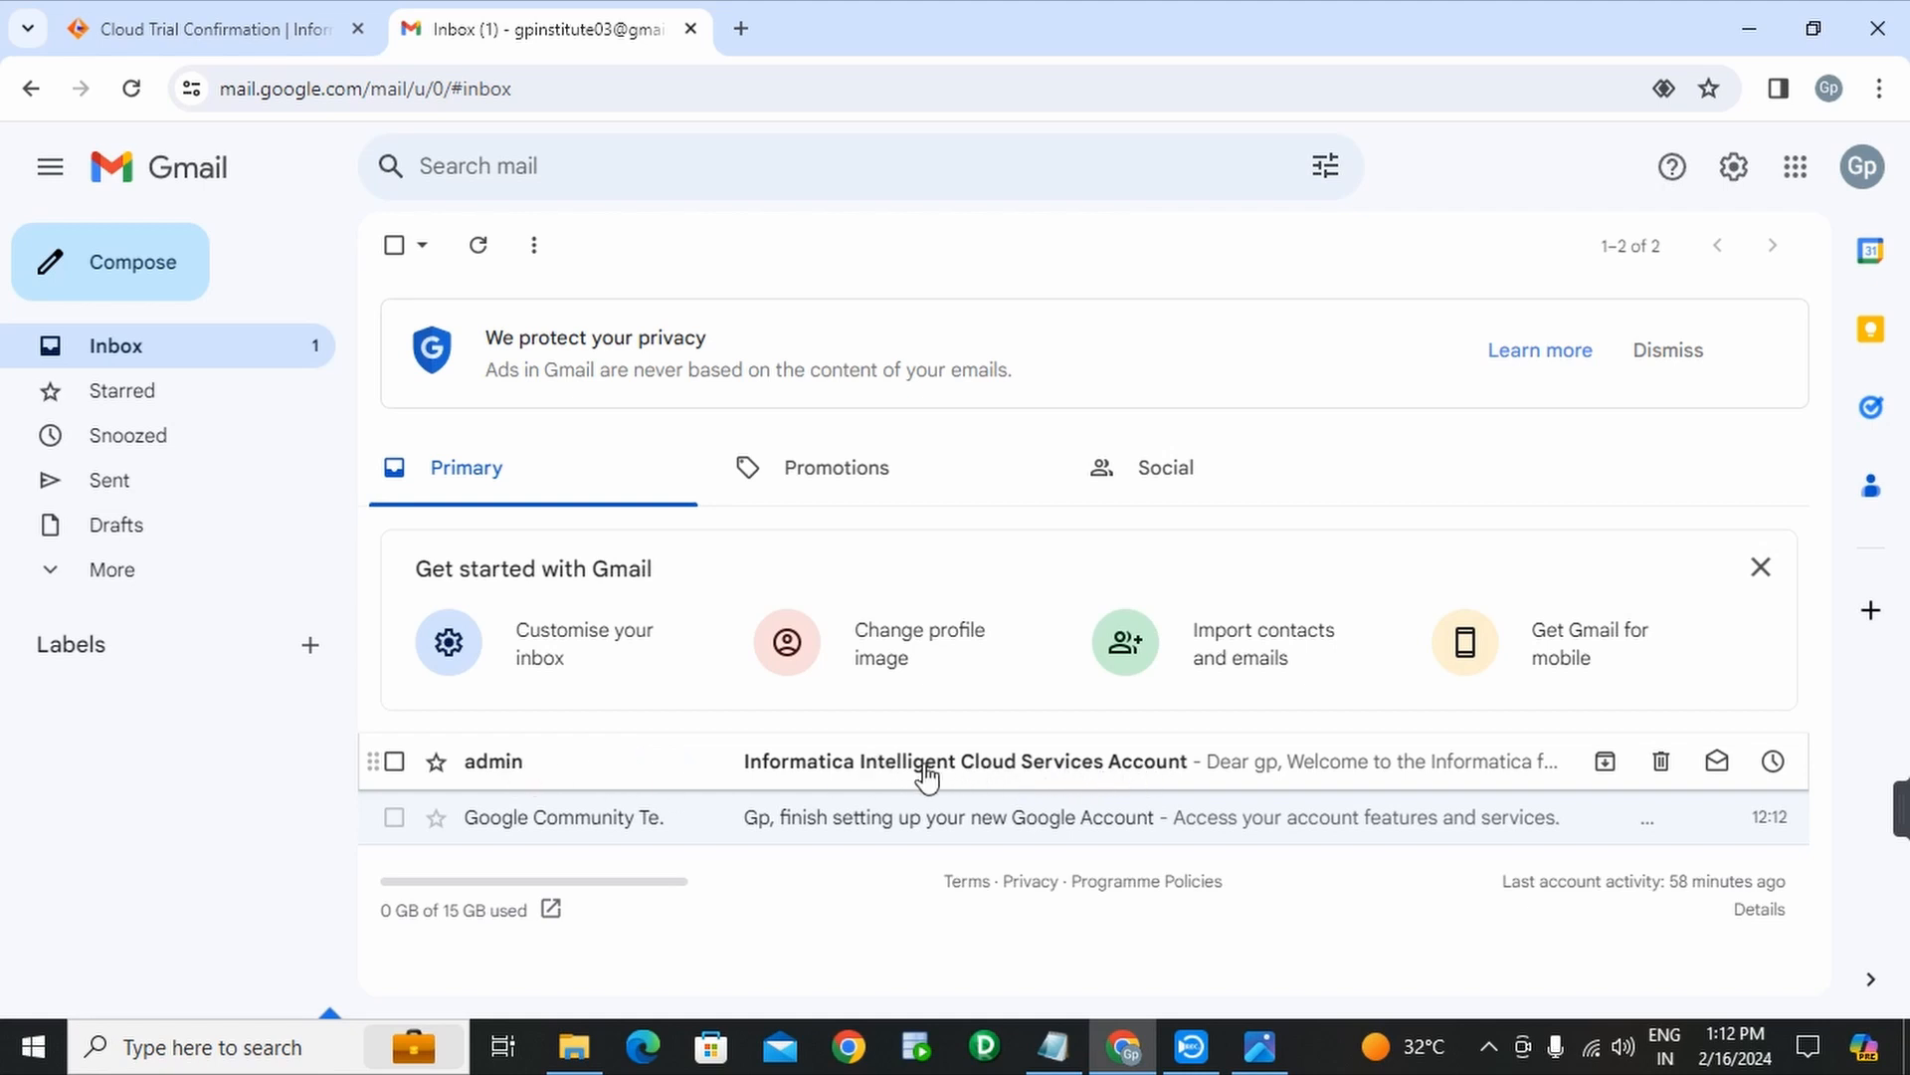
- Open the Informatica account email, select its Username and Login URL lines, and return to Notepad
left_click(879, 776)
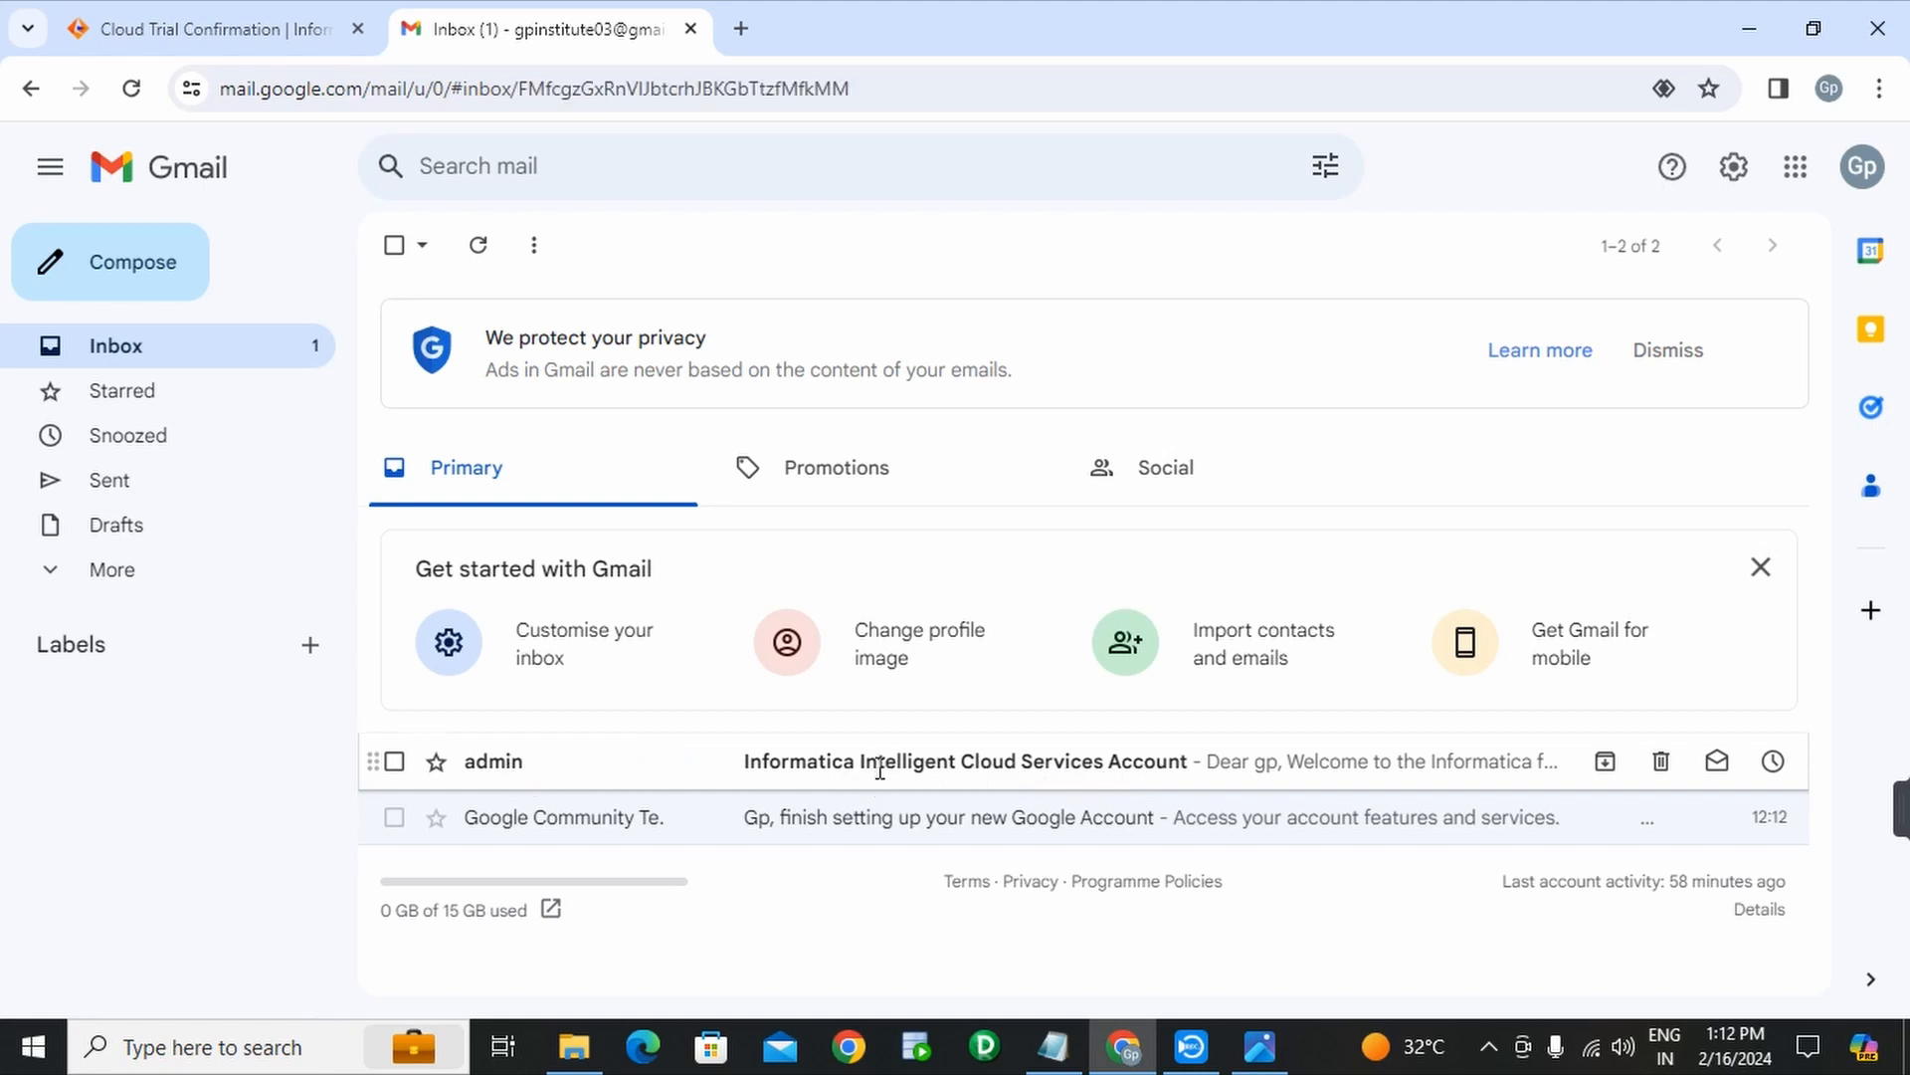
scroll(1075, 666, "down", 1)
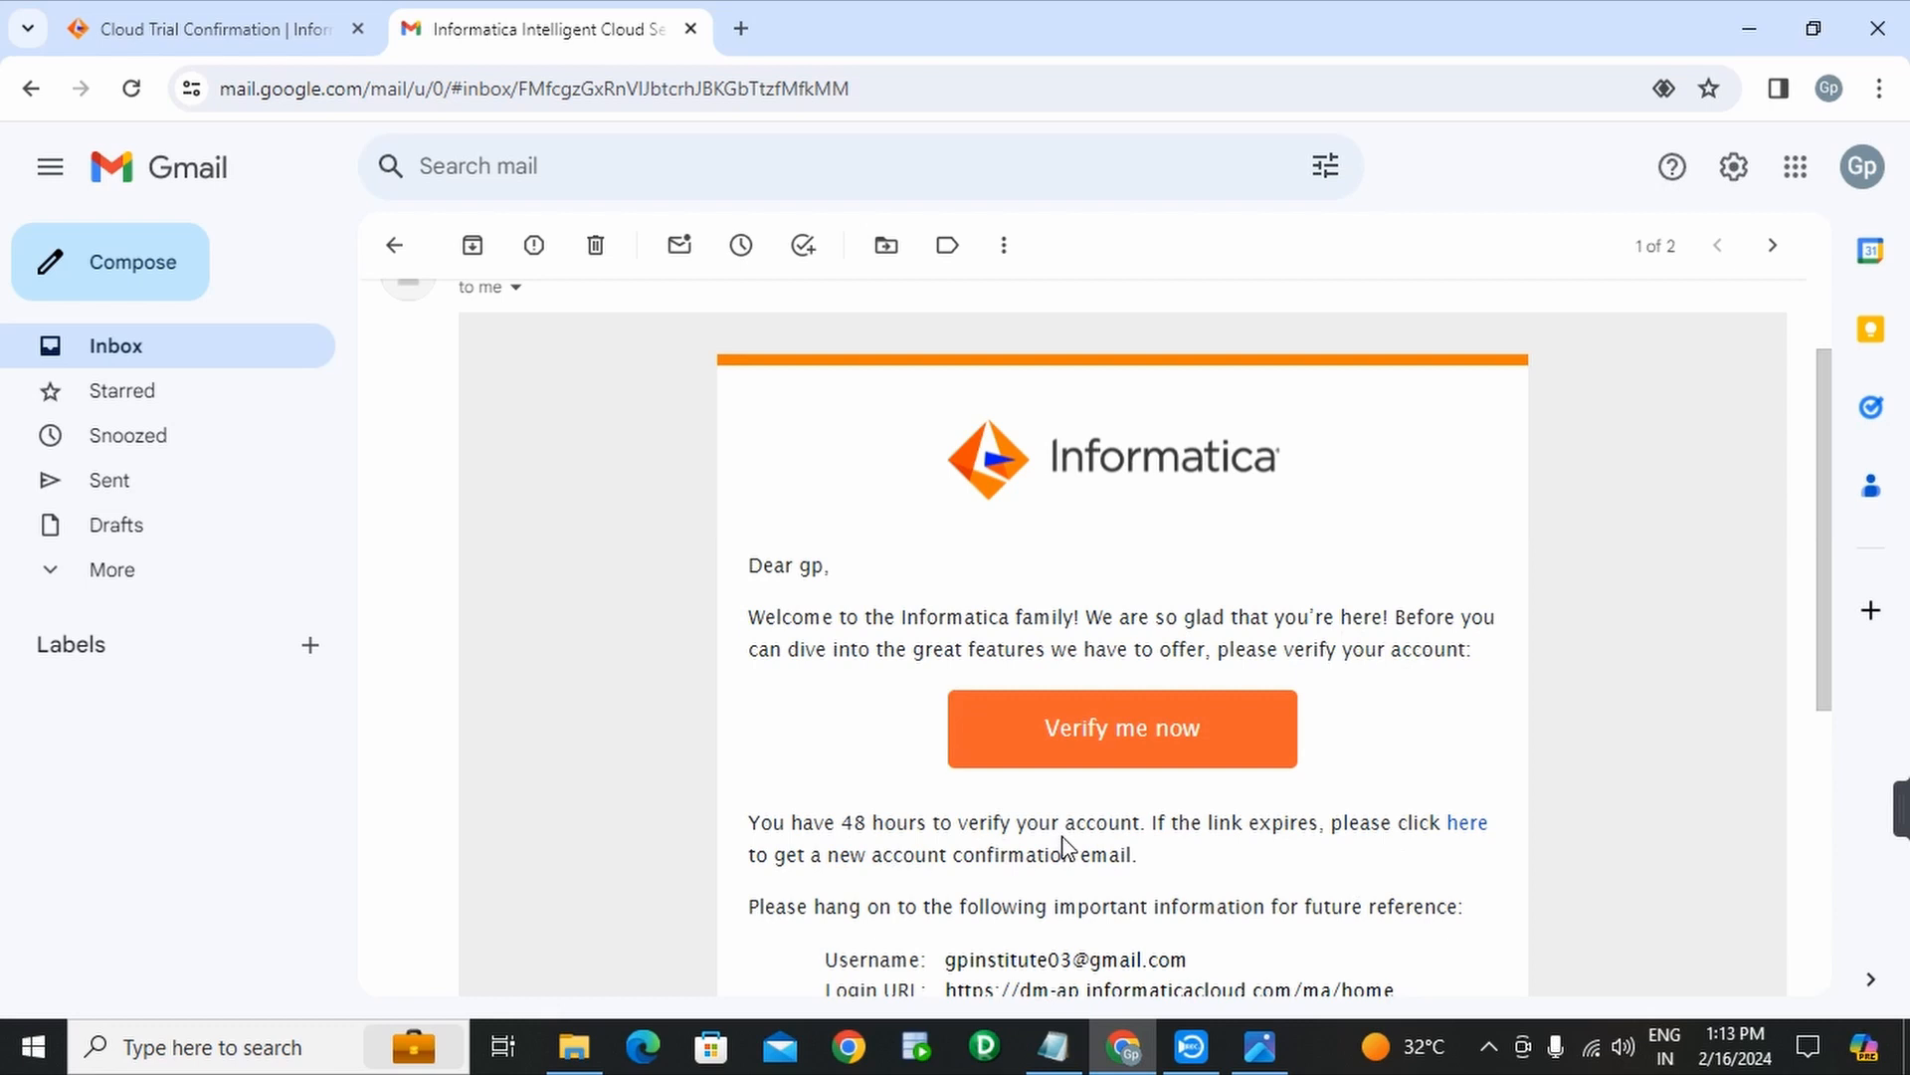
scroll(1065, 845, "down", 1)
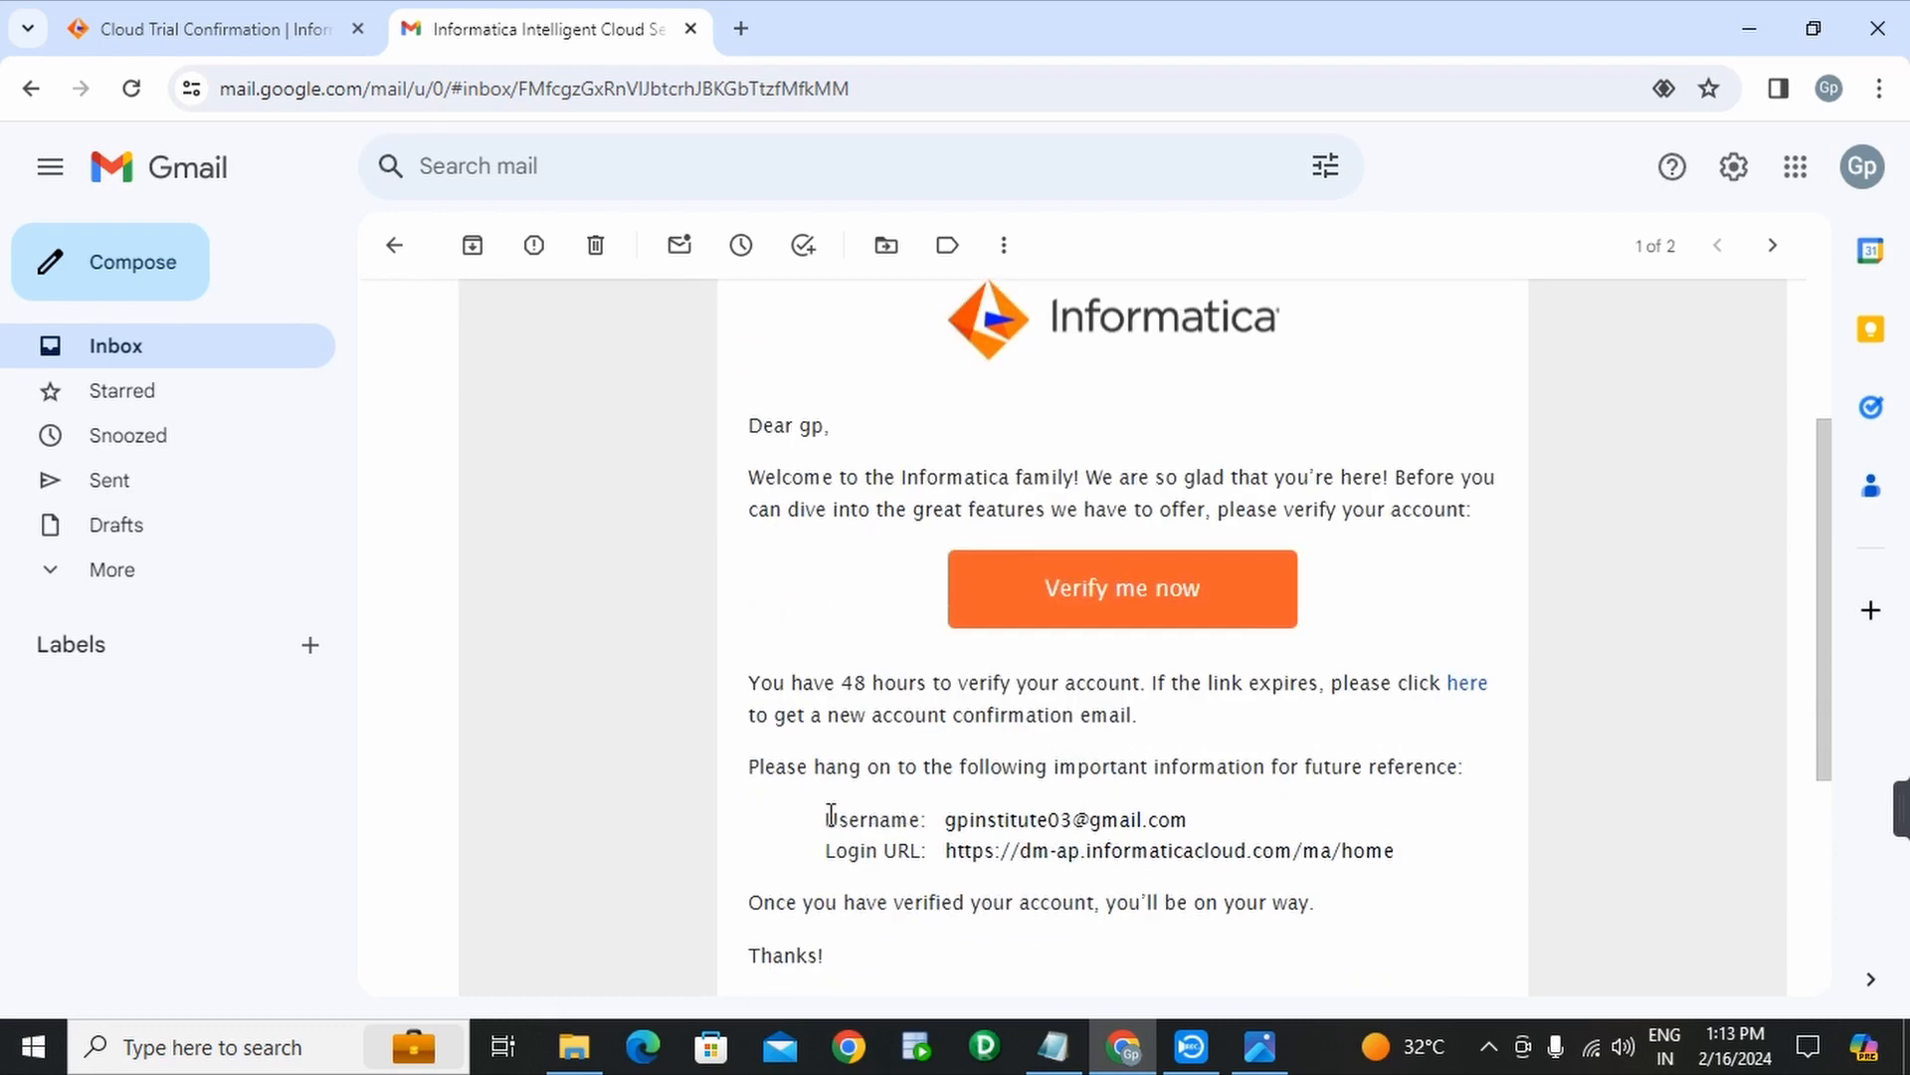
left_click_drag(822, 811, 1401, 876)
key("ctrl+c")
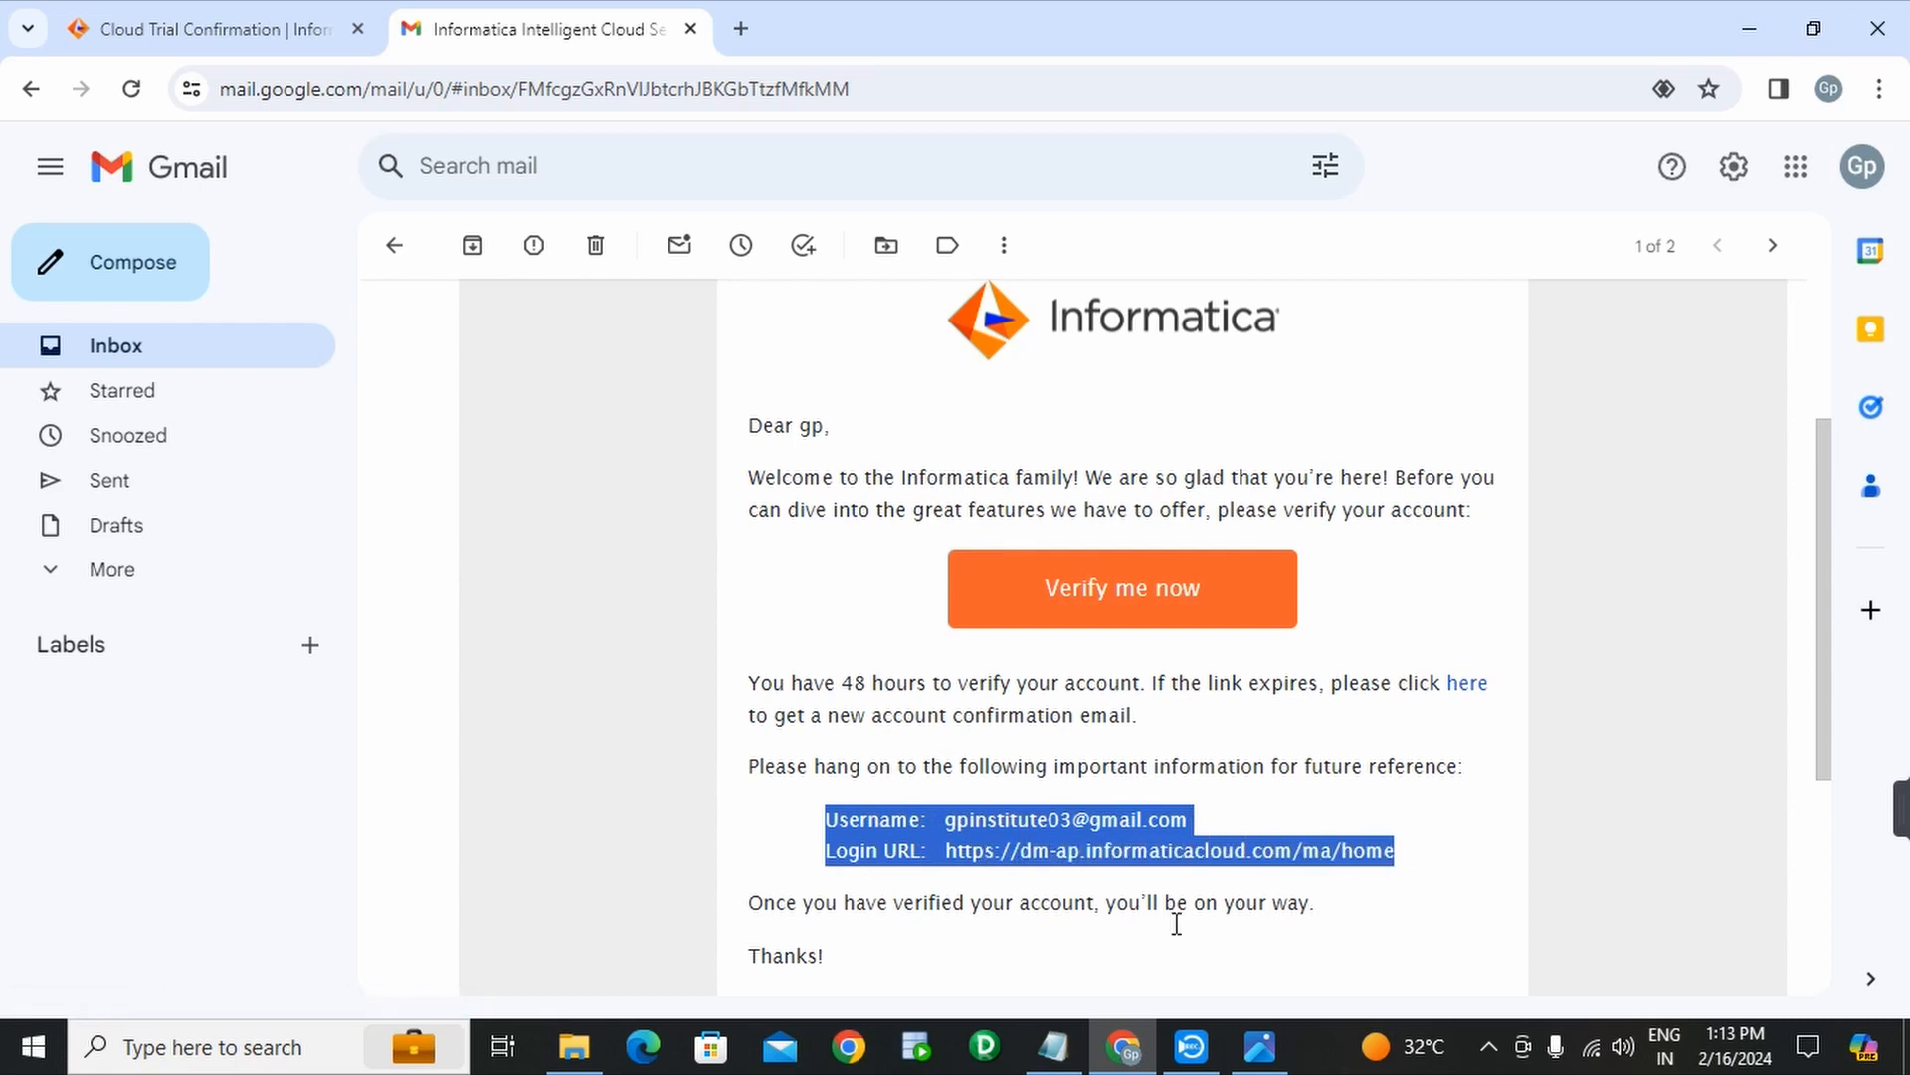
left_click(1053, 1047)
left_click(434, 223)
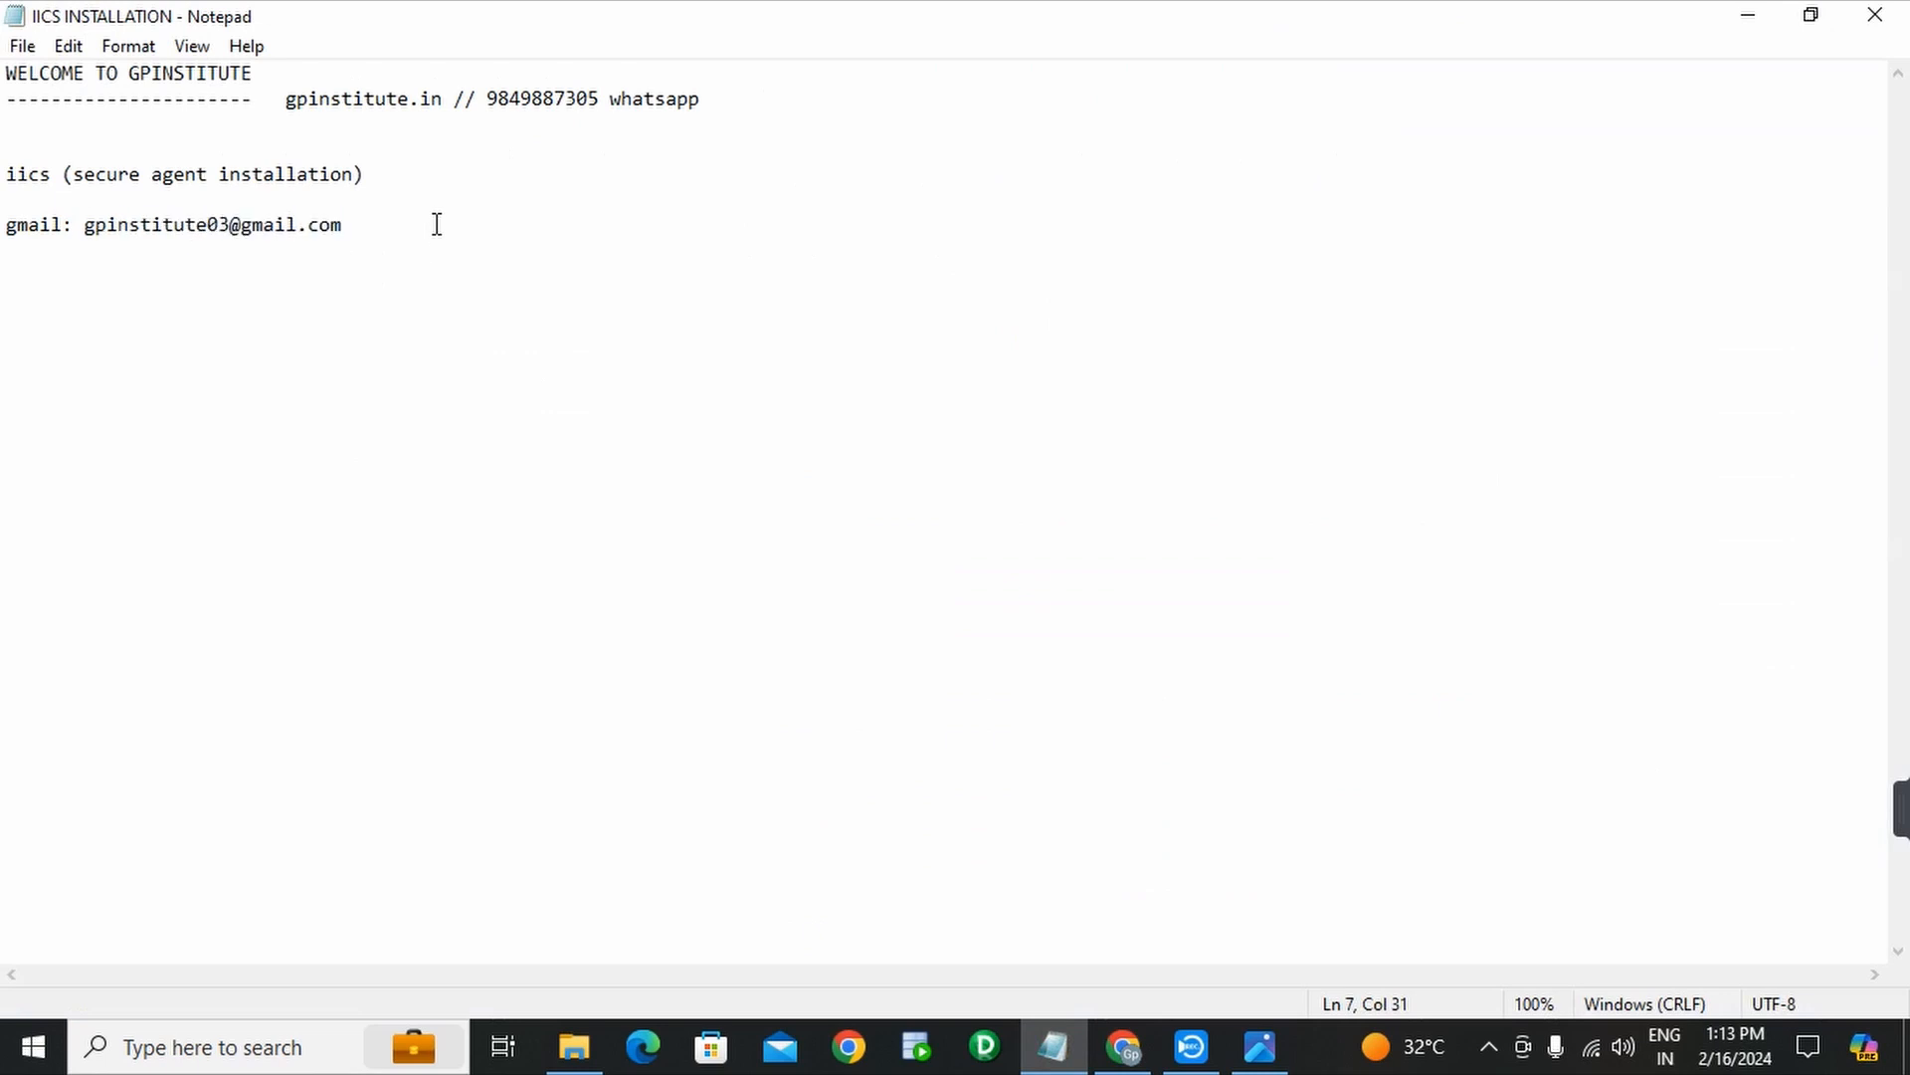
- Paste the Username and Login URL lines below the gmail line and save the notes
key("Return")
key("Return")
key("Return")
key("ctrl+v")
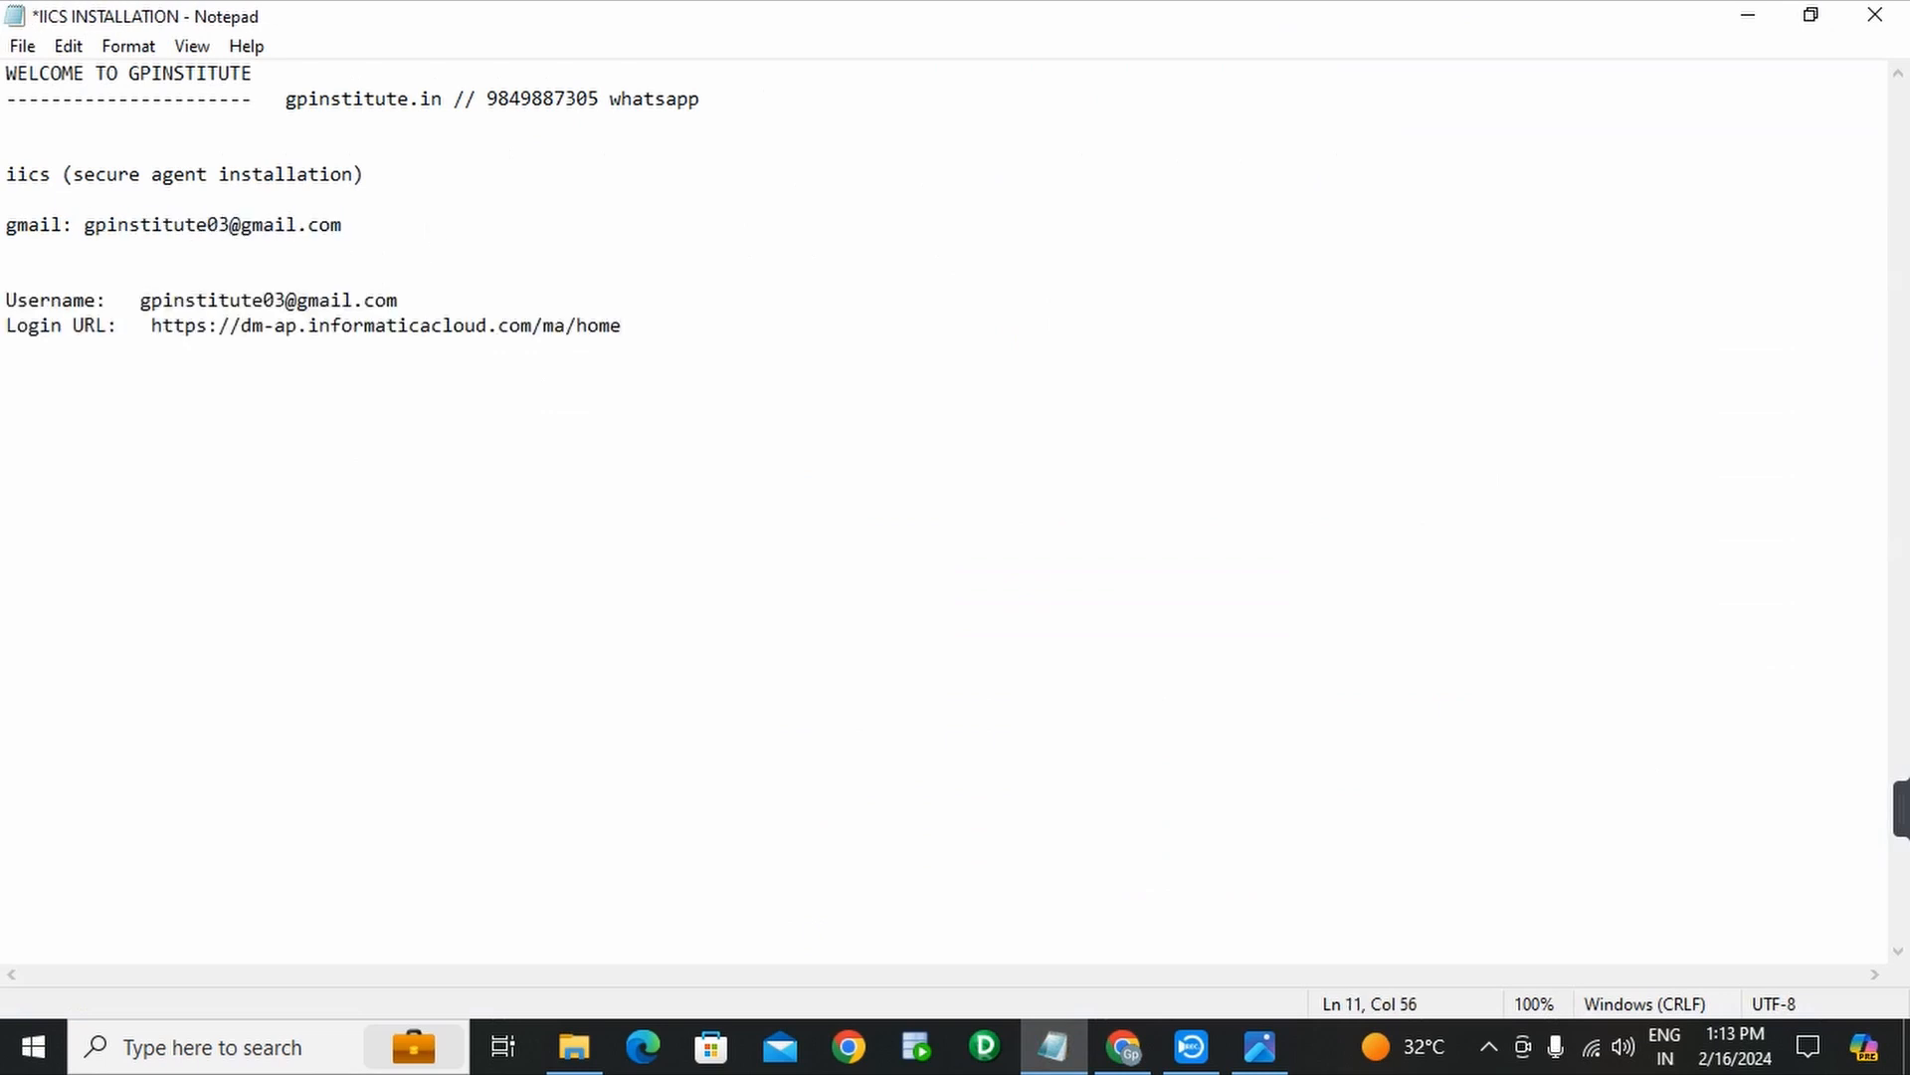
key("ctrl+s")
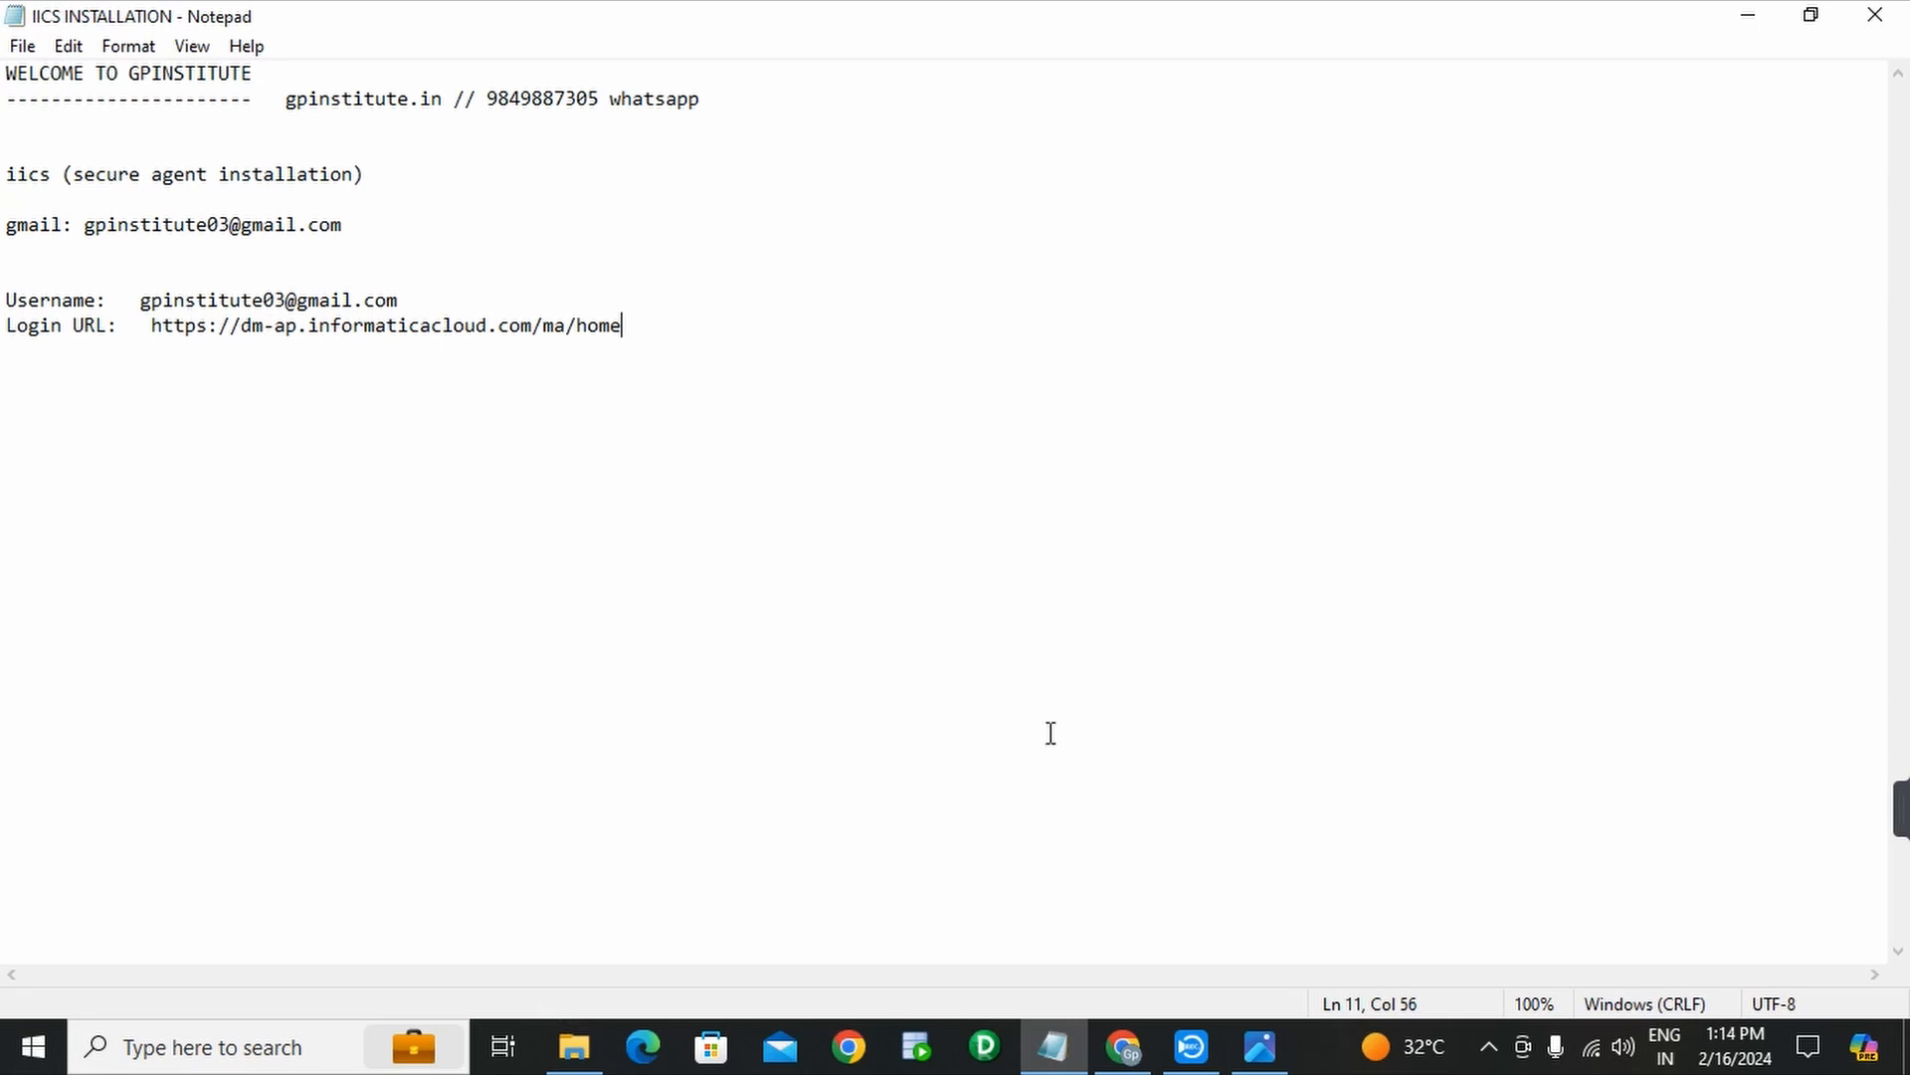
left_click(1124, 1047)
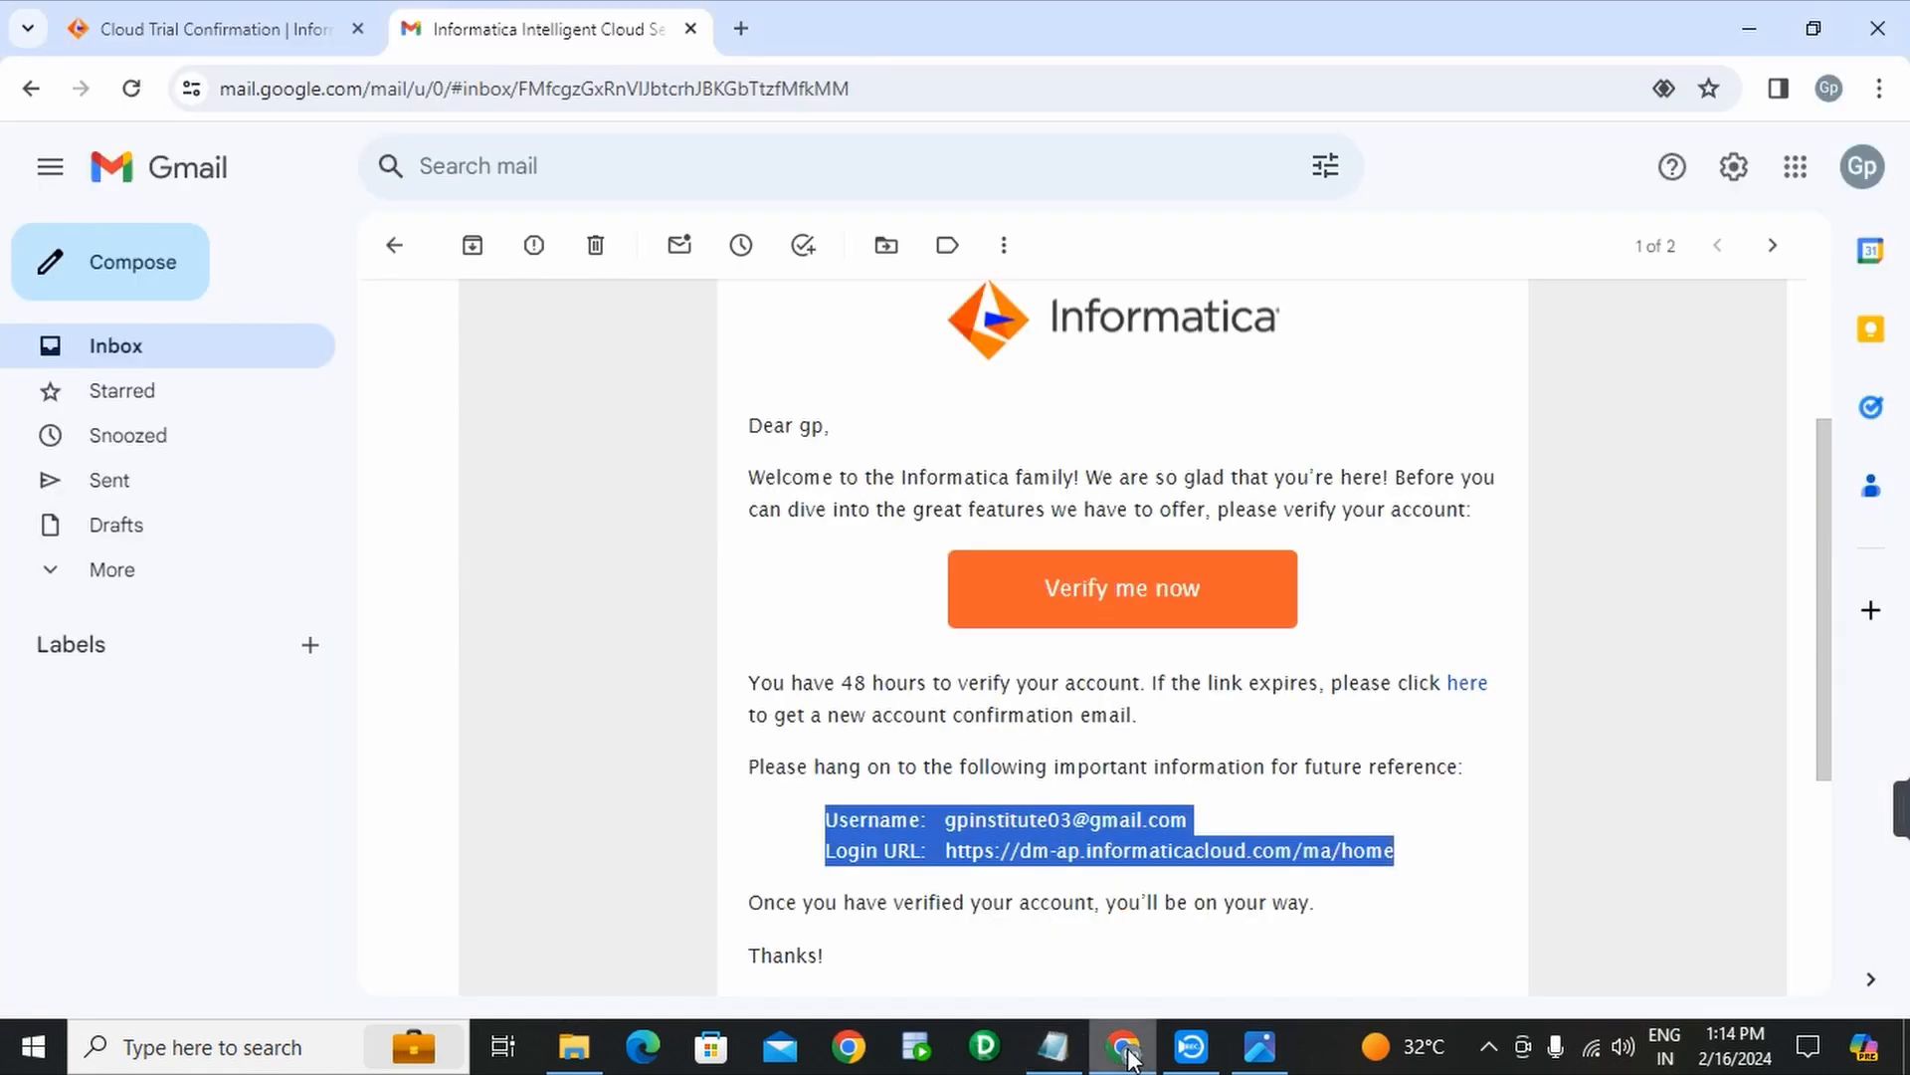
- Follow the 'Verify me now' link, then note a chosen account password below the Login URL
left_click(1131, 606)
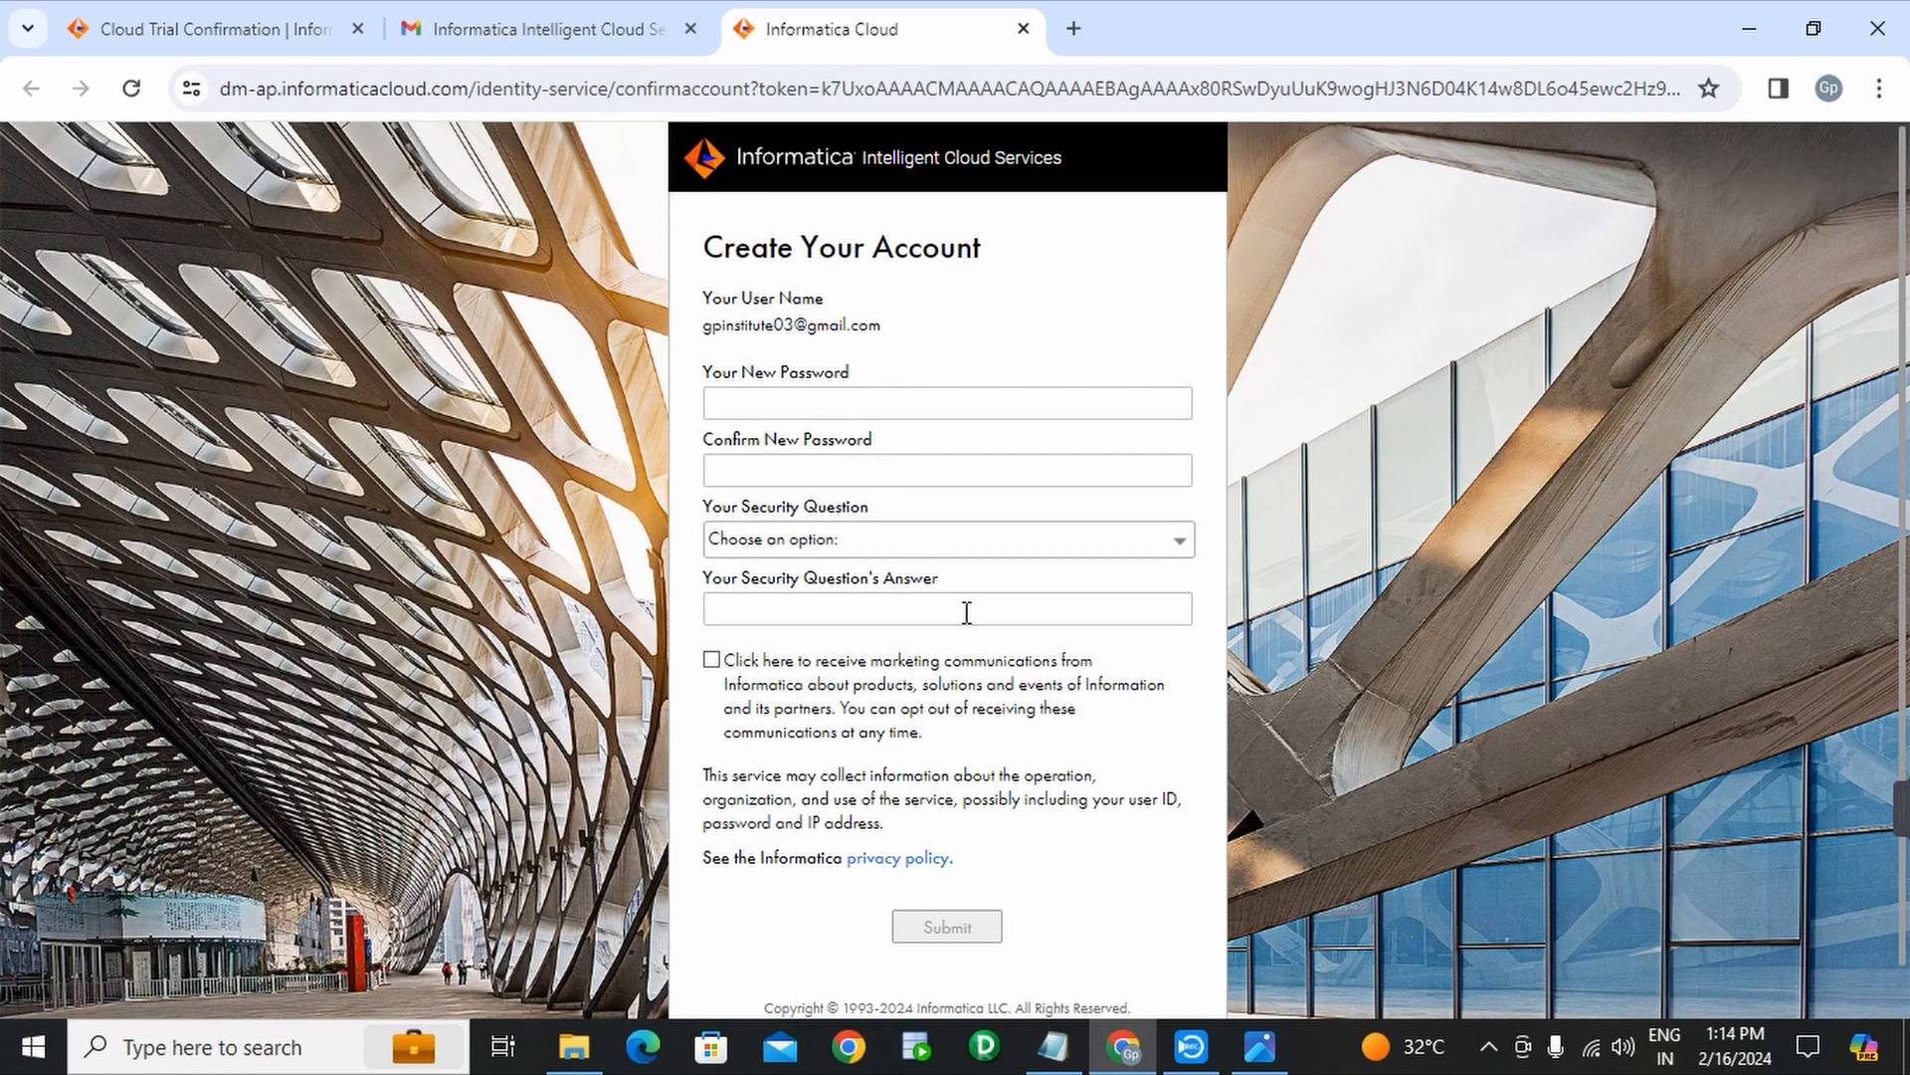
left_click(1053, 1046)
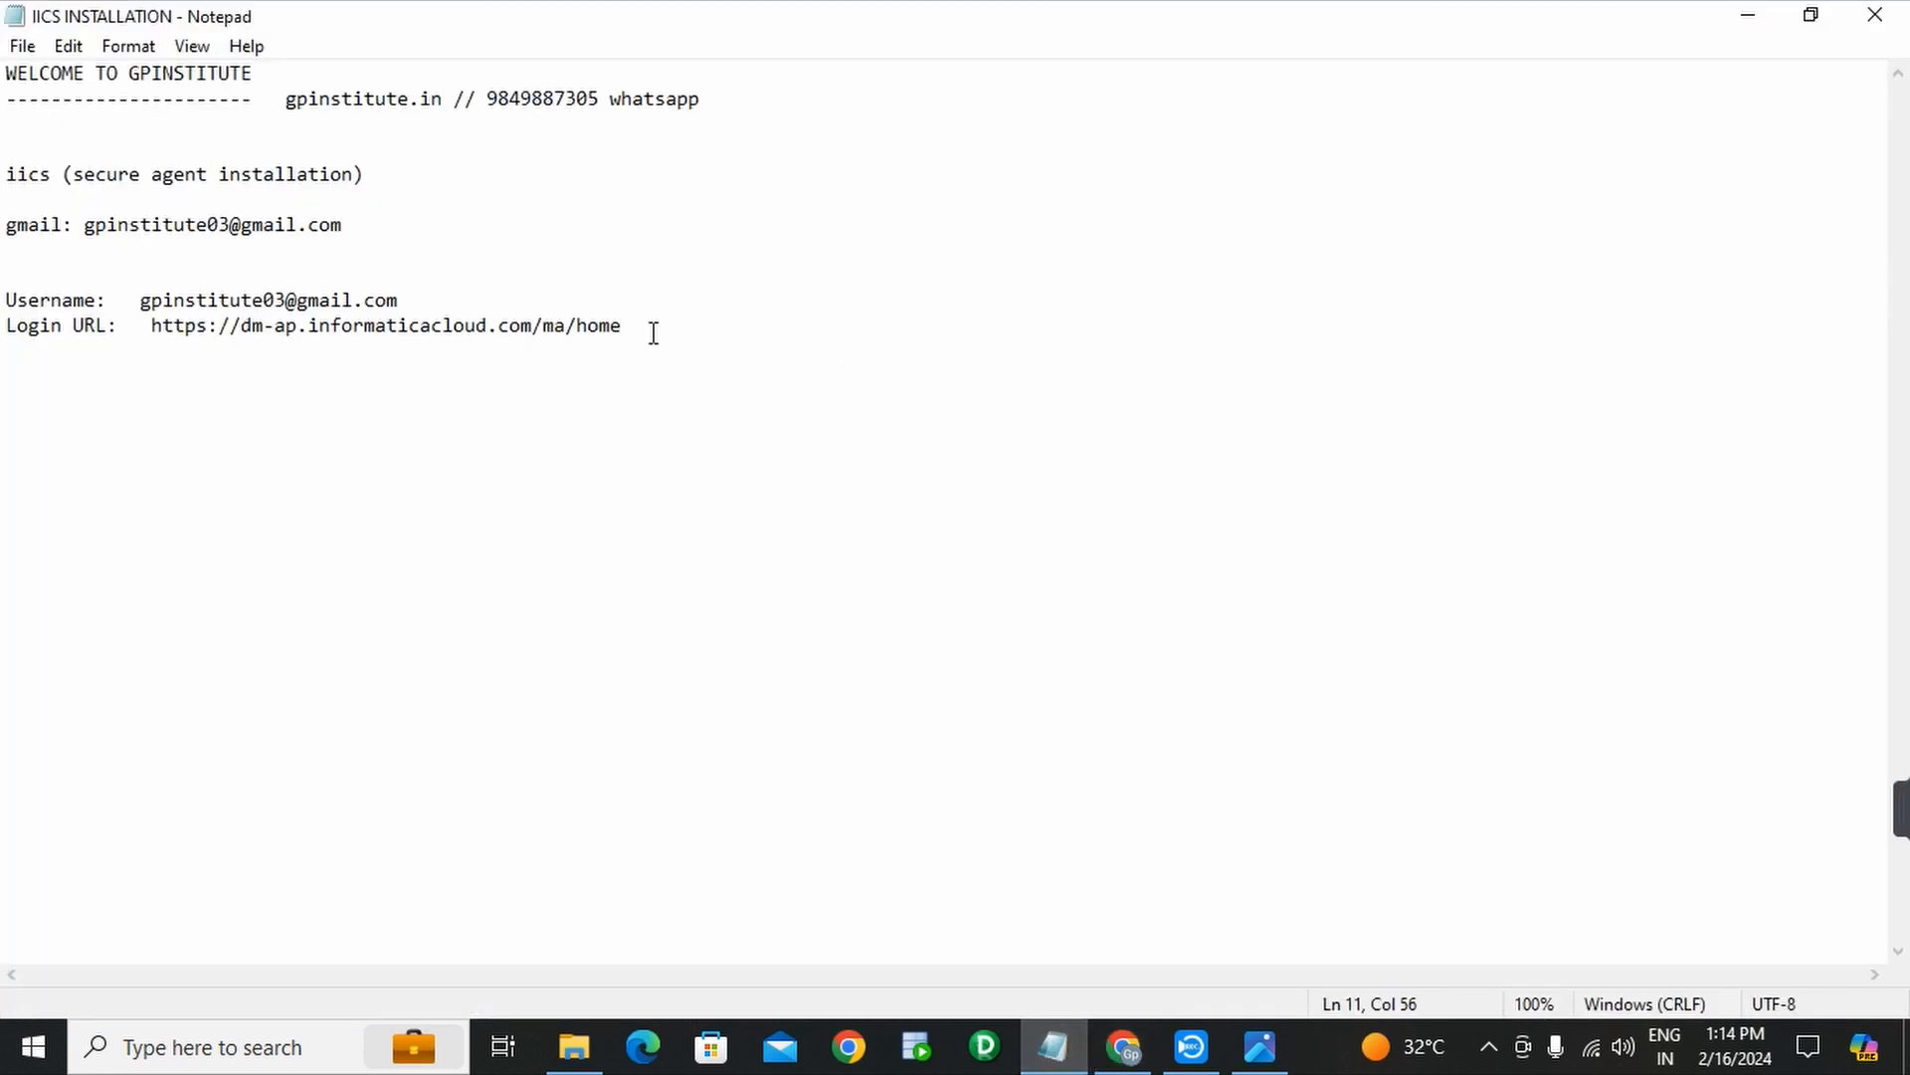
key("Return")
key("Return")
key("Return")
key("Return")
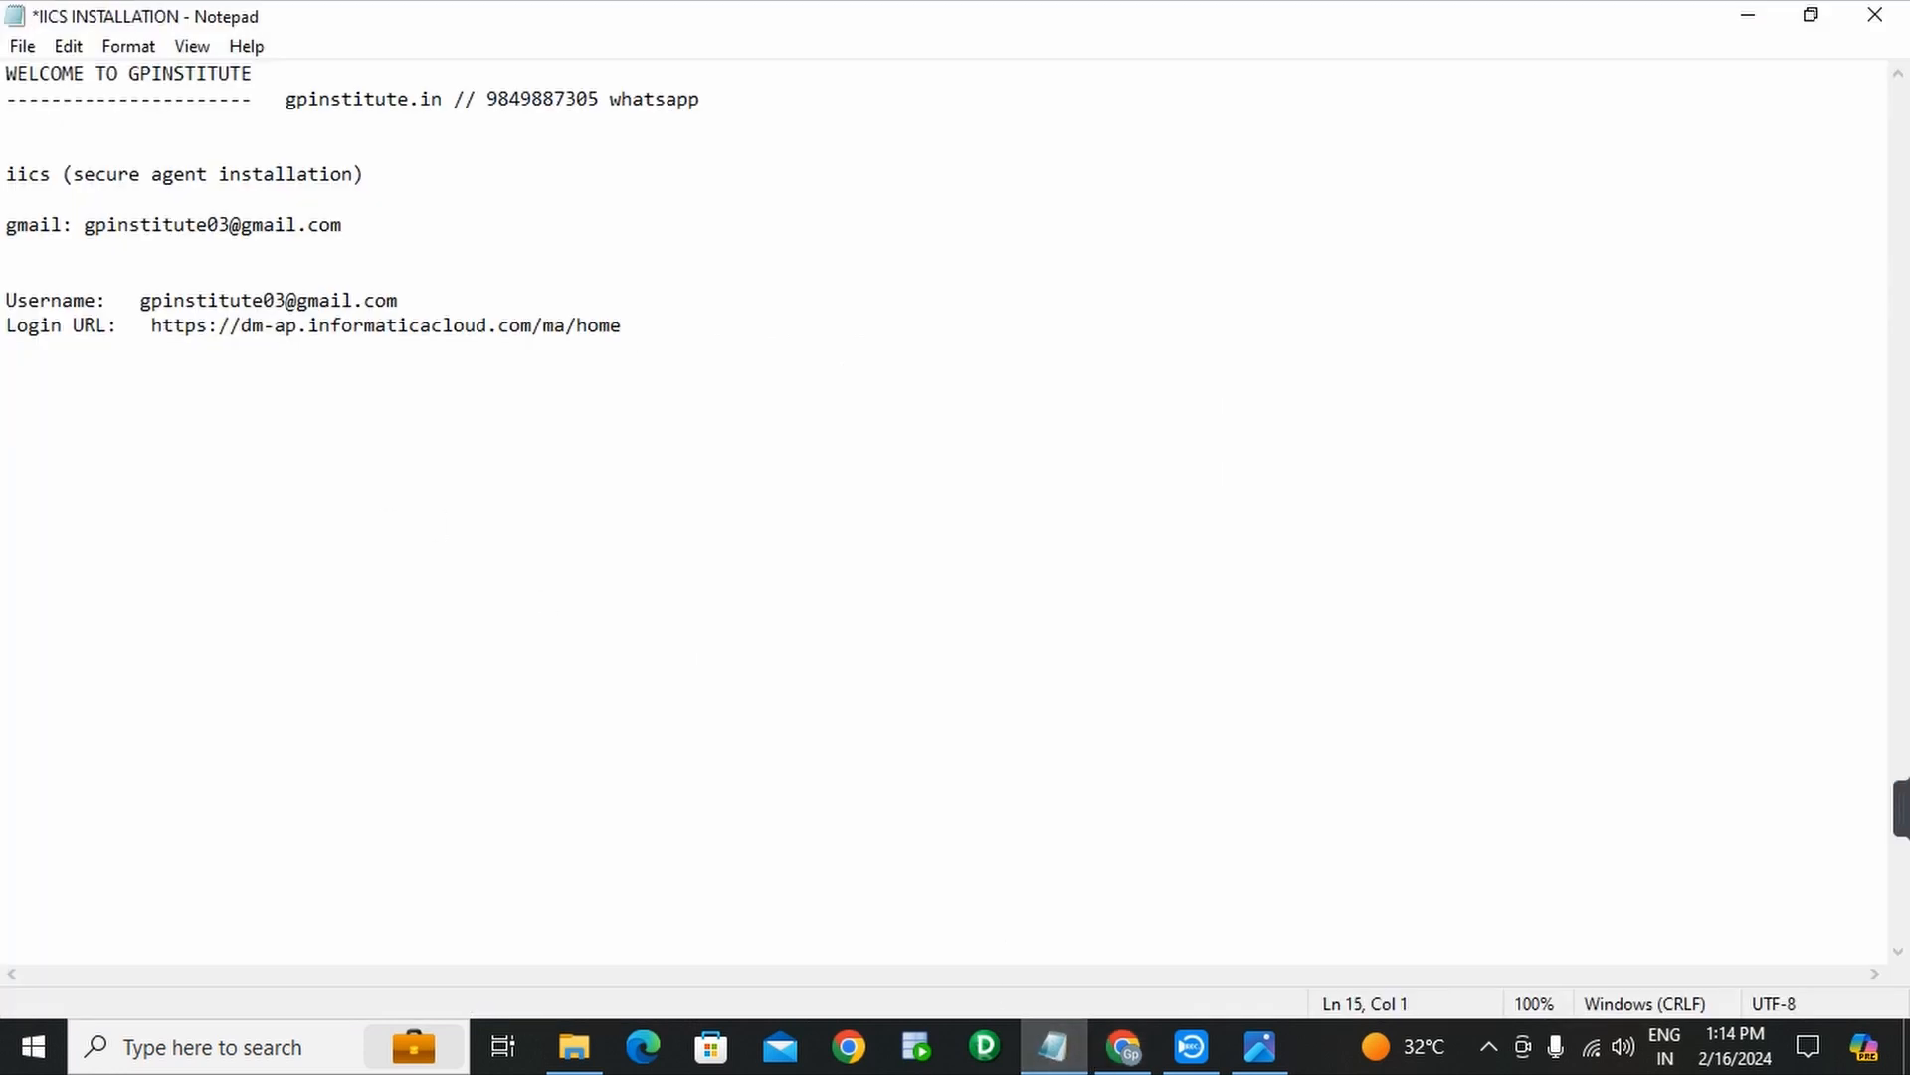
type("1")
key("BackSpace")
type("IN")
key("BackSpace")
type("nformatica@cloud")
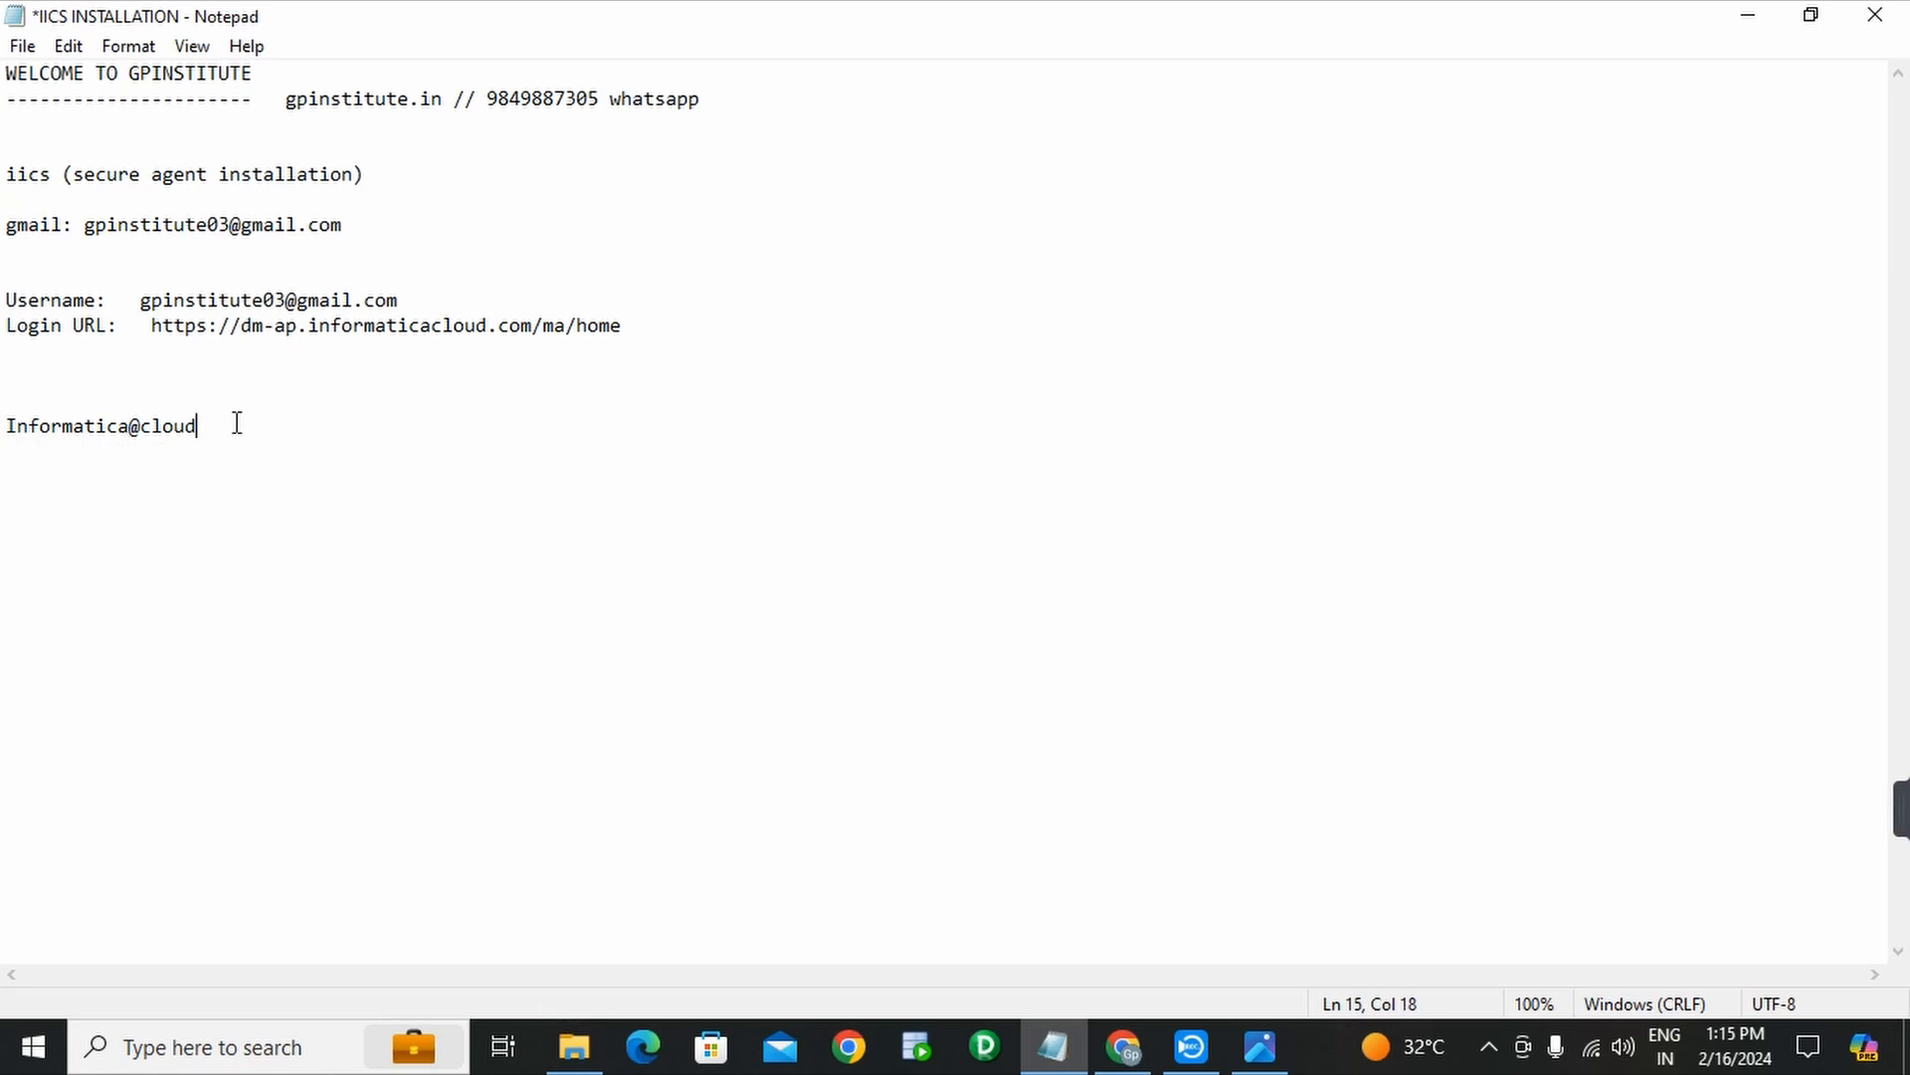
left_click_drag(234, 423, 4, 416)
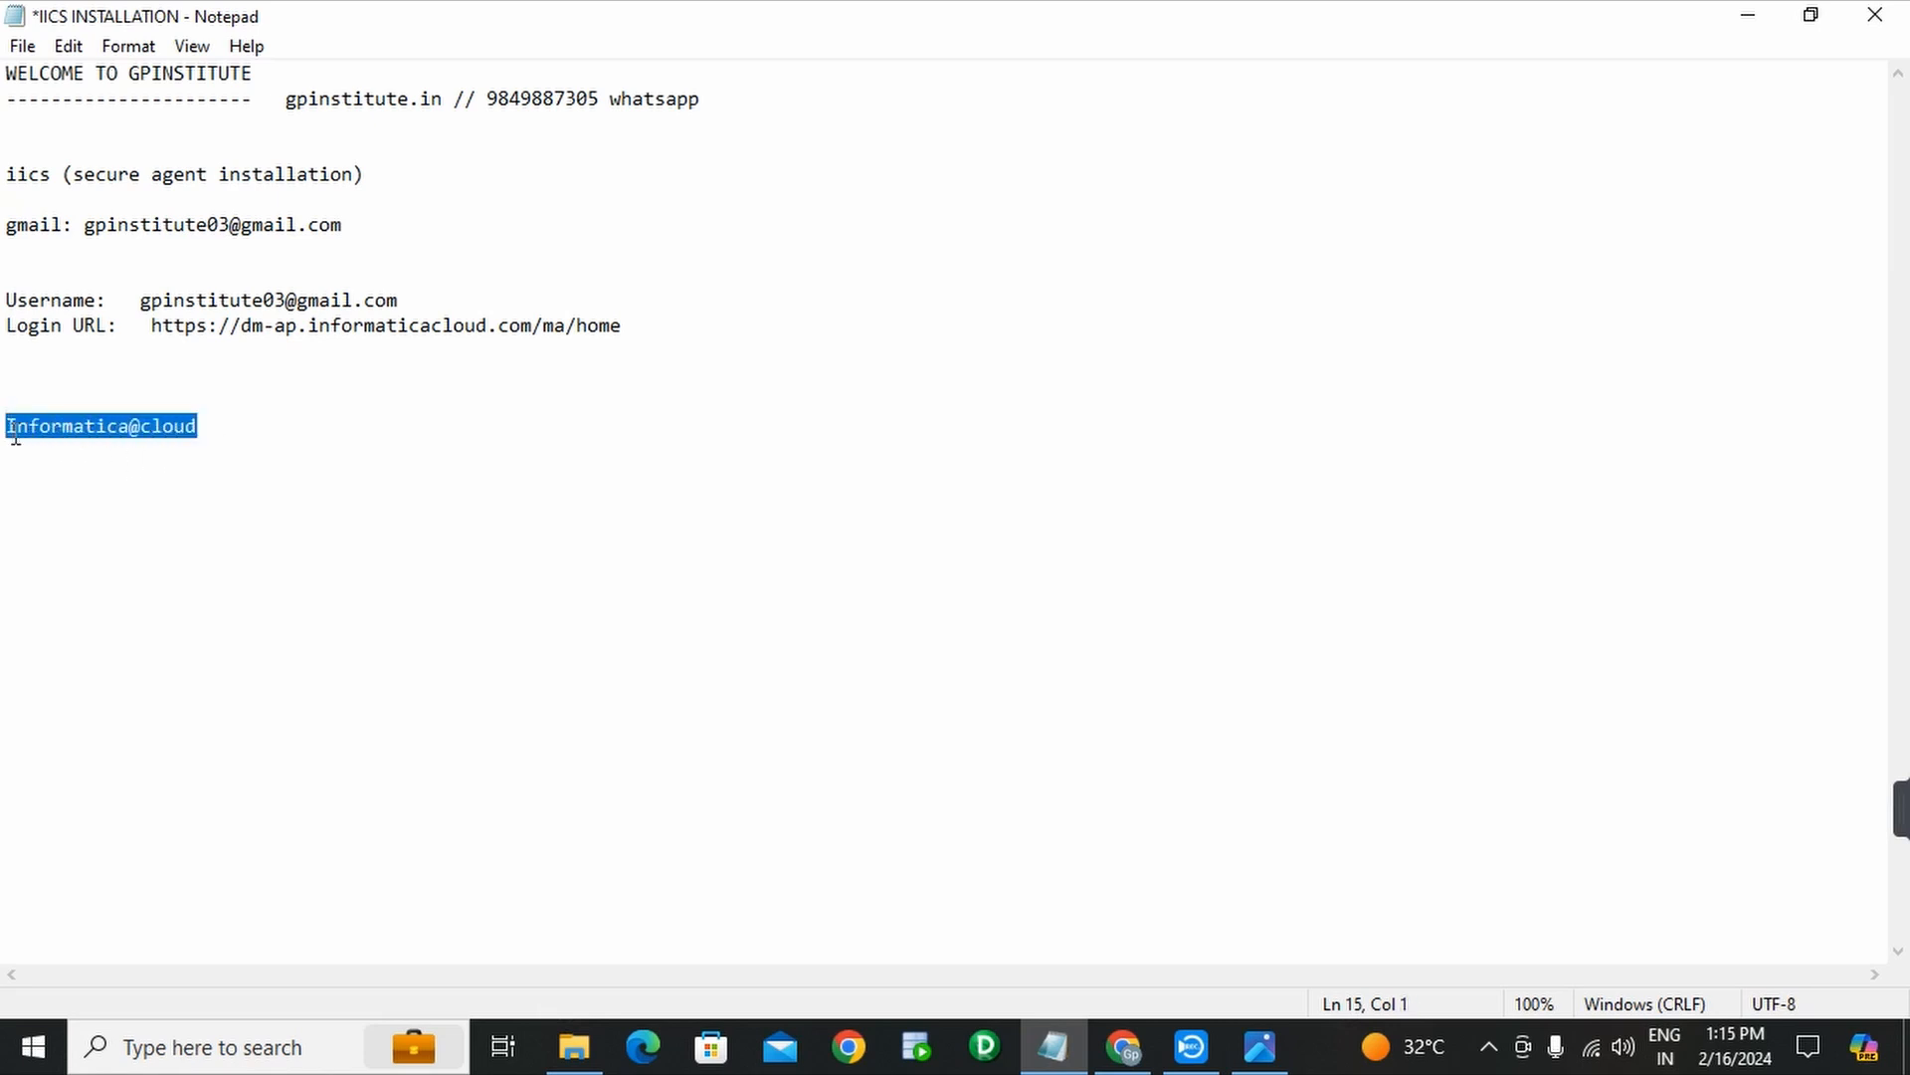
left_click(1123, 1056)
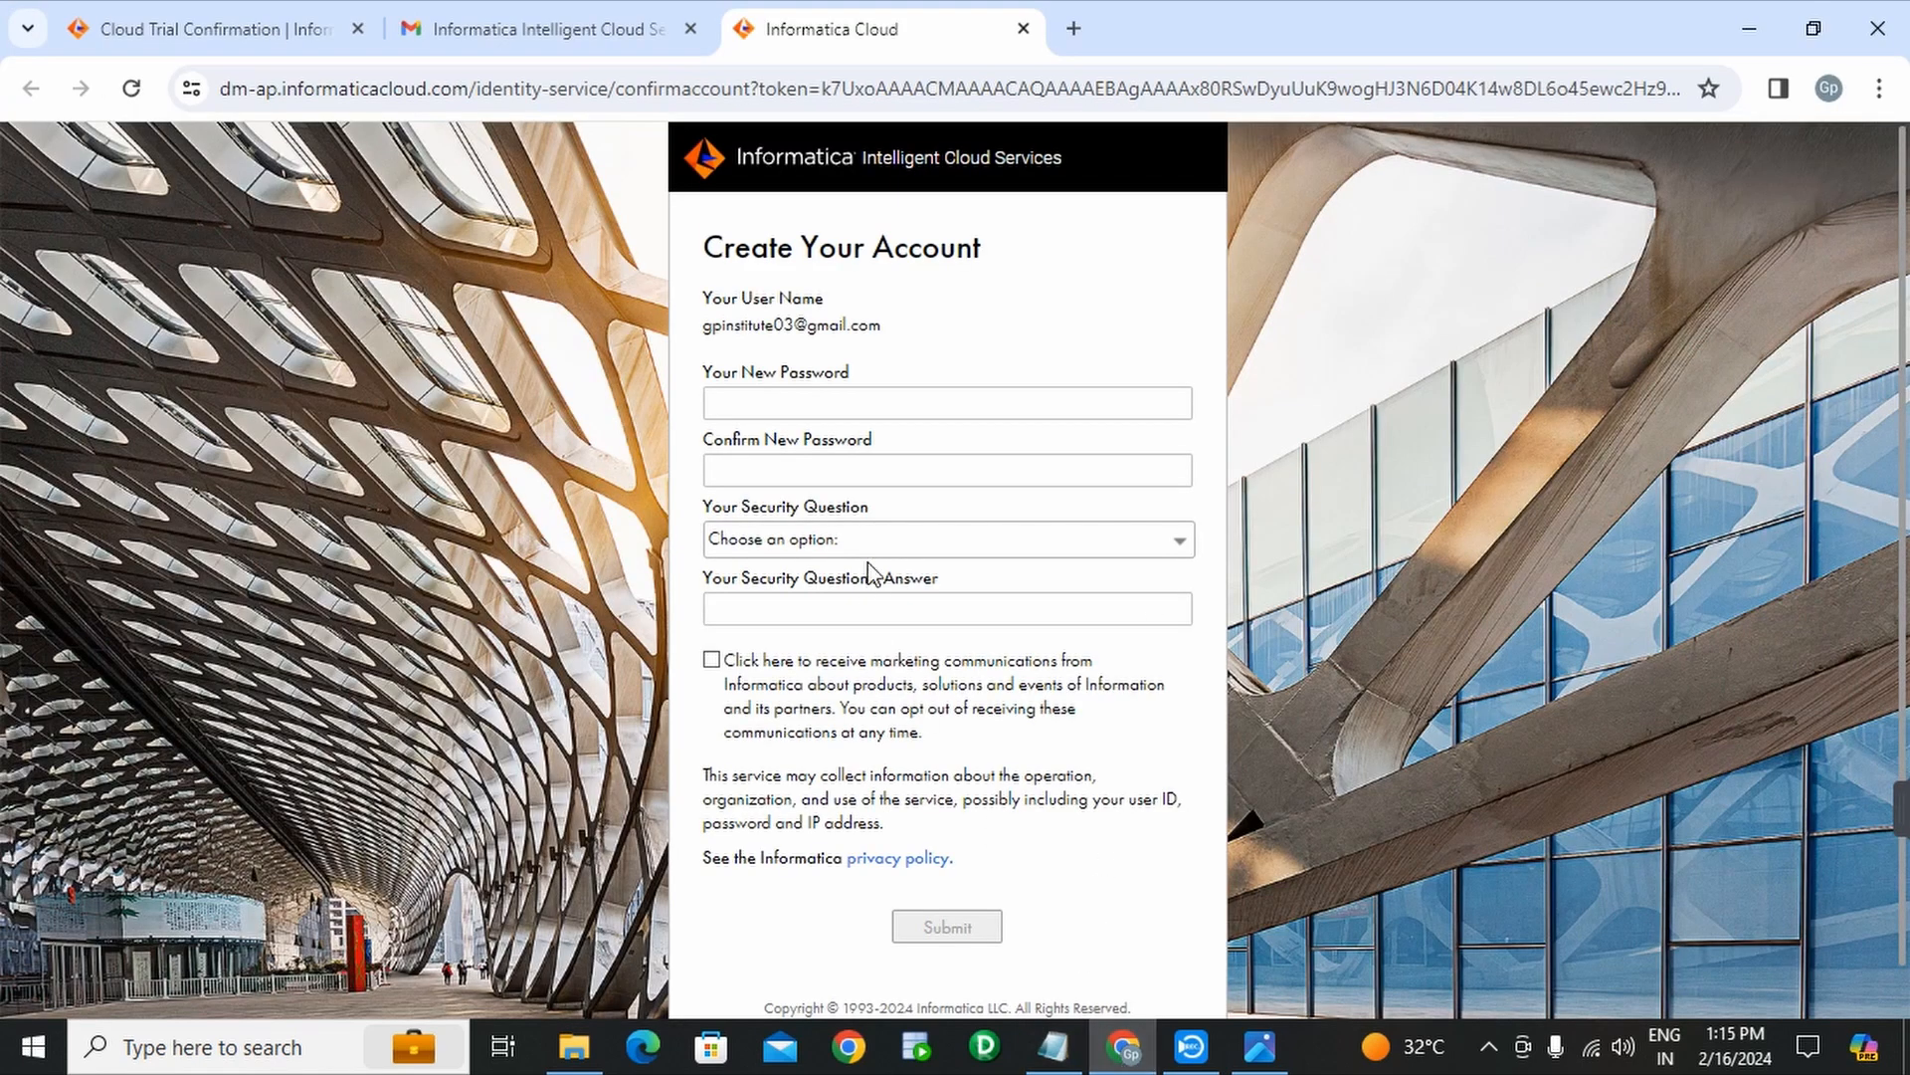
- Paste the noted password into both the new and confirm password fields
left_click(832, 406)
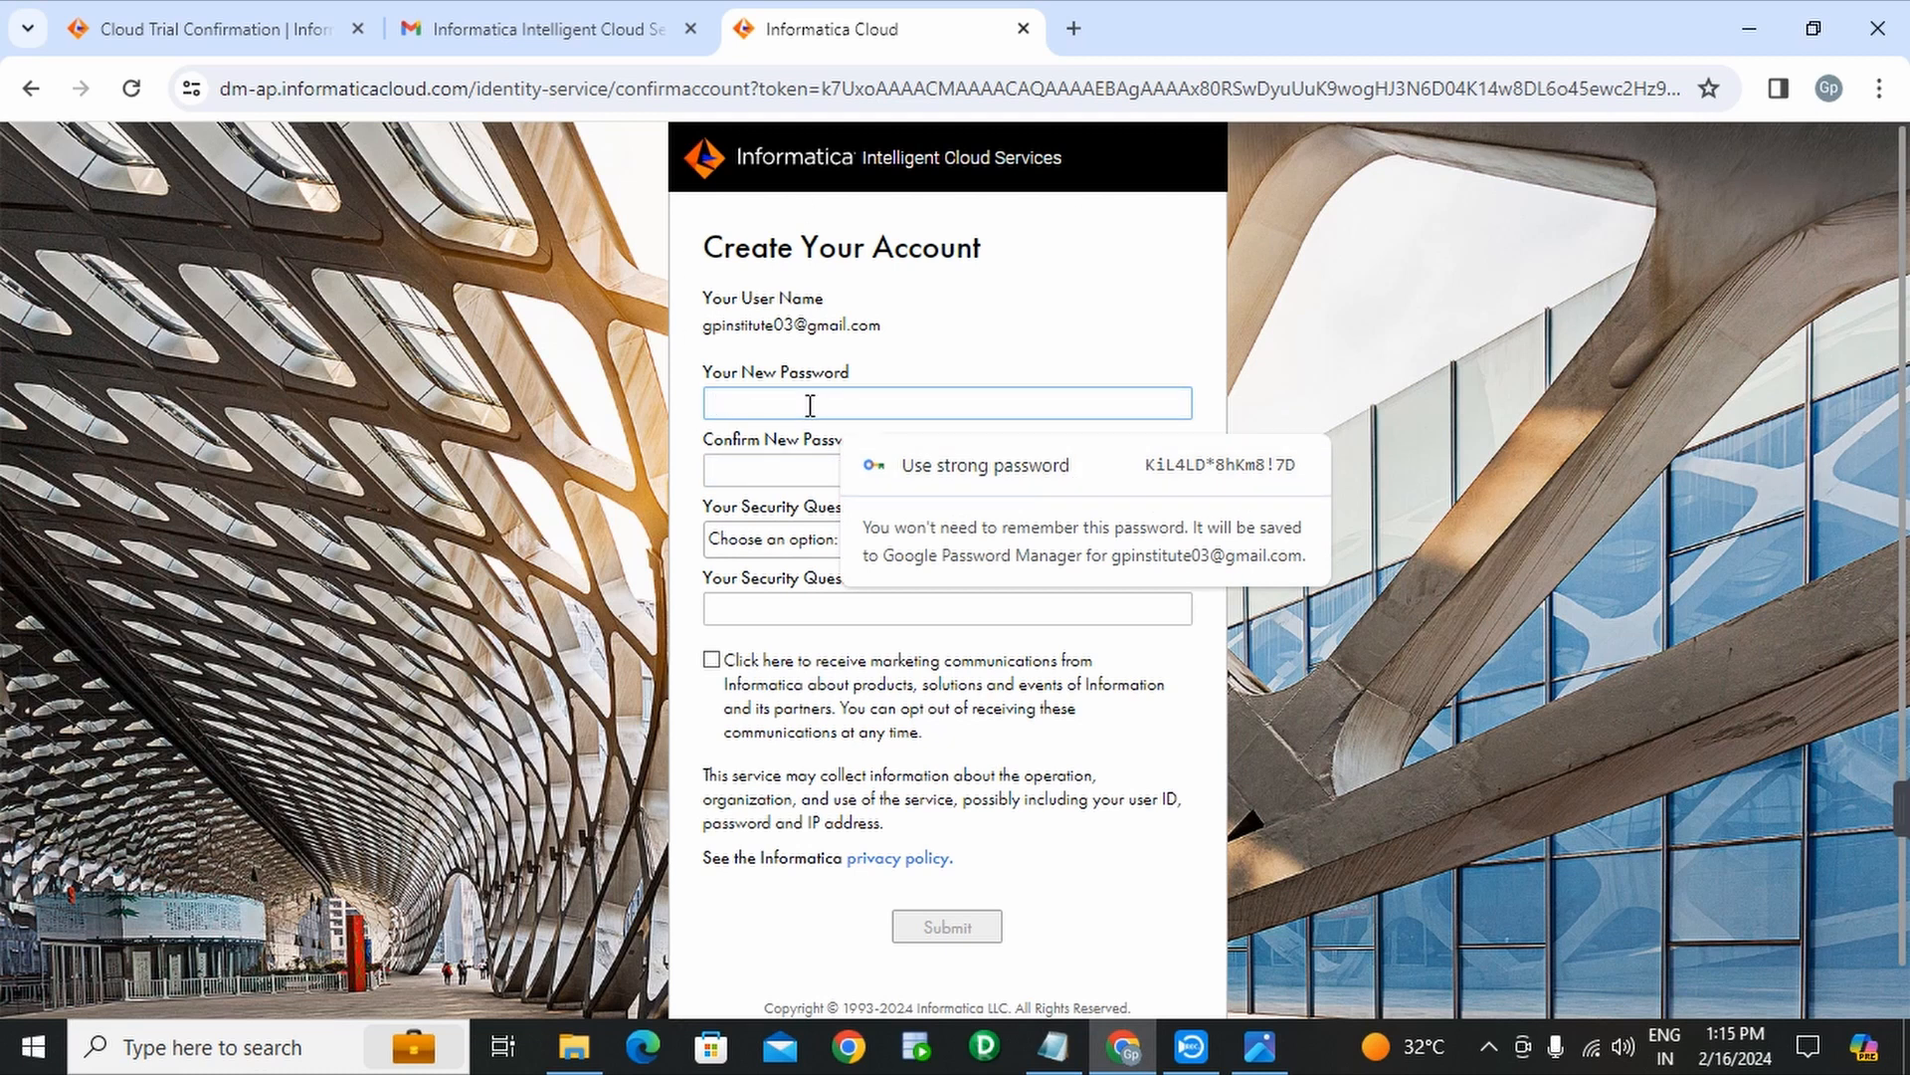
key("ctrl+v")
left_click(797, 468)
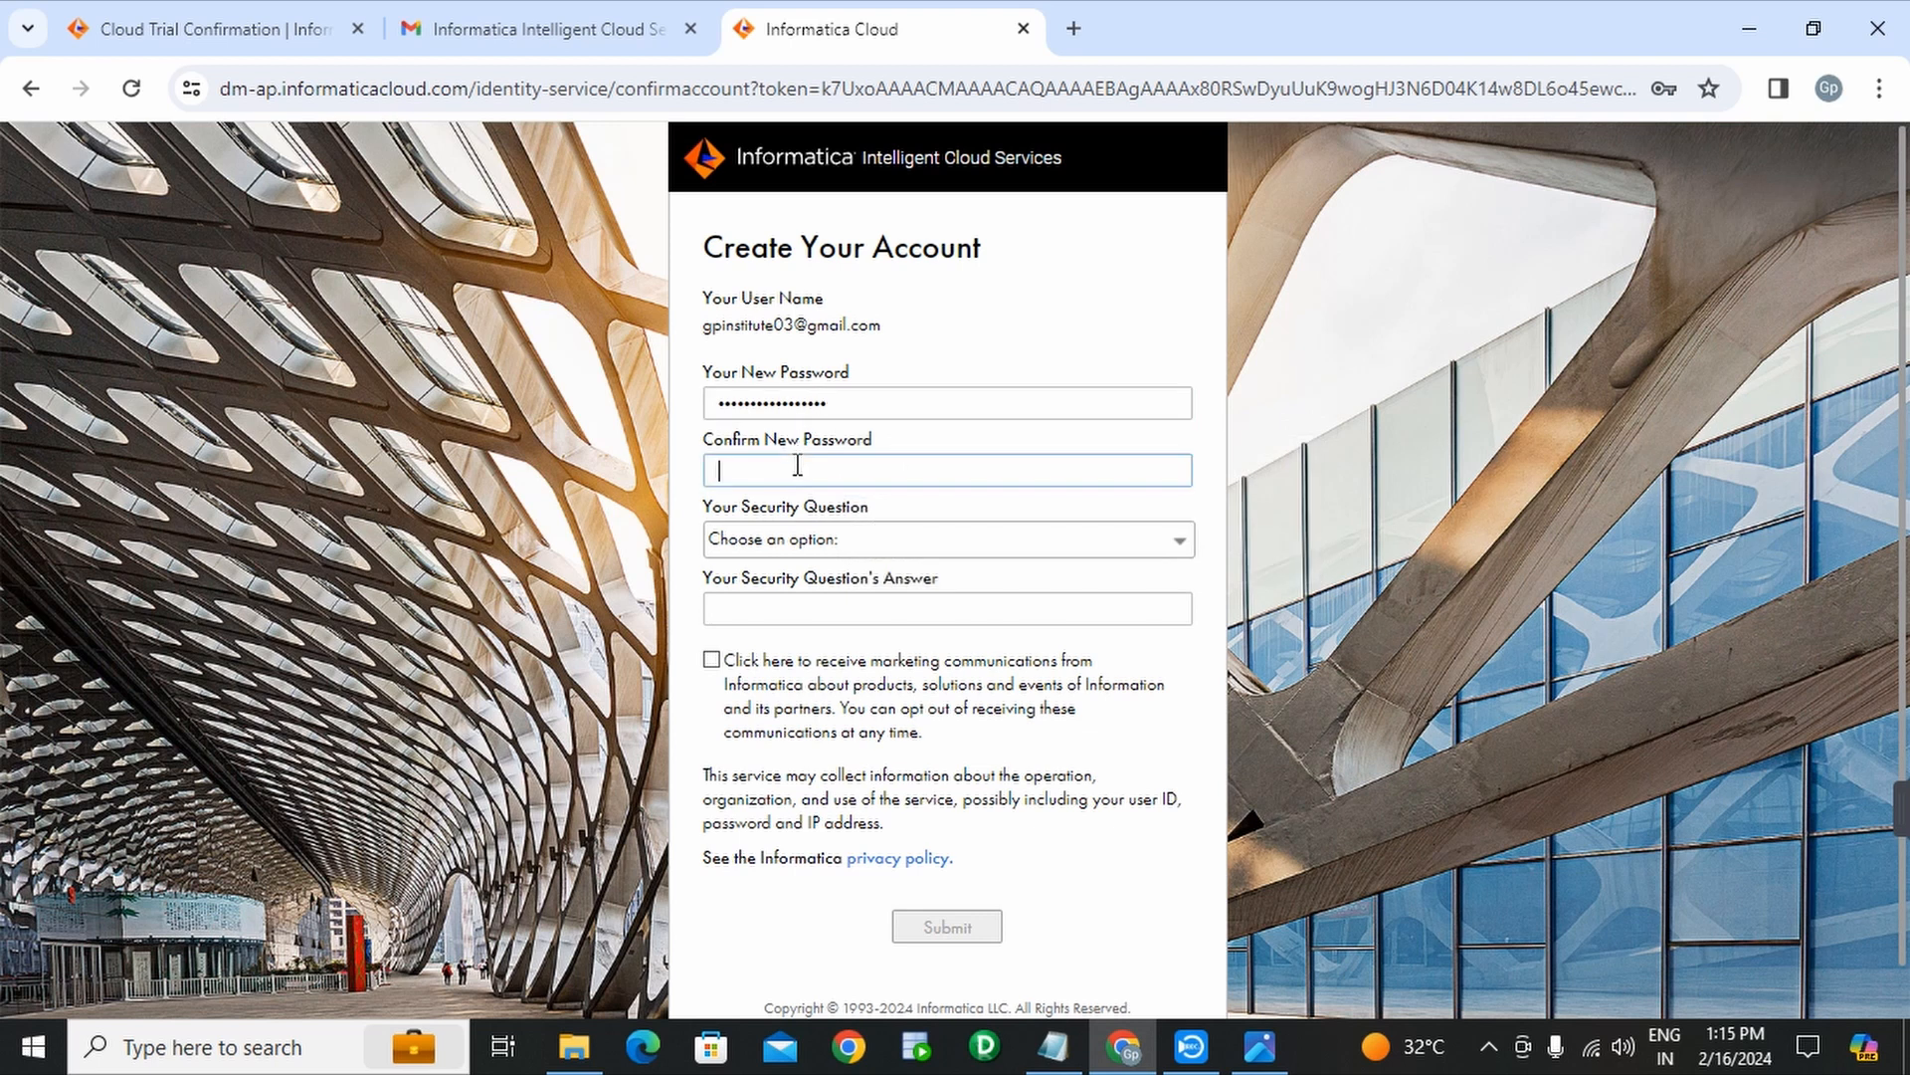
key("ctrl+v")
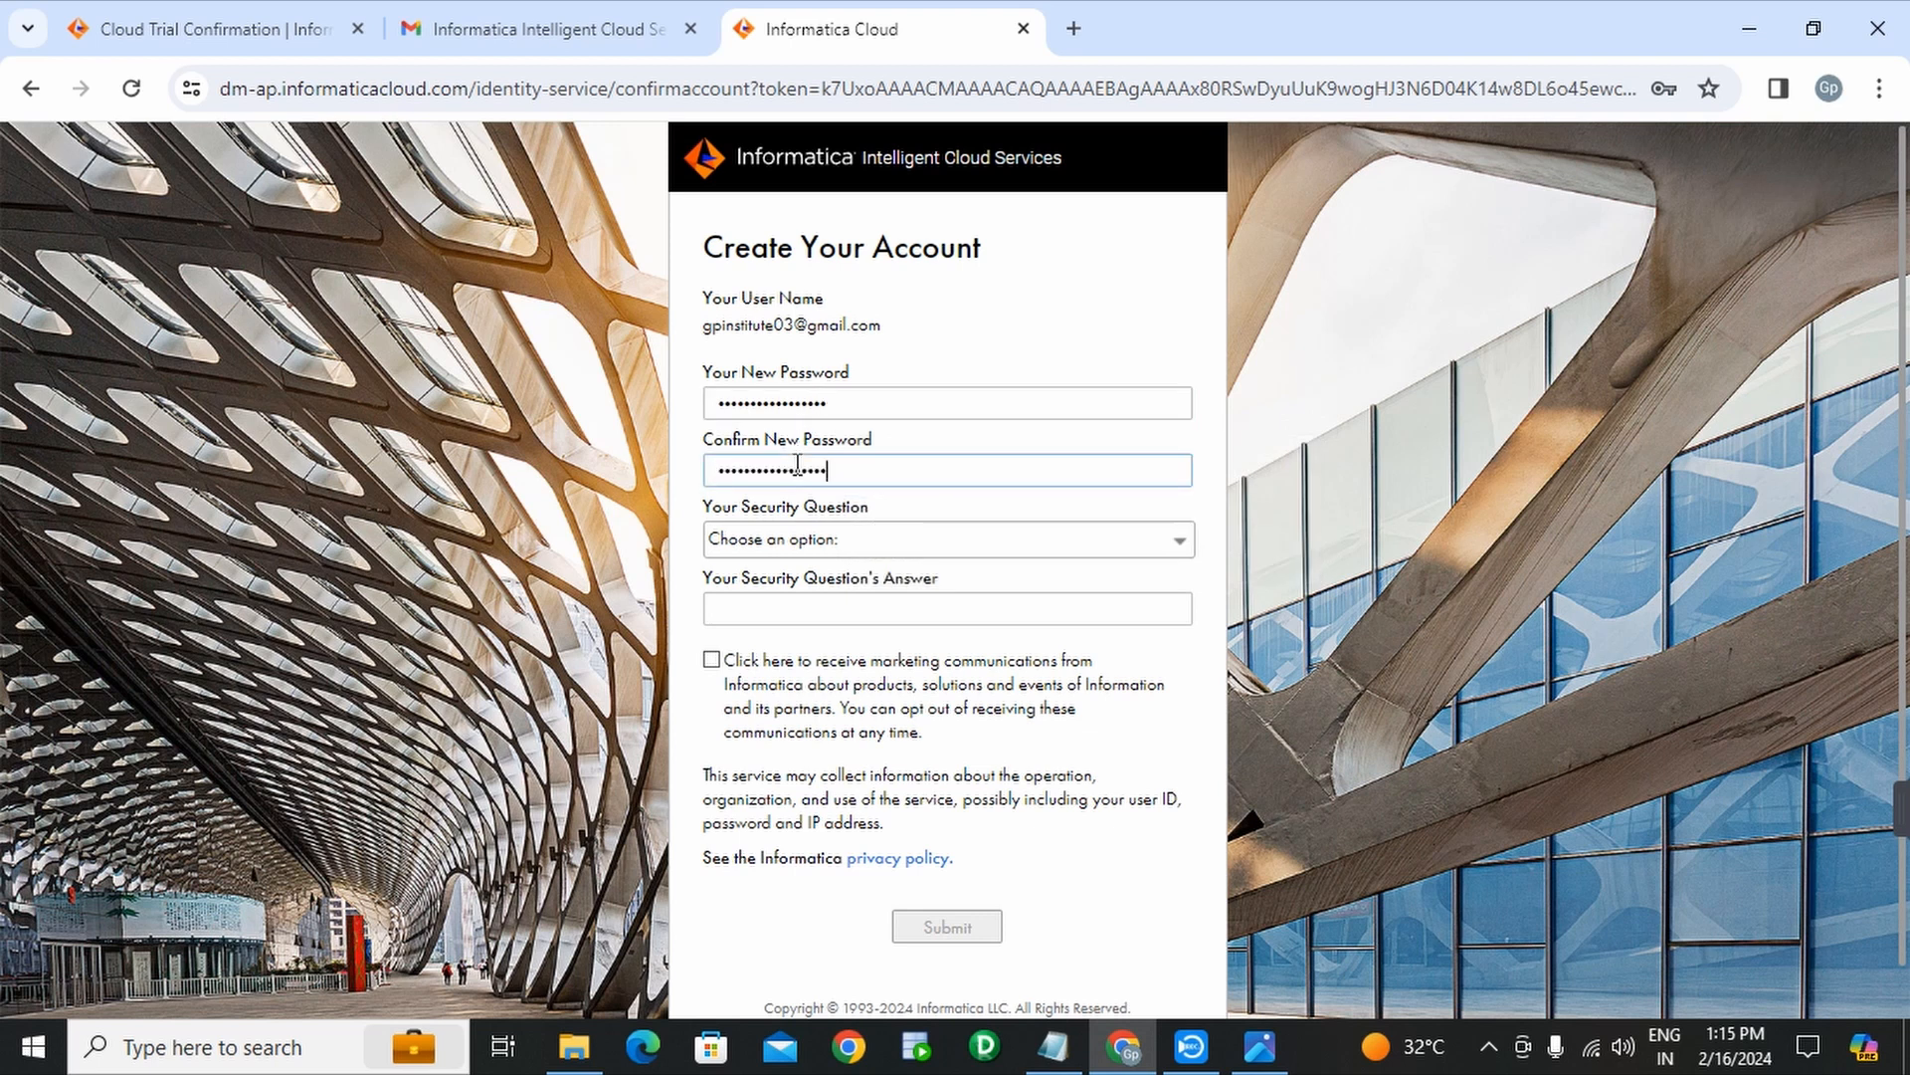
left_click(1080, 1061)
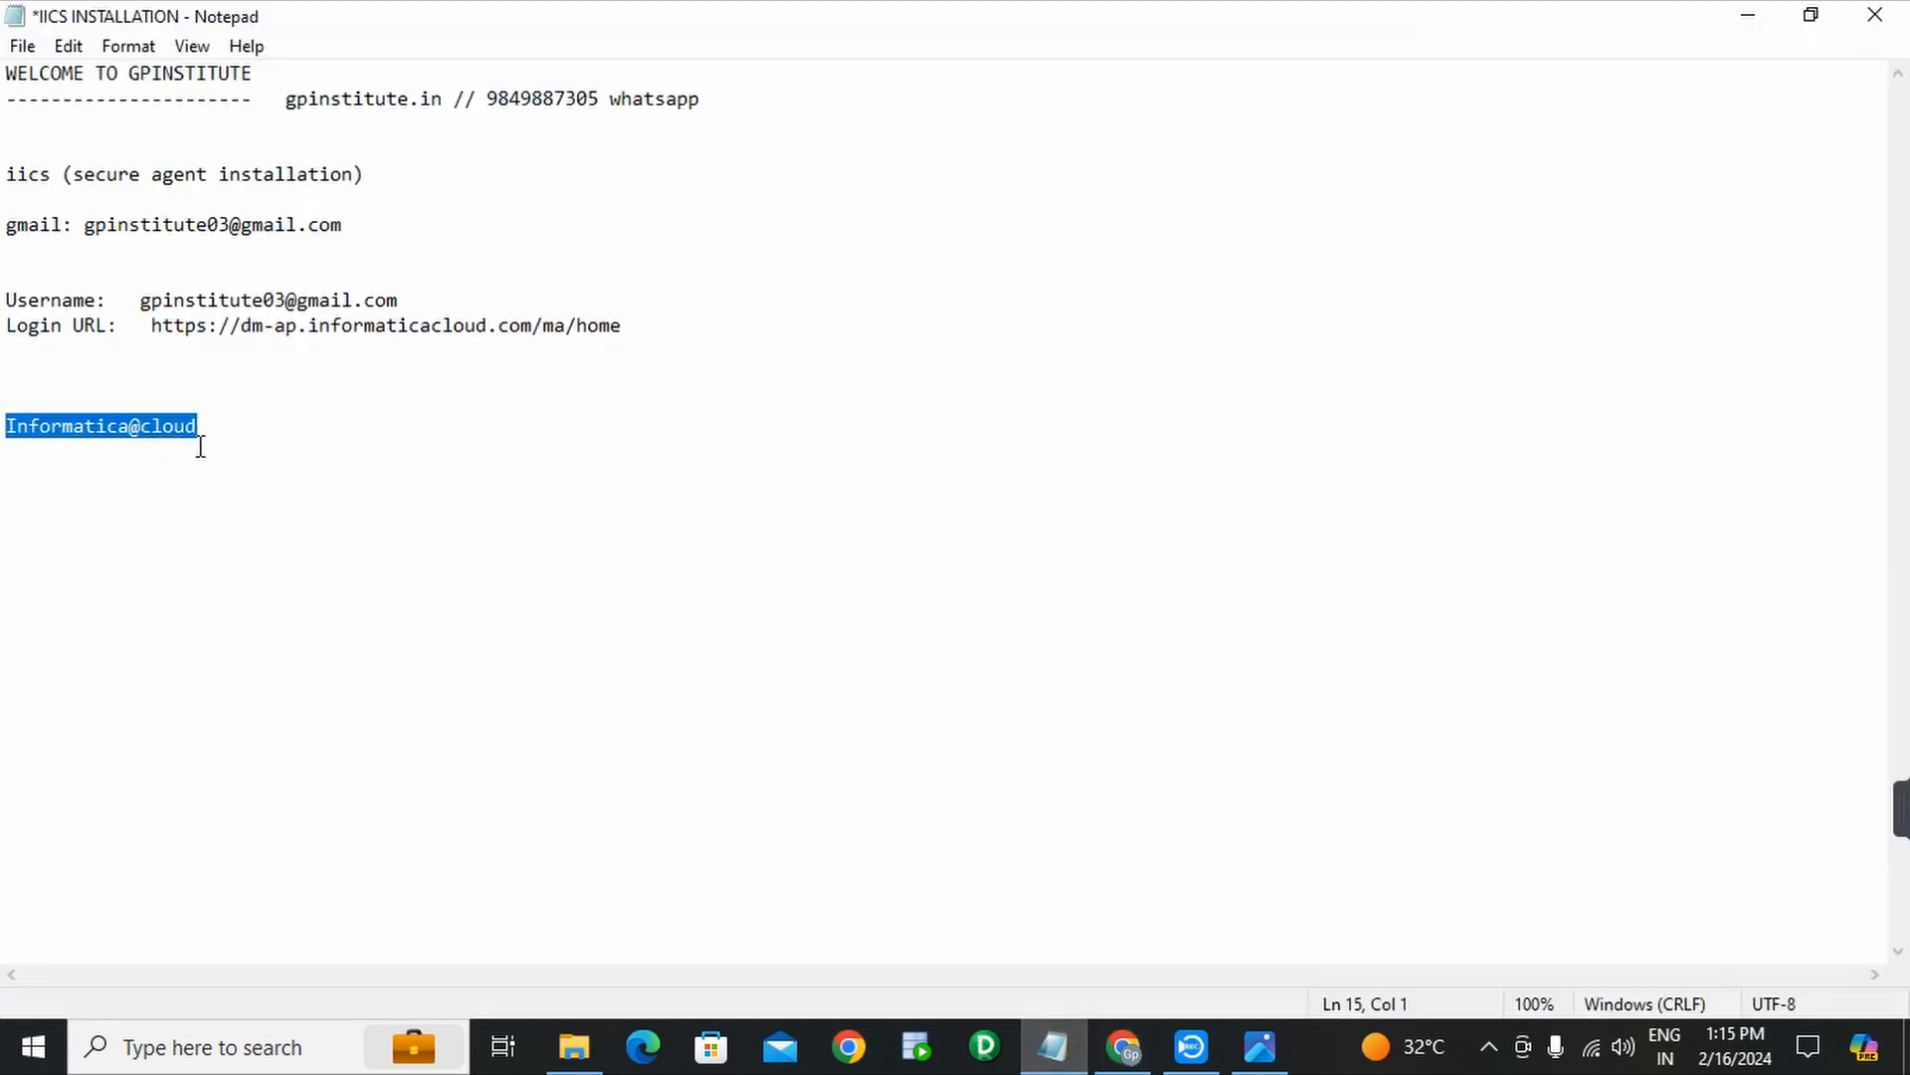
left_click(1122, 1047)
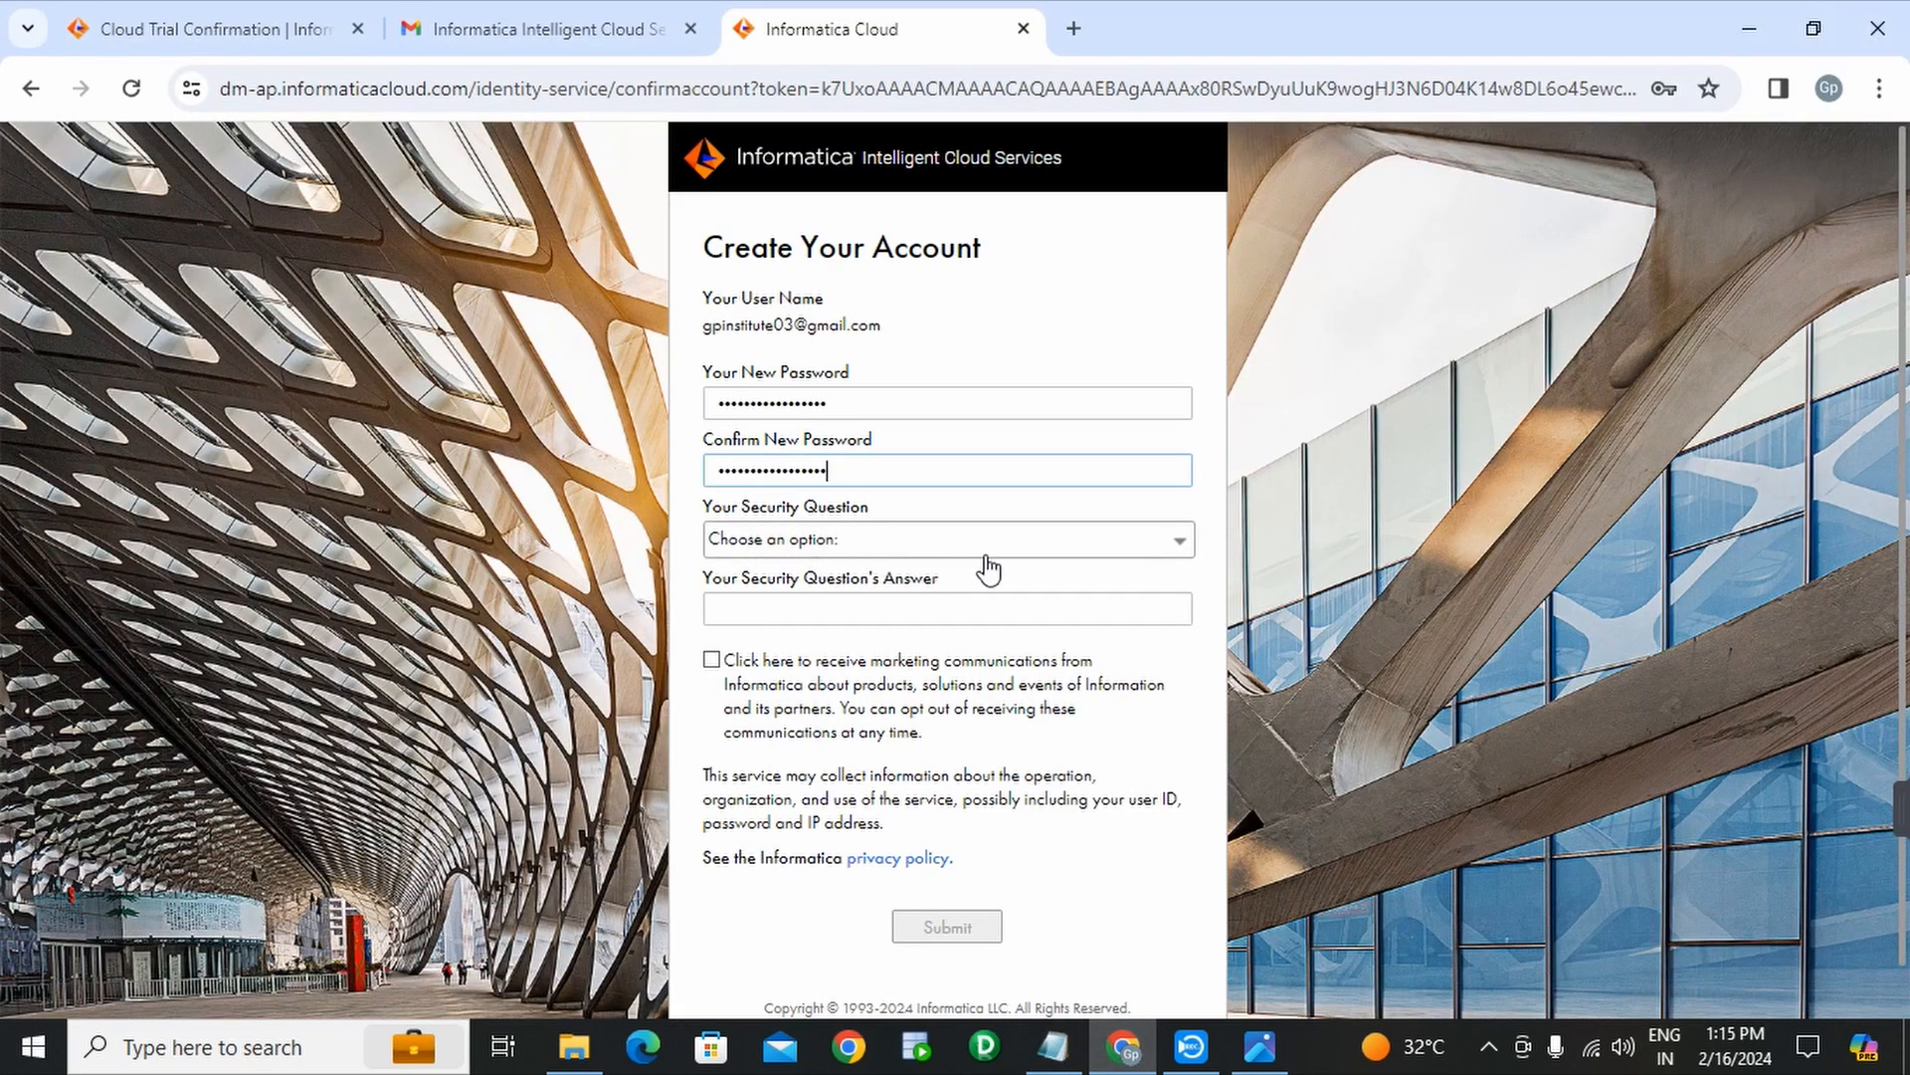
- Choose the 'What is your pet's name?' security question and type its answer
left_click(1104, 549)
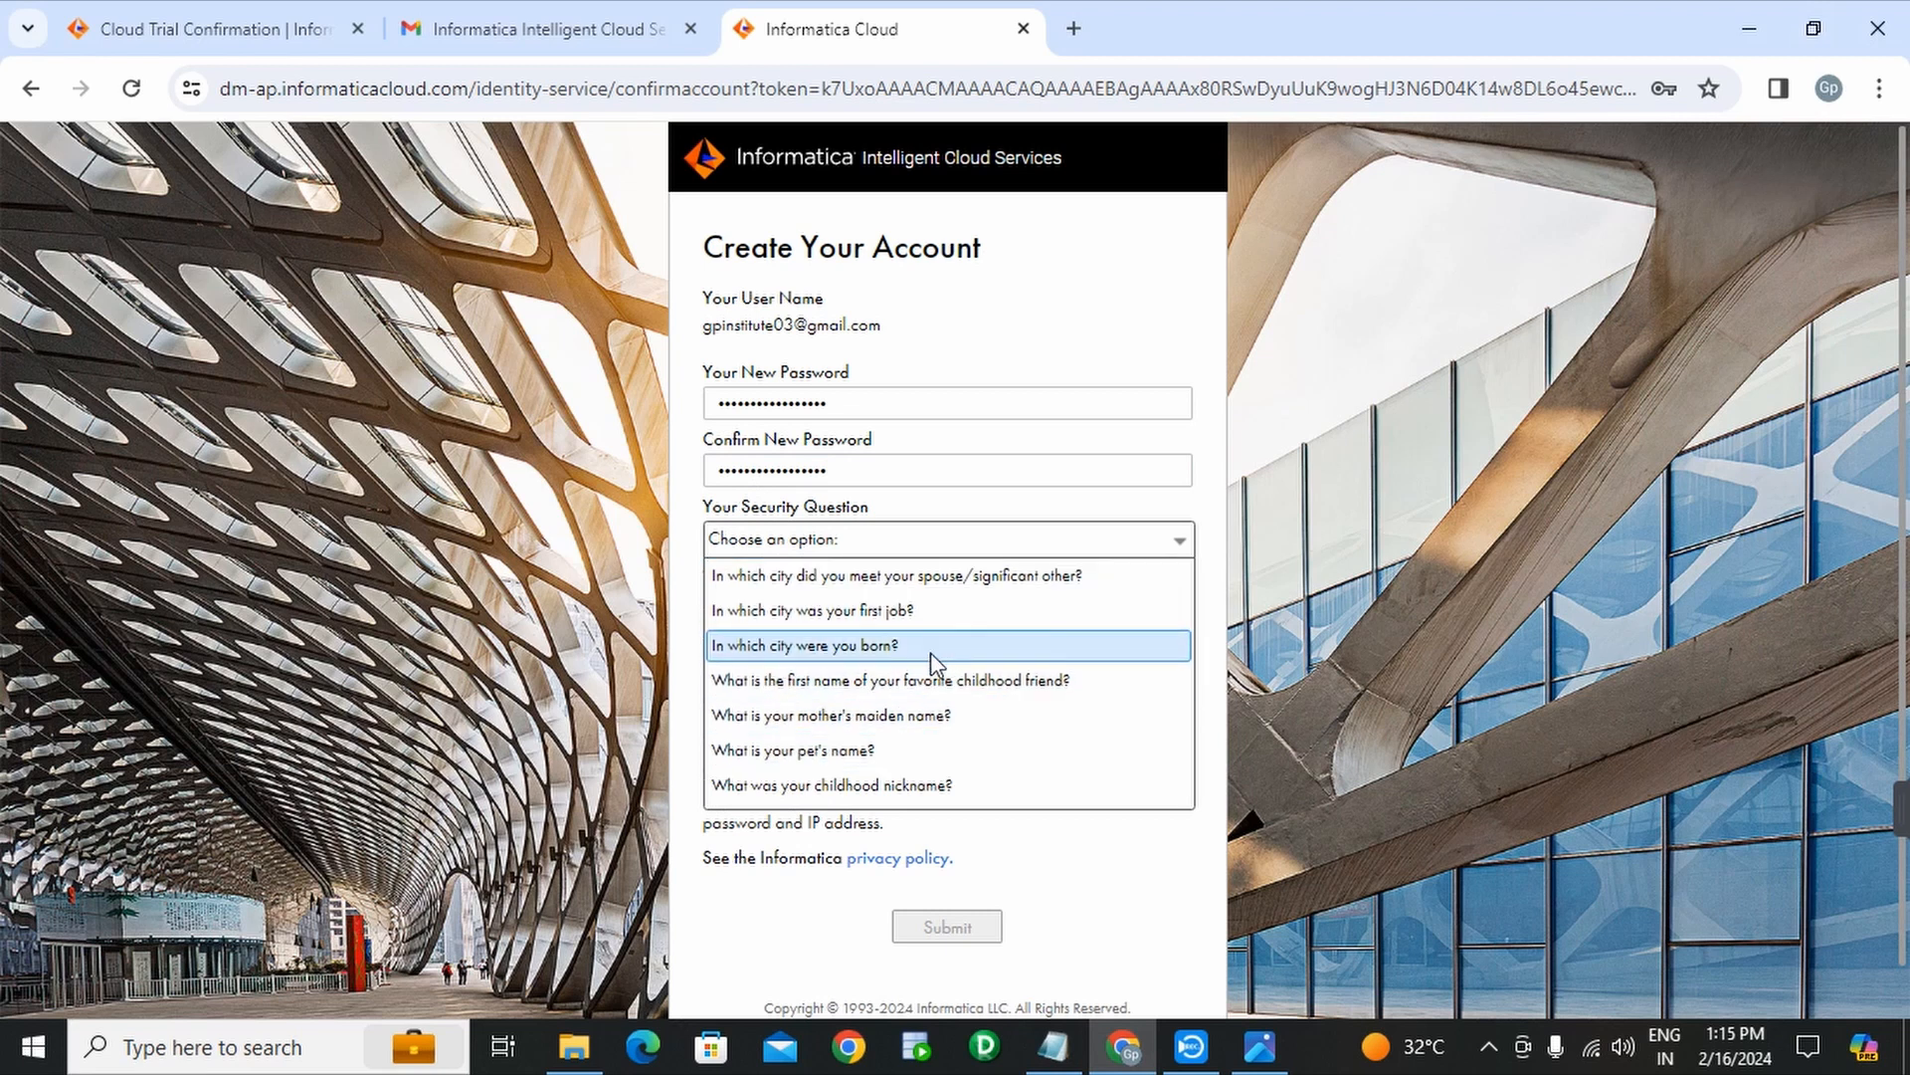
left_click(854, 758)
left_click(890, 612)
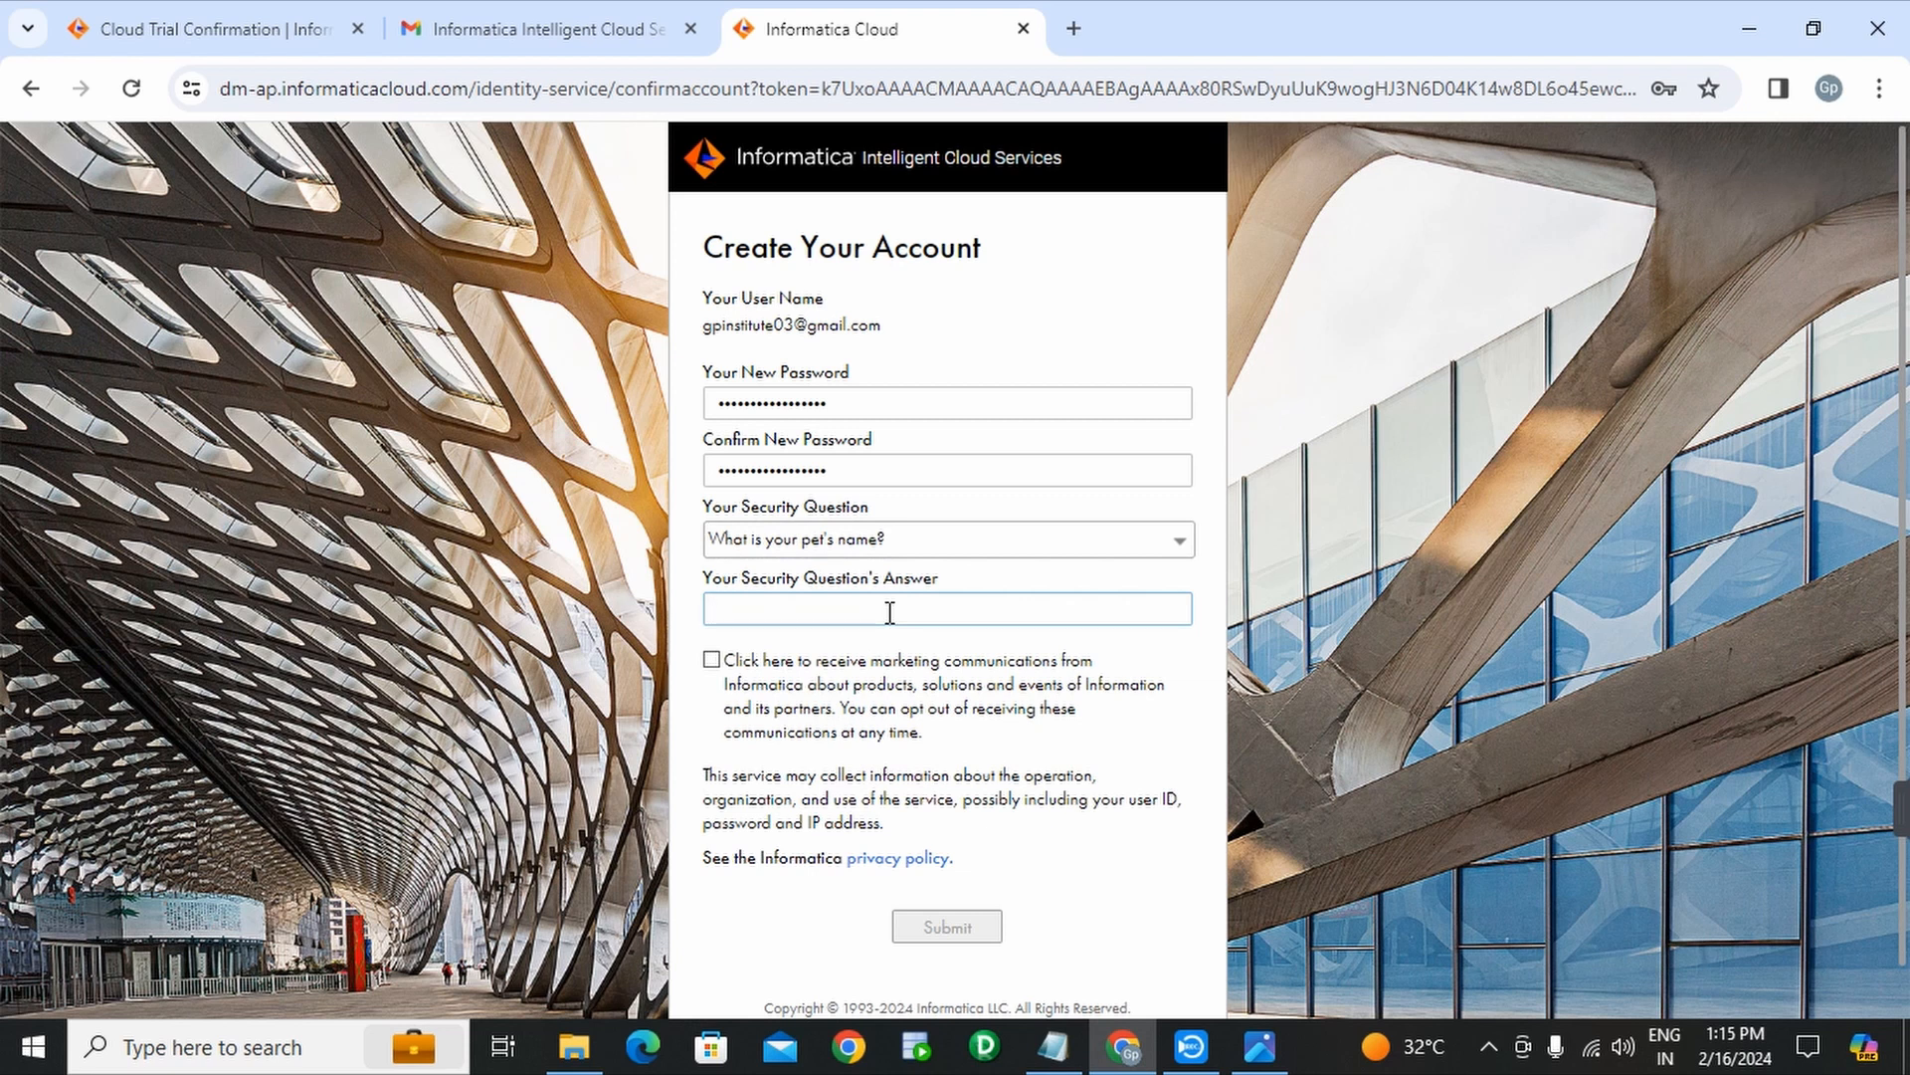
type("••••••")
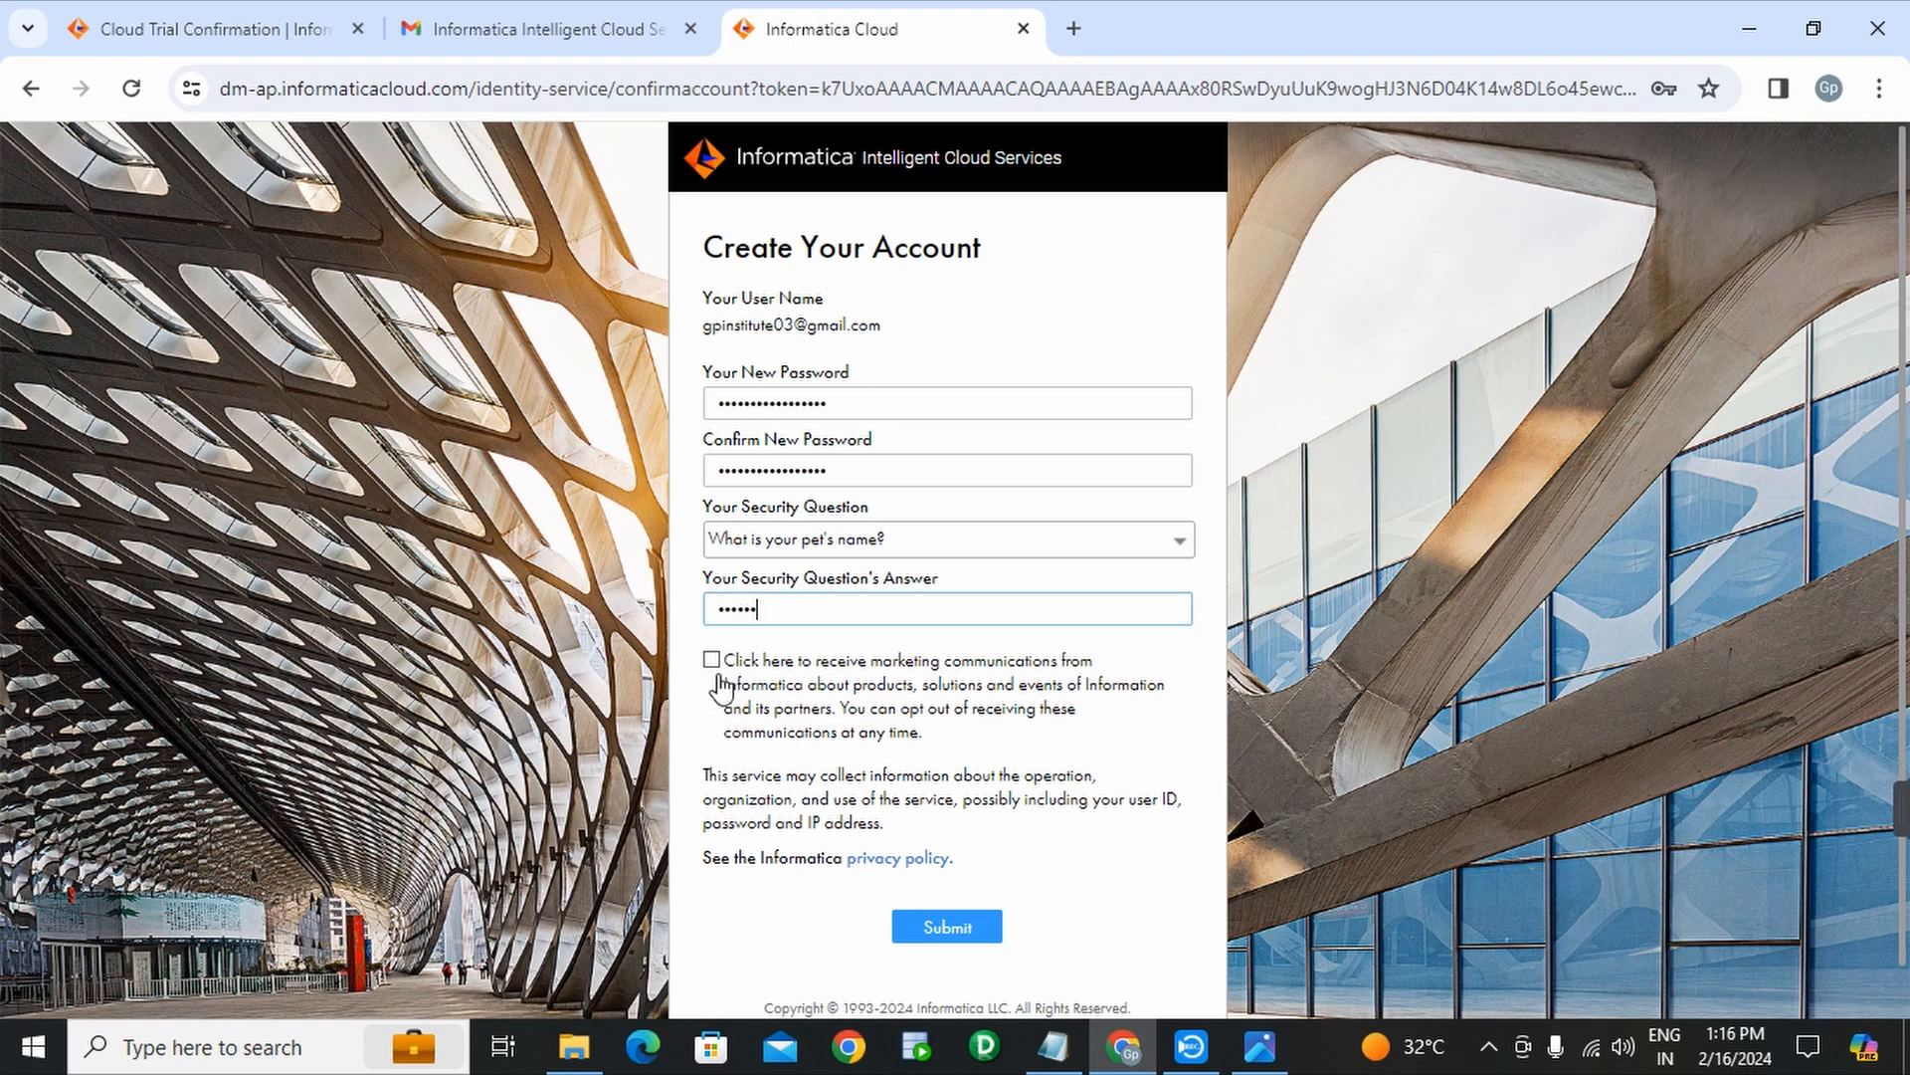
- Submit the account form, declining Chrome's password save and periodic update emails
left_click(955, 930)
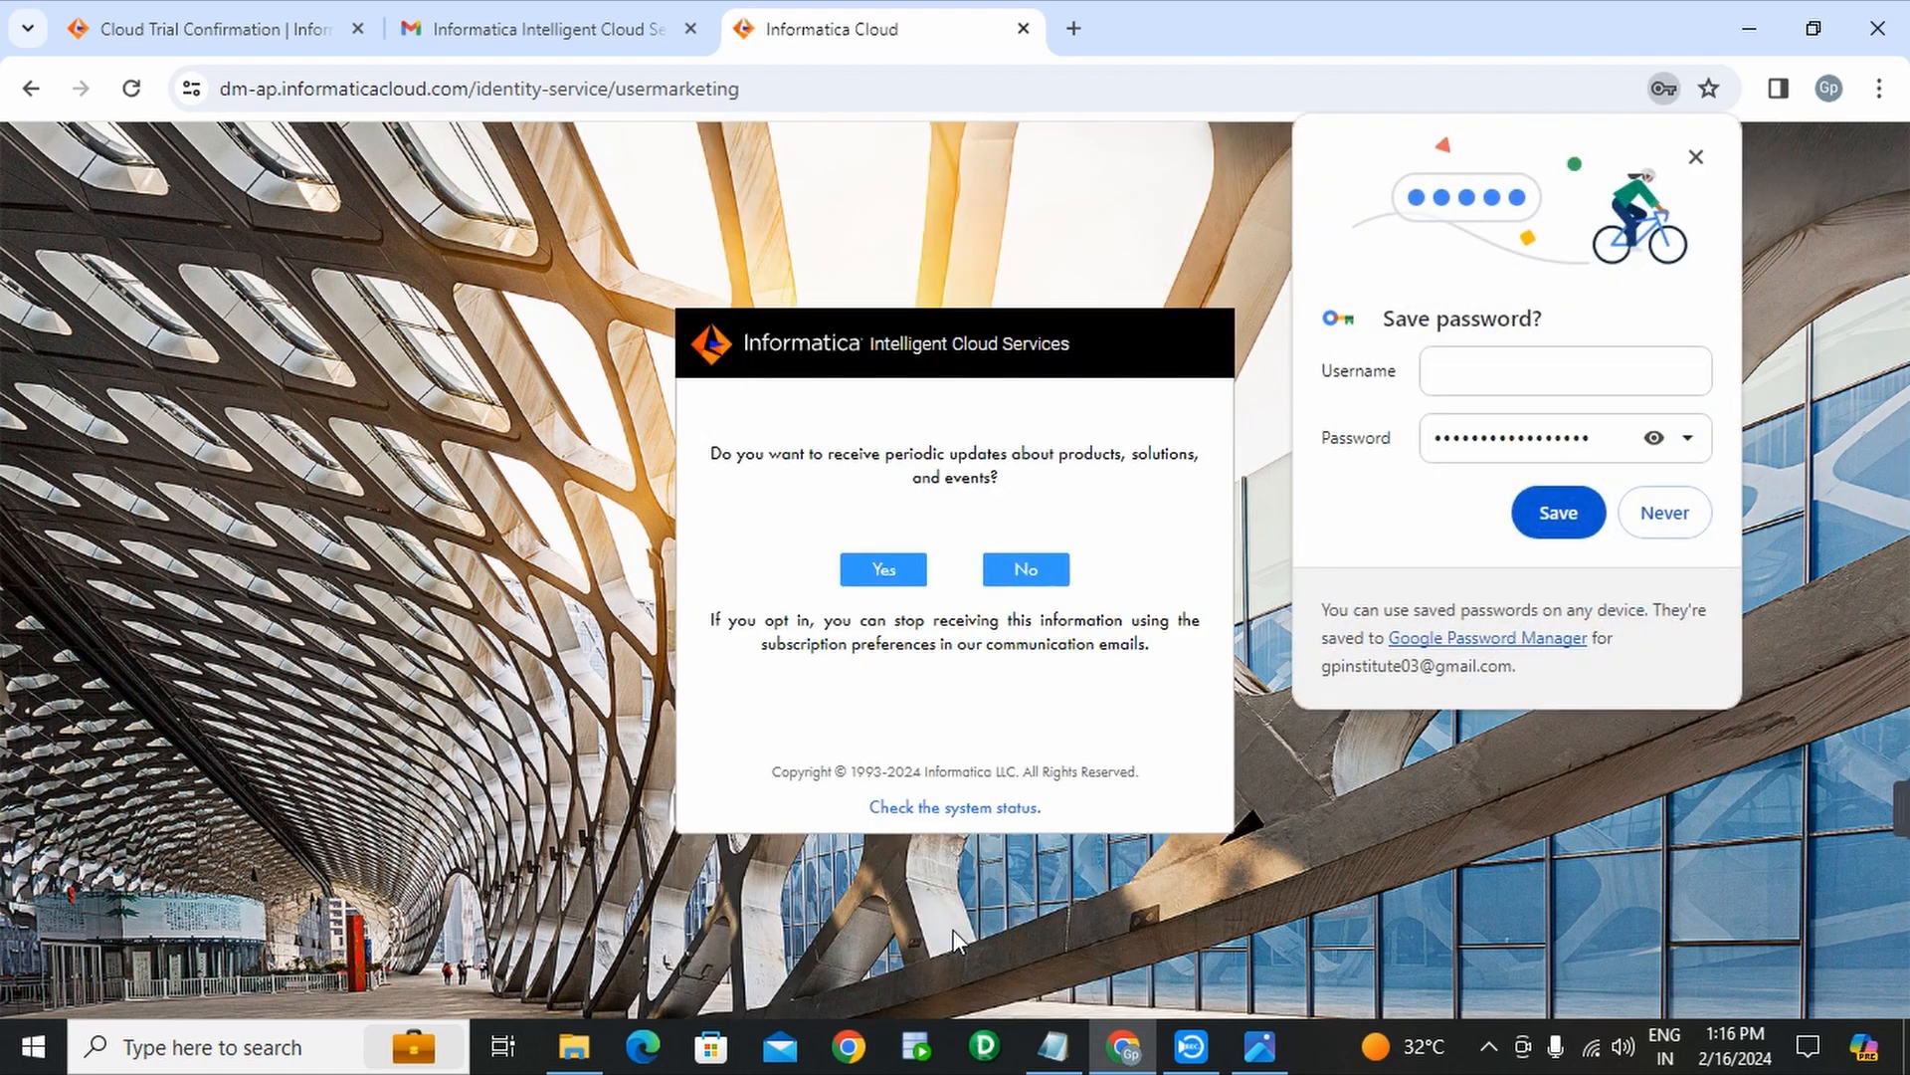
left_click(1682, 519)
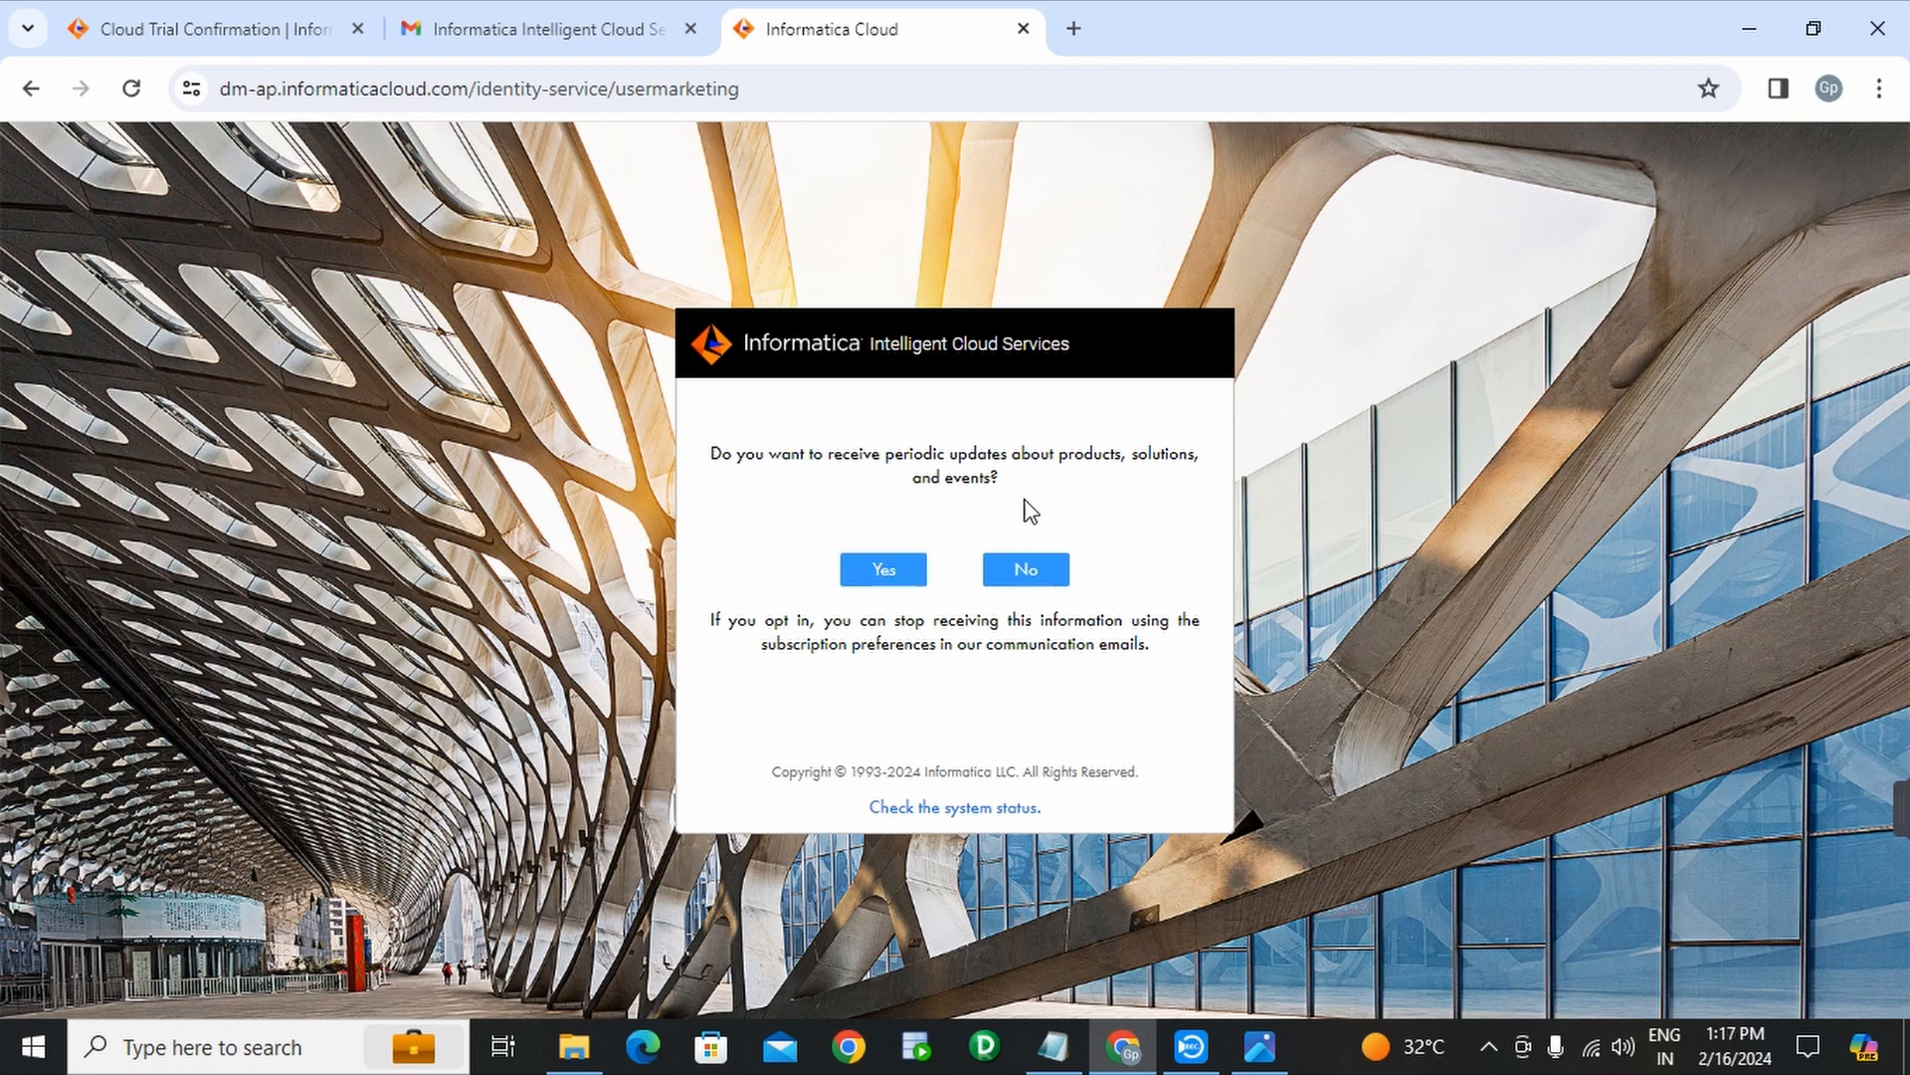
left_click(1040, 586)
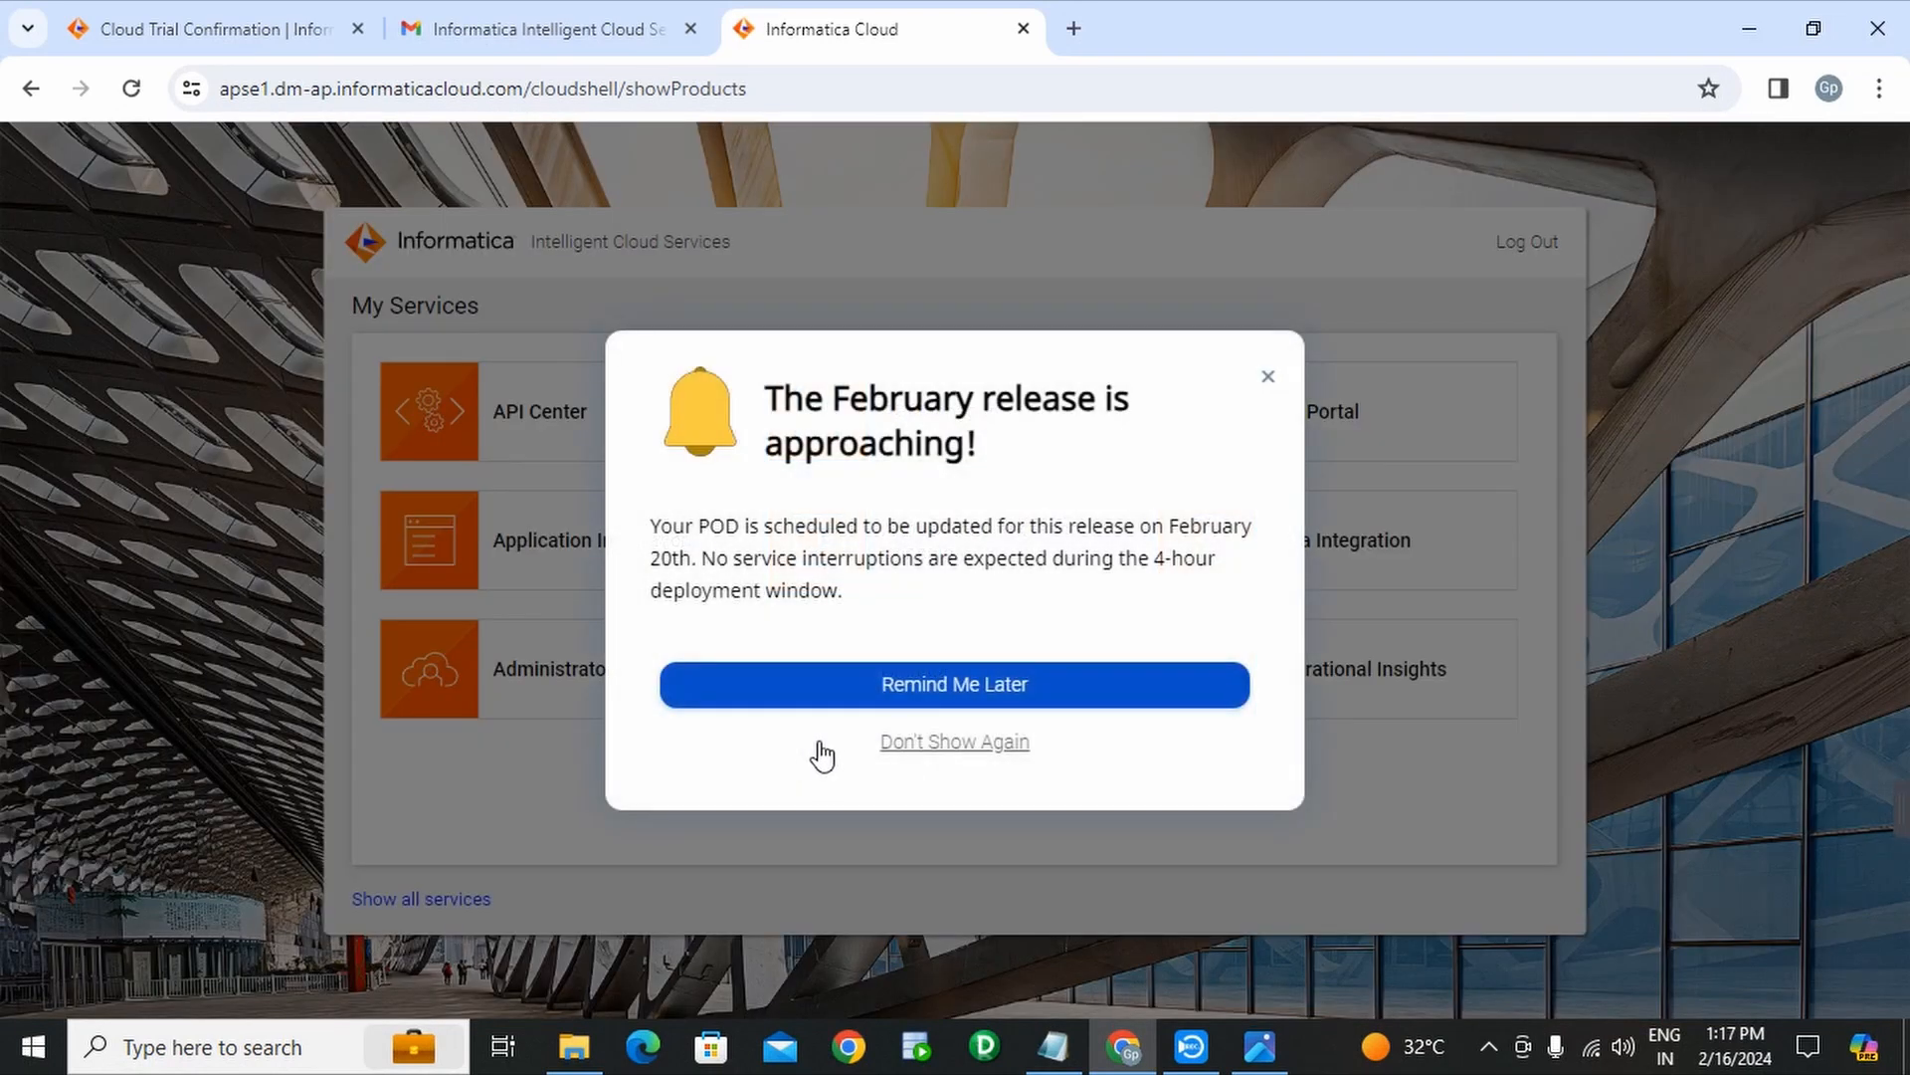
- Dismiss the February release notice with Remind Me Later and log out
left_click(932, 746)
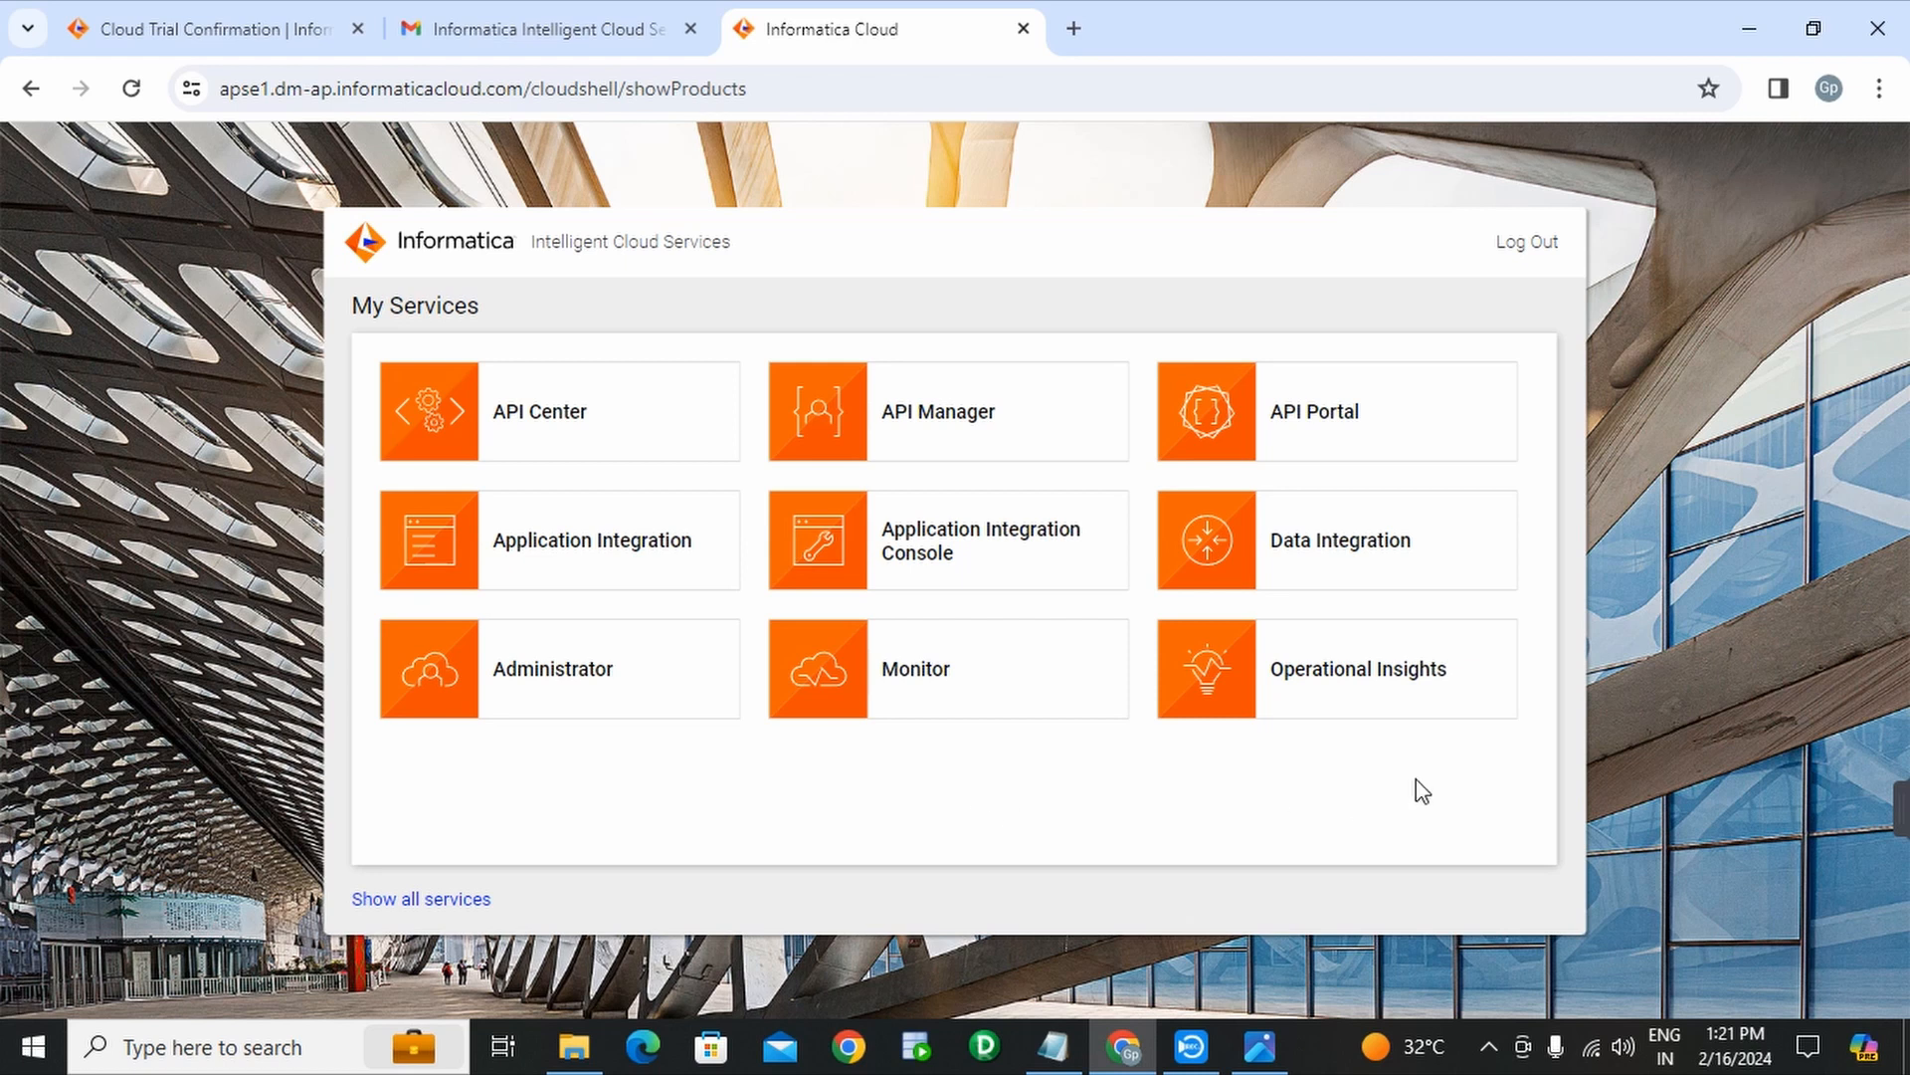
left_click(1536, 249)
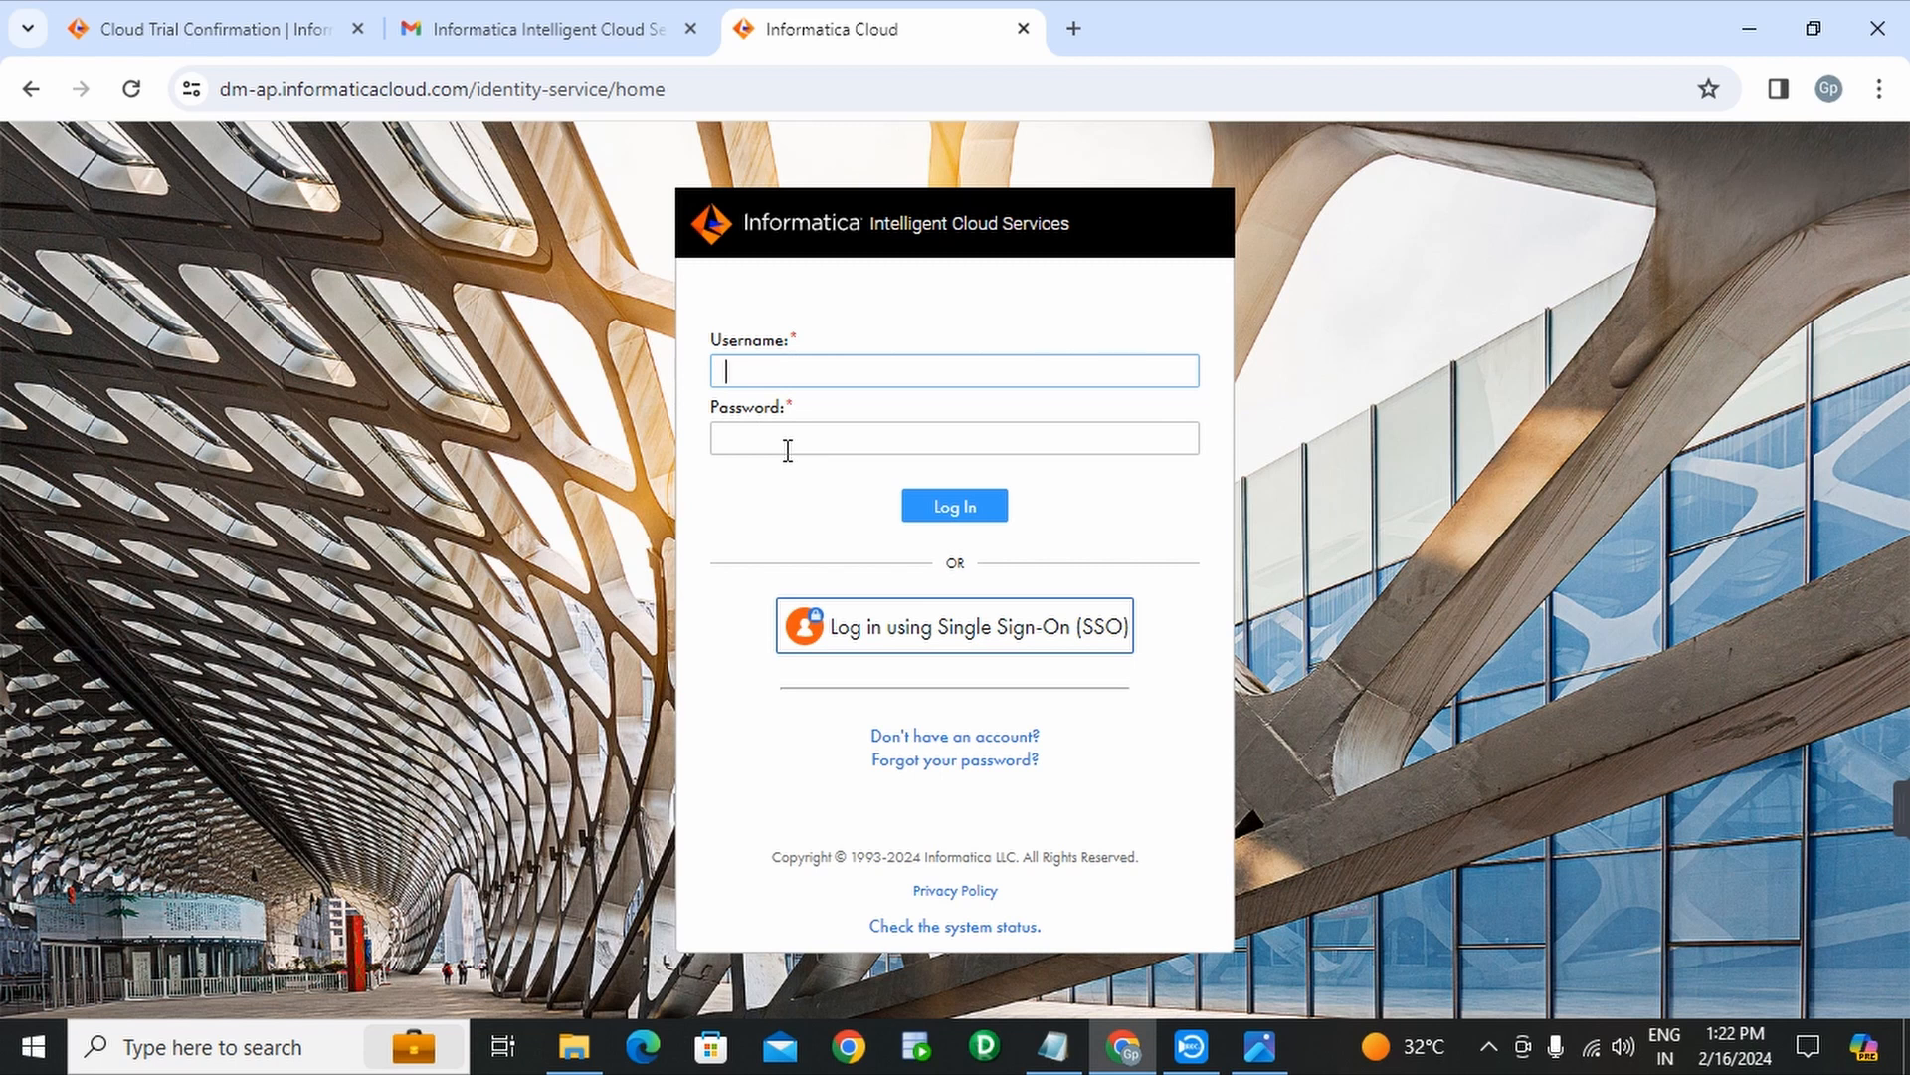
- Switch from the login page to the IICS INSTALLATION notes in Notepad
left_click(1055, 1047)
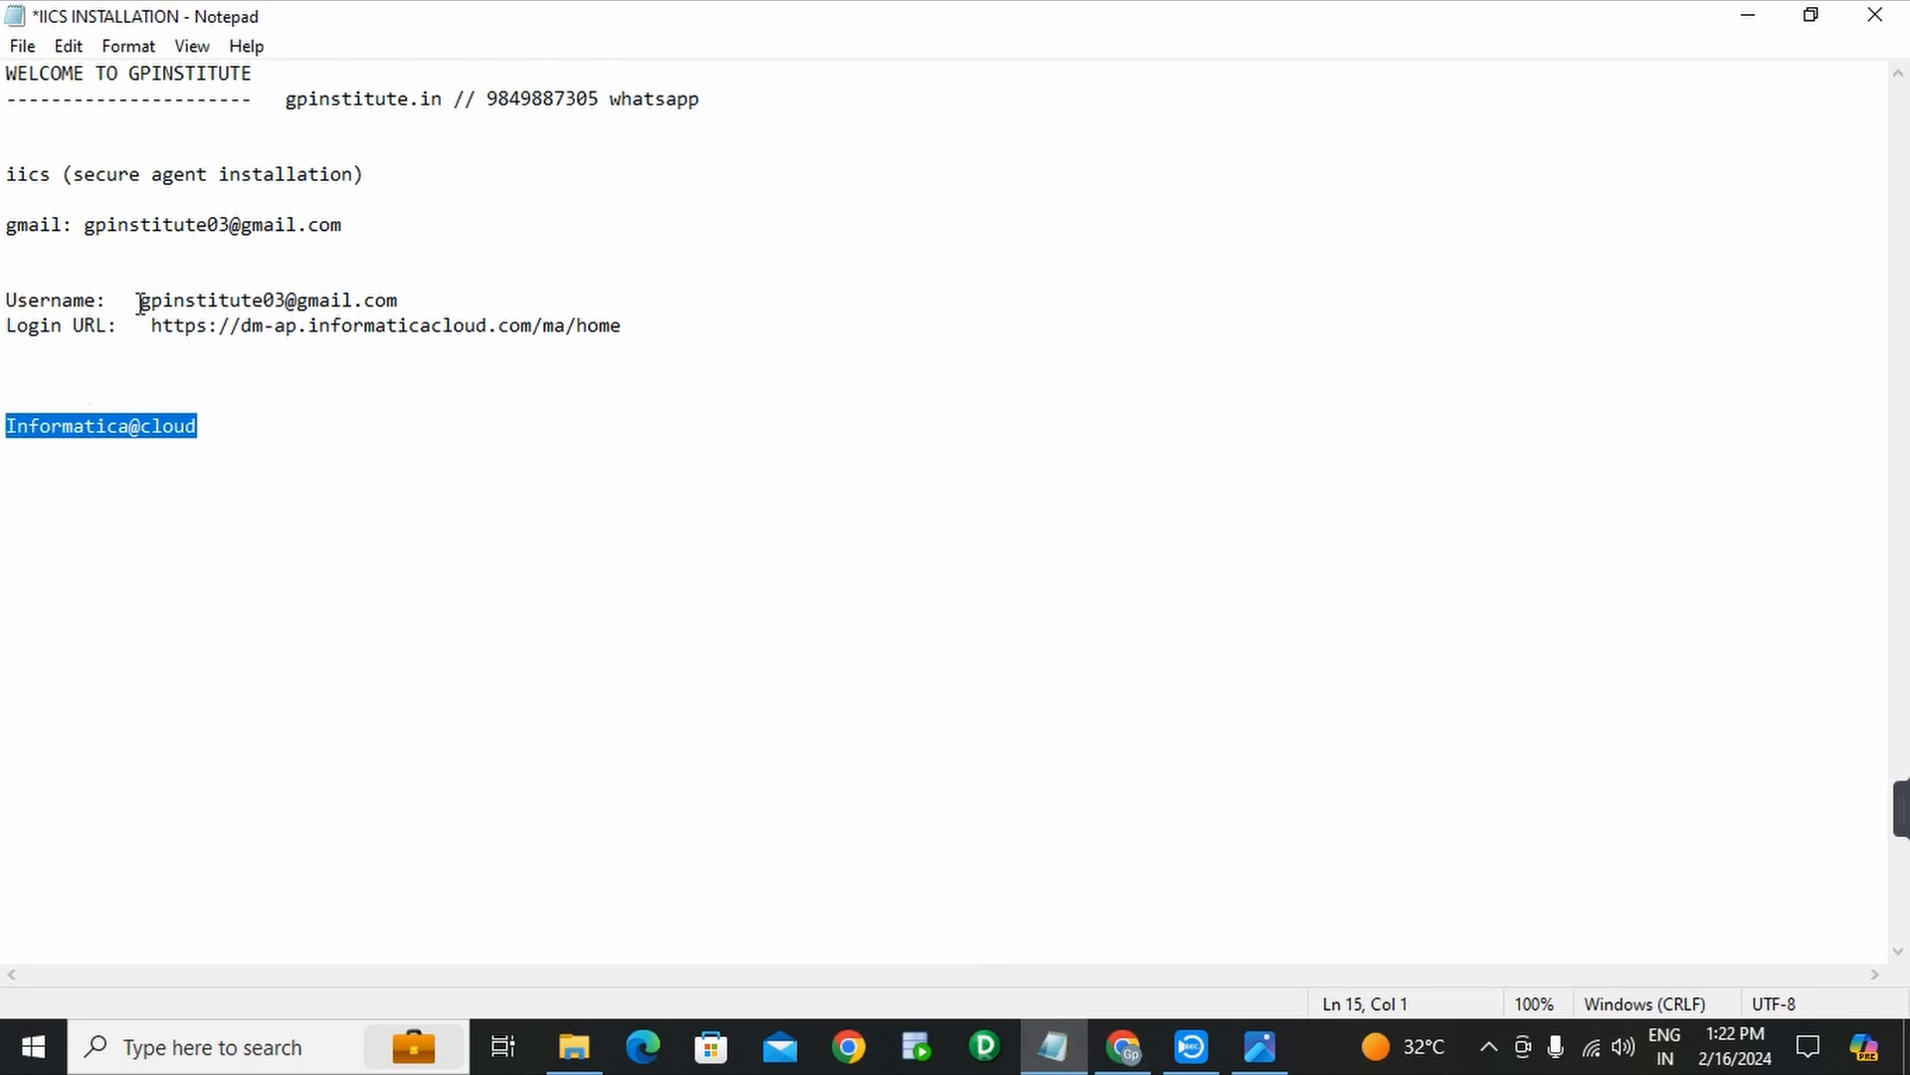
- Select the saved username, password and Login URL lines in the notes
left_click_drag(140, 301, 438, 308)
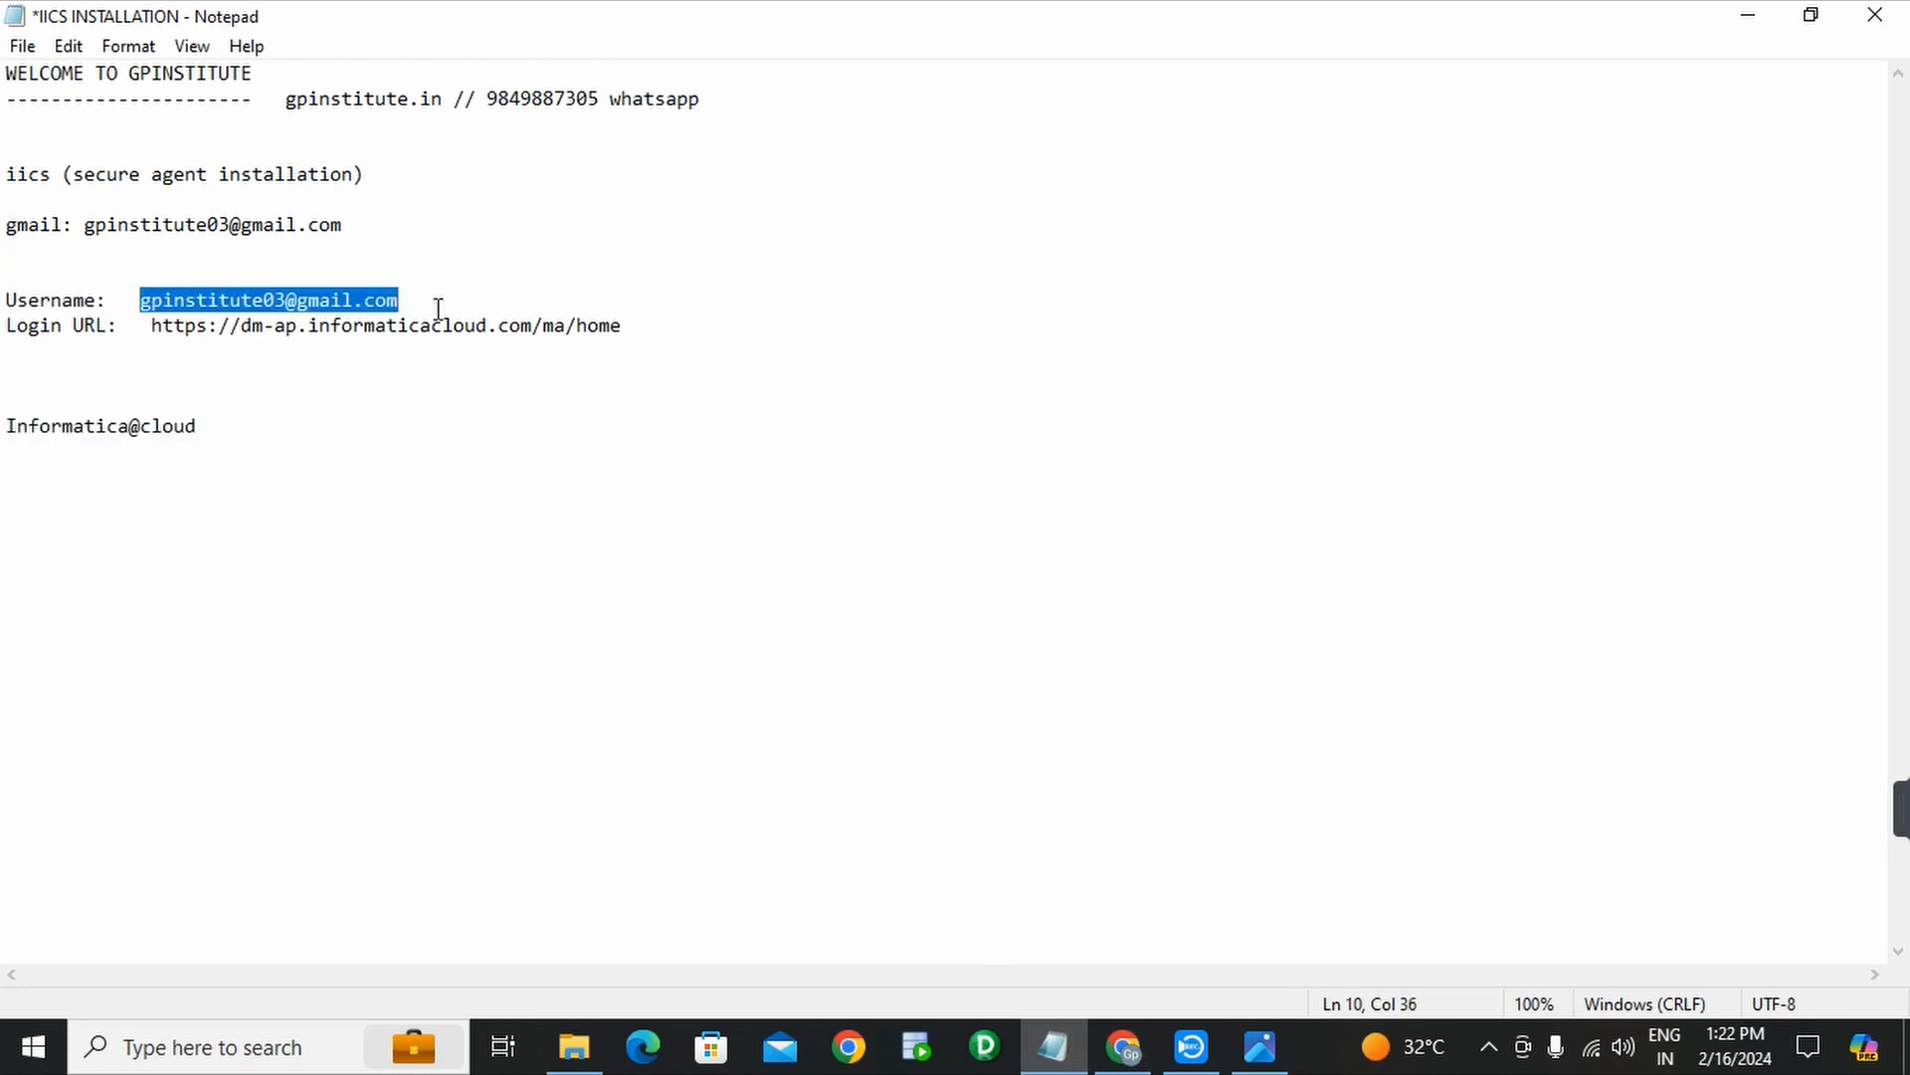
left_click_drag(8, 426, 214, 425)
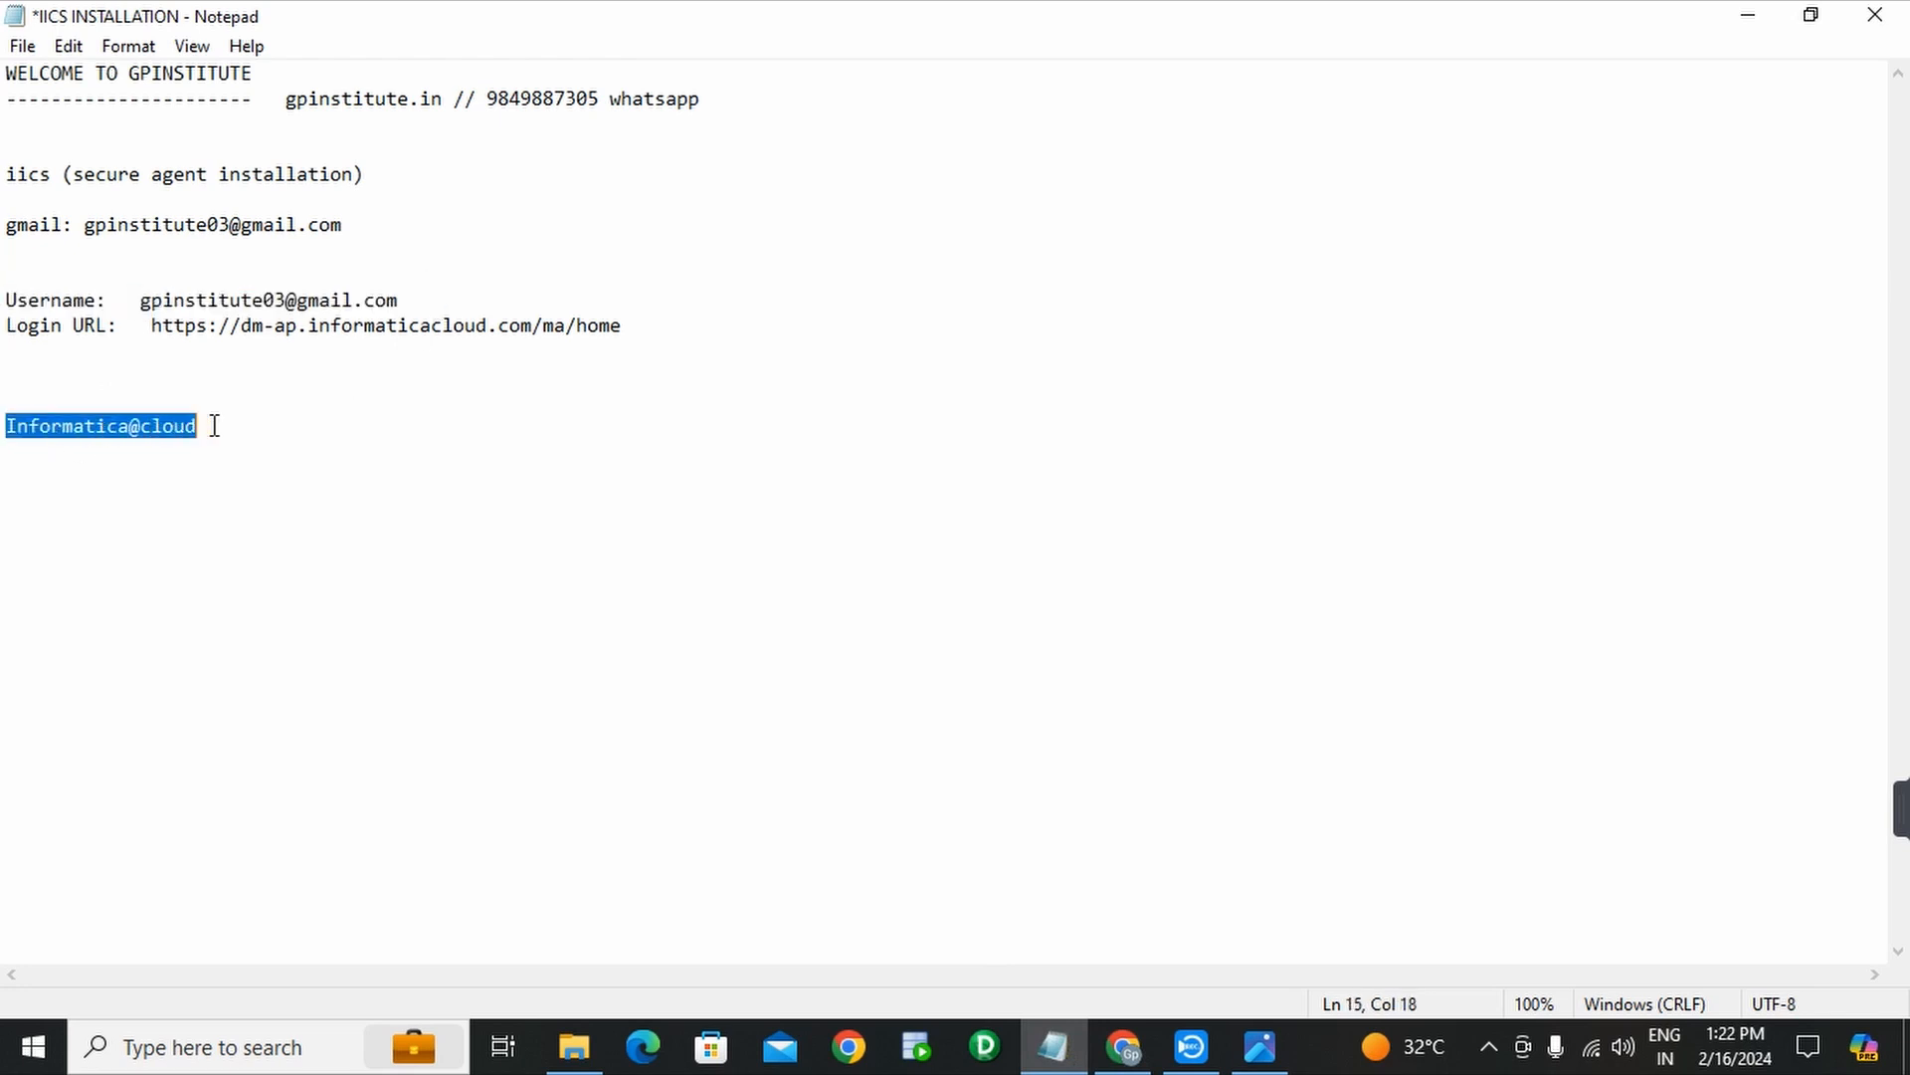
left_click_drag(8, 328, 165, 358)
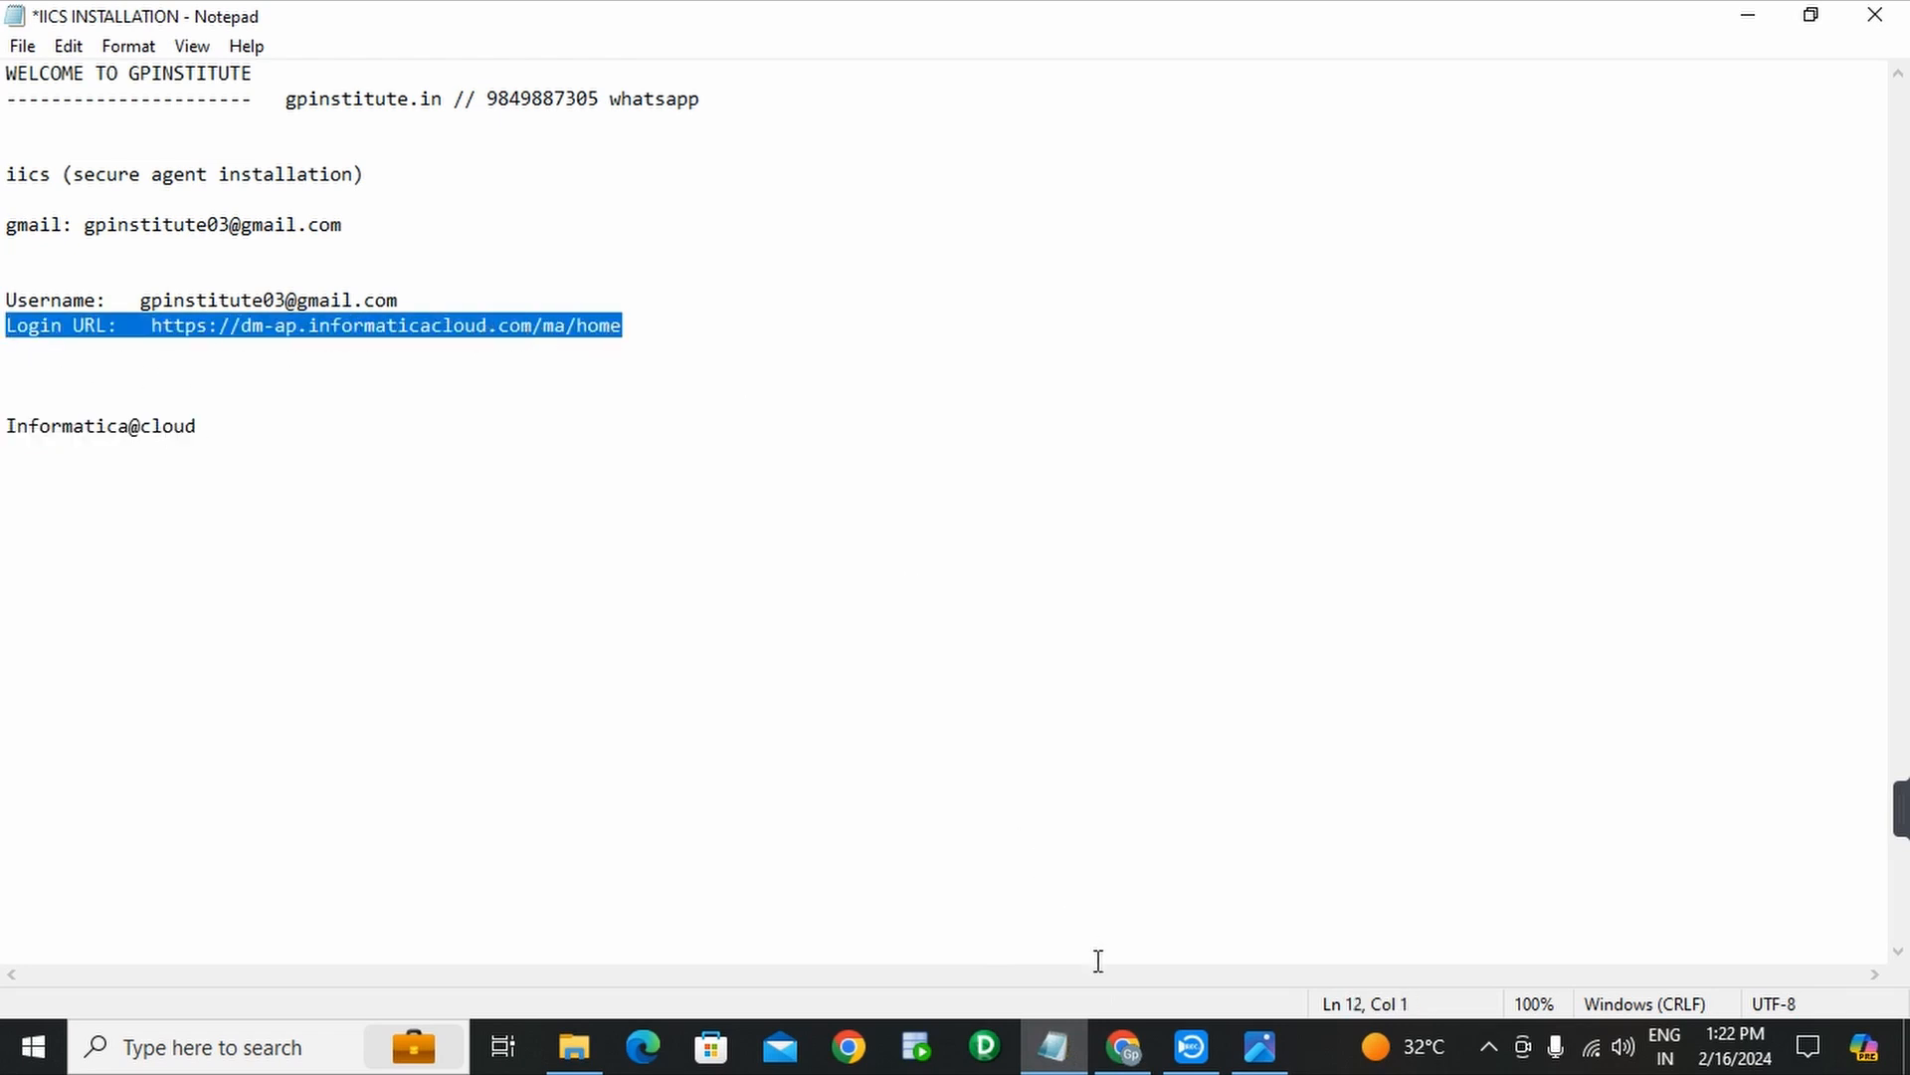
- Open a new Chrome tab and close the Informatica login, Gmail and Cloud Trial Confirmation tabs
left_click(1125, 1047)
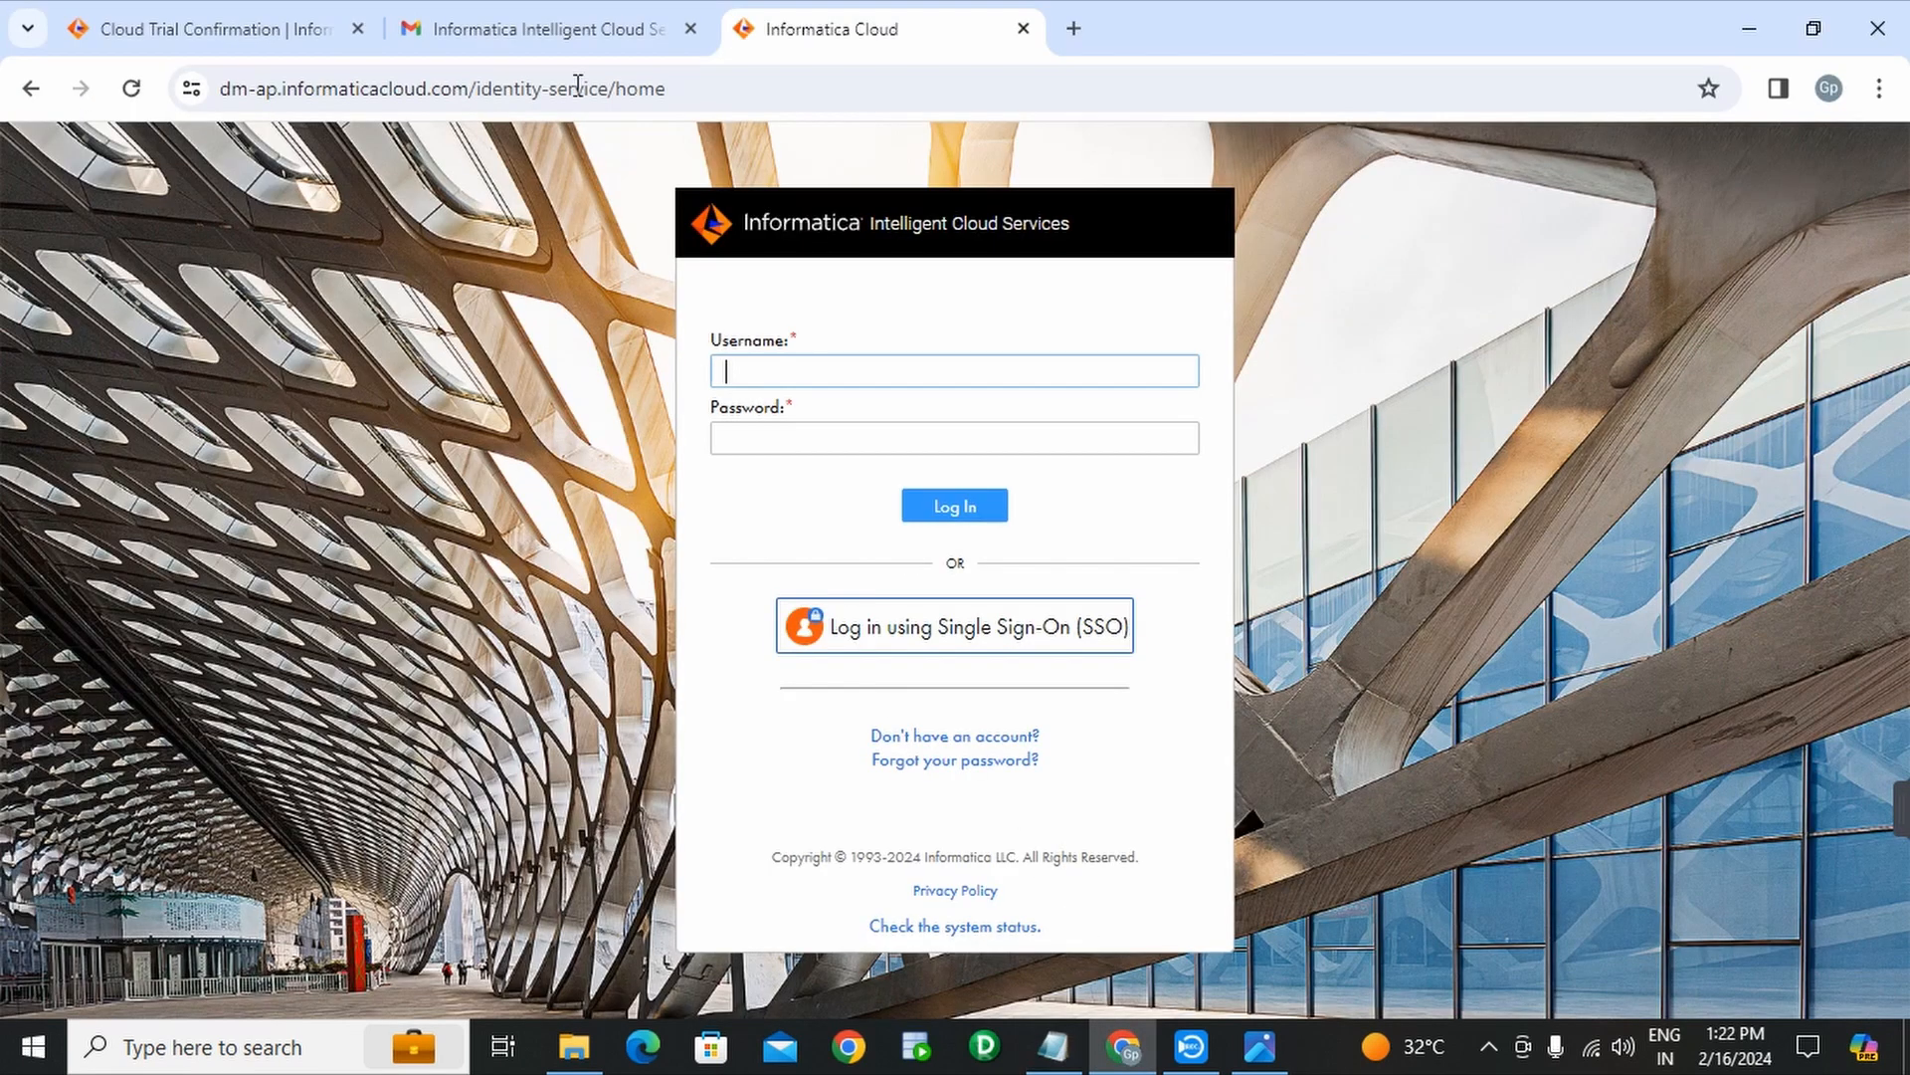
left_click(1073, 29)
left_click(1024, 29)
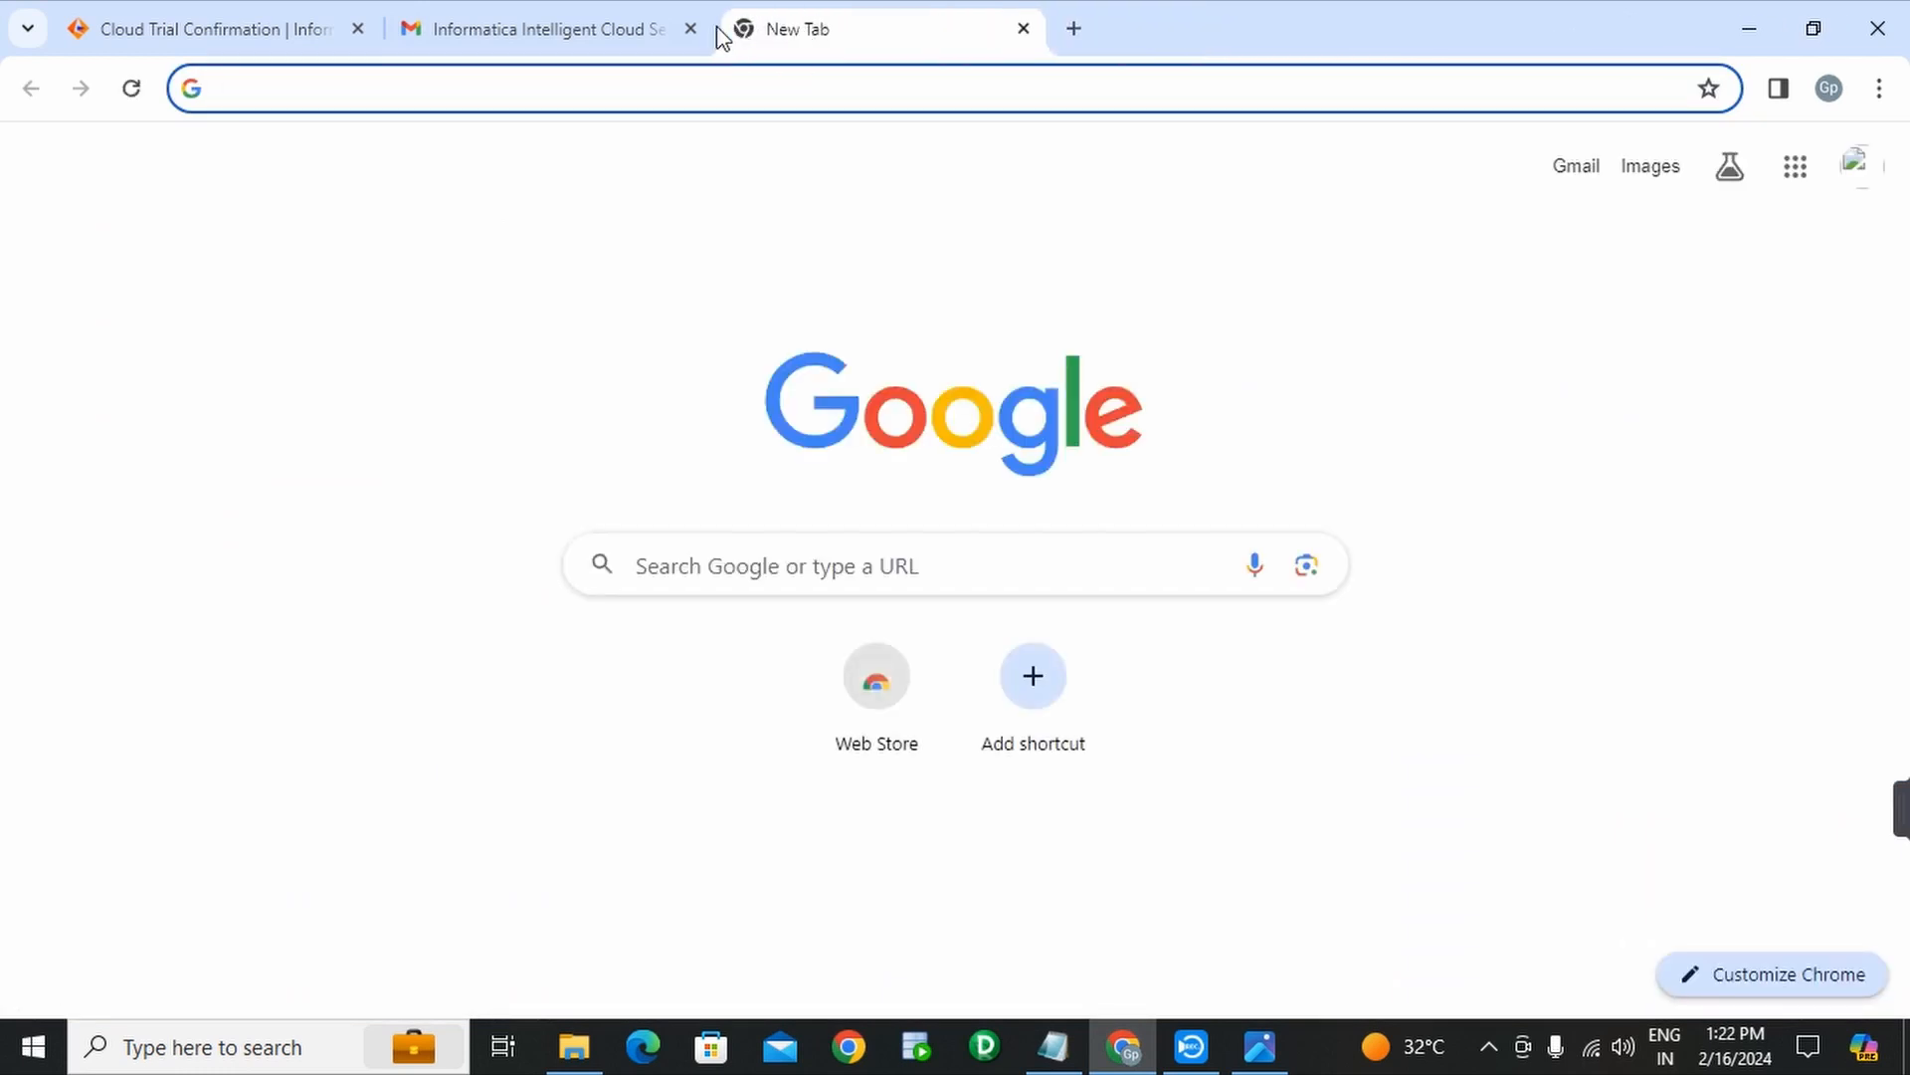
left_click(691, 29)
left_click(360, 33)
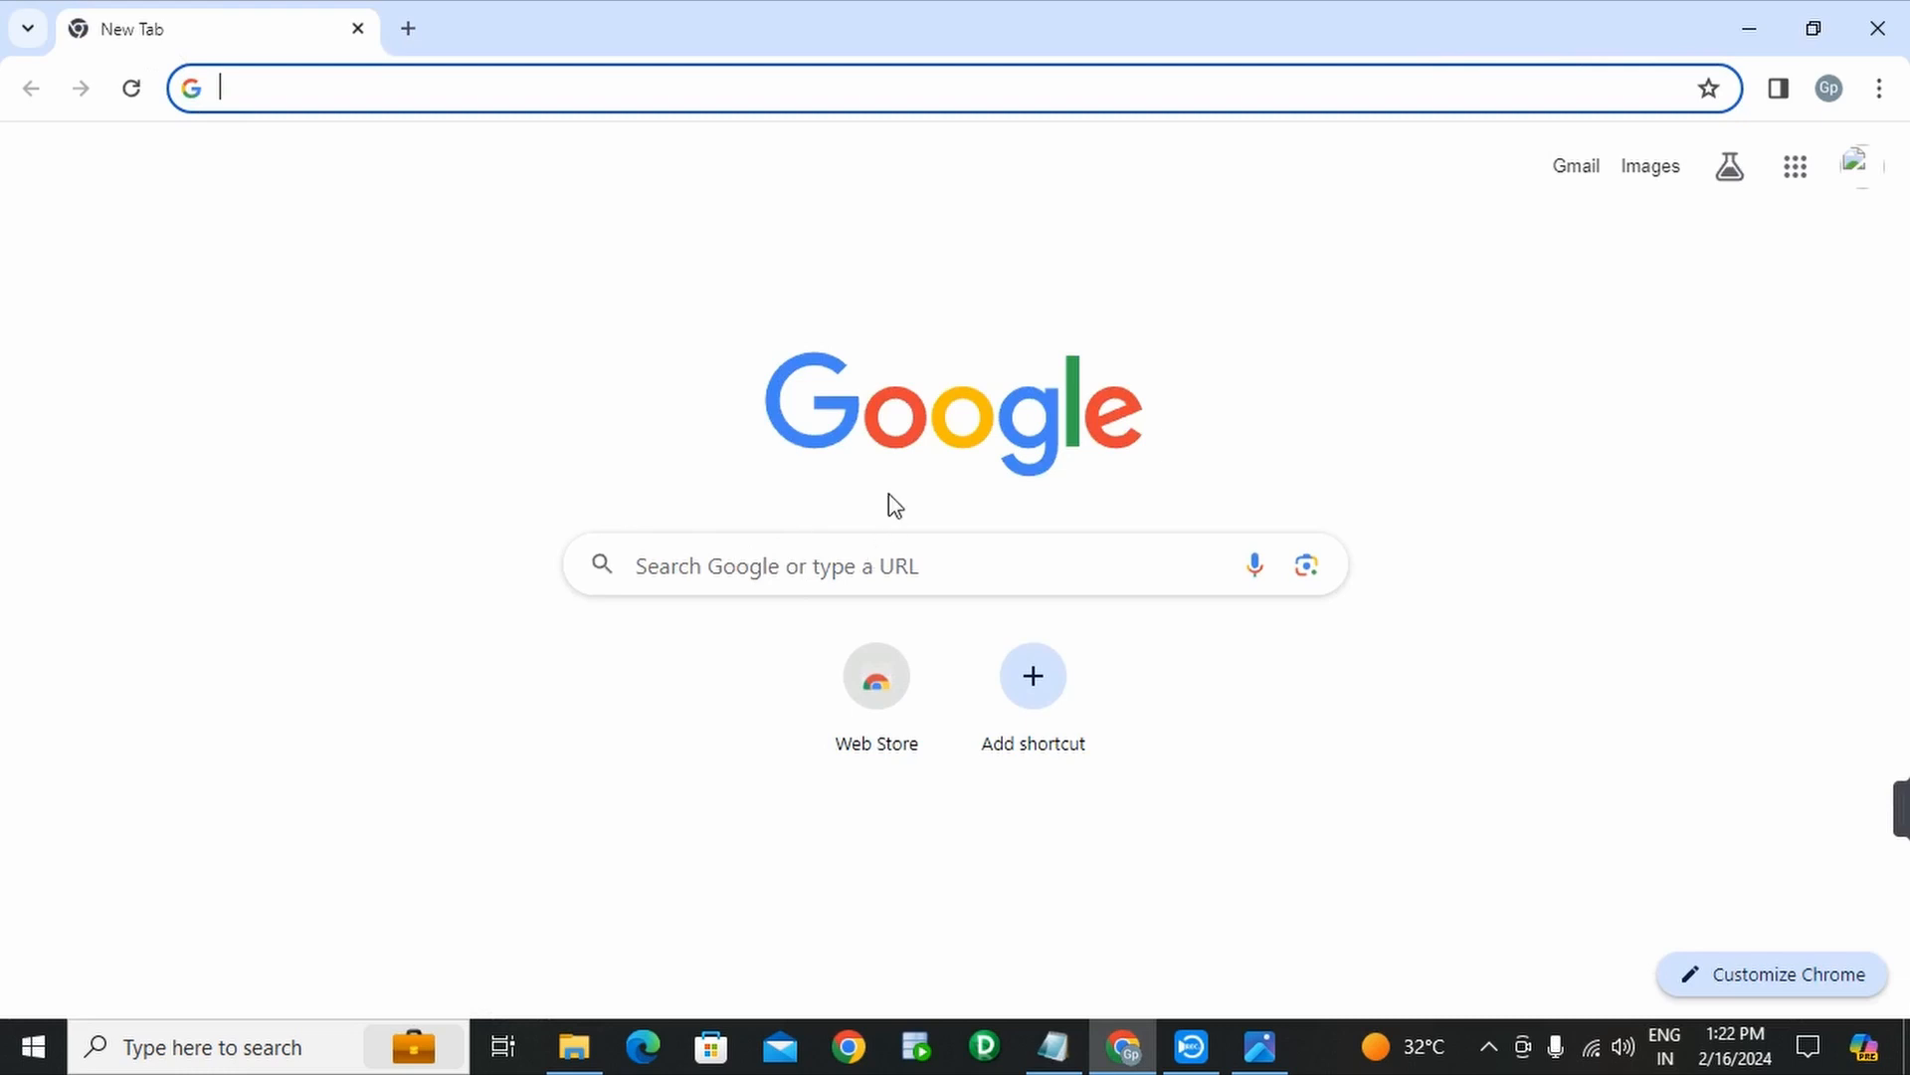
- Select just the login URL address in the notes to copy it
left_click(1076, 1063)
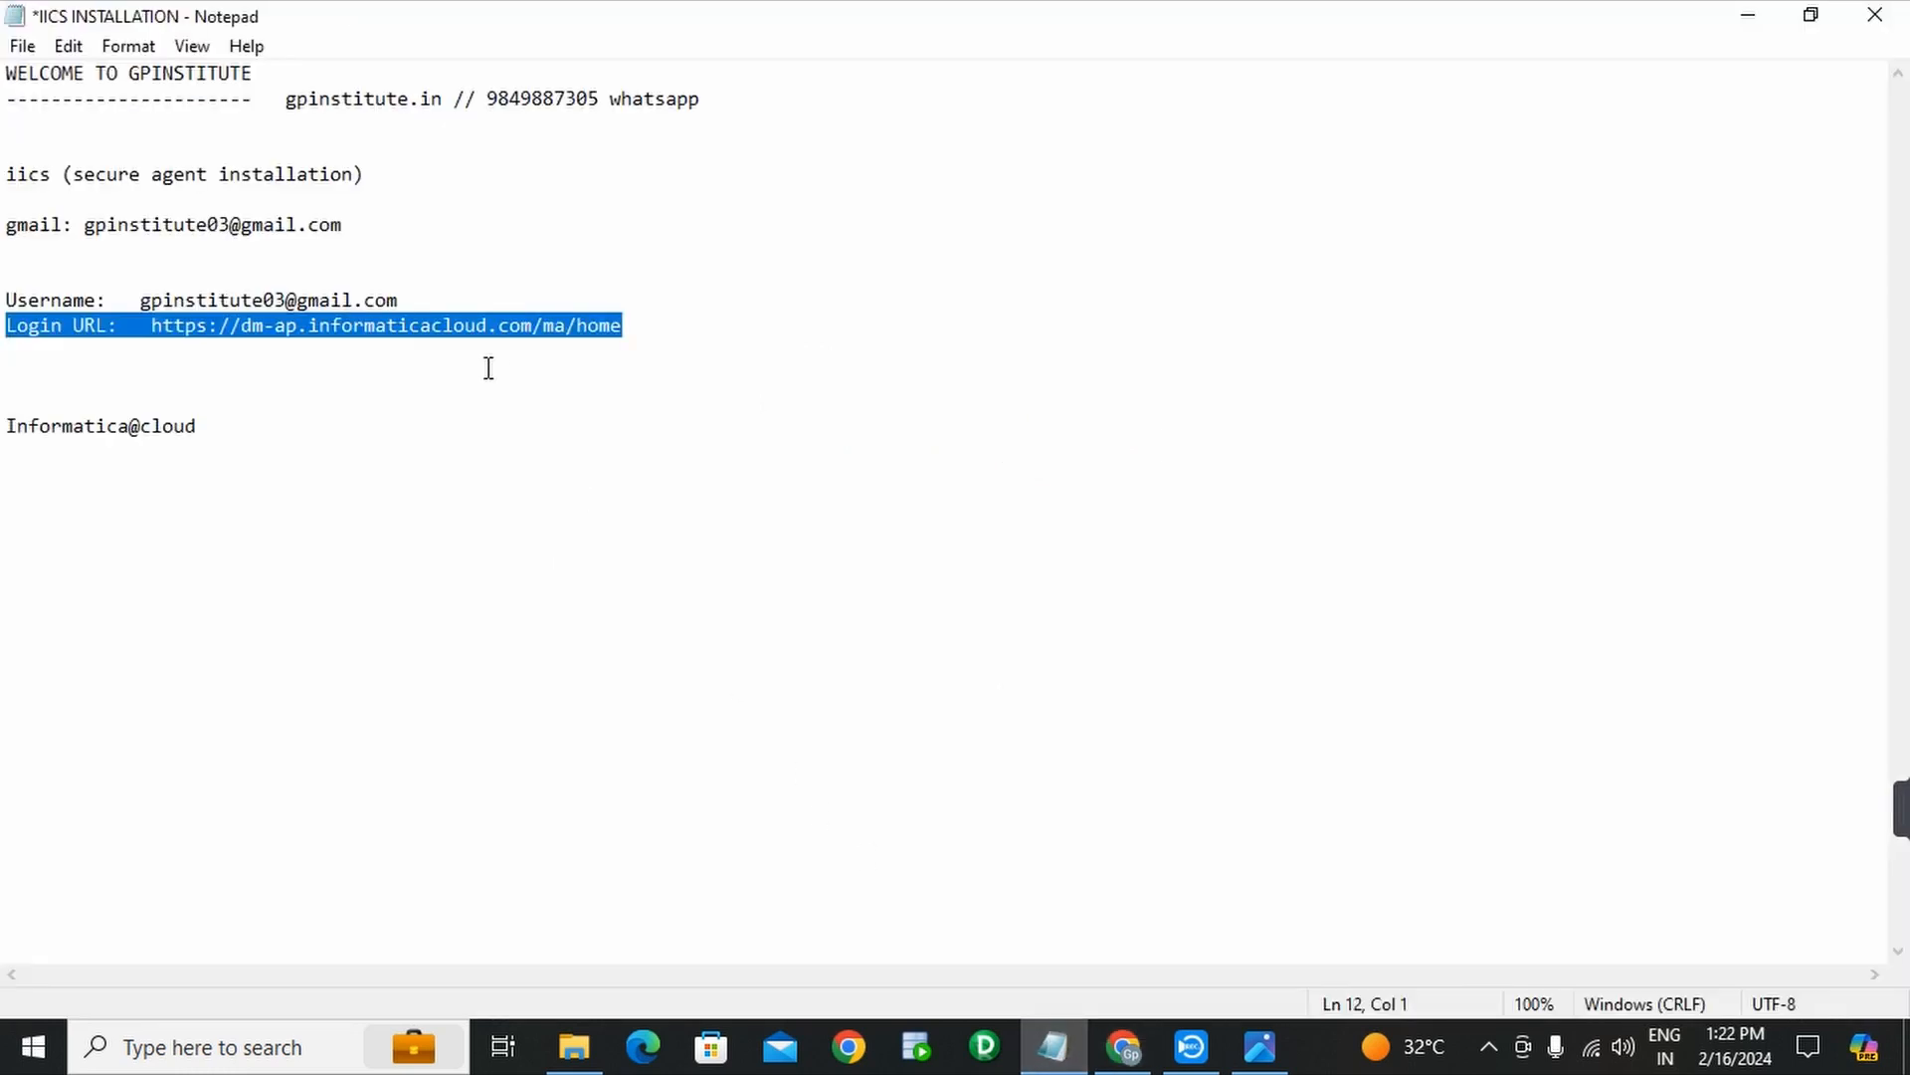
left_click(272, 341)
left_click_drag(151, 329, 644, 316)
key("ctrl+c")
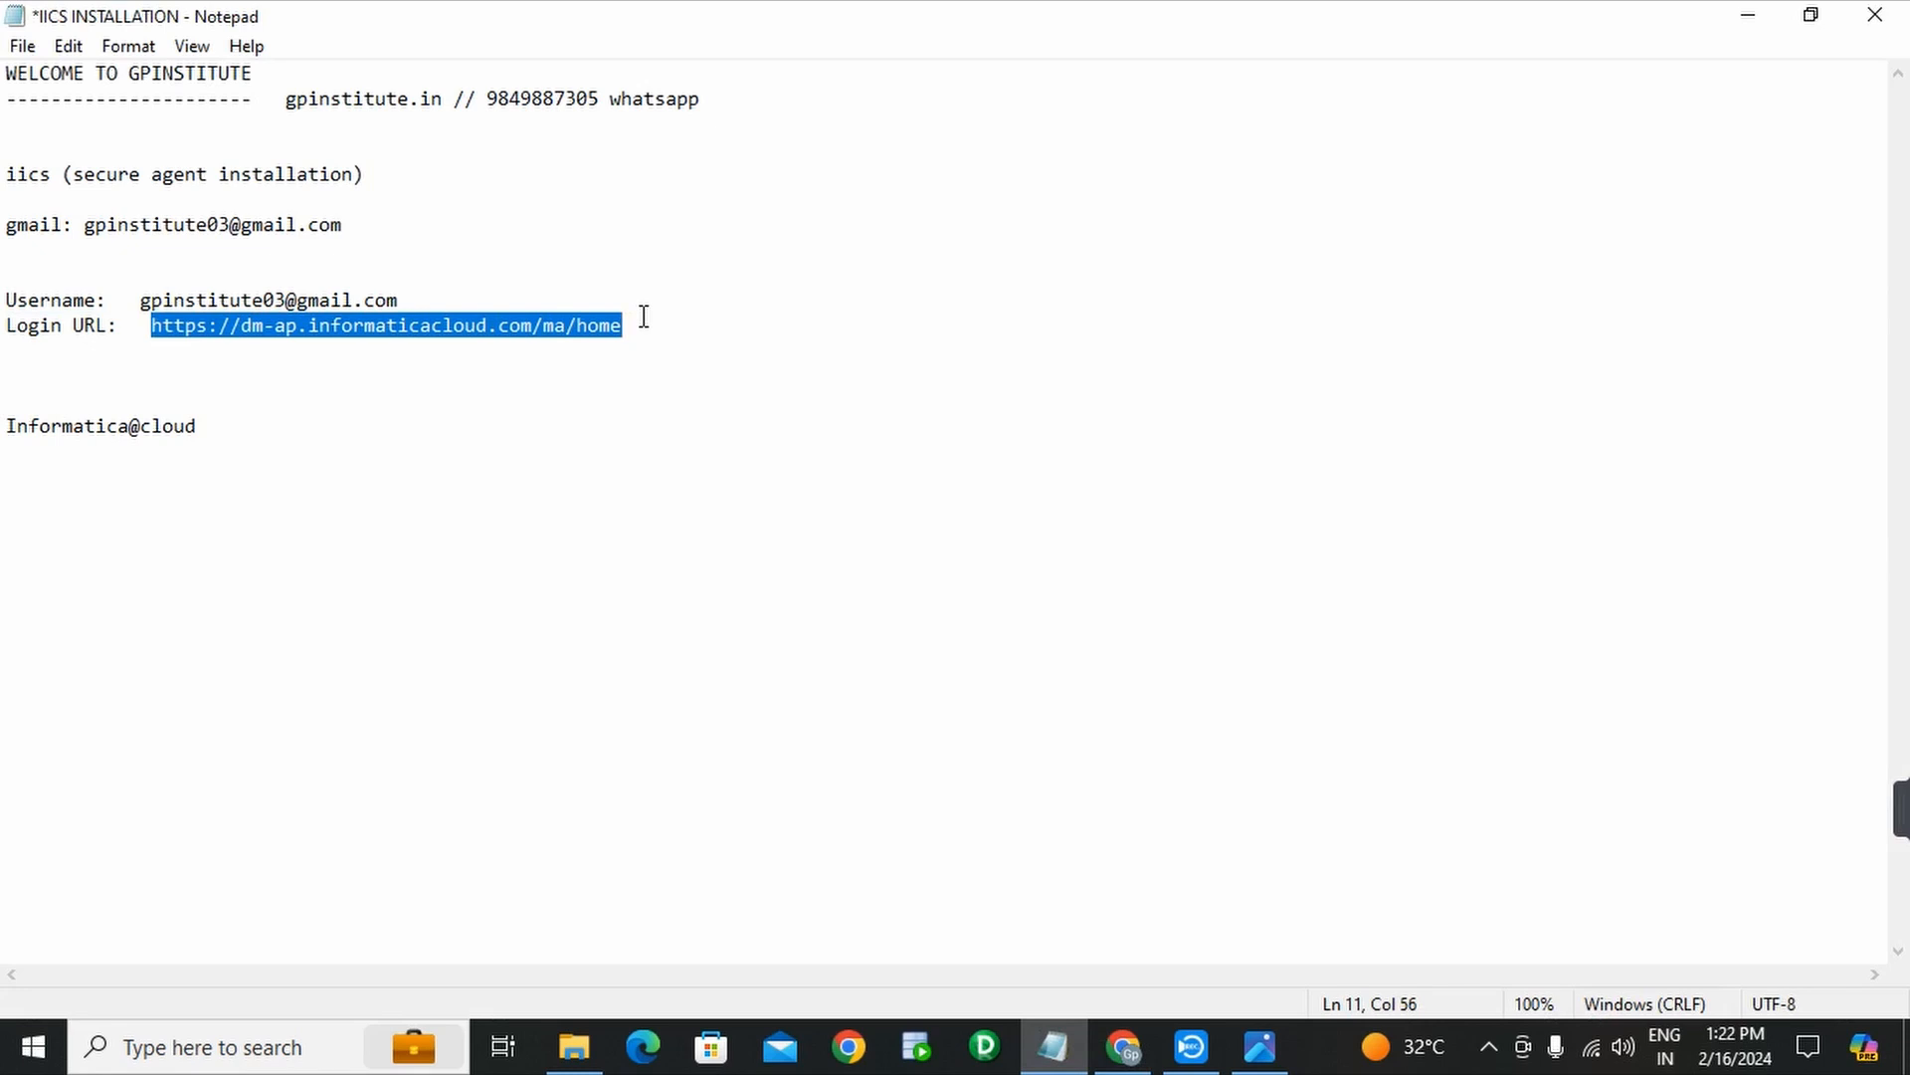
left_click(1122, 1046)
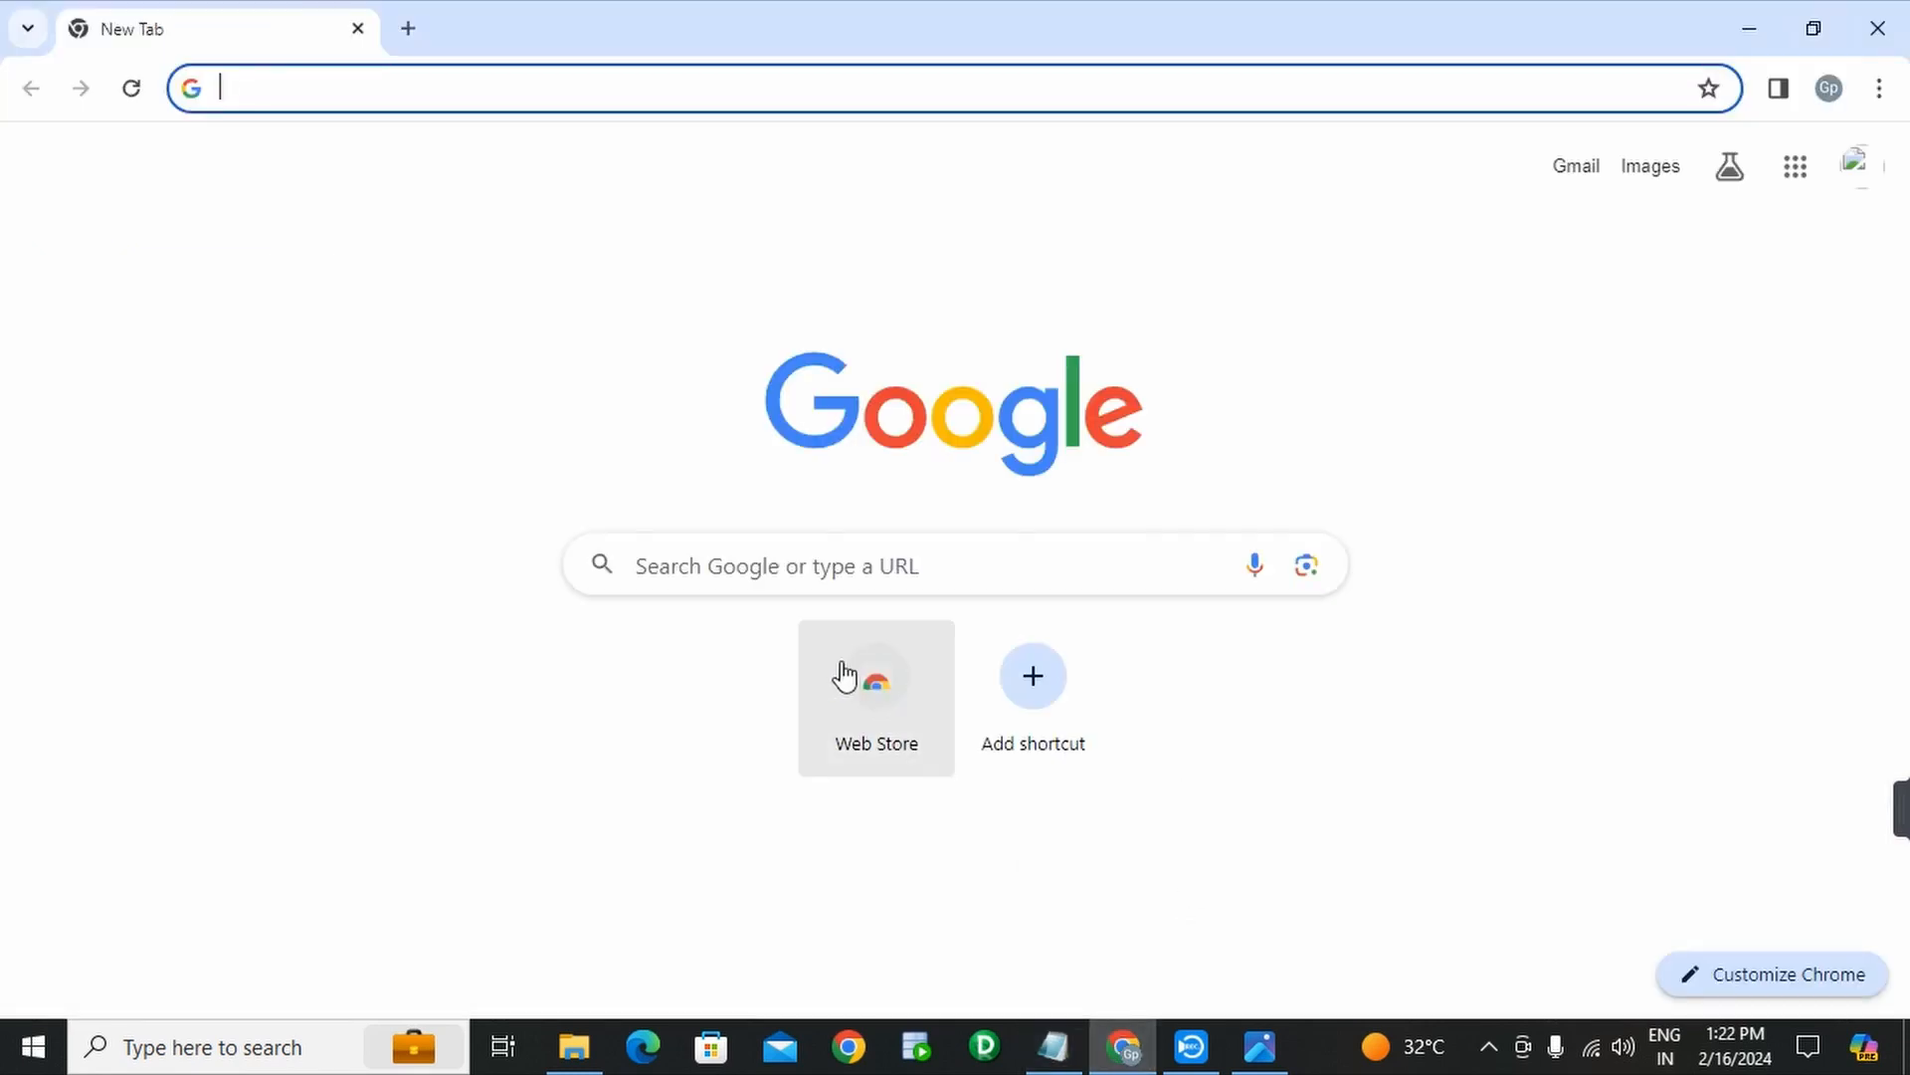
- Paste the login URL into the new tab's address bar and load the Informatica login page
left_click(440, 93)
key("ctrl+v")
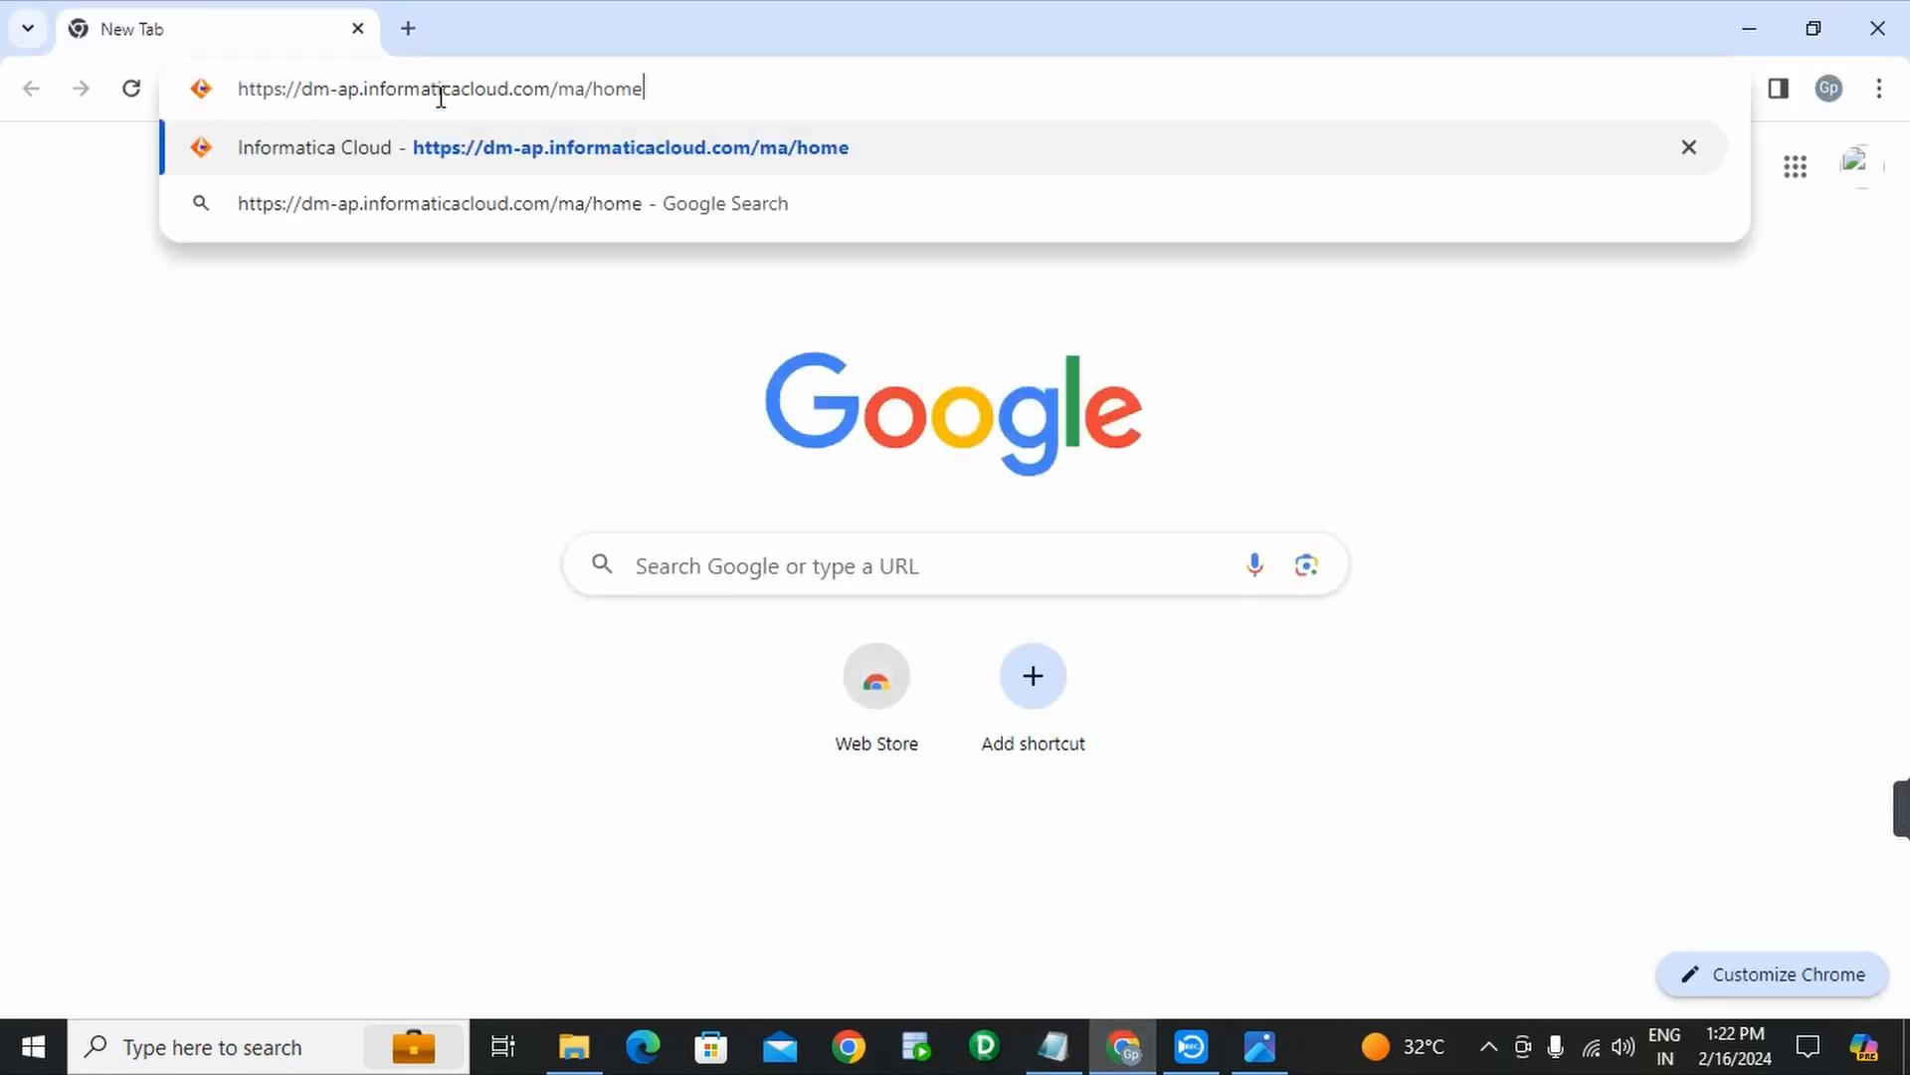
key("Return")
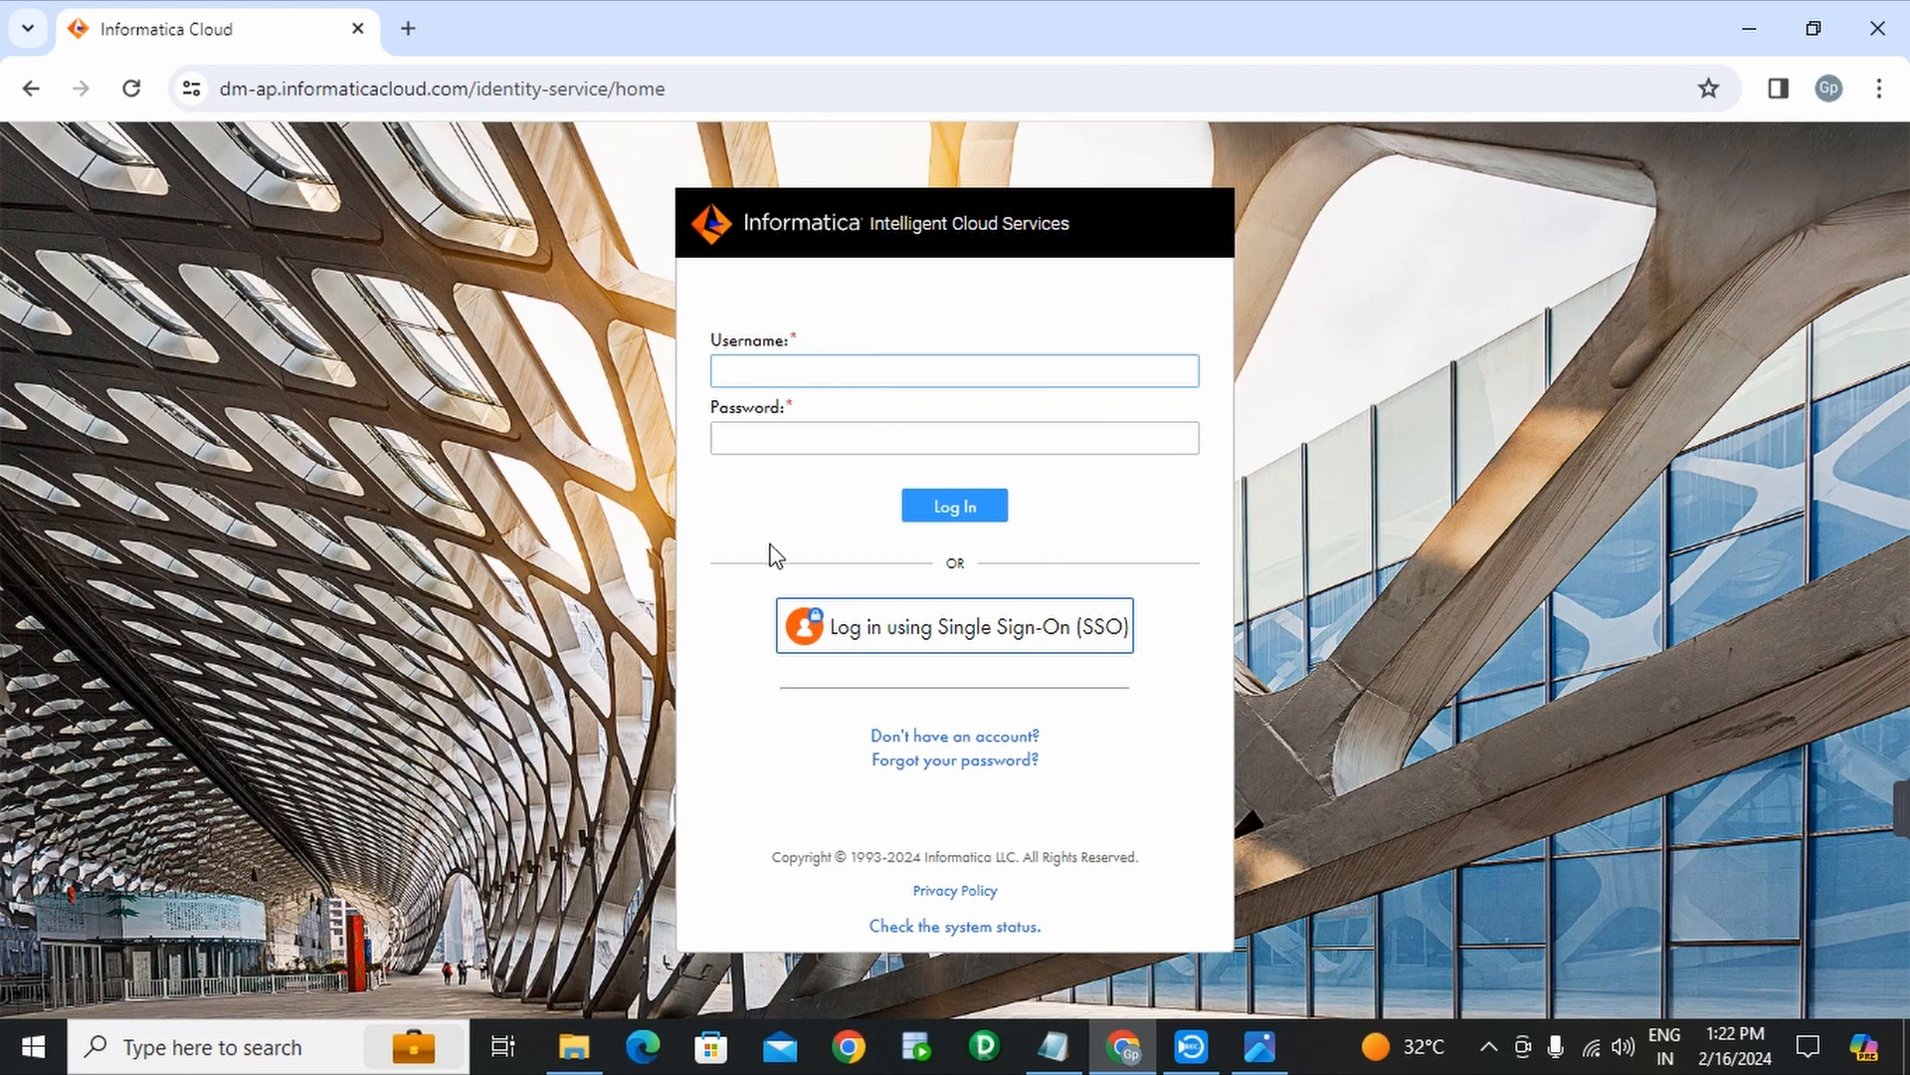
- Copy the saved username from the notes into the Username field
left_click(1054, 1045)
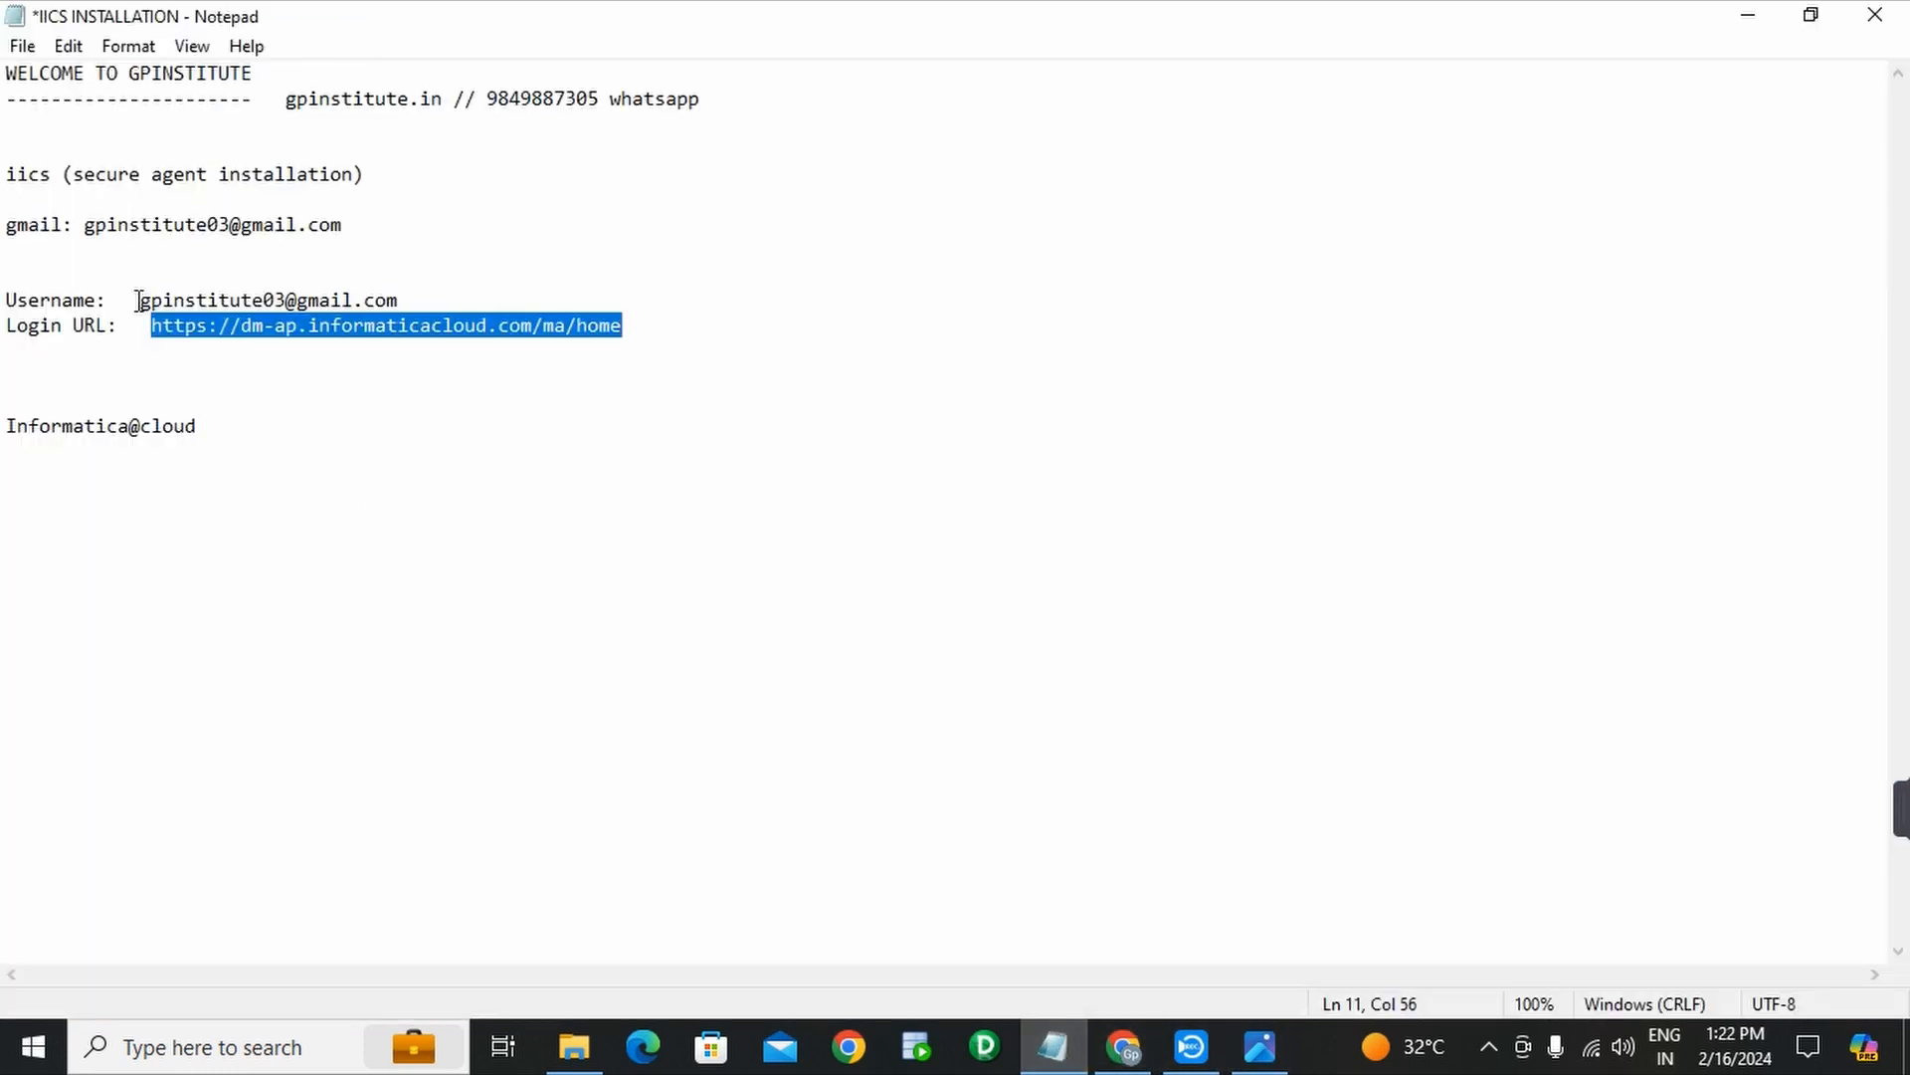
left_click_drag(138, 301, 405, 304)
key("ctrl+c")
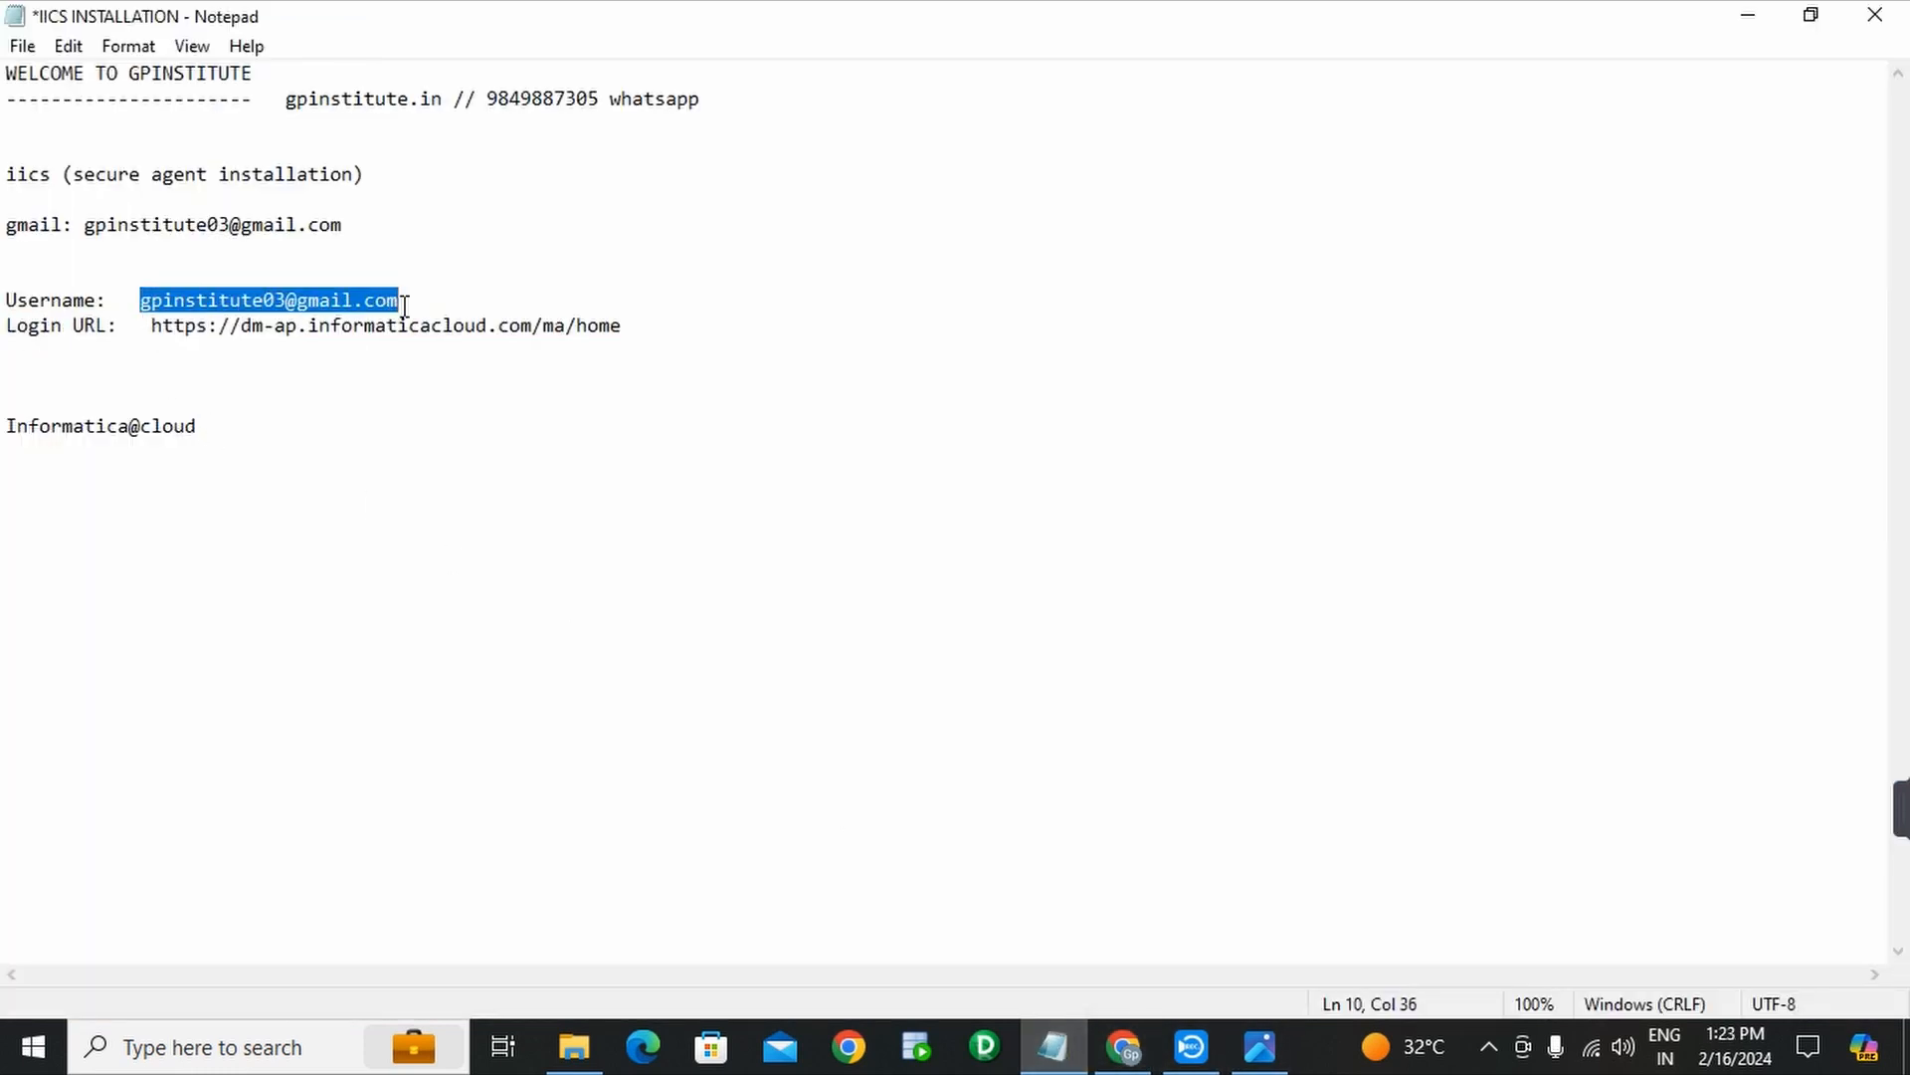
left_click(1123, 1046)
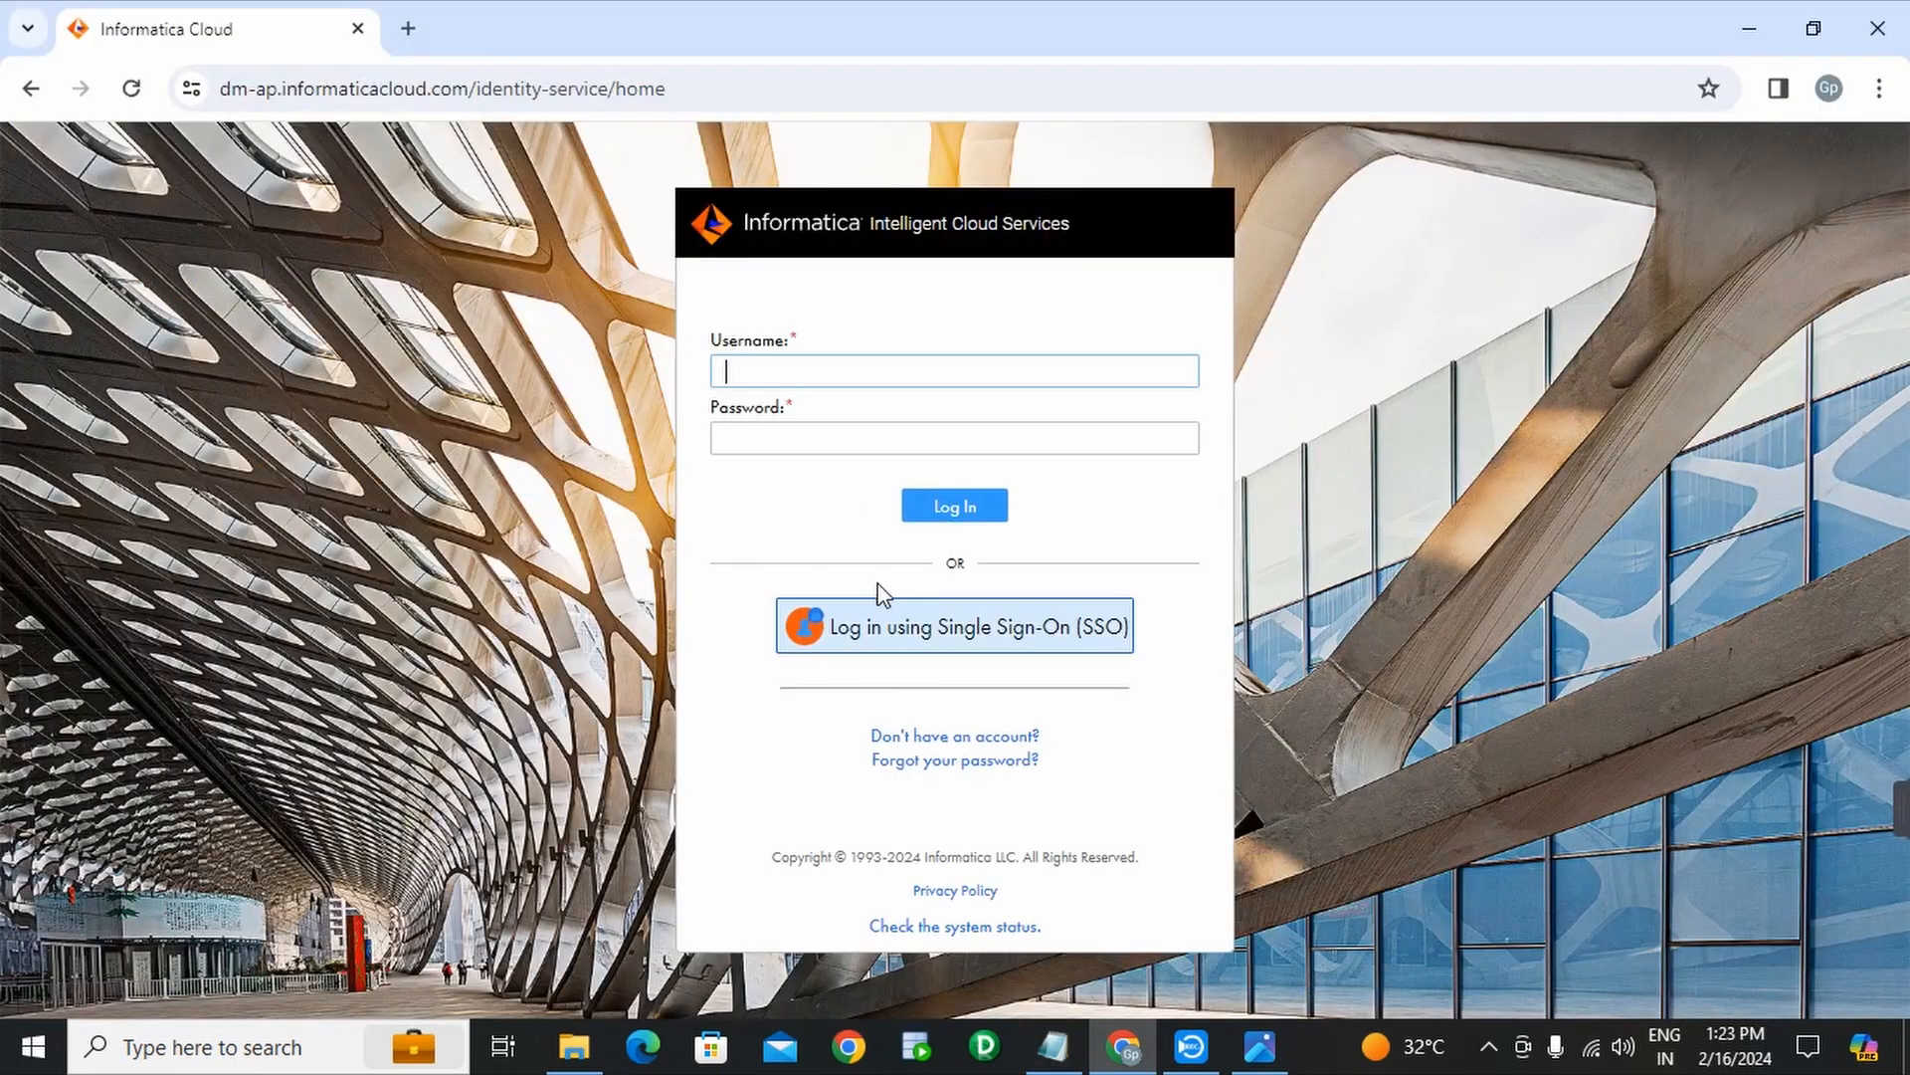
left_click(865, 368)
key("ctrl+v")
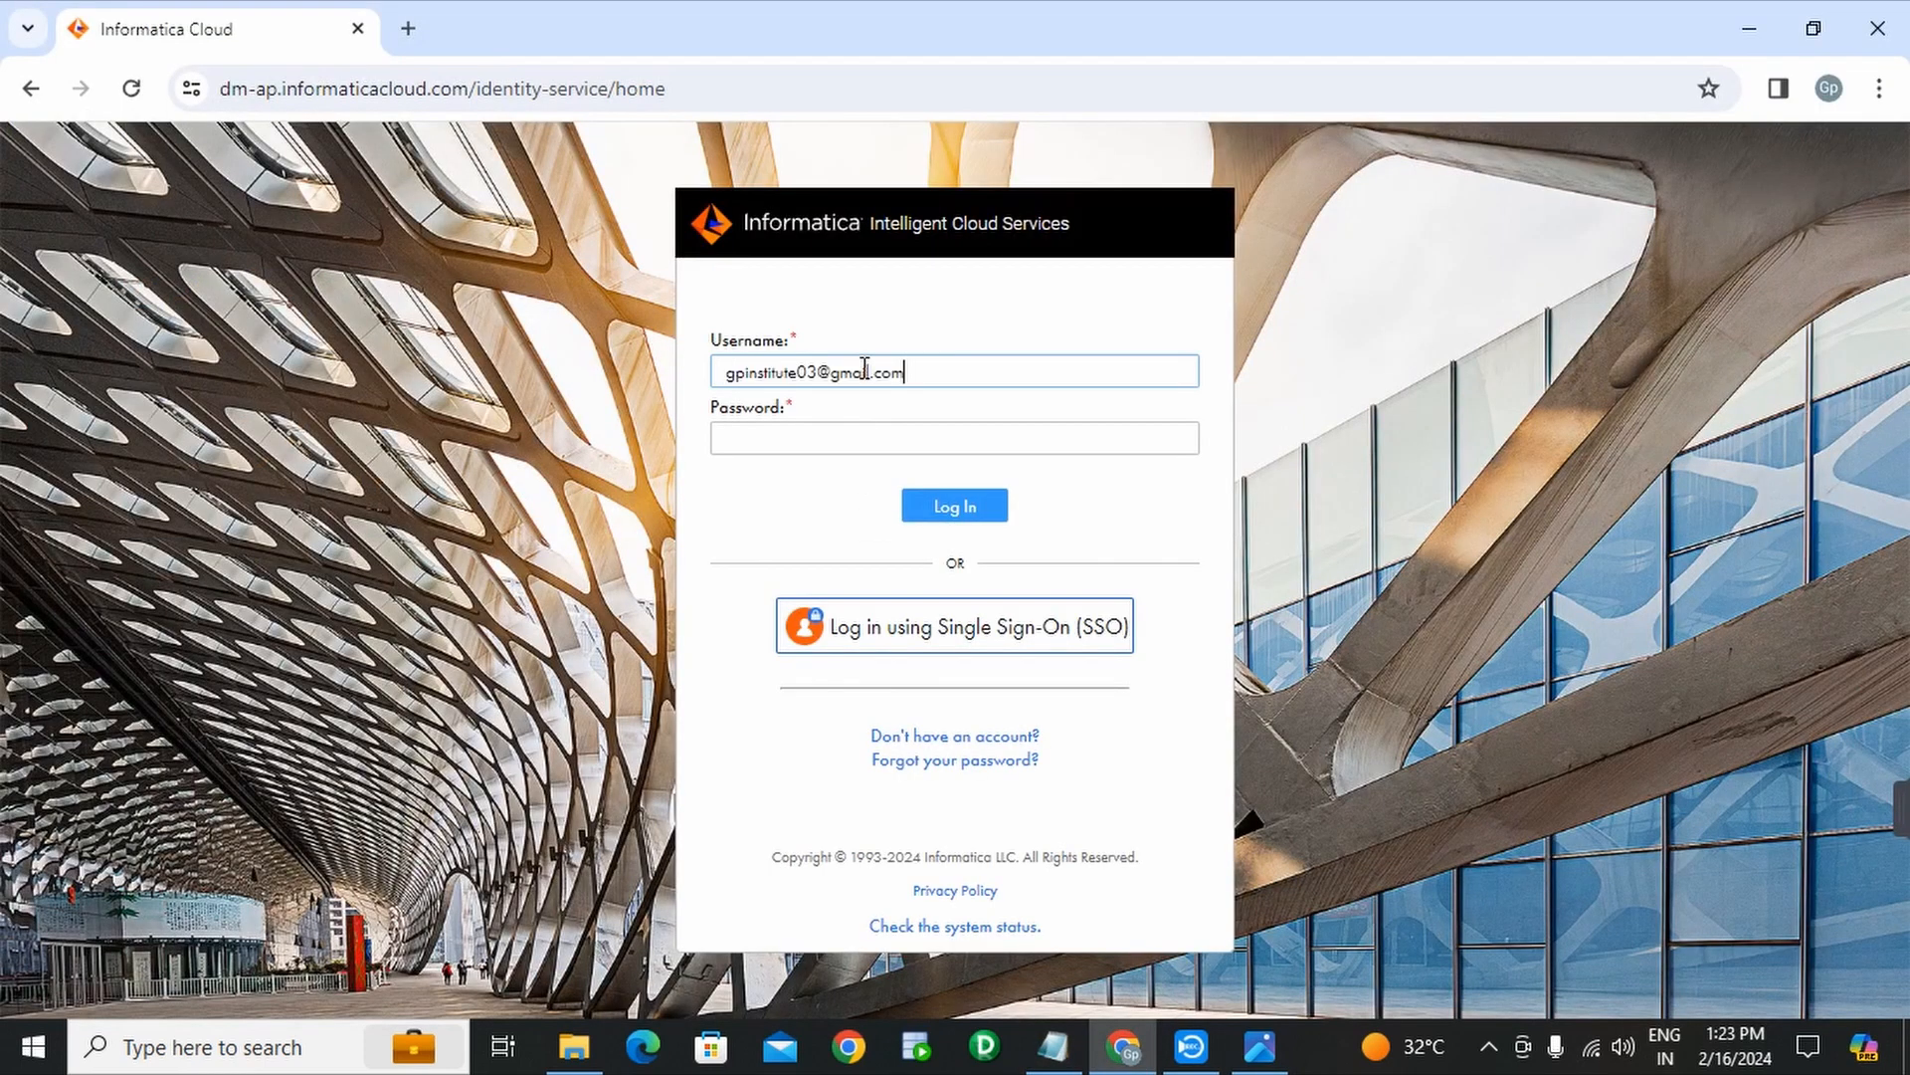
- Copy the saved account password from the notes into Password and log in
left_click(1052, 1046)
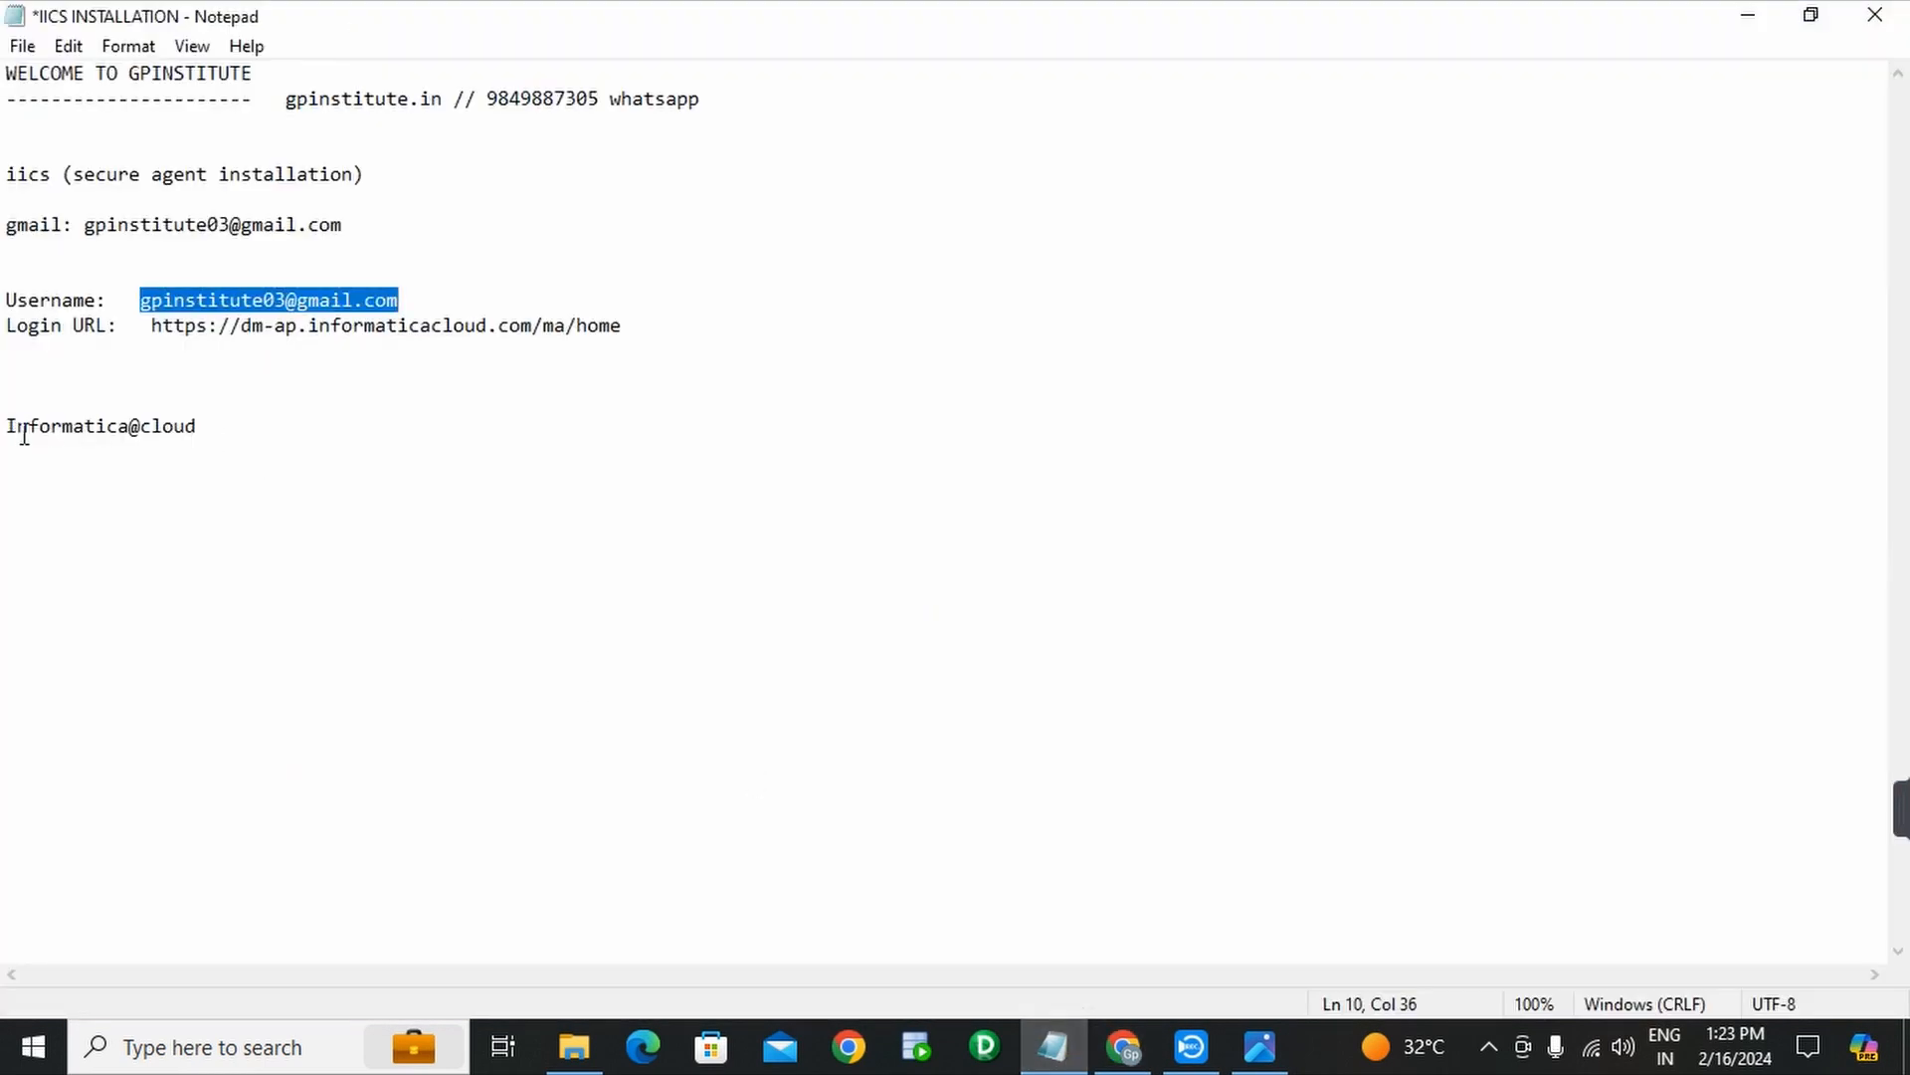
left_click_drag(4, 426, 198, 435)
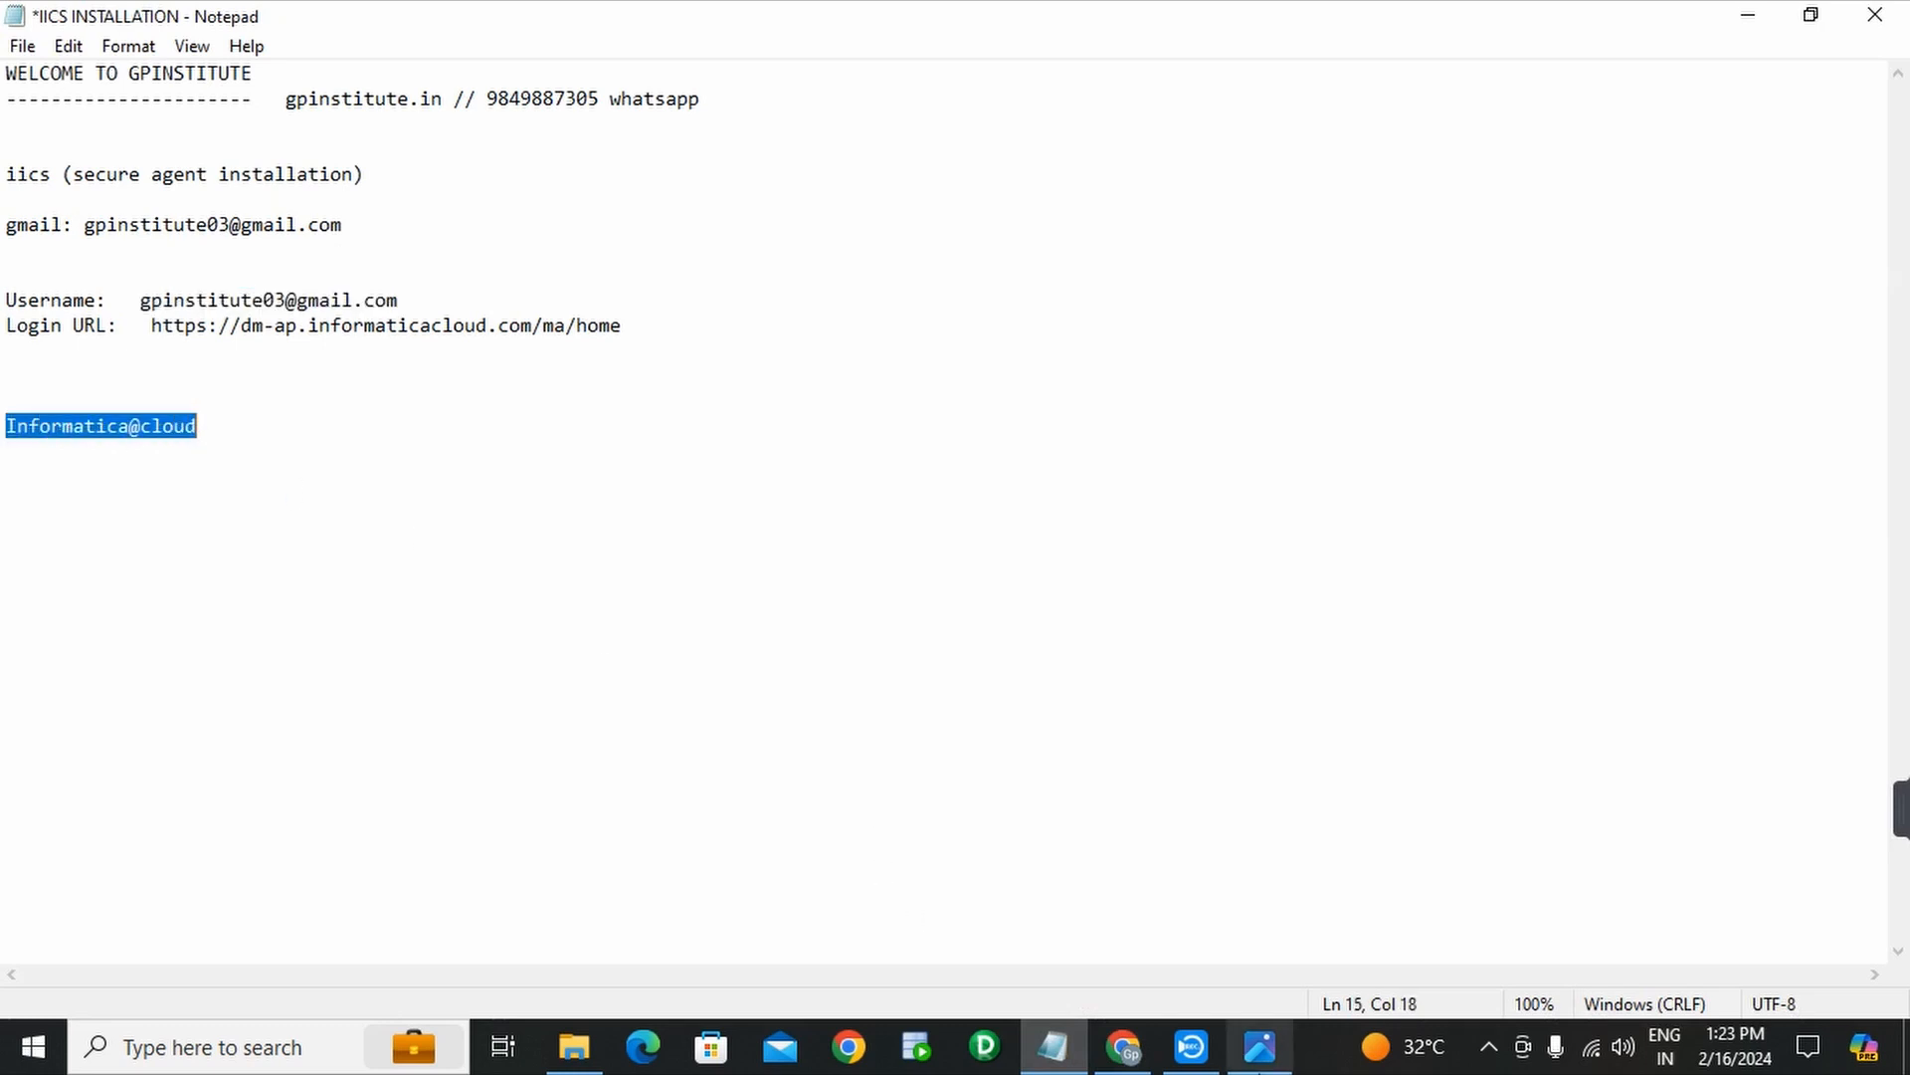
left_click(1124, 1046)
left_click(823, 443)
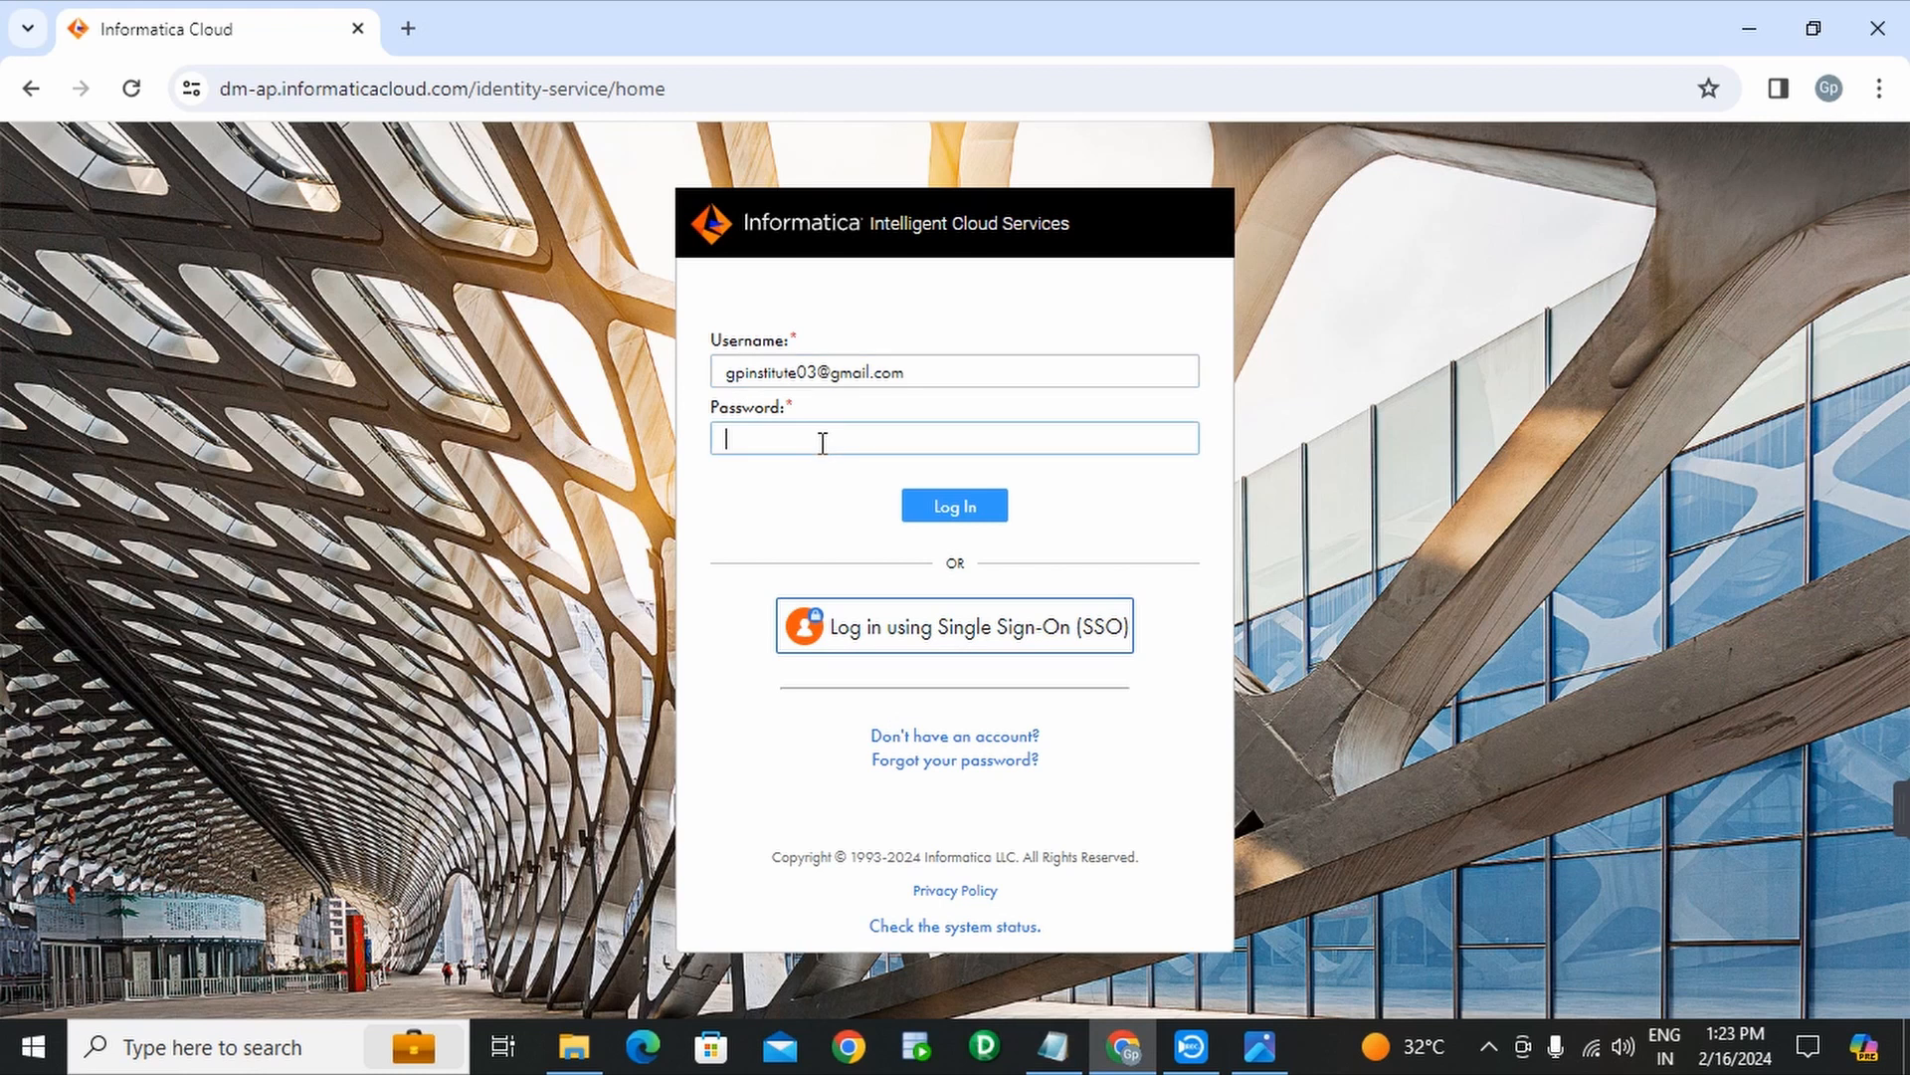
key("ctrl+v")
left_click(940, 512)
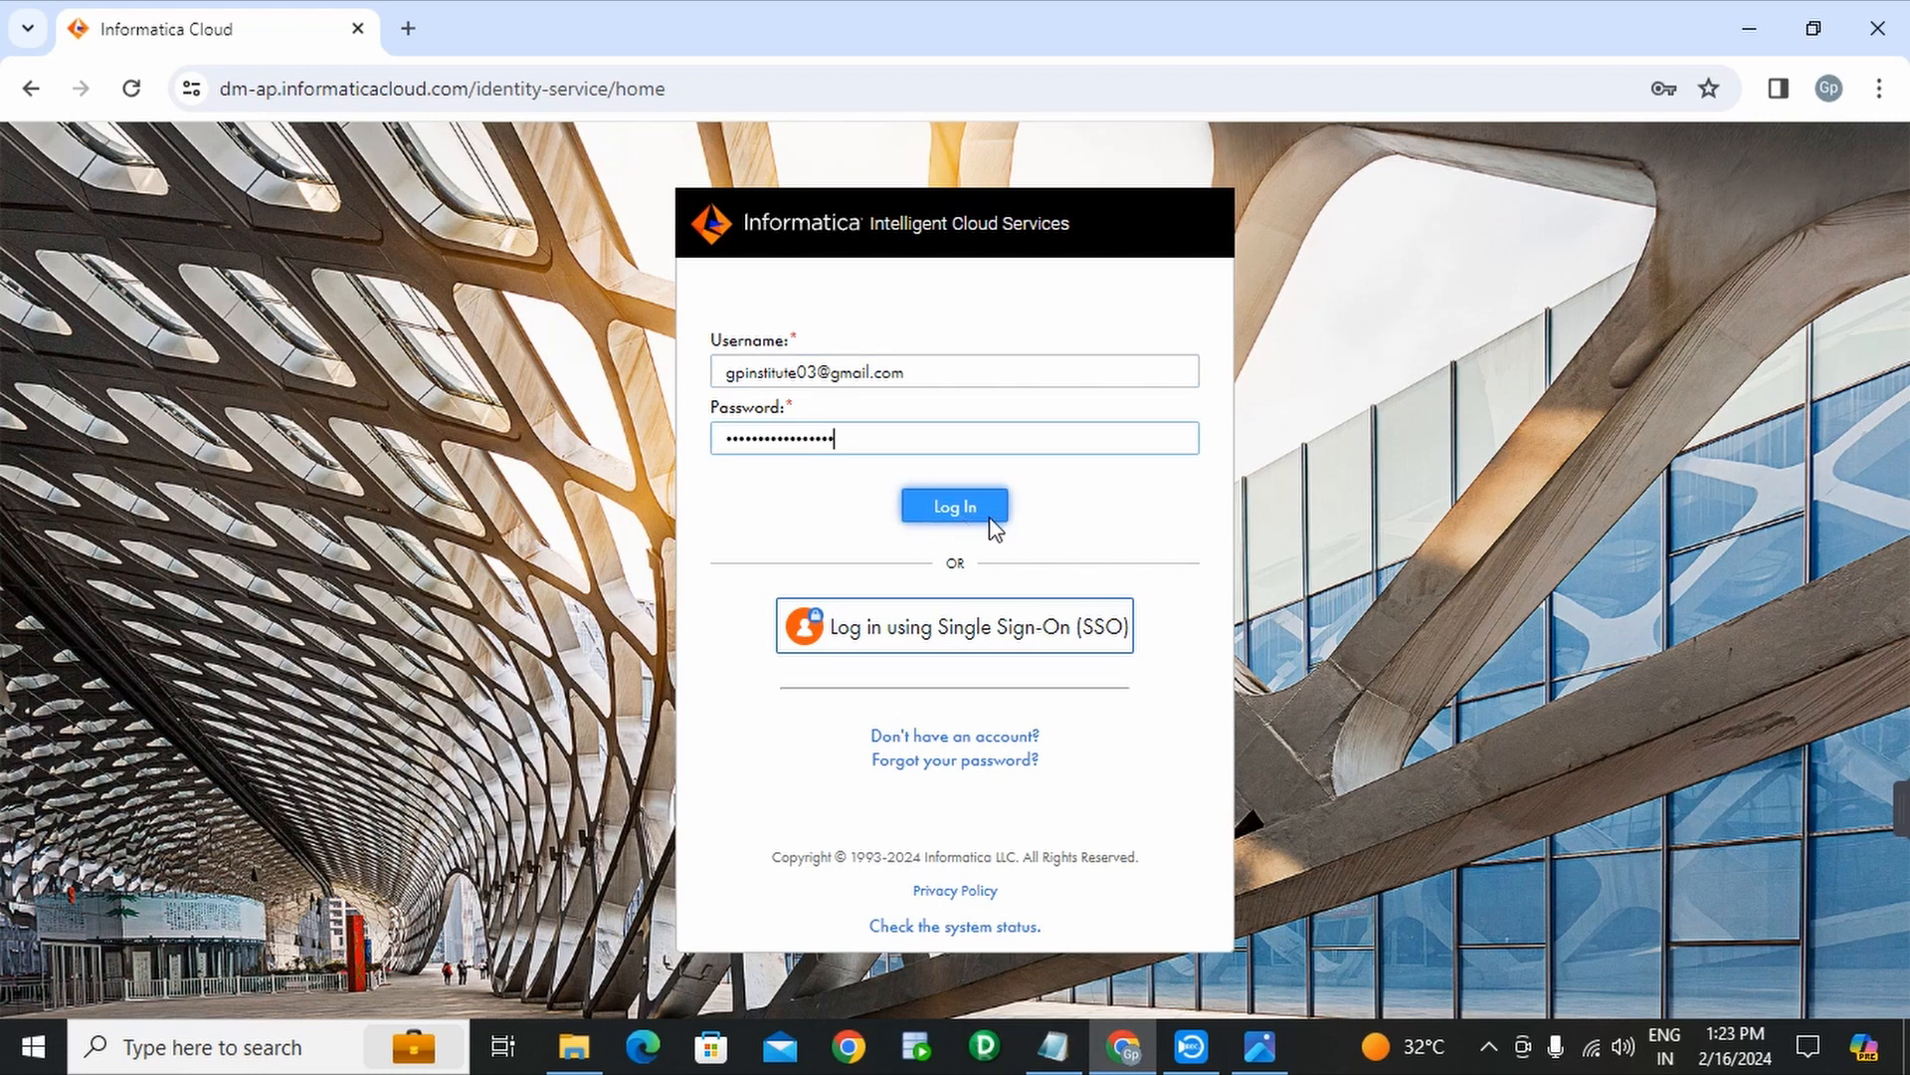
left_click(989, 515)
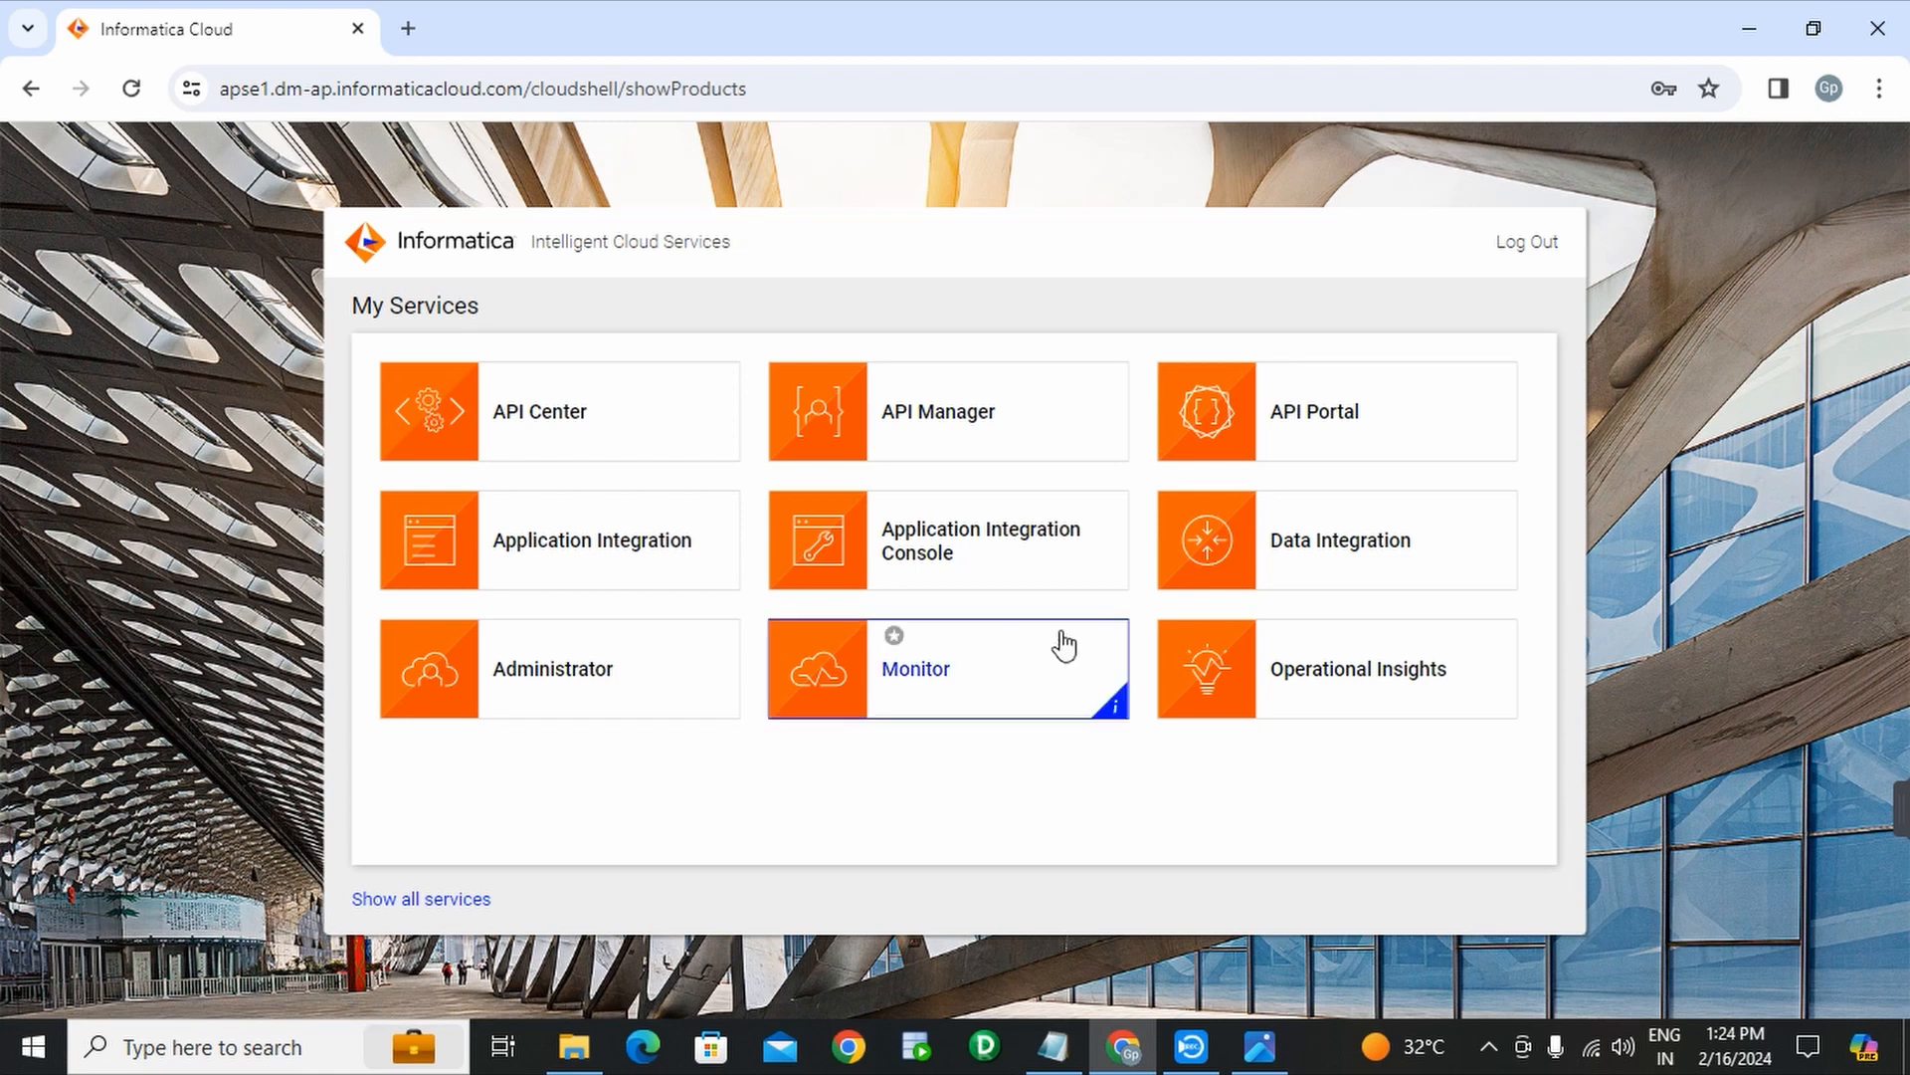
left_click(1053, 1049)
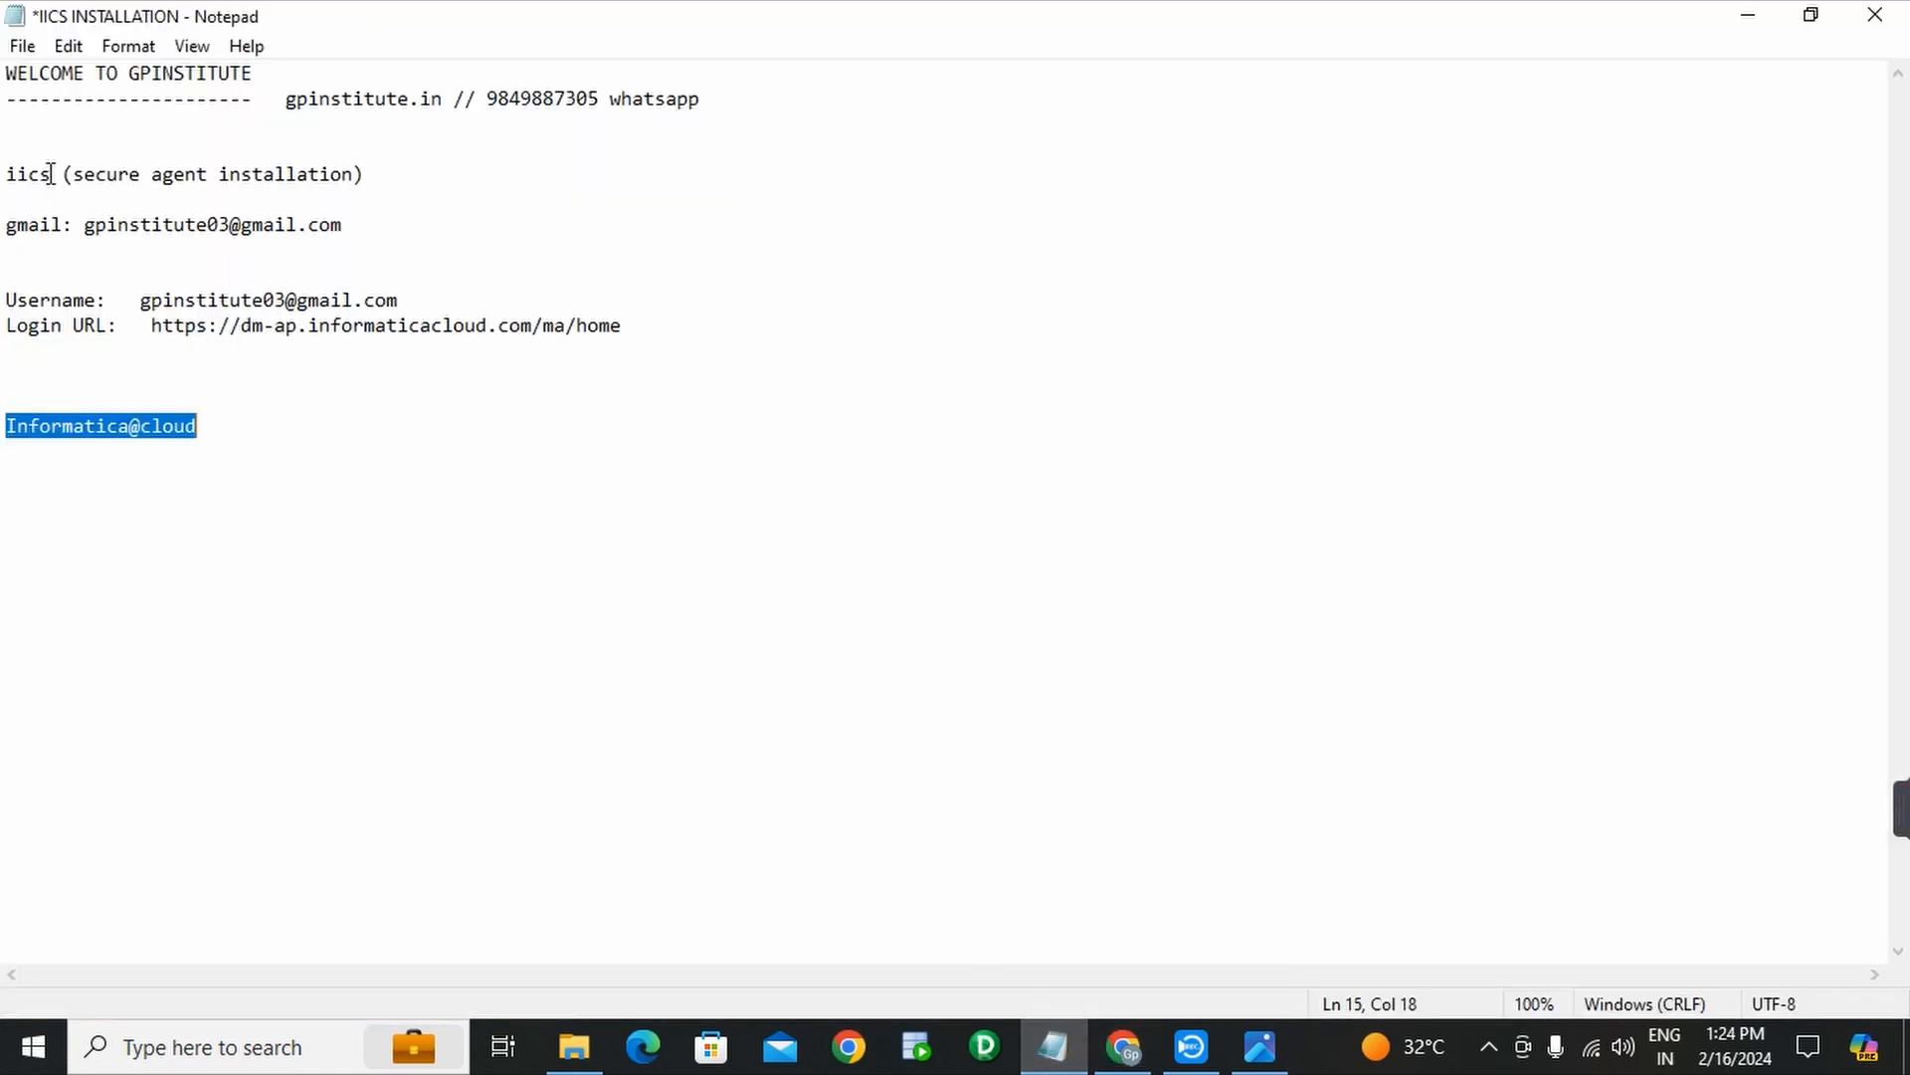
left_click_drag(51, 176, 3, 174)
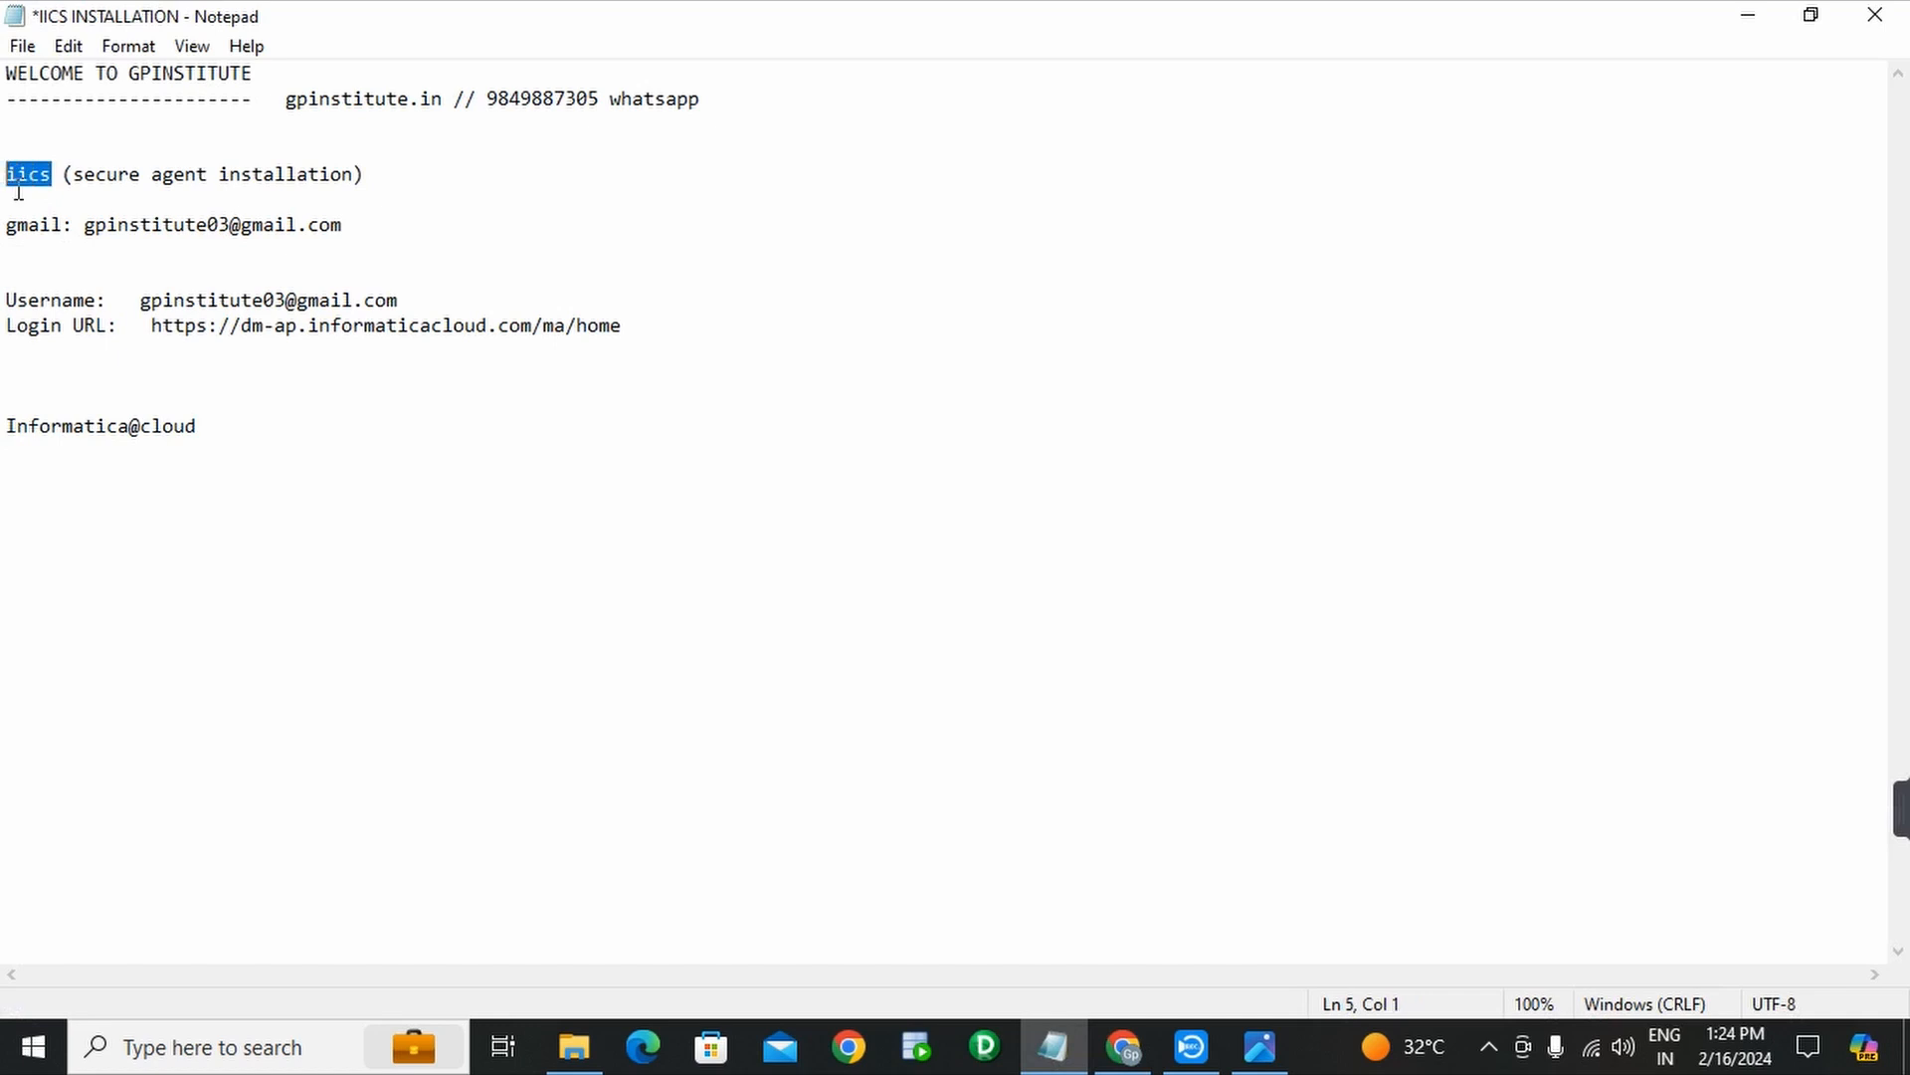
left_click_drag(63, 177, 366, 177)
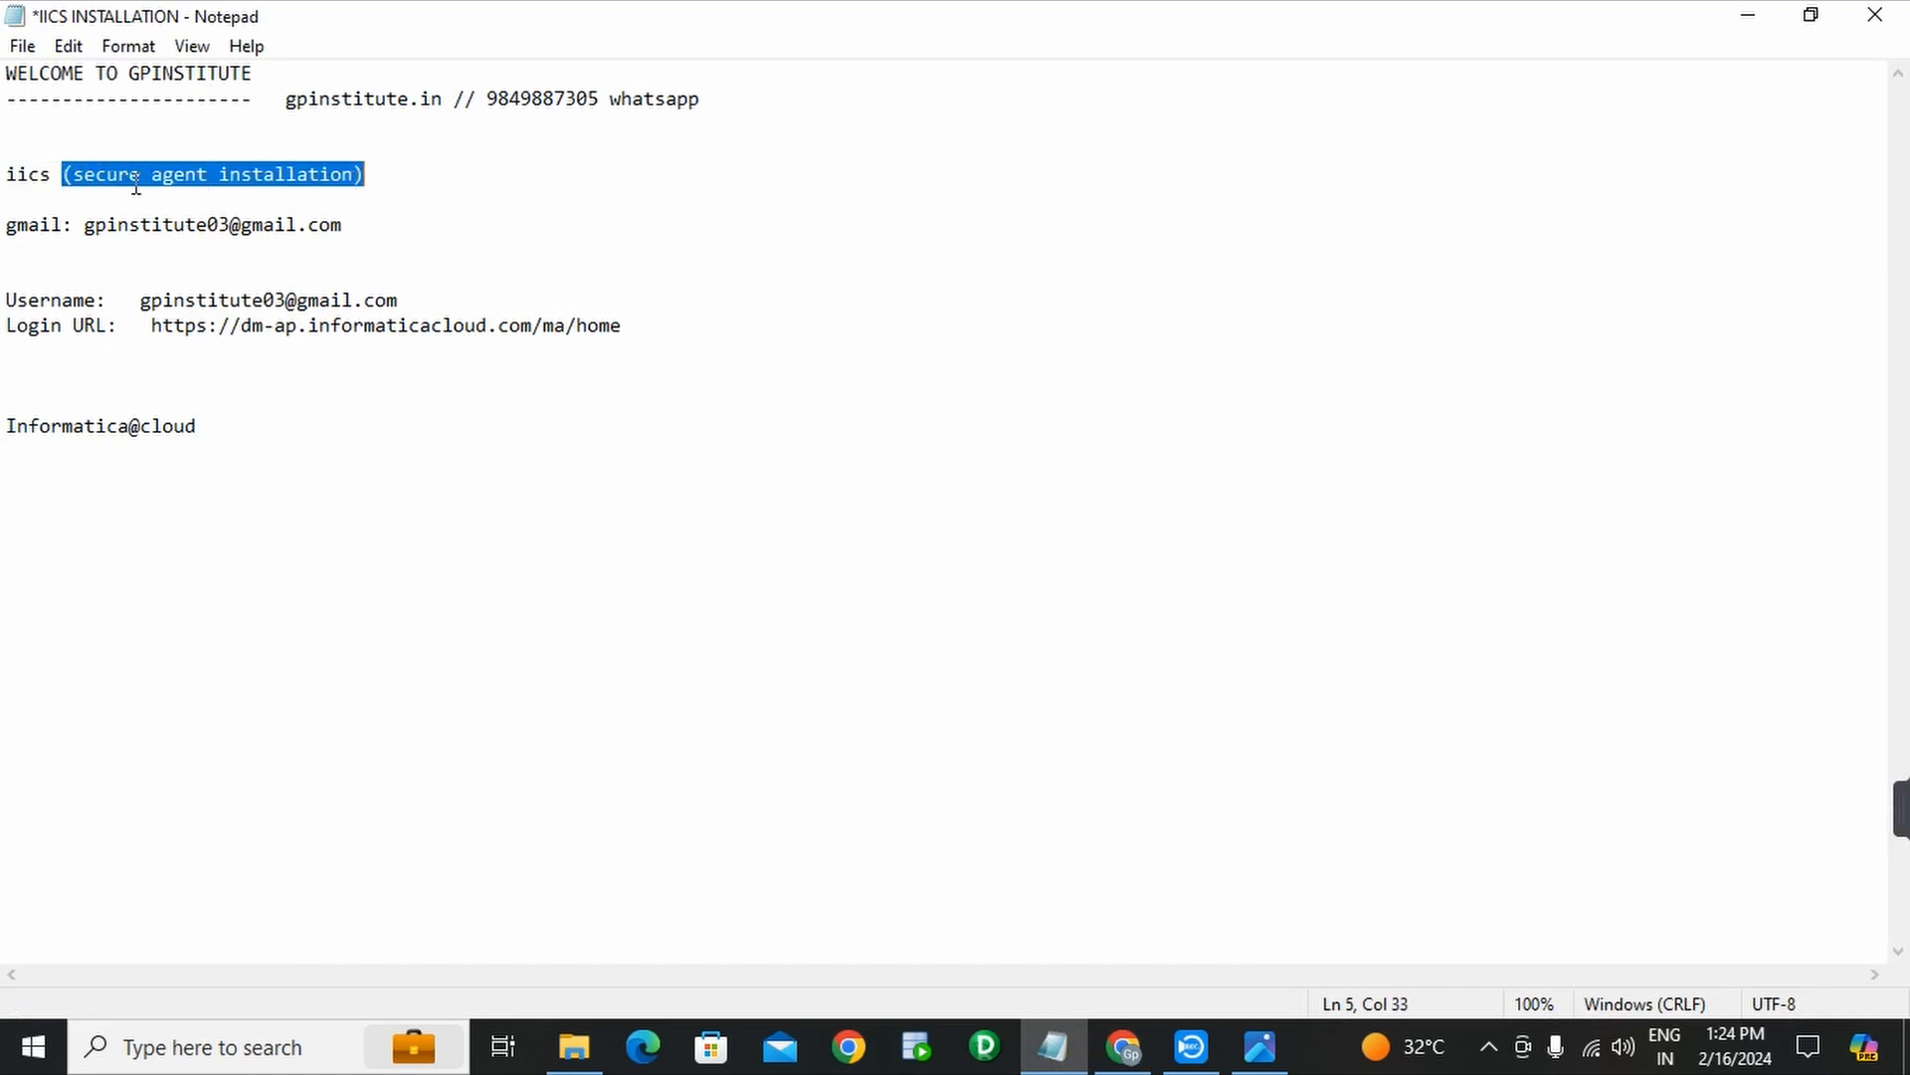
left_click(64, 177)
left_click_drag(64, 176, 367, 175)
left_click(1125, 1047)
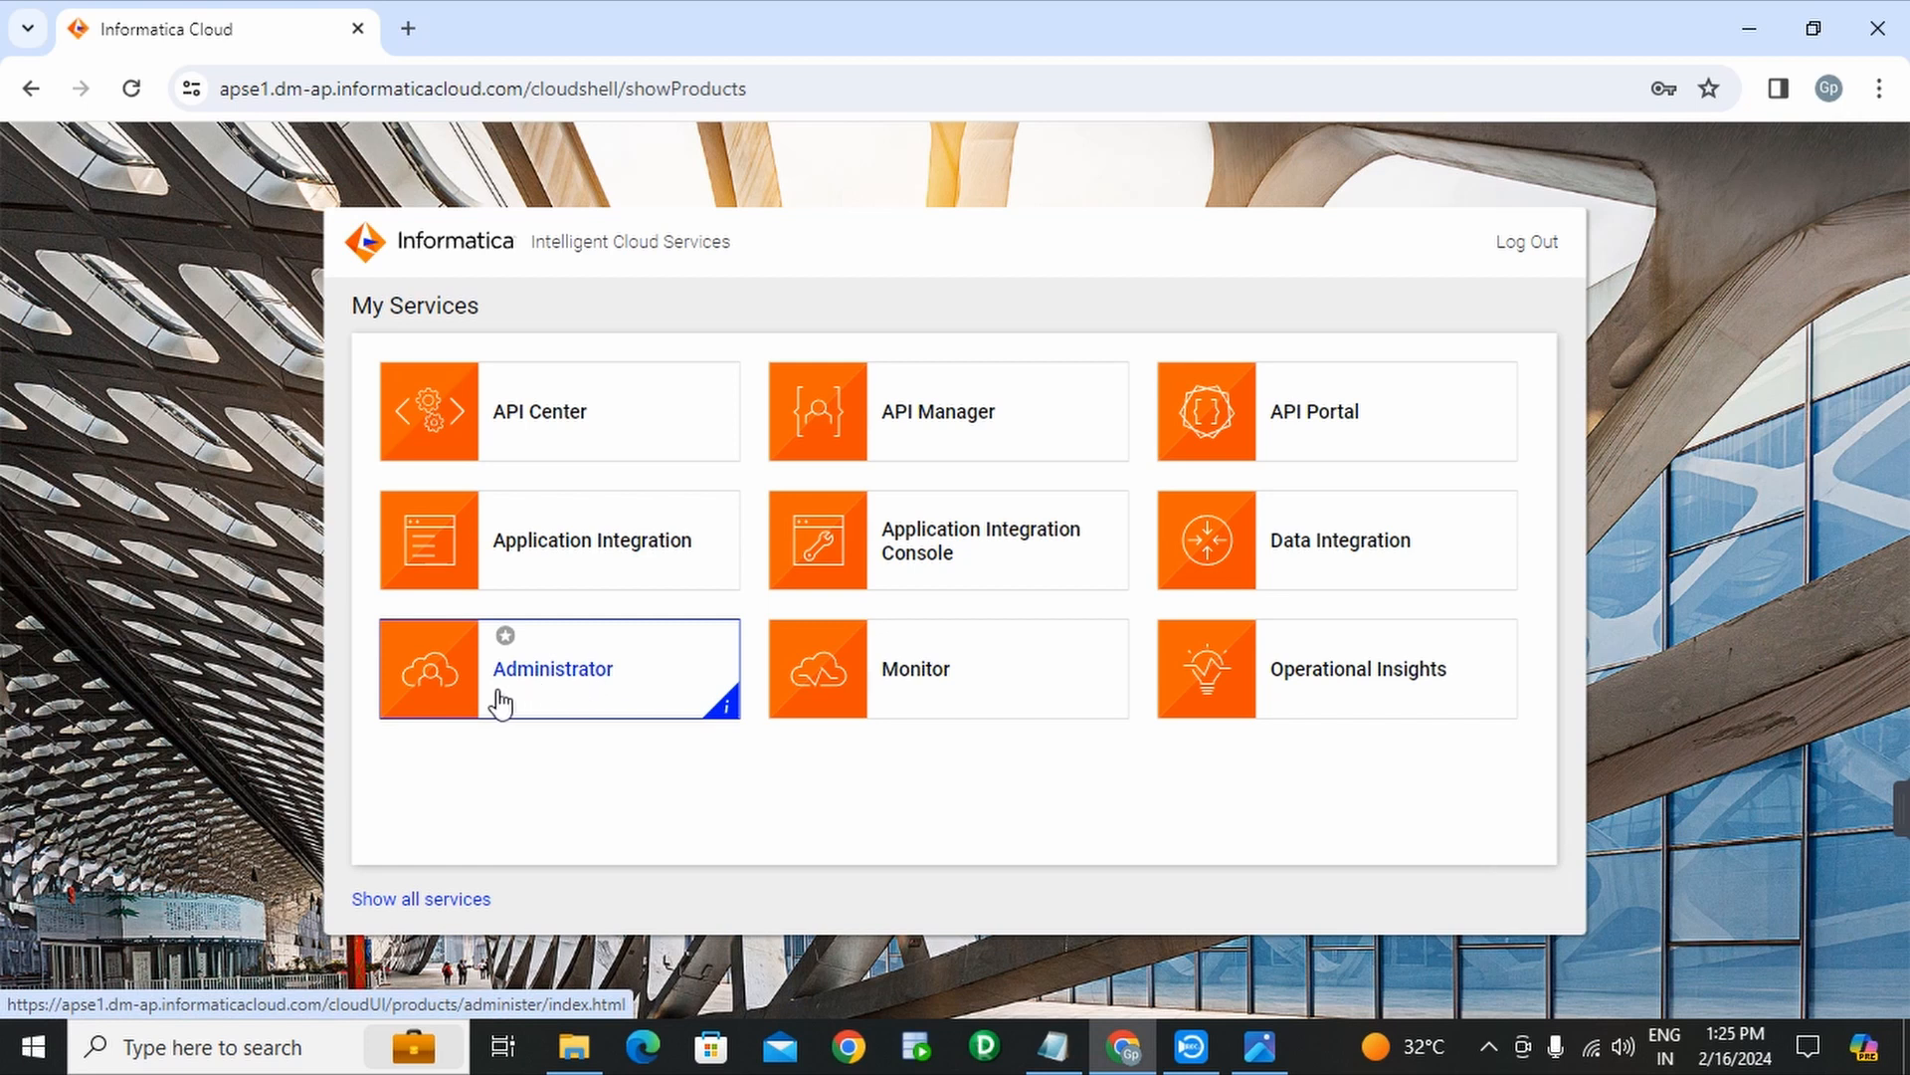
- Open the Administrator service and go to its Runtime Environments page
left_click(604, 691)
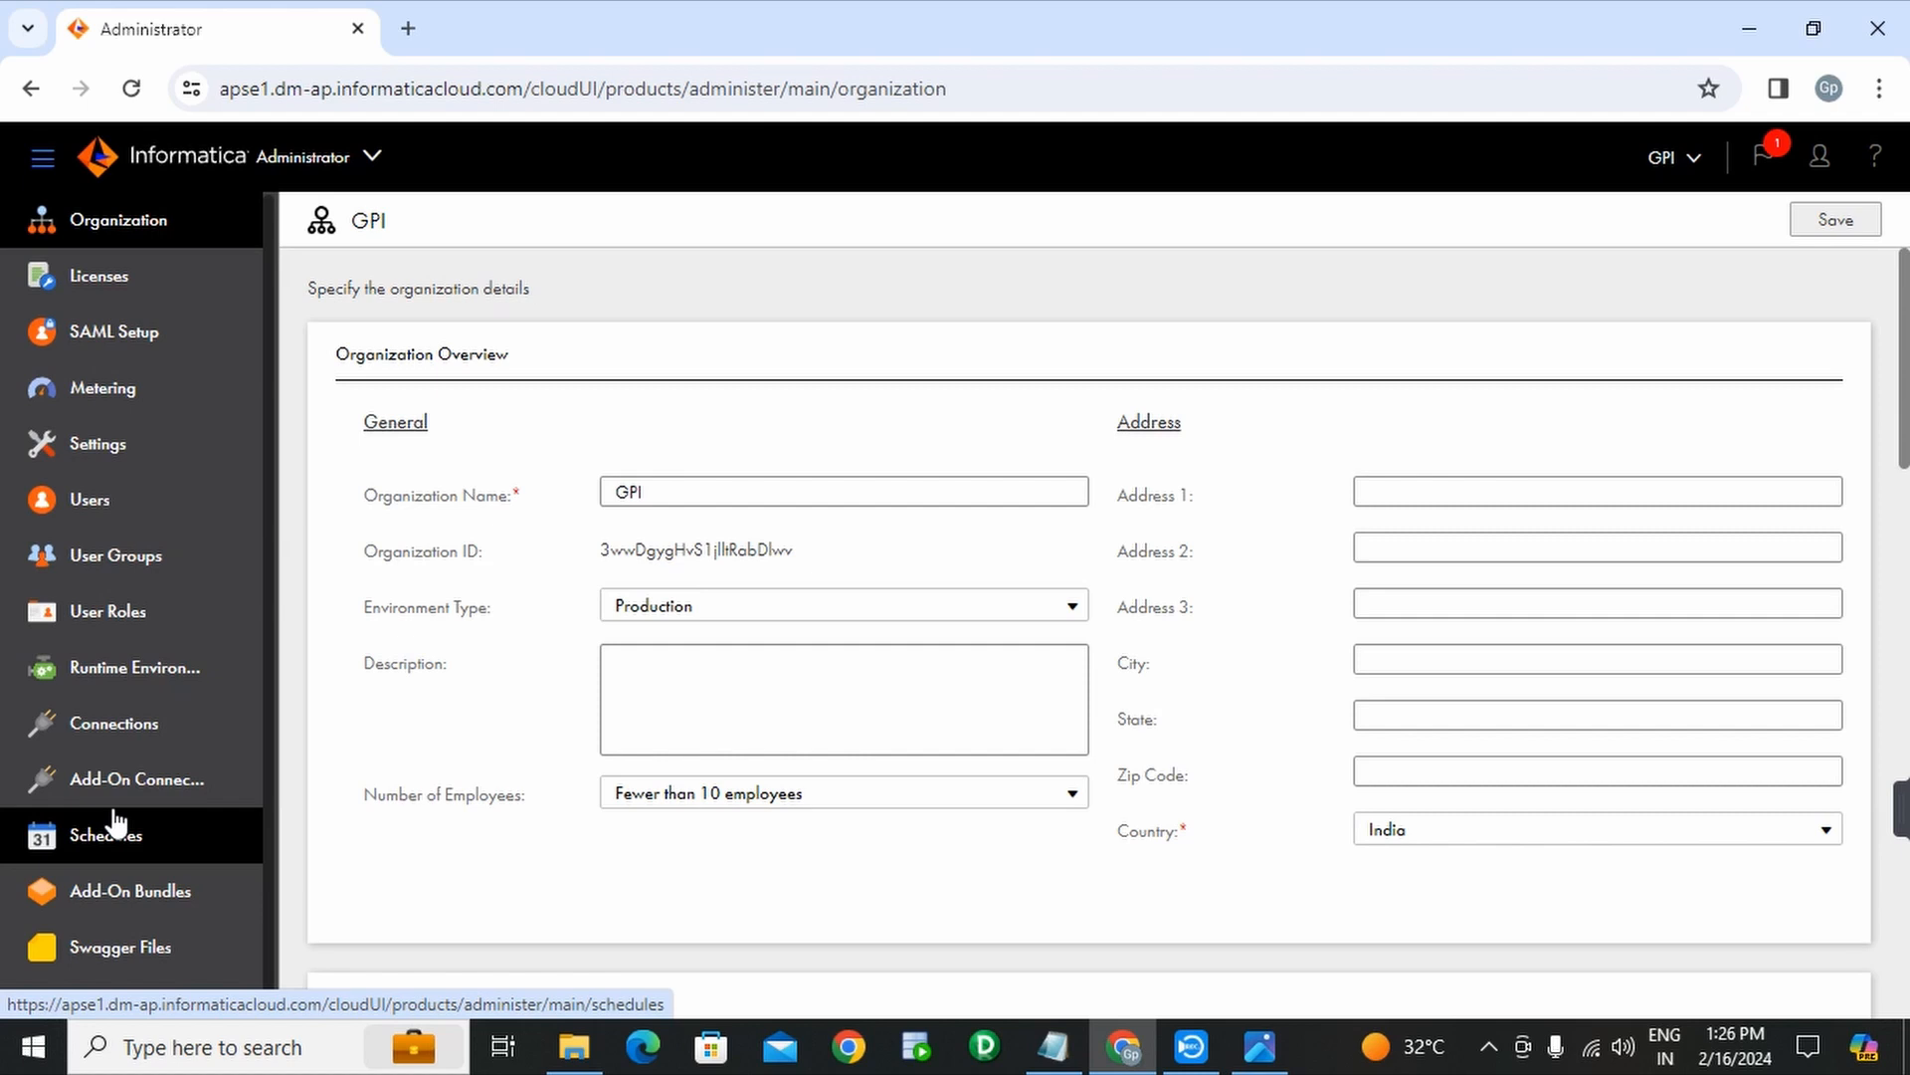
left_click(189, 687)
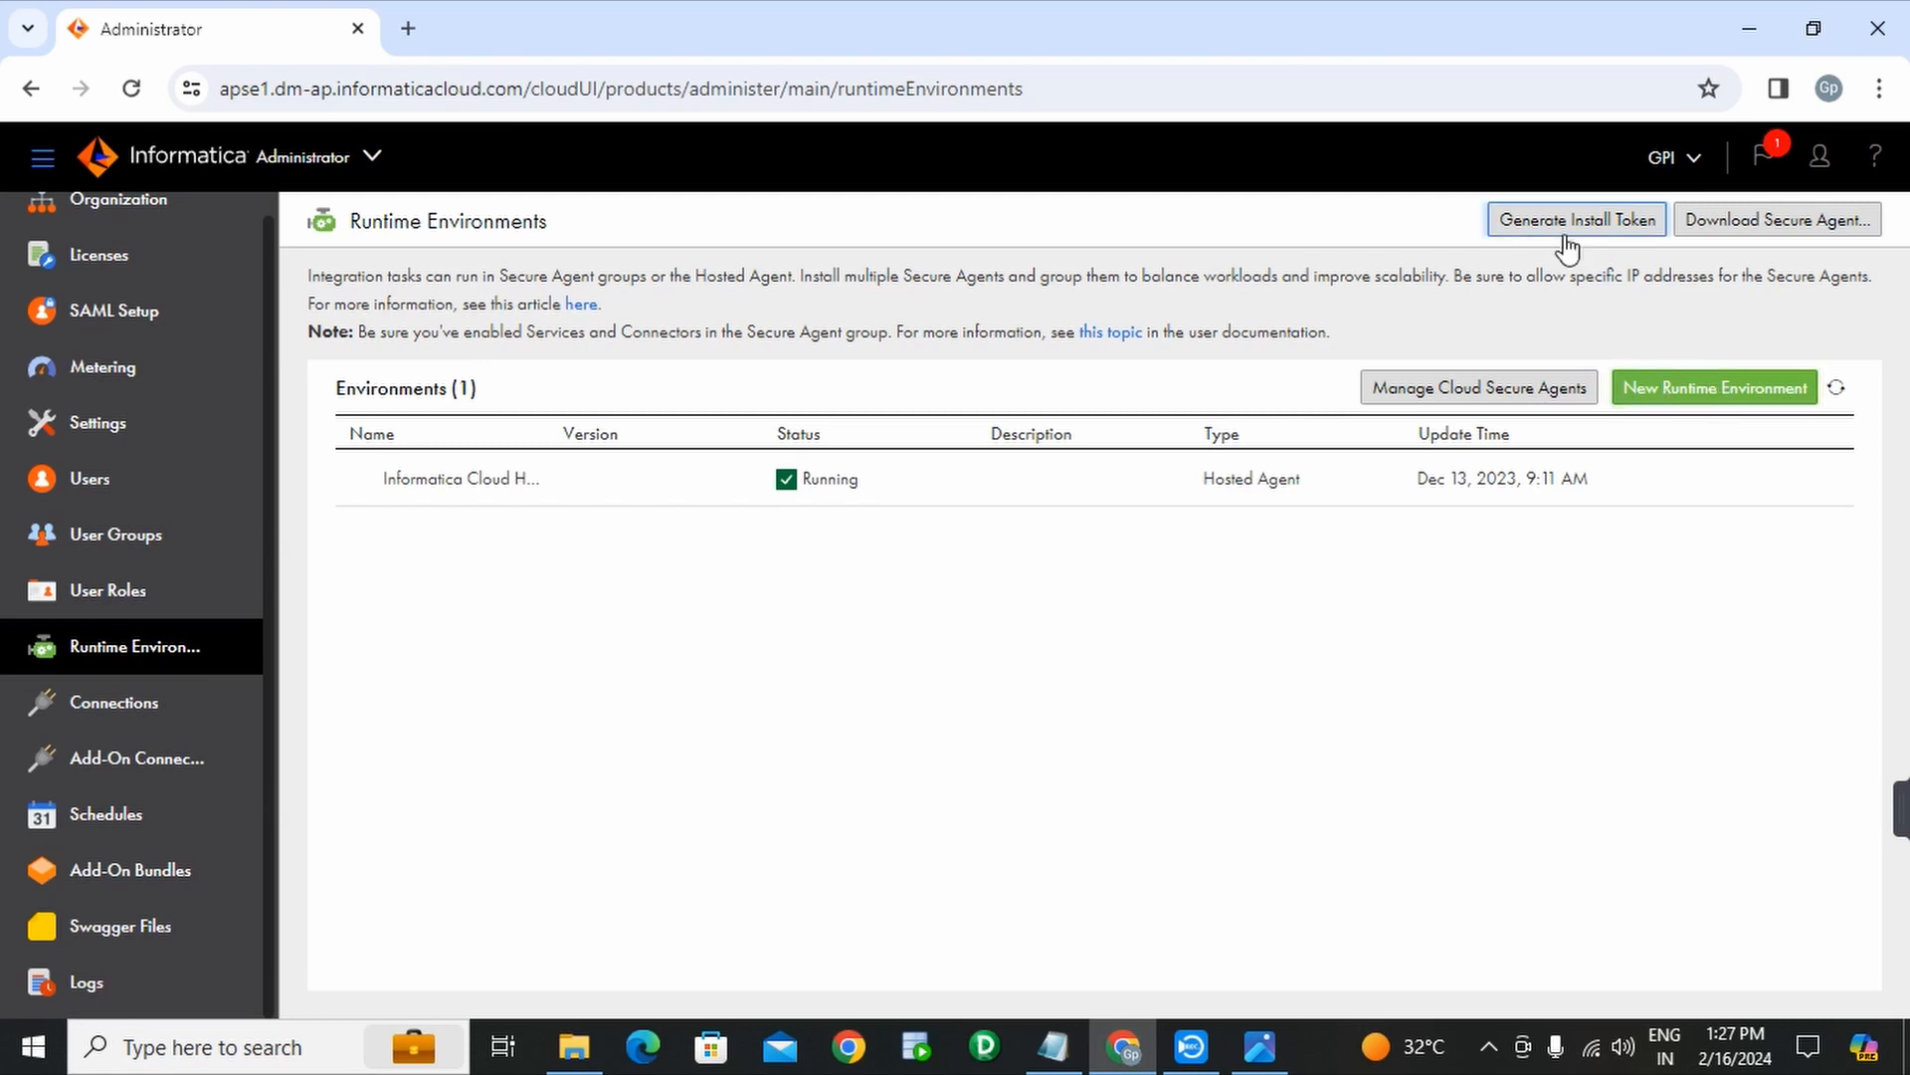
- Open the Download Secure Agent dialog and copy the Windows 64 install token
left_click(1791, 236)
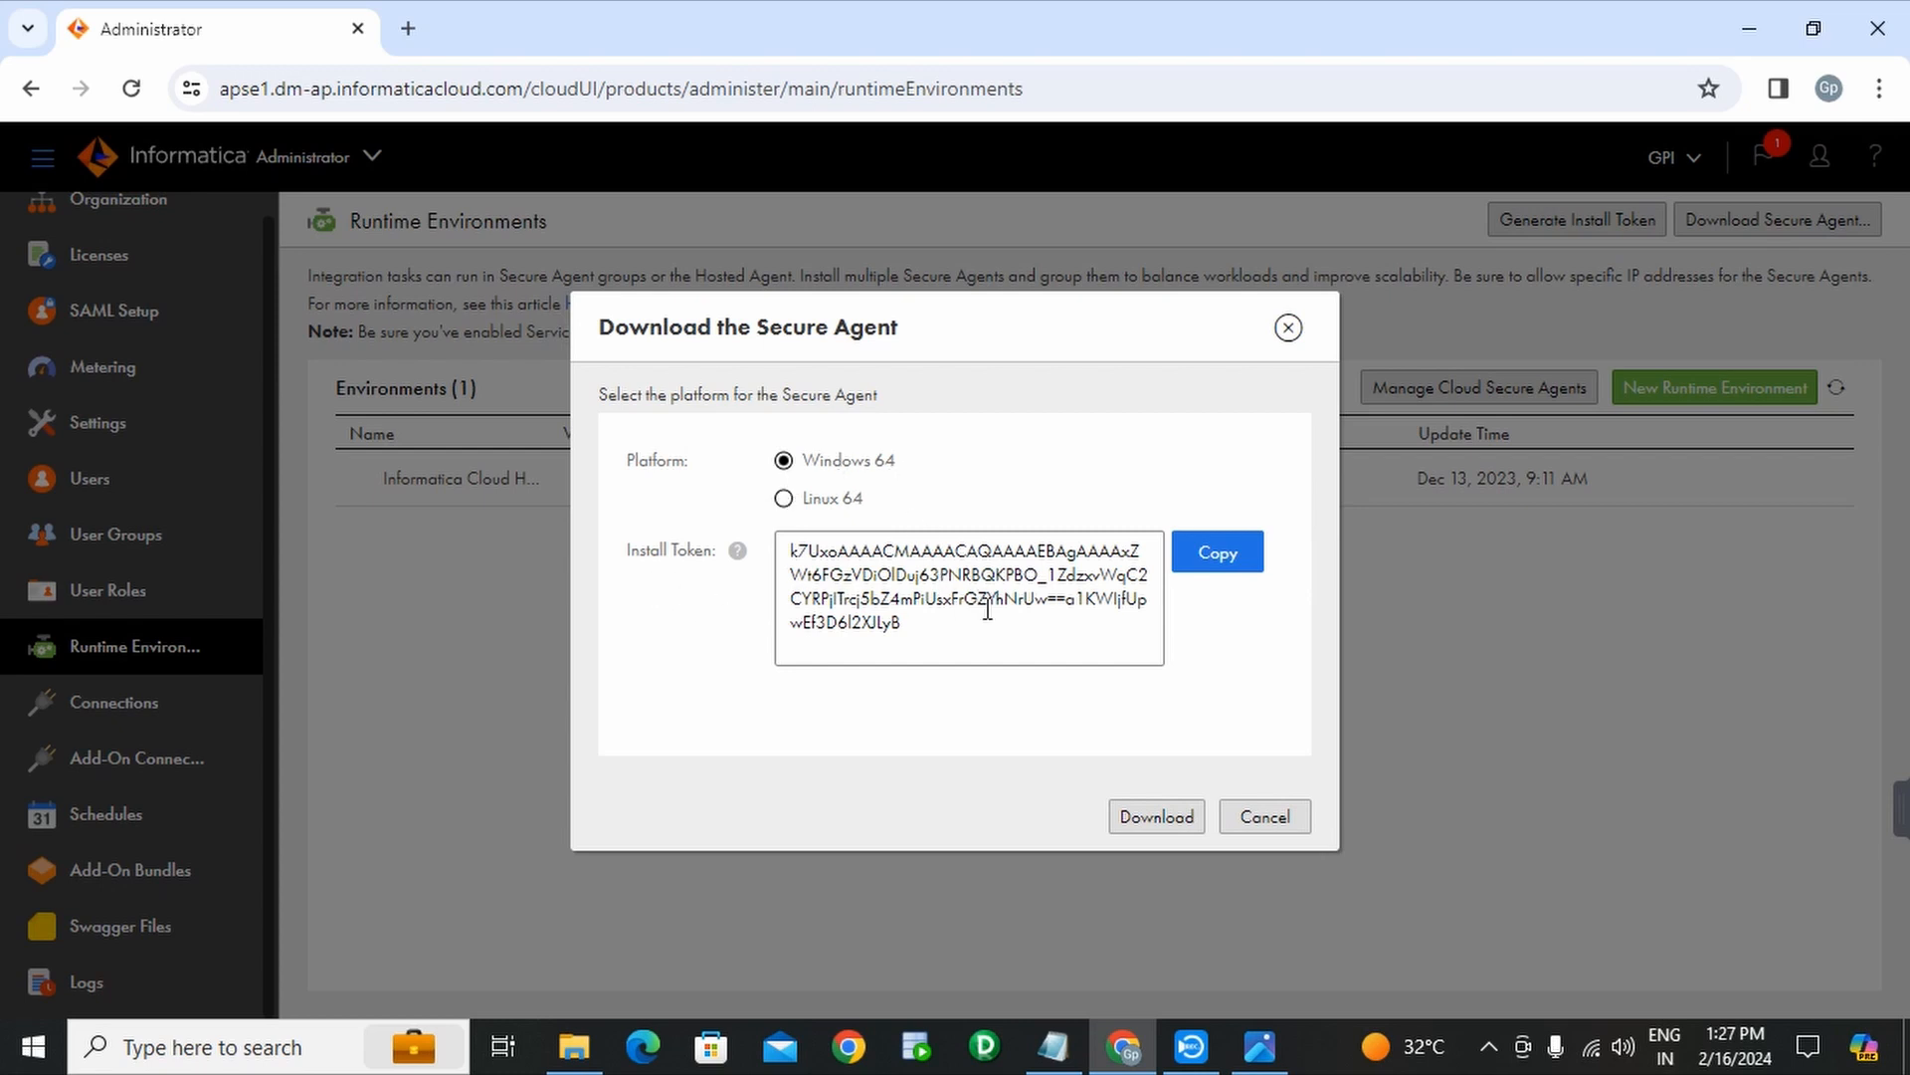
left_click(1226, 569)
left_click(1218, 572)
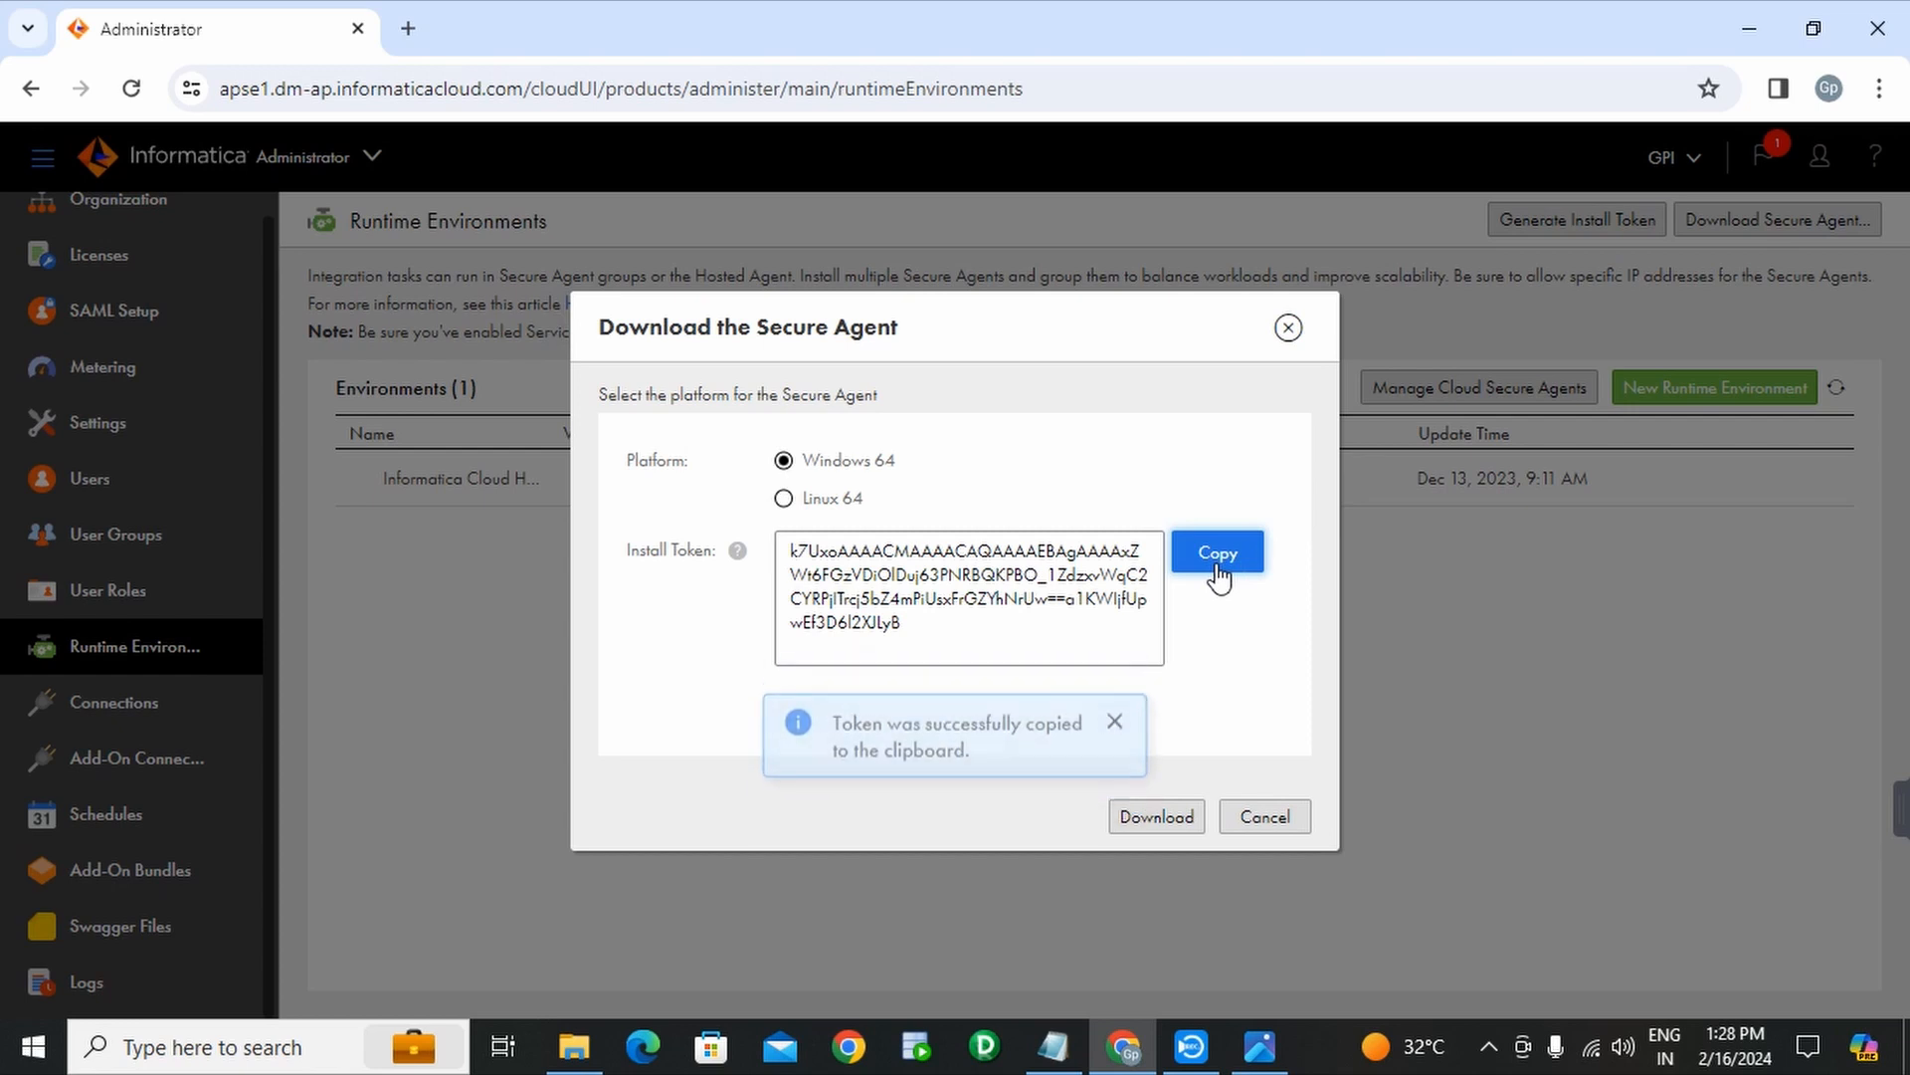
- Paste the install token into the Notepad notes below the saved password
left_click(1045, 1024)
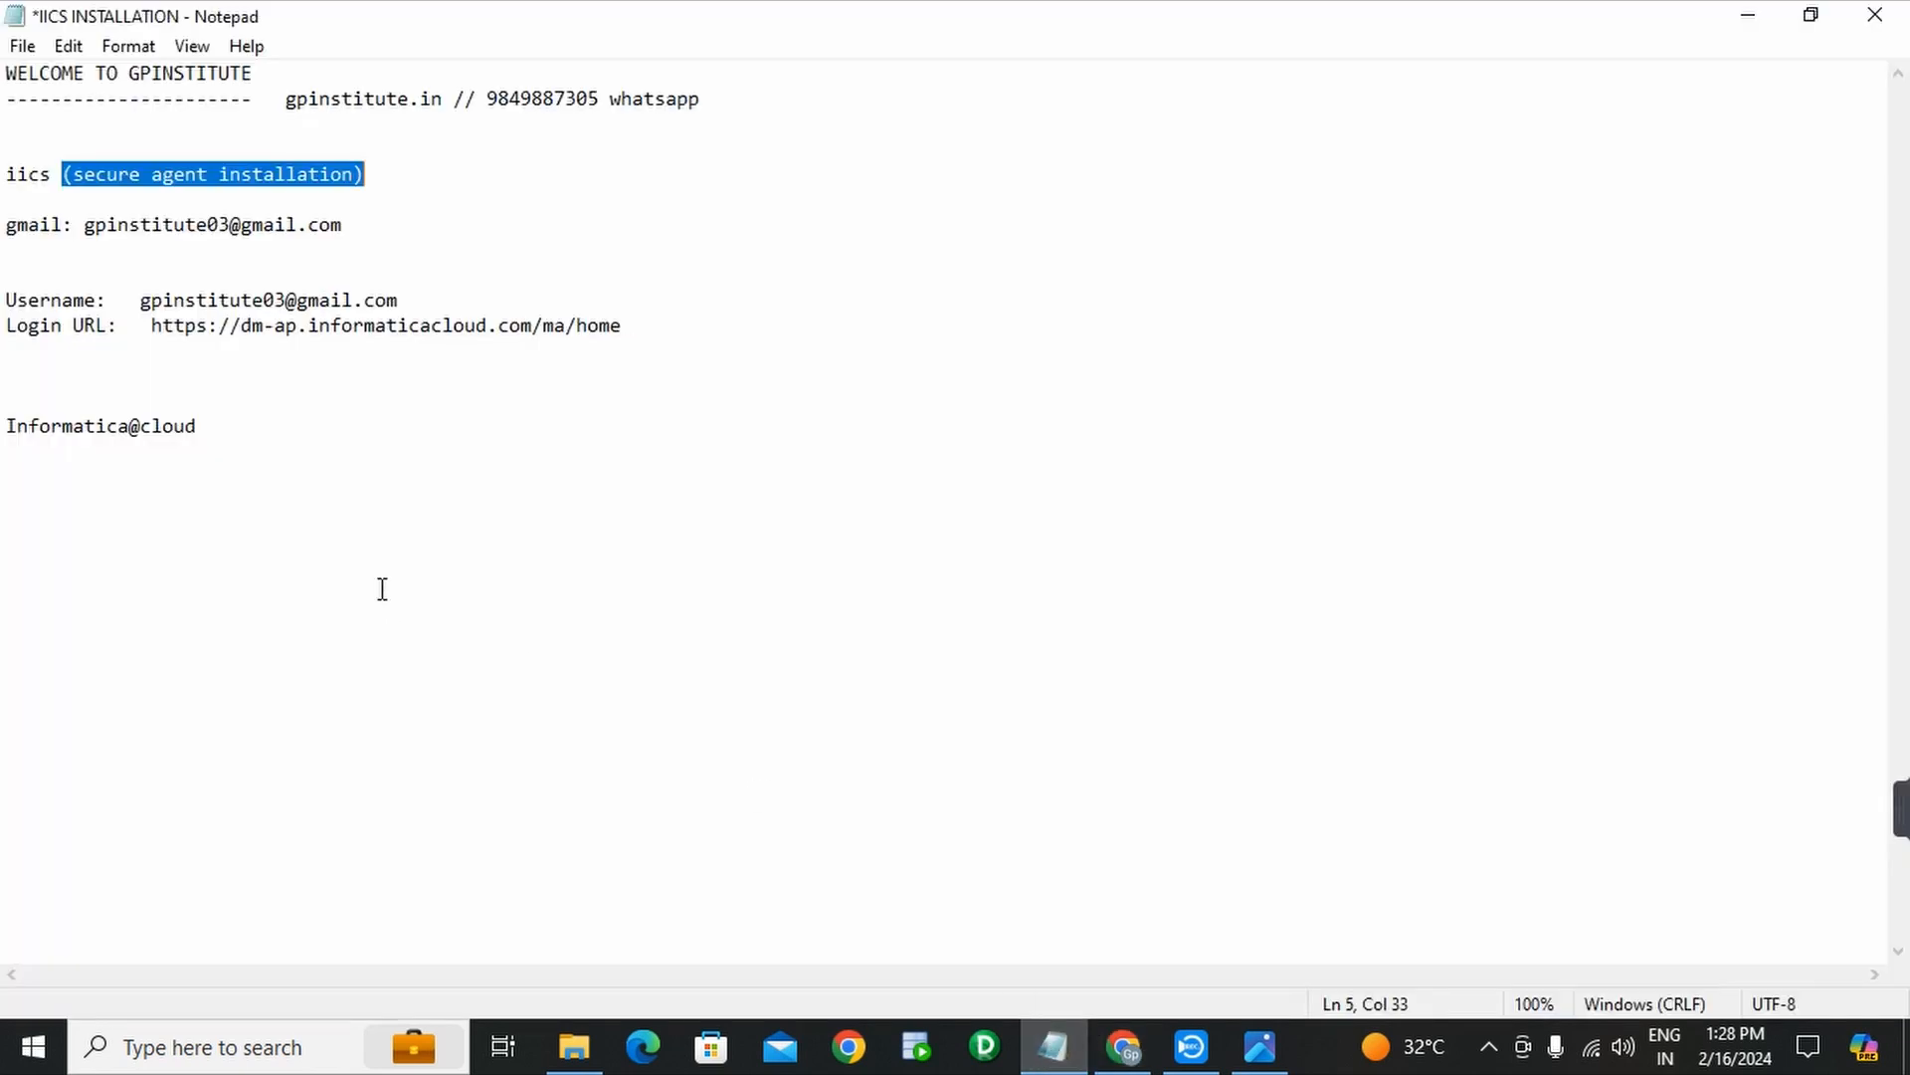
left_click(308, 447)
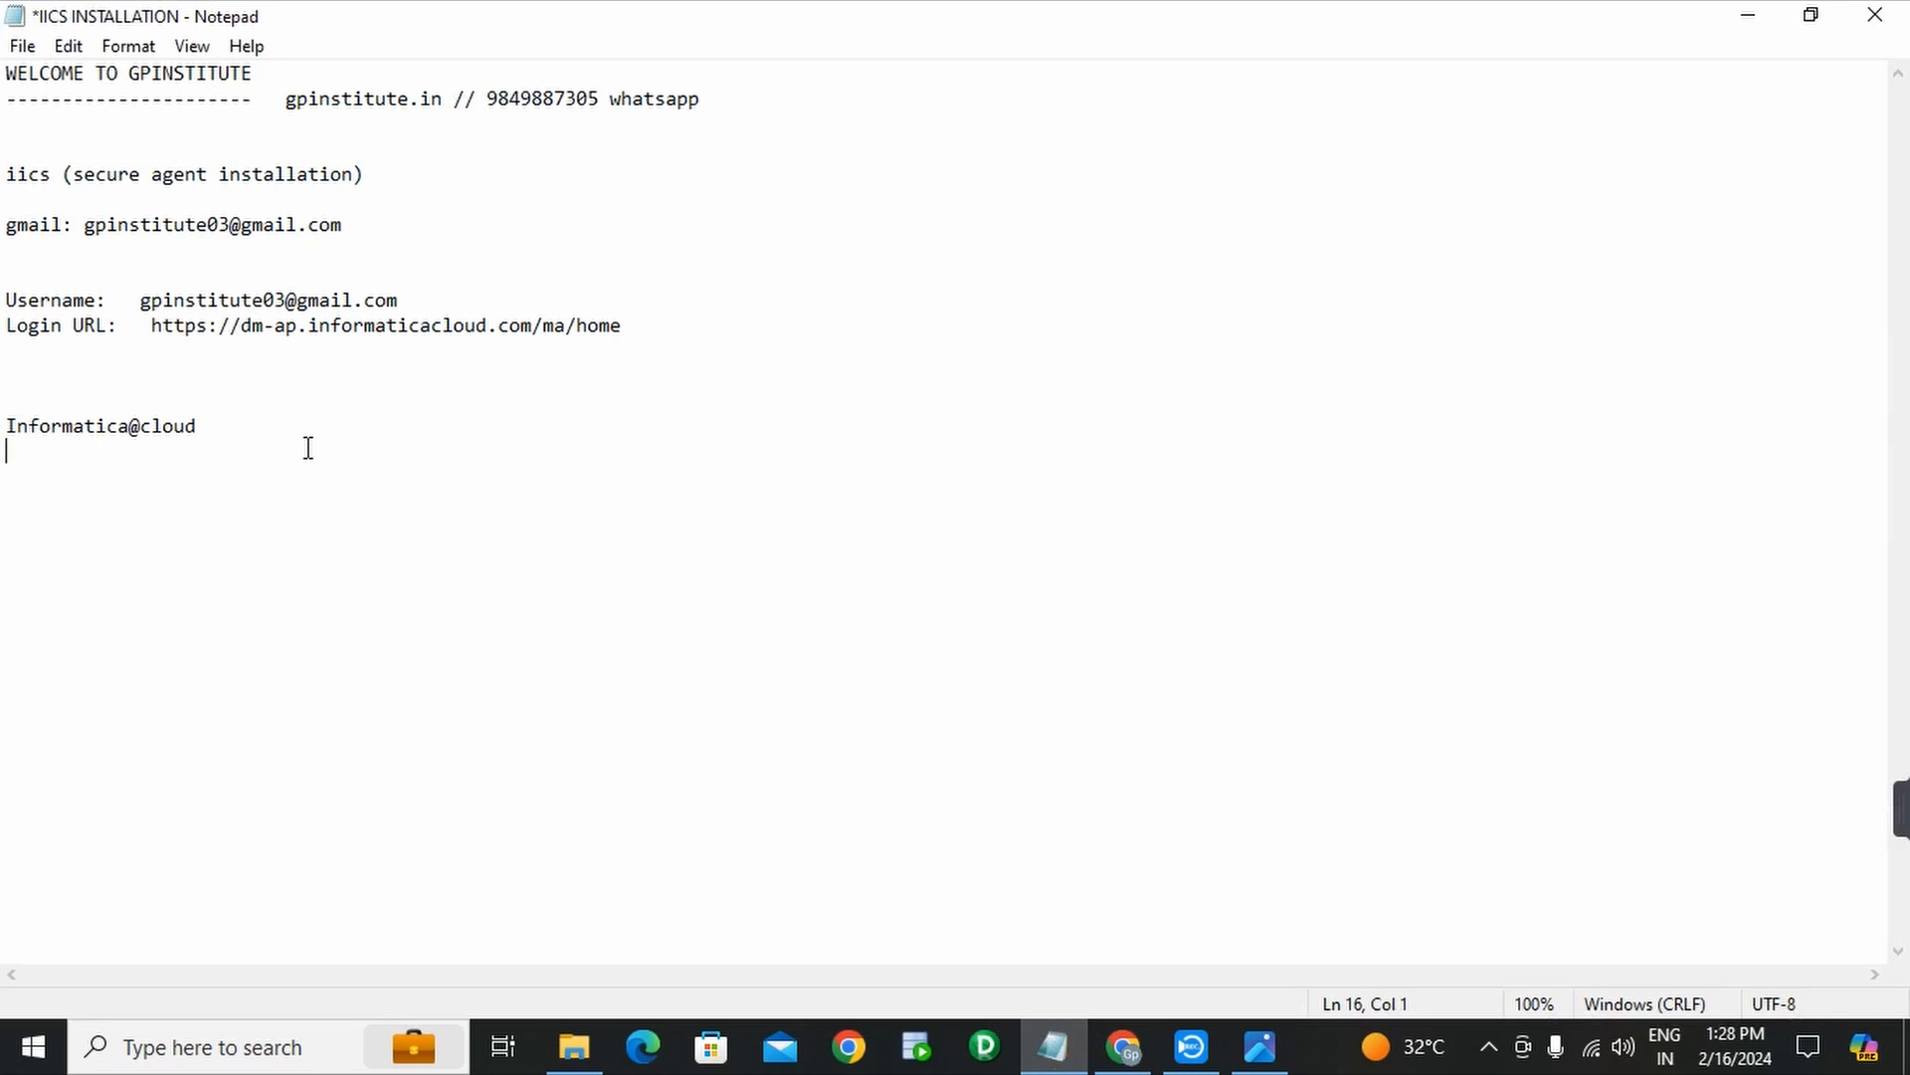
key("Return")
key("Return")
key("Return")
key("ctrl+v")
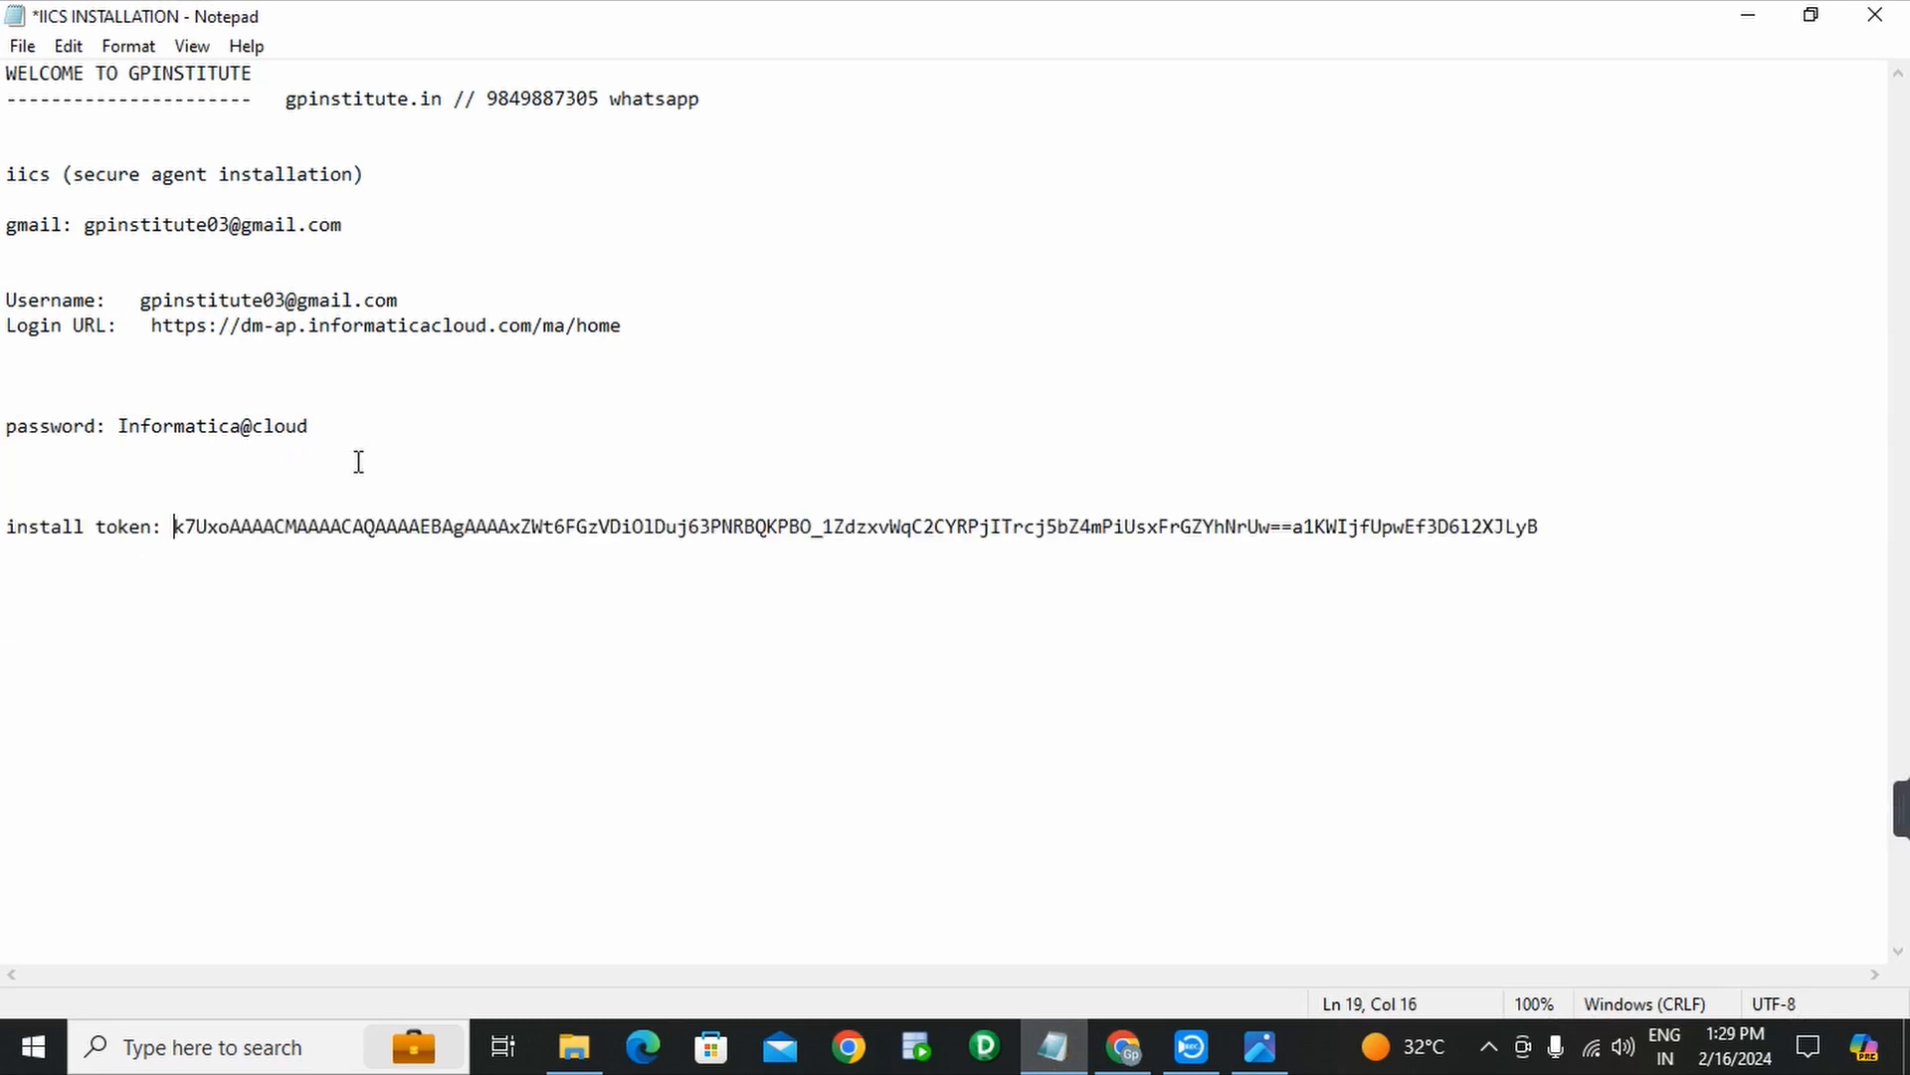
left_click(1545, 527)
left_click(1125, 1045)
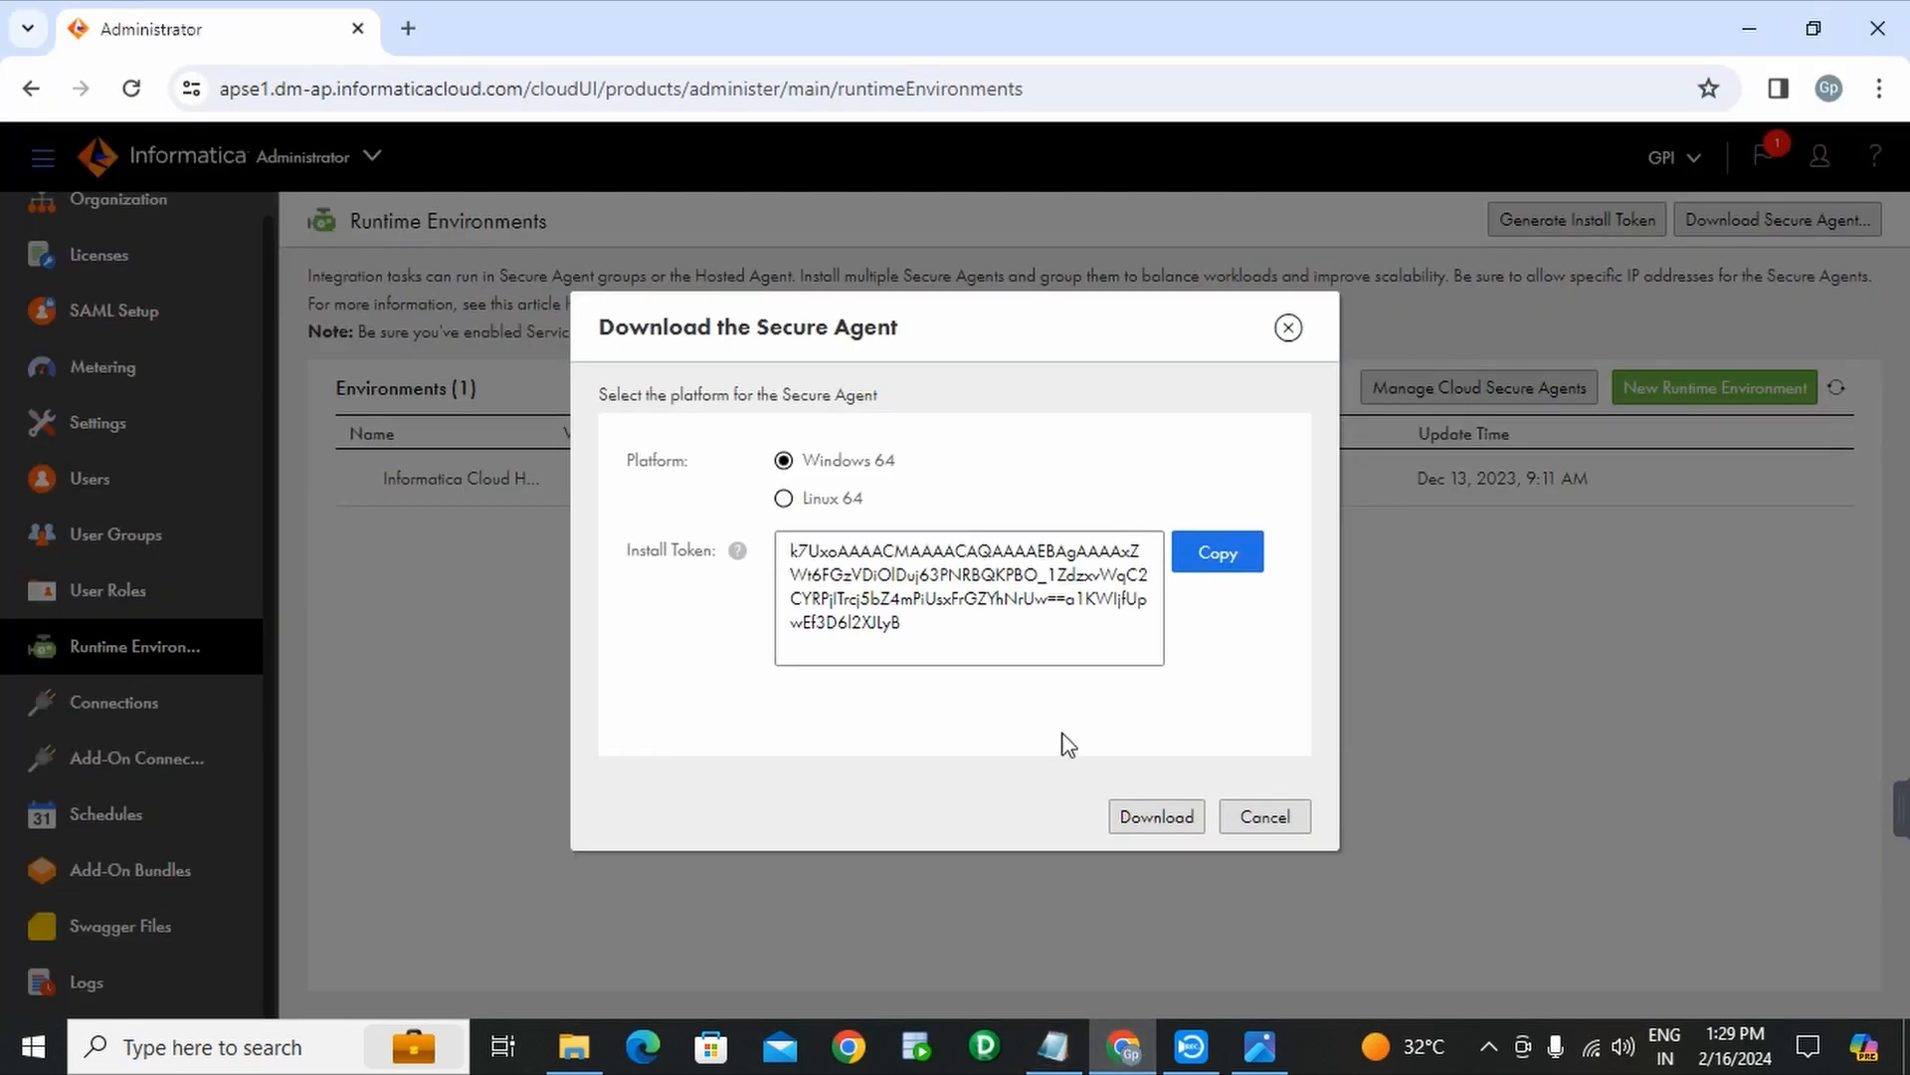
- Download the 143 MB agent64_install_ng_ext.6713.exe installer and confirm it finished in Chrome's downloads panel
left_click(1186, 557)
left_click(1157, 821)
left_click(1158, 821)
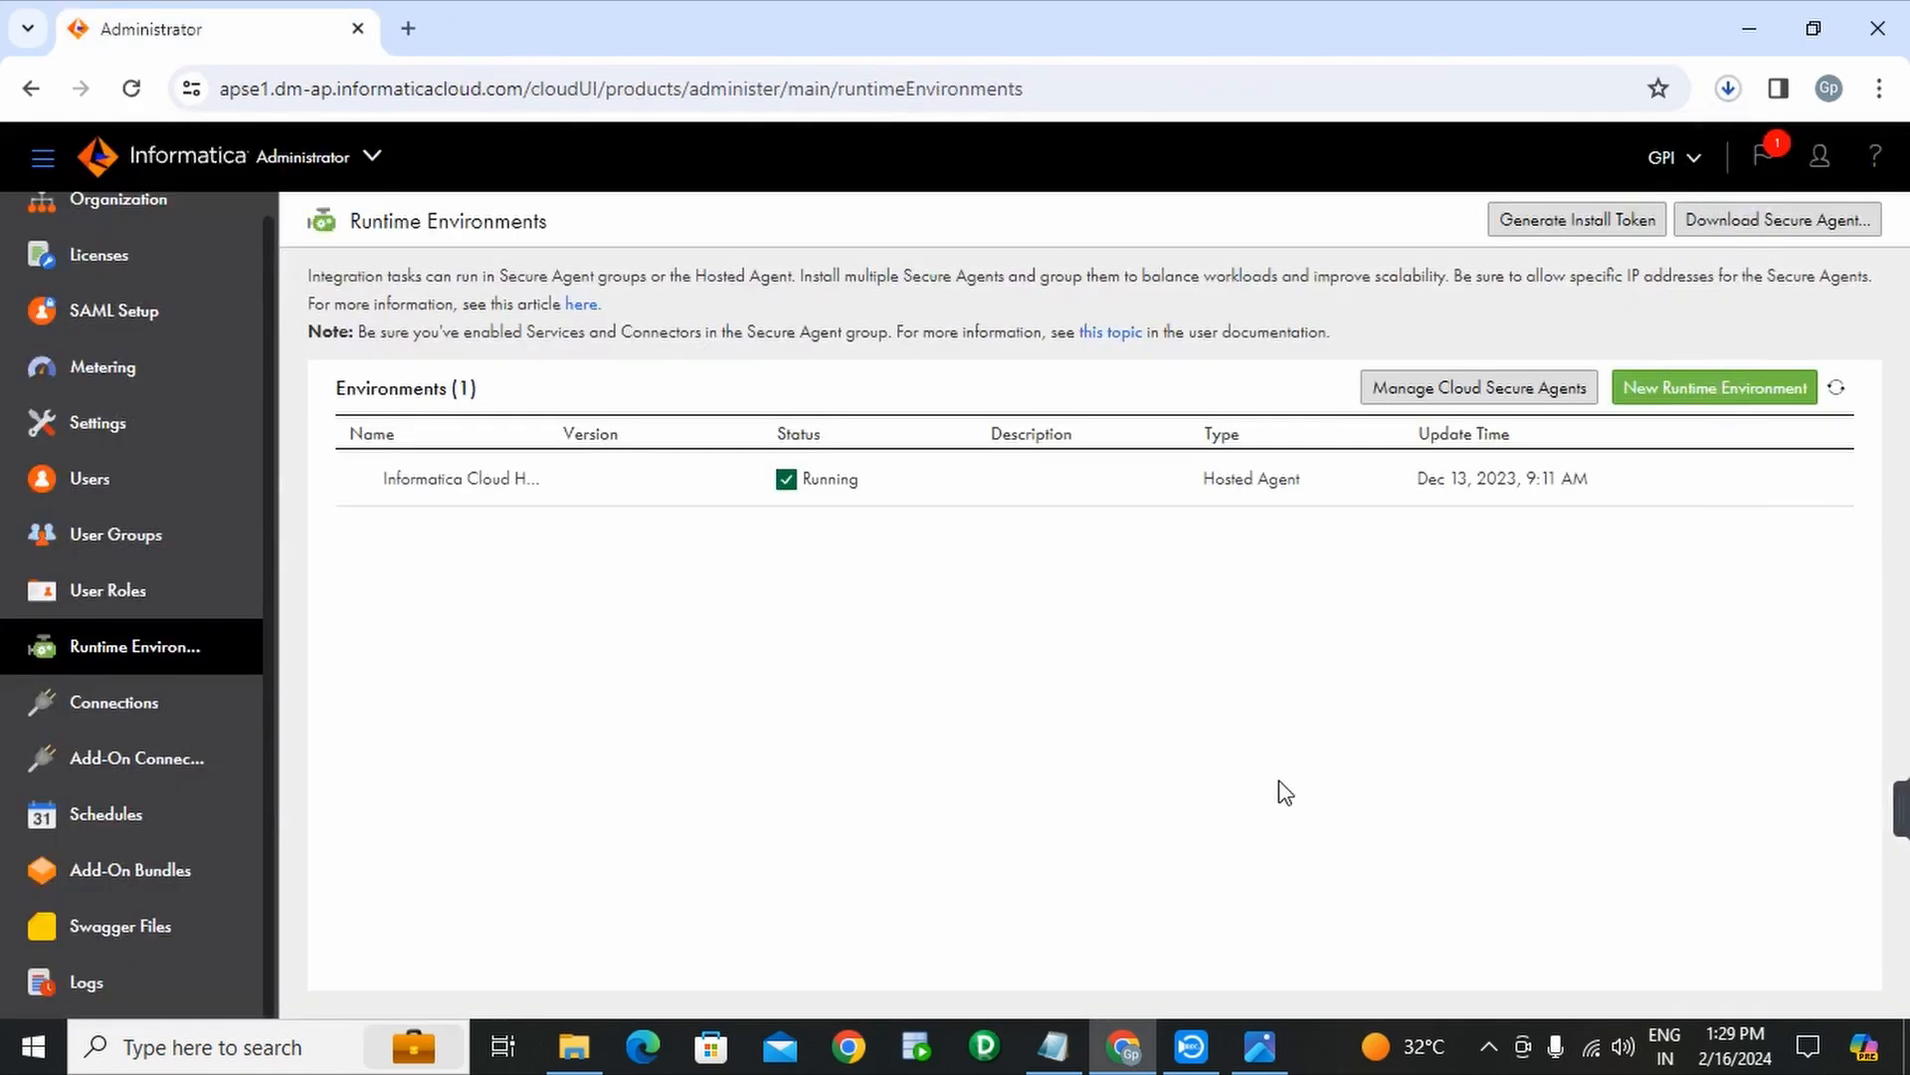
left_click(1728, 91)
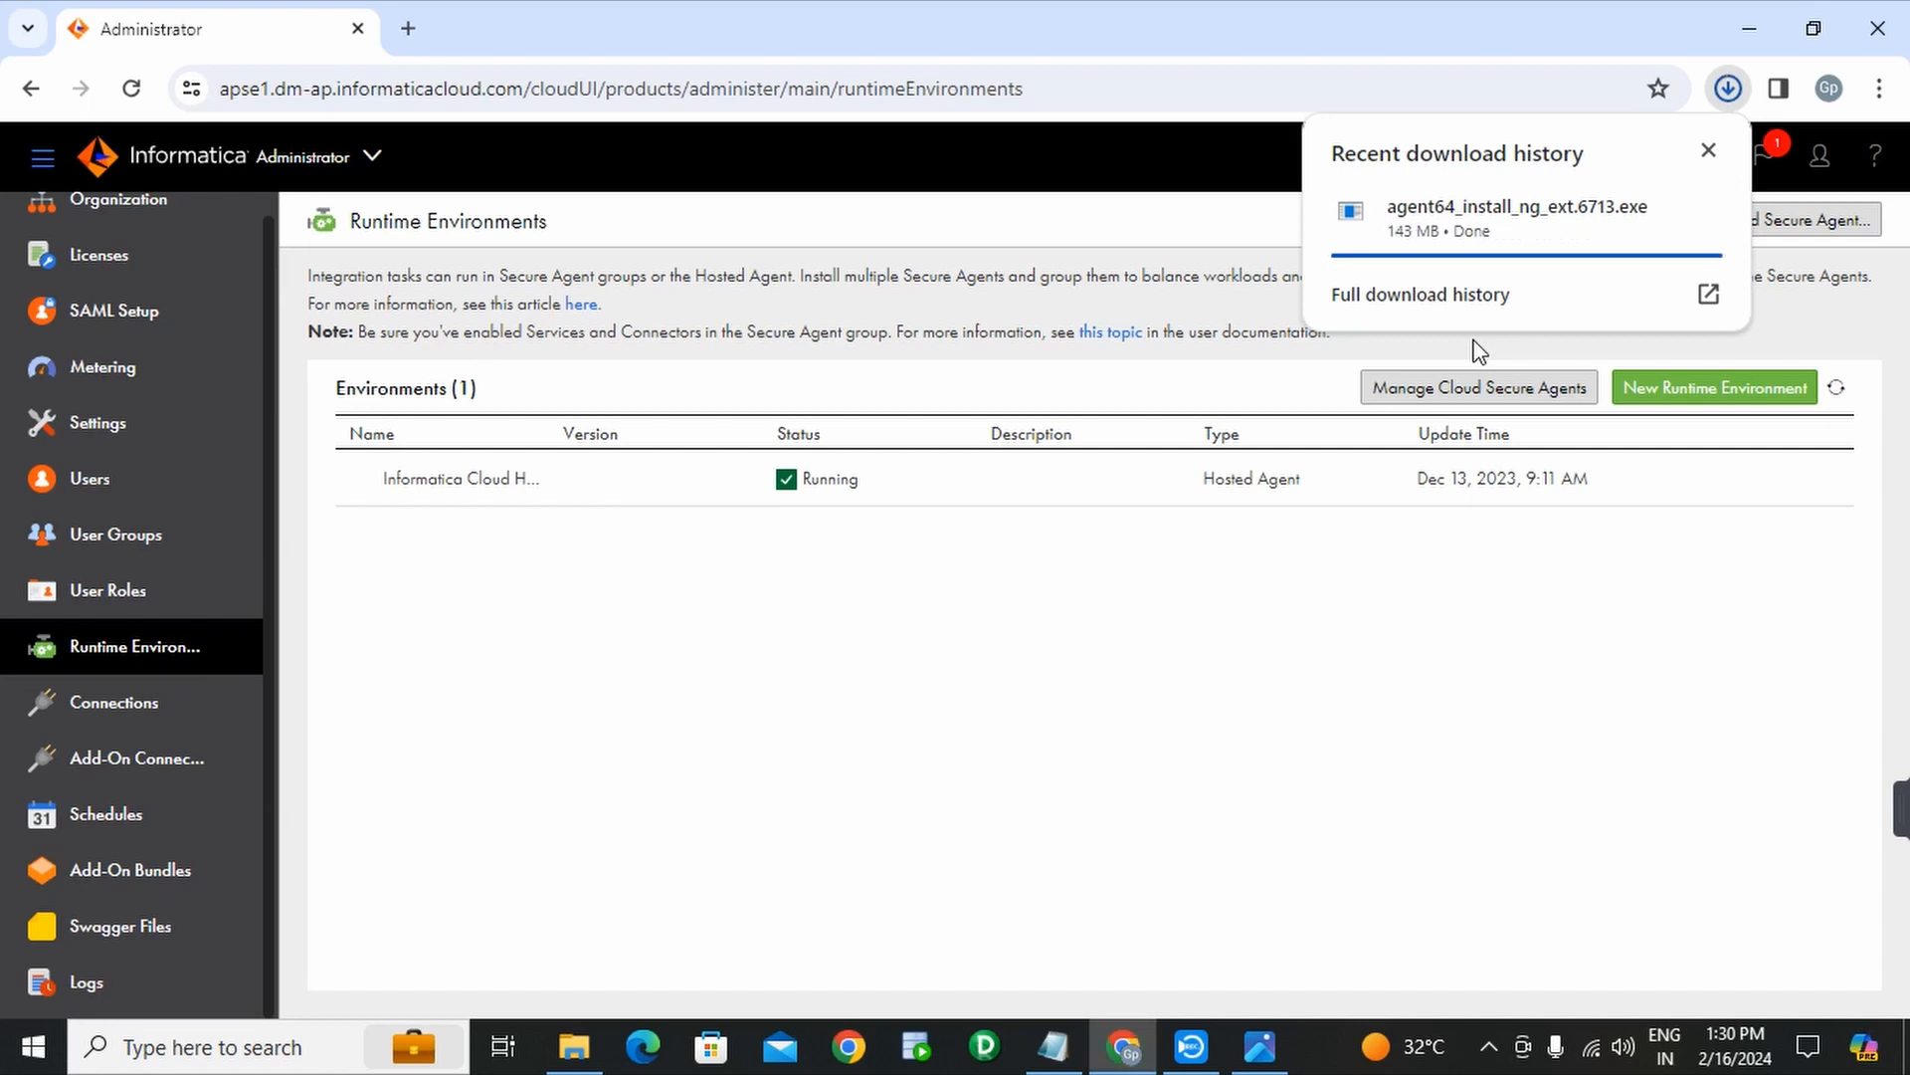
left_click(1375, 39)
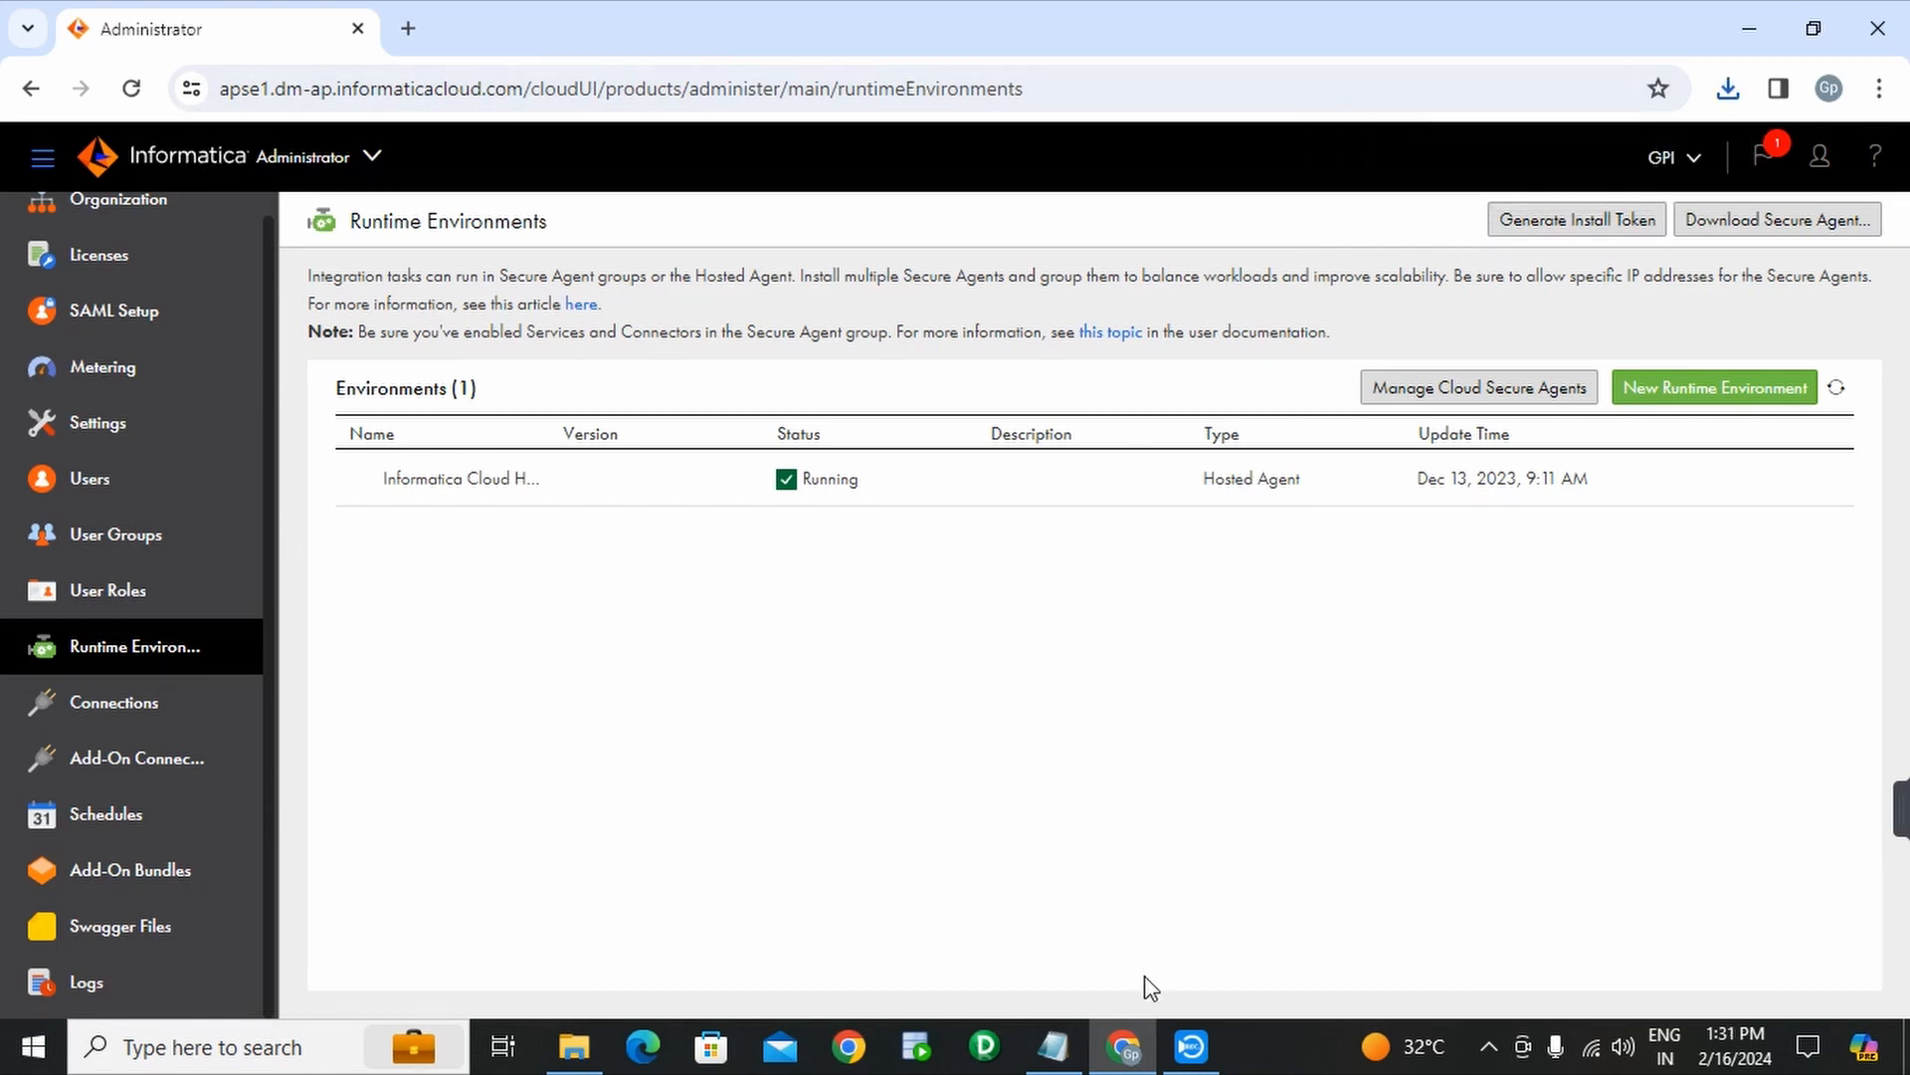
- Open Downloads in File Explorer and run agent64_install_ng_ext.6713 as administrator
key("super+e")
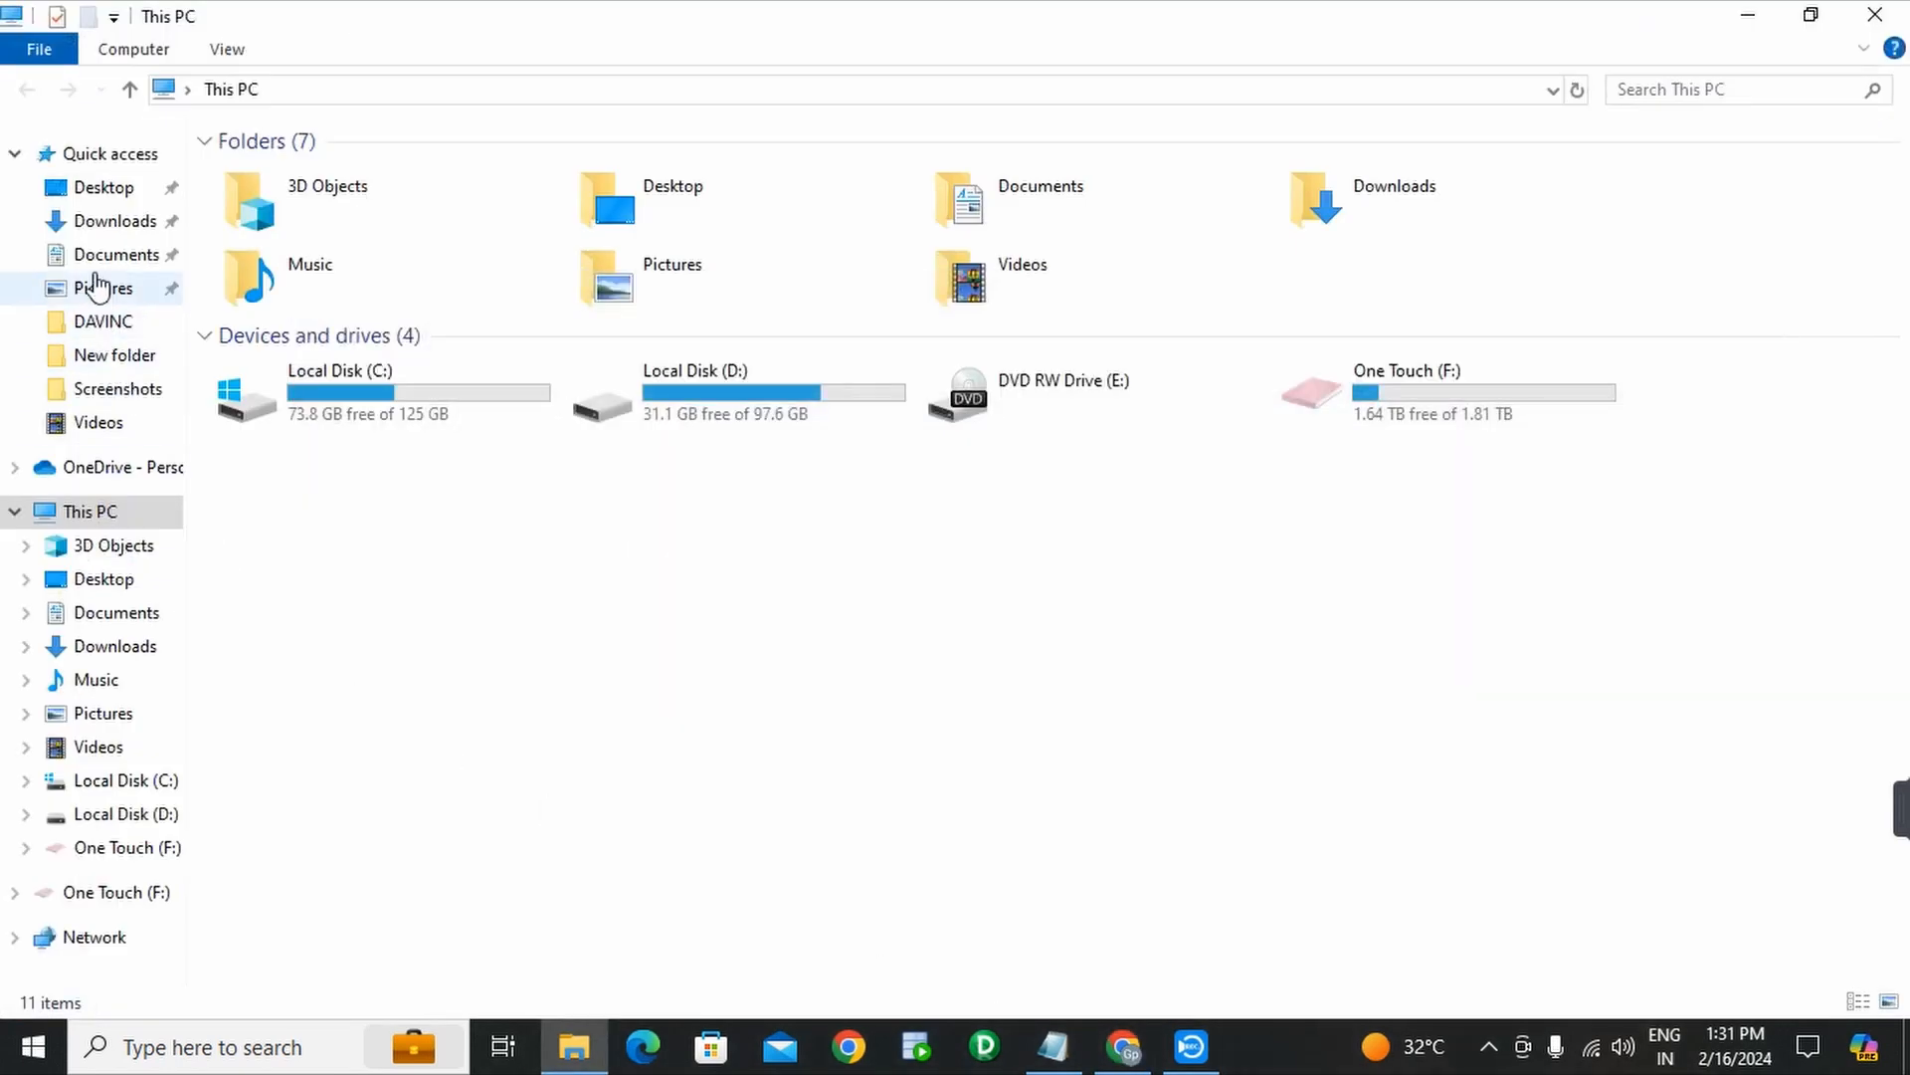
left_click(112, 223)
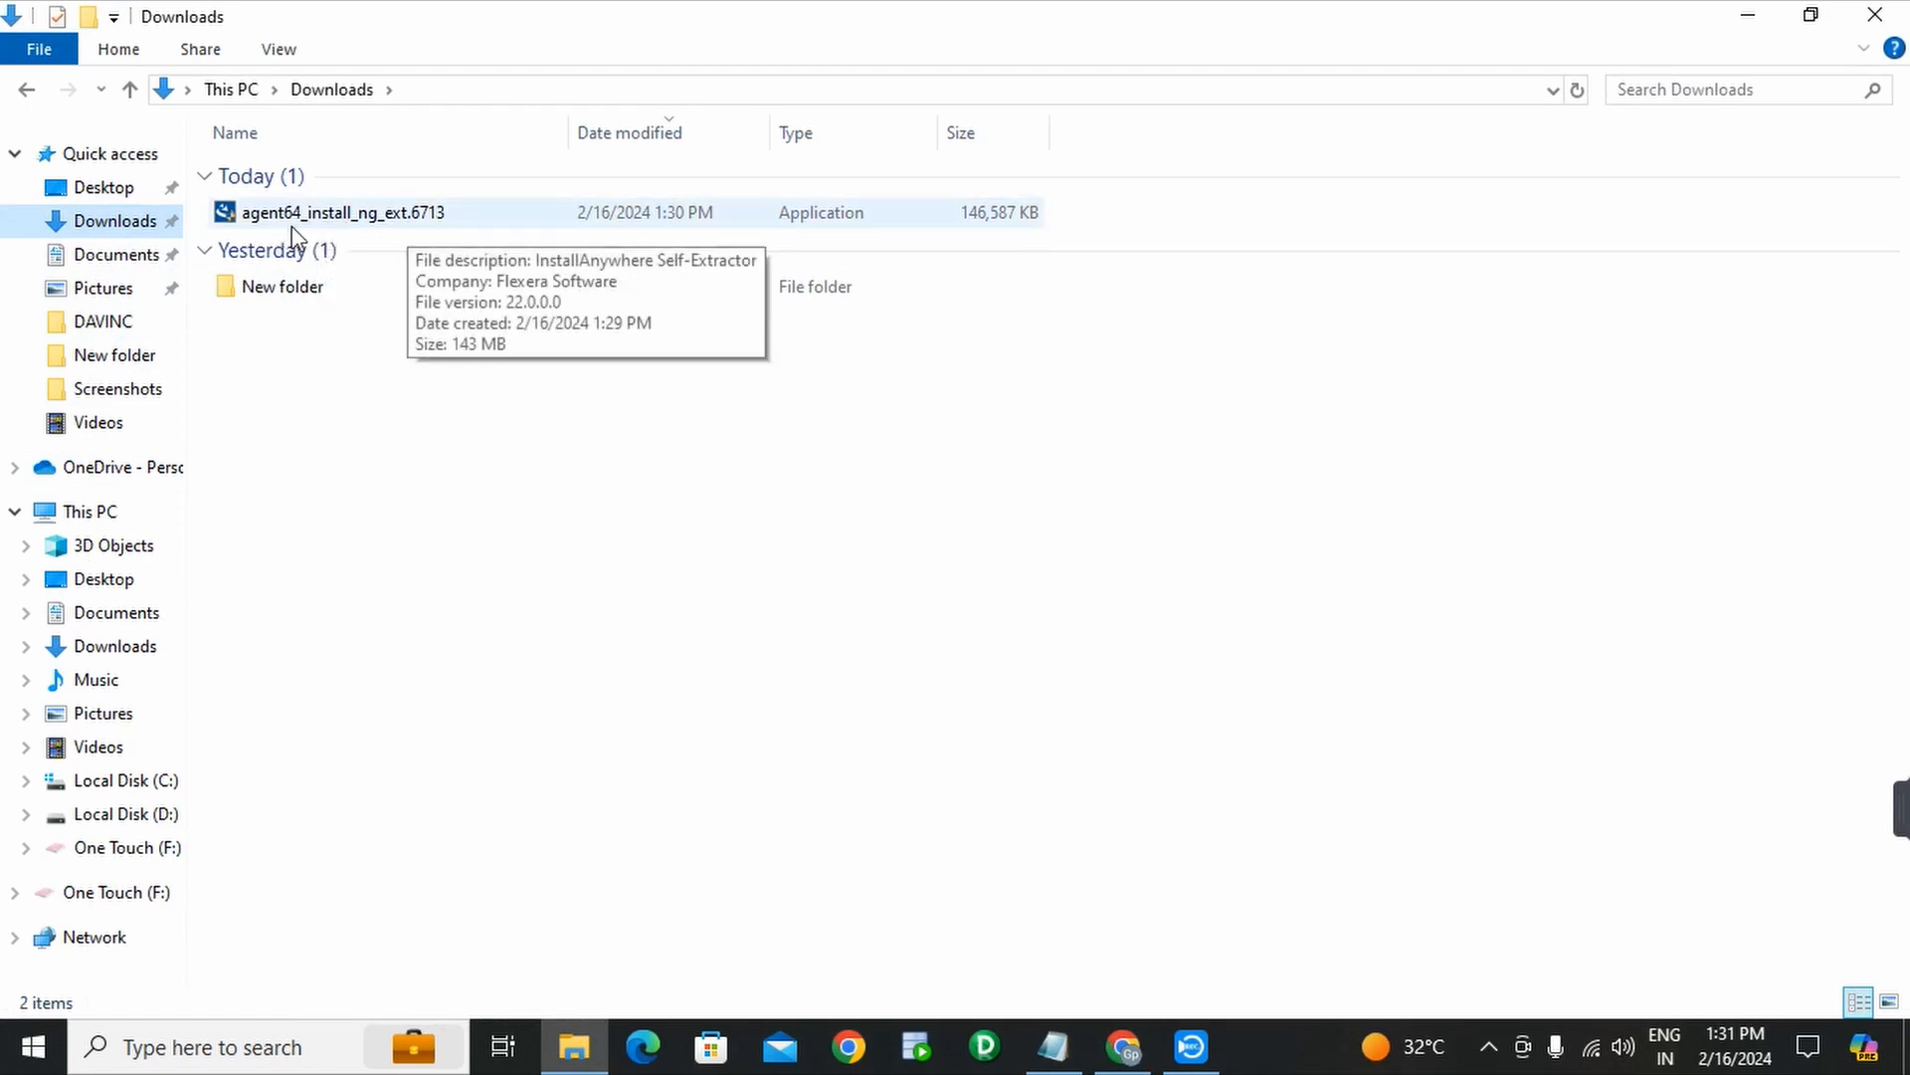
left_click(341, 214)
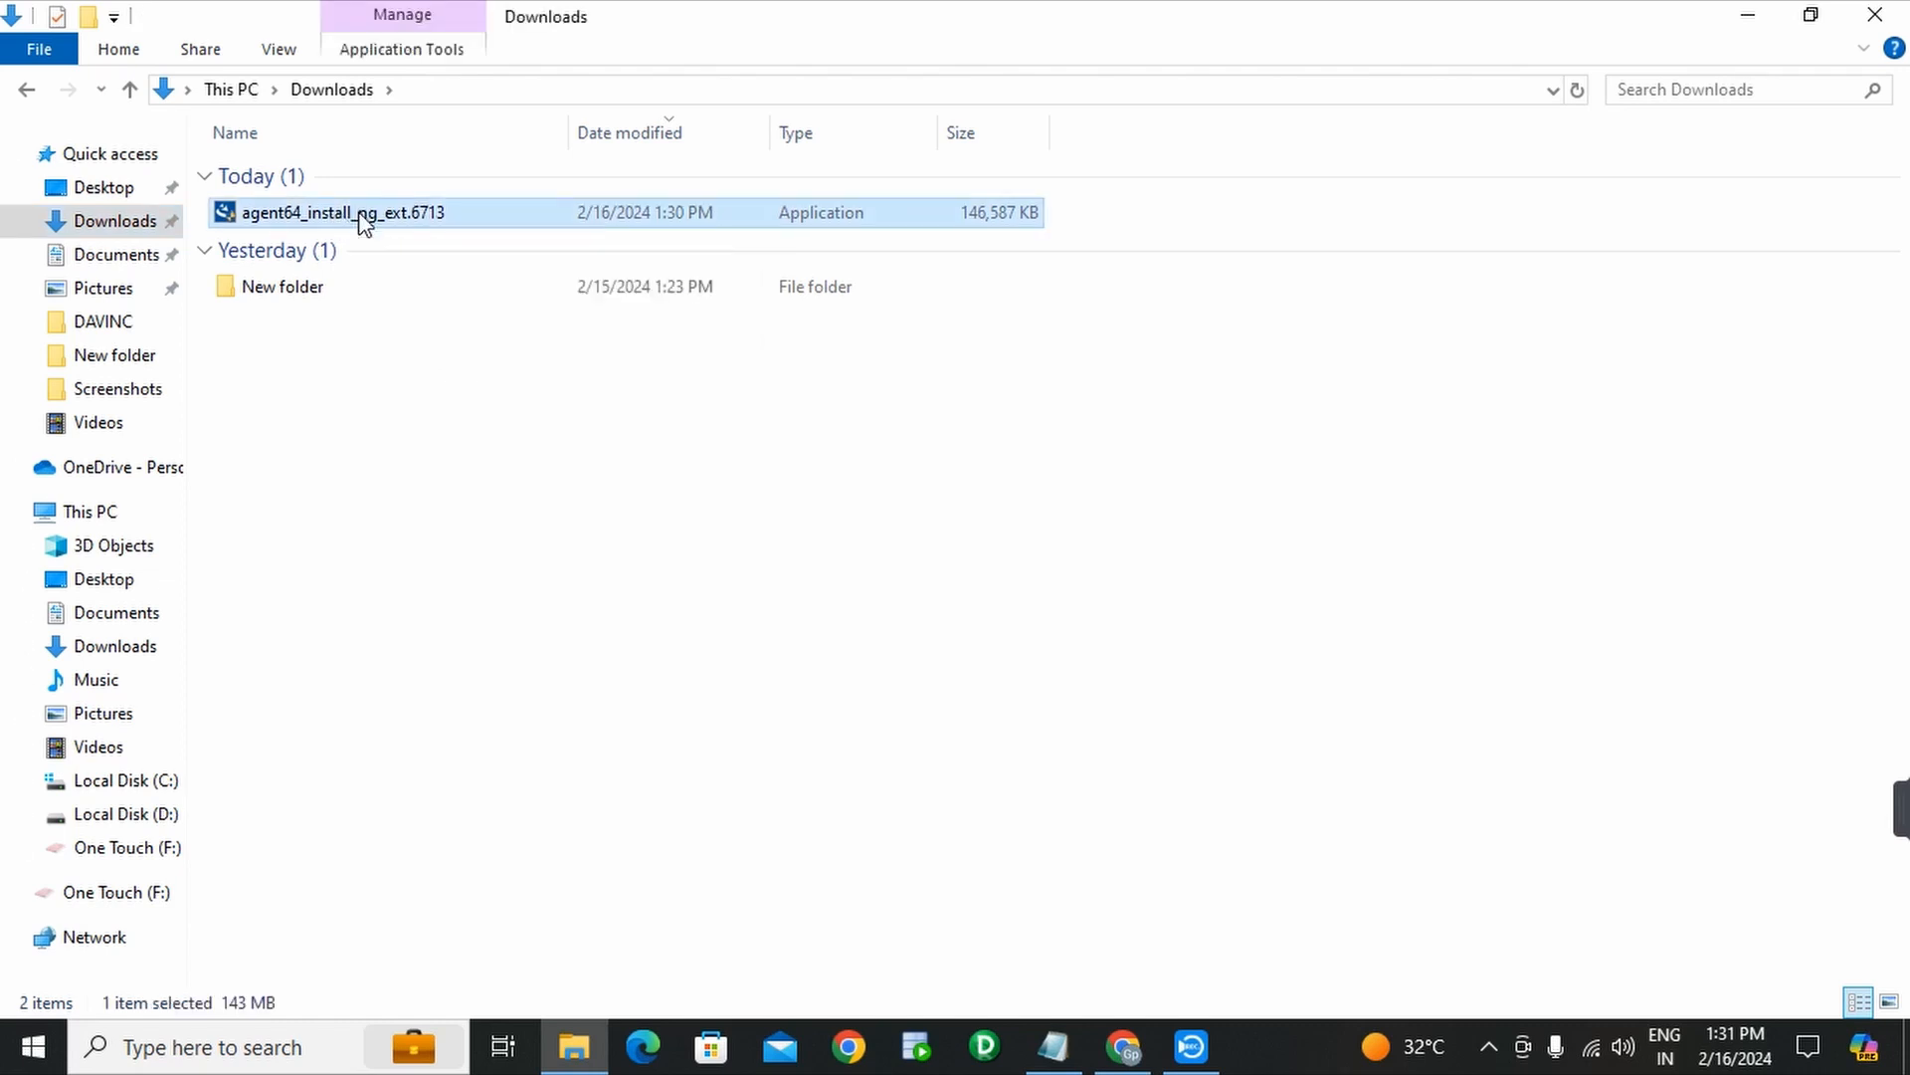
right_click(360, 217)
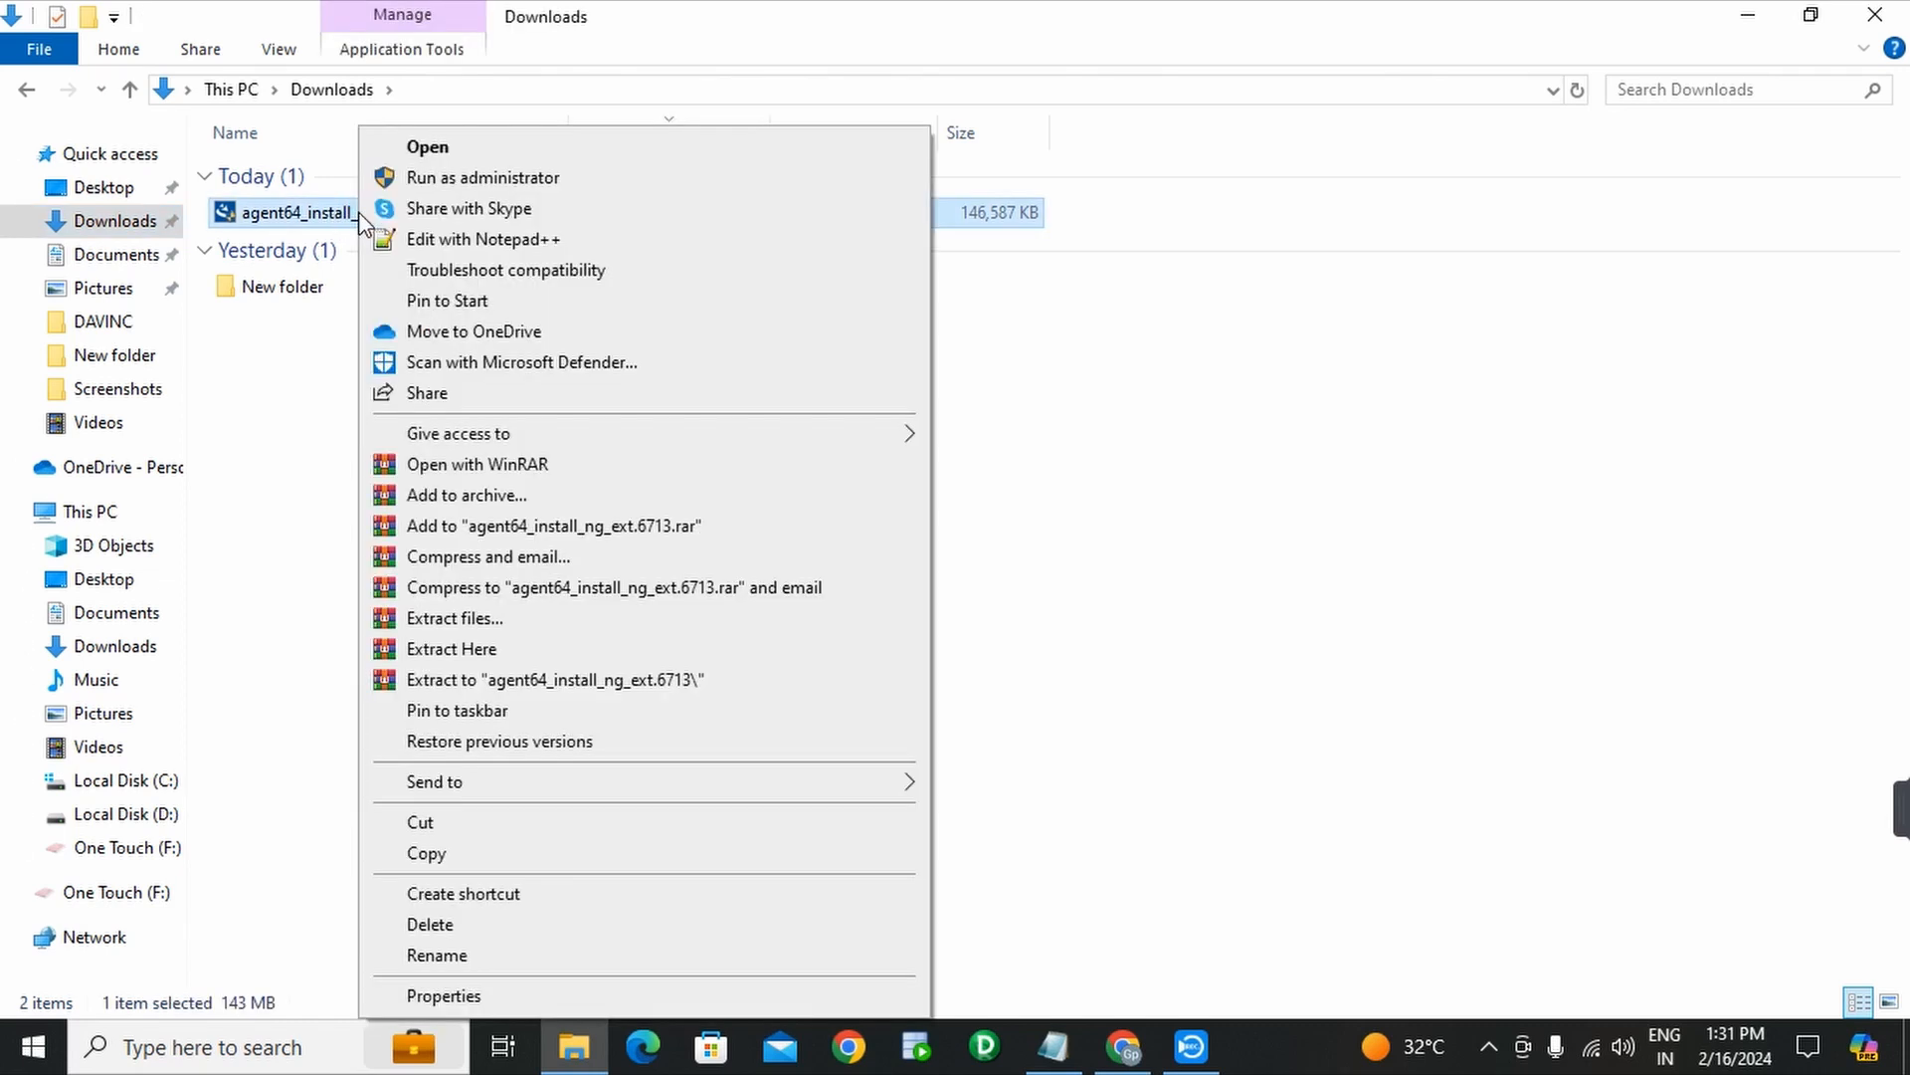
left_click(498, 179)
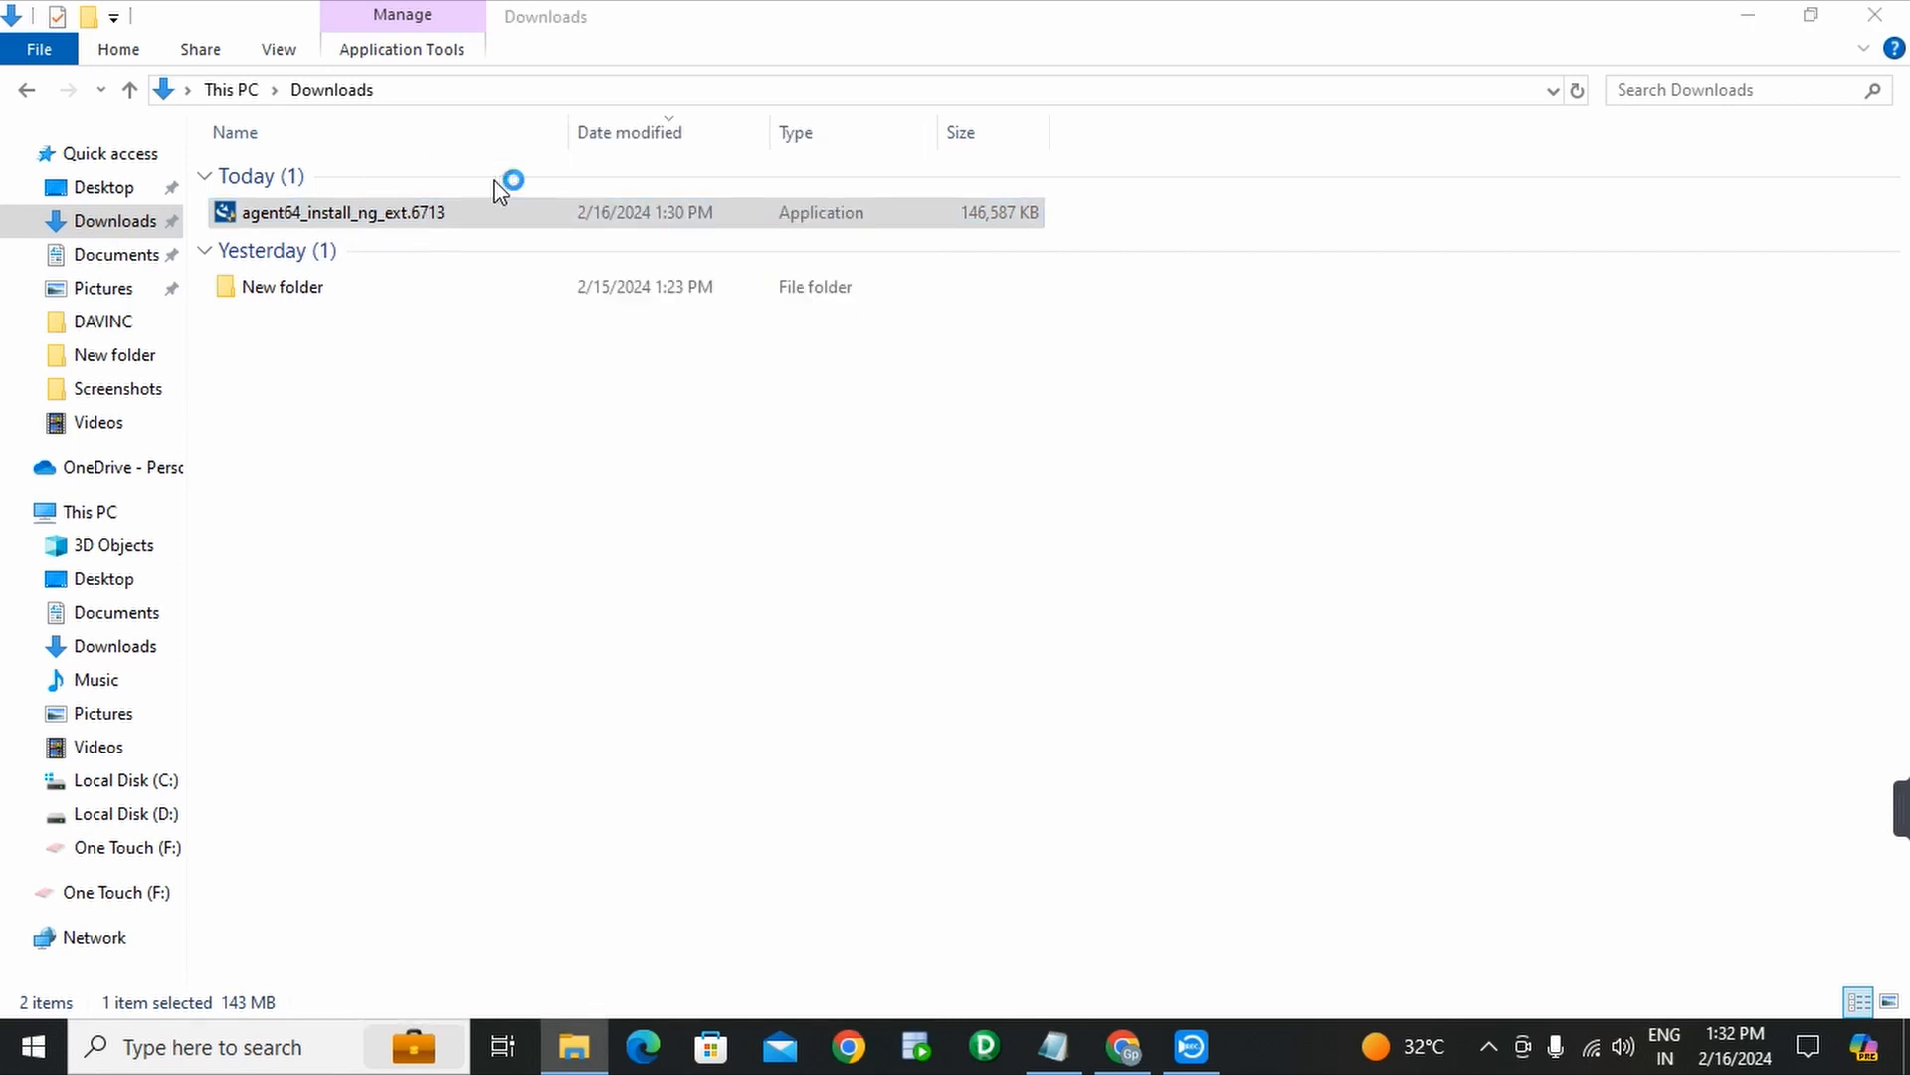
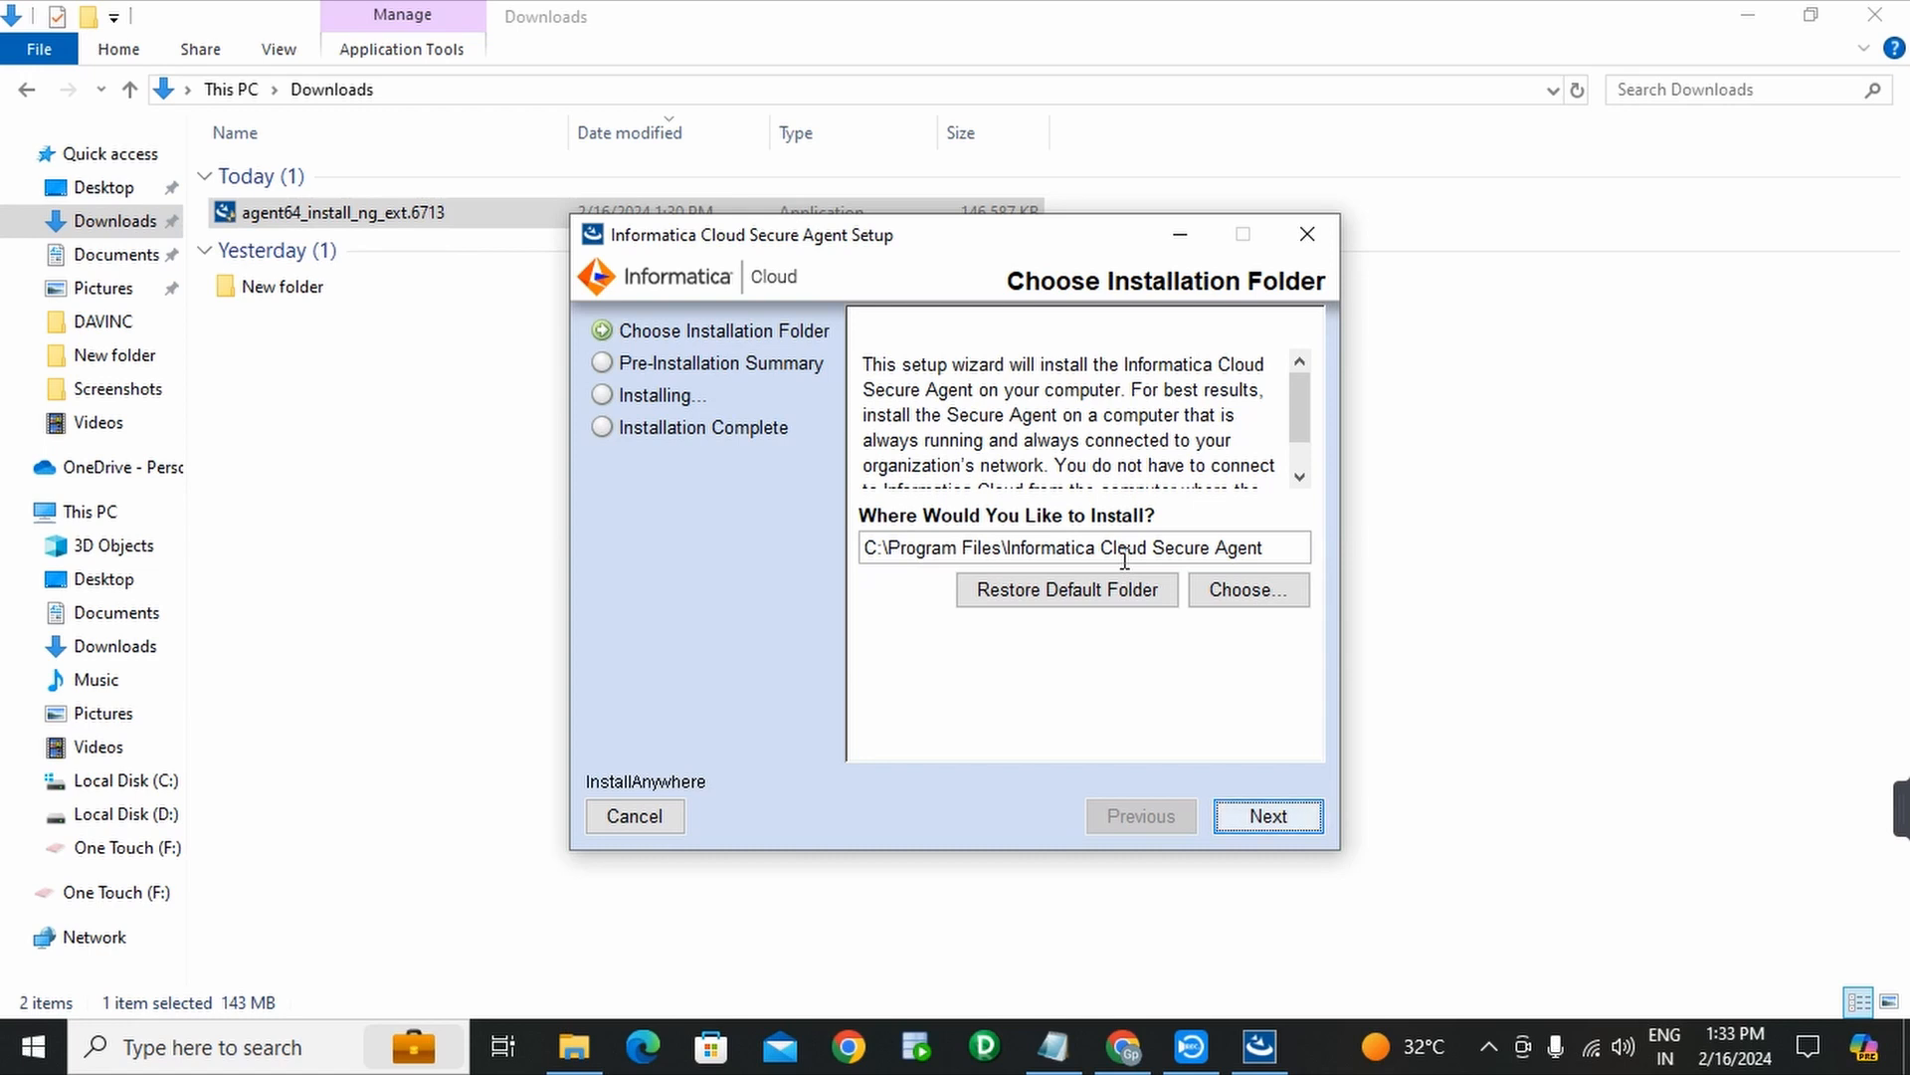
- Create a new folder 'informatica secure agent' on C: and choose it as the install location
left_click(1248, 611)
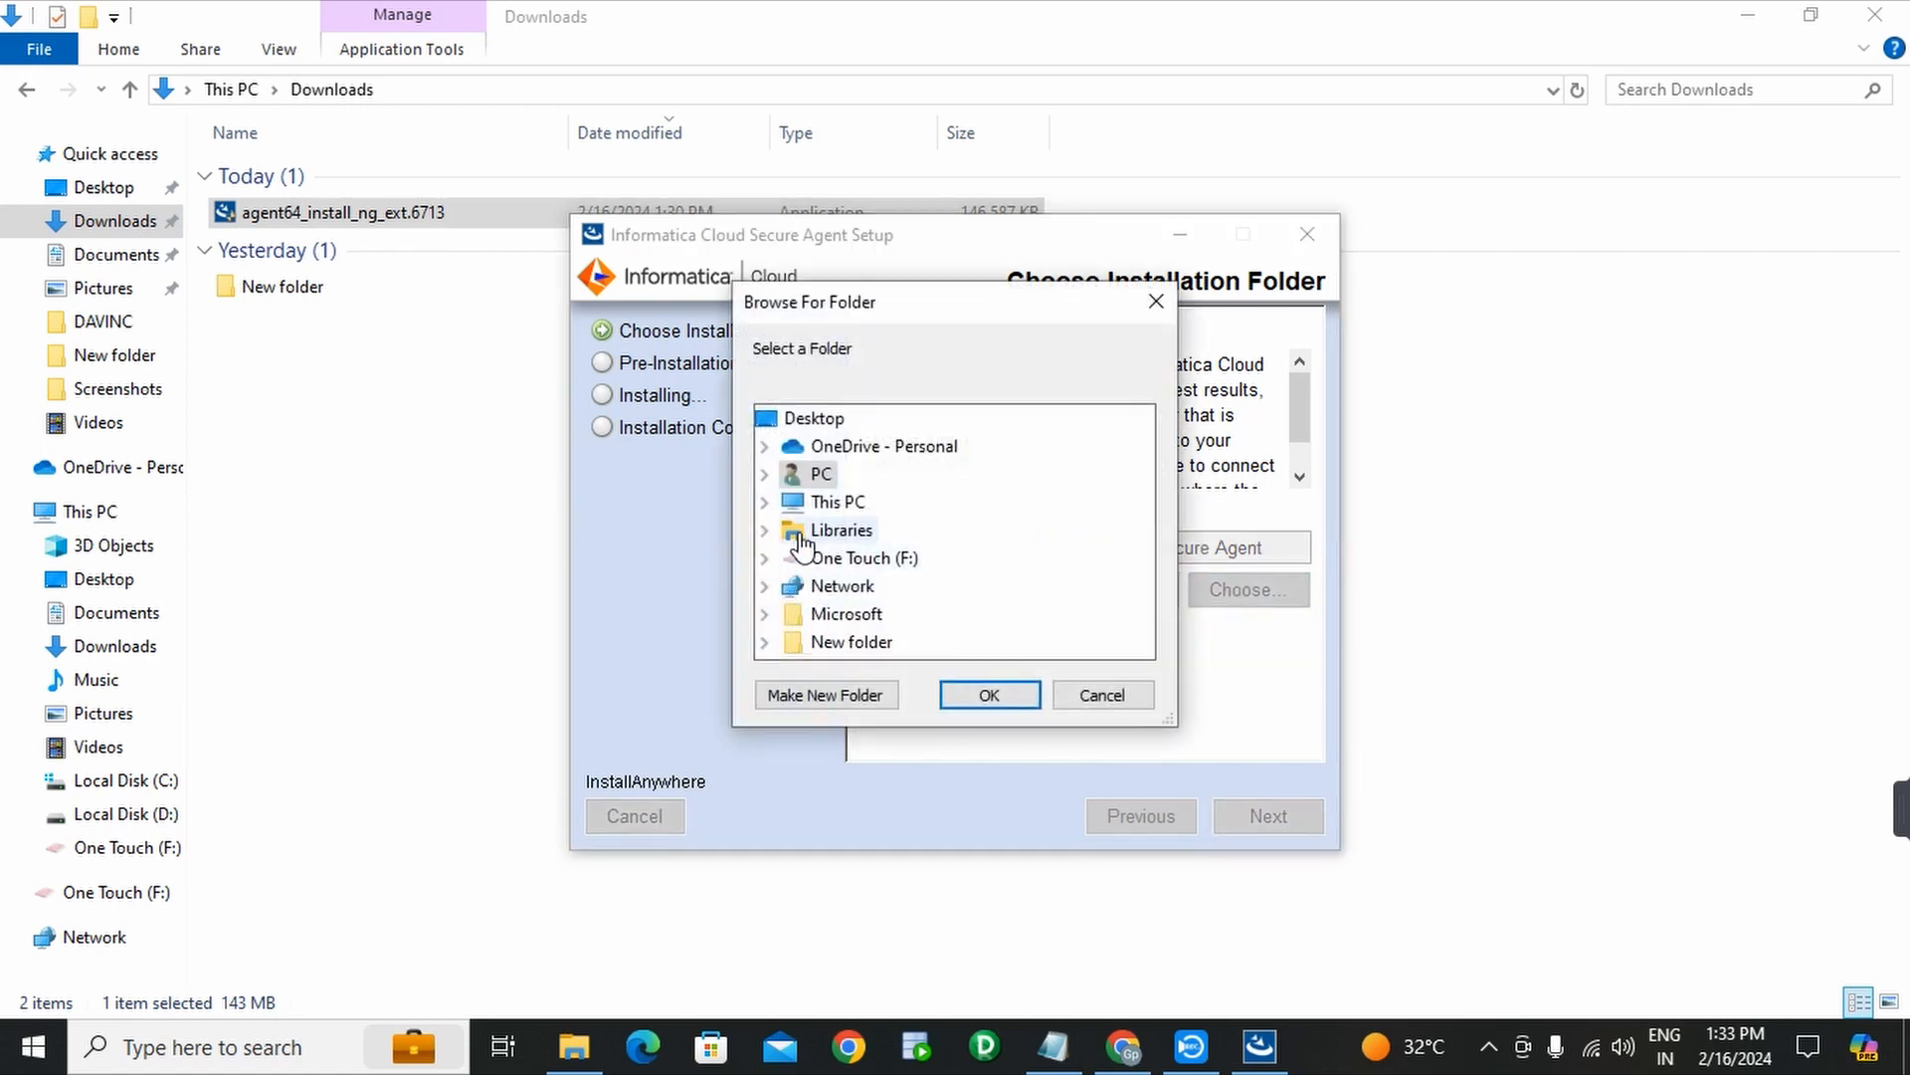
left_click(765, 503)
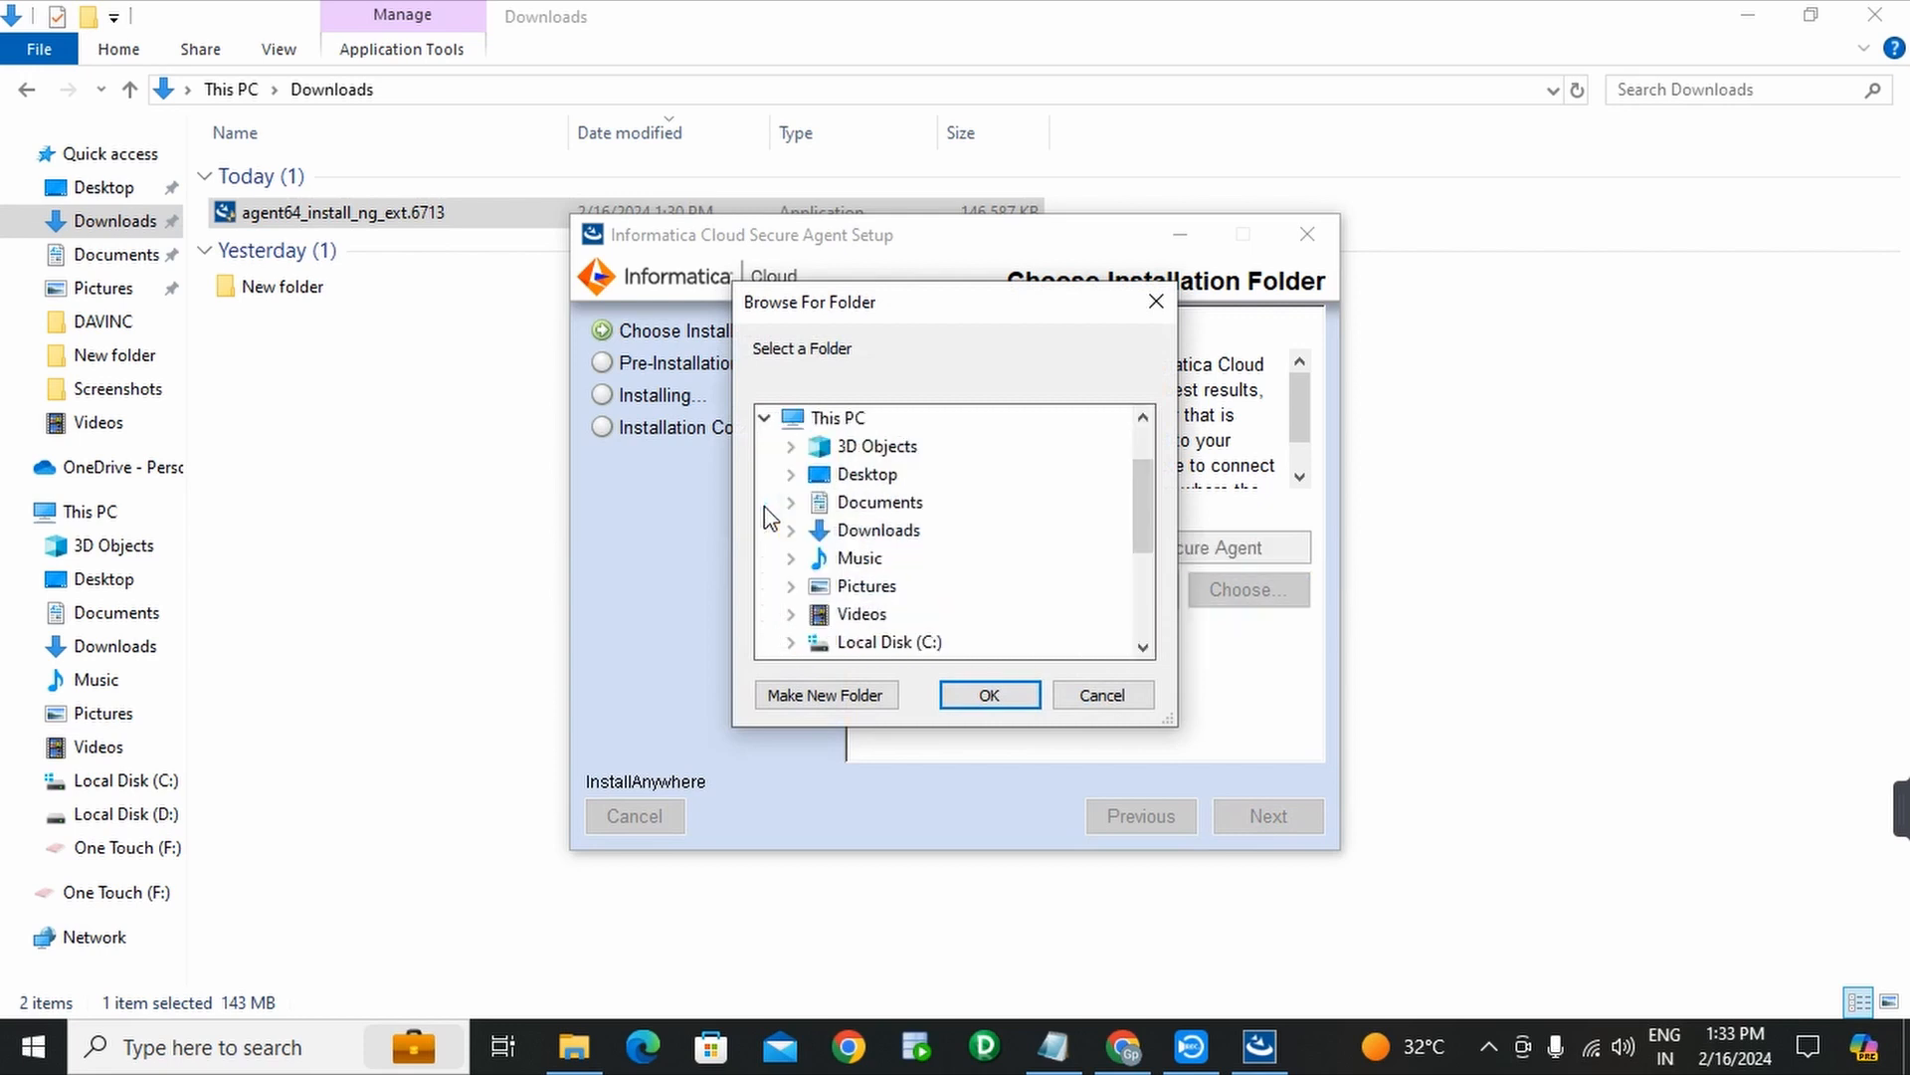
scroll(875, 524, "down", 3)
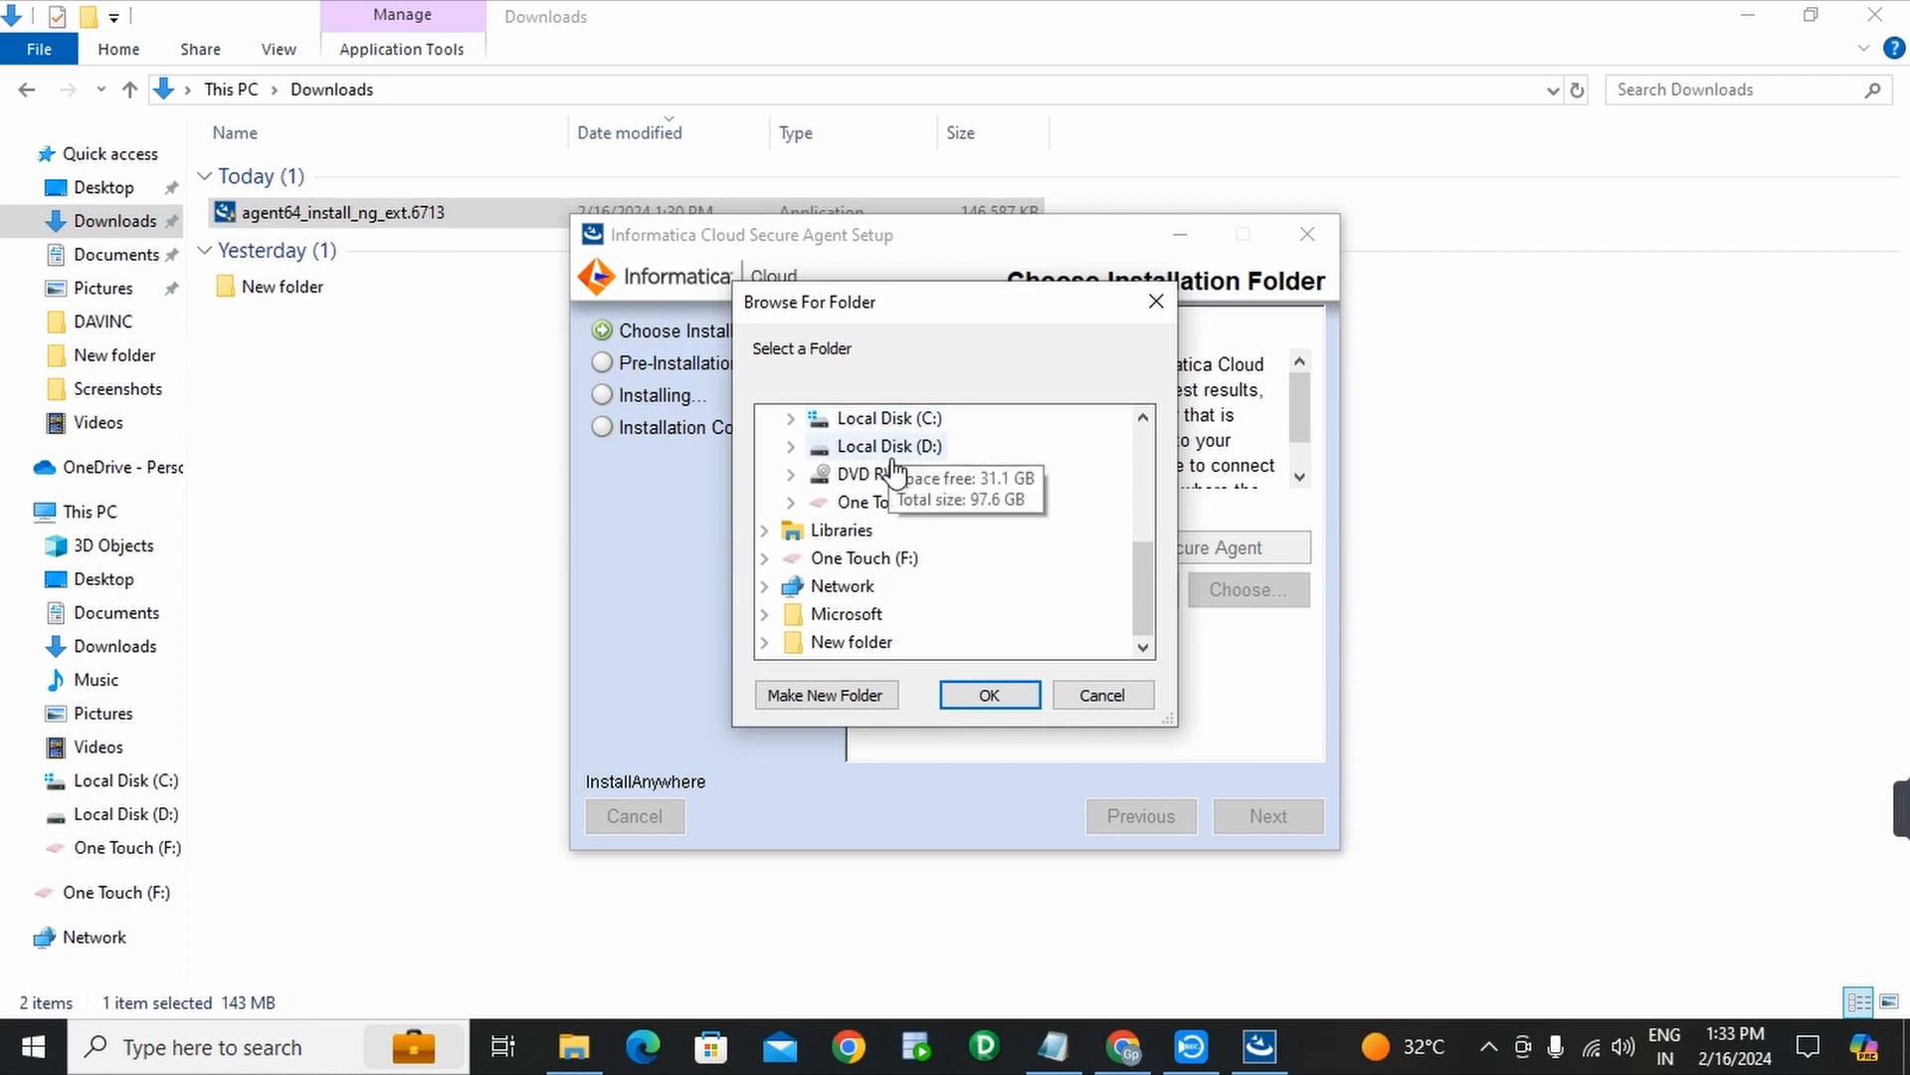
double_click(895, 423)
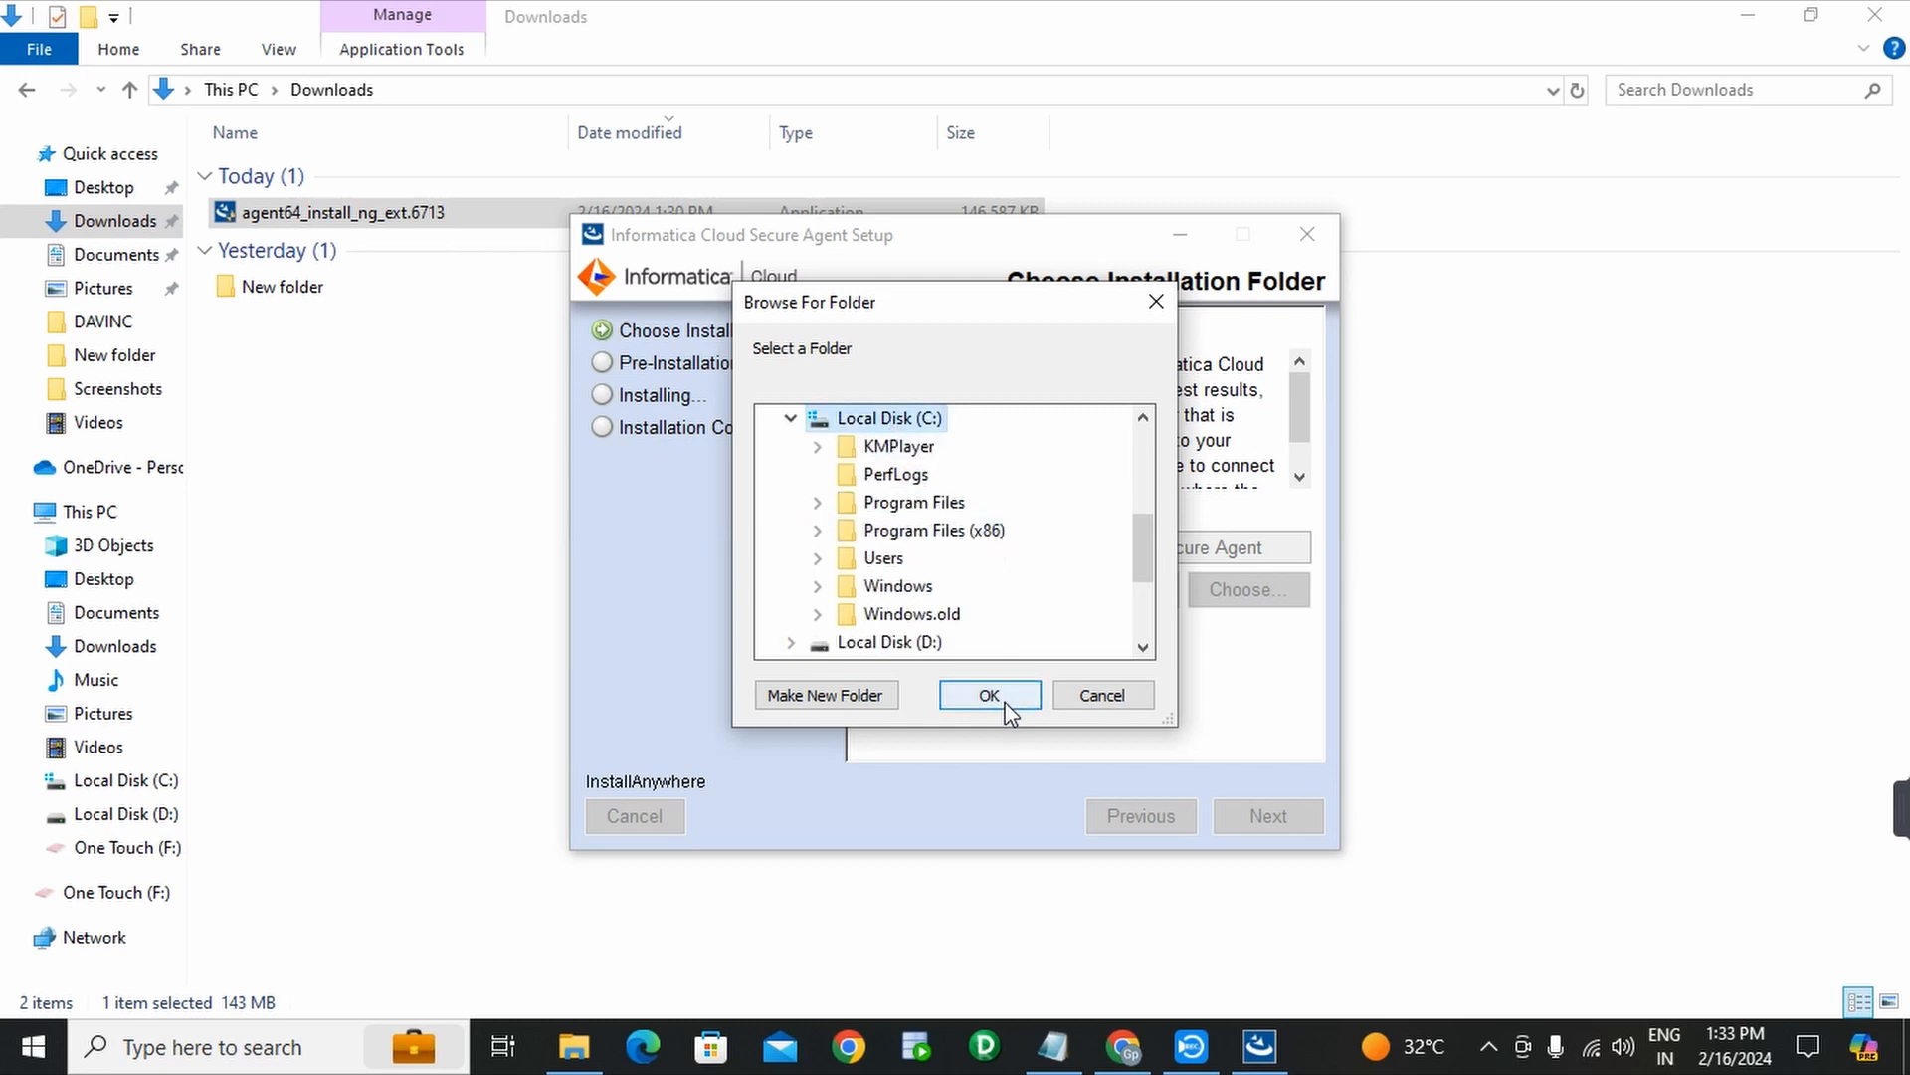
left_click(826, 695)
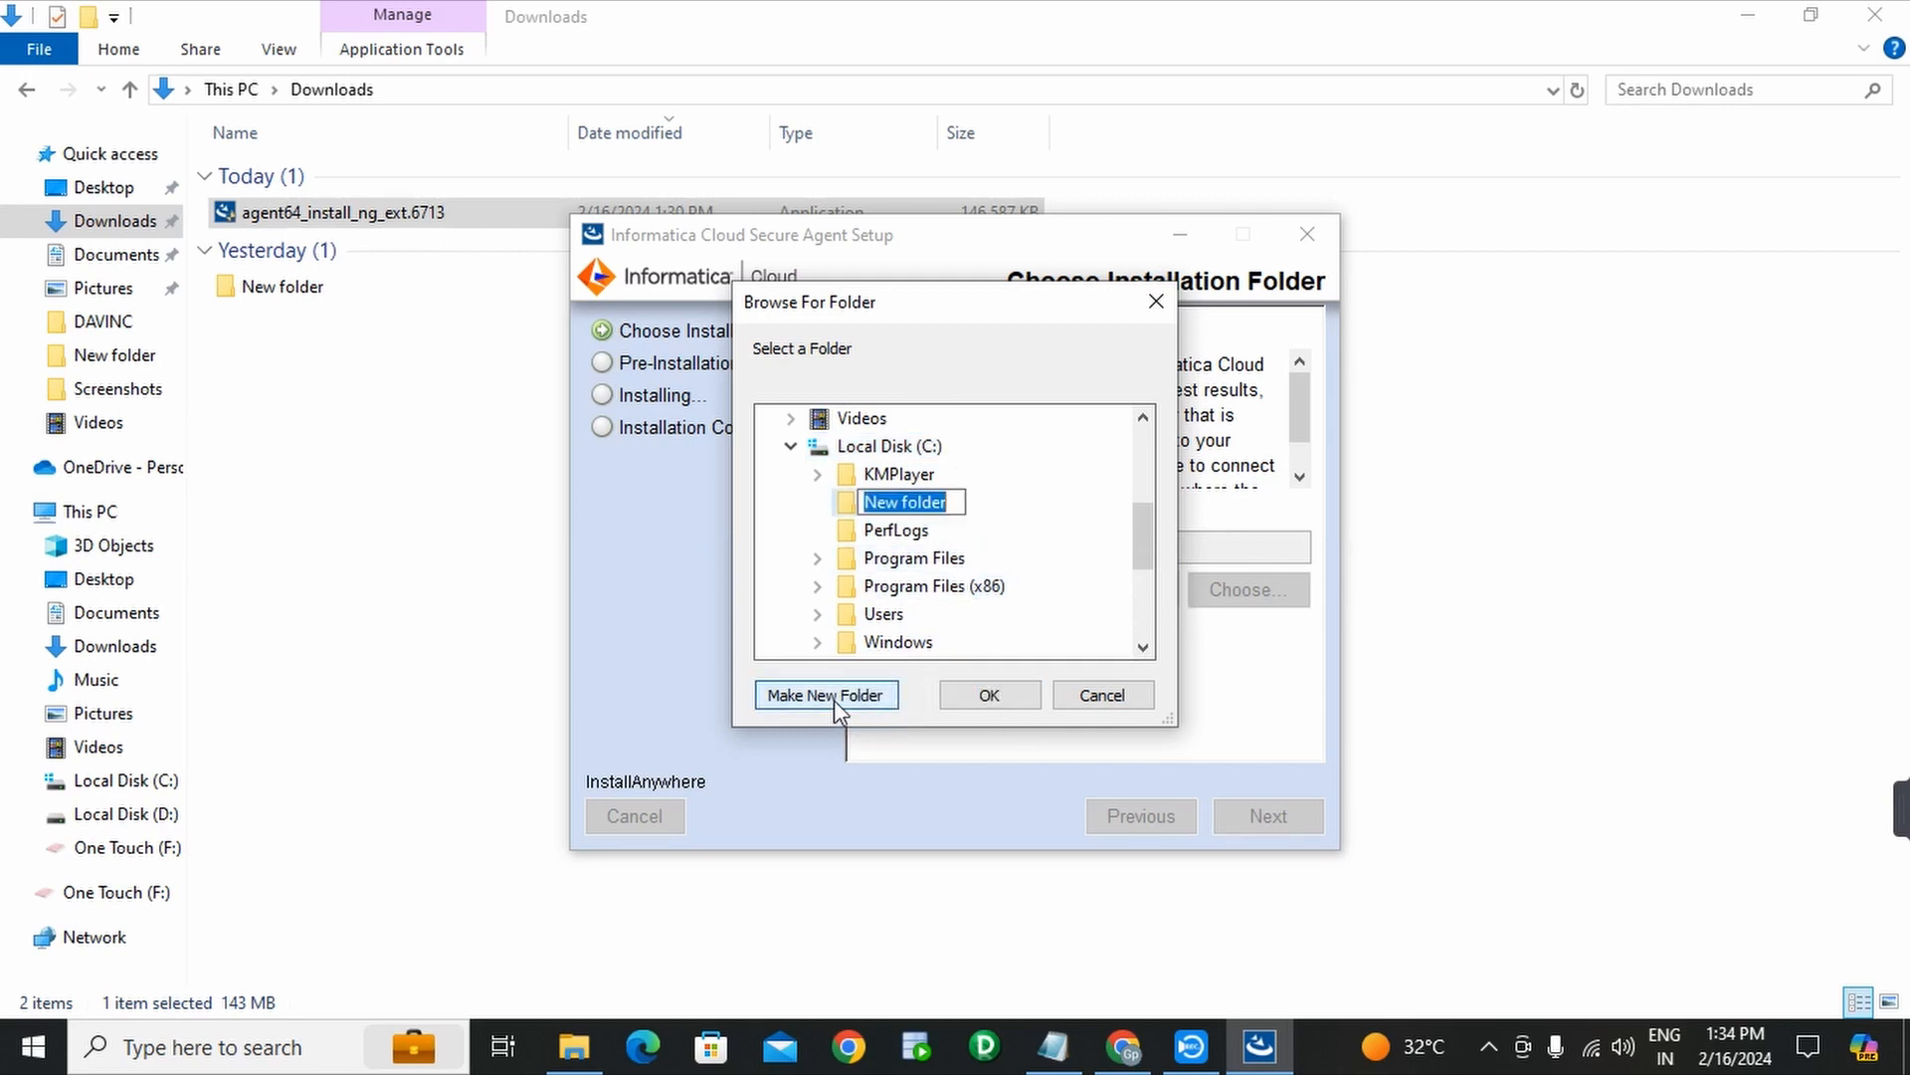
type("inf")
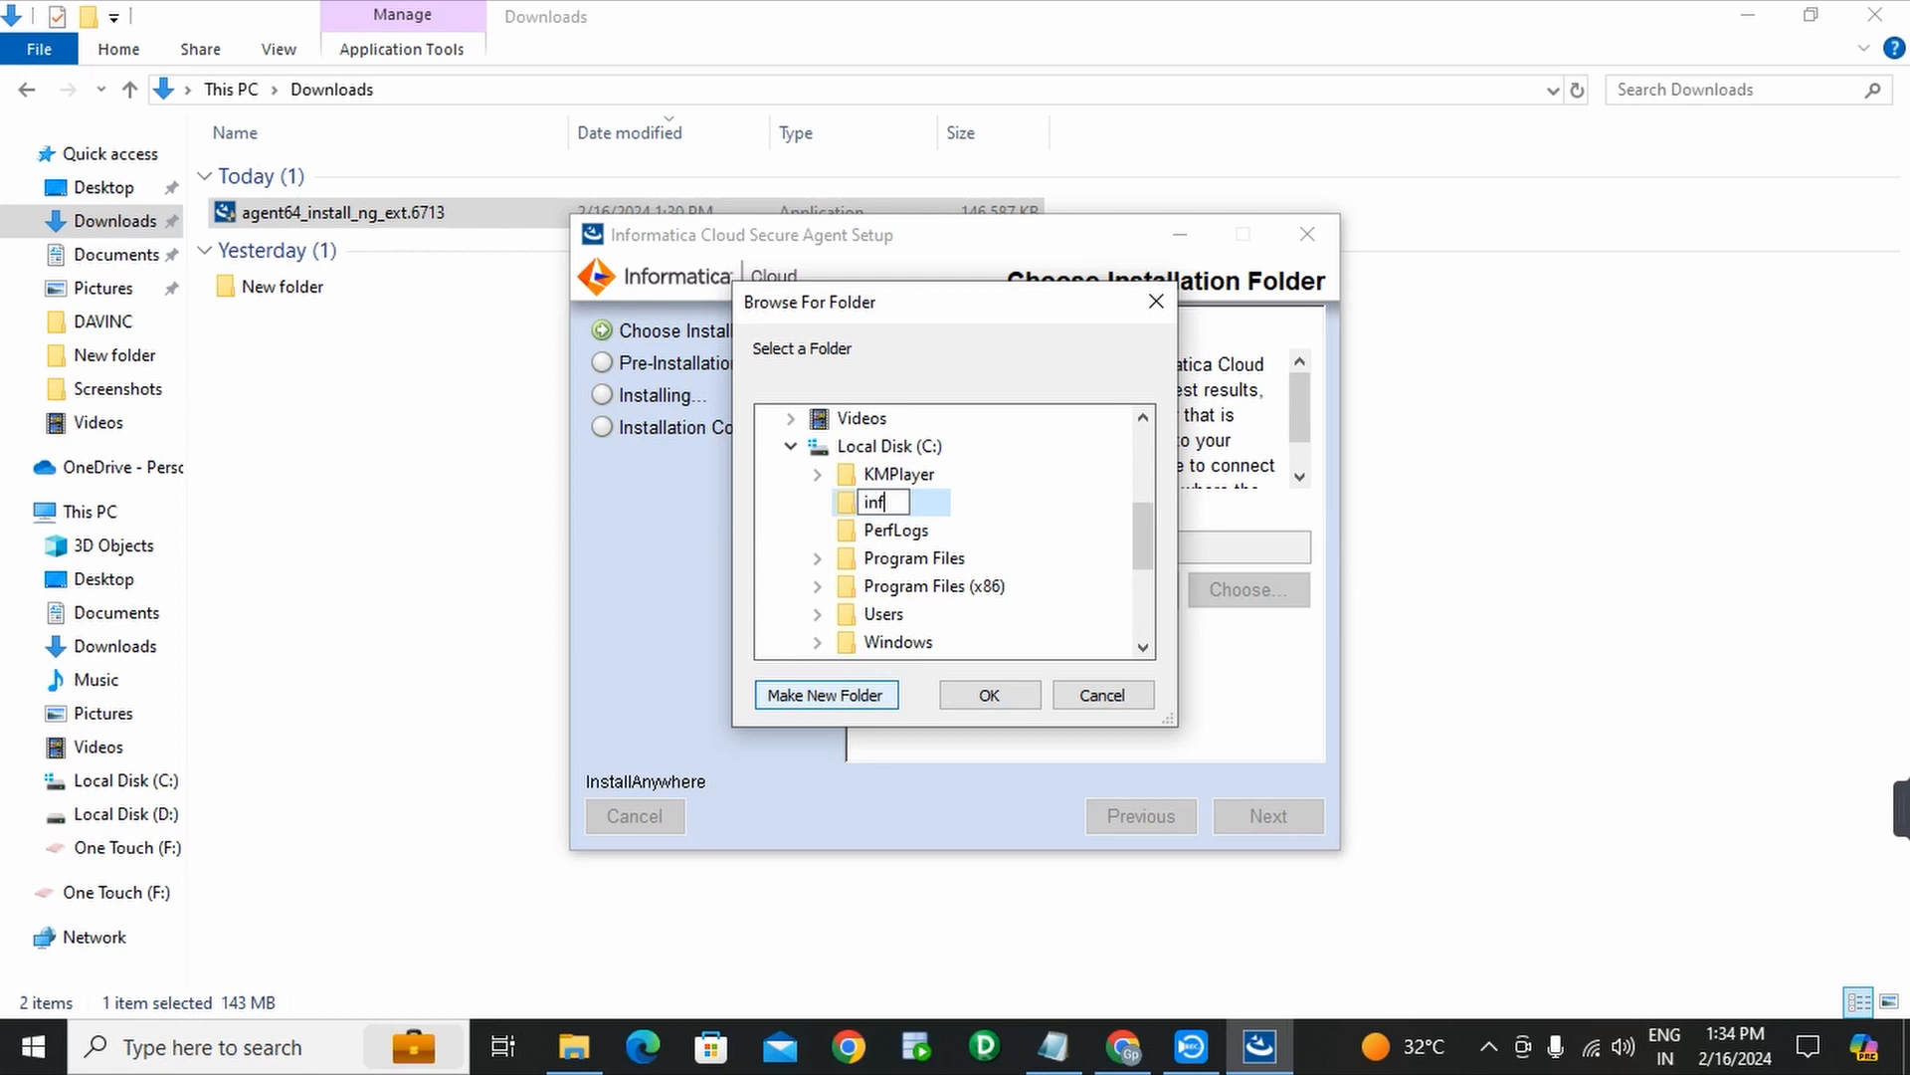
type("ormatica secu")
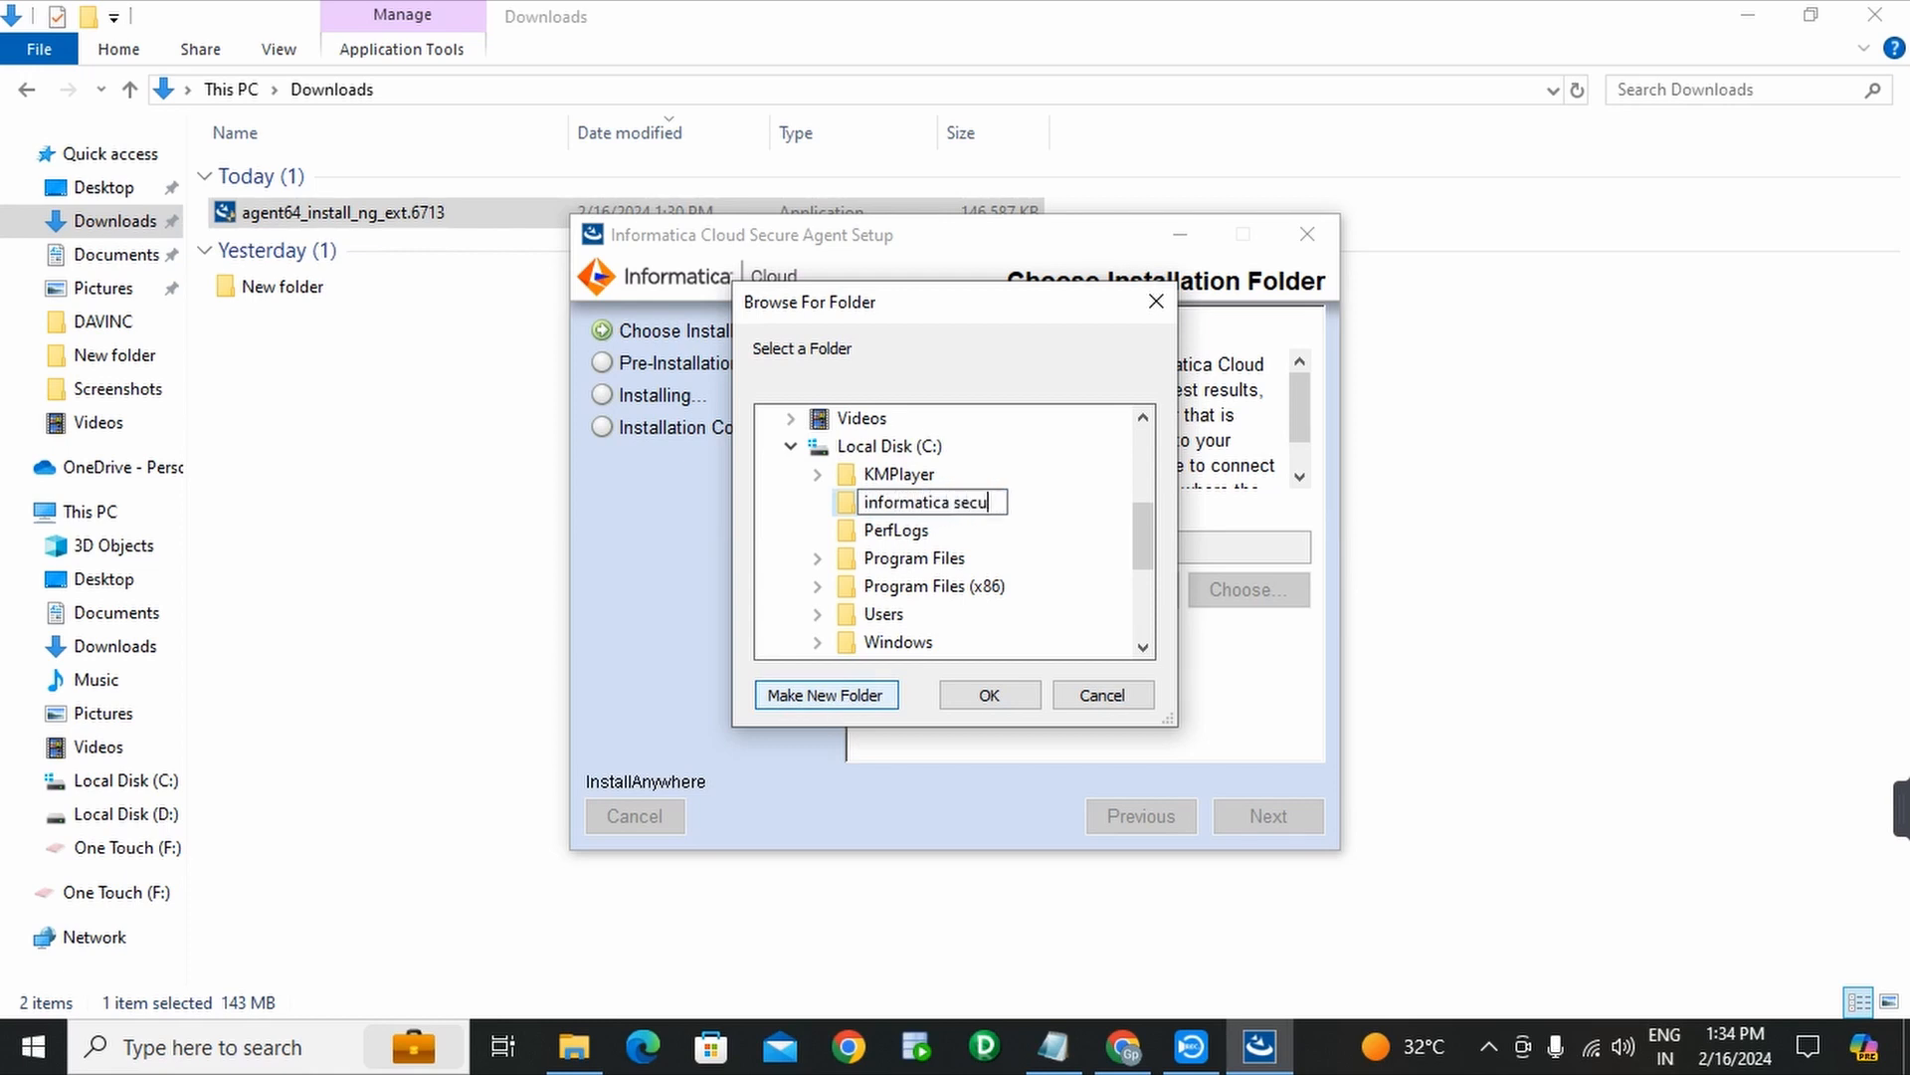
type("re agent")
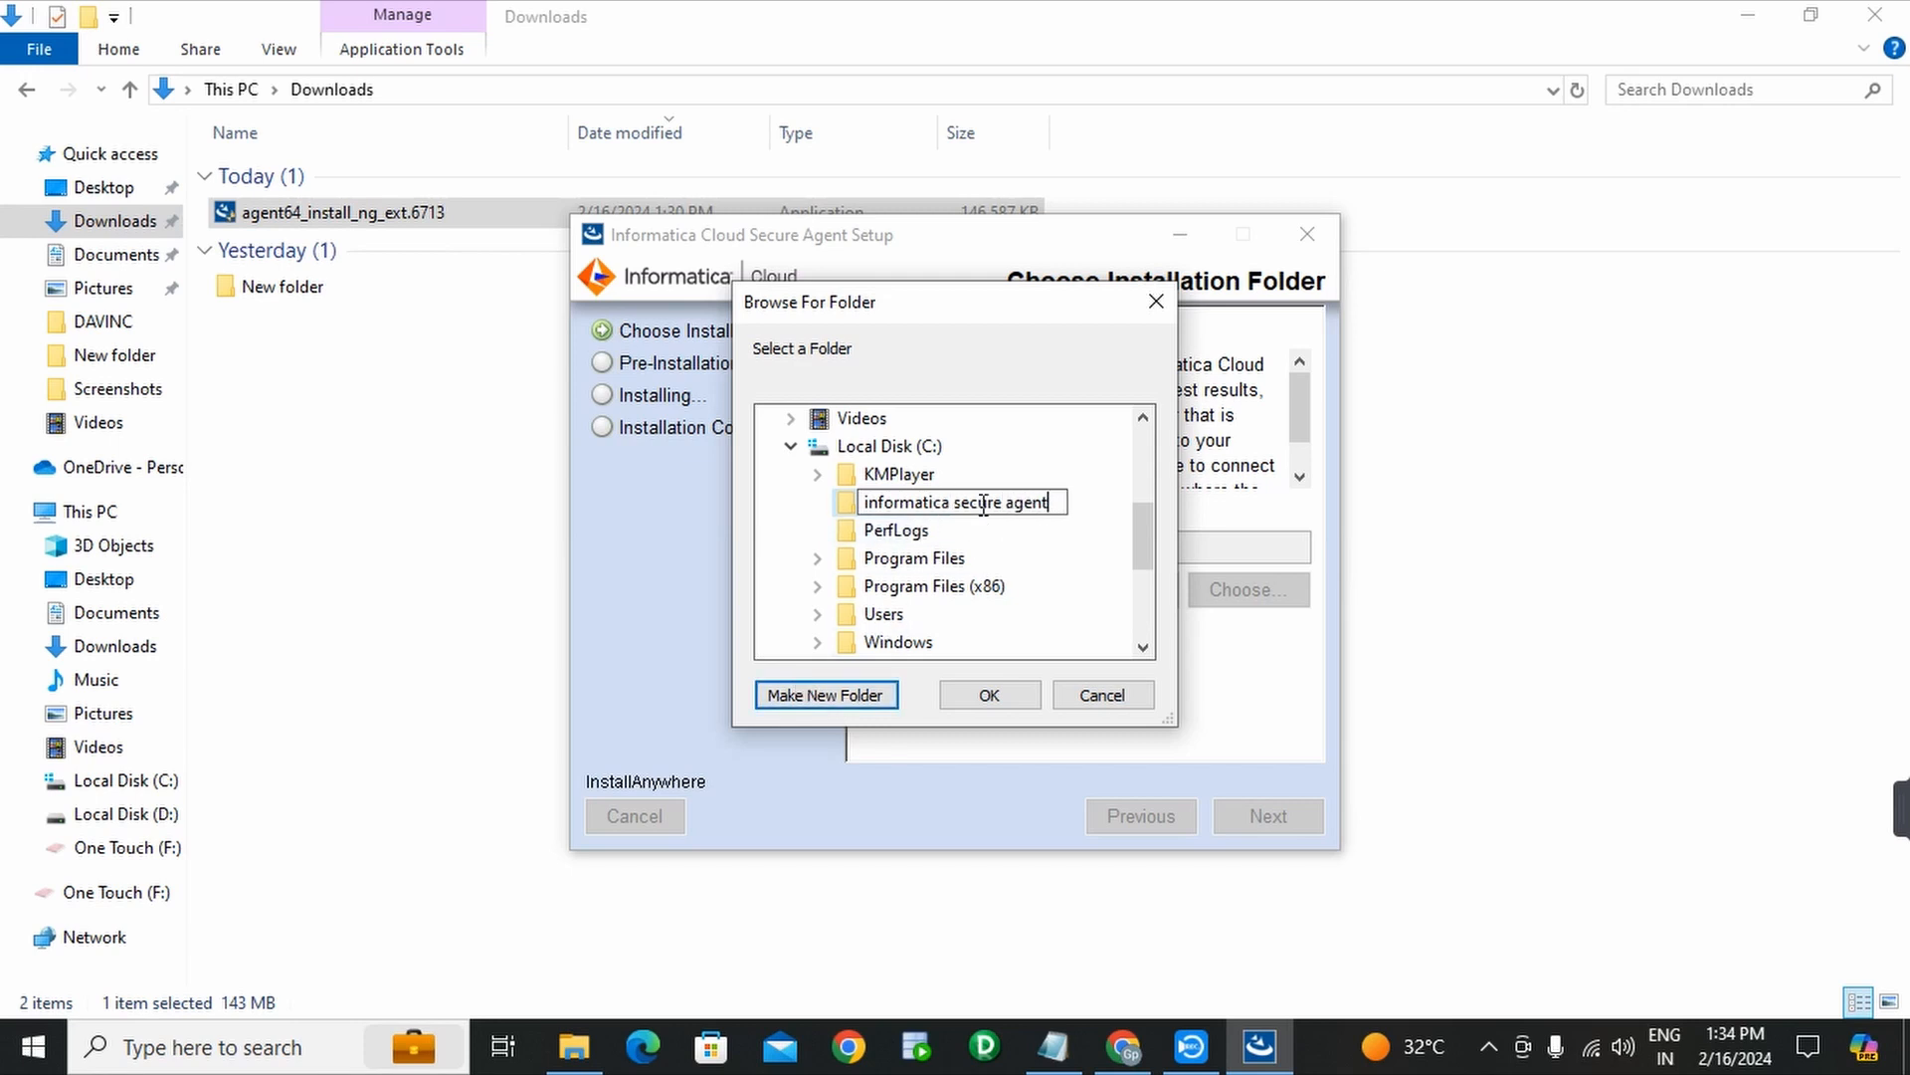
left_click(1001, 697)
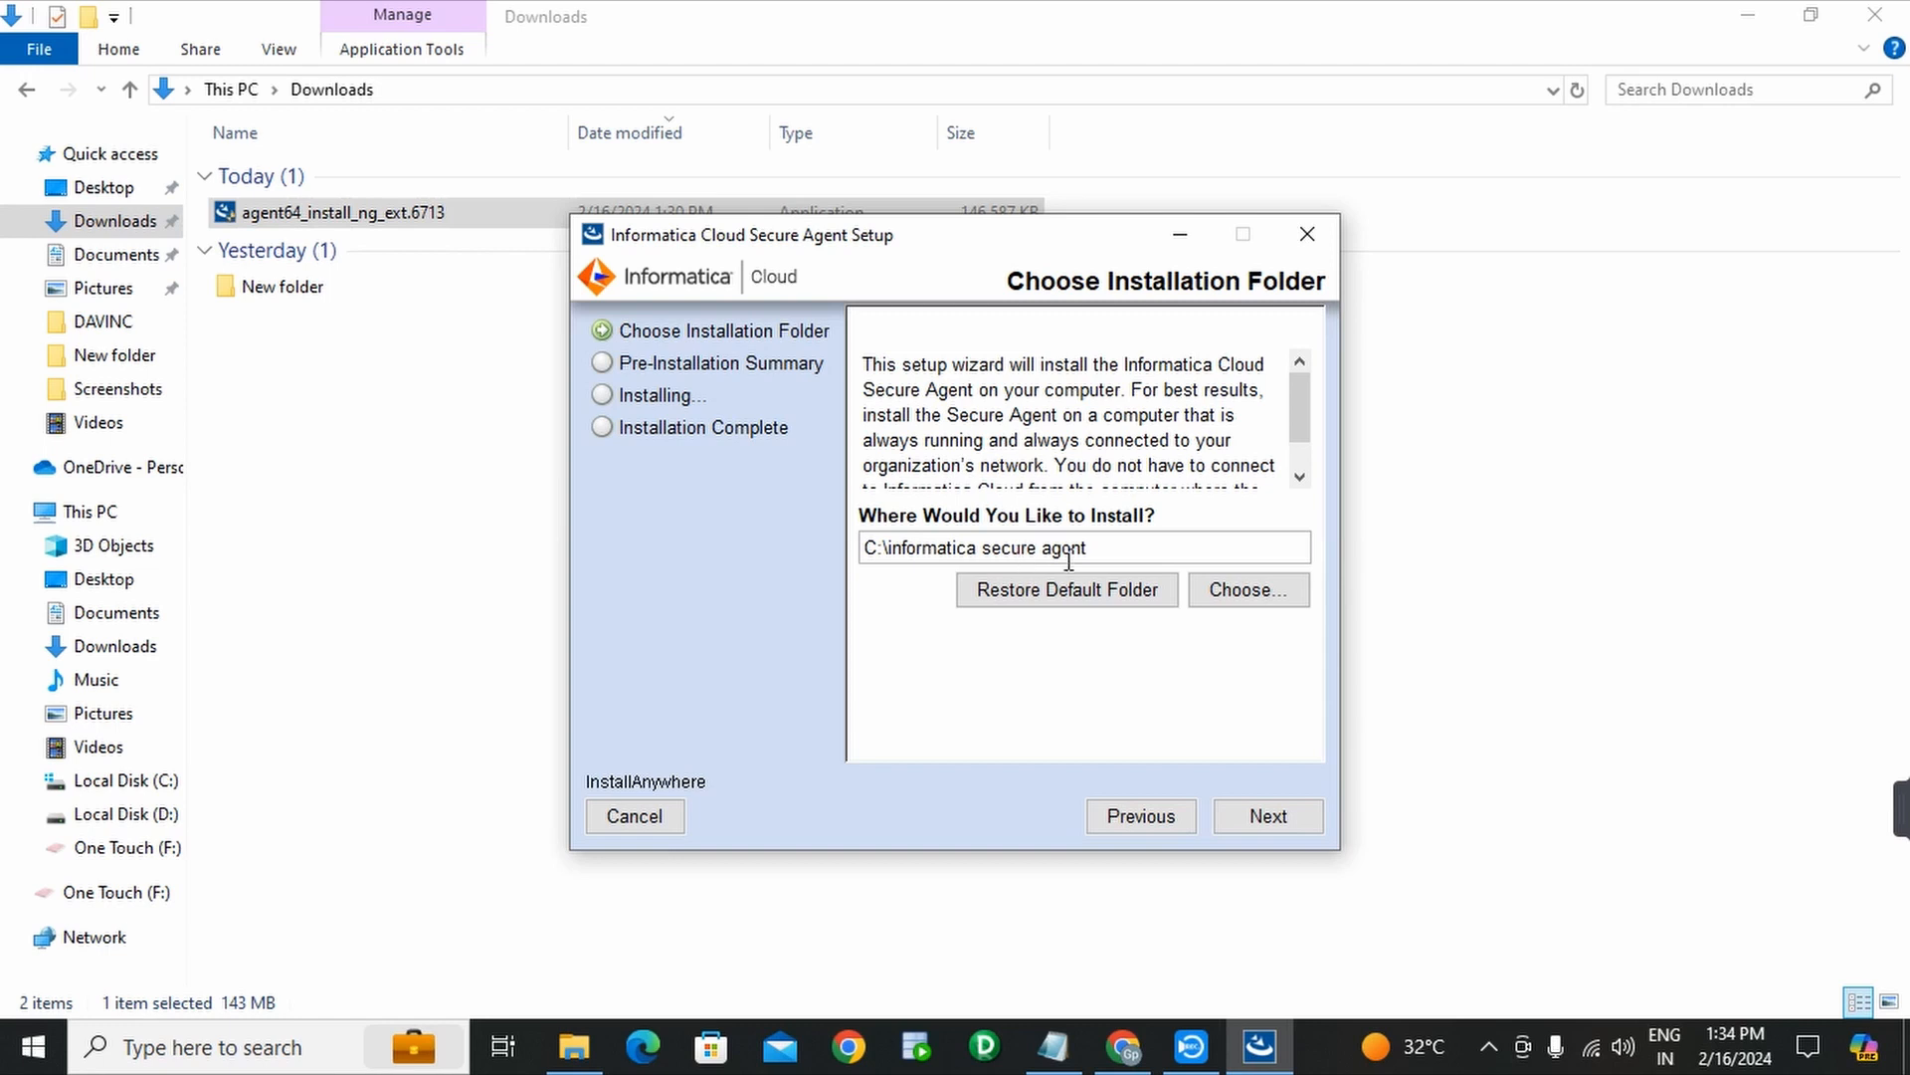
- Proceed past the folder page and run the Secure Agent installation from the Pre-Installation Summary
left_click(1269, 816)
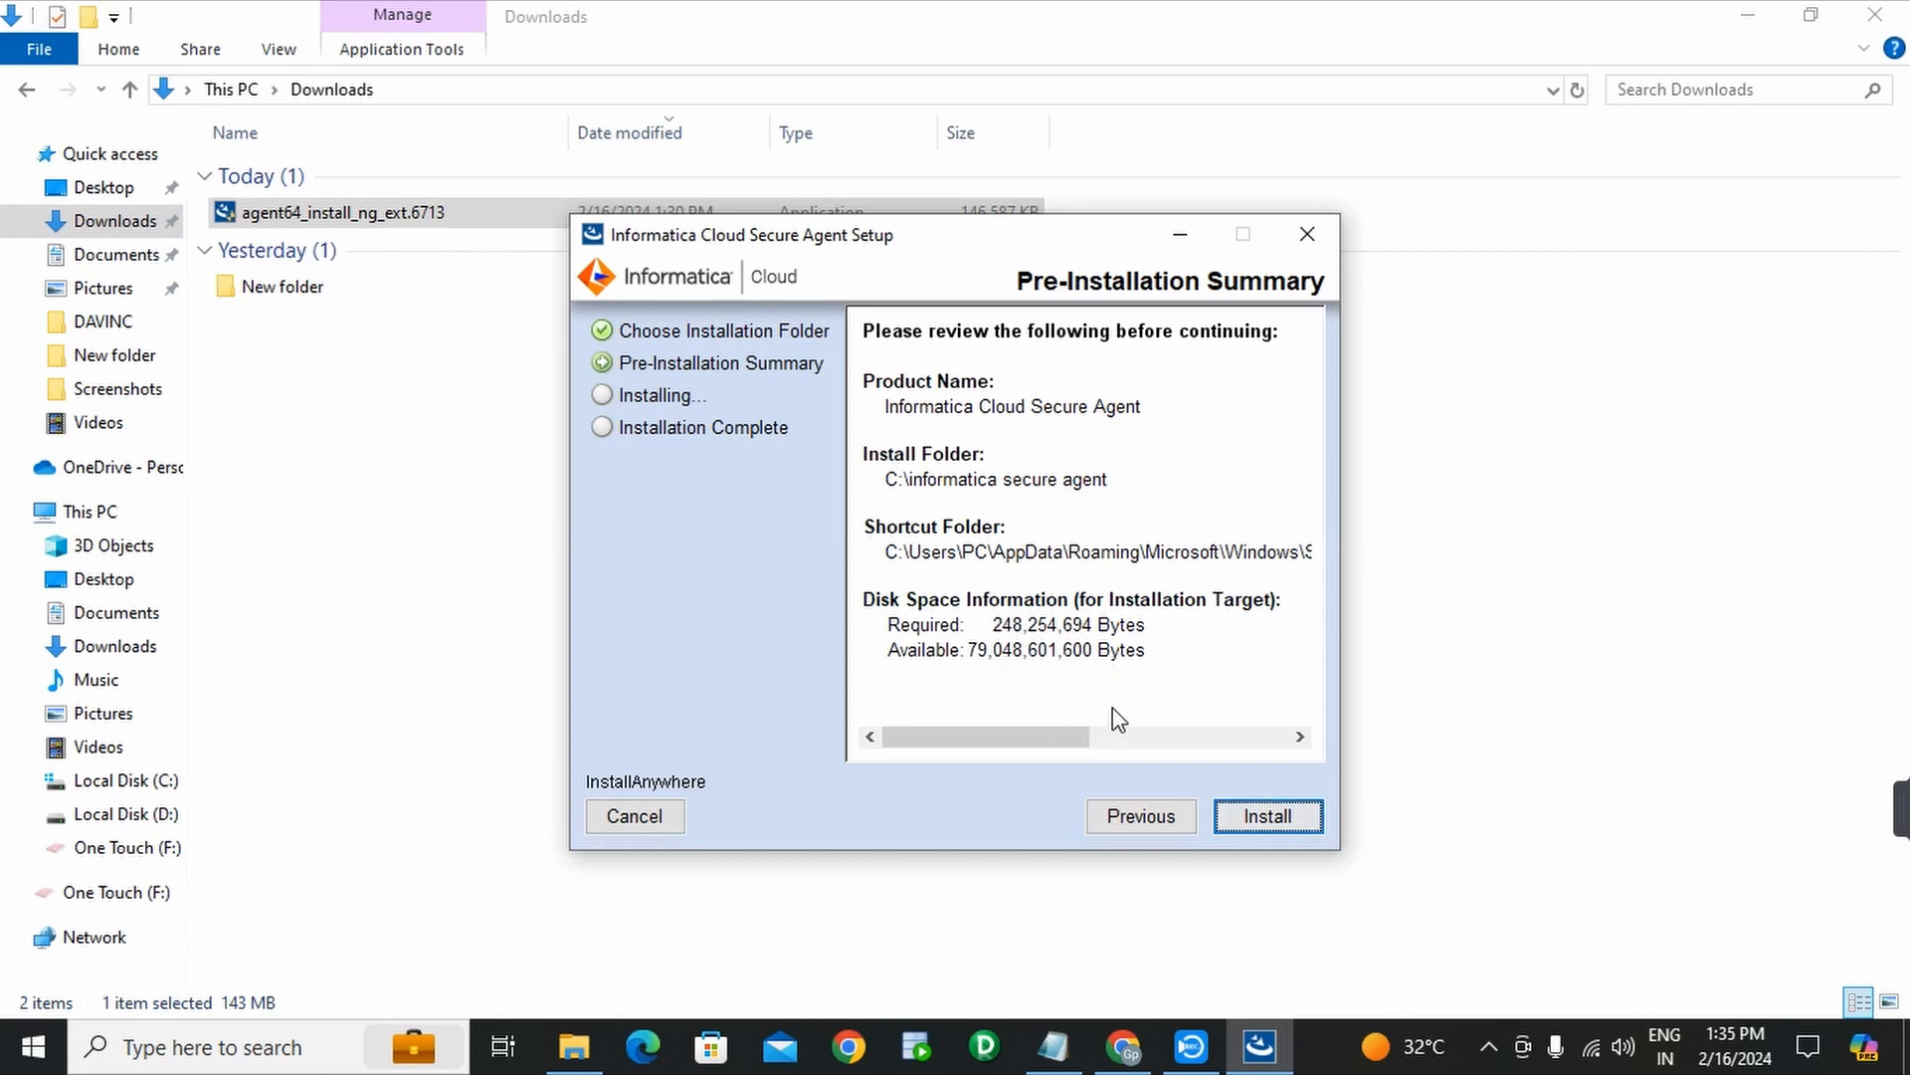
left_click(1268, 818)
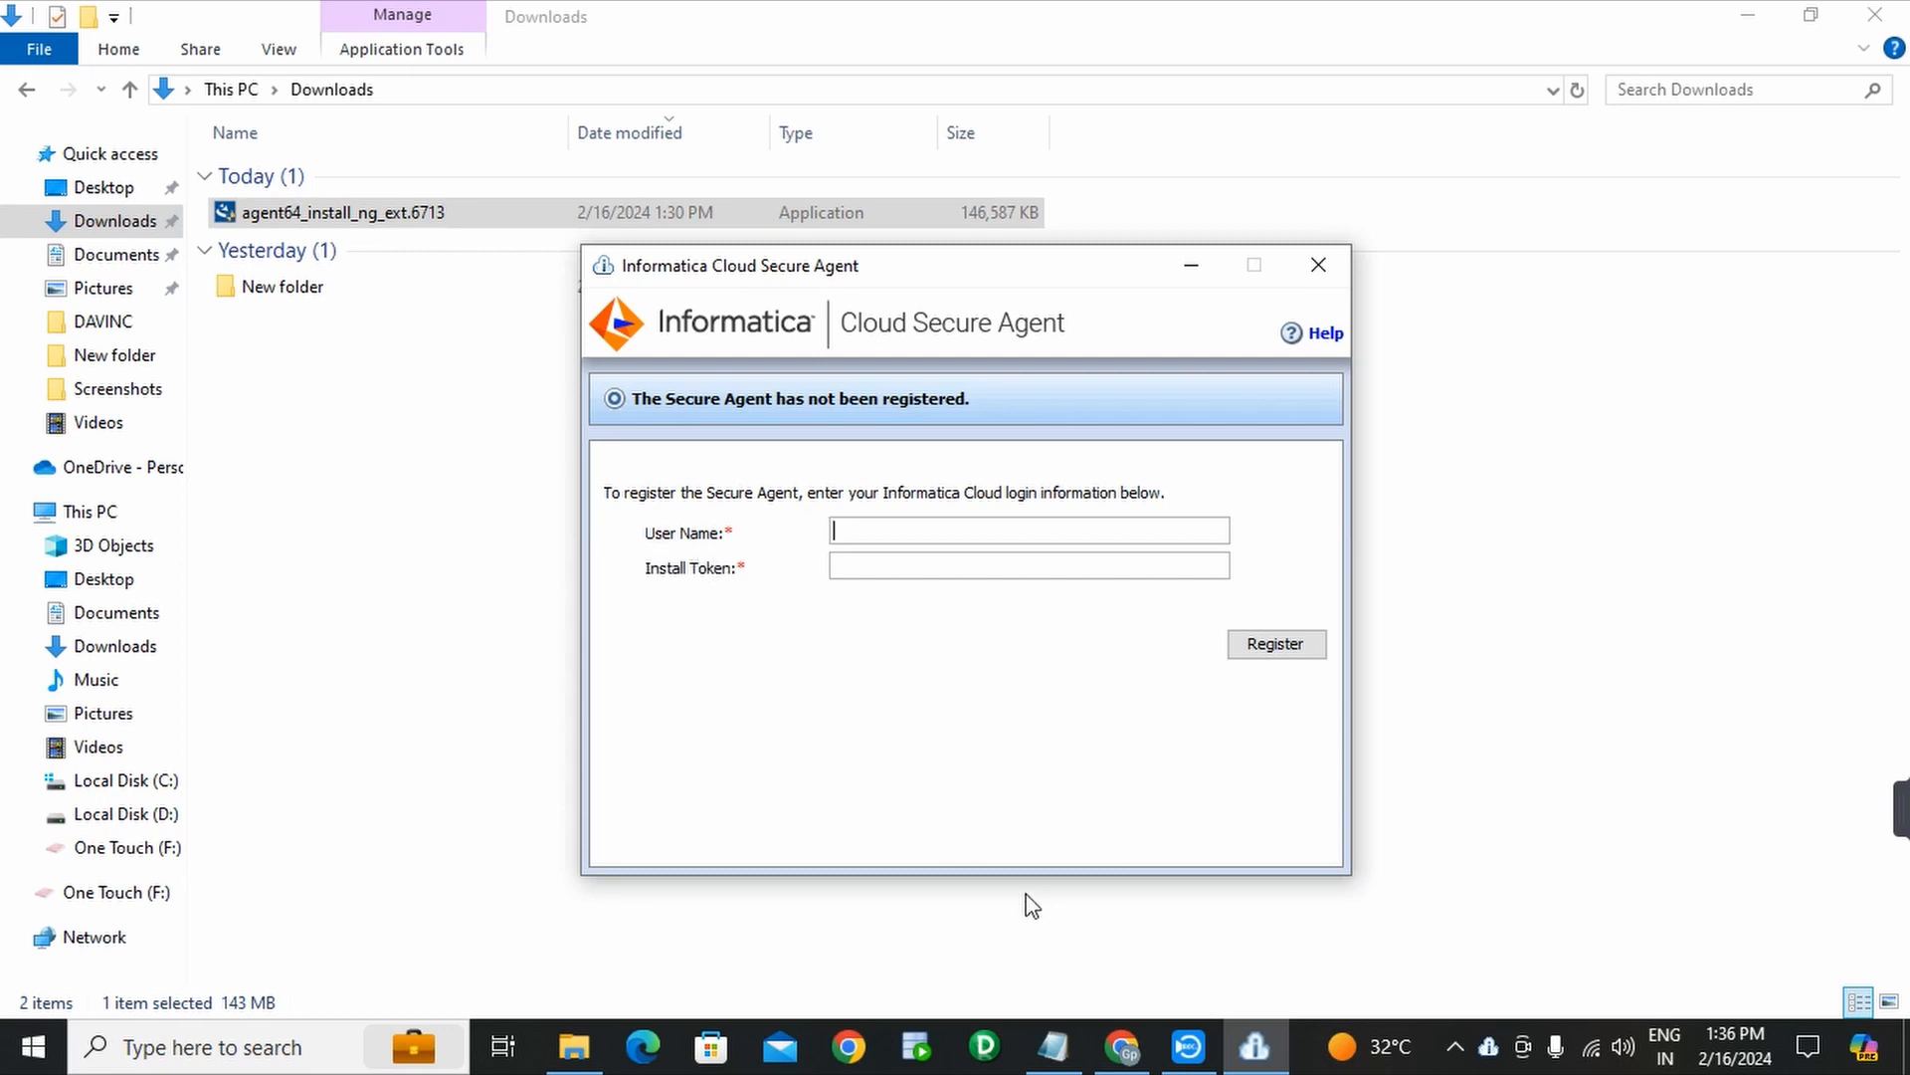
- Copy the account username from the Notepad notes into the agent's User Name field
left_click(1055, 1047)
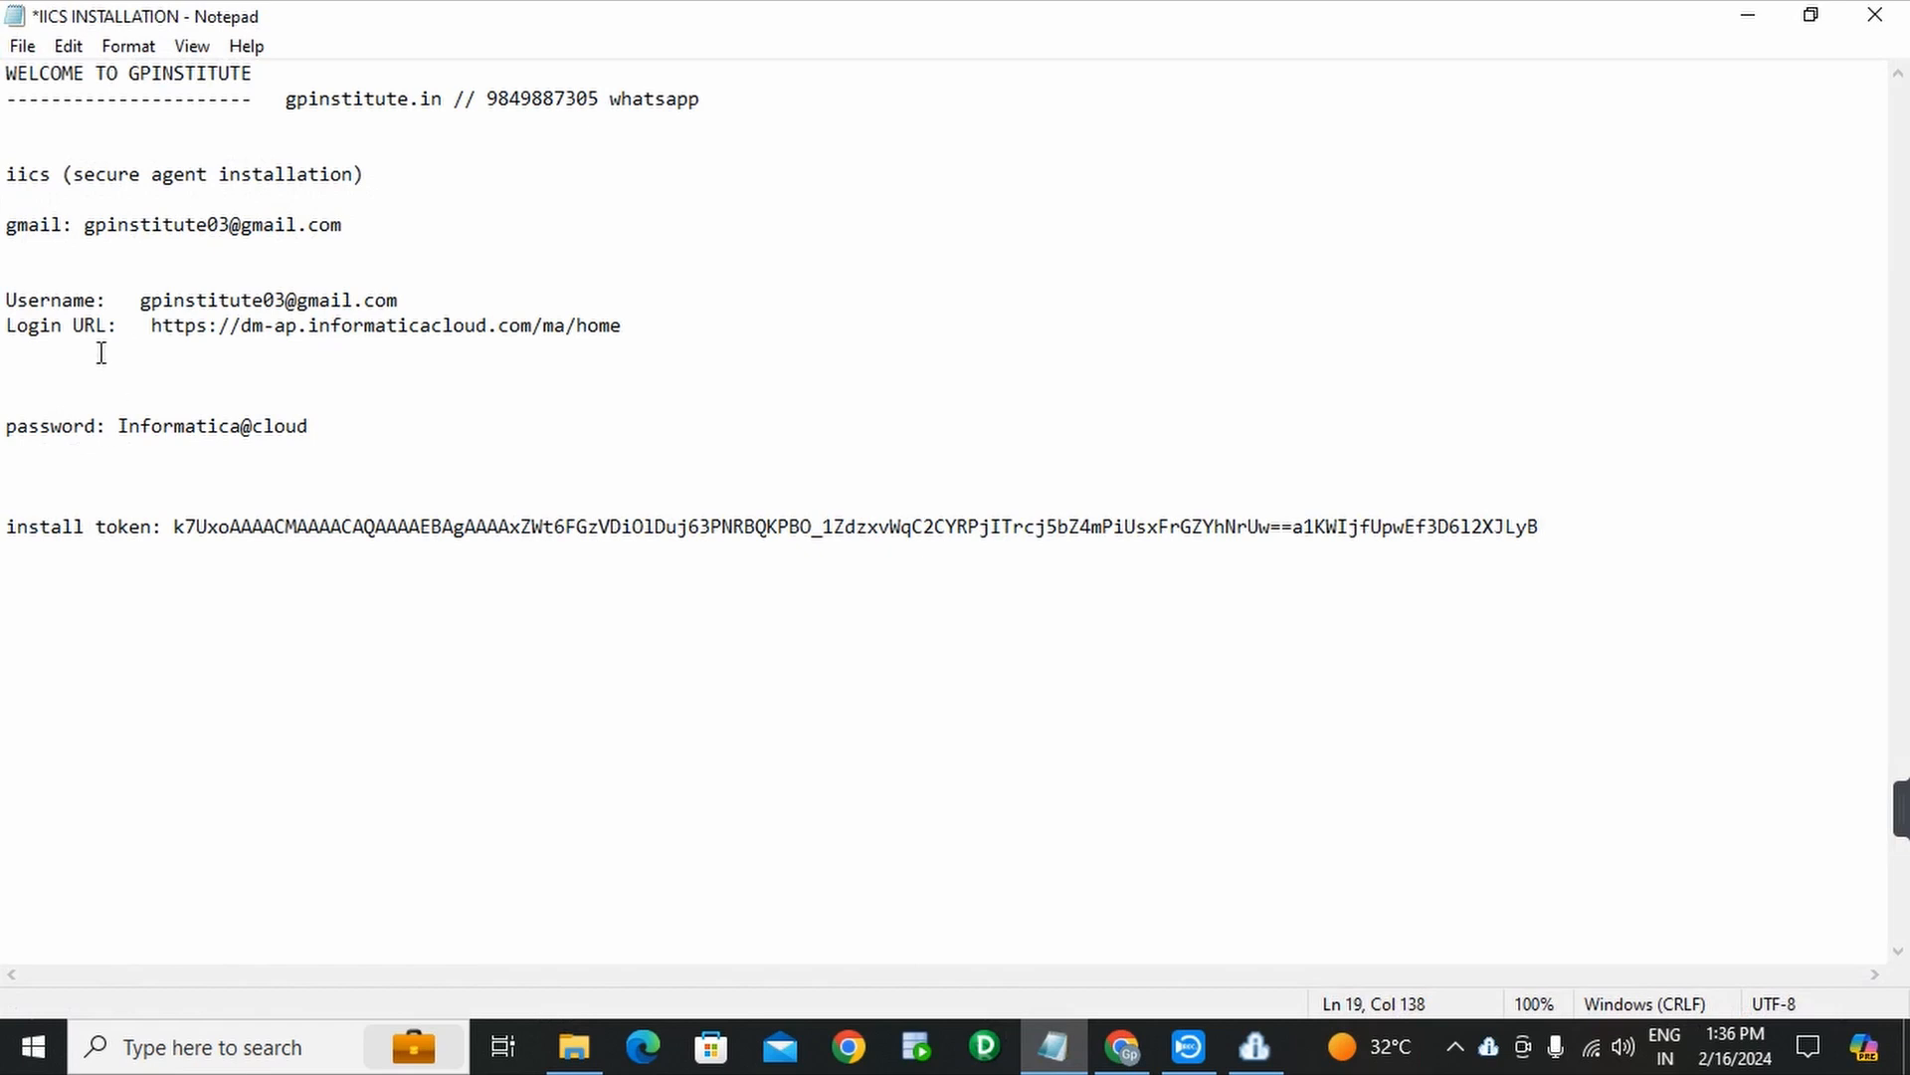
left_click_drag(141, 300, 400, 296)
key("ctrl+c")
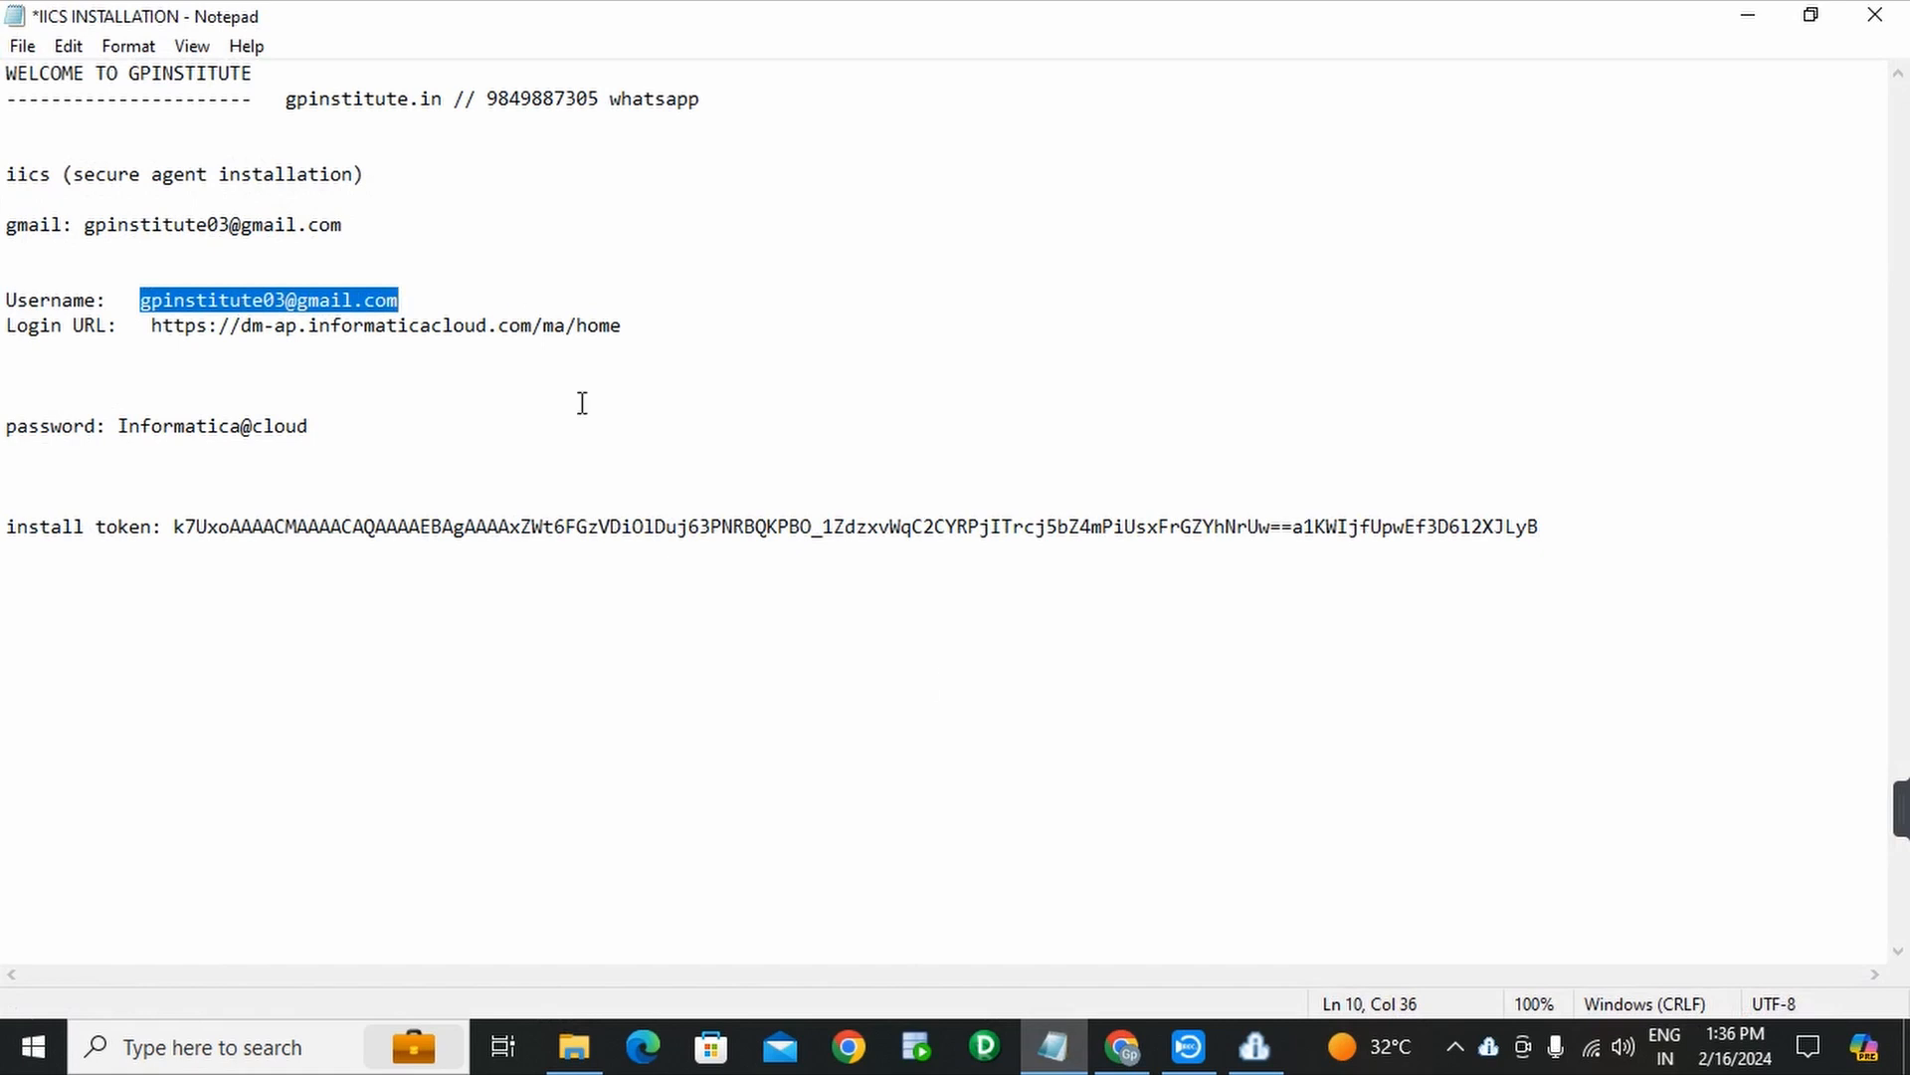
left_click(1269, 1069)
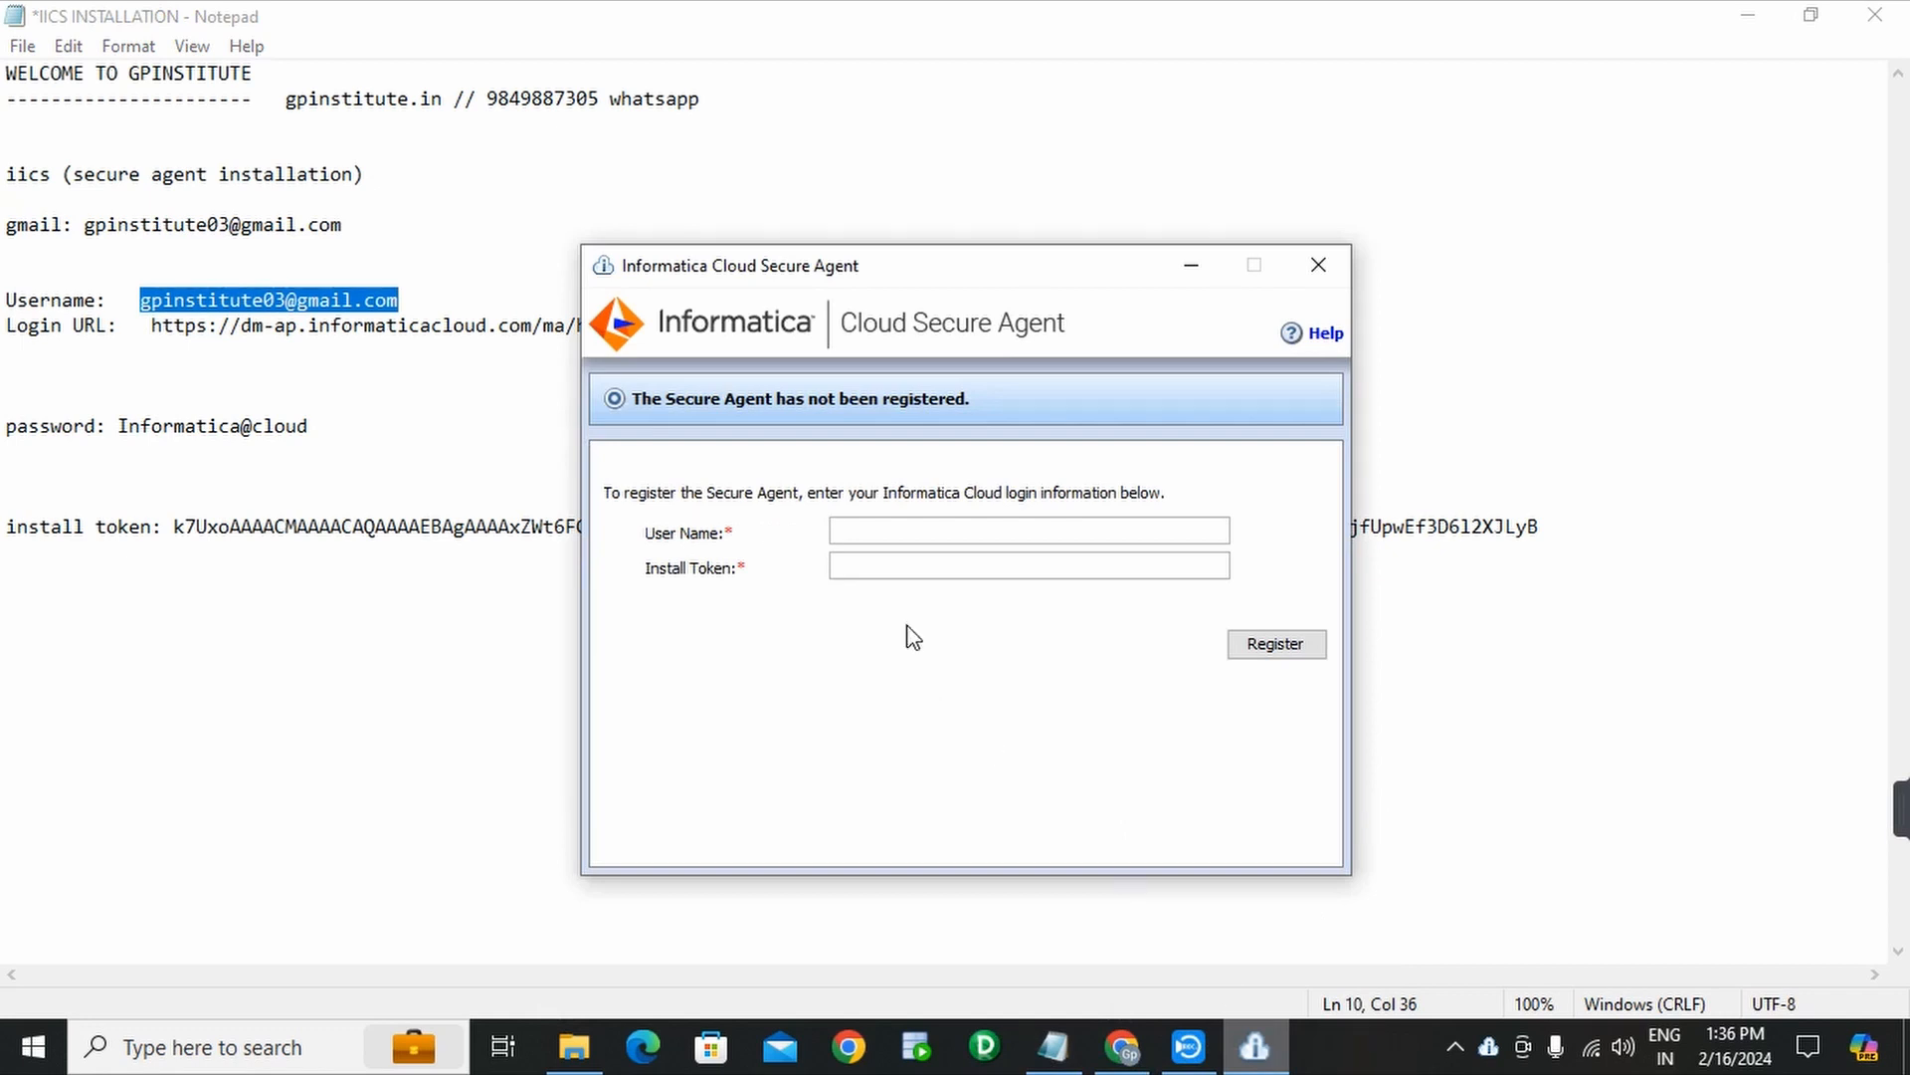
key("ctrl+v")
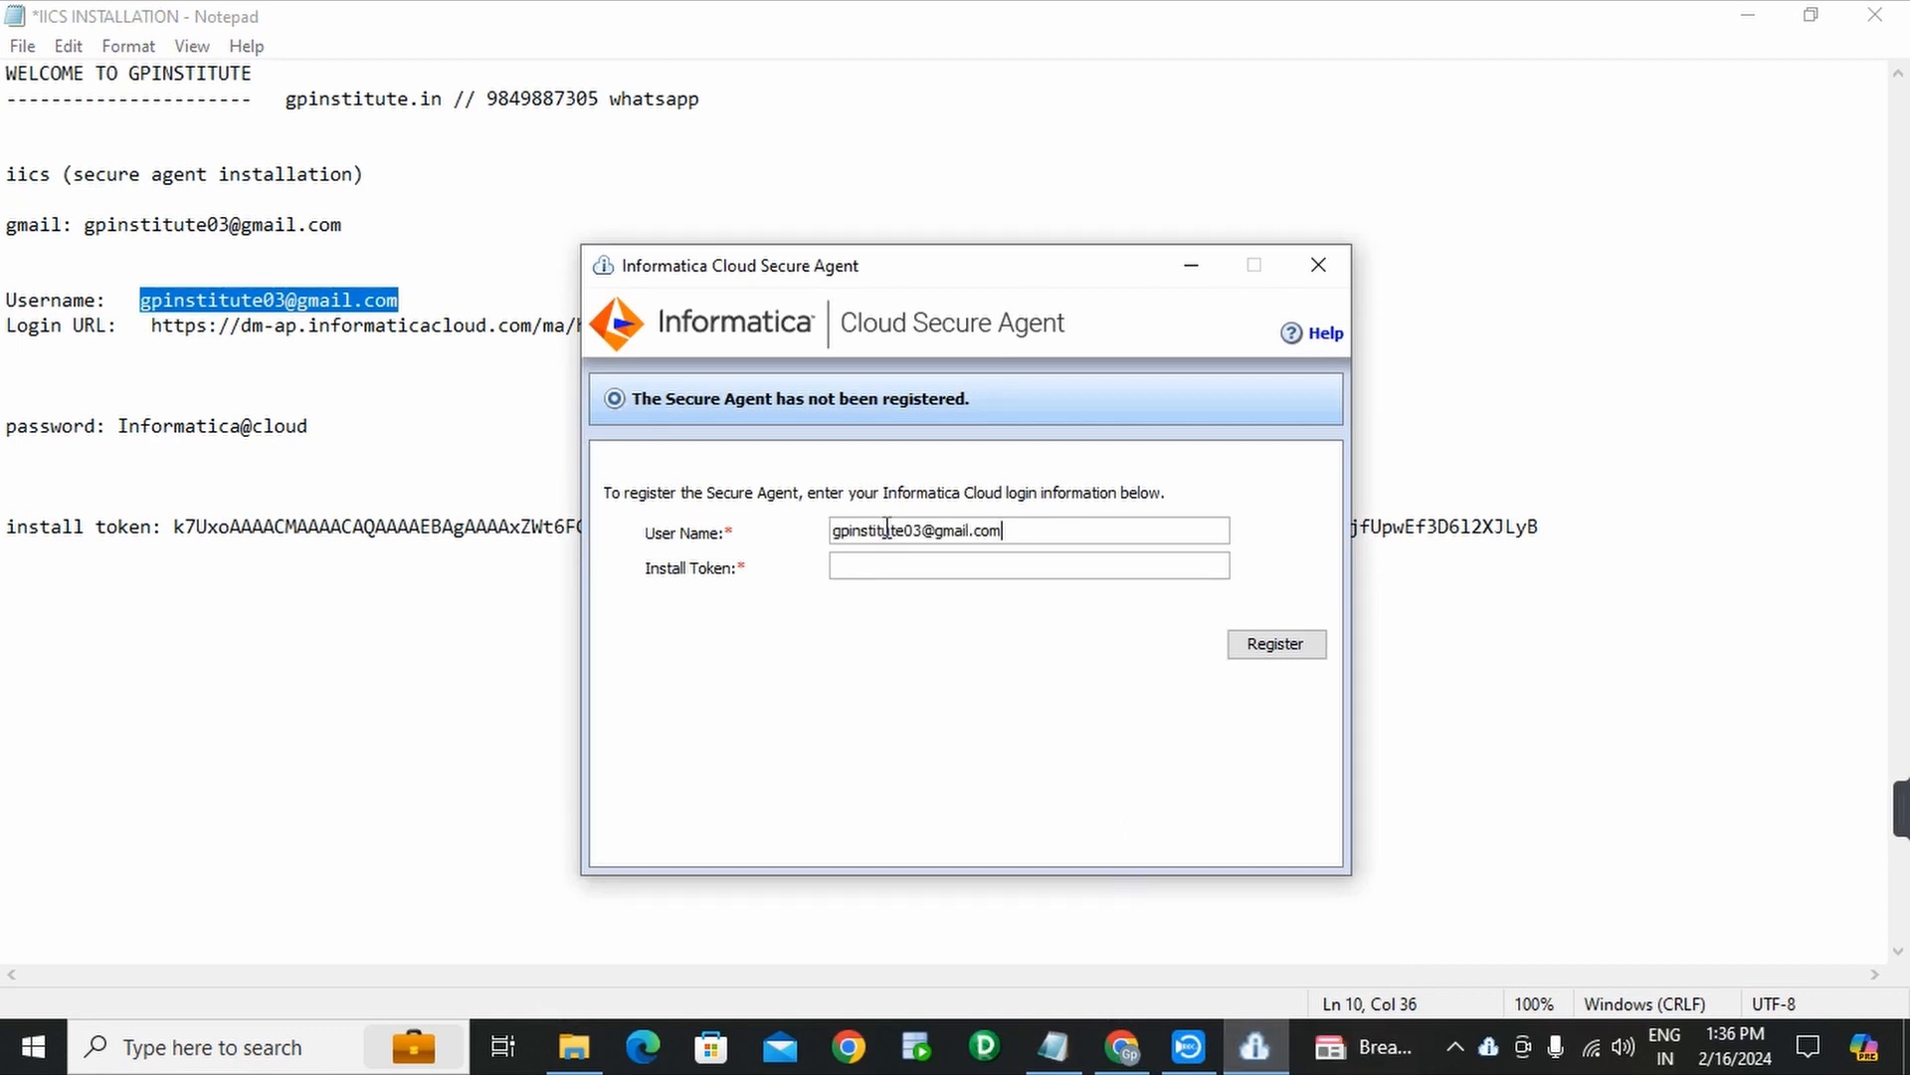
left_click_drag(892, 267, 1118, 633)
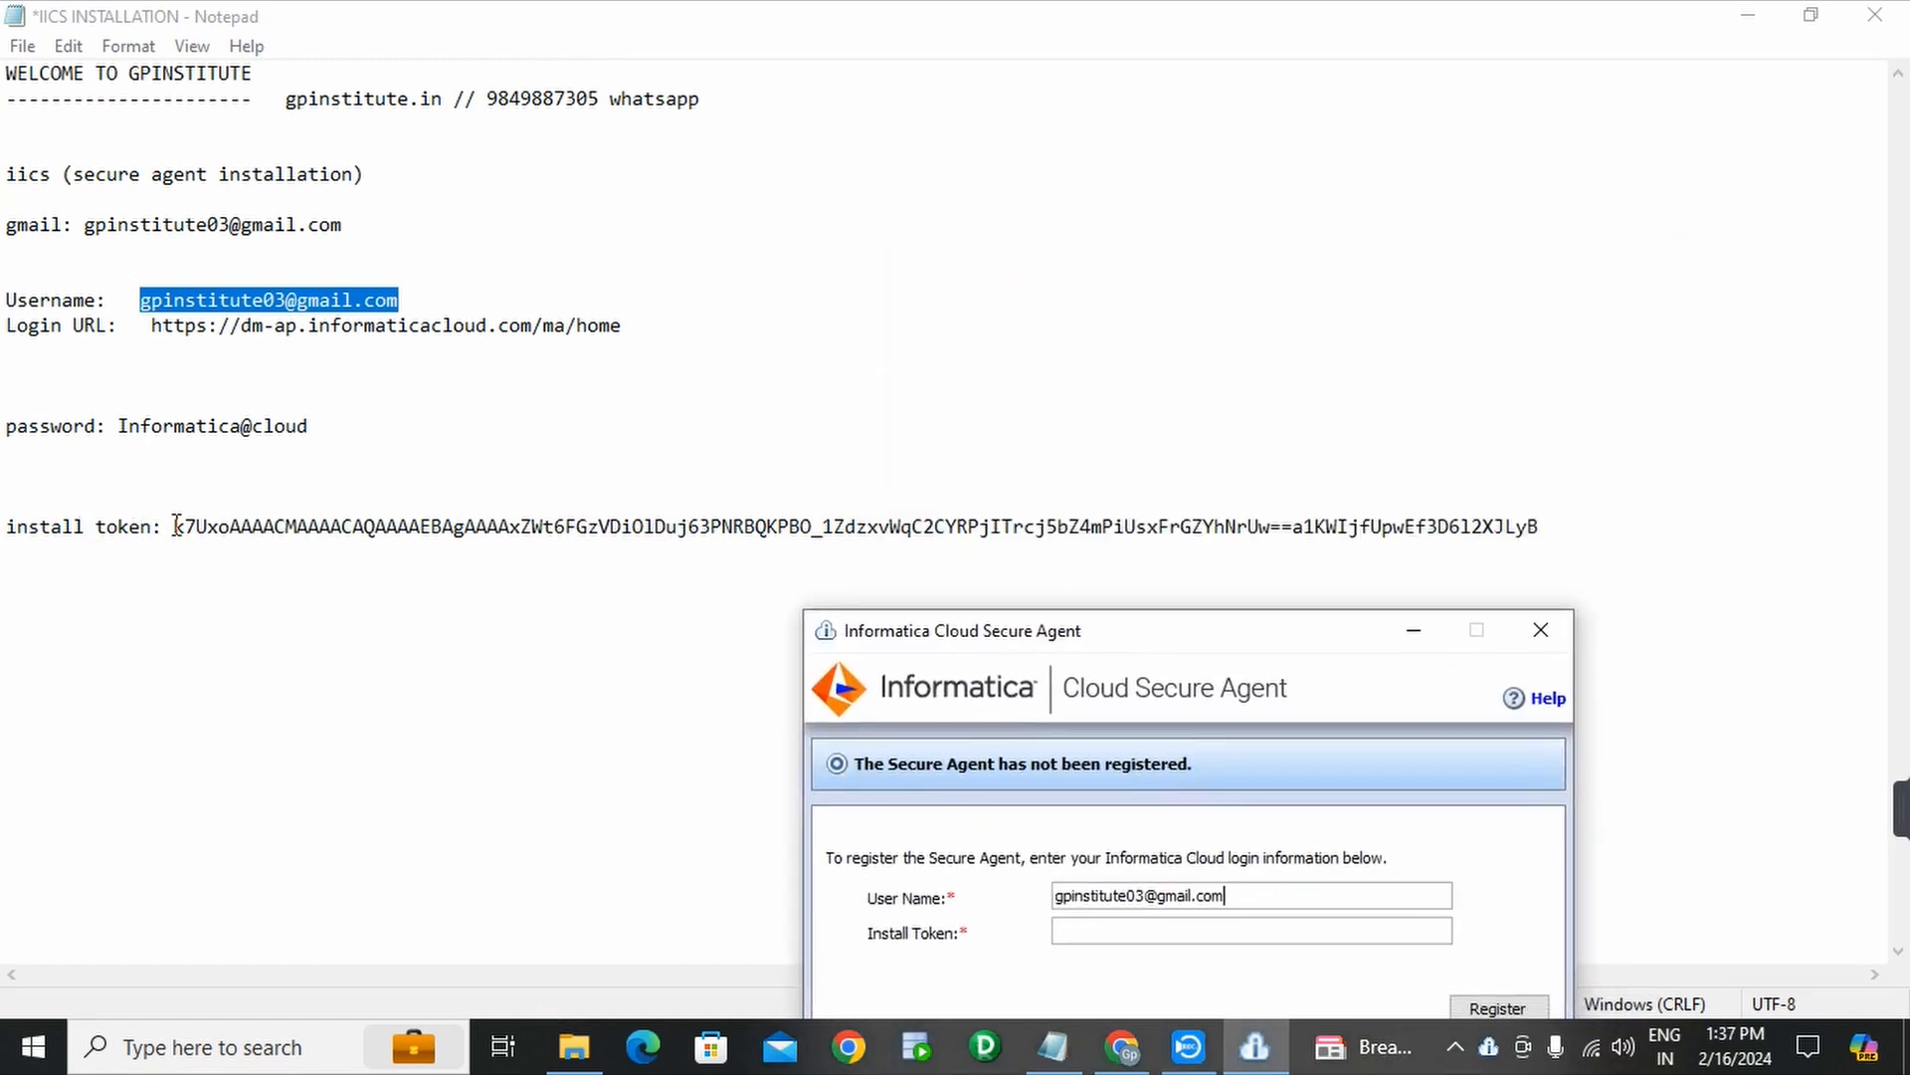
- Paste the install token from the notes, register the agent, and minimize its window
left_click_drag(176, 525, 1541, 529)
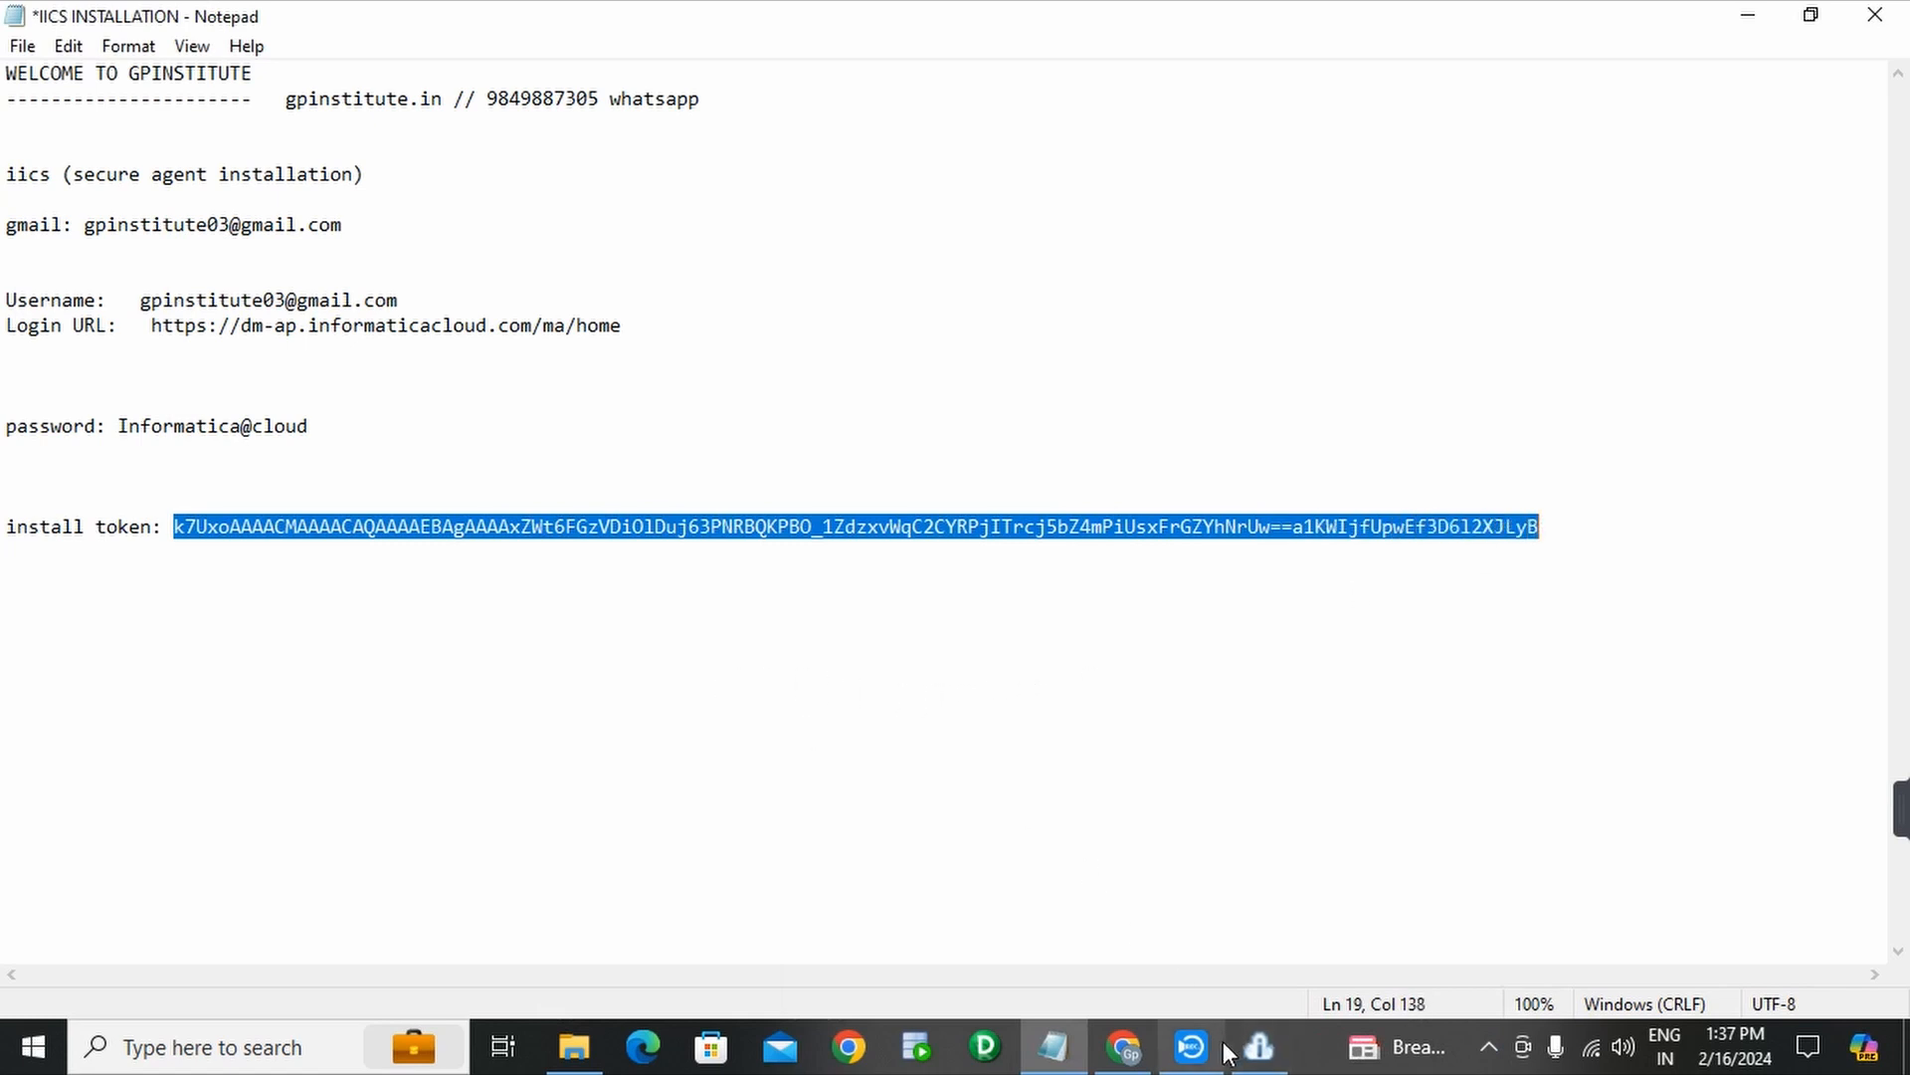
left_click(1261, 1048)
left_click_drag(1177, 630, 1100, 300)
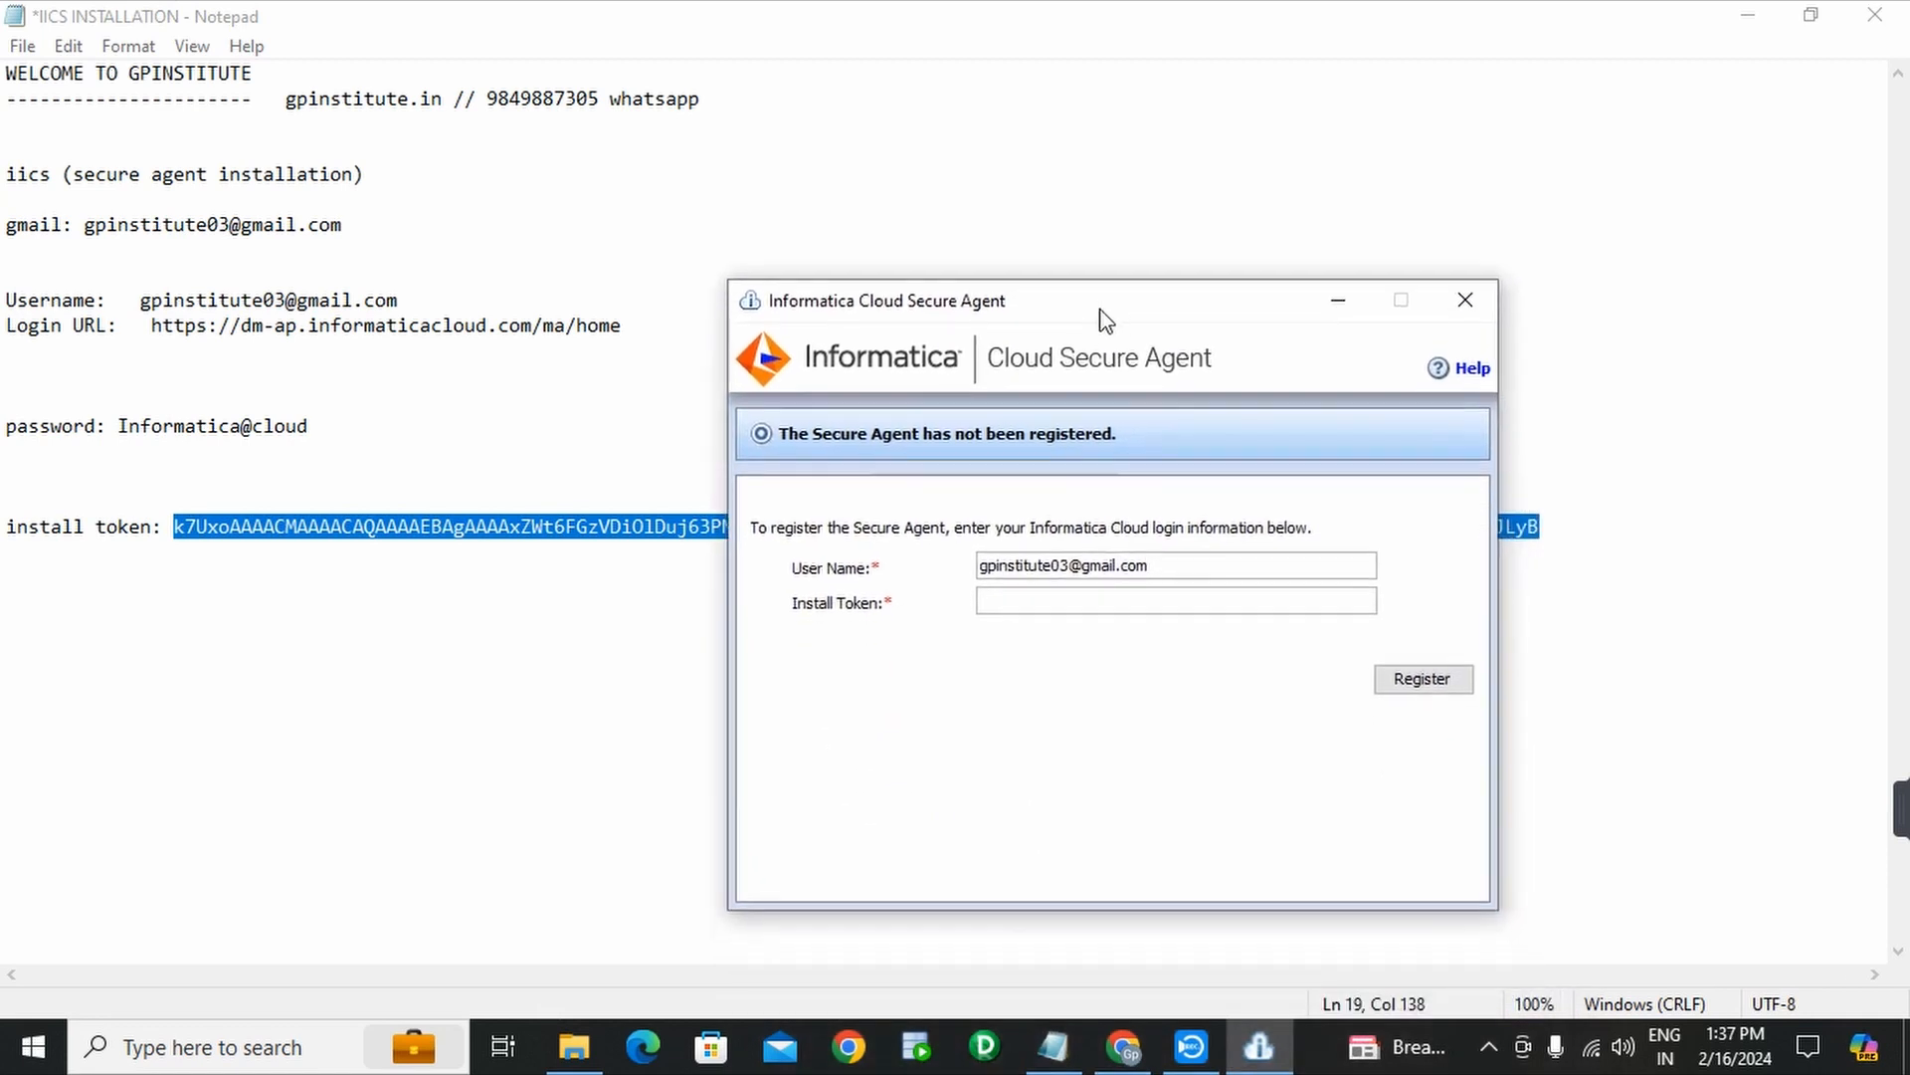
left_click(1056, 601)
key("ctrl+v")
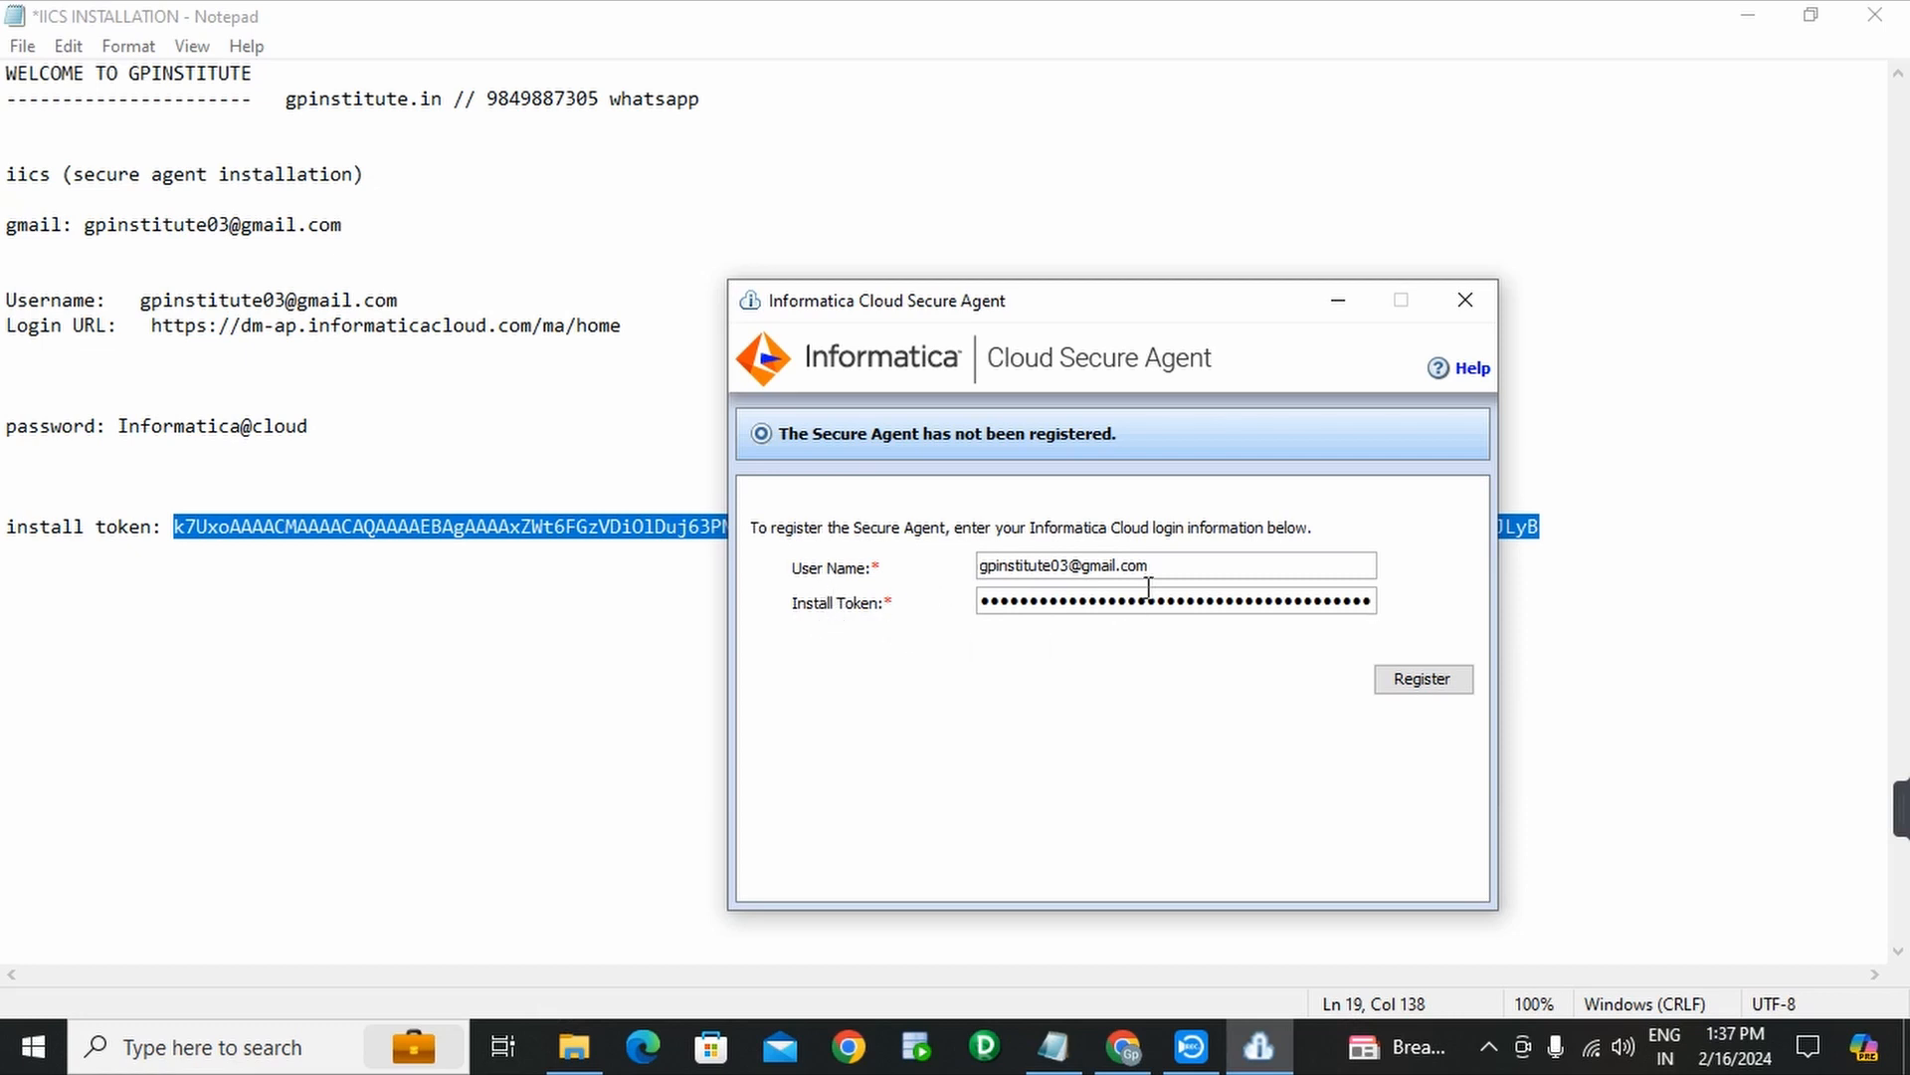
left_click(1427, 689)
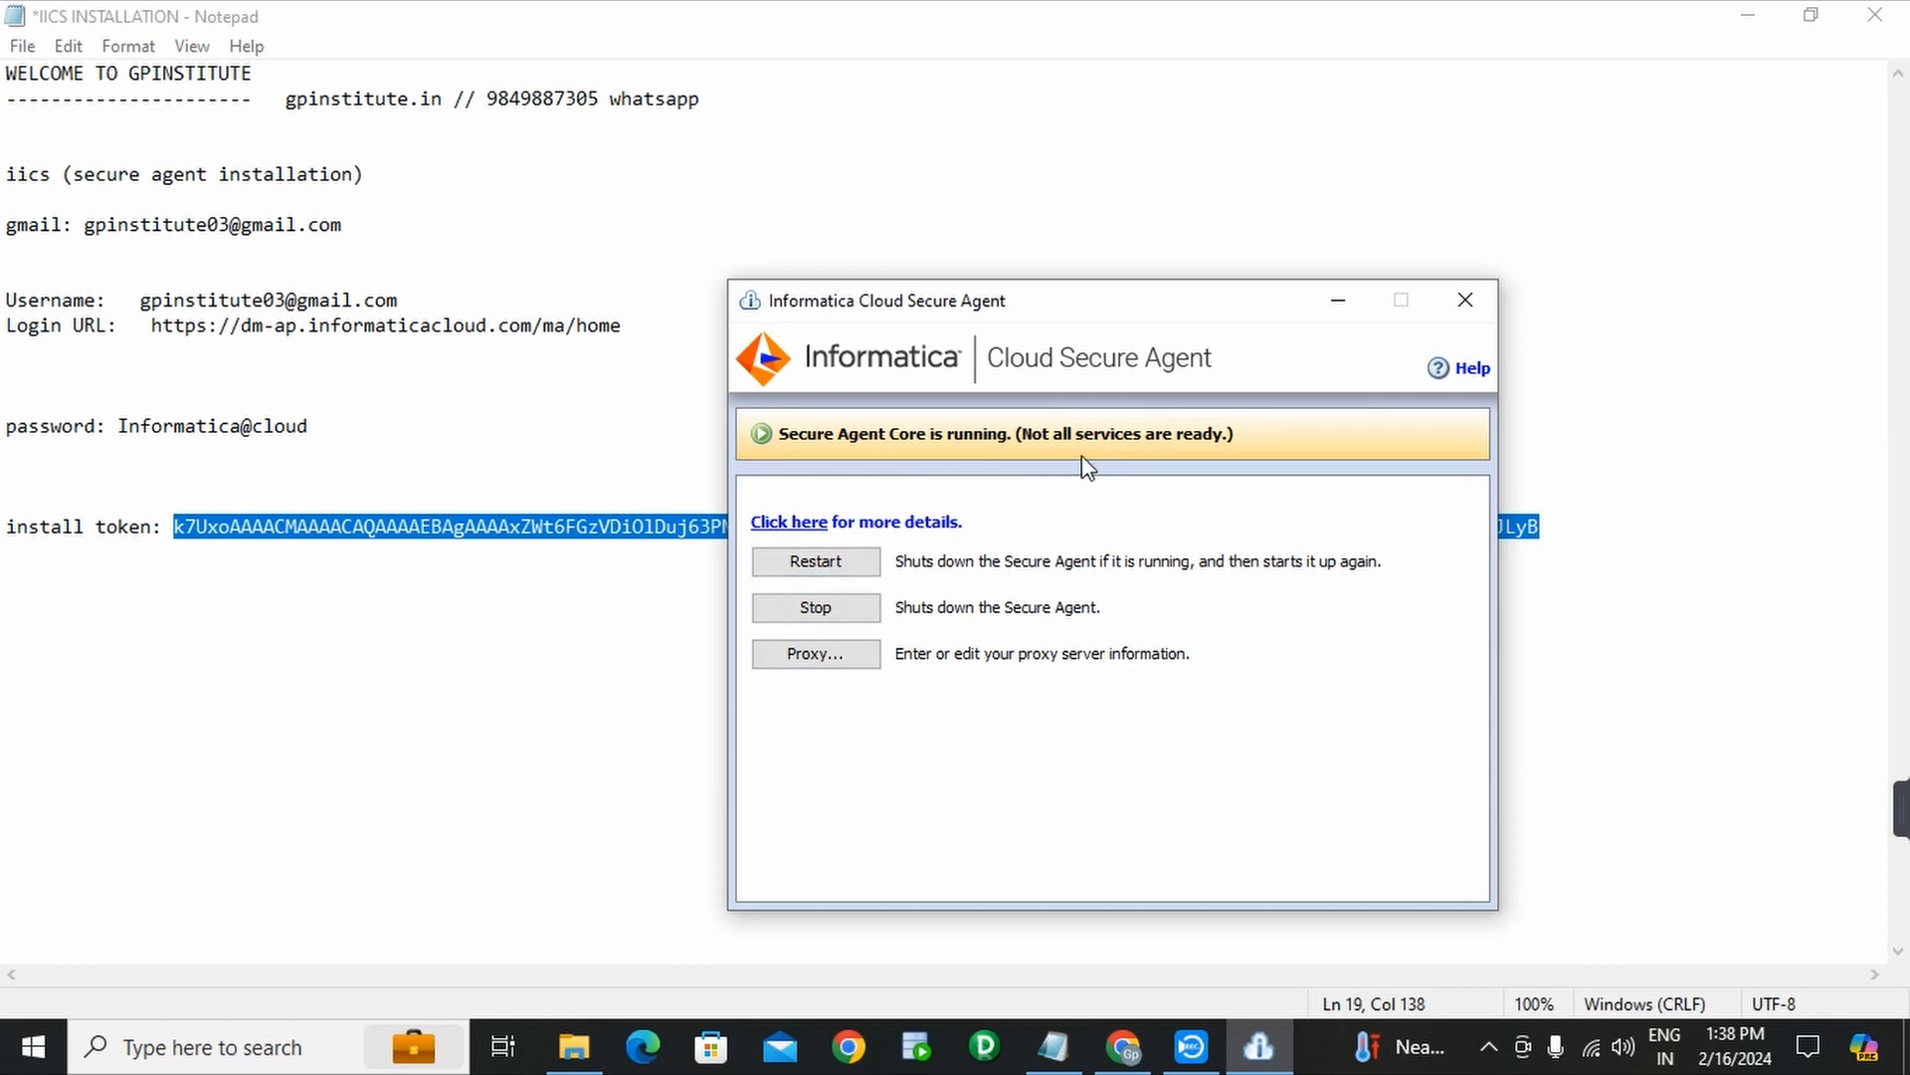
left_click(1338, 310)
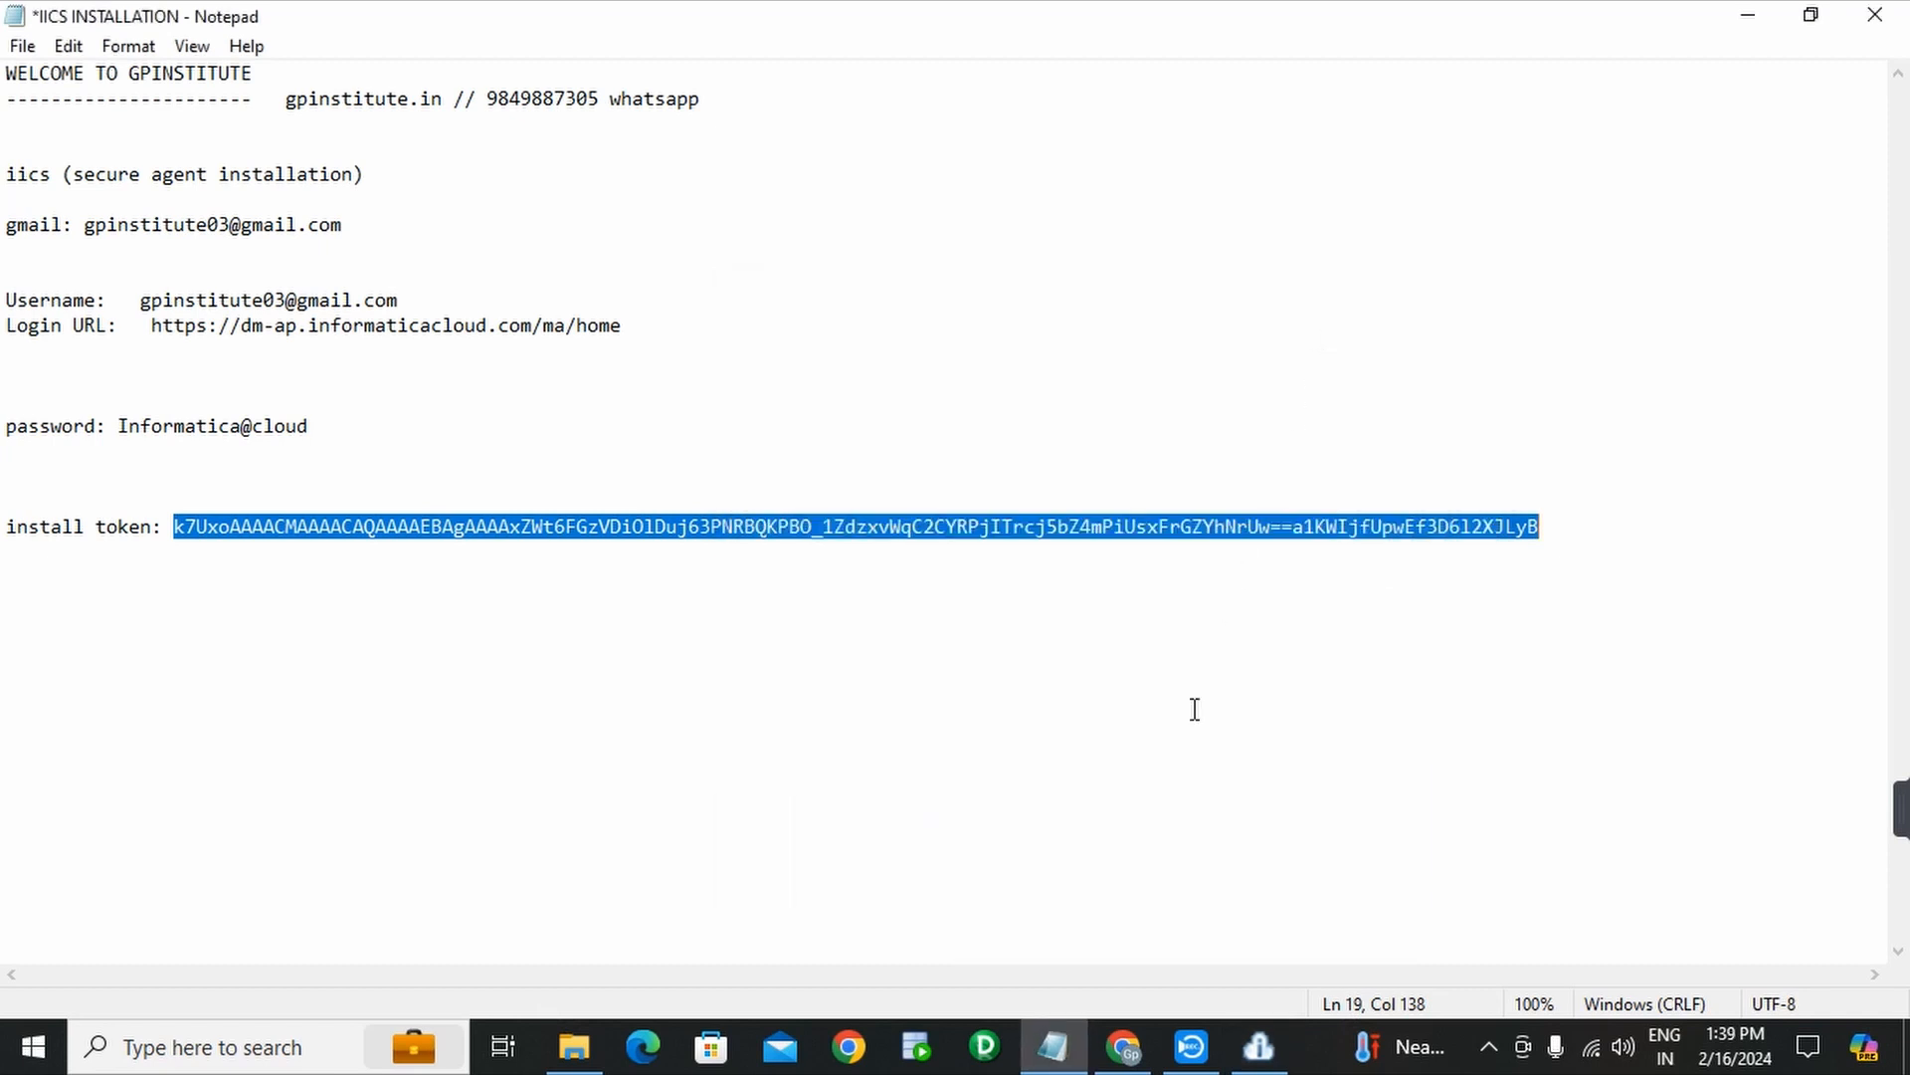
- Reload Runtime Environments in Chrome and expand the DESKTOP-IHH6JP8 group to show its 67.13 agent
left_click(1131, 1070)
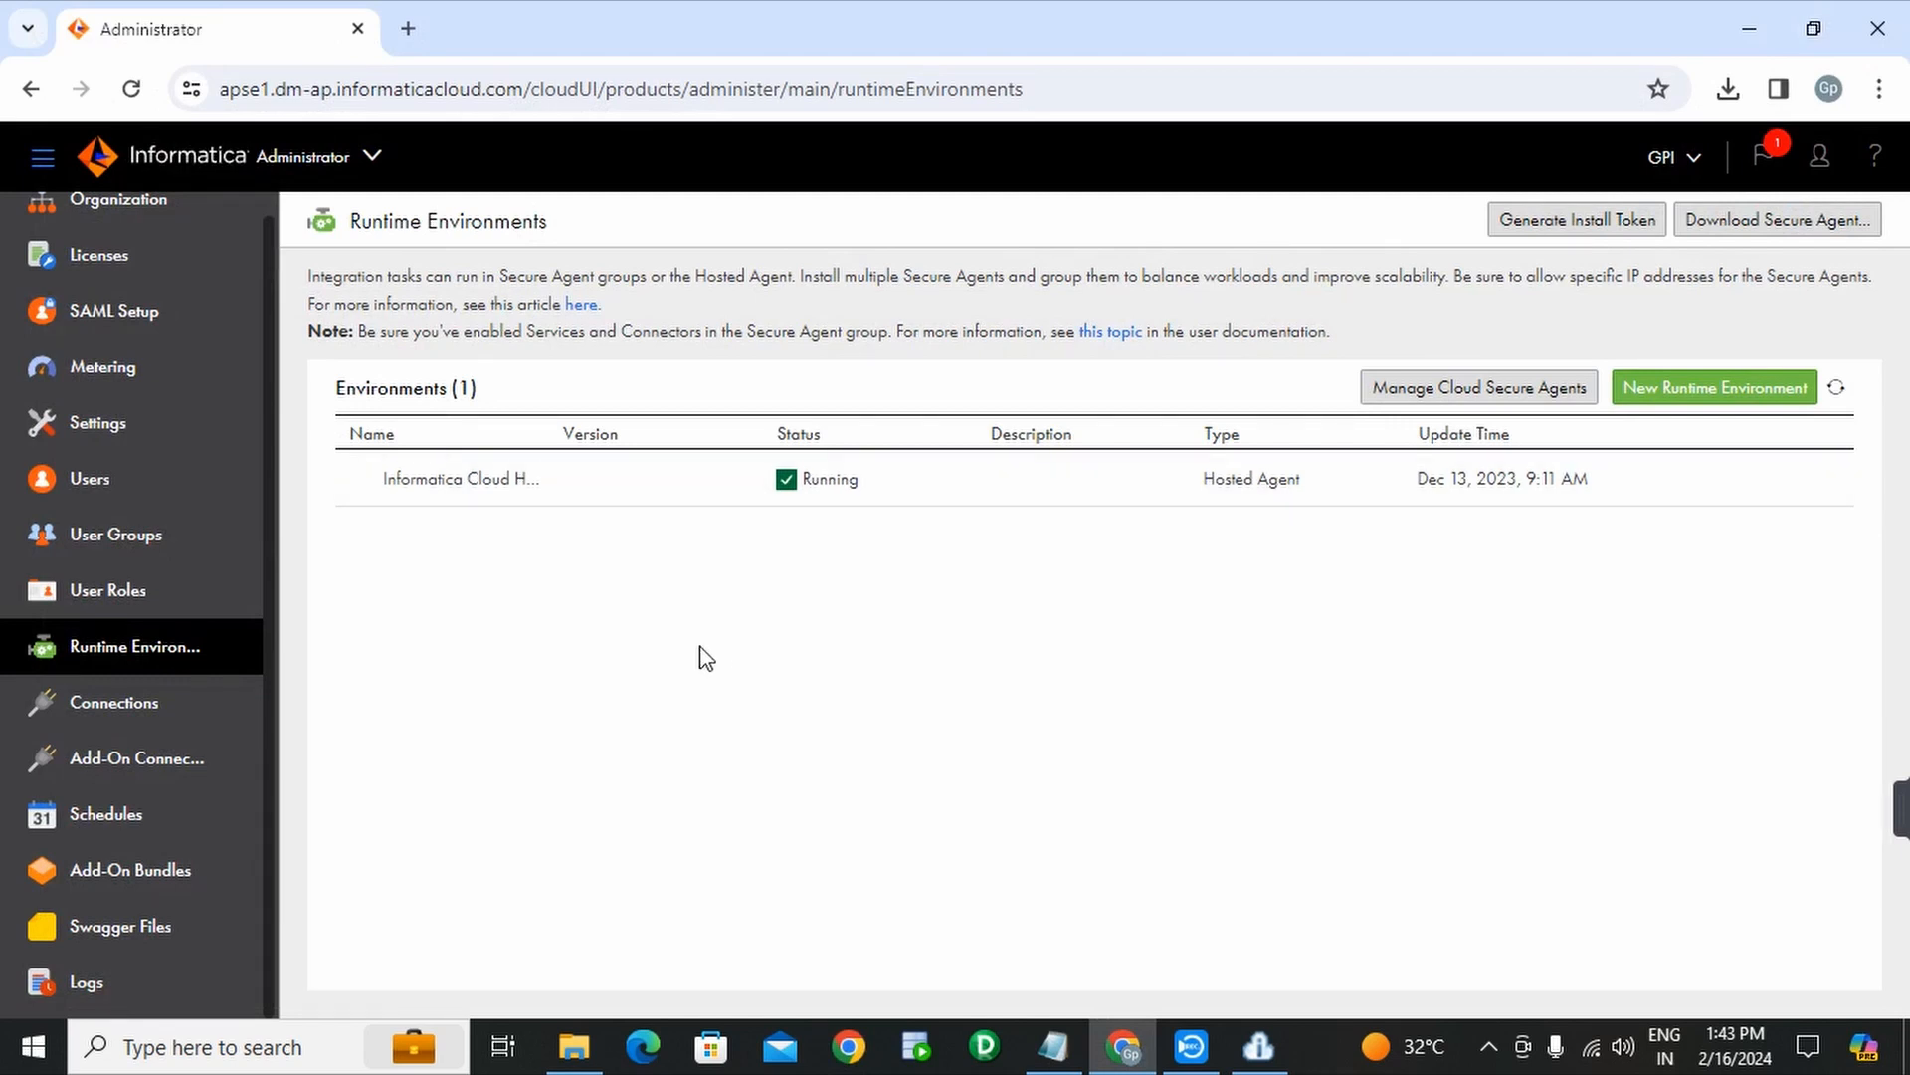
left_click(133, 89)
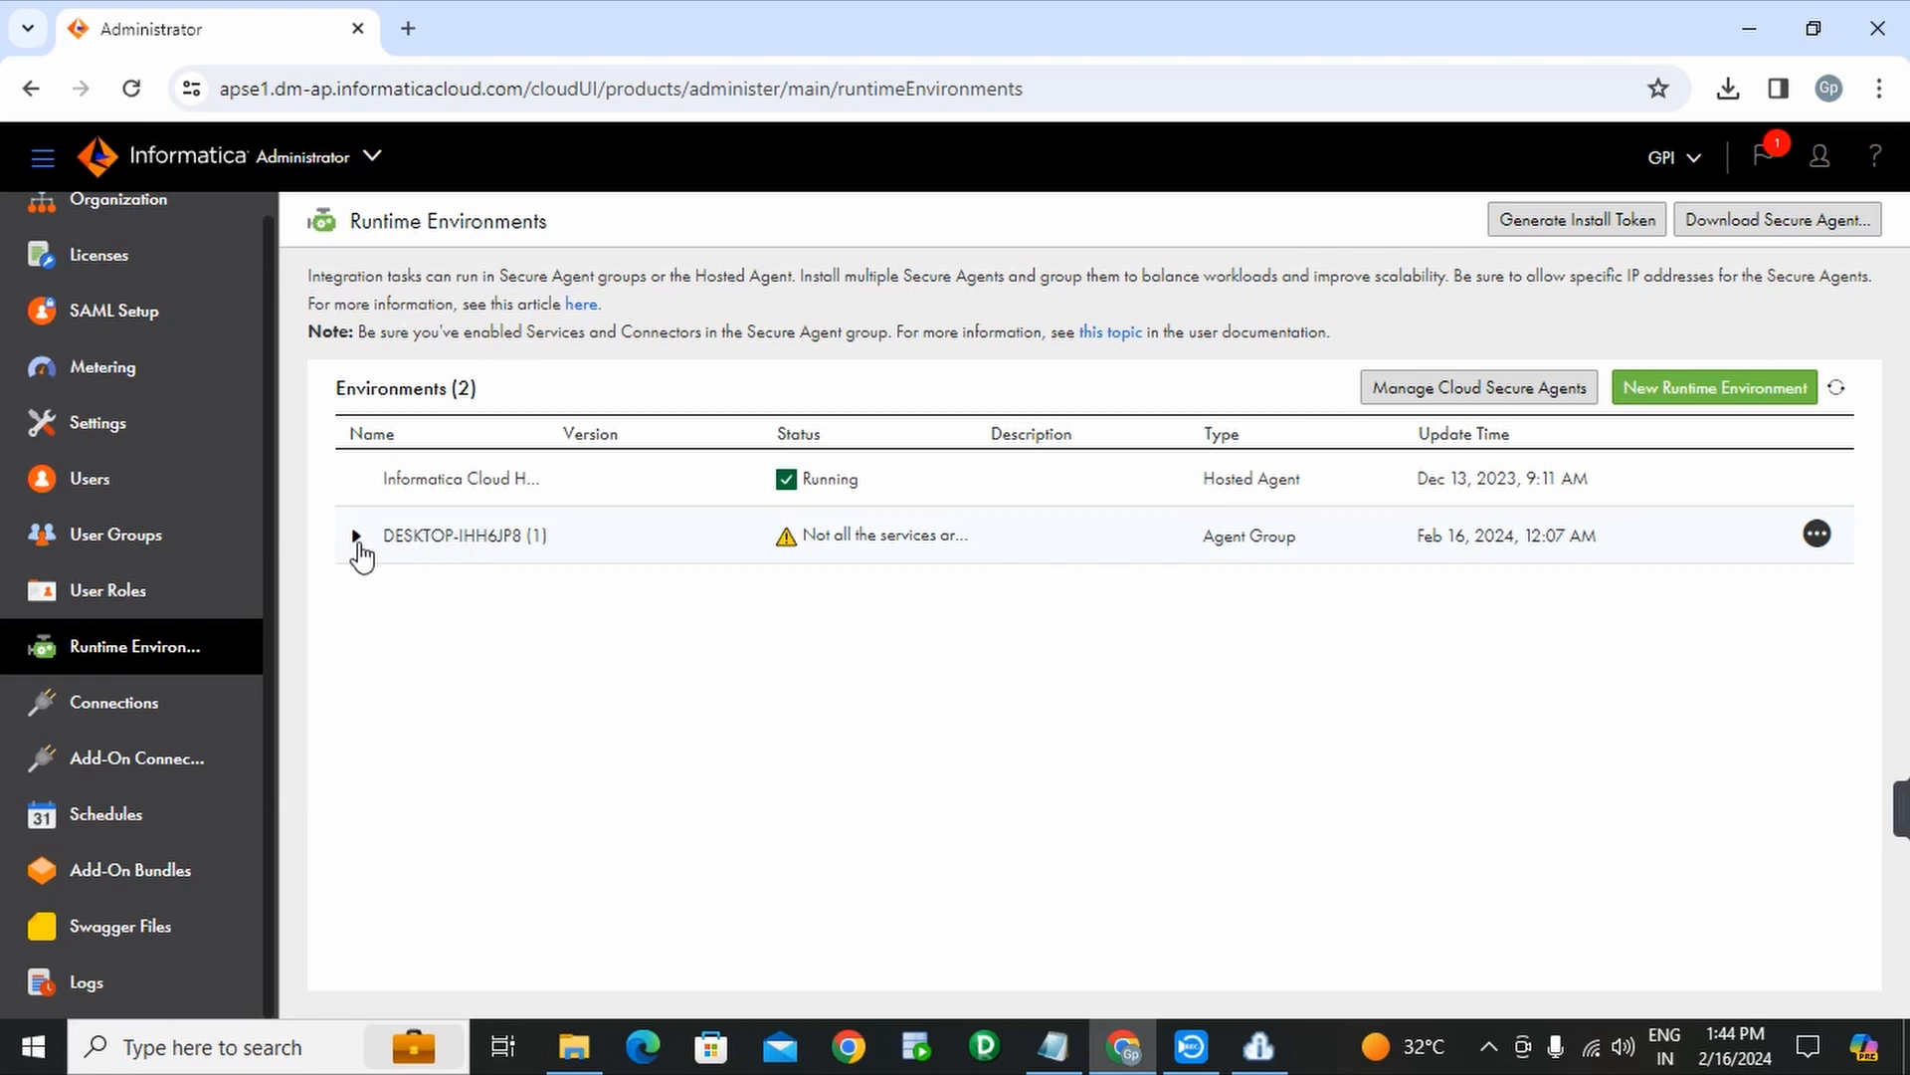
left_click(358, 536)
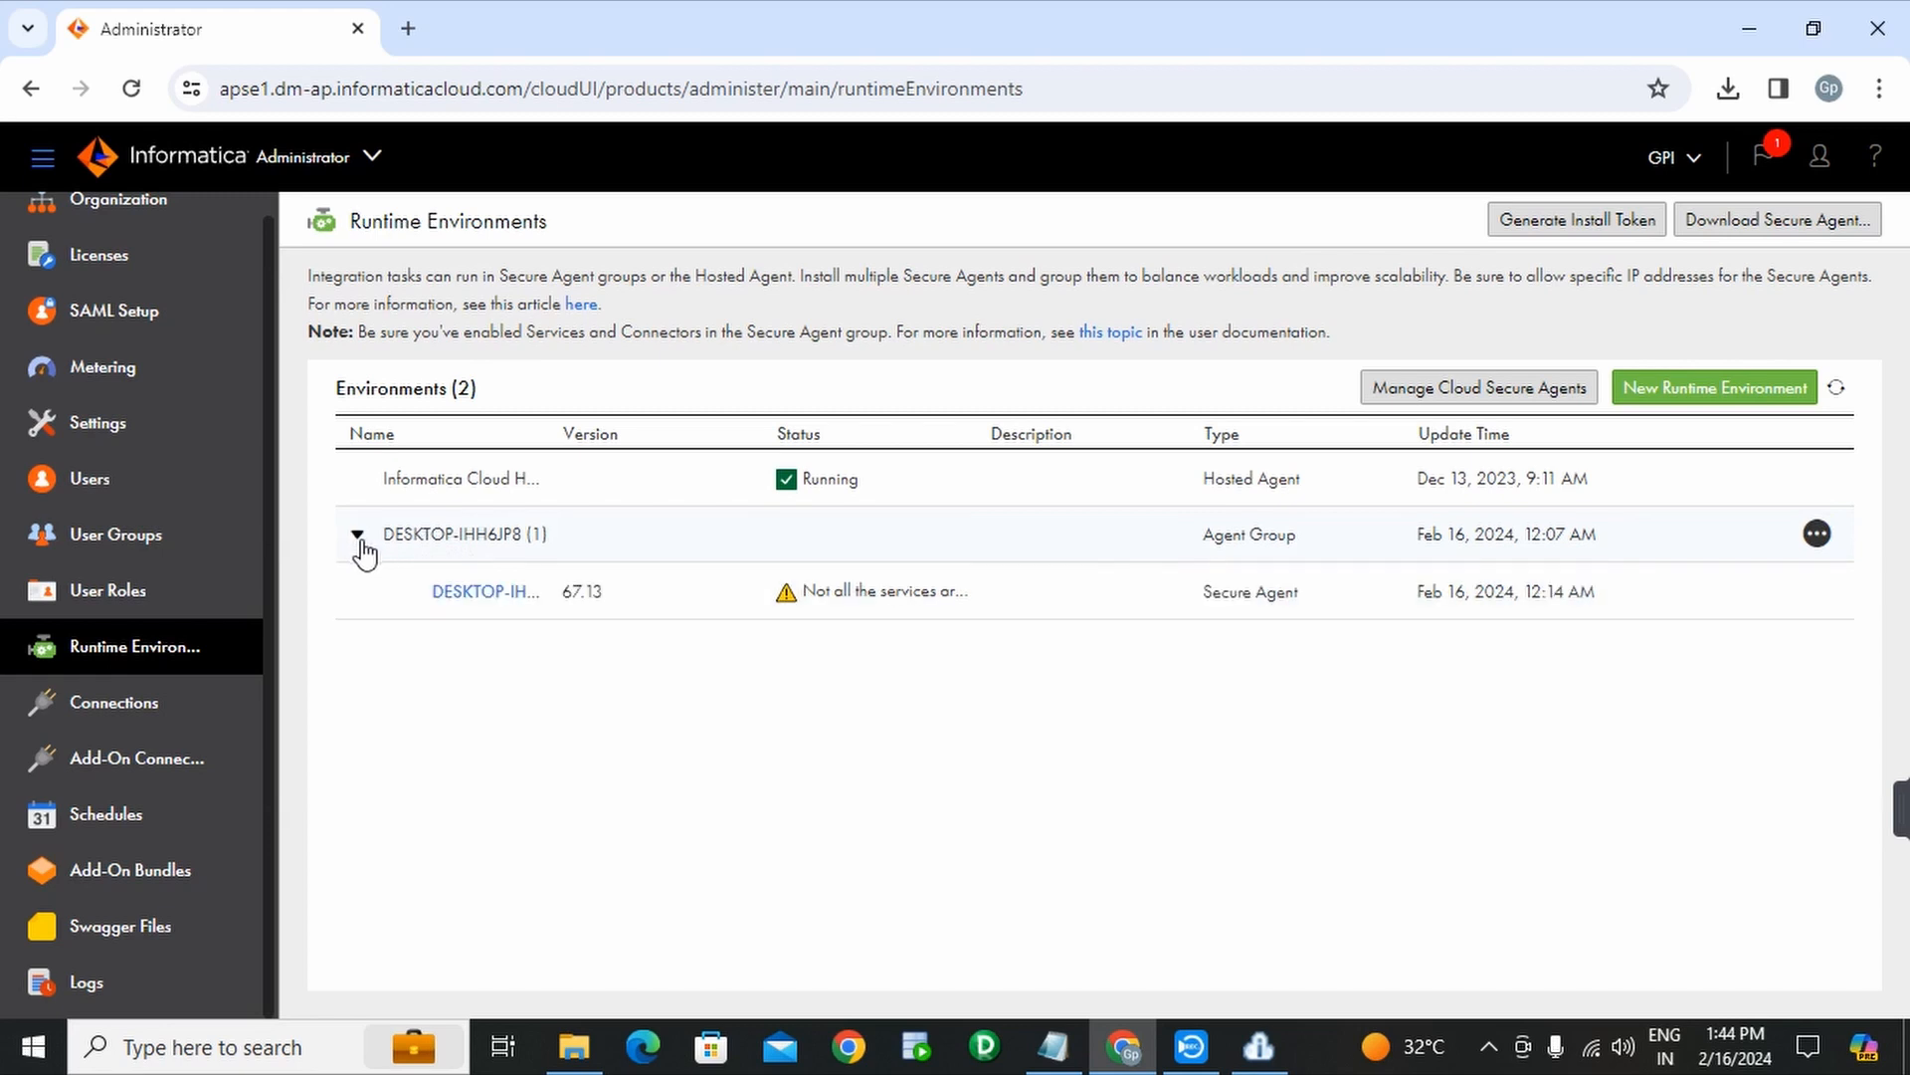
- Open the DESKTOP-IHH6JP8 agent details and refresh its service statuses: three running, two starting
left_click(484, 597)
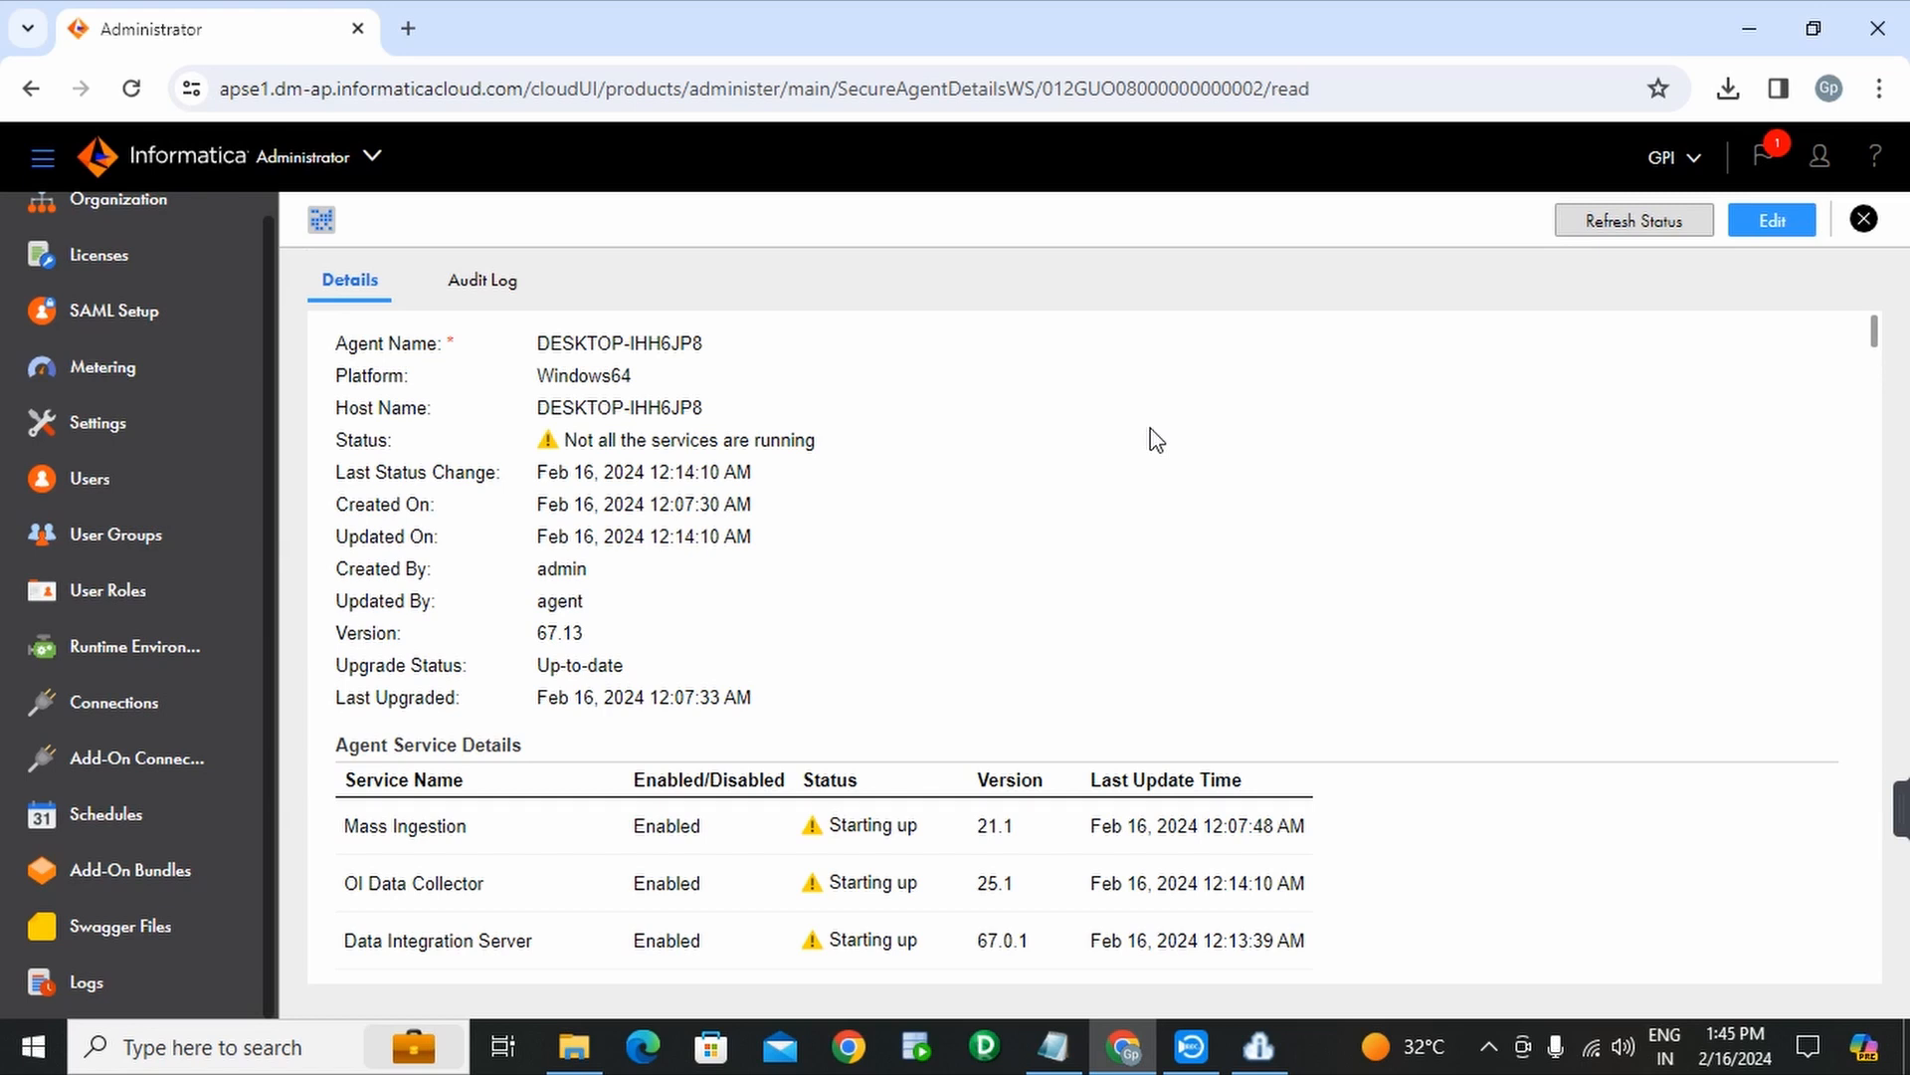
scroll(1119, 405, "down", 1)
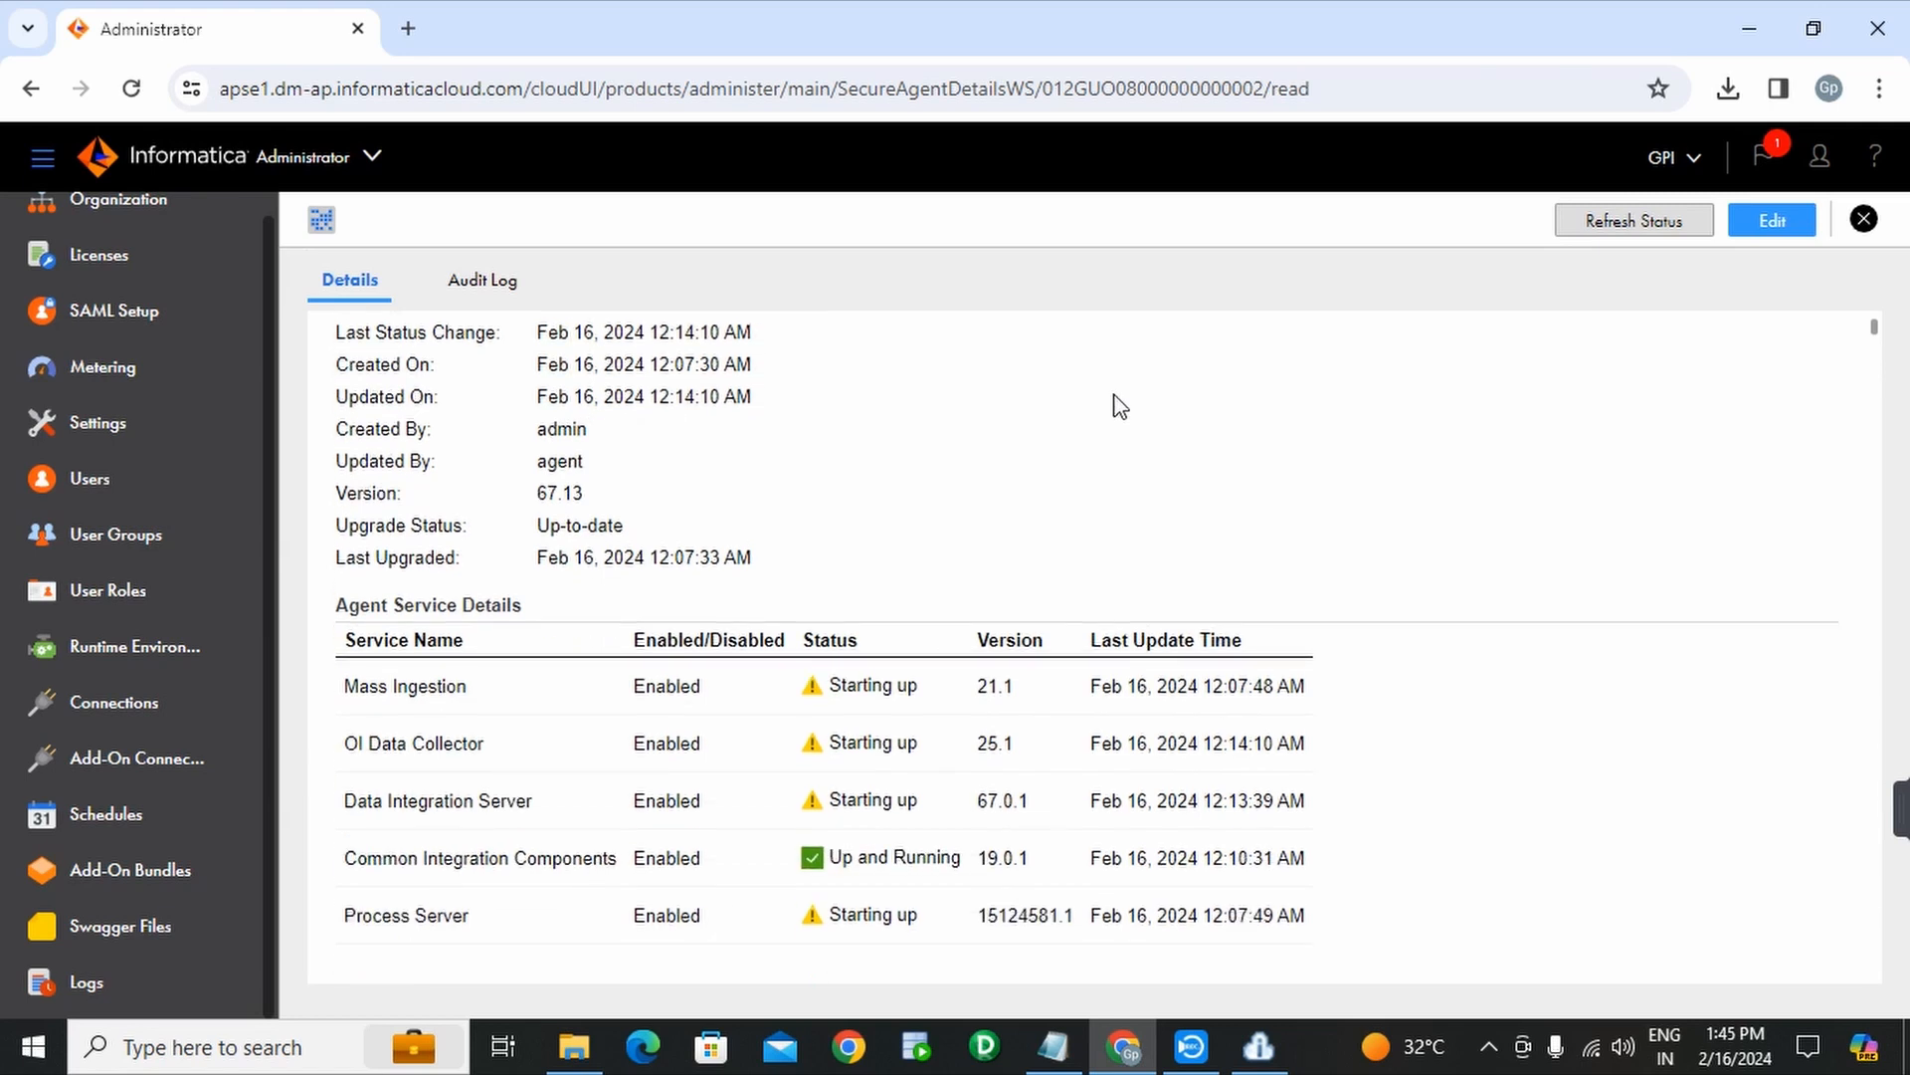
scroll(1120, 406, "up", 1)
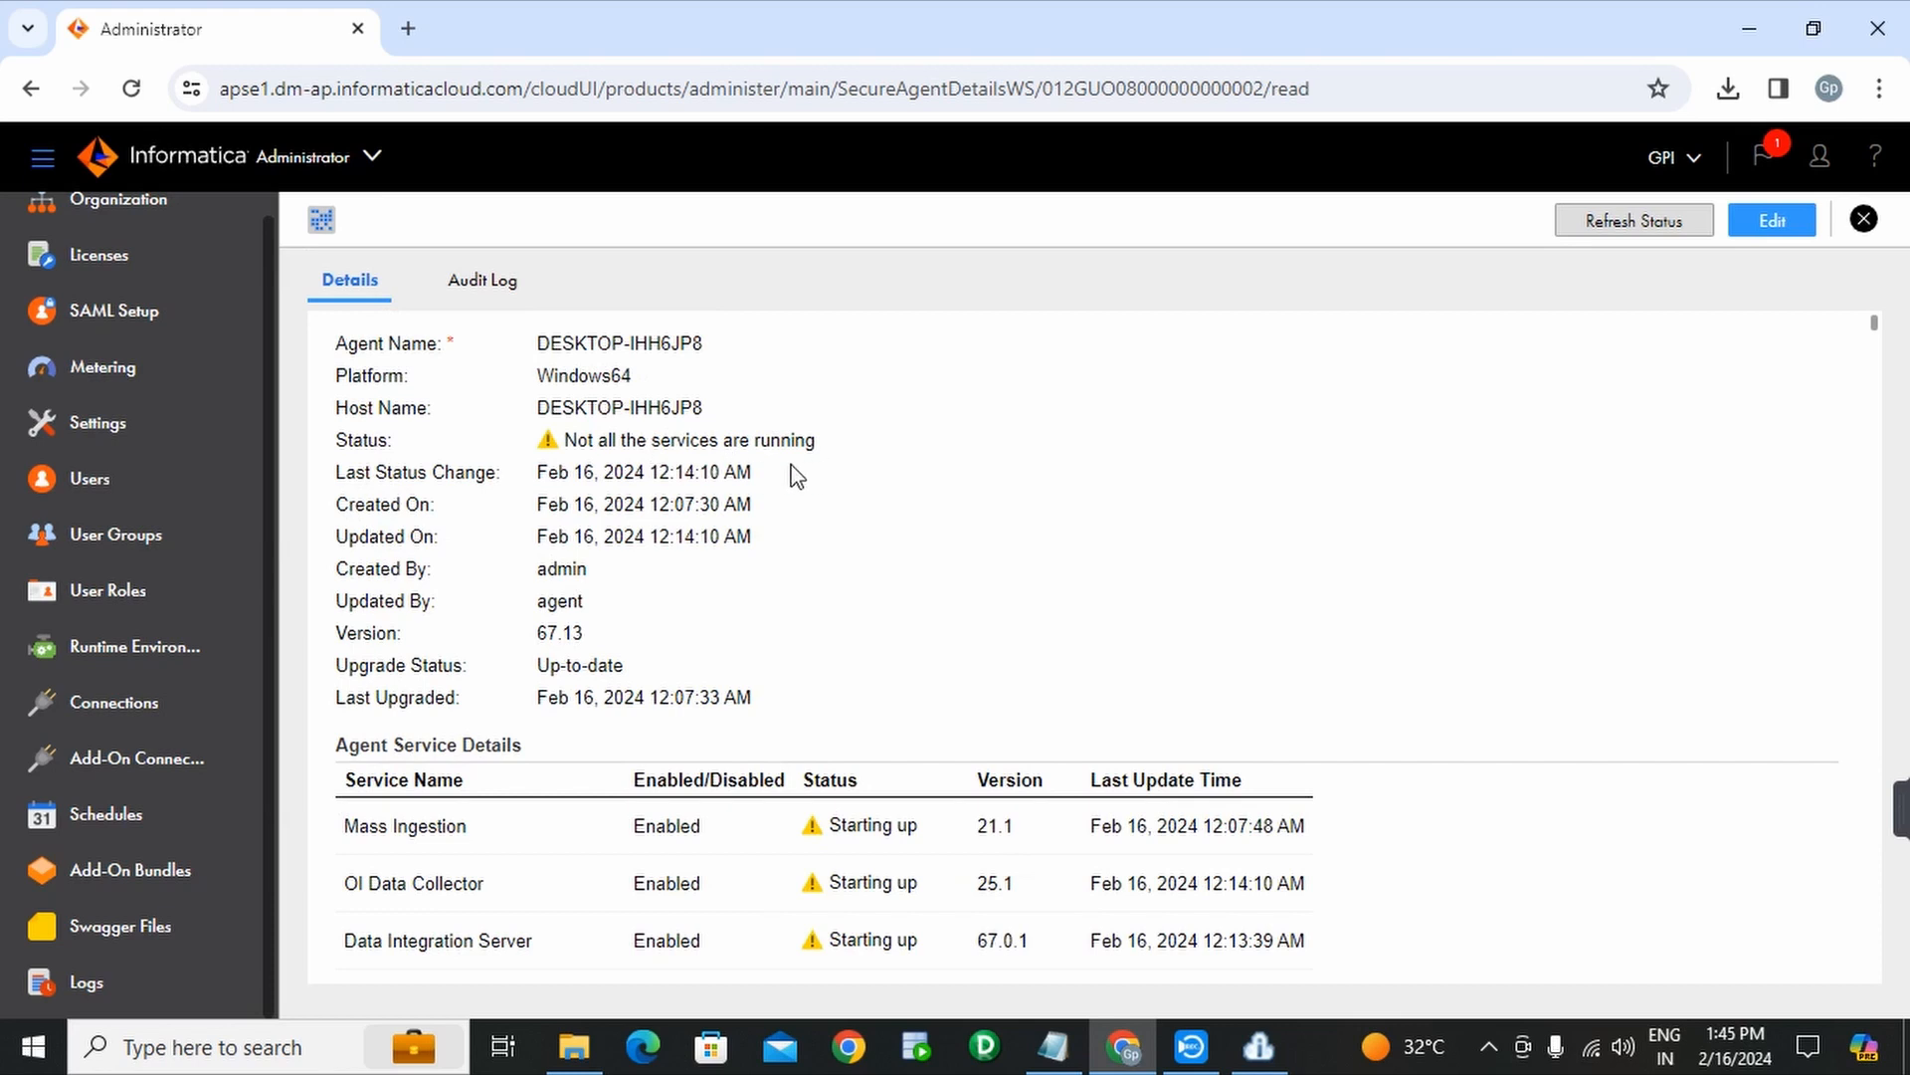
scroll(808, 476, "down", 1)
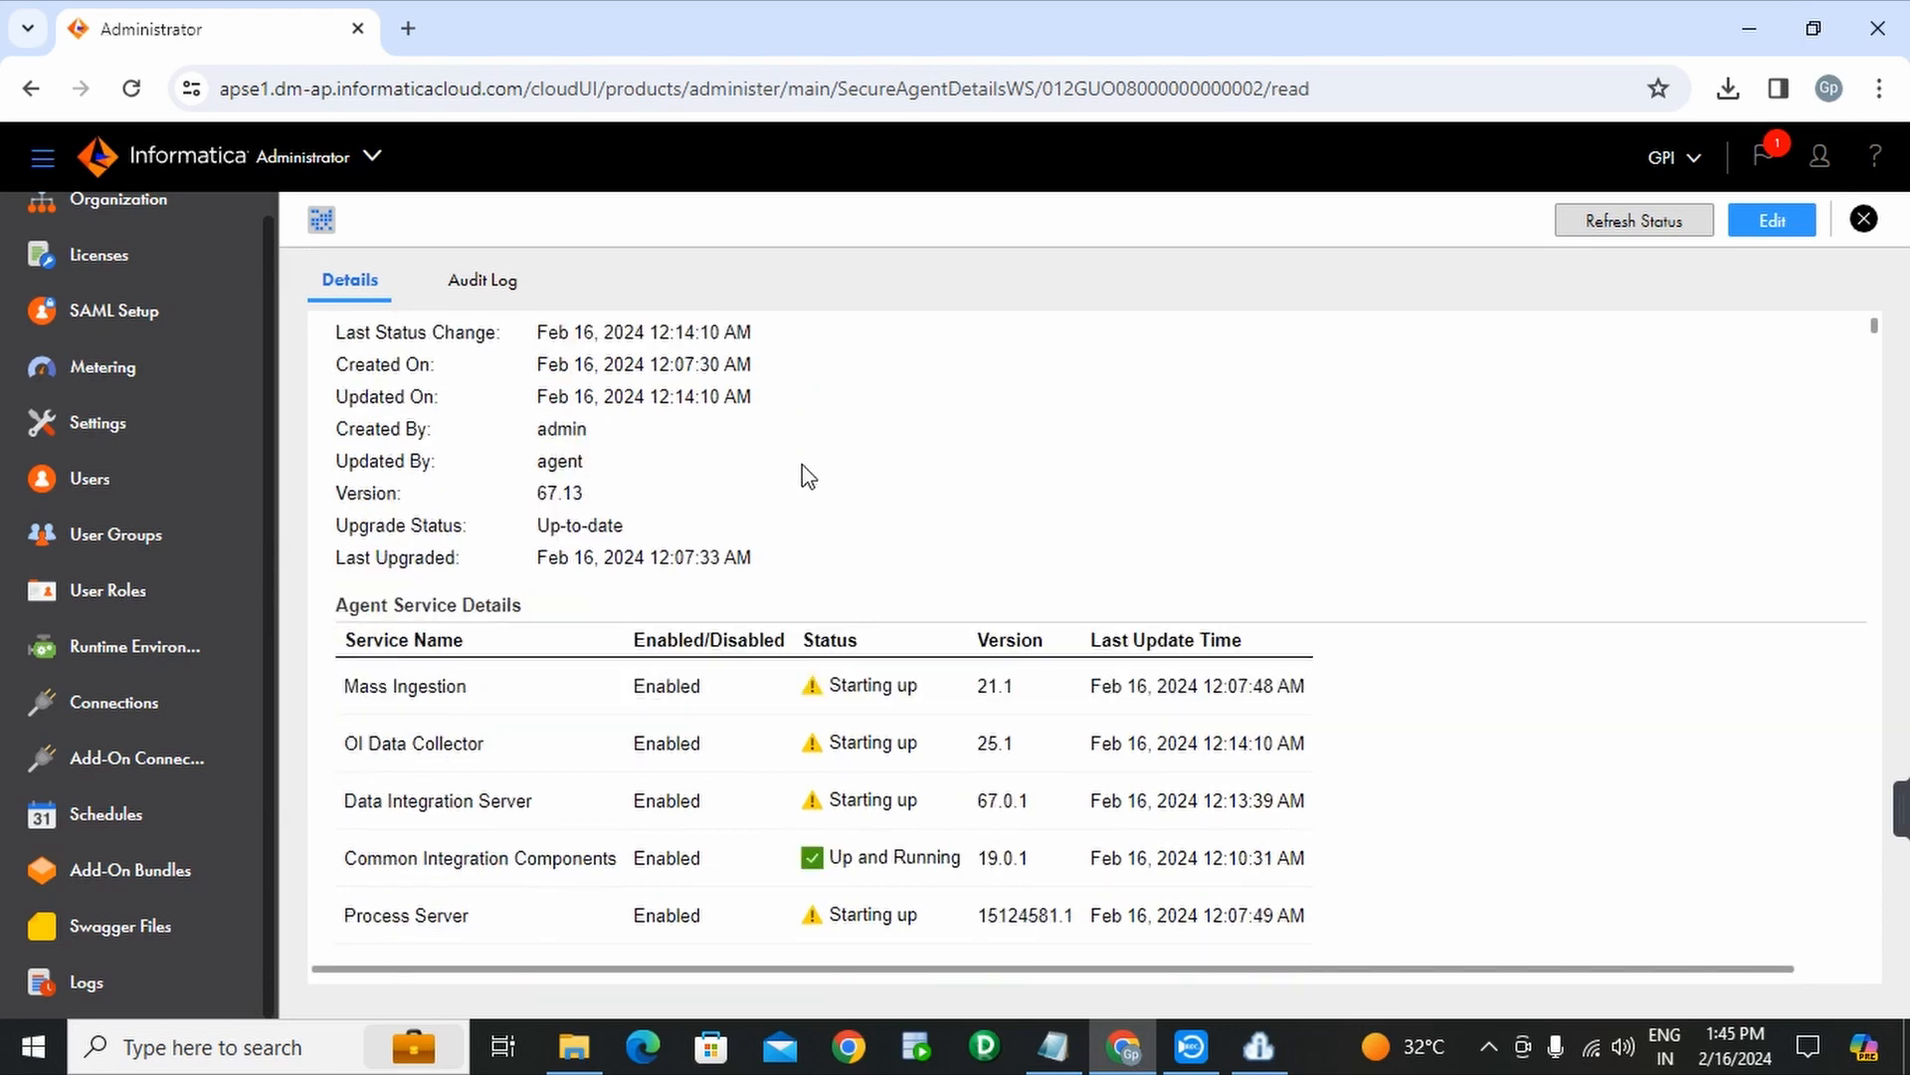
scroll(808, 477, "down", 1)
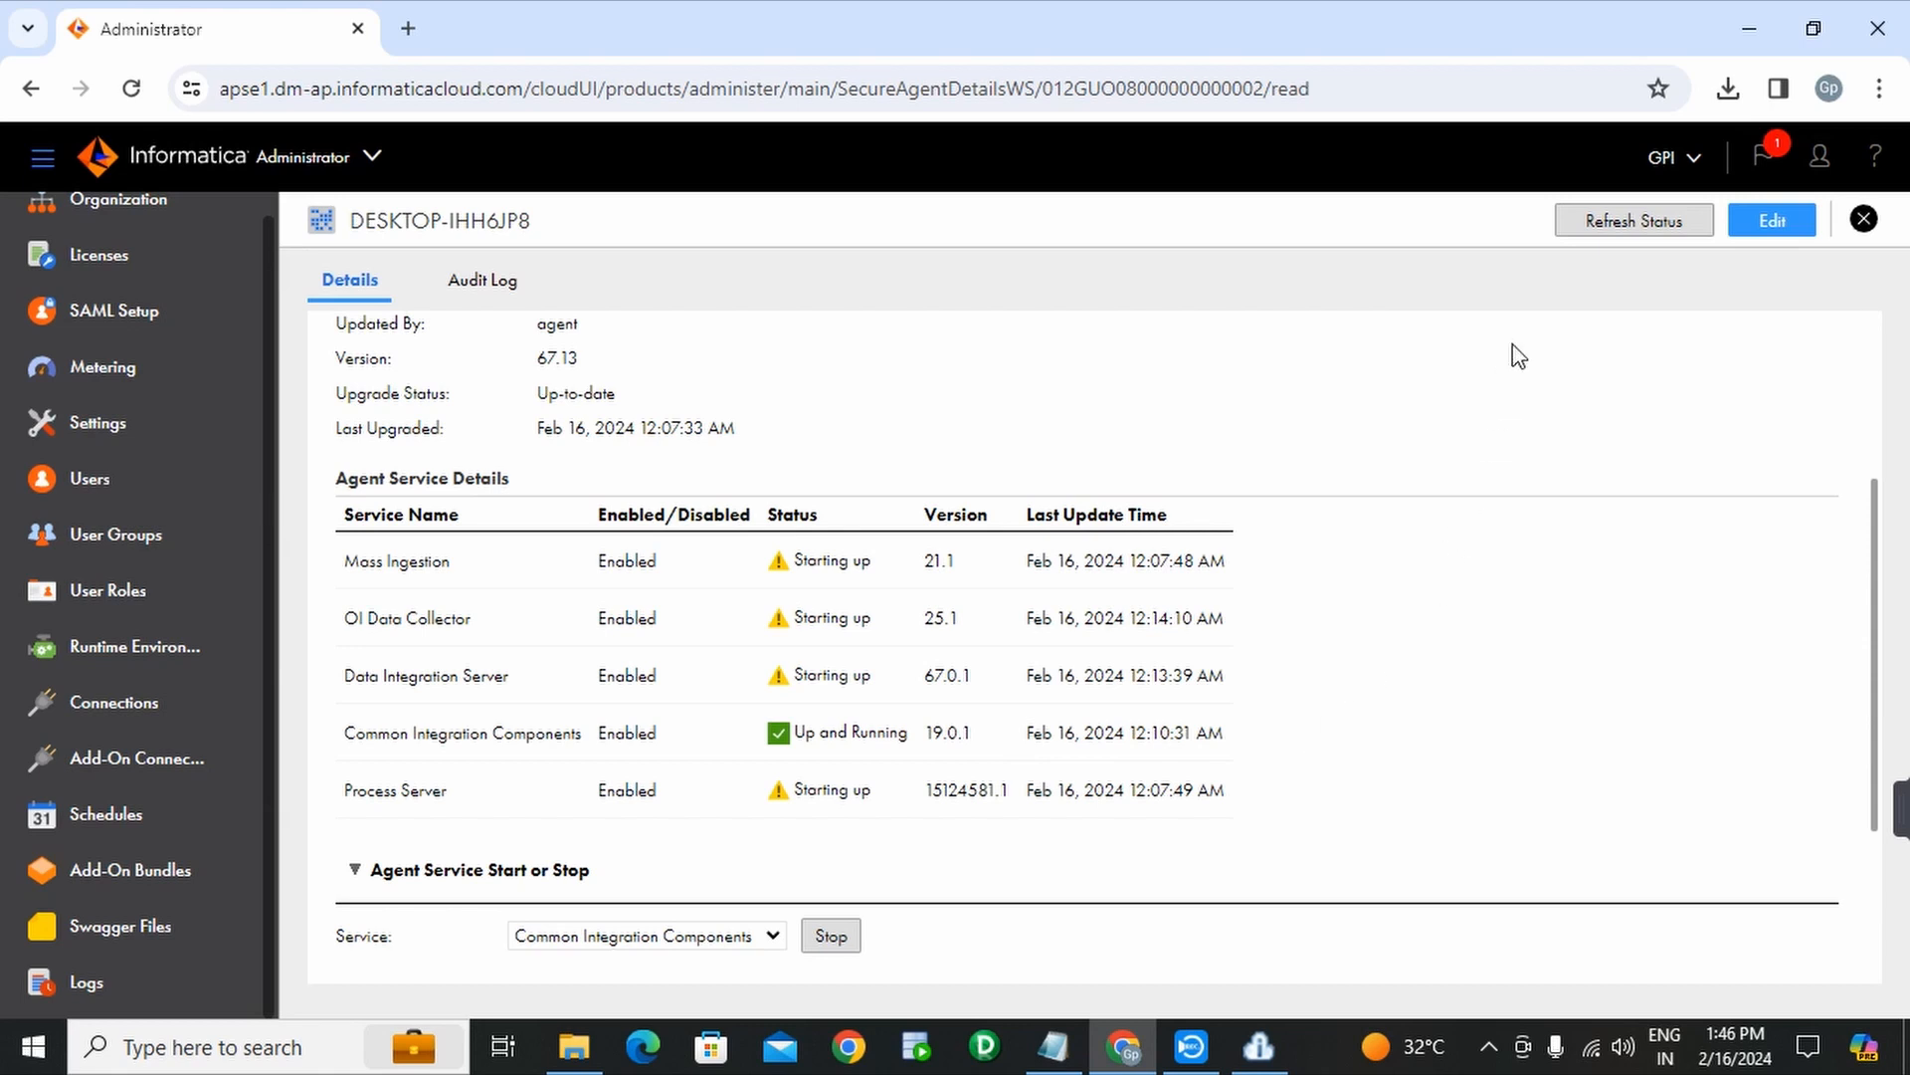
left_click(1611, 223)
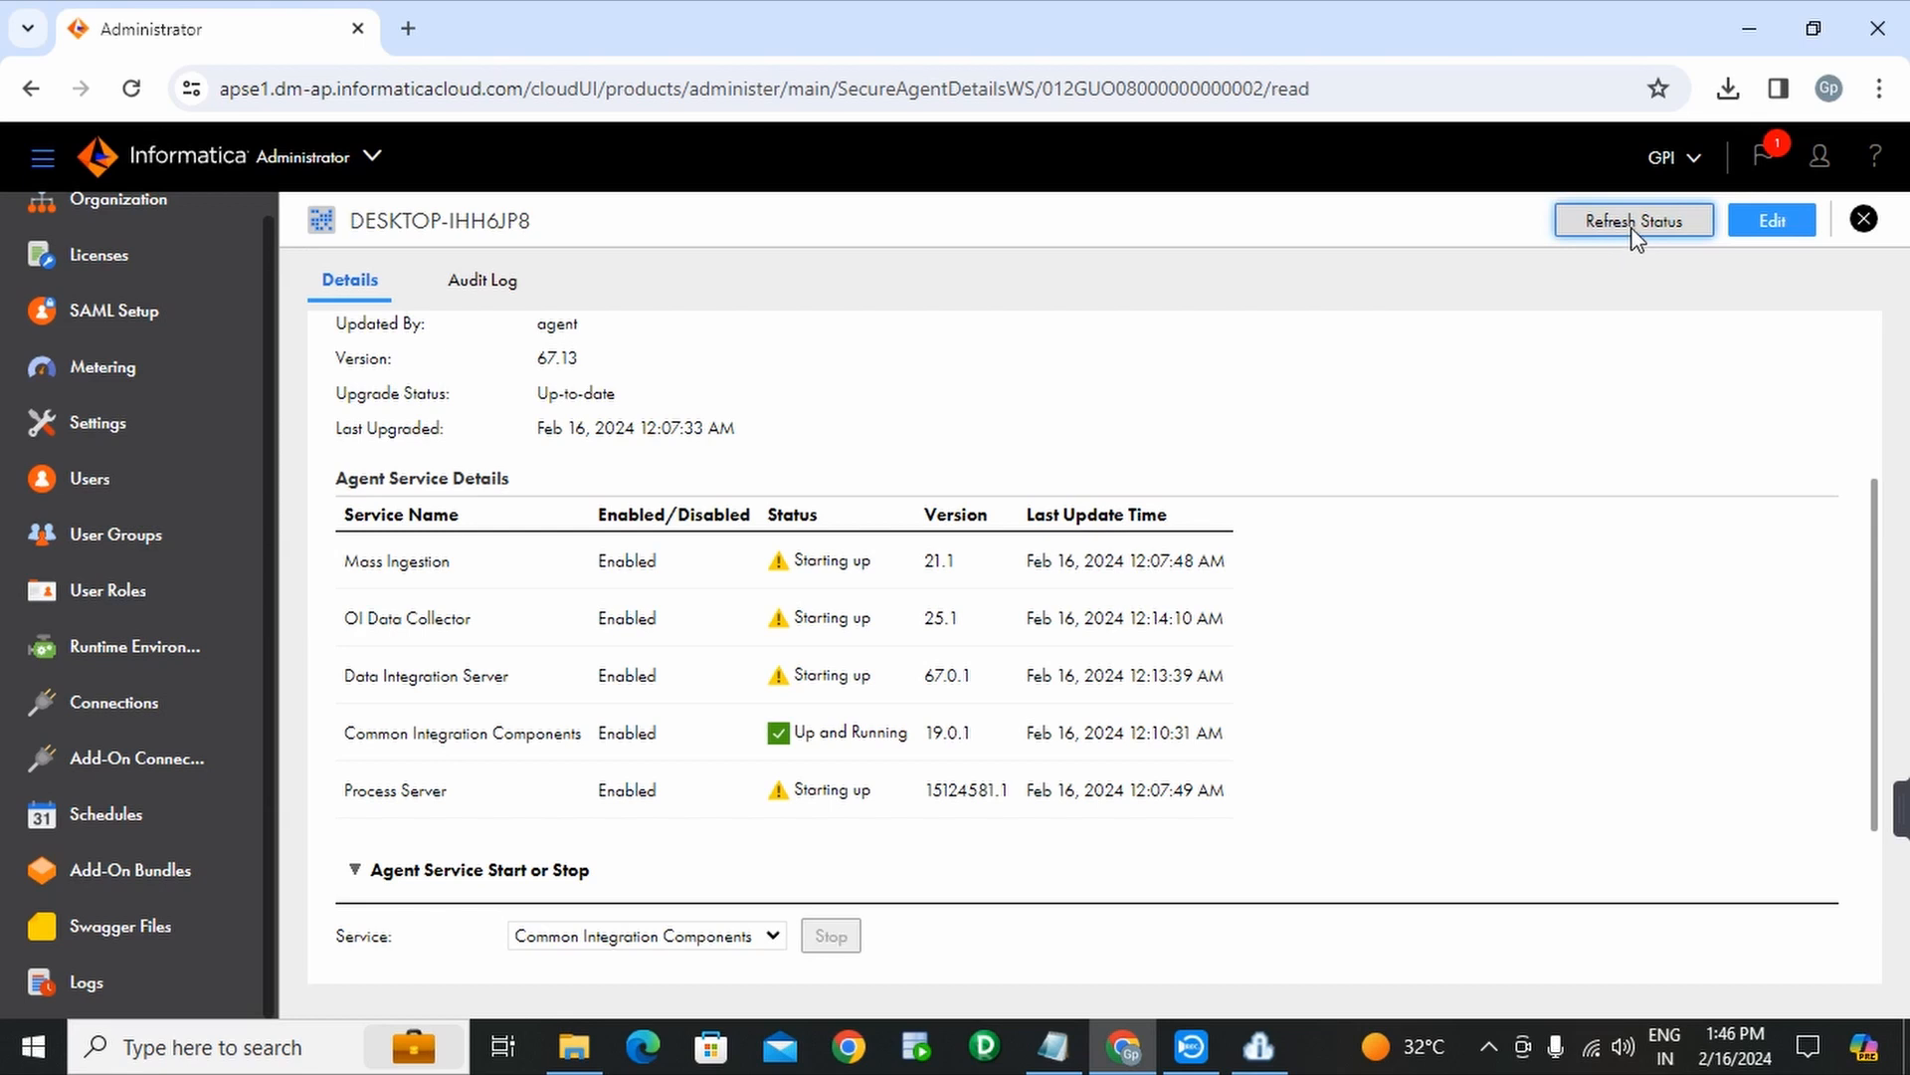
left_click(1635, 222)
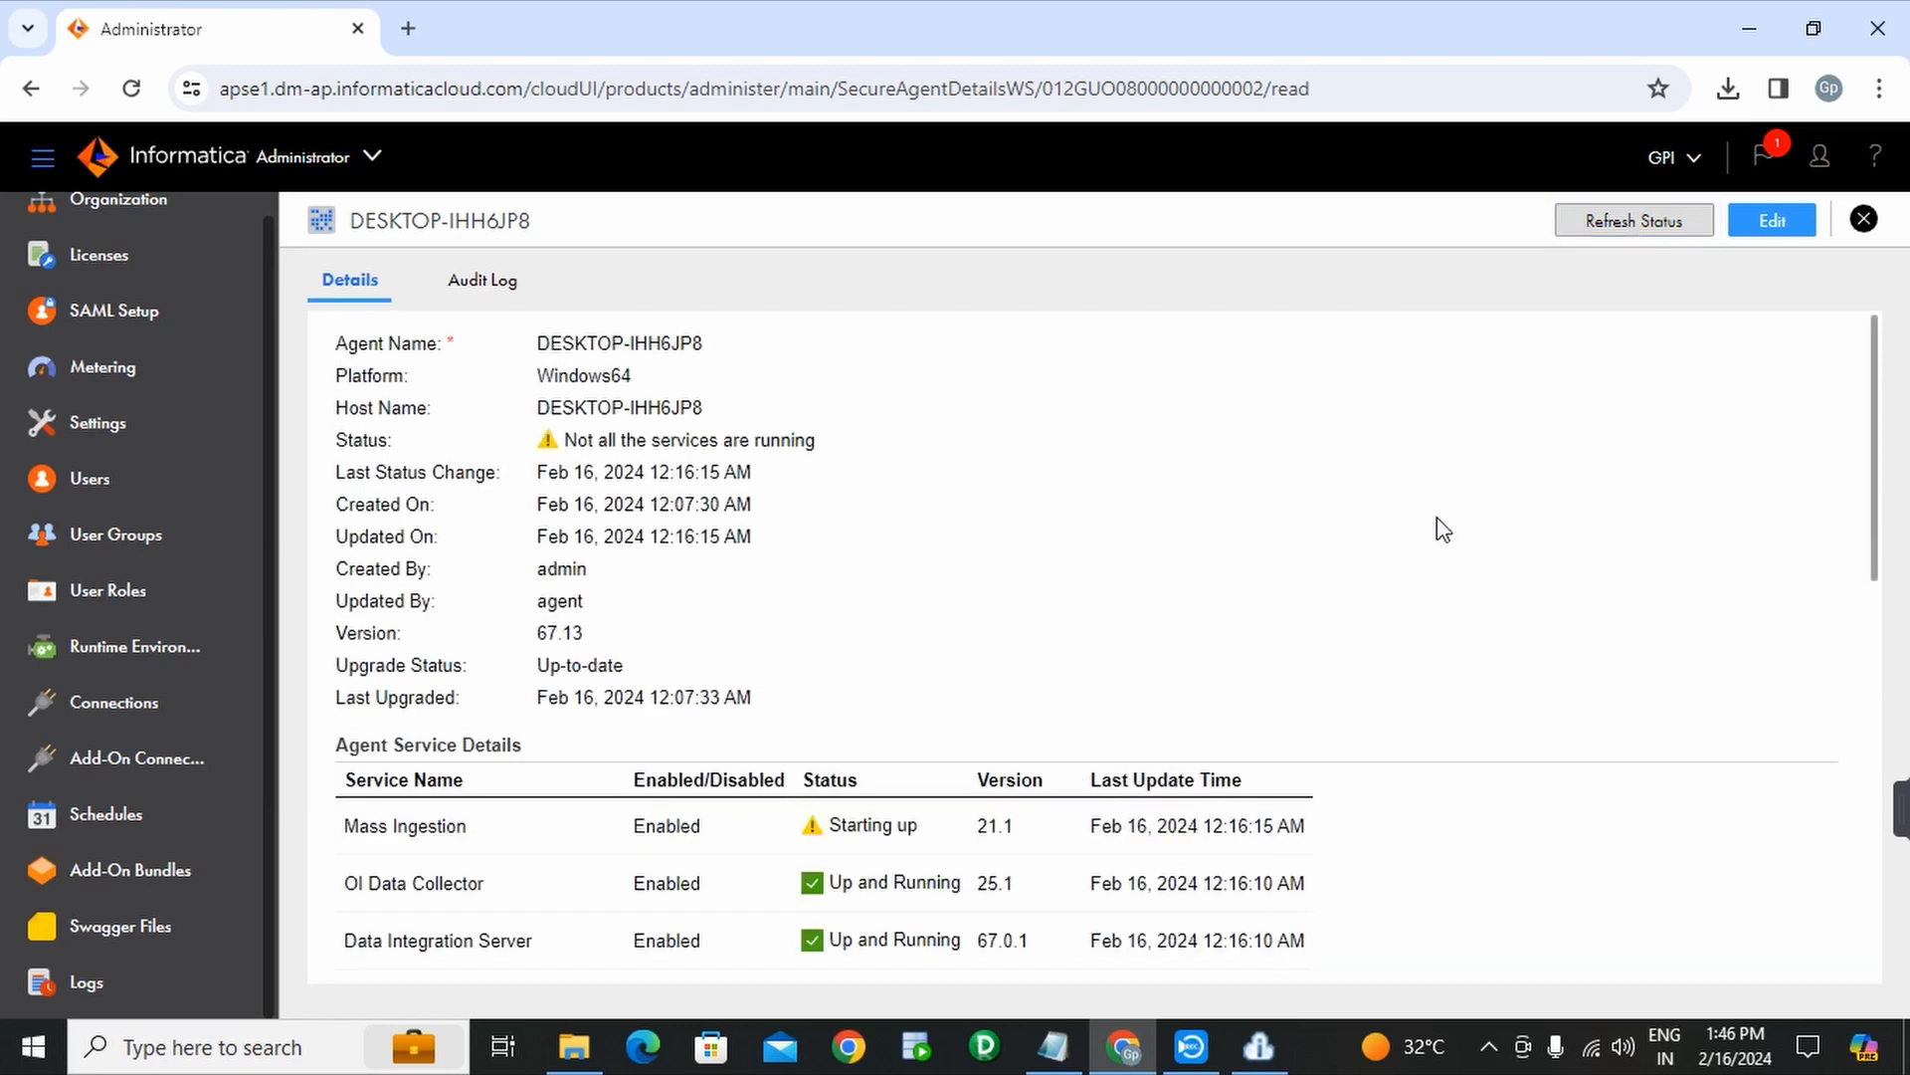
scroll(1442, 529, "down", 3)
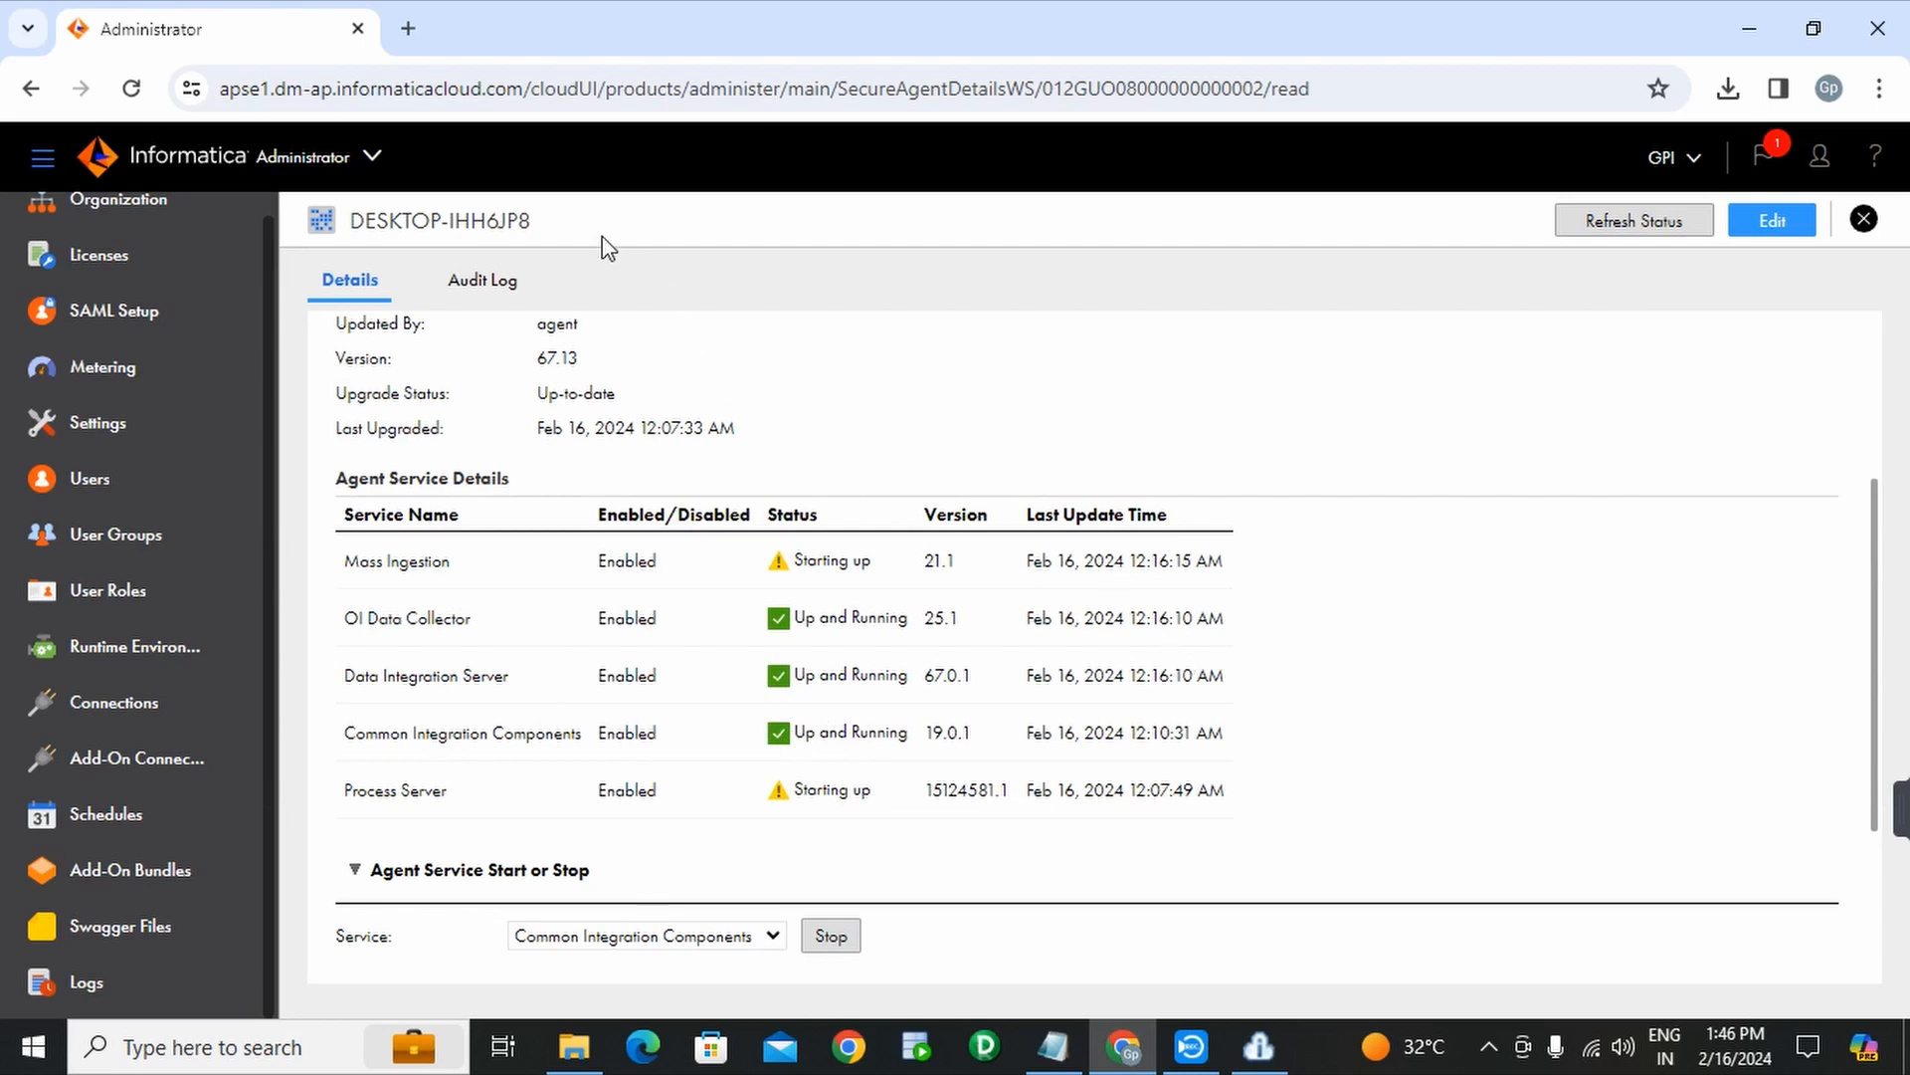
- Go to gpinstitute.in in a new Chrome tab
left_click(410, 30)
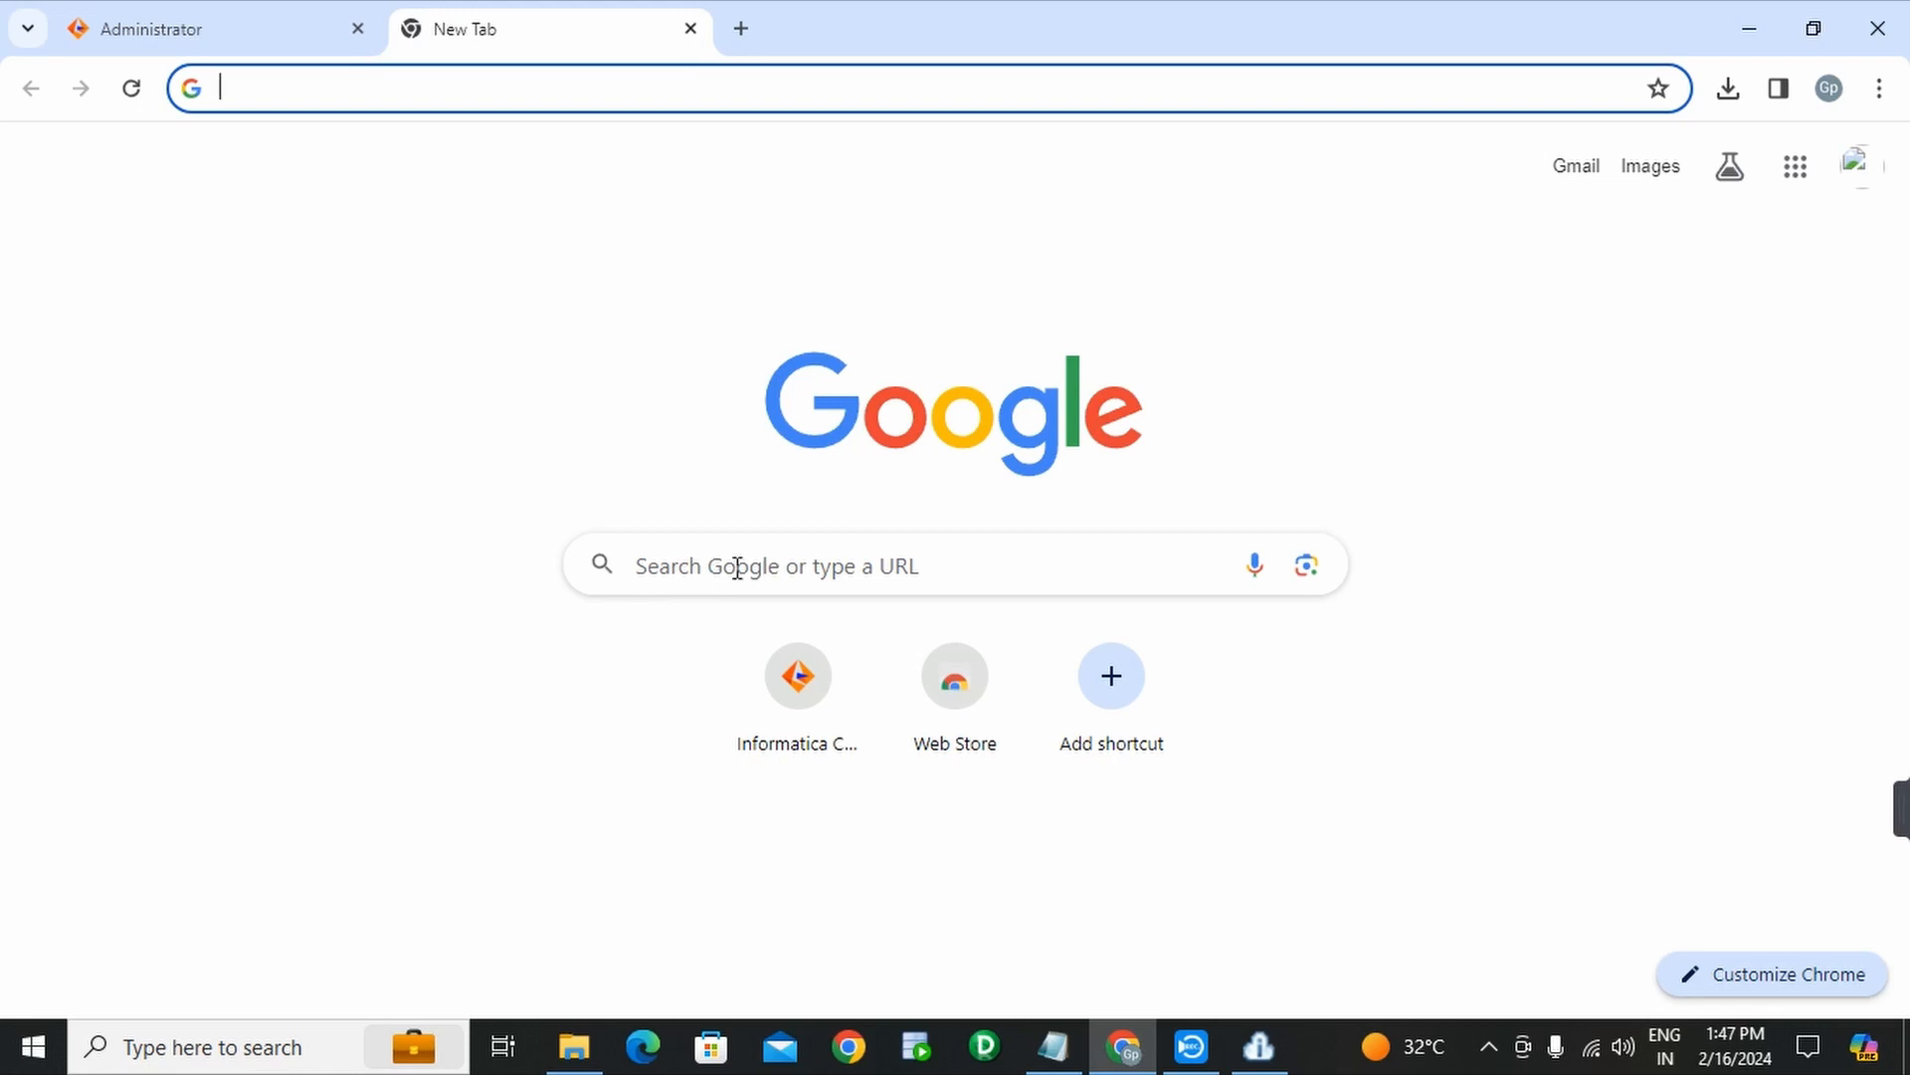
left_click(738, 568)
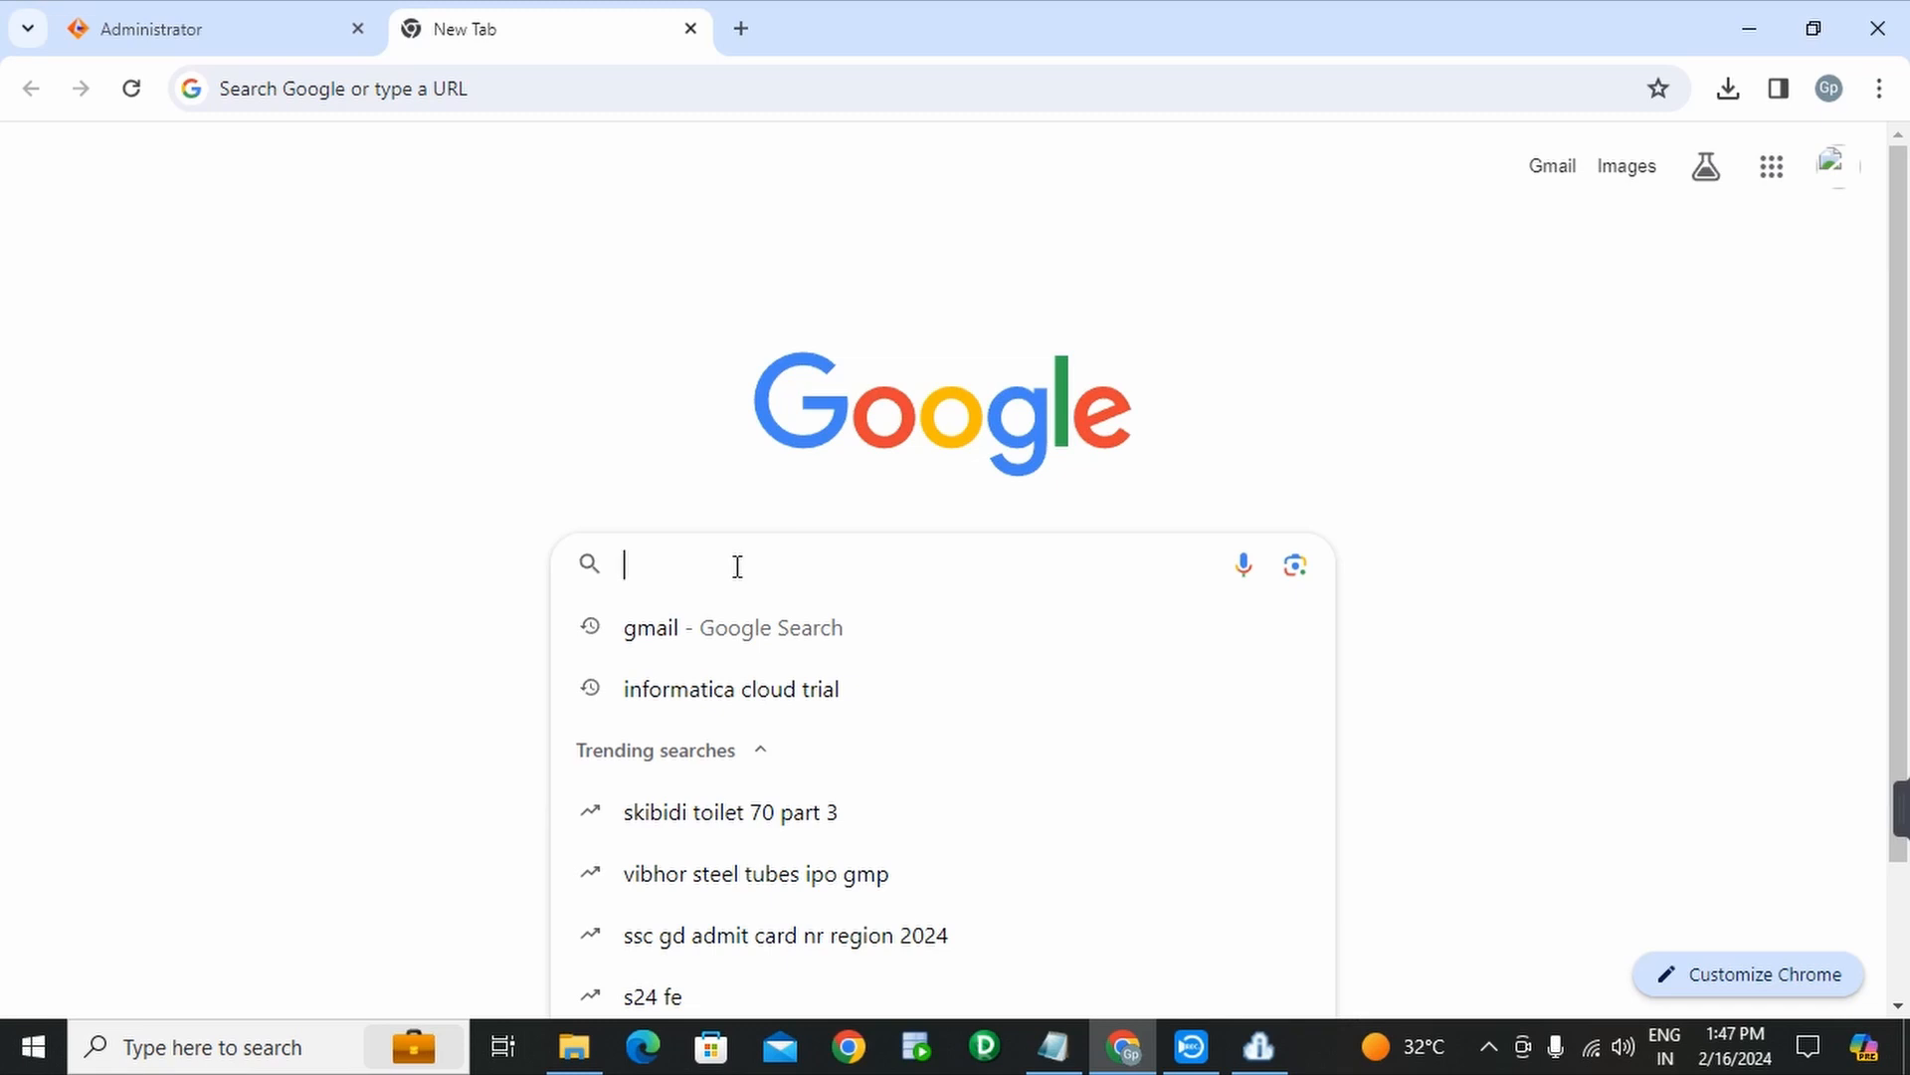
type("gpin")
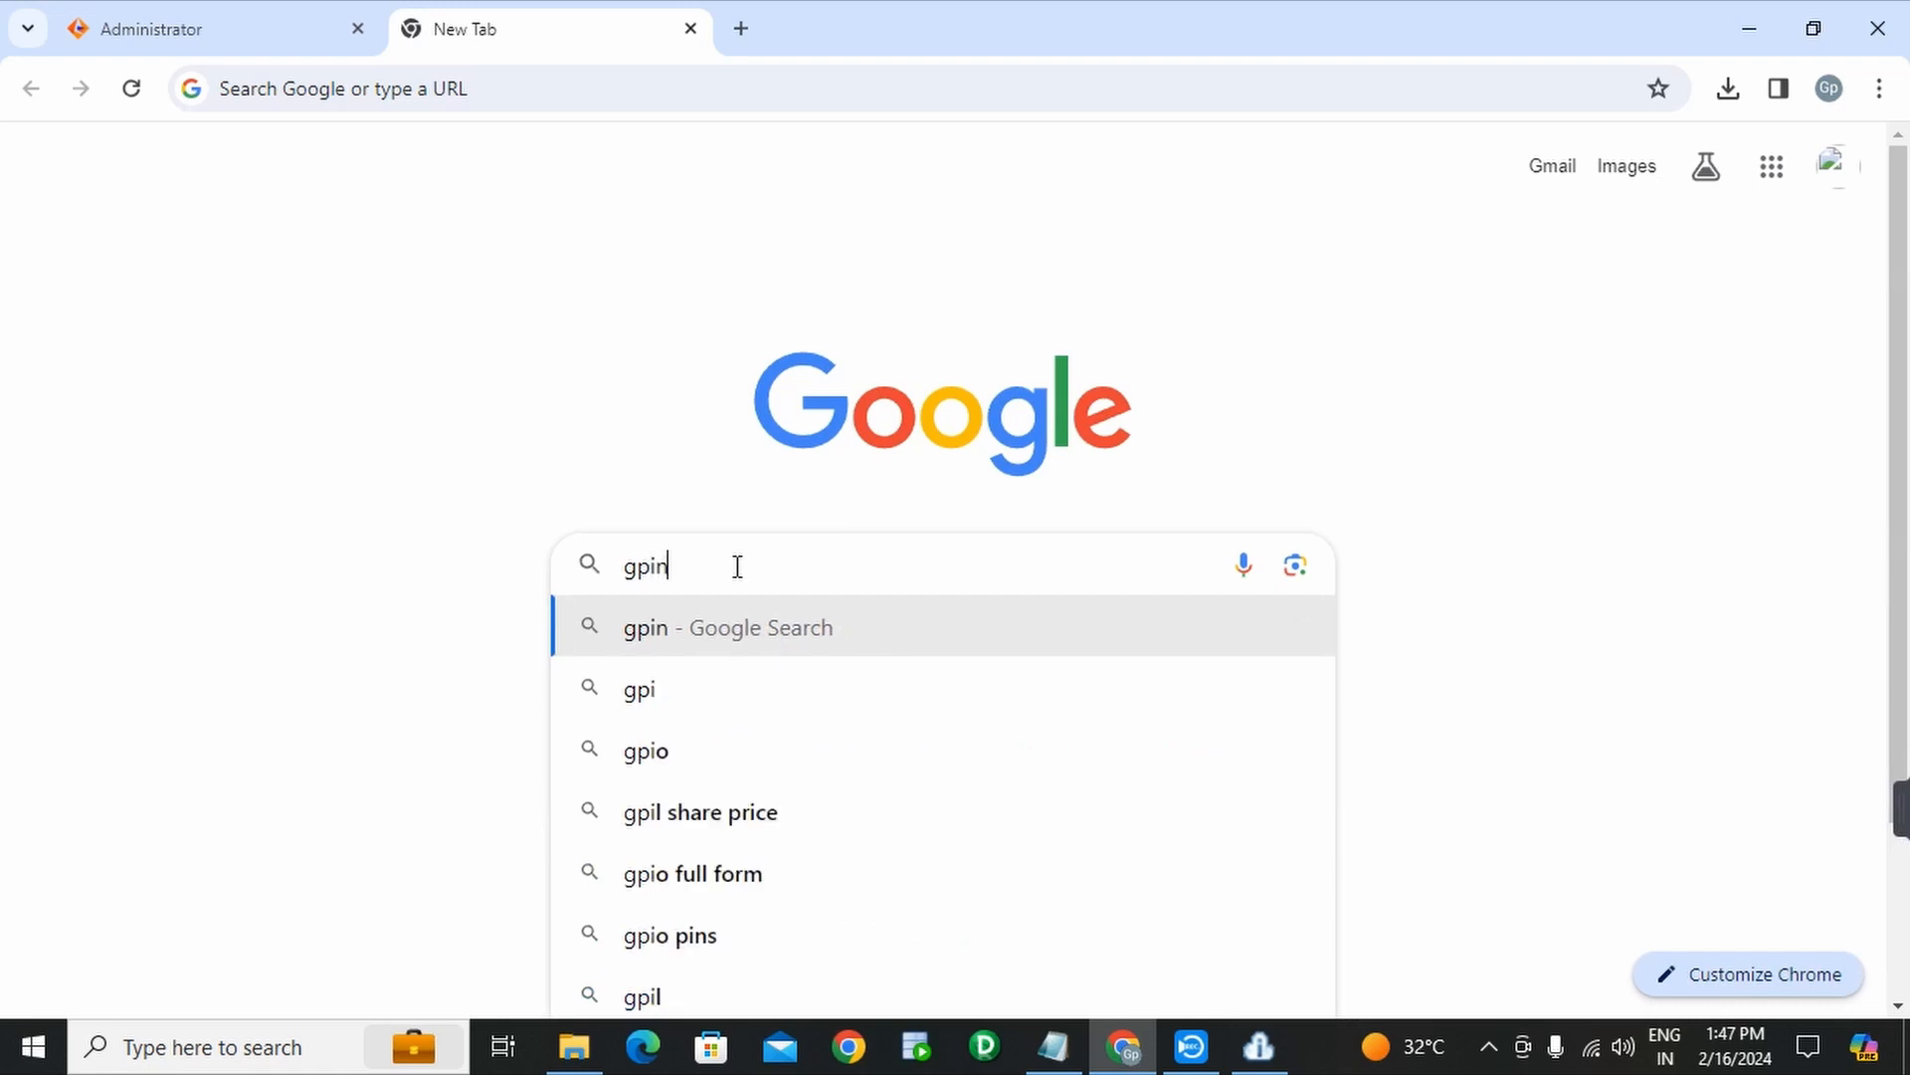
type("stitut")
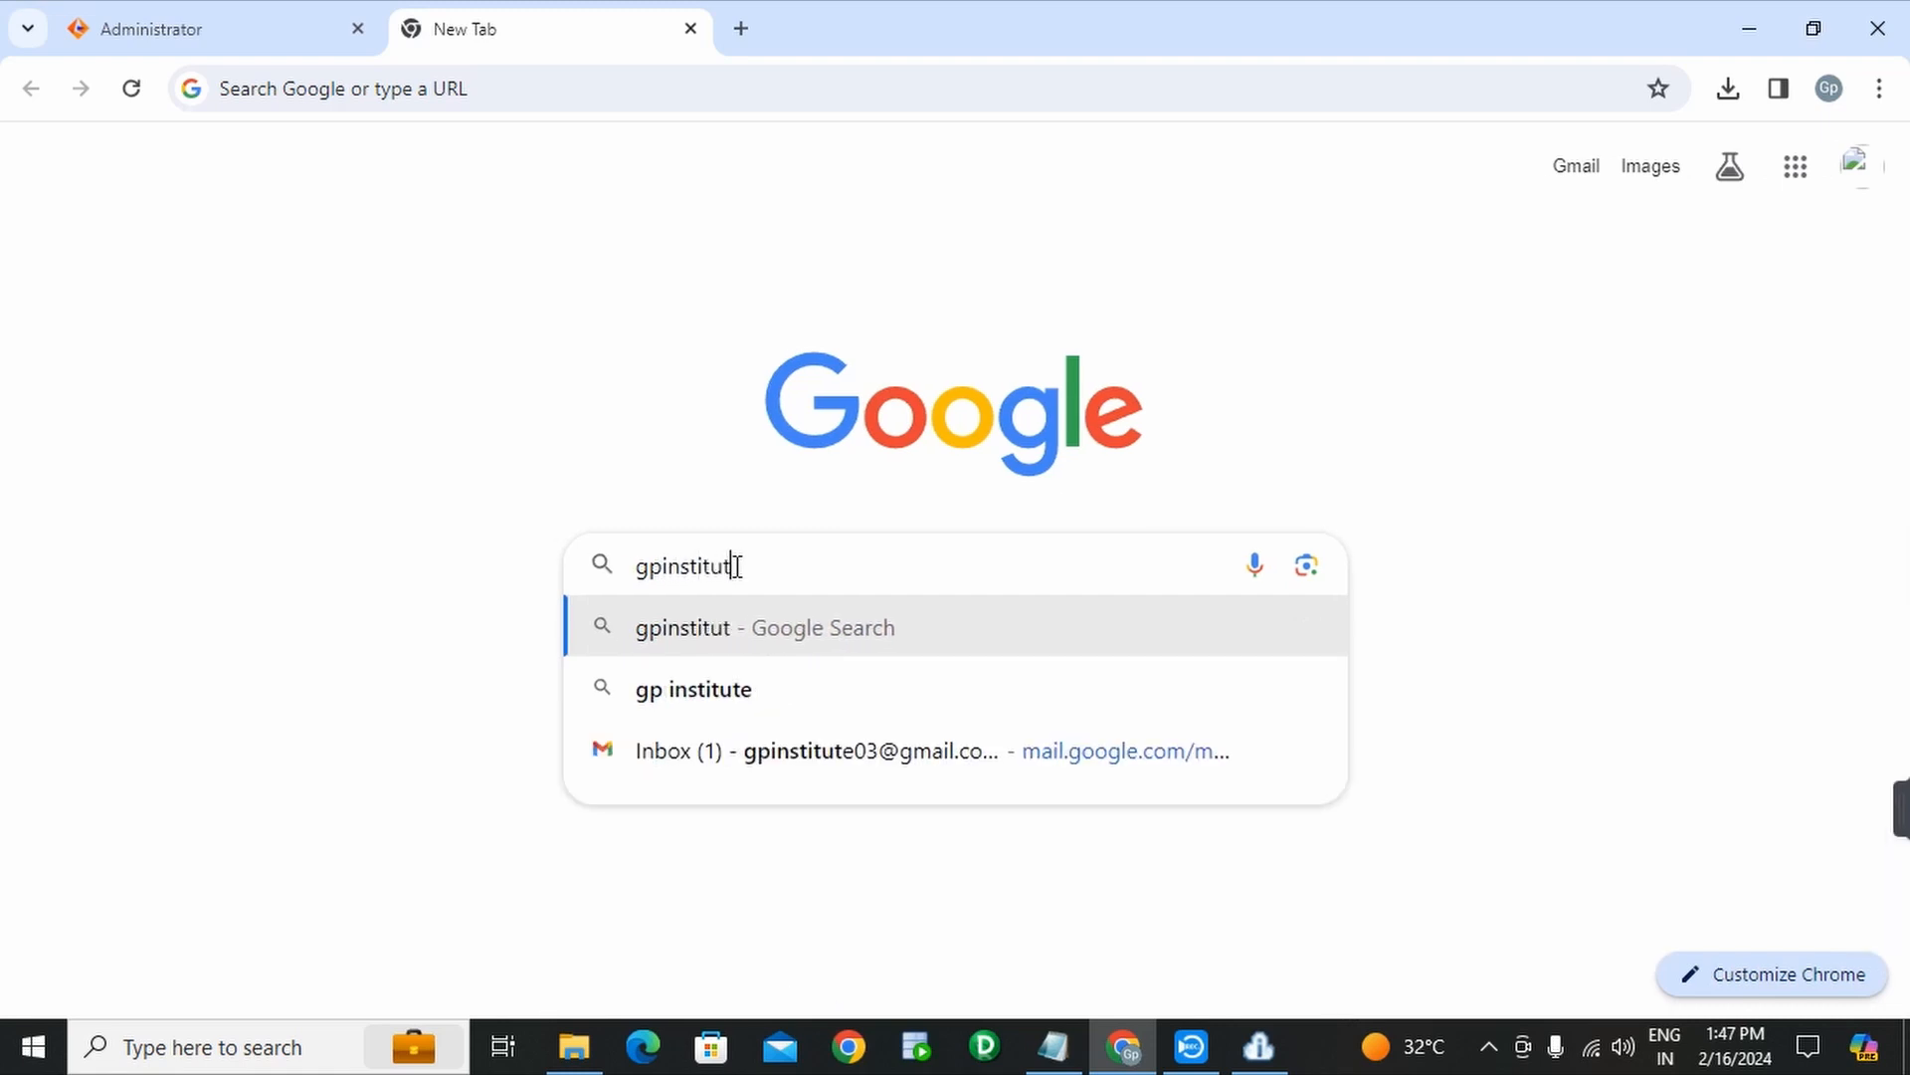
type("e.in")
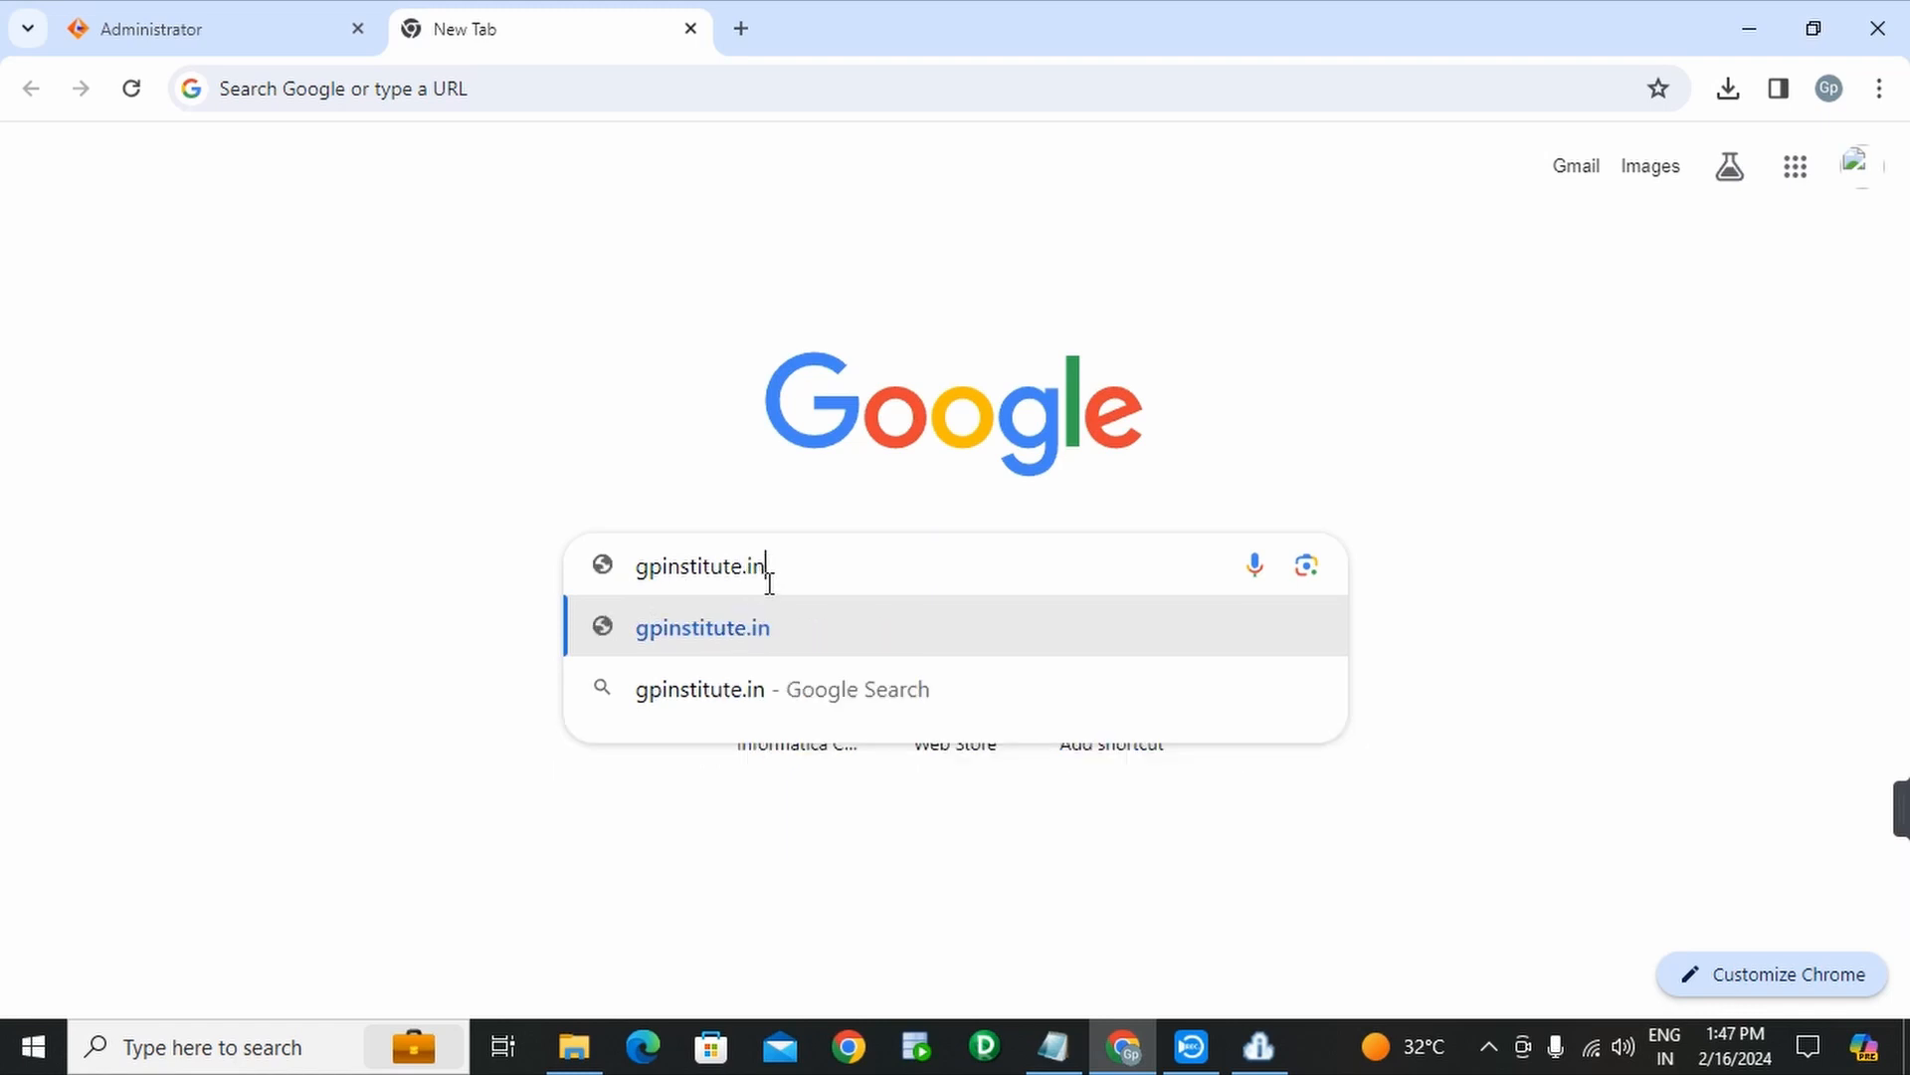
key("Return")
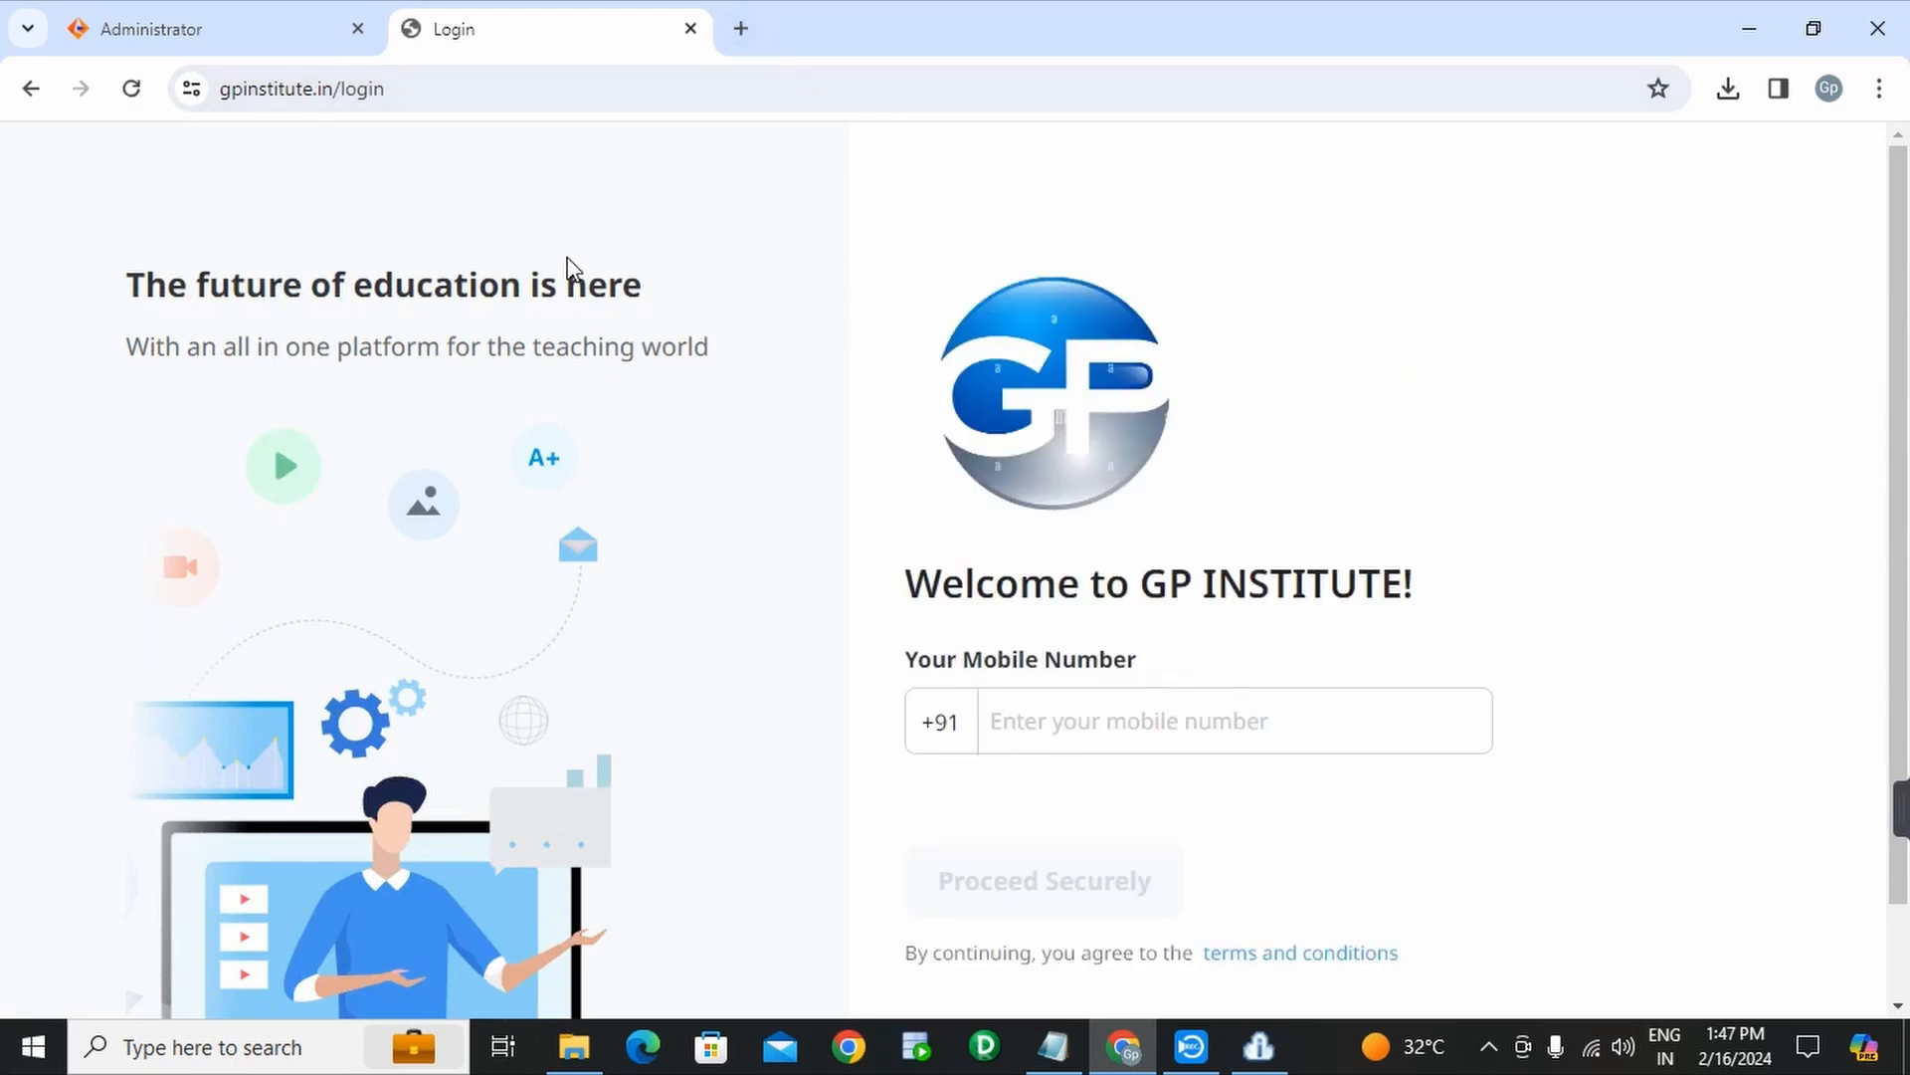
- Search Google for 'gpinstitute' in another tab and decline the location request
left_click(753, 38)
left_click(845, 549)
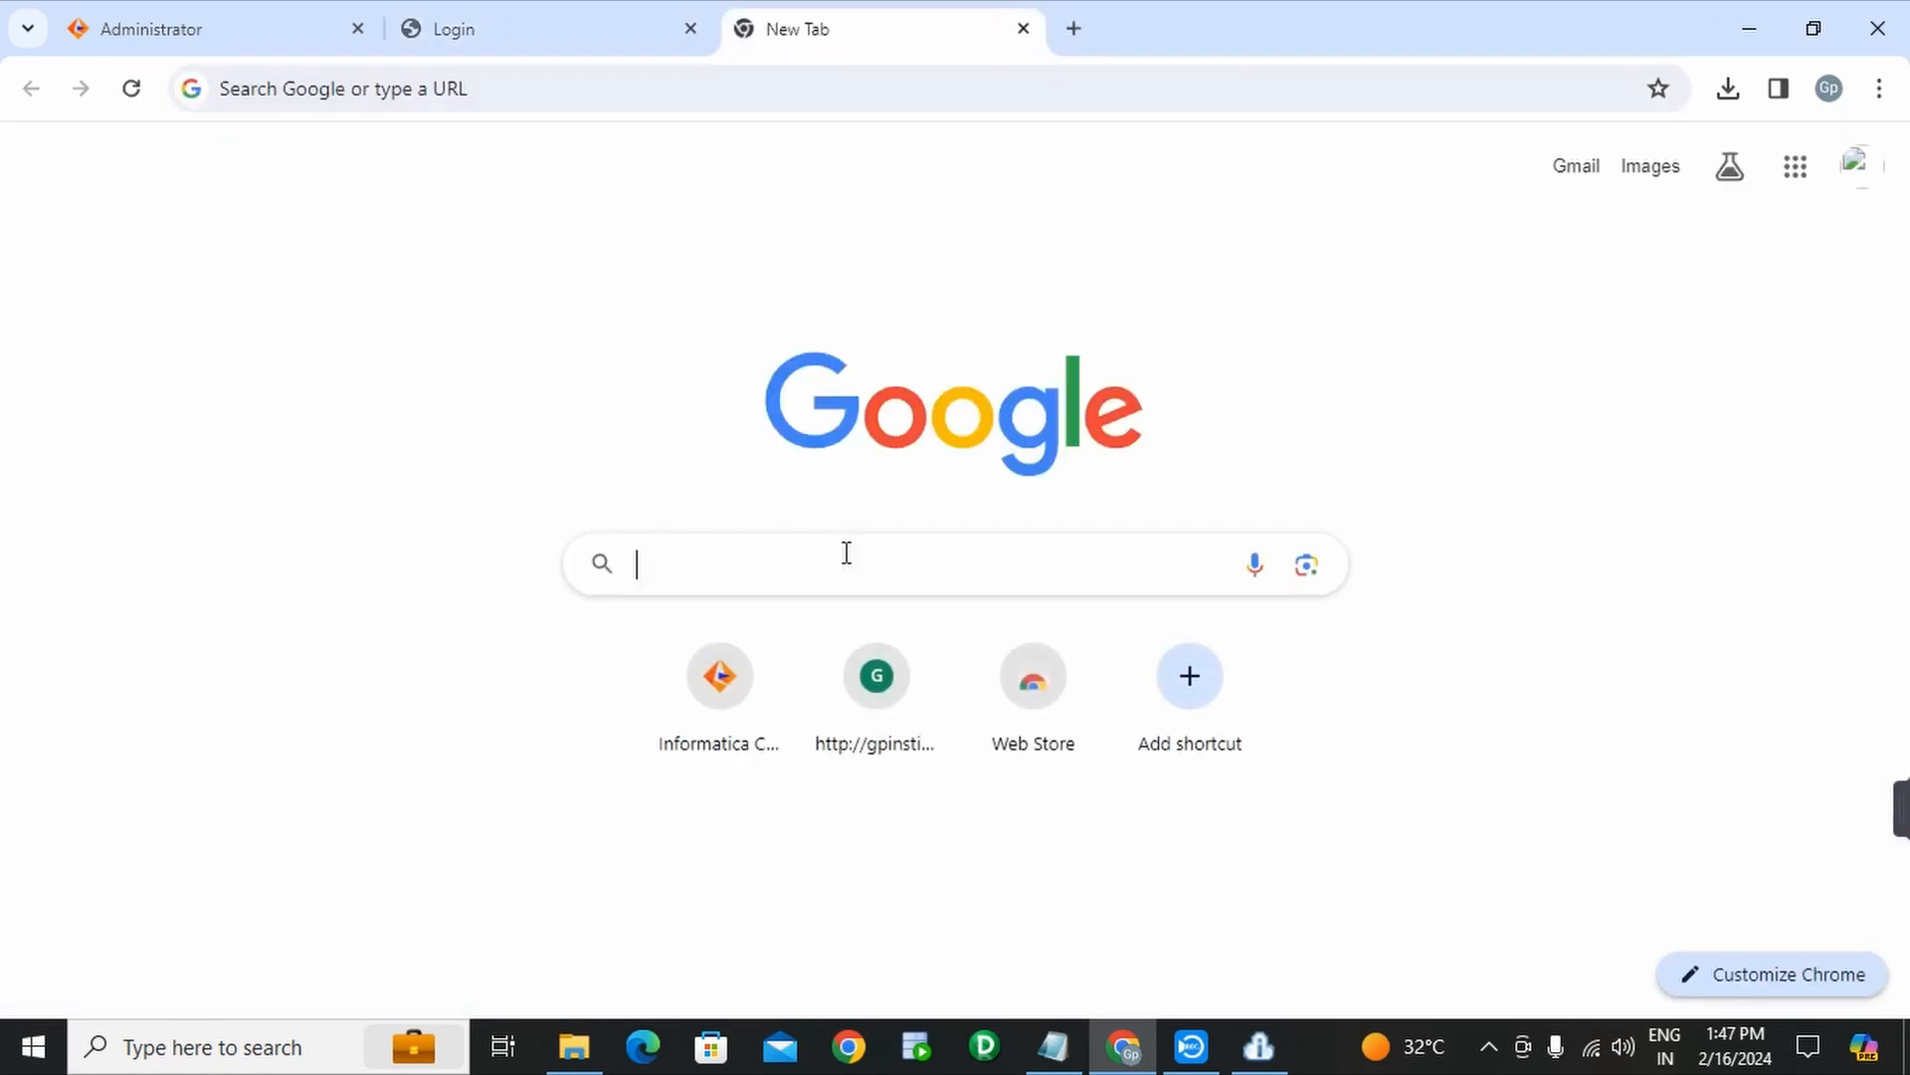
type("gpins")
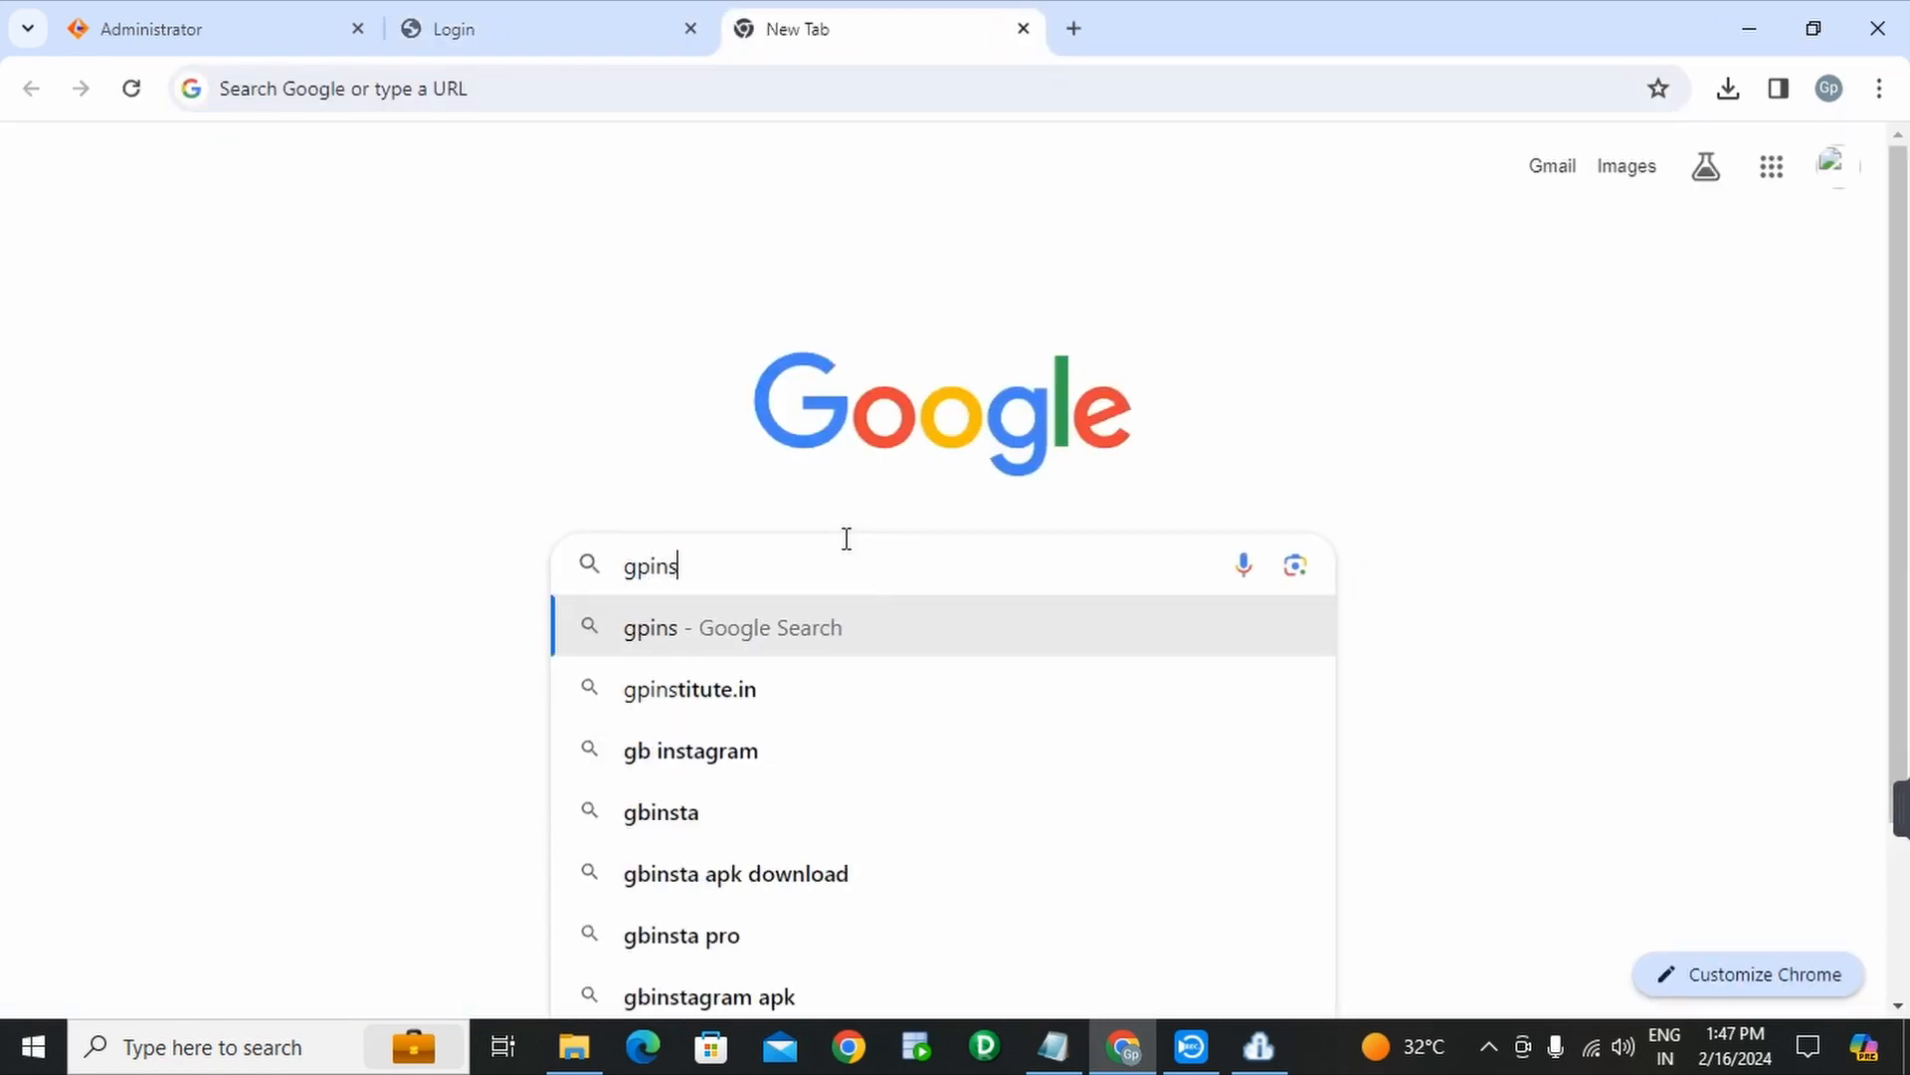
type("titute")
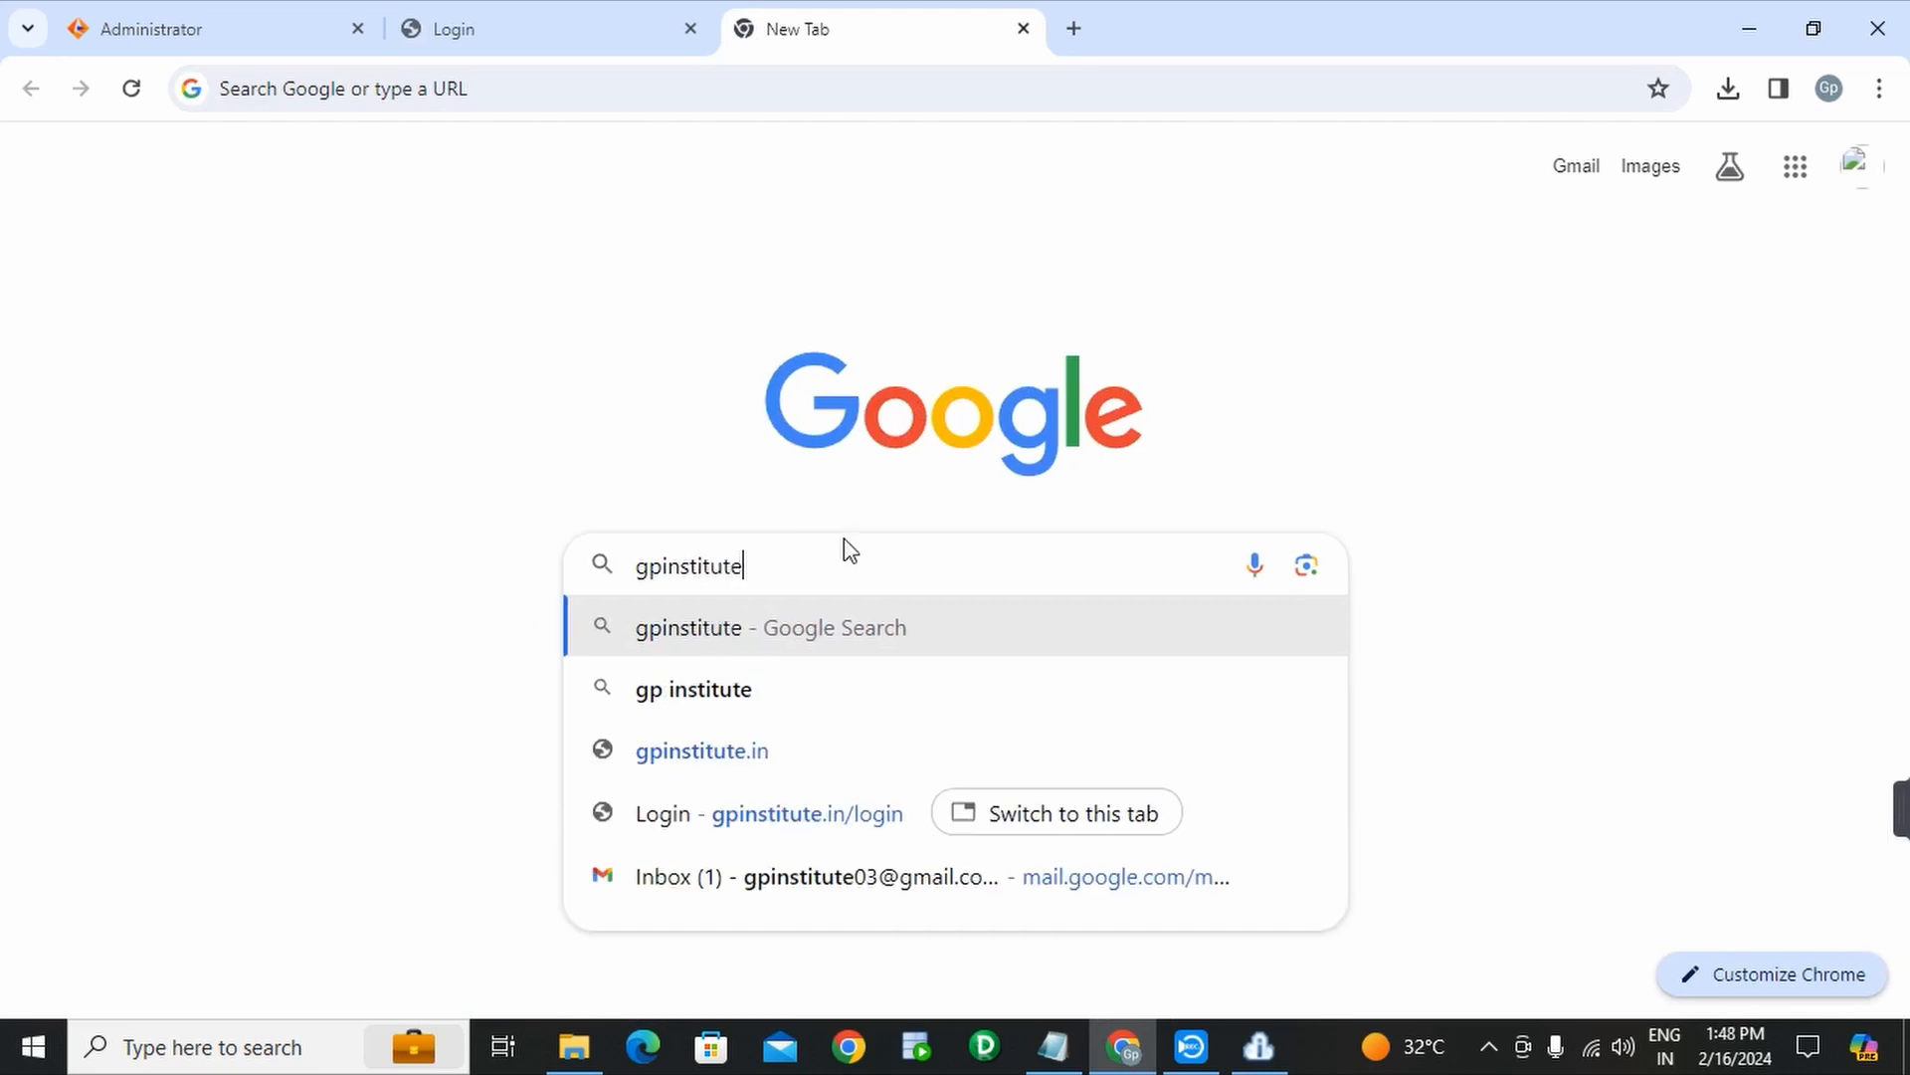
left_click(839, 609)
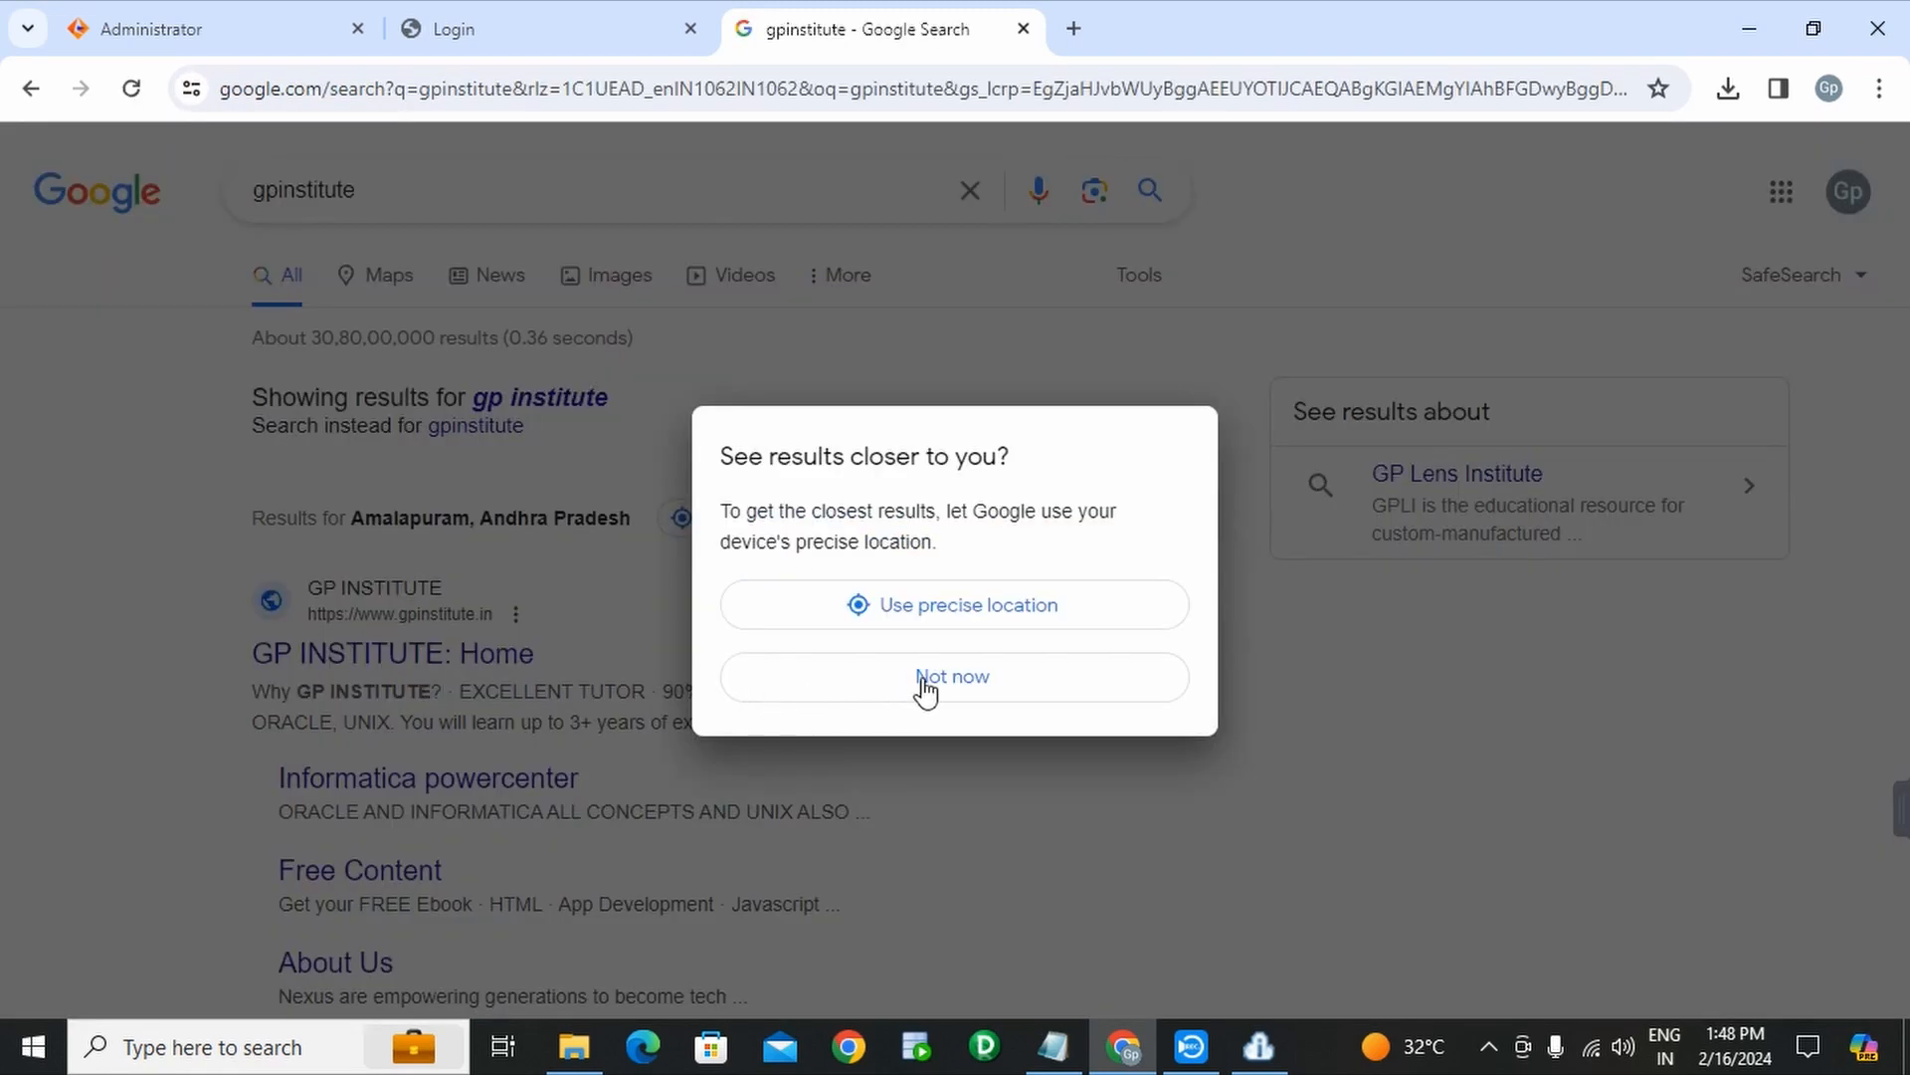
left_click(925, 681)
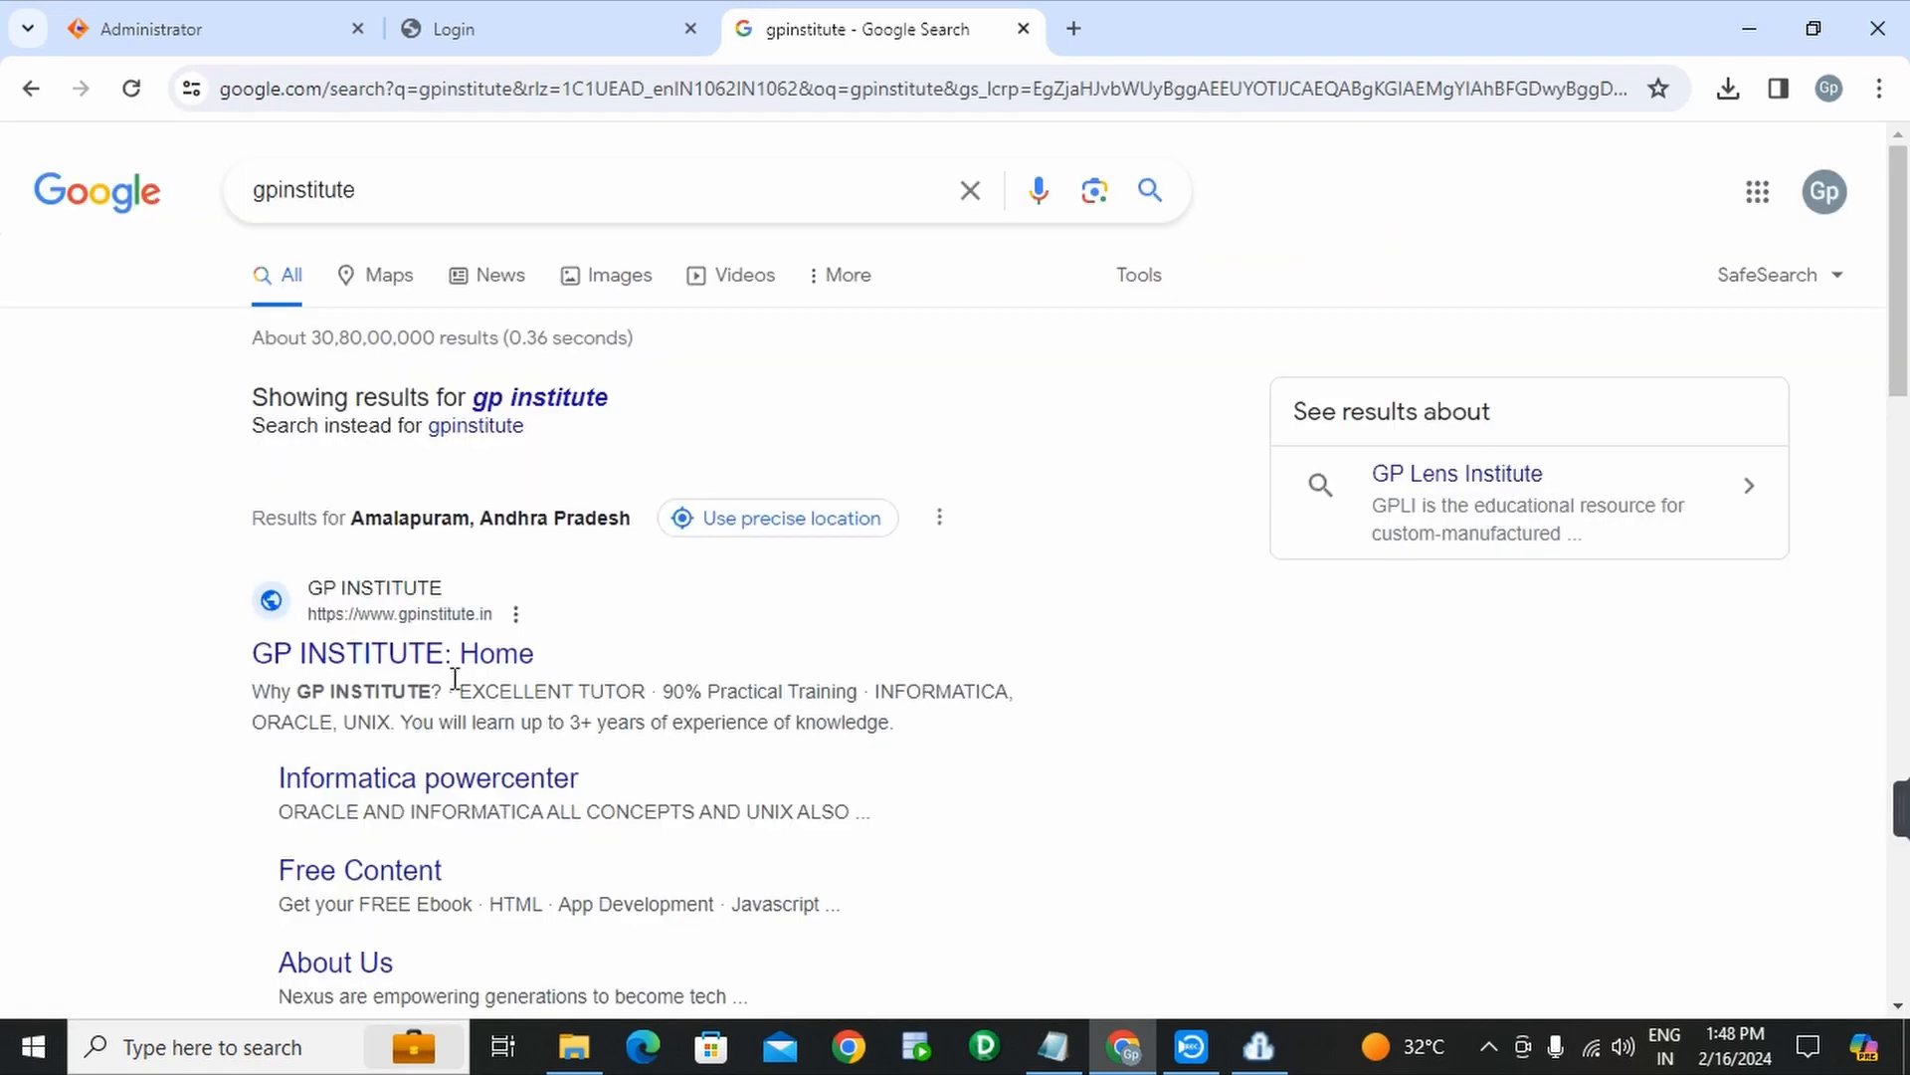
- Open the GP INSTITUTE: Home result, go to its Classplus login, and select the org code
left_click(403, 658)
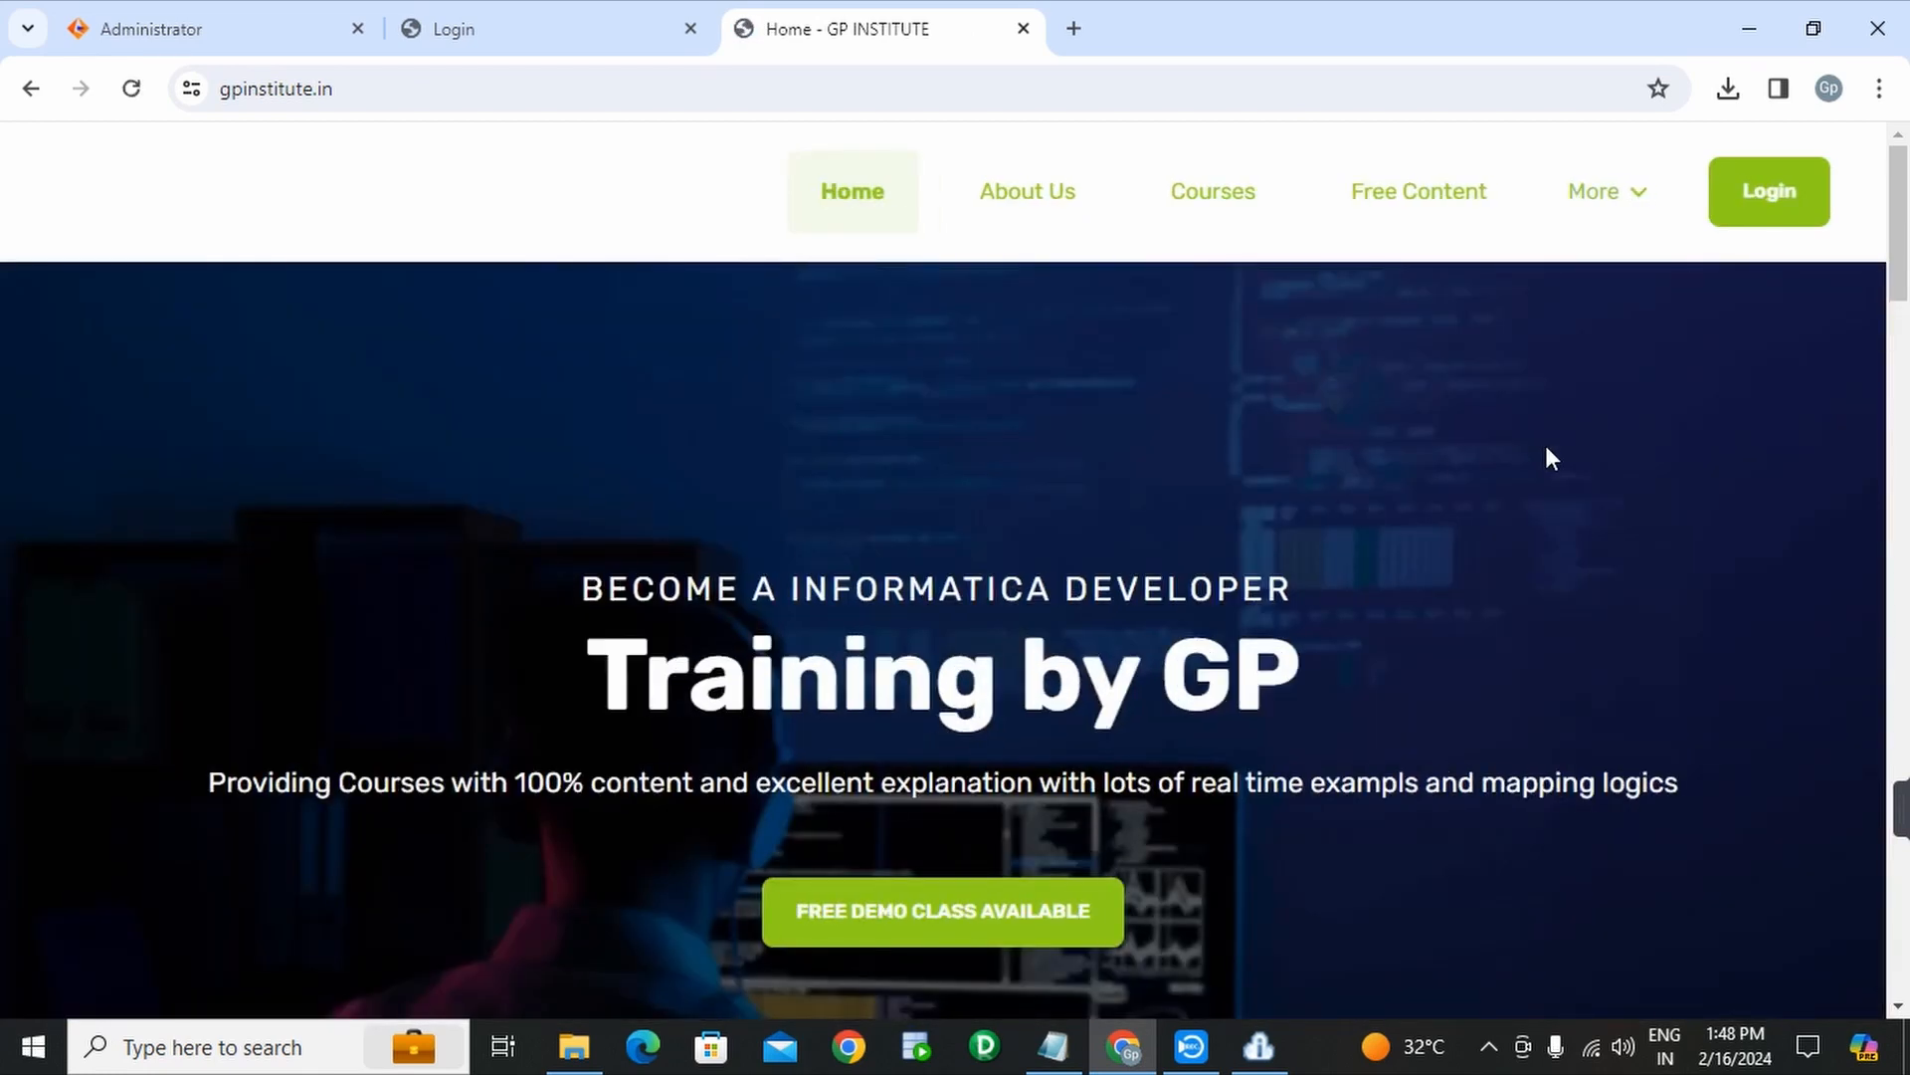
scroll(1754, 255, "down", 2)
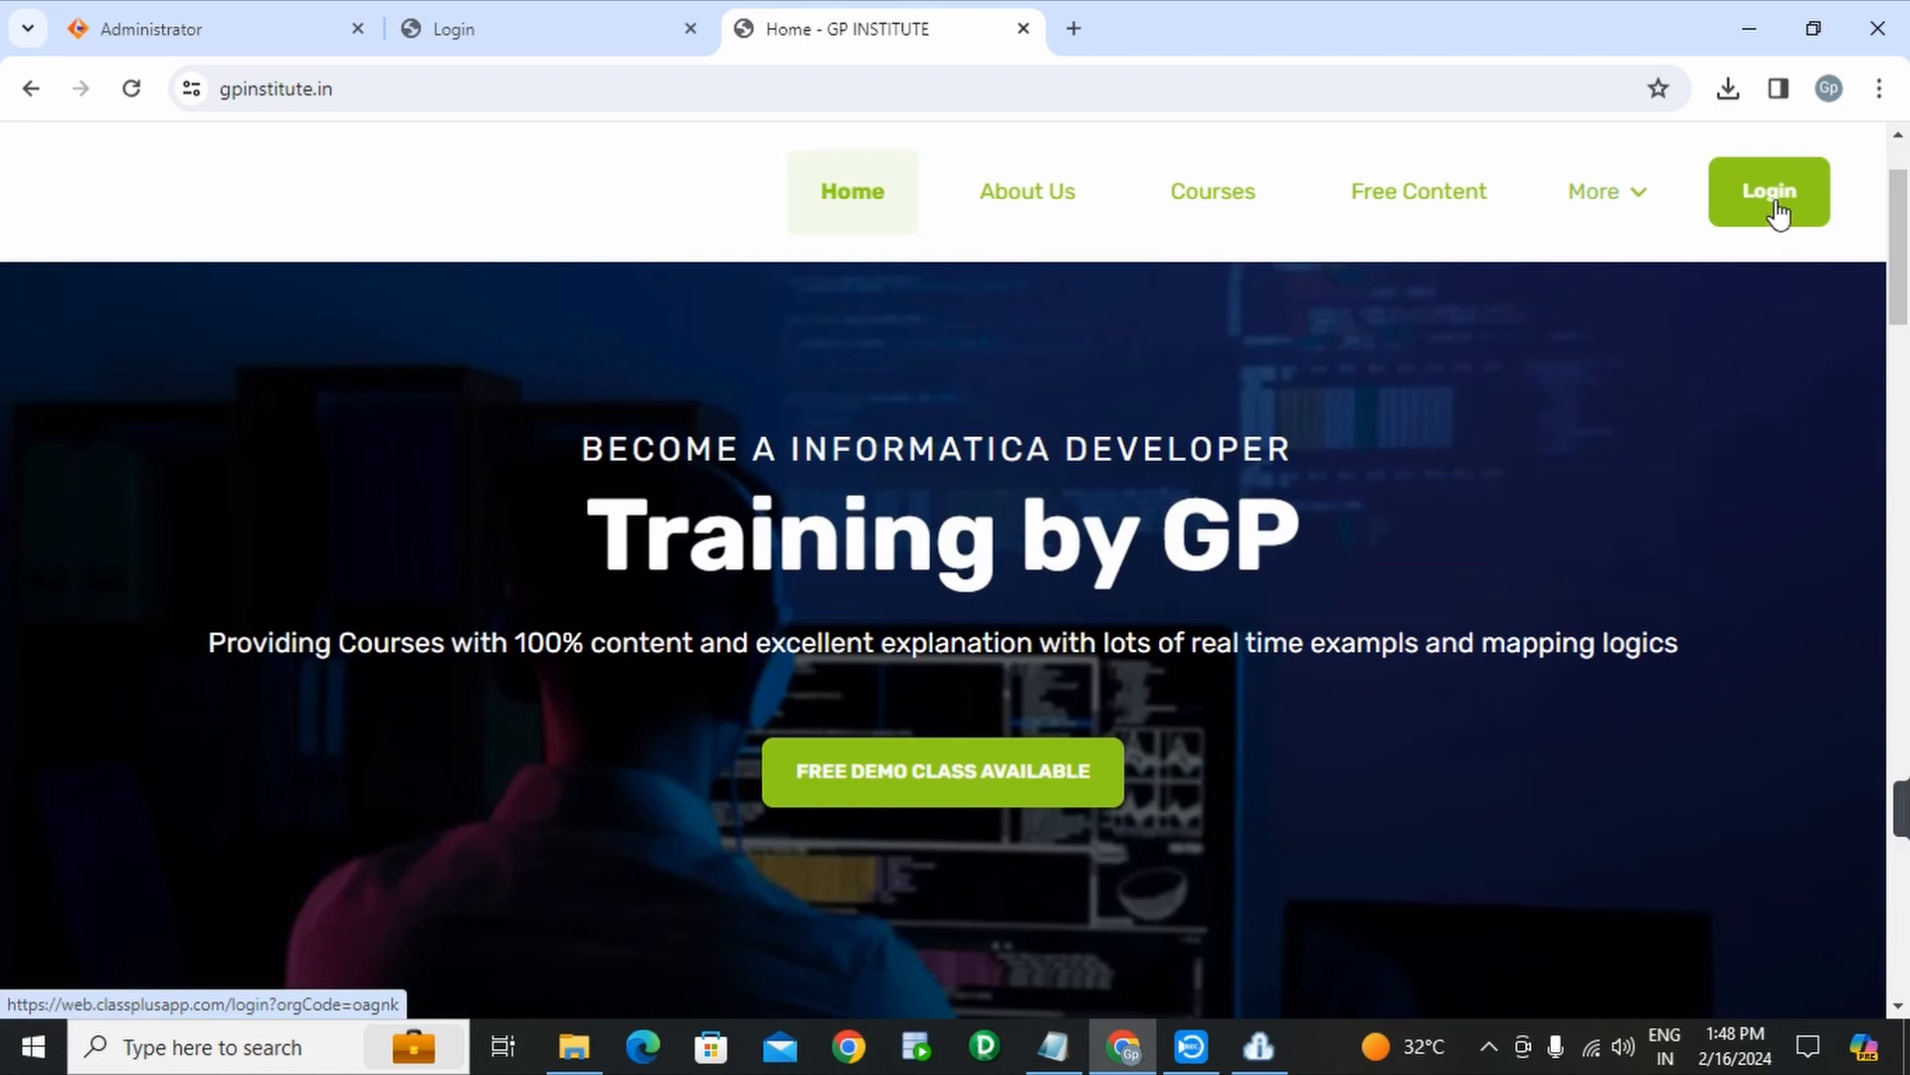
left_click(1777, 211)
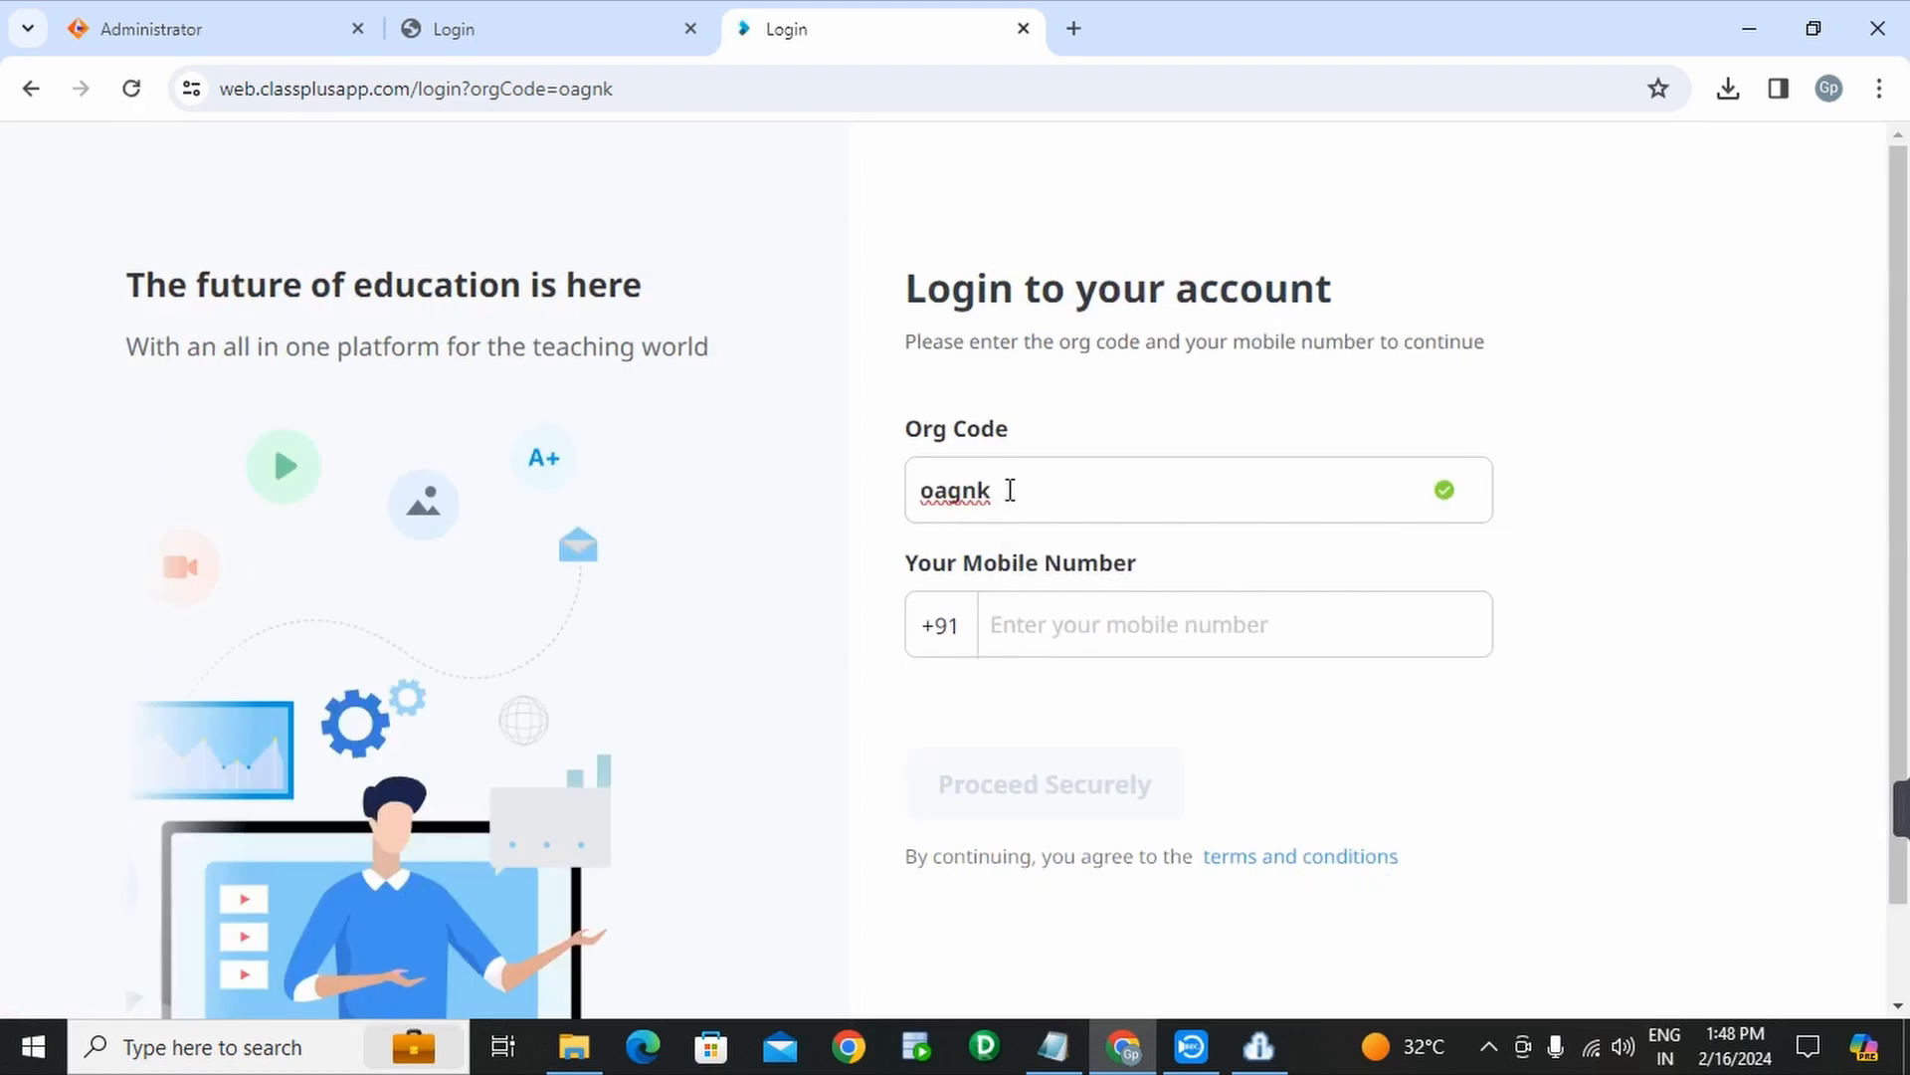
left_click_drag(993, 490, 920, 490)
- Register with the mobile number, name and e-mail, keeping parent sign-in switched off
left_click(1089, 633)
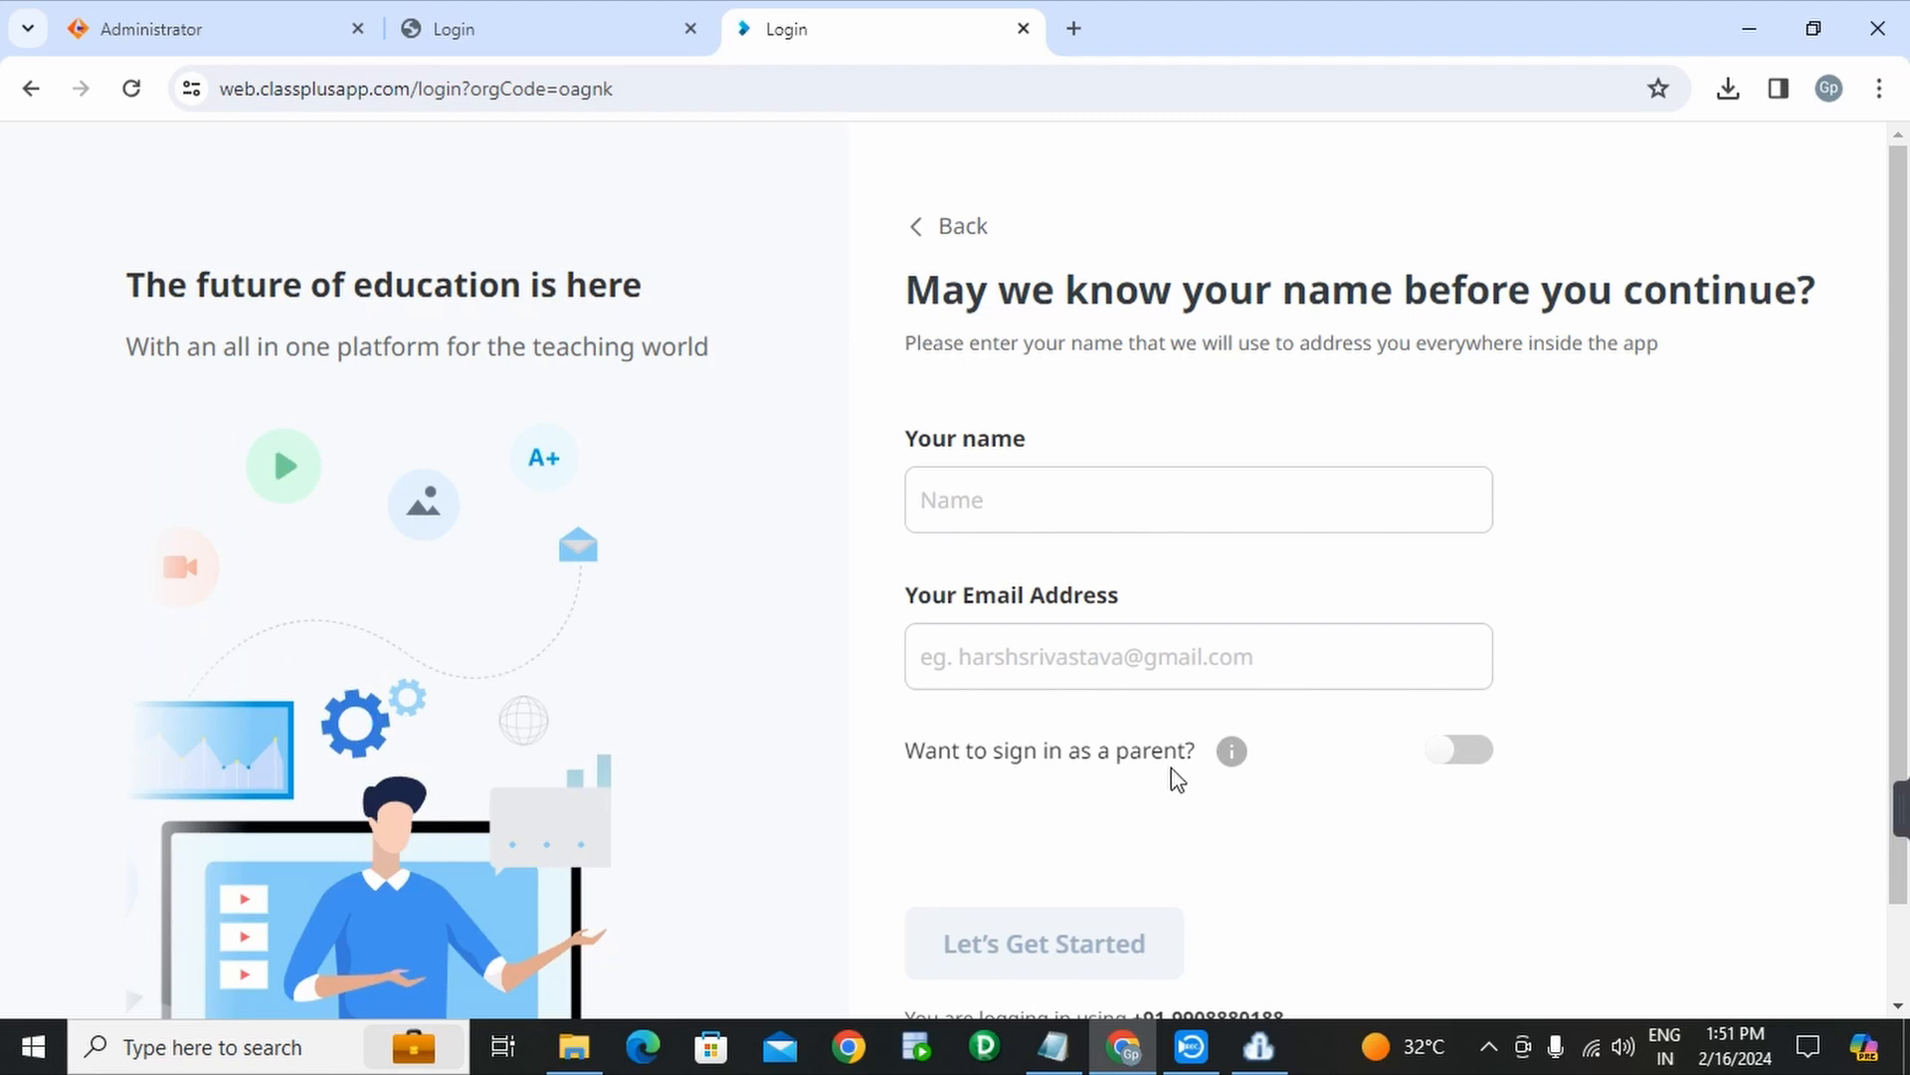
left_click(1459, 754)
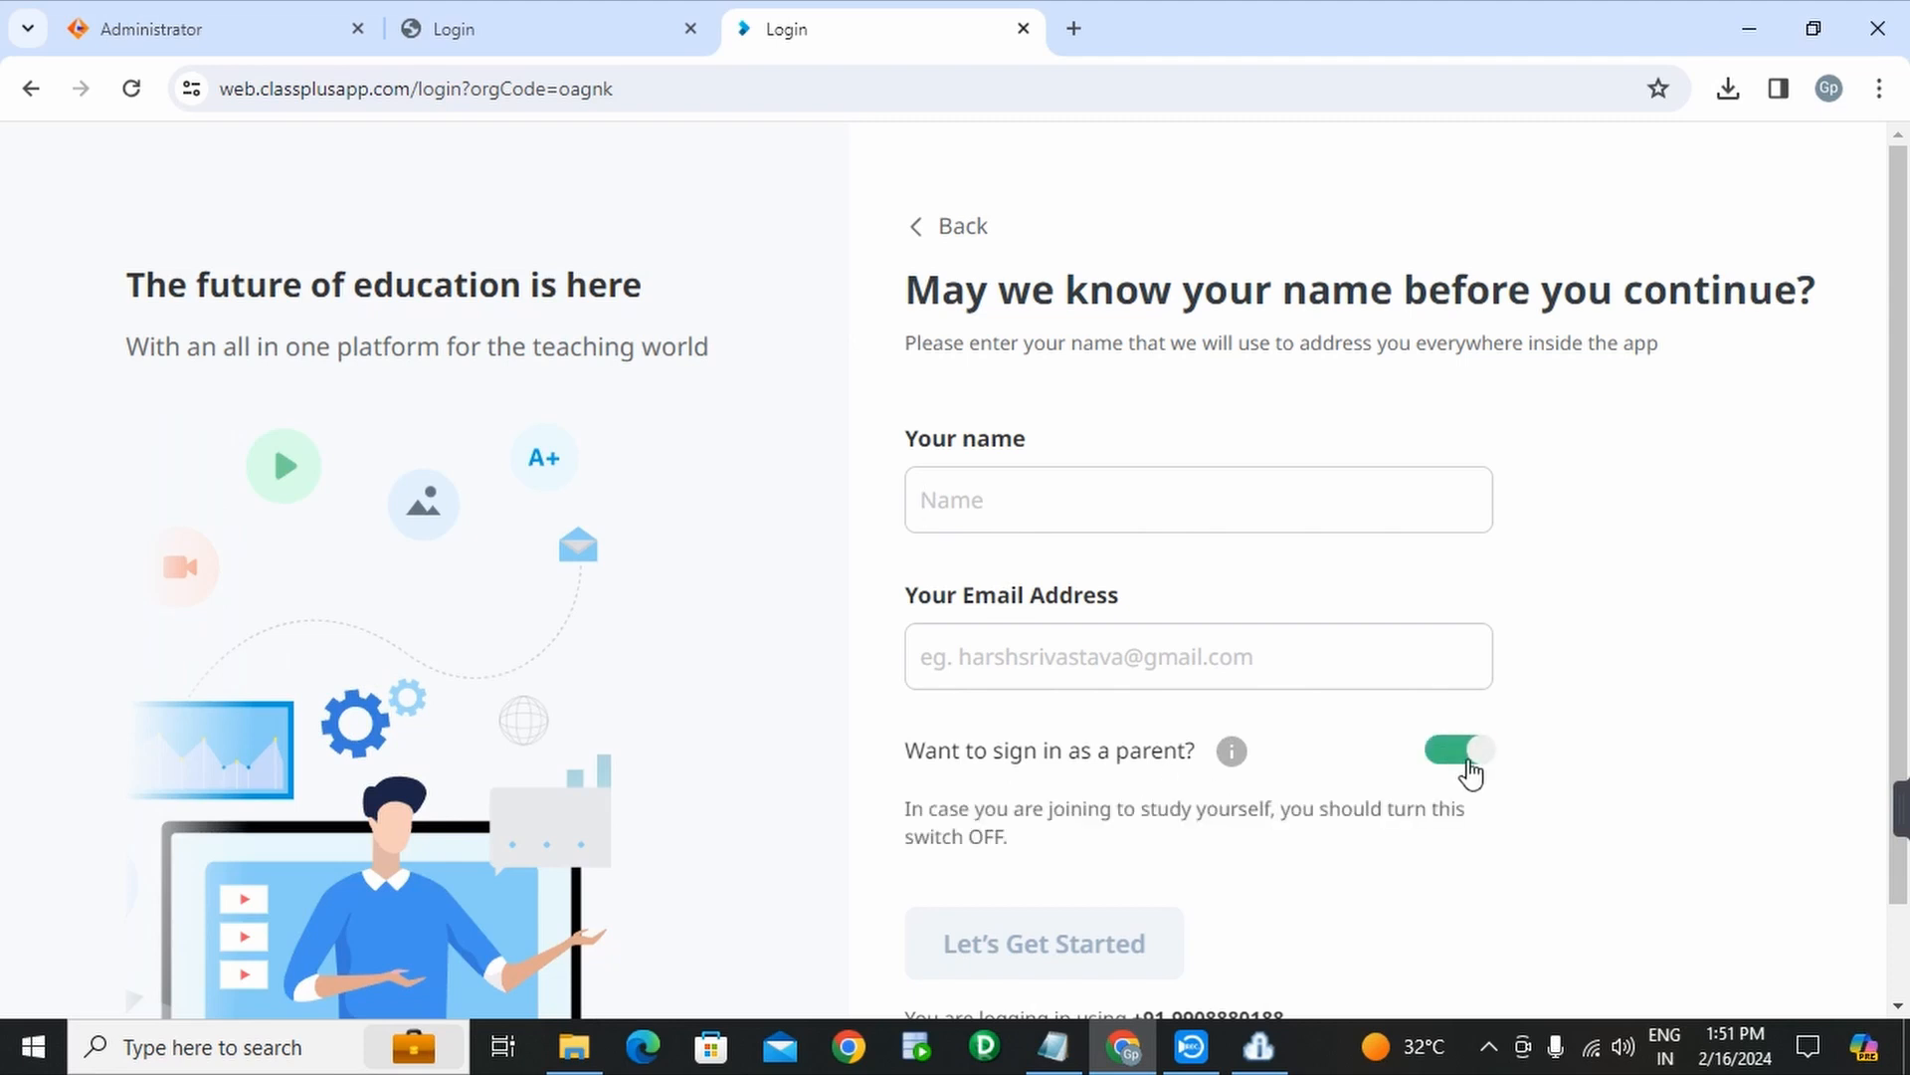
left_click(1480, 760)
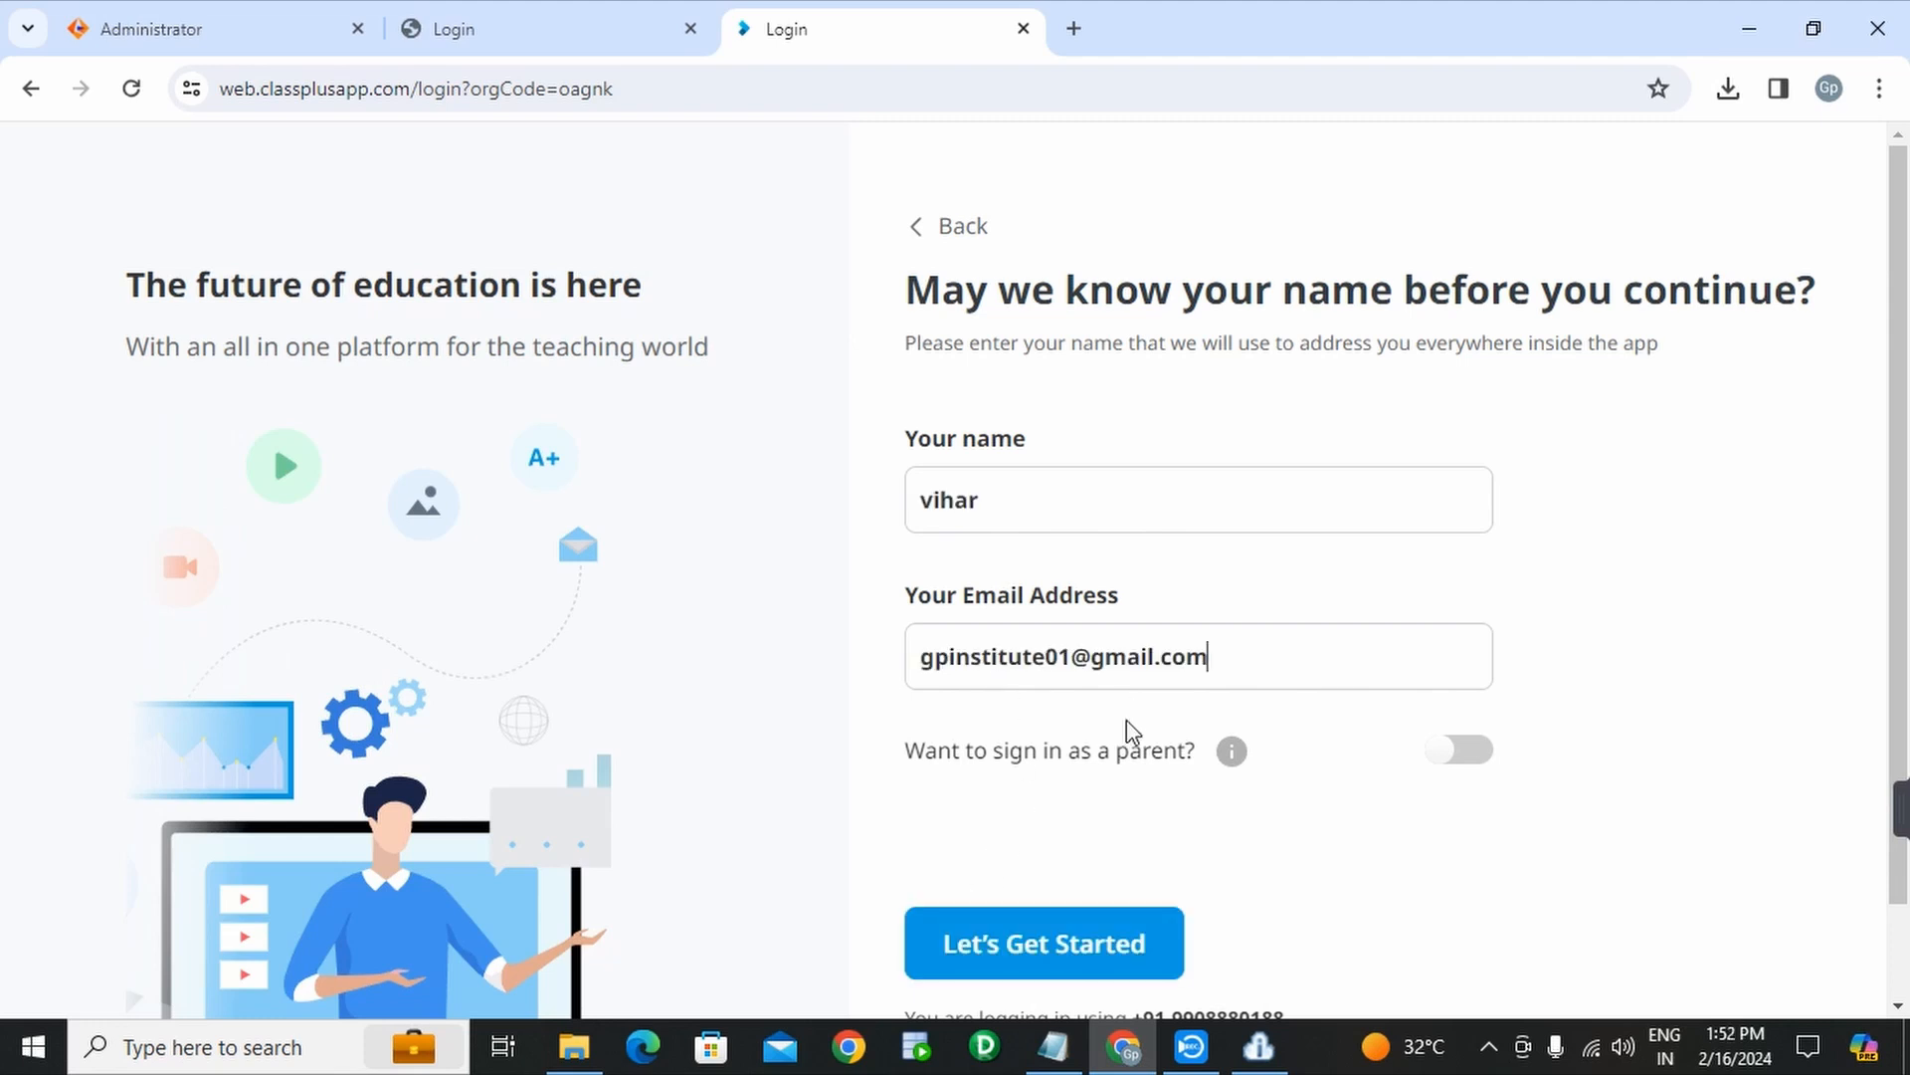
left_click(1089, 963)
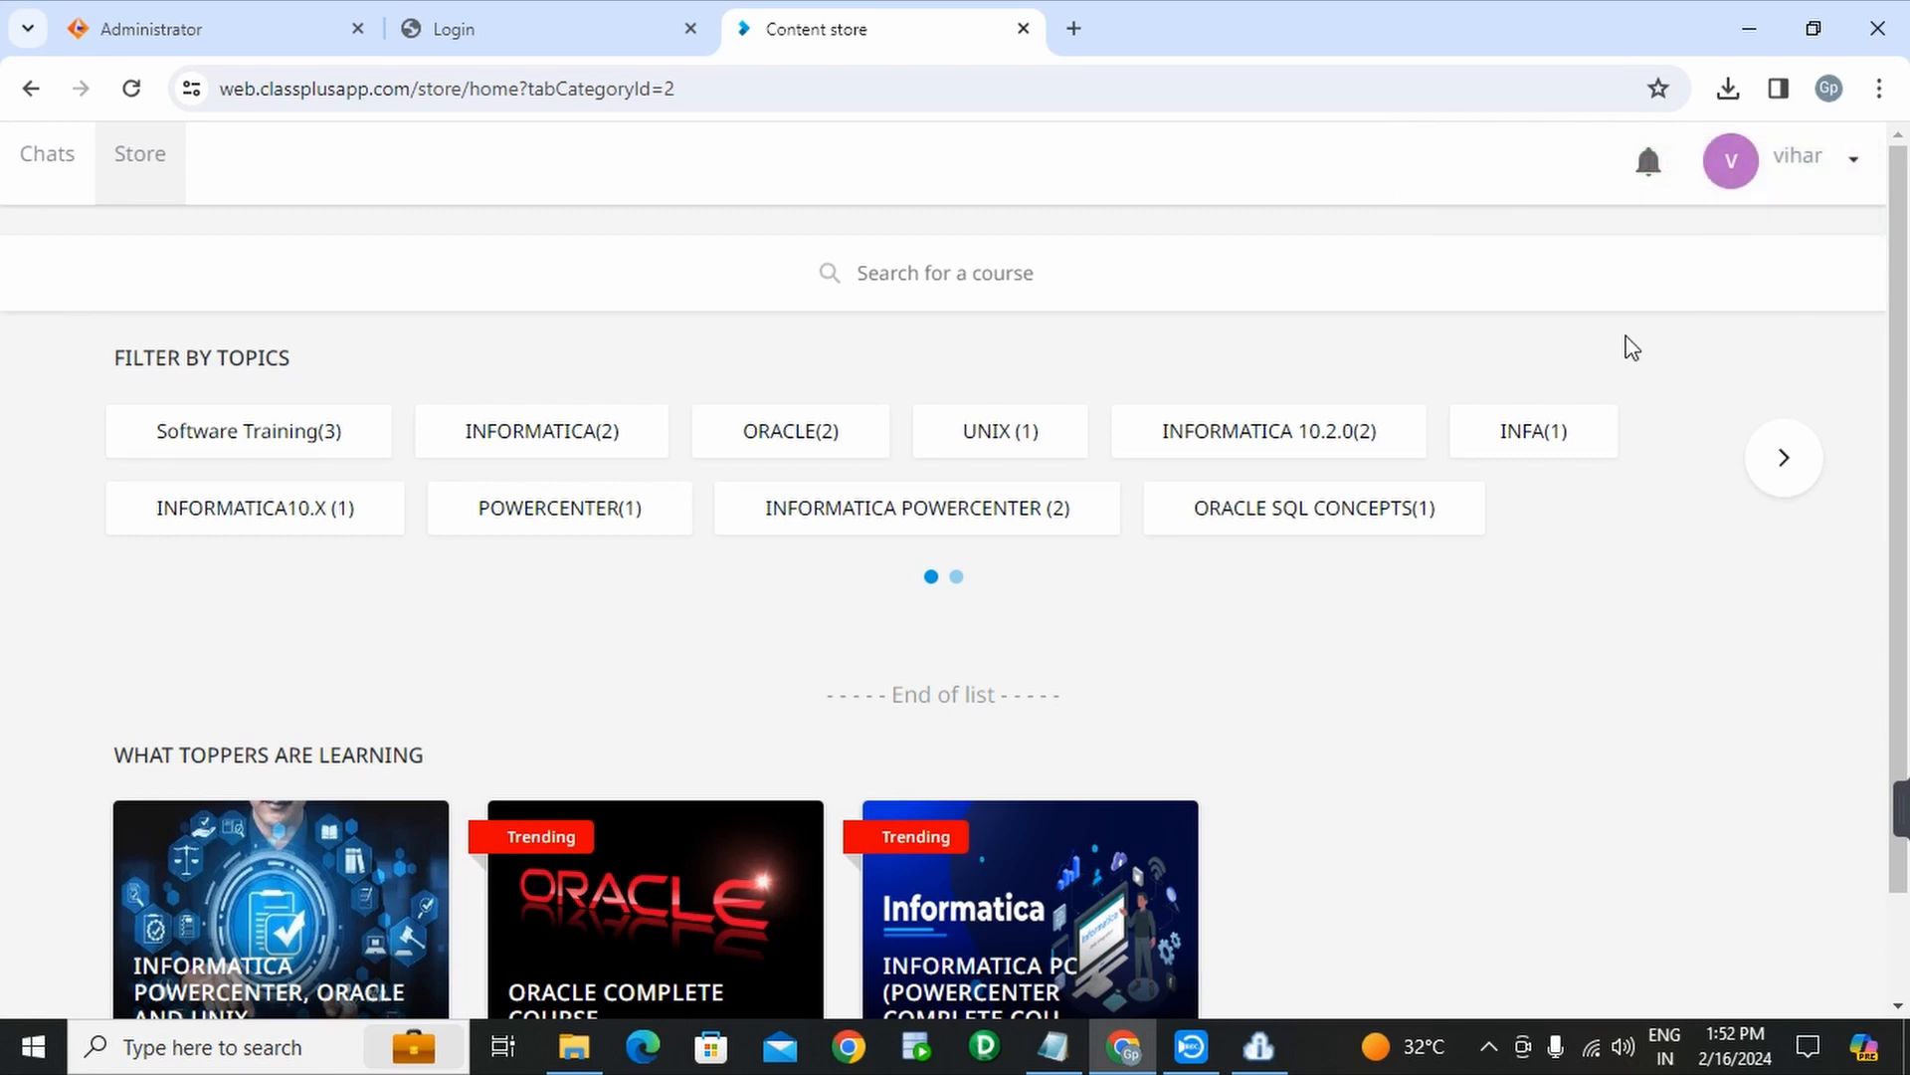
scroll(711, 642, "down", 1)
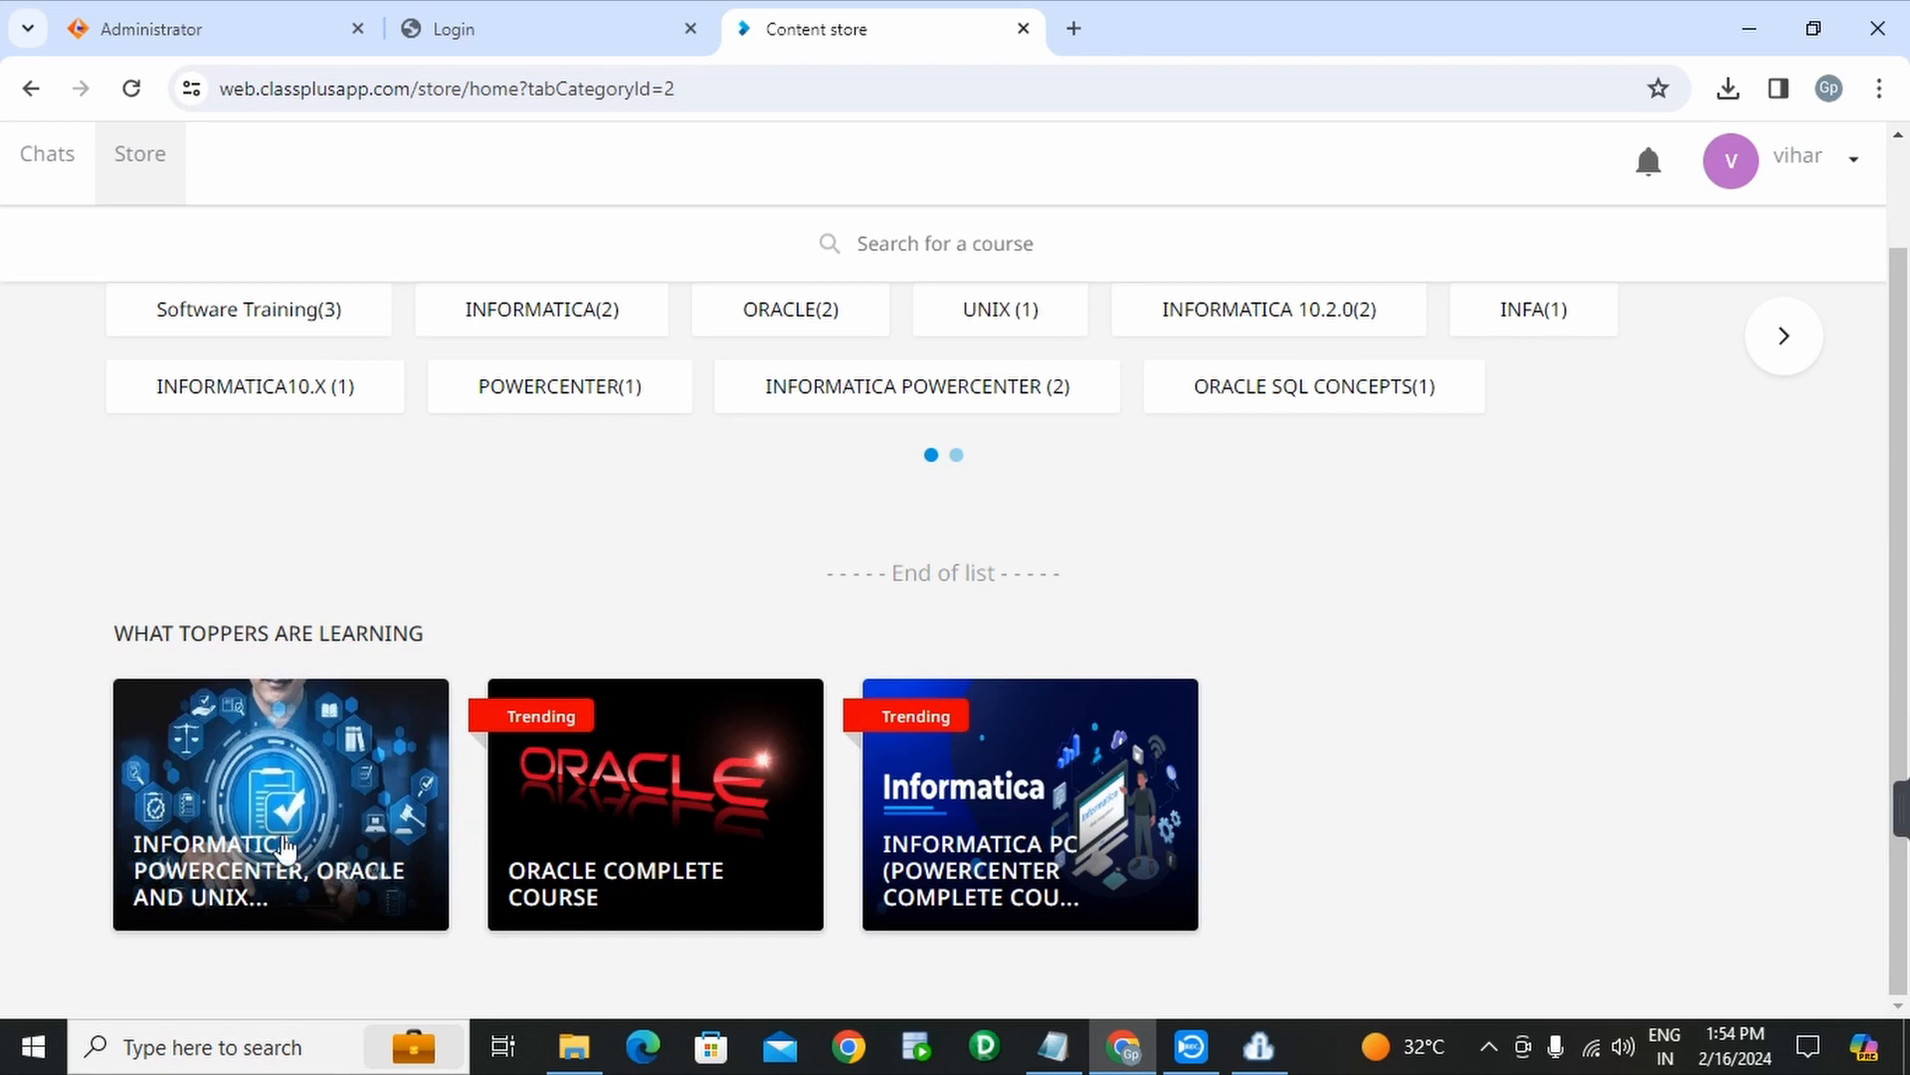
- Open the INFORMATICA POWERCENTER, ORACLE AND UNIX course and view all its free content
left_click(320, 816)
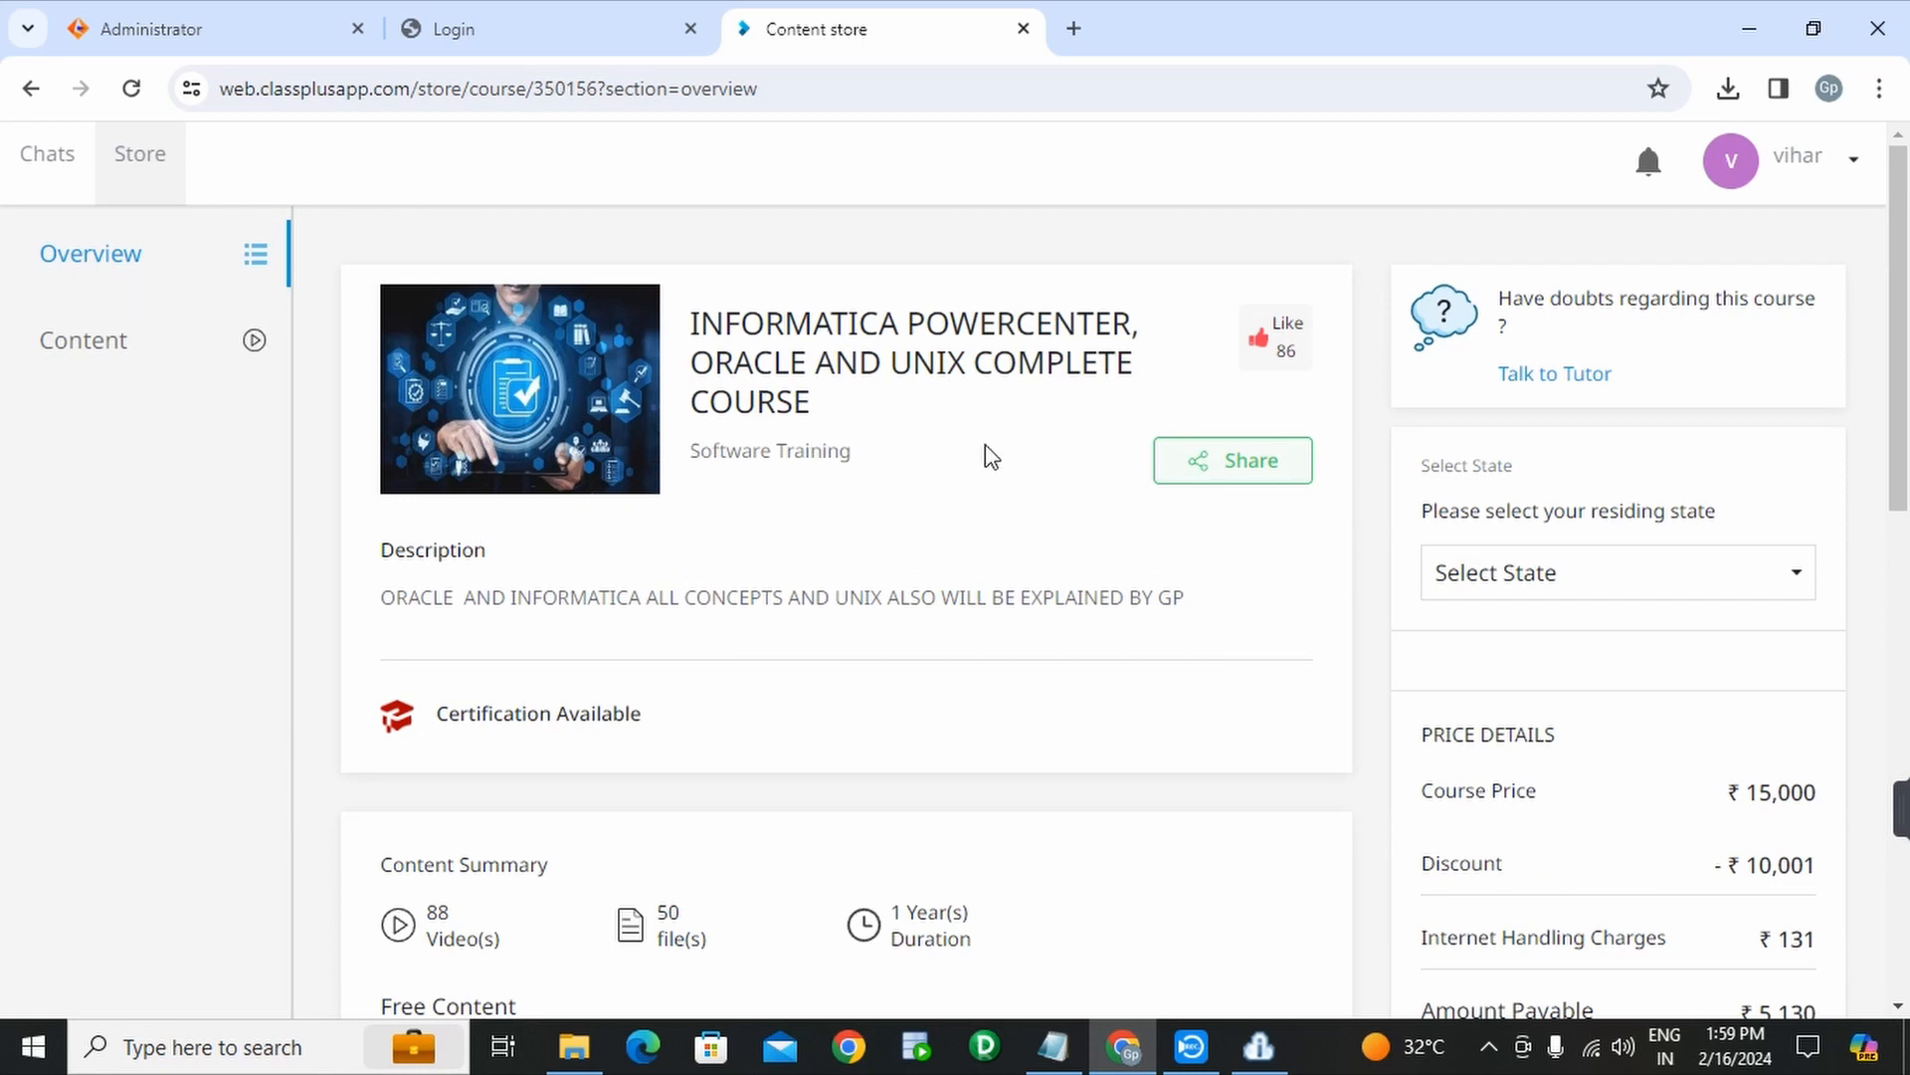
scroll(936, 547, "down", 1)
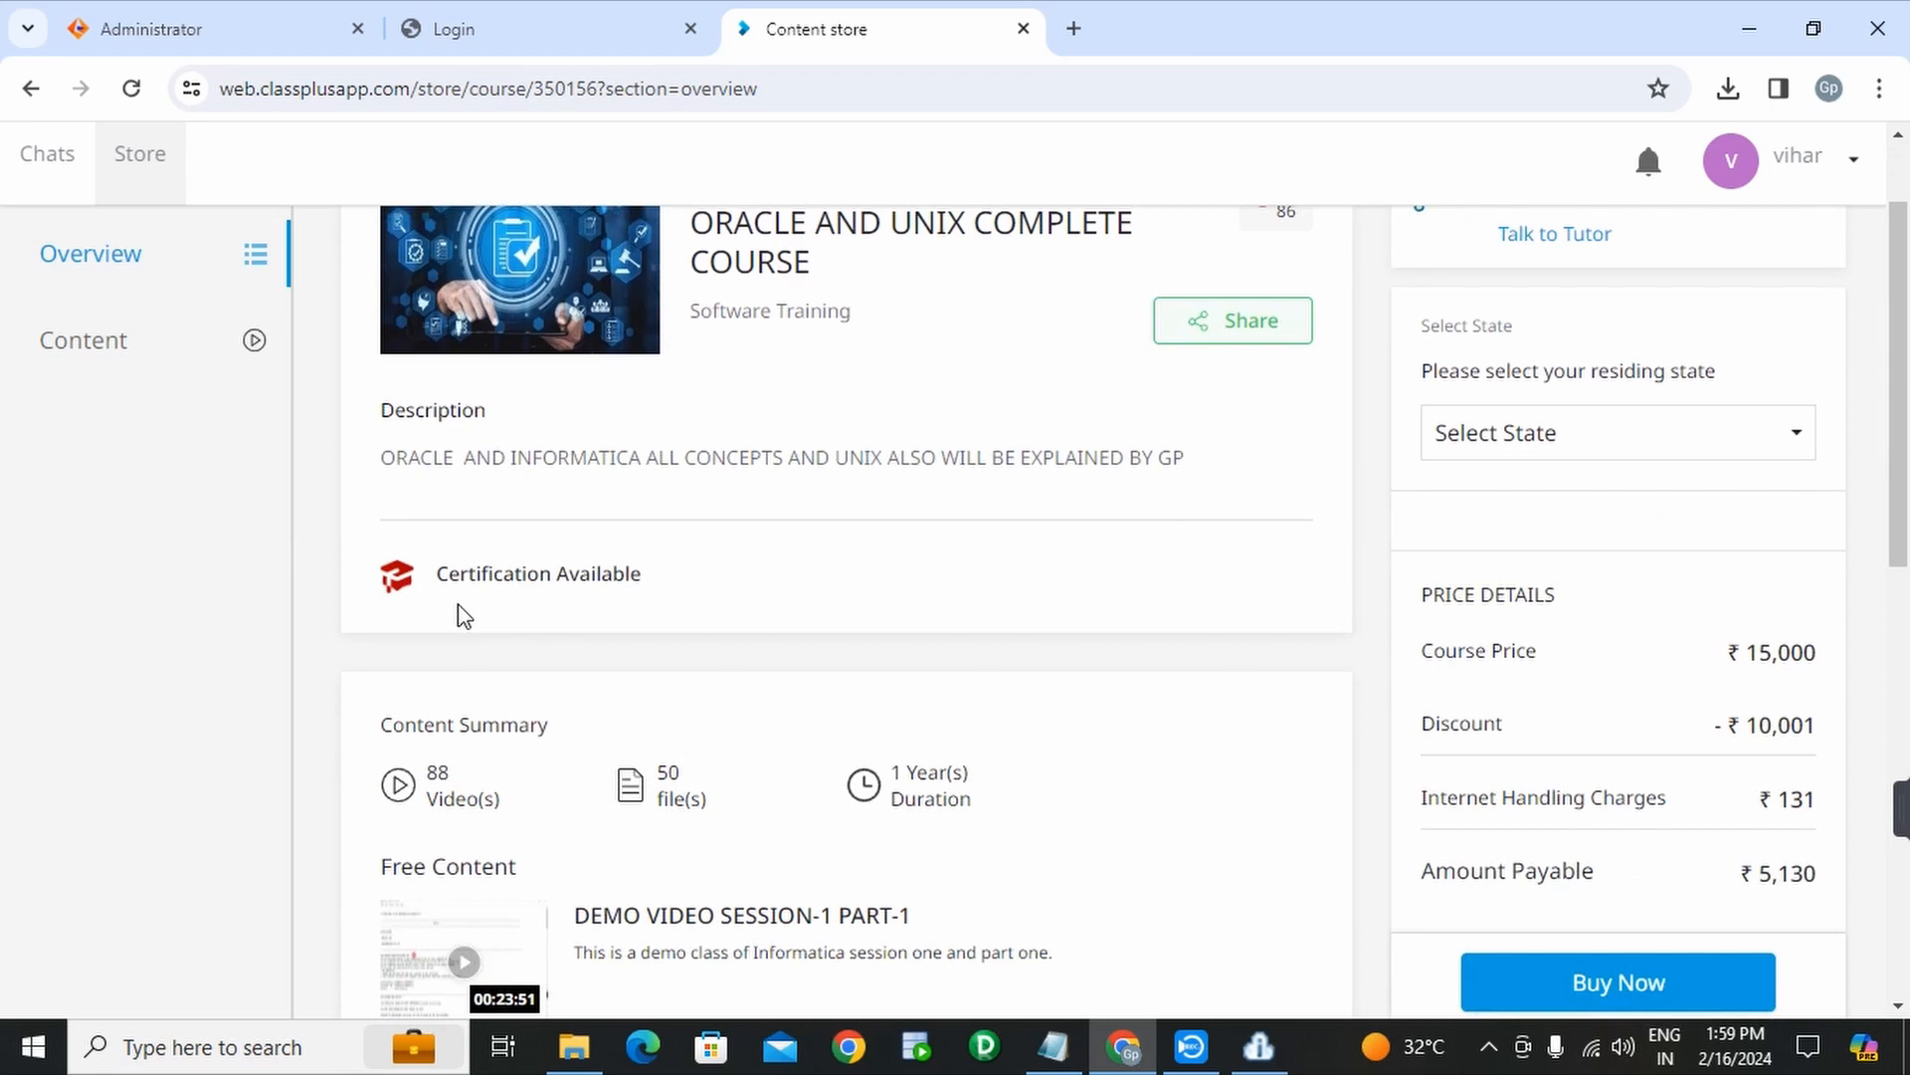
scroll(834, 614, "down", 3)
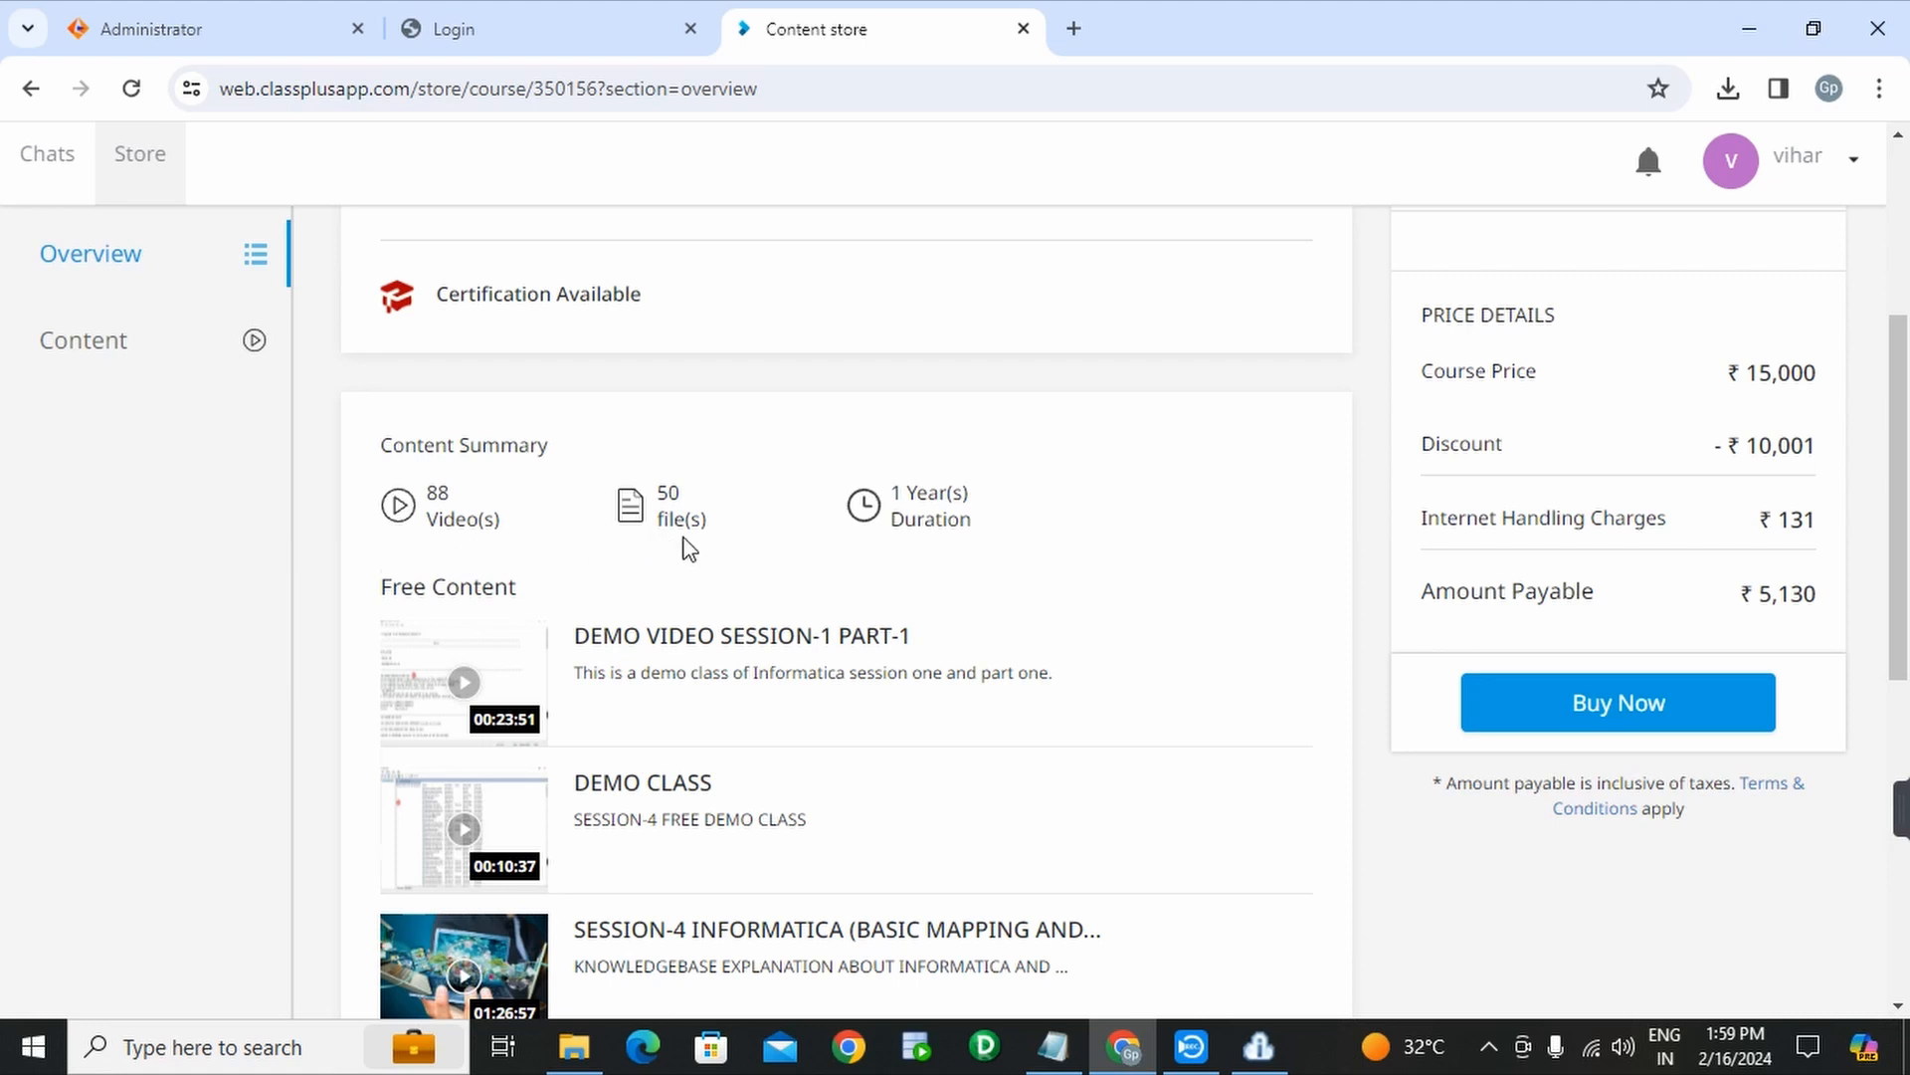
scroll(689, 548, "down", 1)
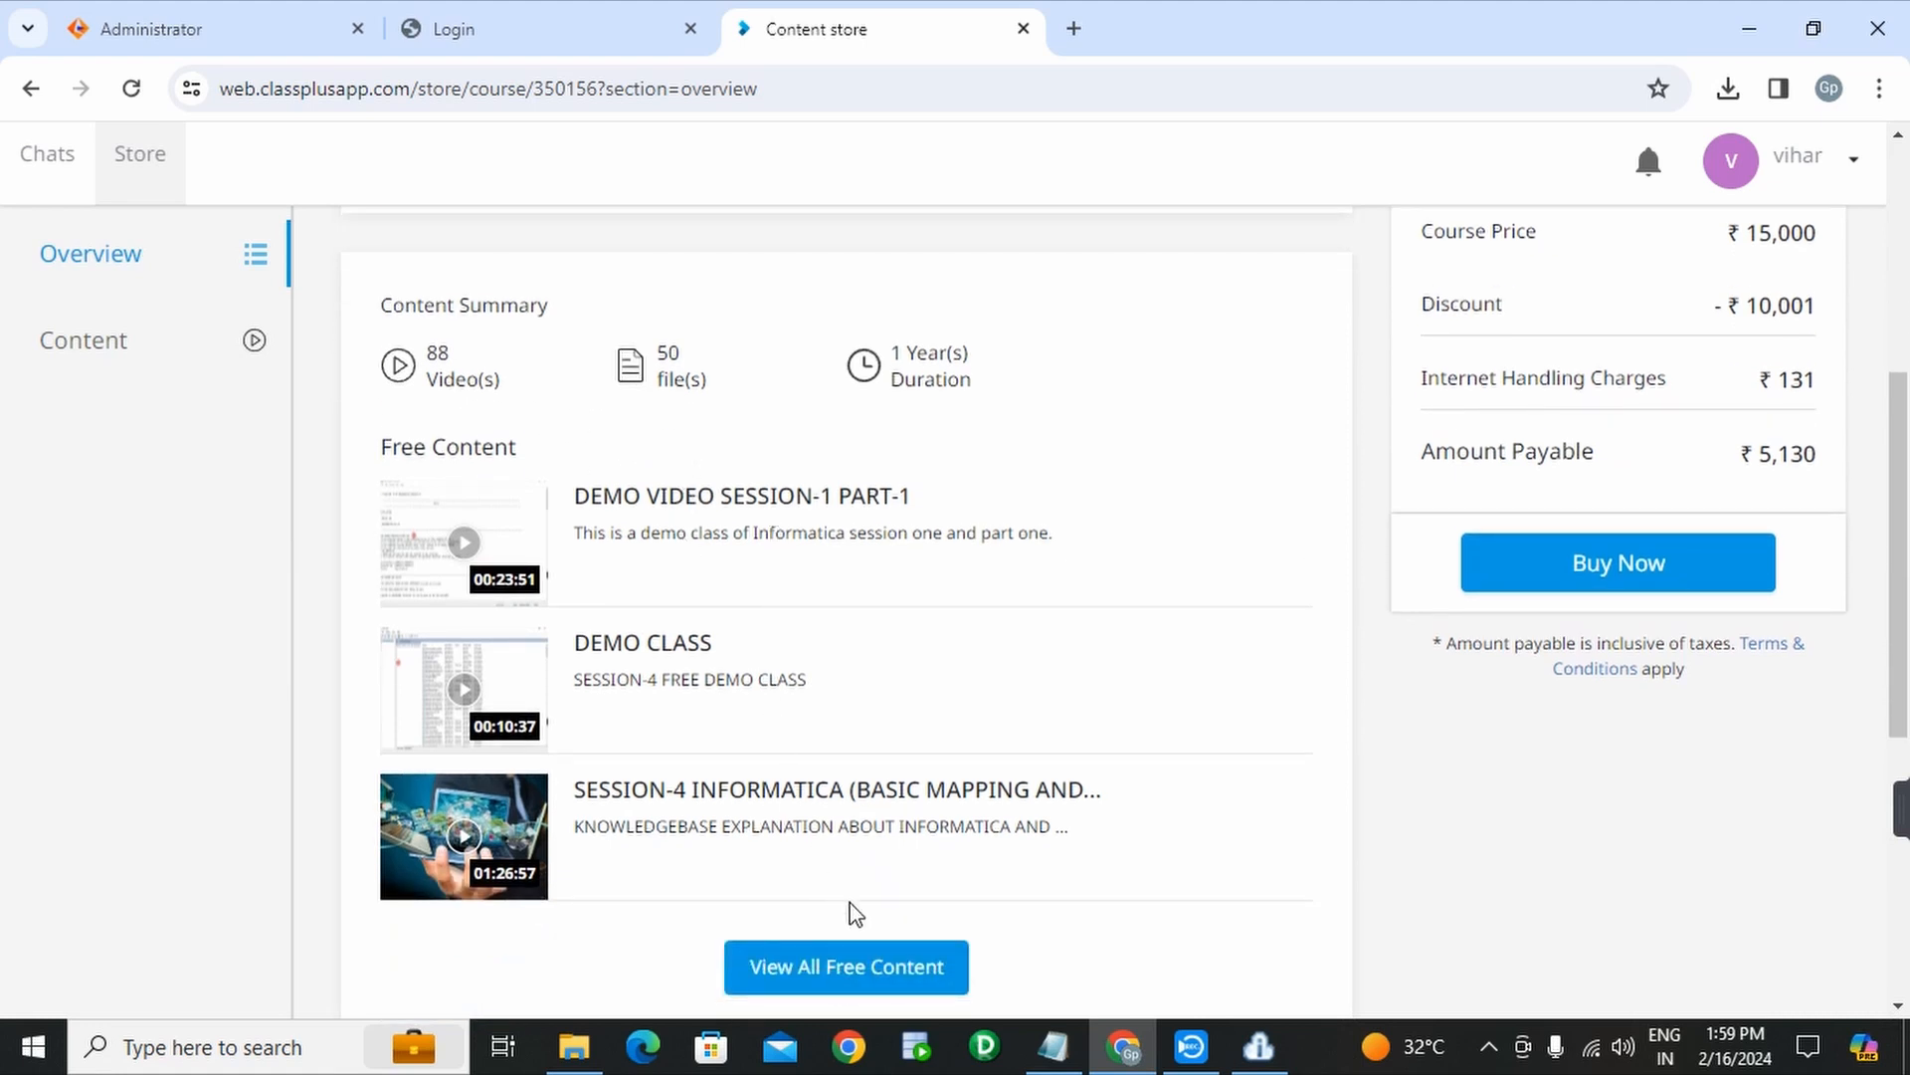
left_click(832, 970)
- Switch to the course's Content listing from the left sidebar
scroll(856, 654, "down", 2)
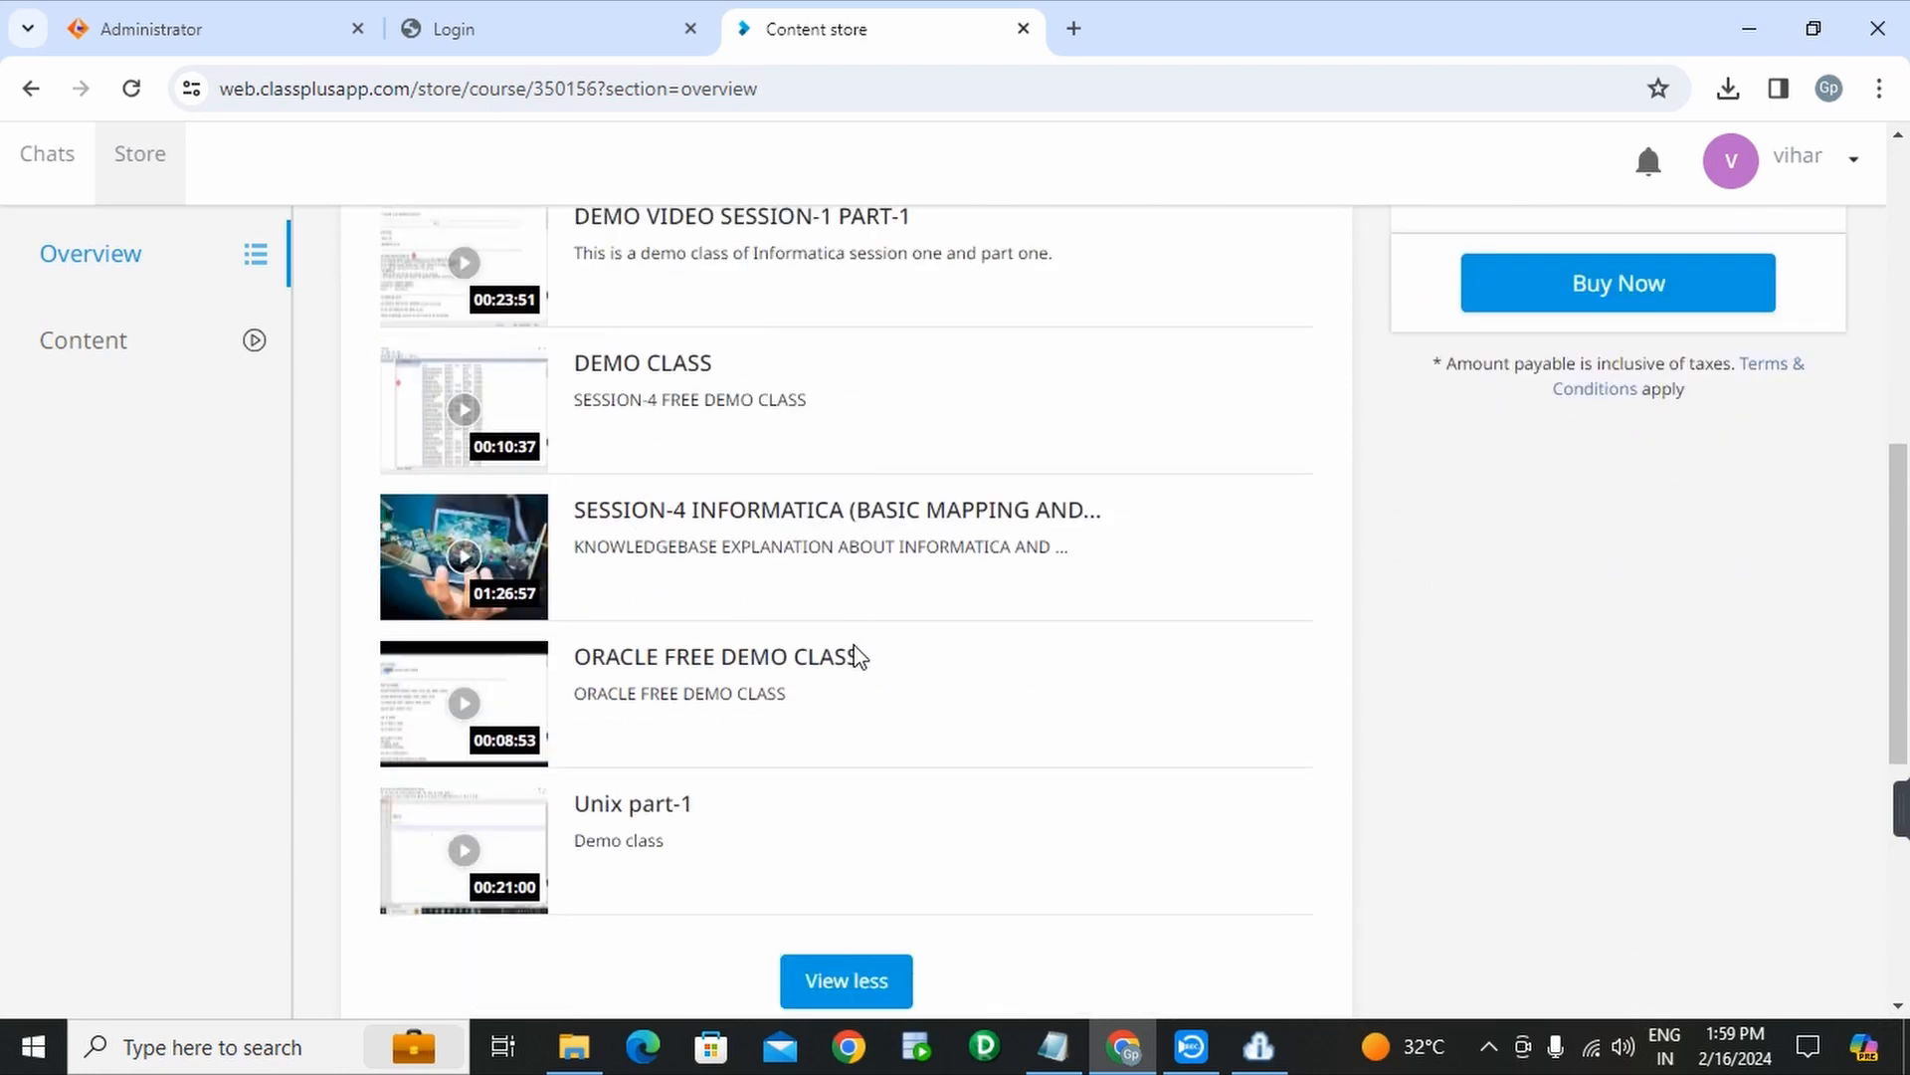
scroll(742, 684, "up", 3)
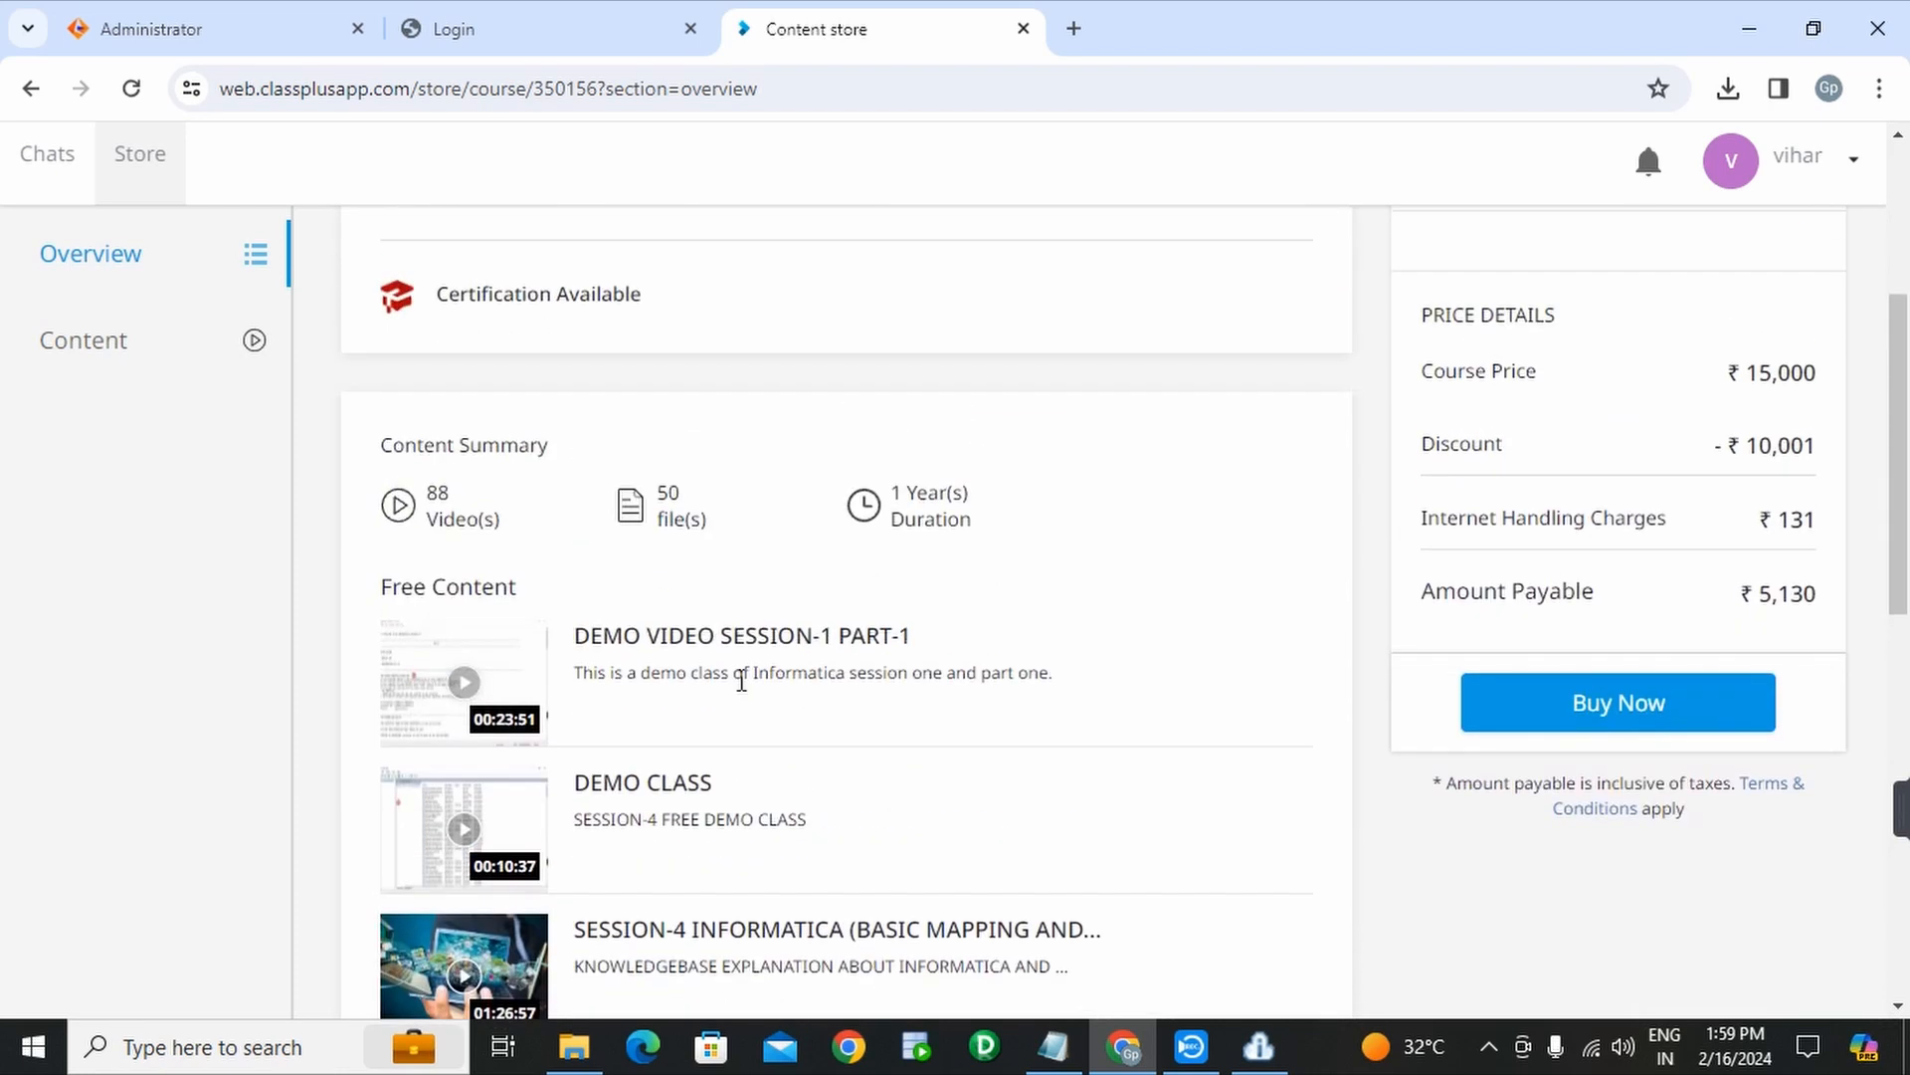
scroll(741, 682, "up", 4)
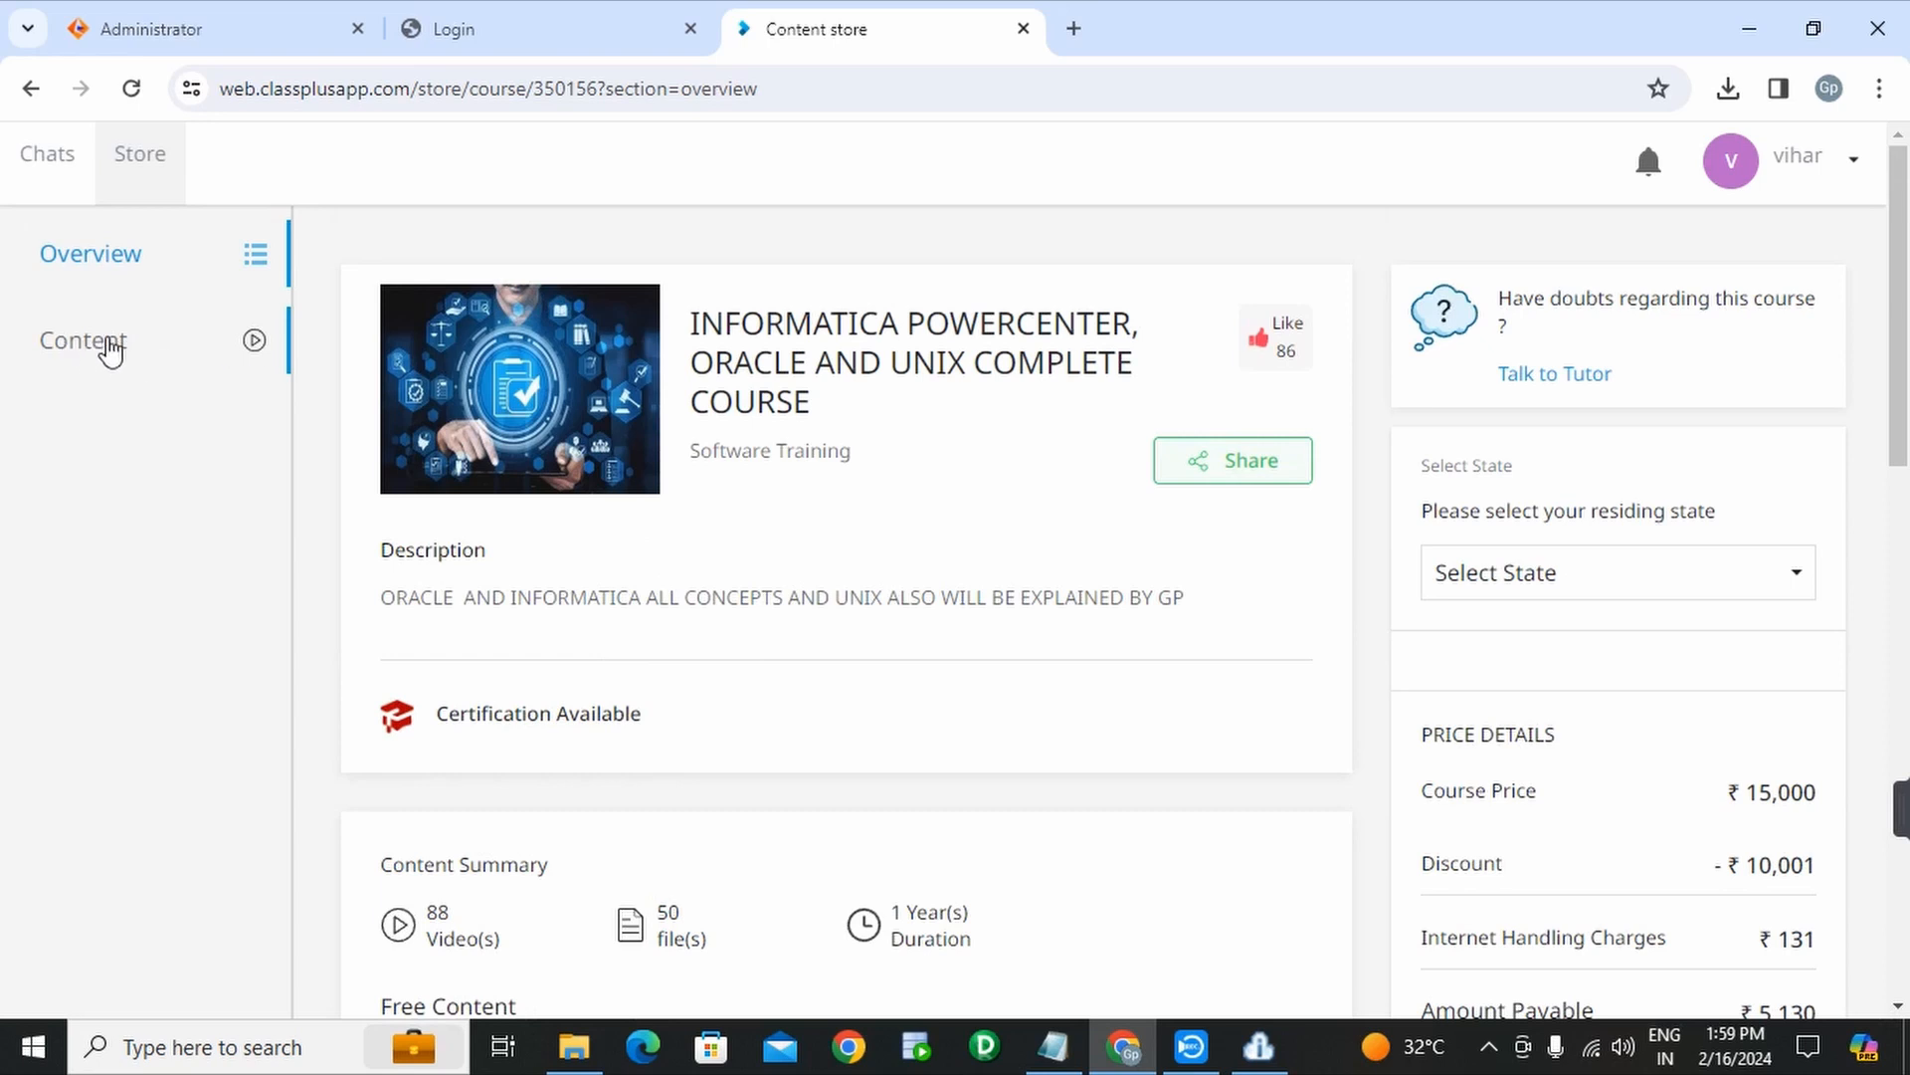
left_click(111, 350)
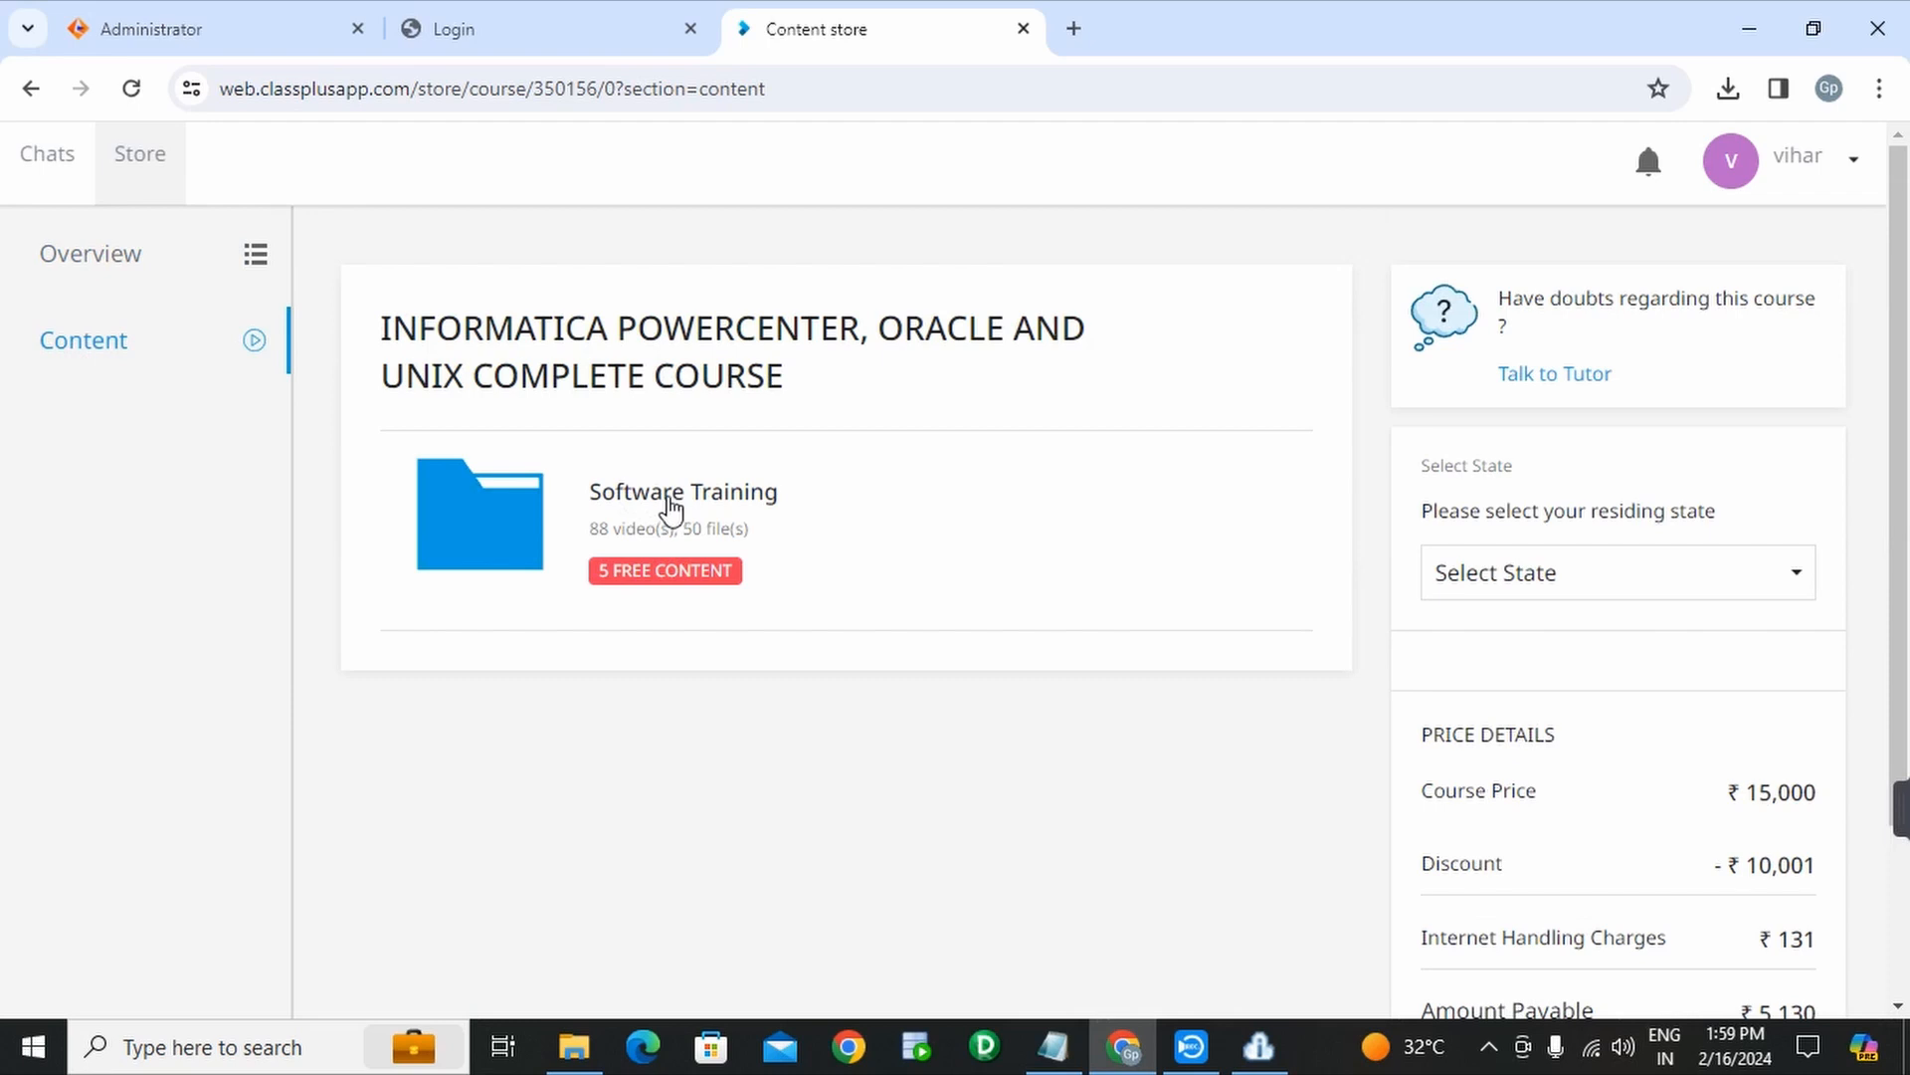
- Browse the Materials folder of session notes inside Software Training
left_click(671, 510)
scroll(666, 506, "down", 2)
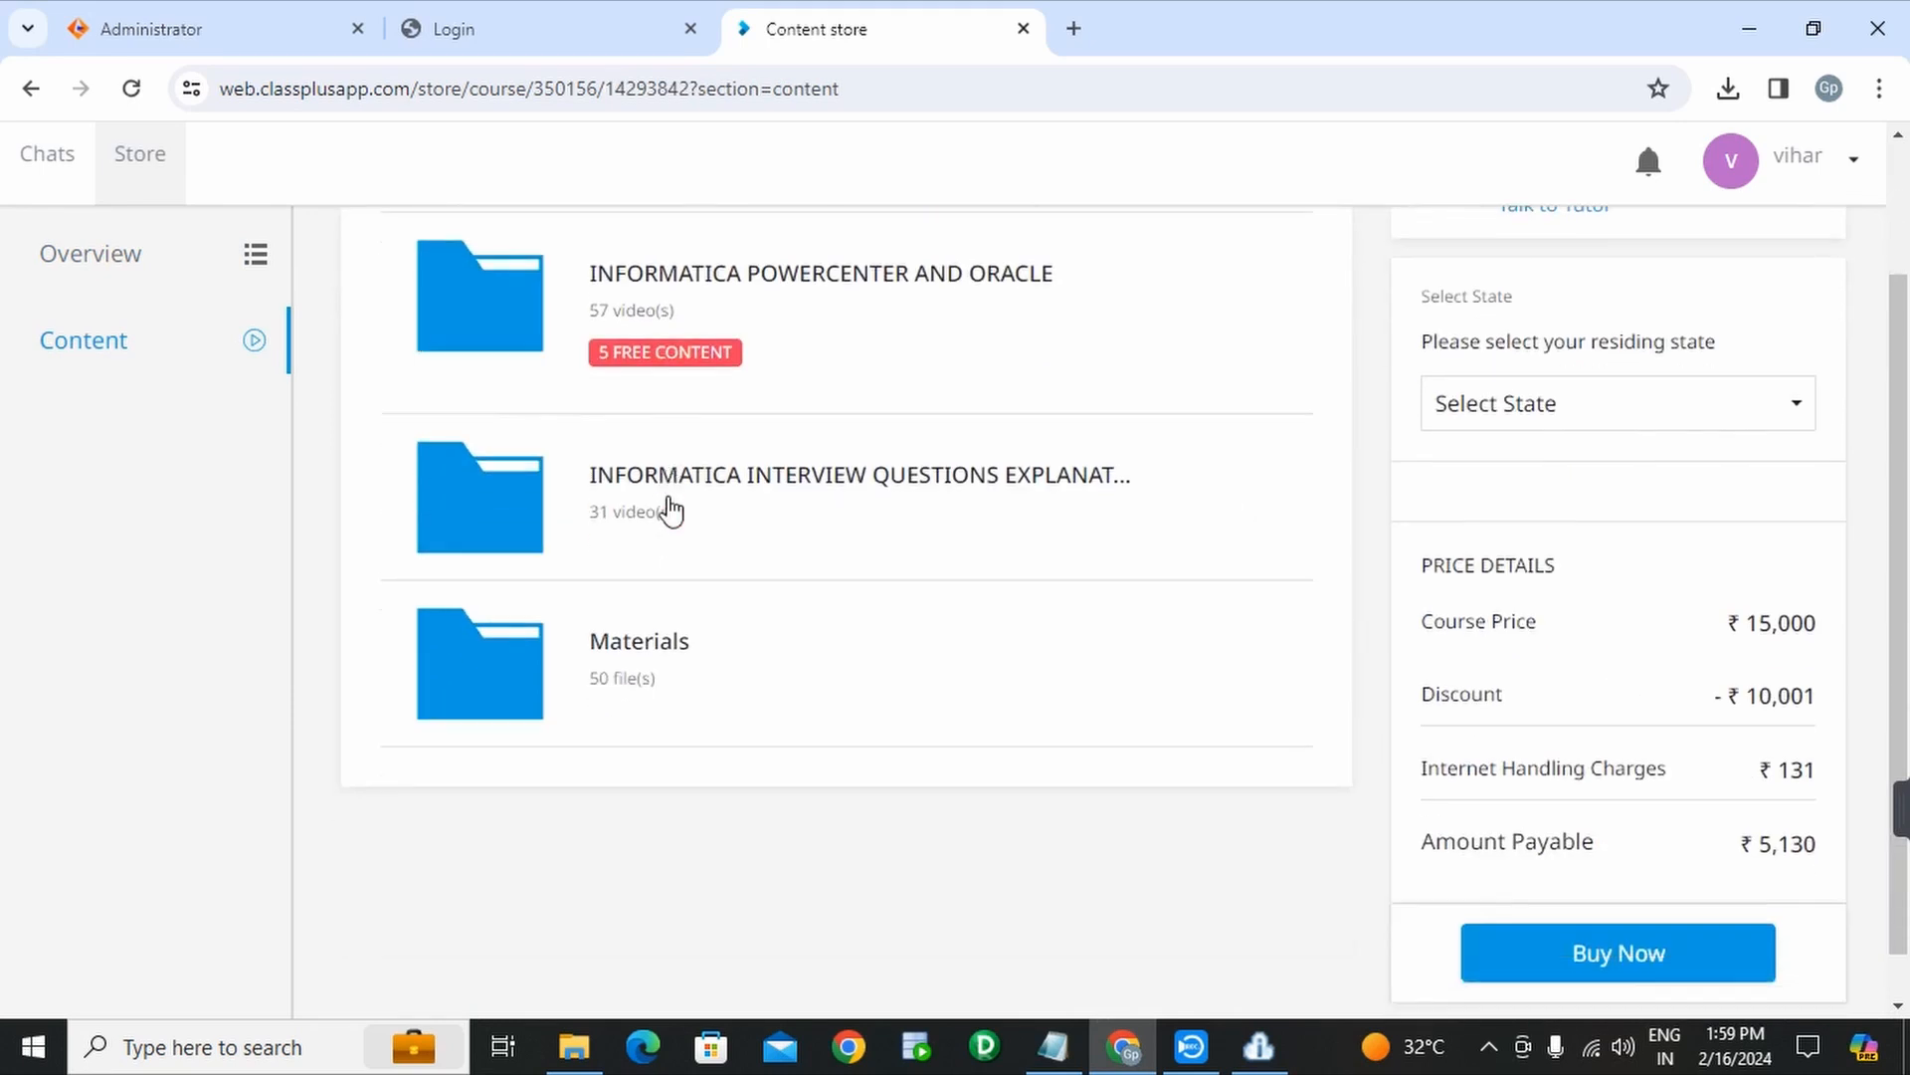
scroll(666, 505, "up", 2)
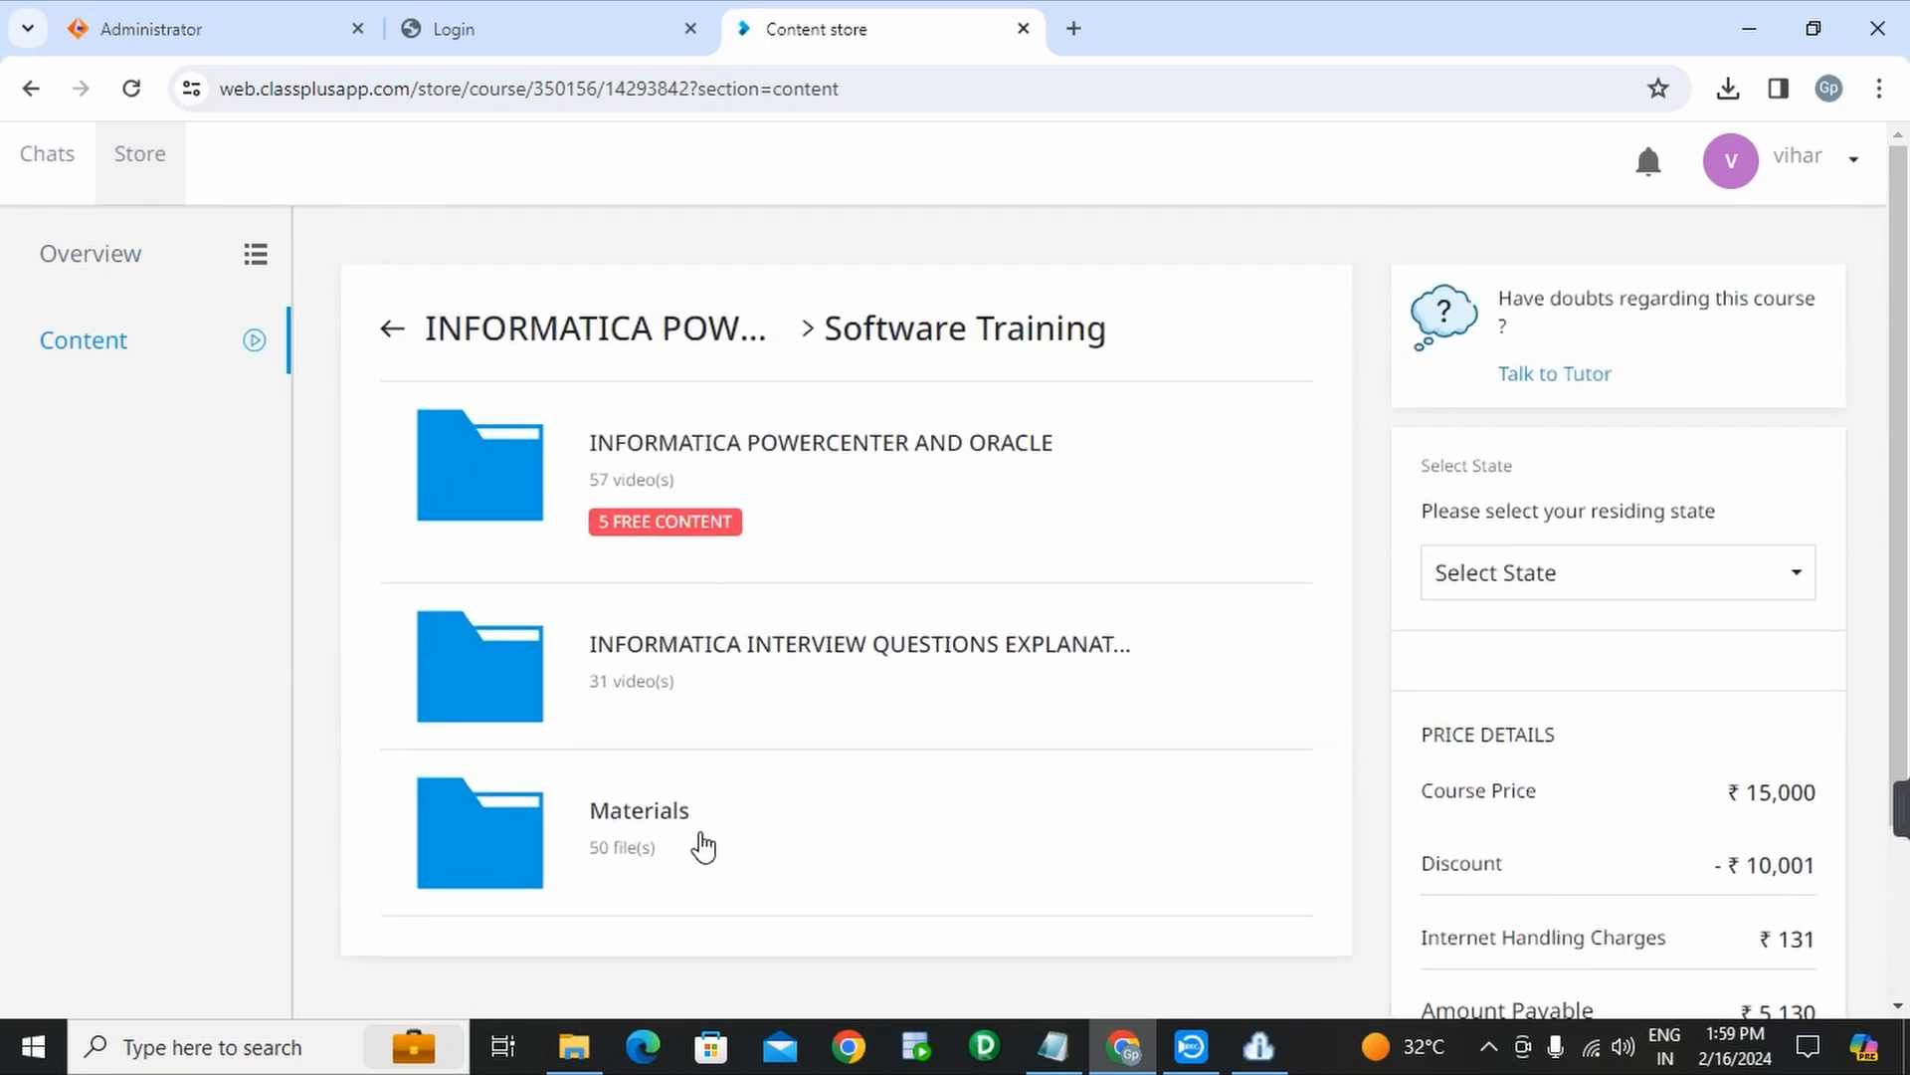
left_click(642, 836)
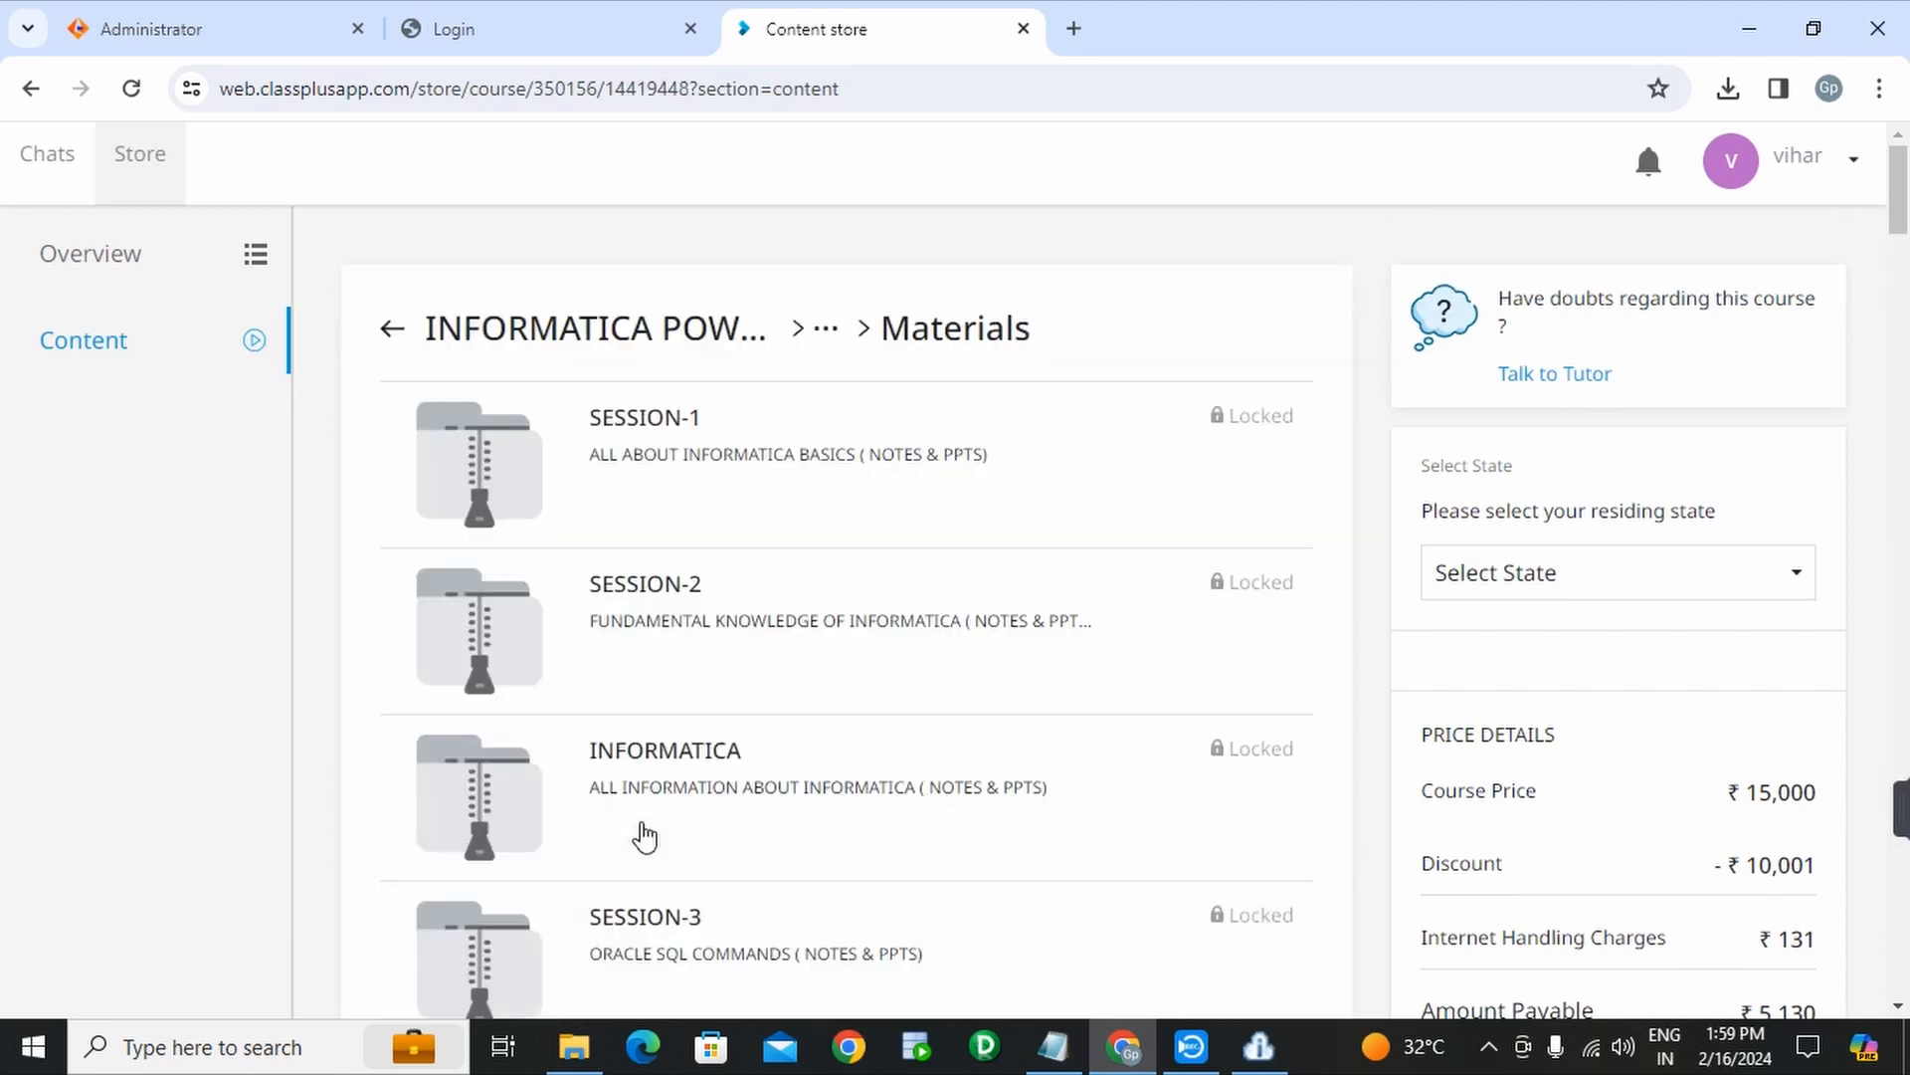
scroll(690, 524, "down", 8)
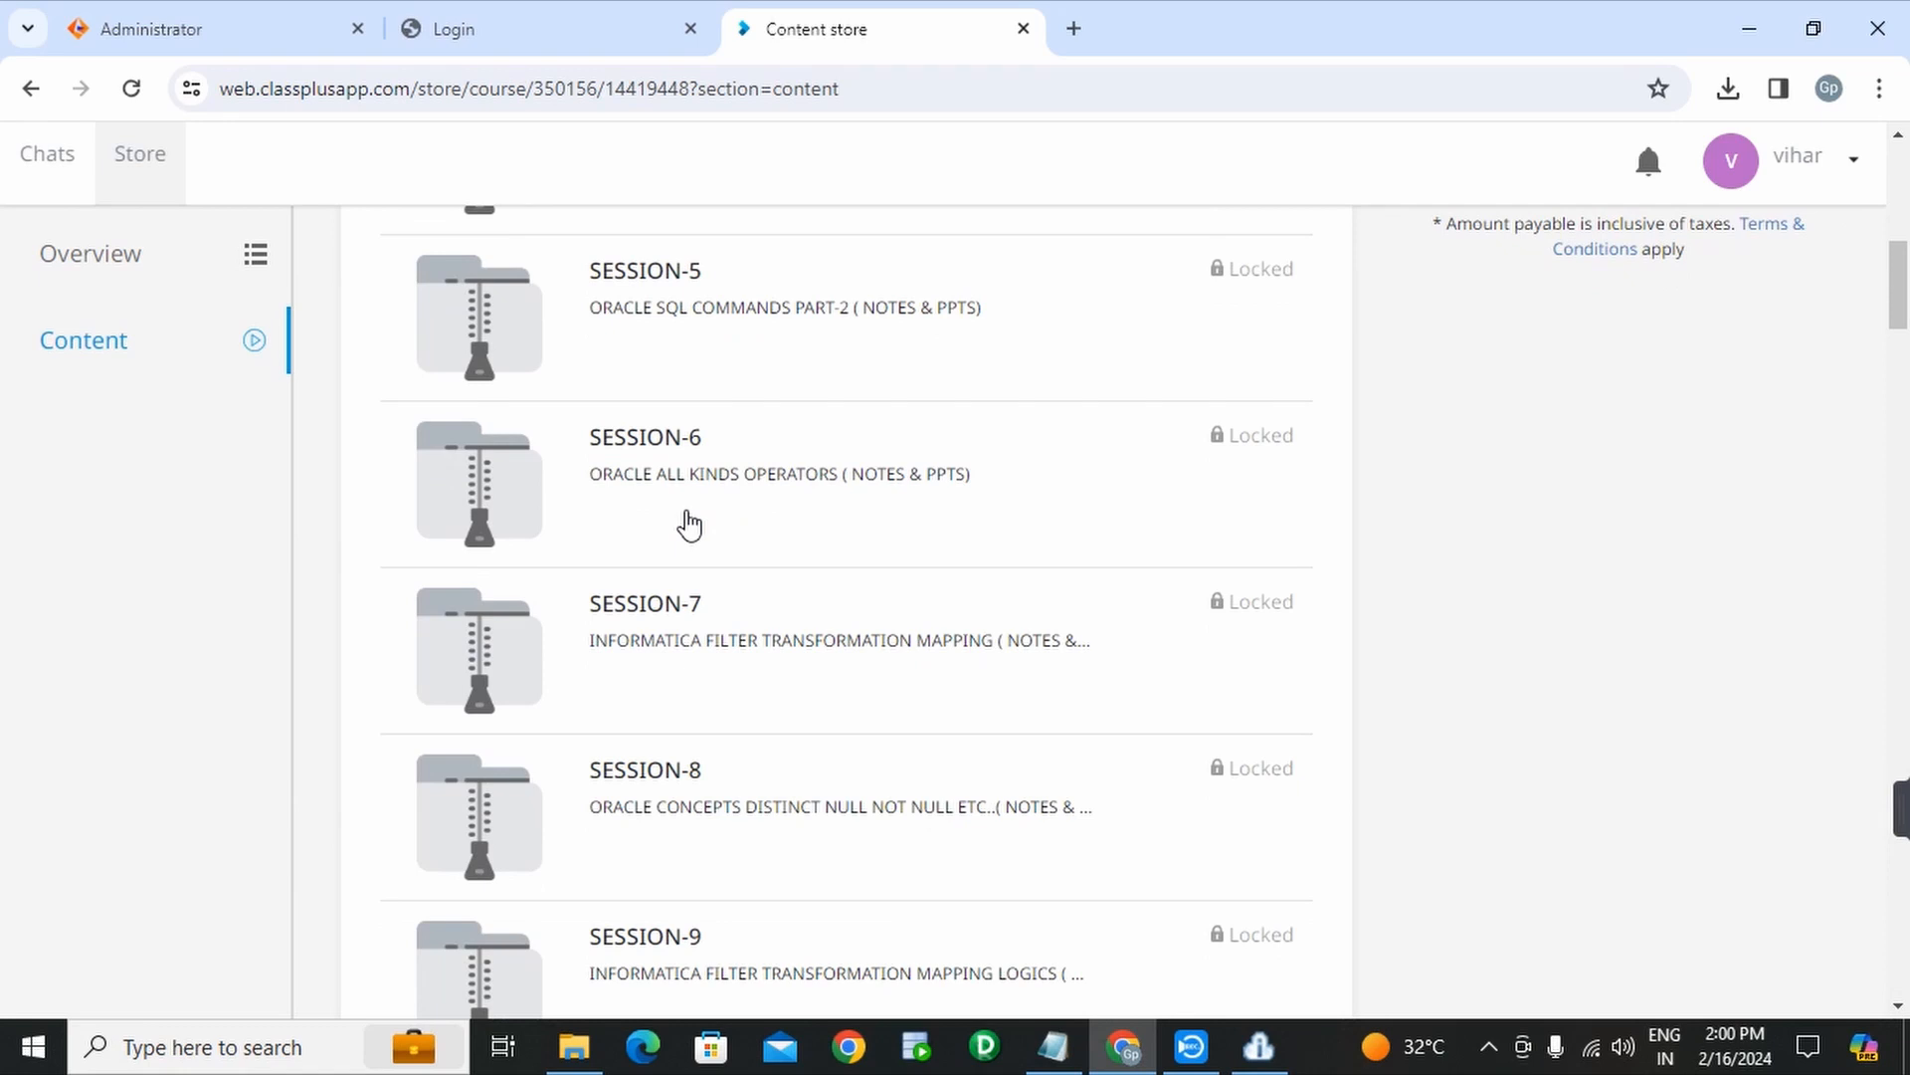
scroll(691, 527, "down", 8)
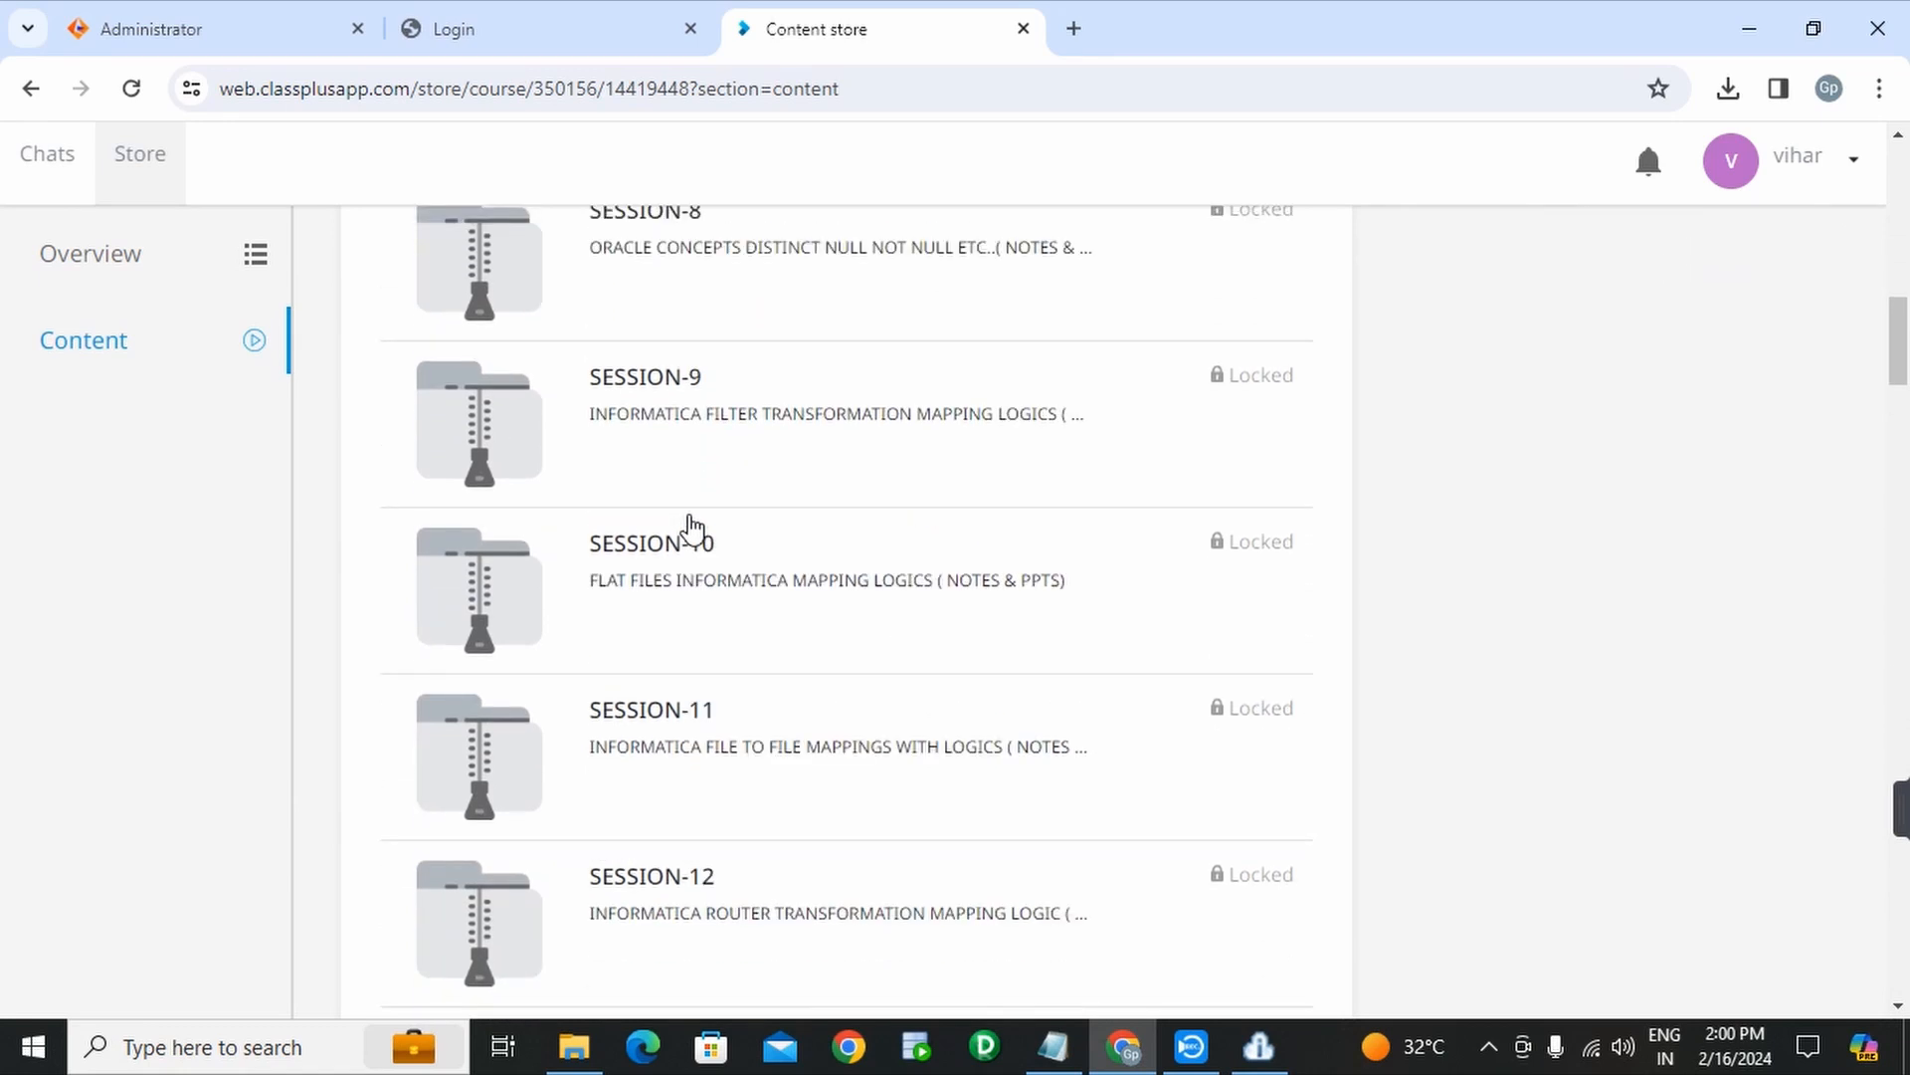
scroll(692, 527, "down", 7)
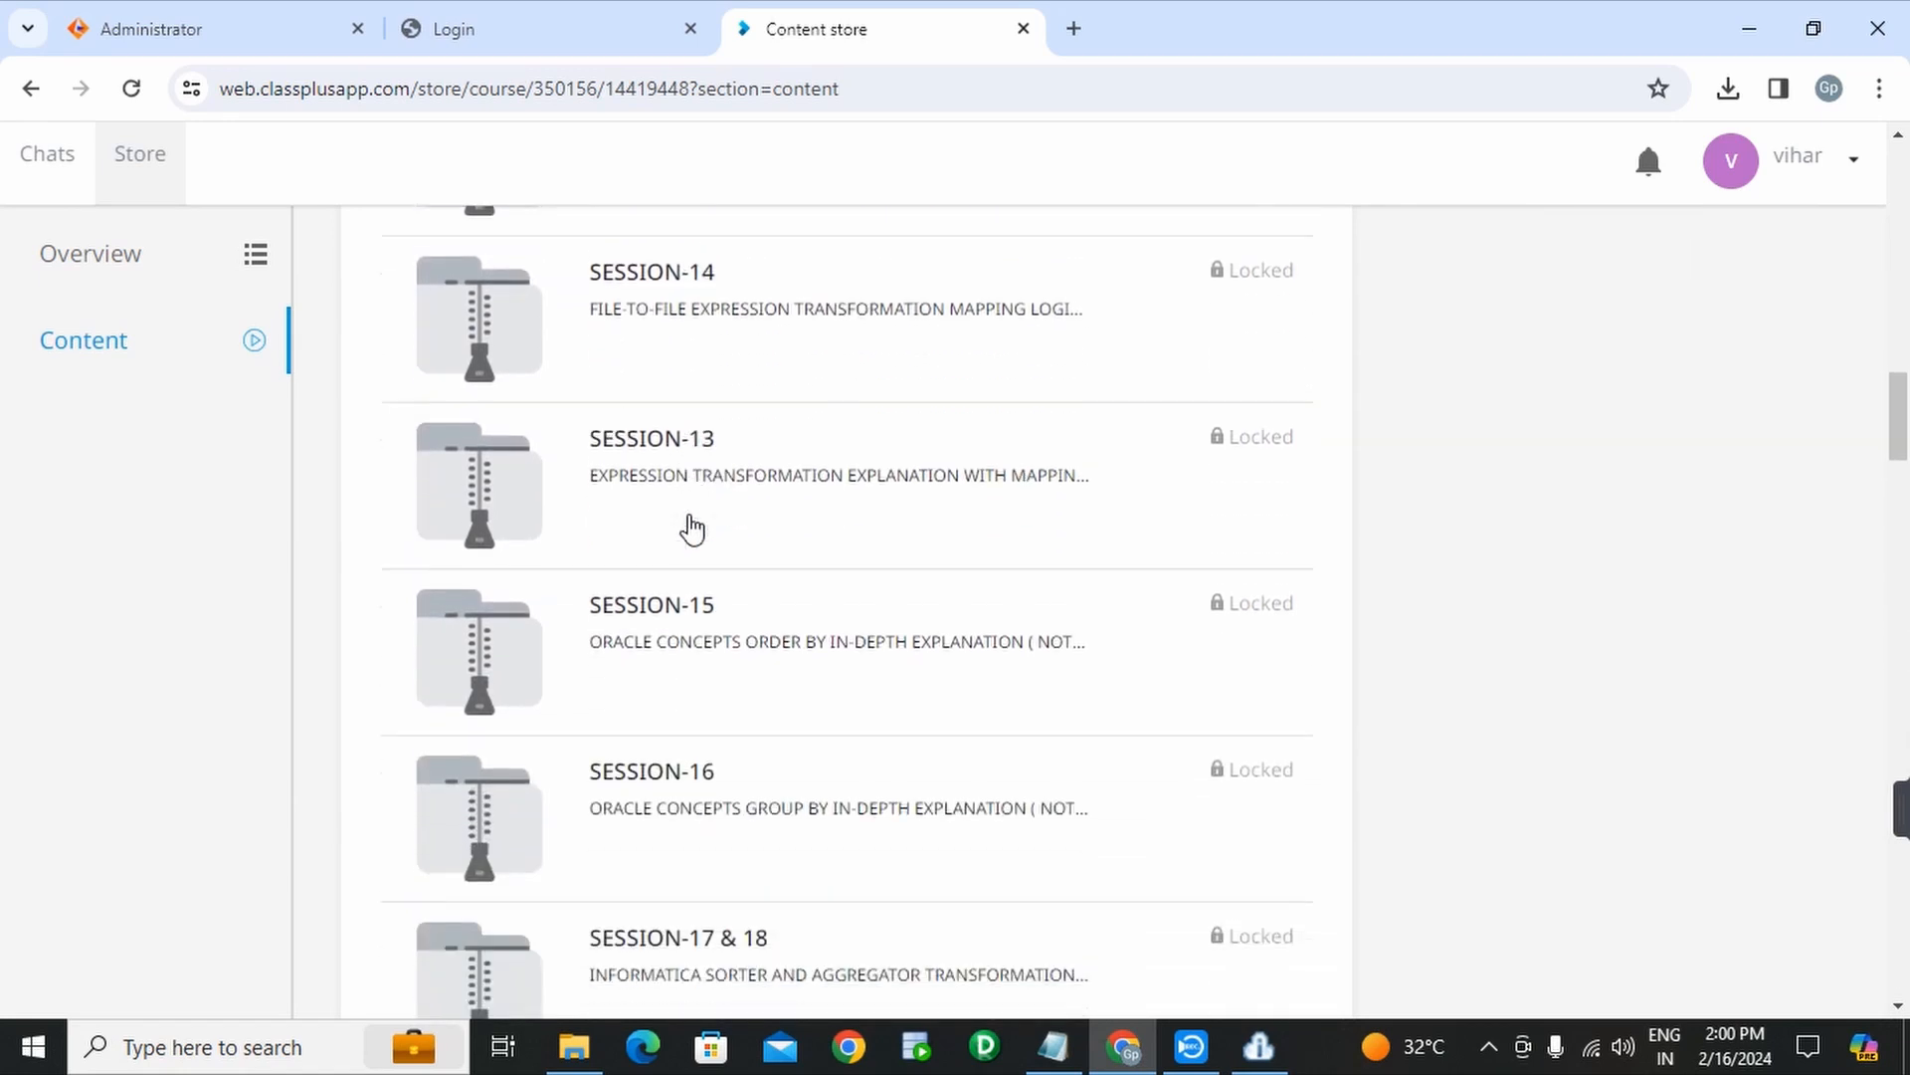
scroll(691, 528, "down", 11)
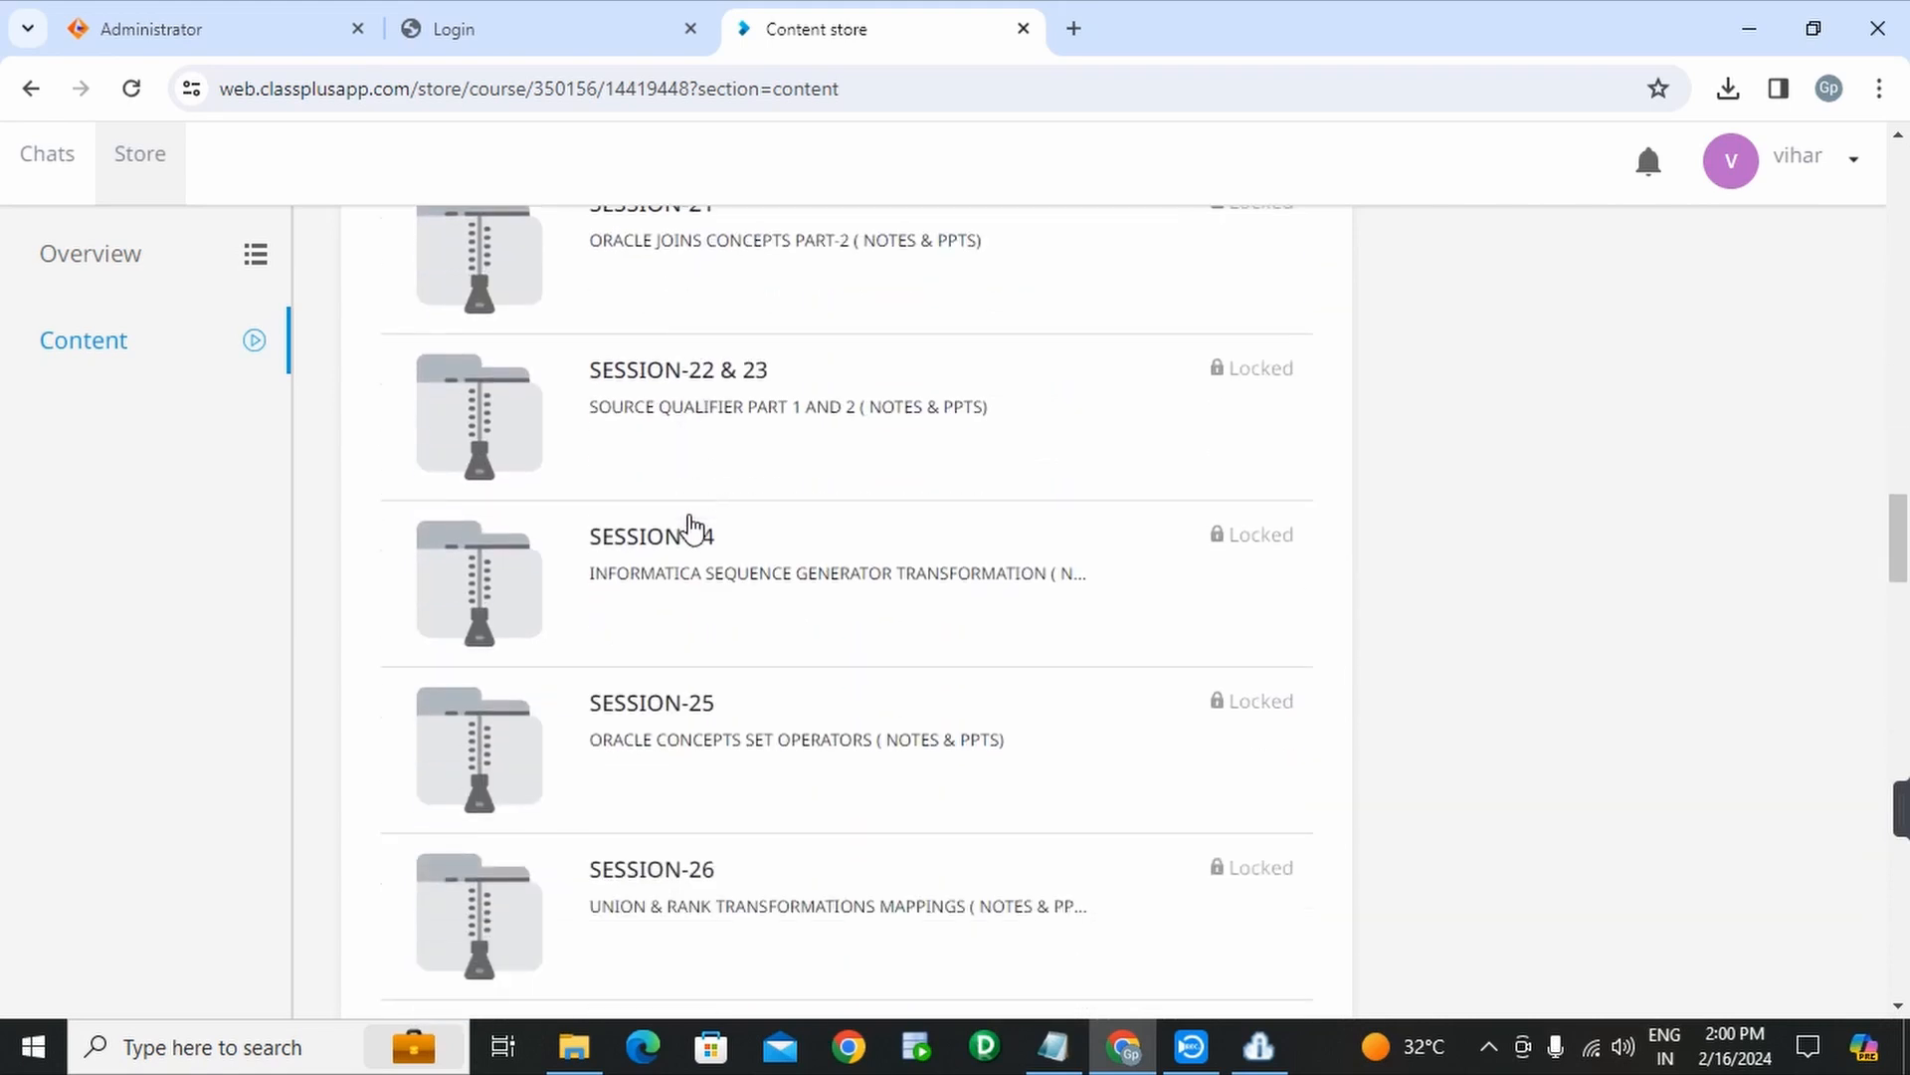
scroll(691, 528, "down", 14)
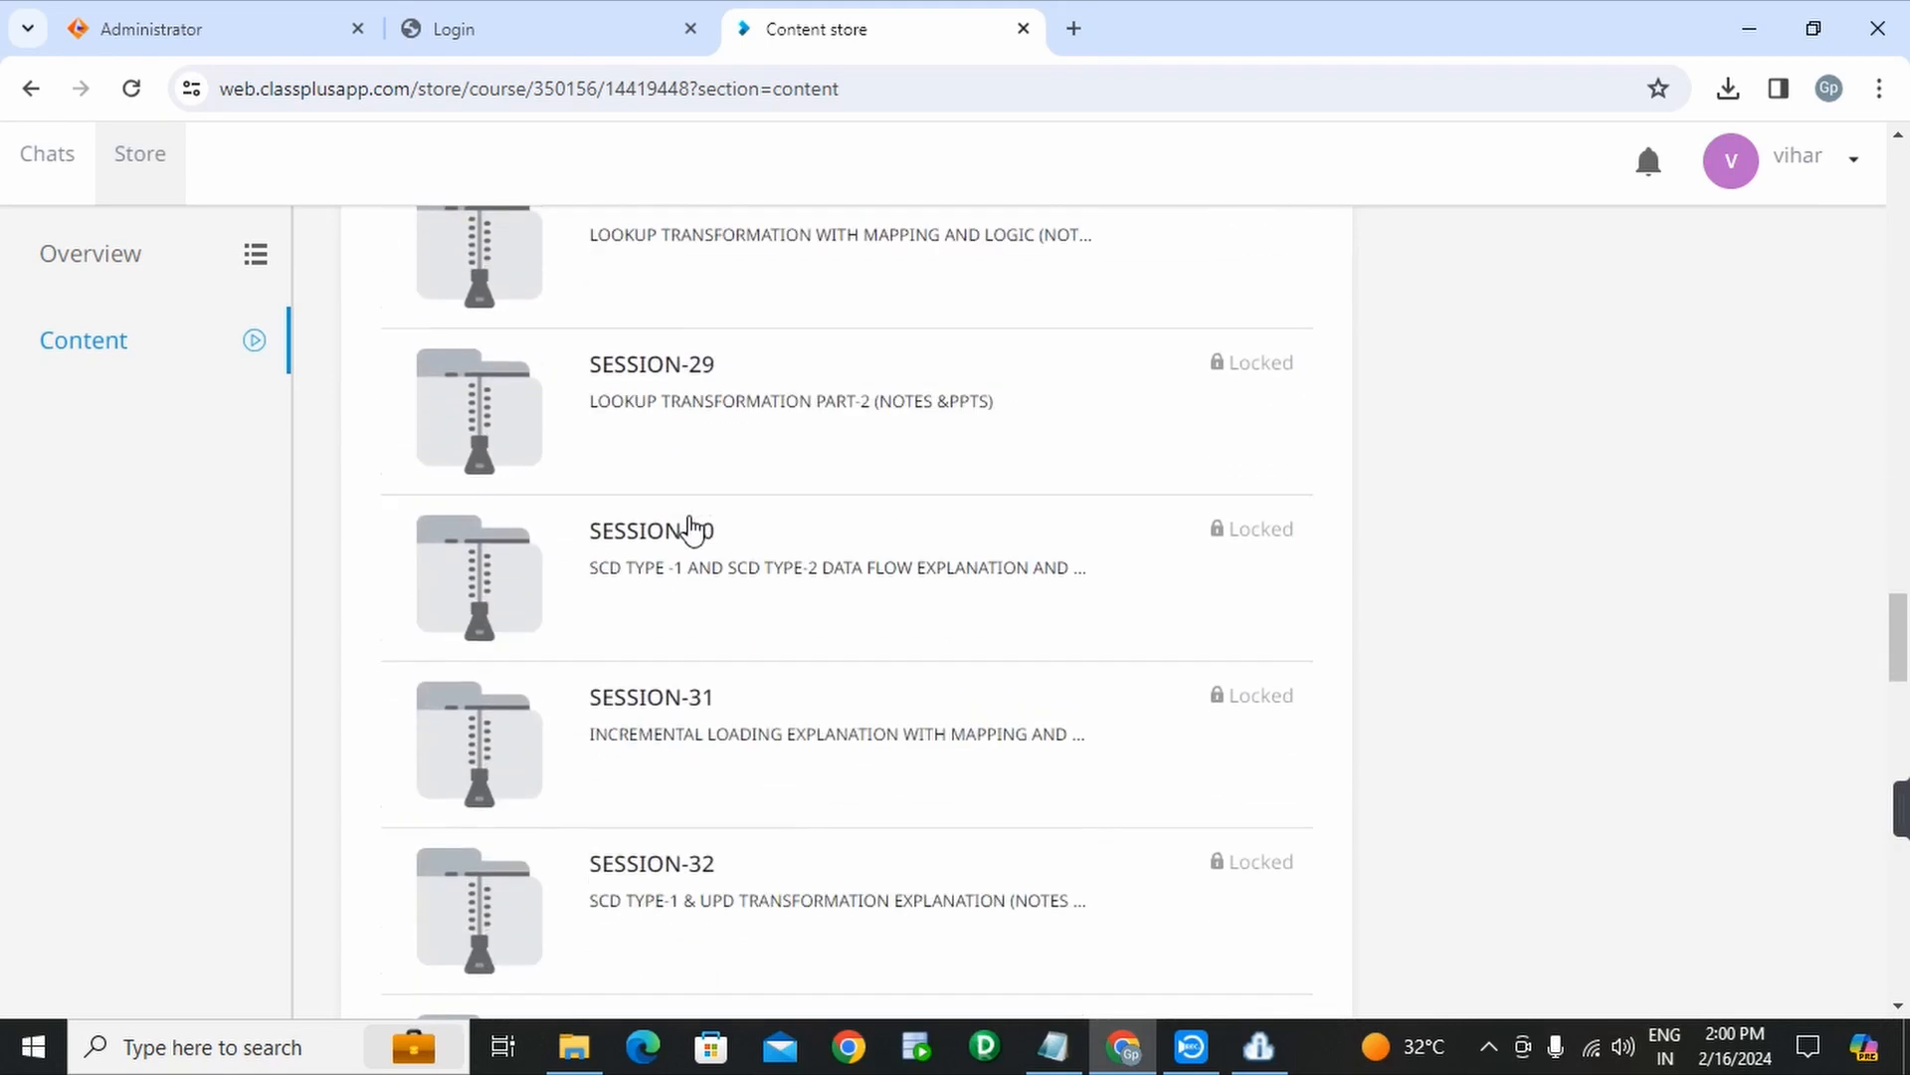
scroll(692, 527, "down", 11)
scroll(691, 527, "up", 20)
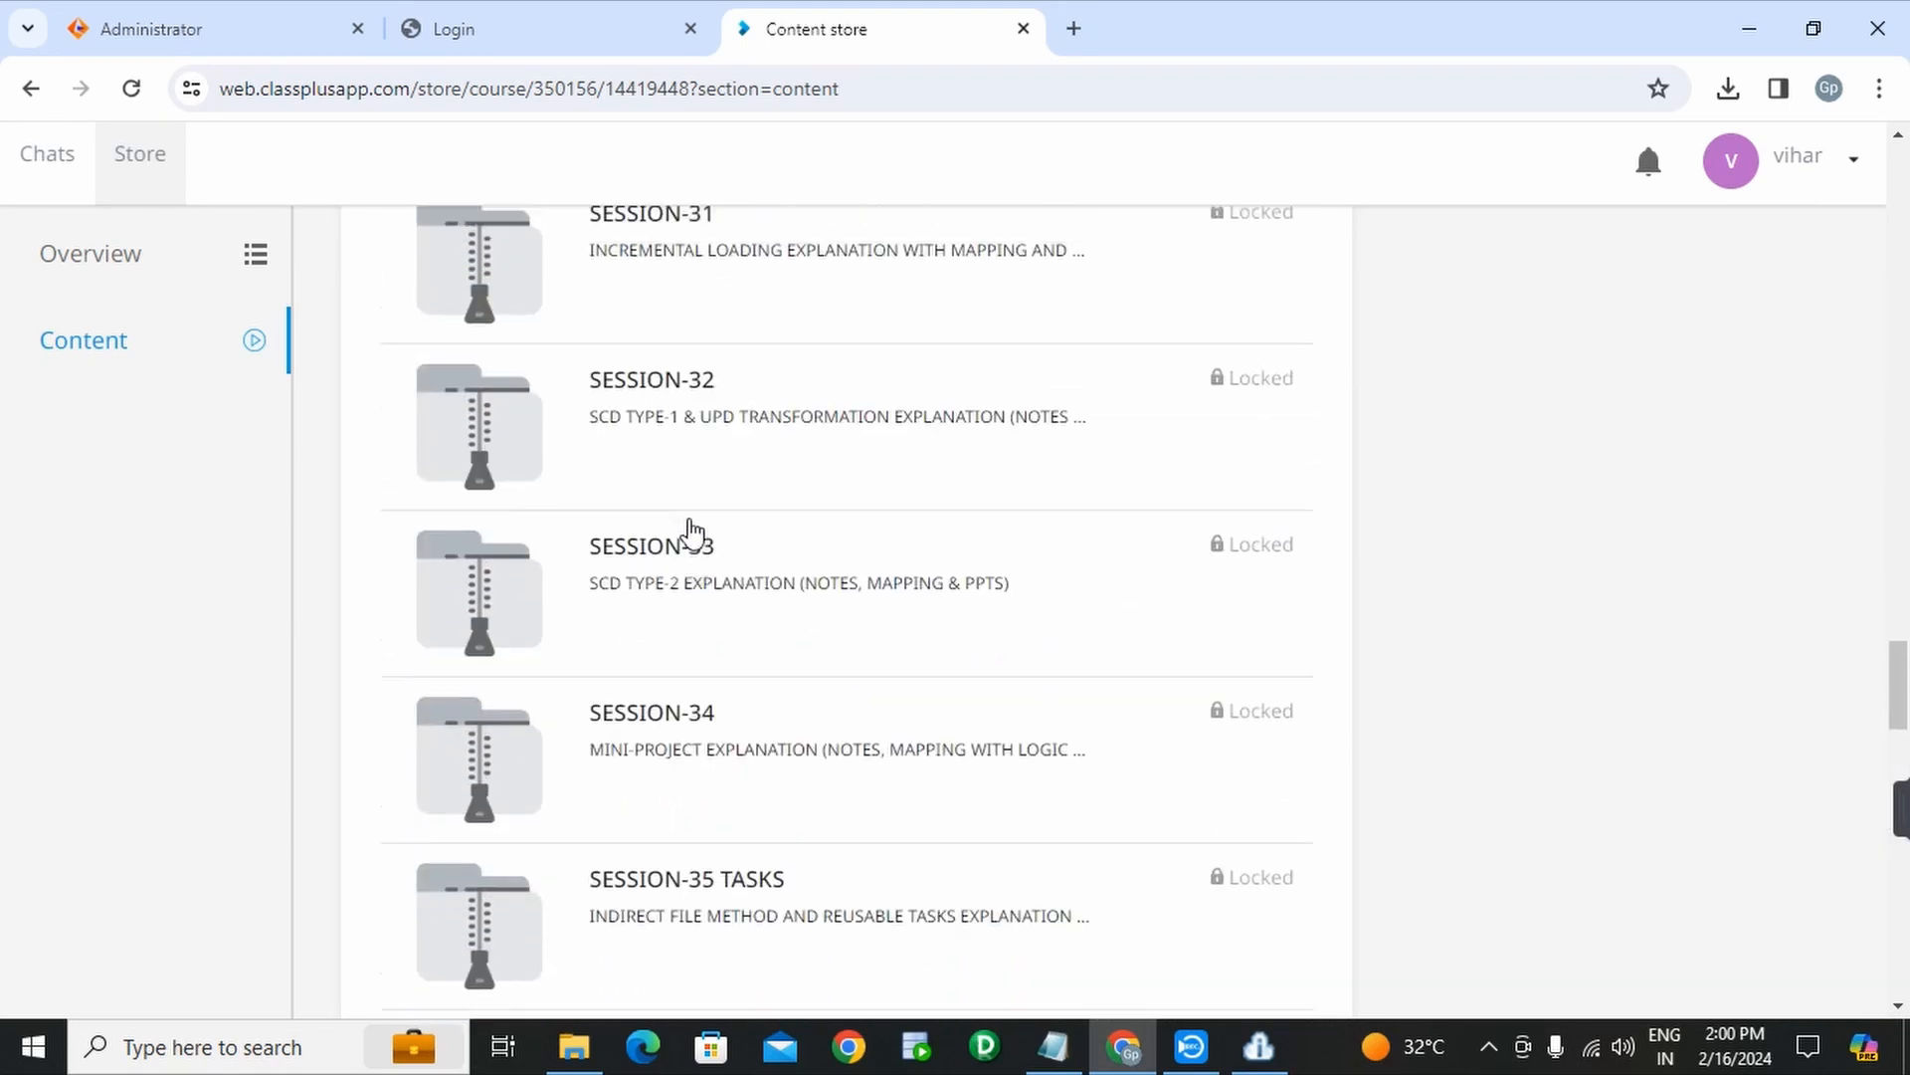
scroll(692, 527, "up", 20)
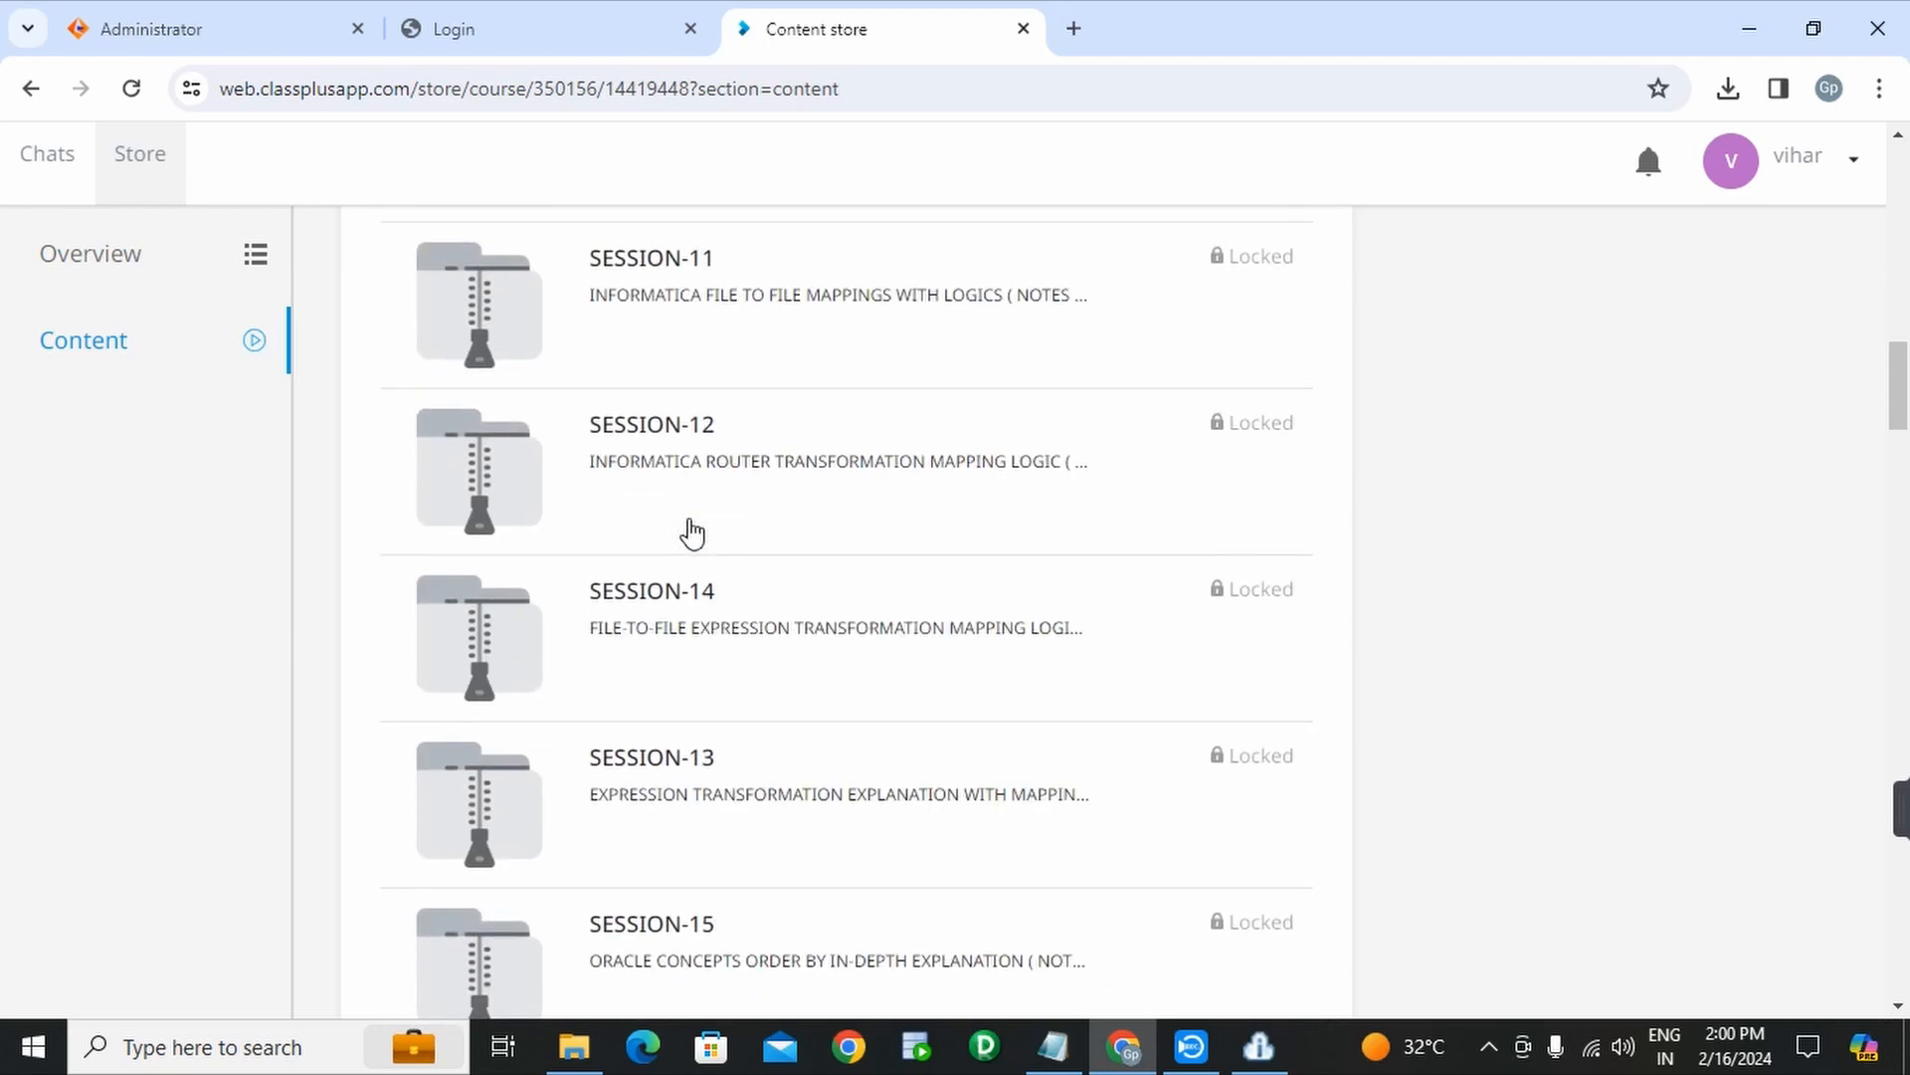
scroll(692, 528, "up", 10)
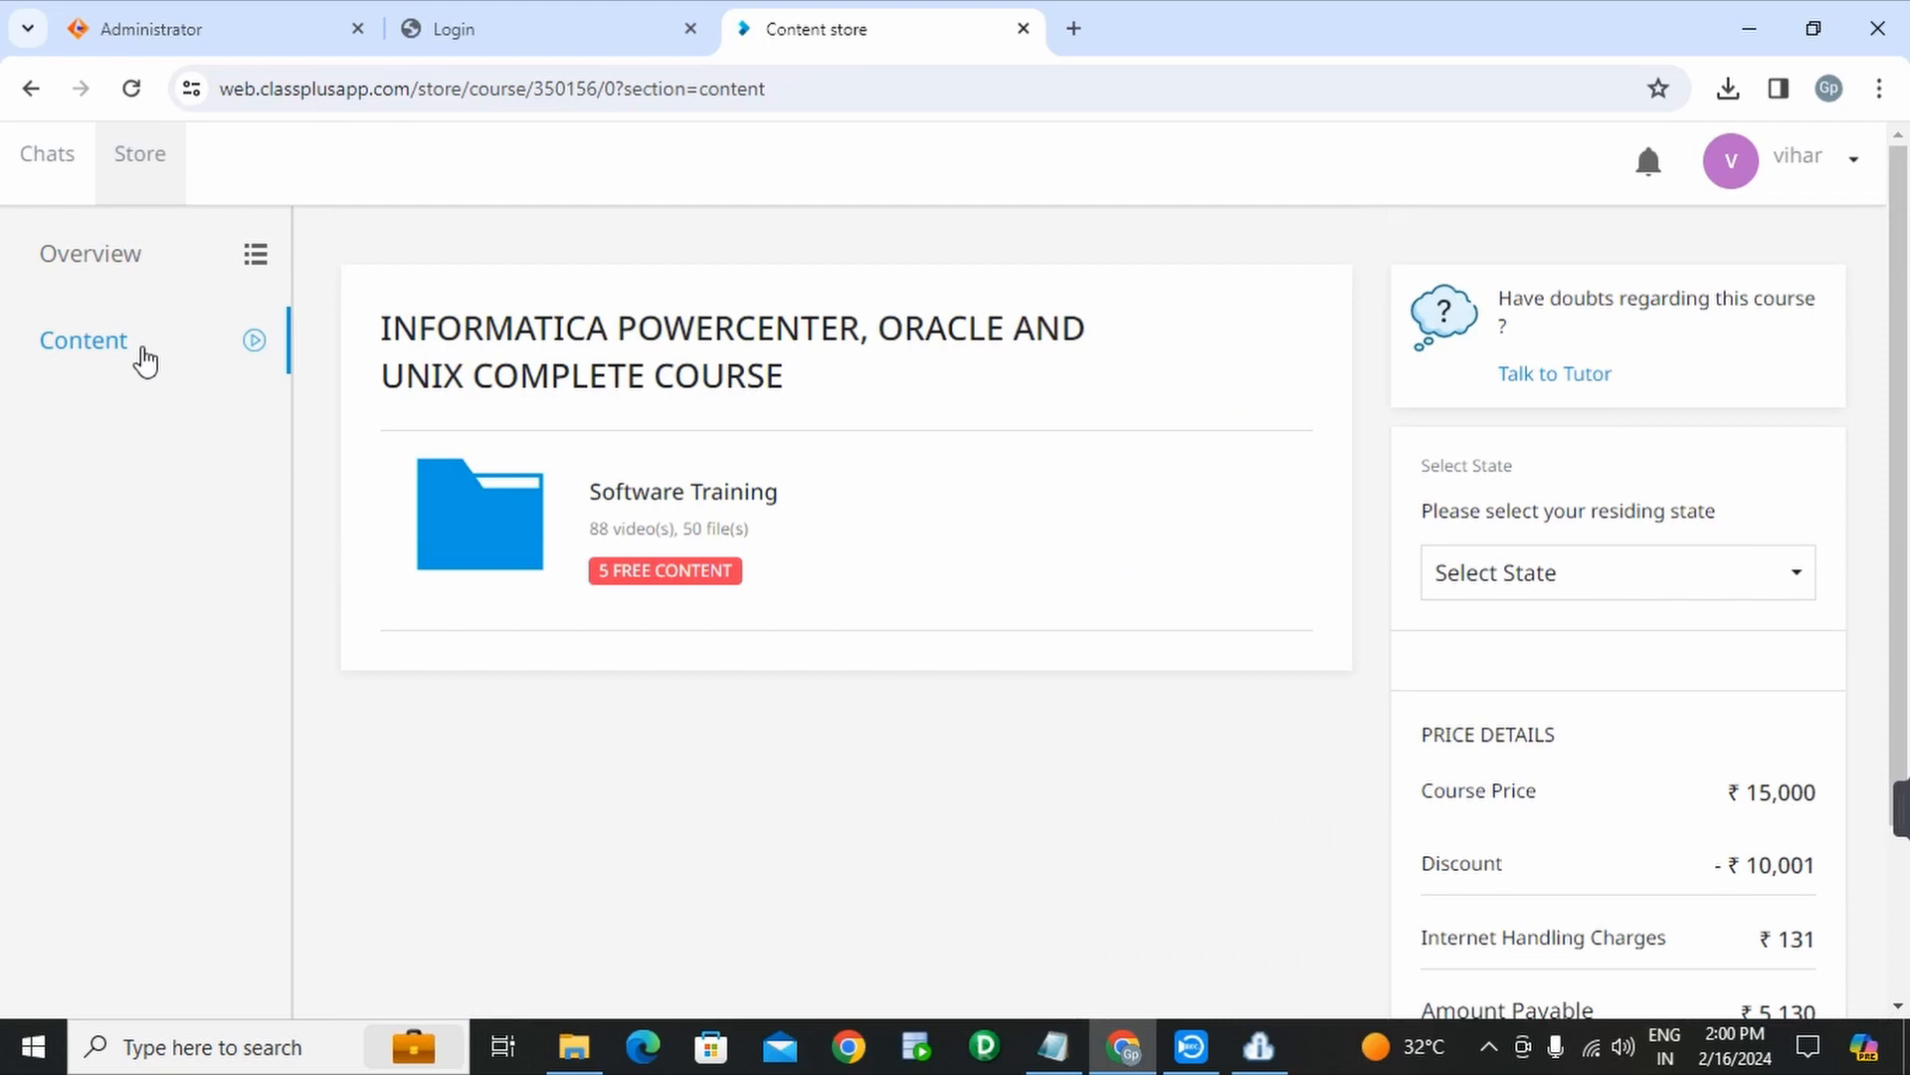
- Open Software Training > Interview Questions and scroll through its videos
left_click(737, 507)
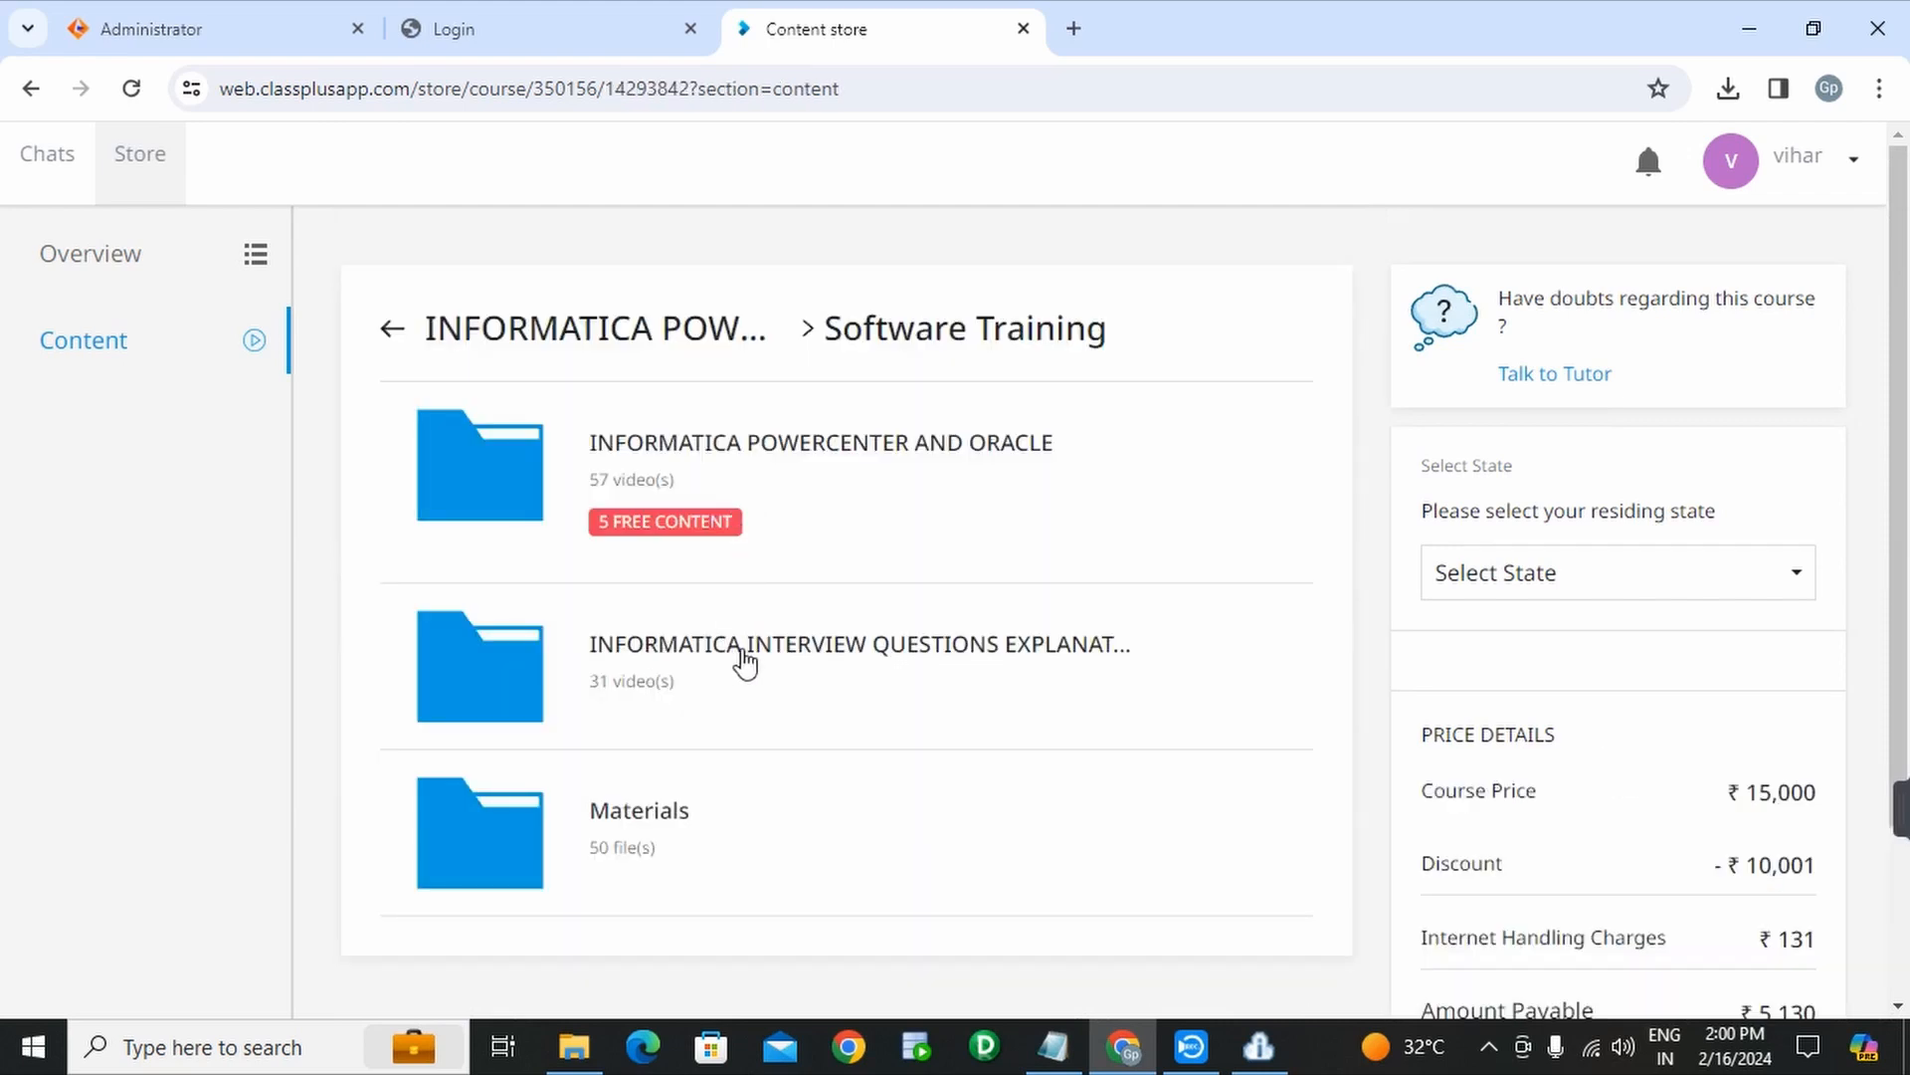
left_click(856, 669)
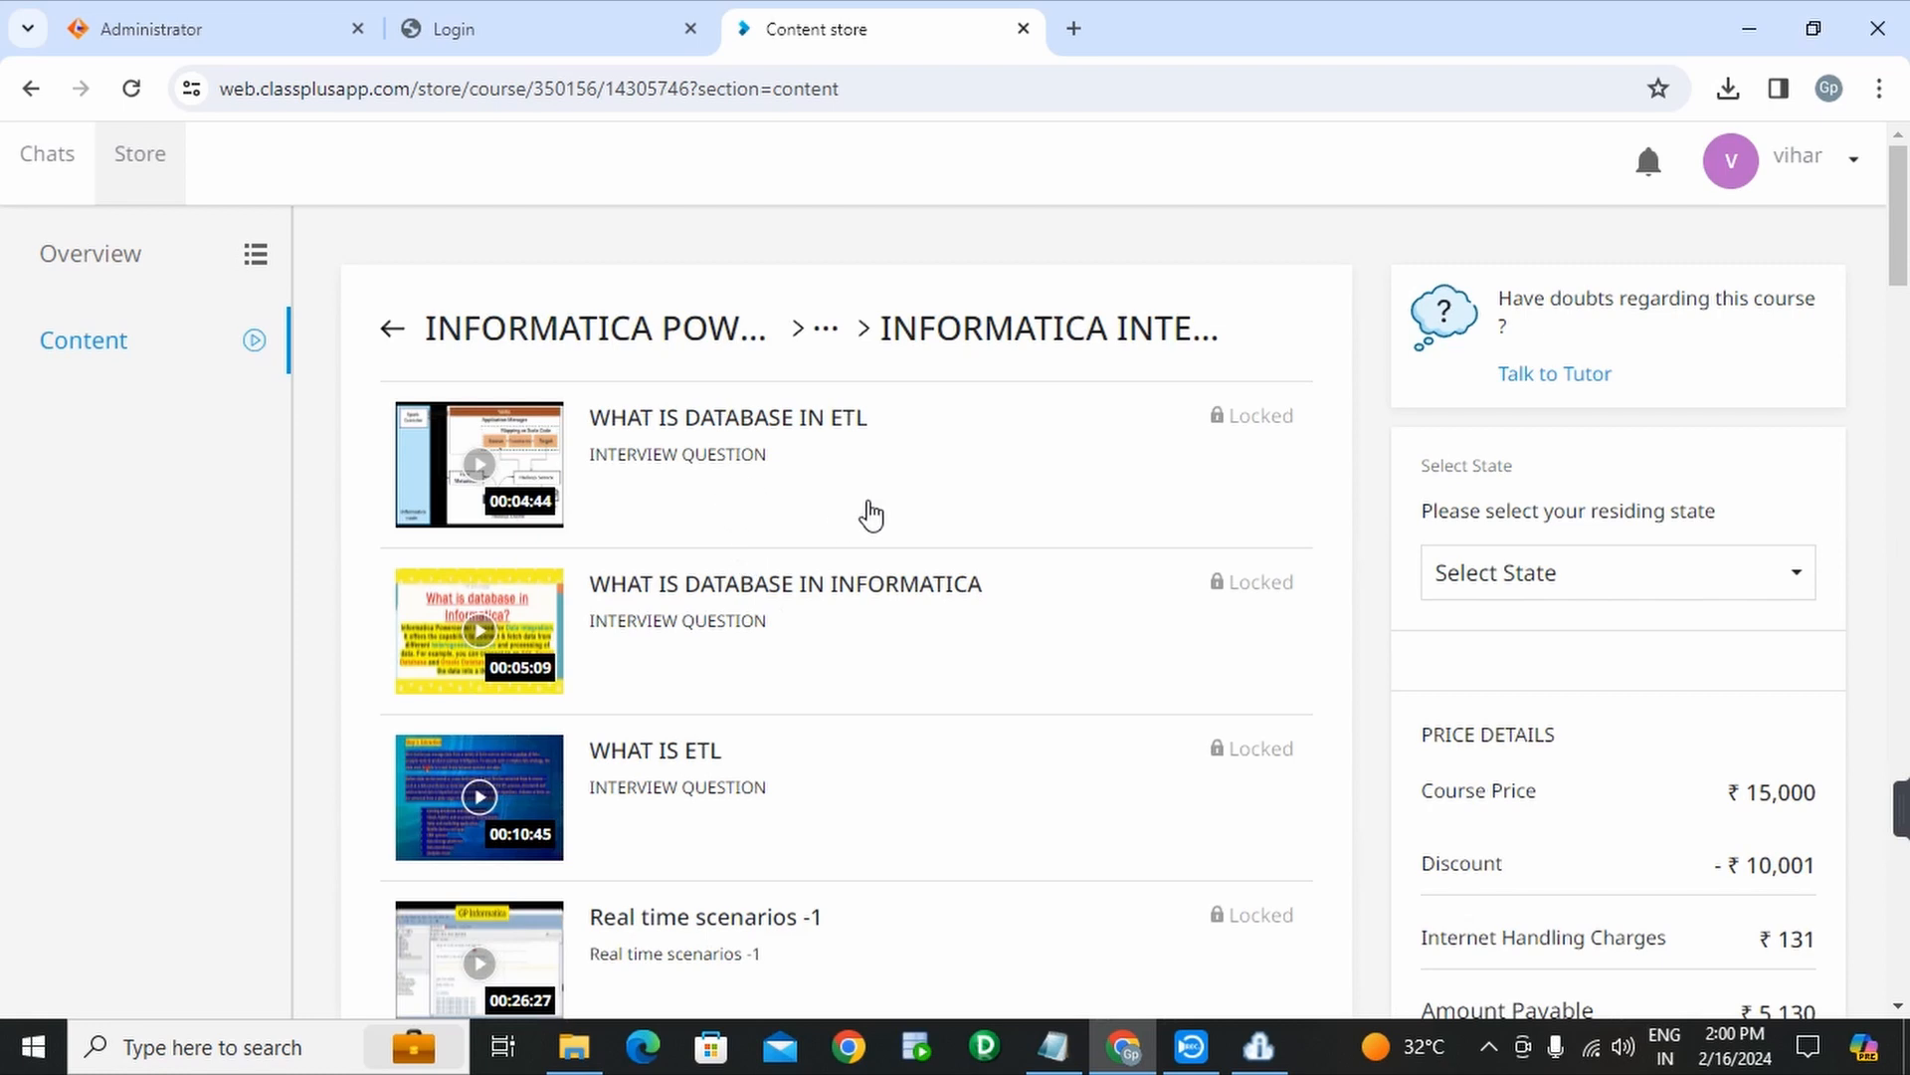
scroll(870, 515, "down", 12)
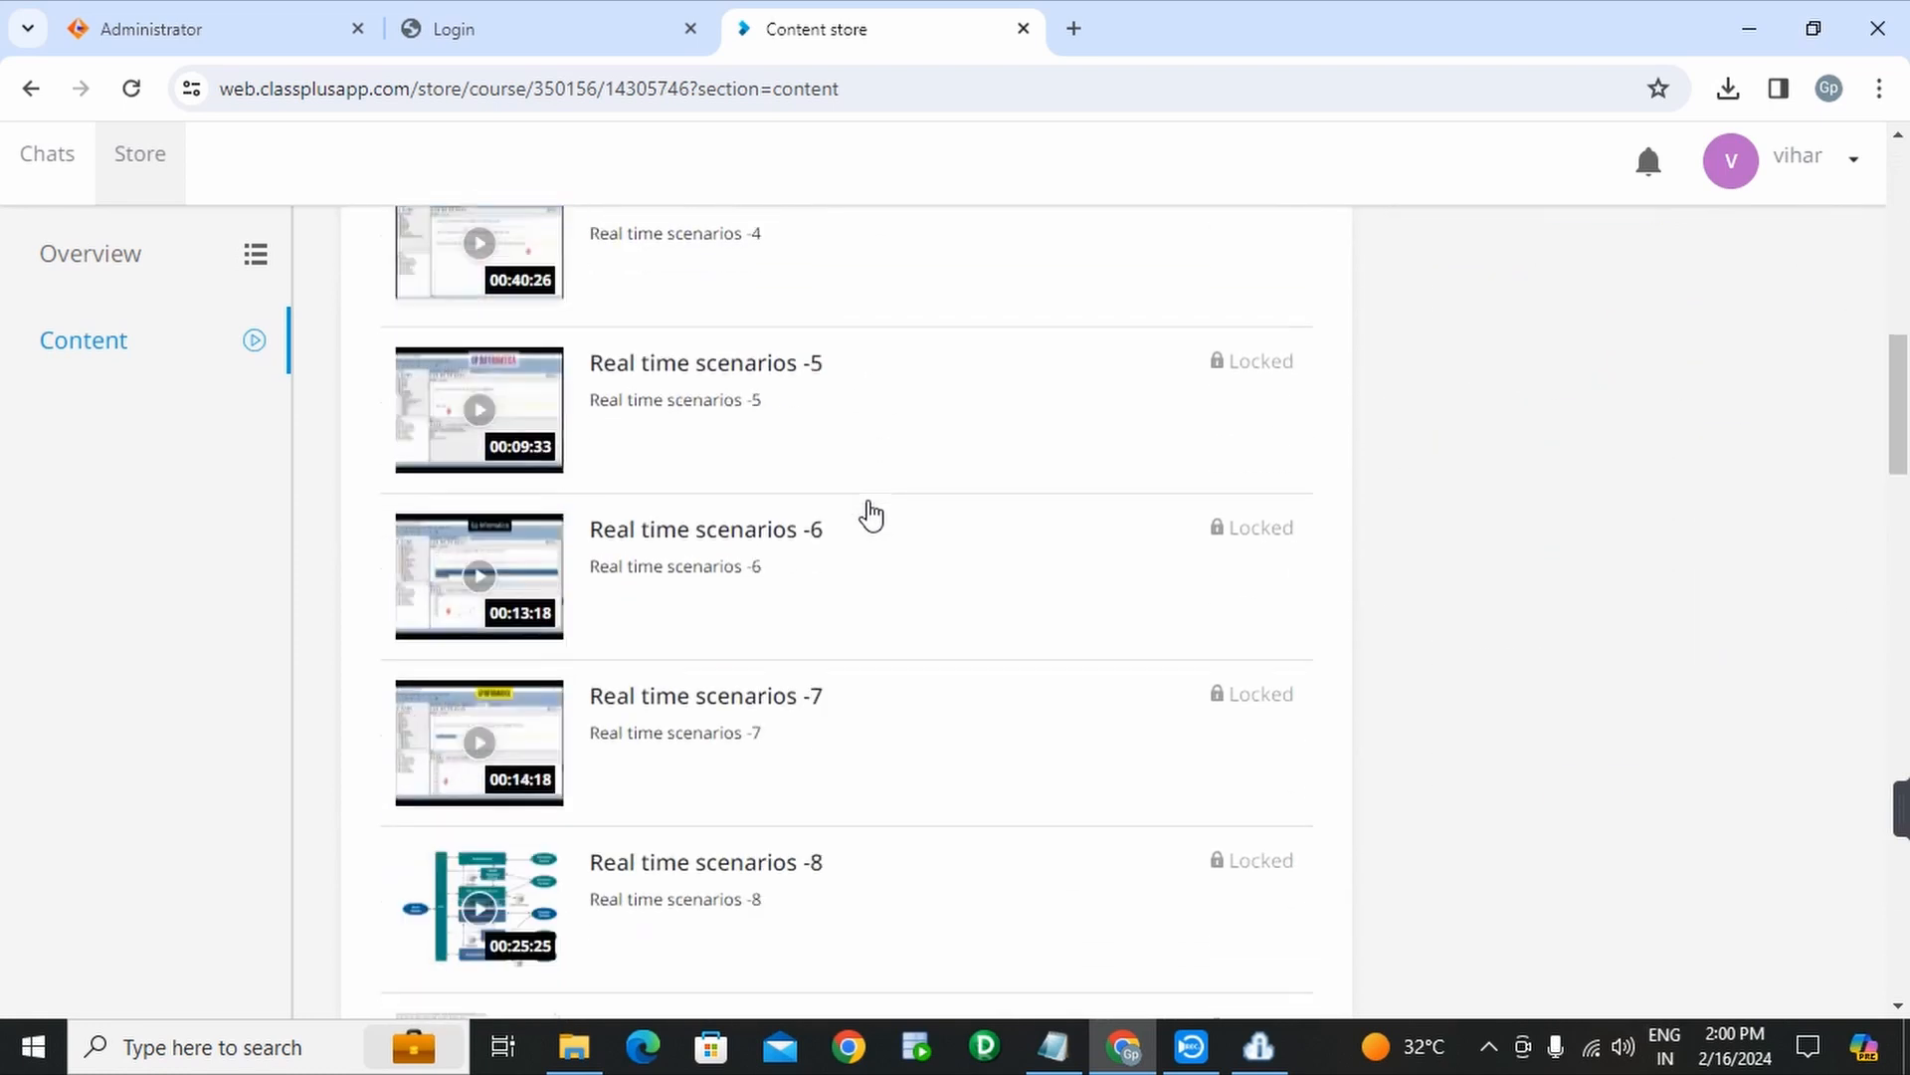
scroll(871, 514, "down", 15)
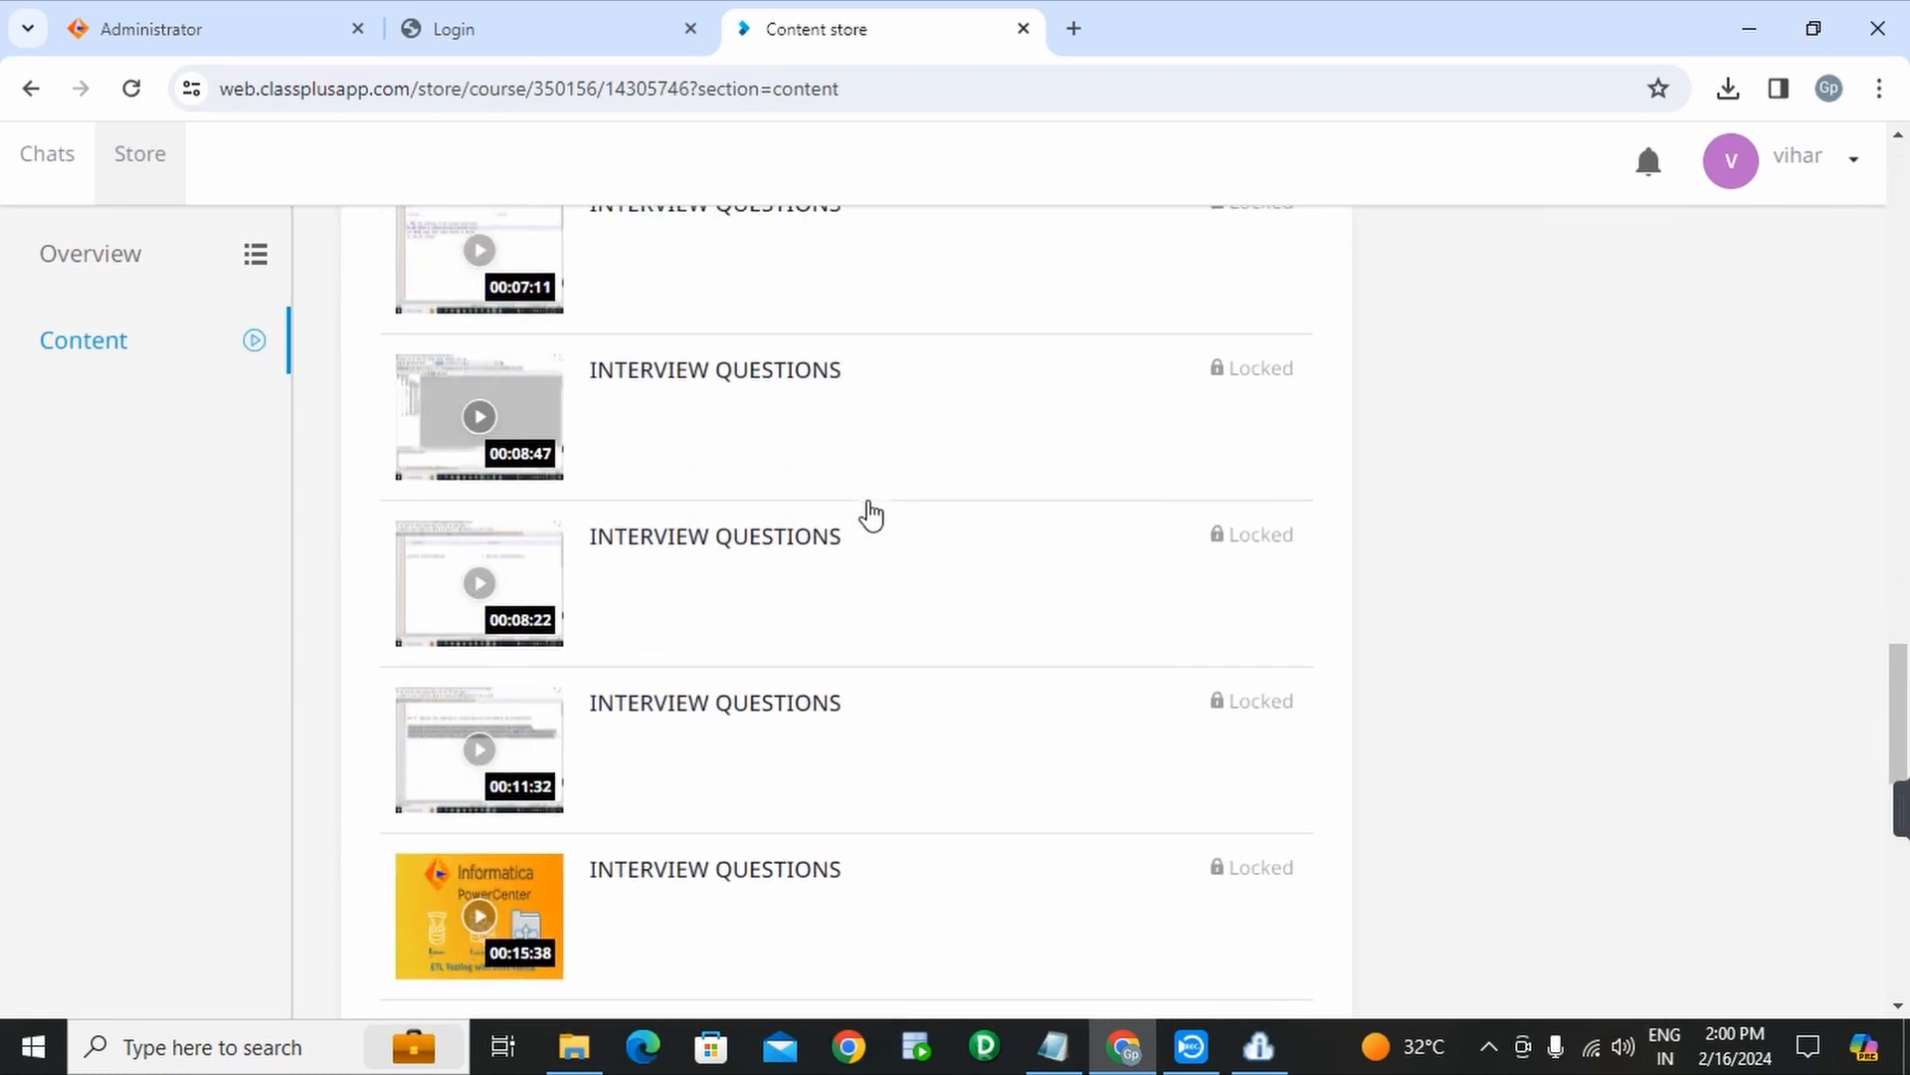
scroll(870, 515, "down", 15)
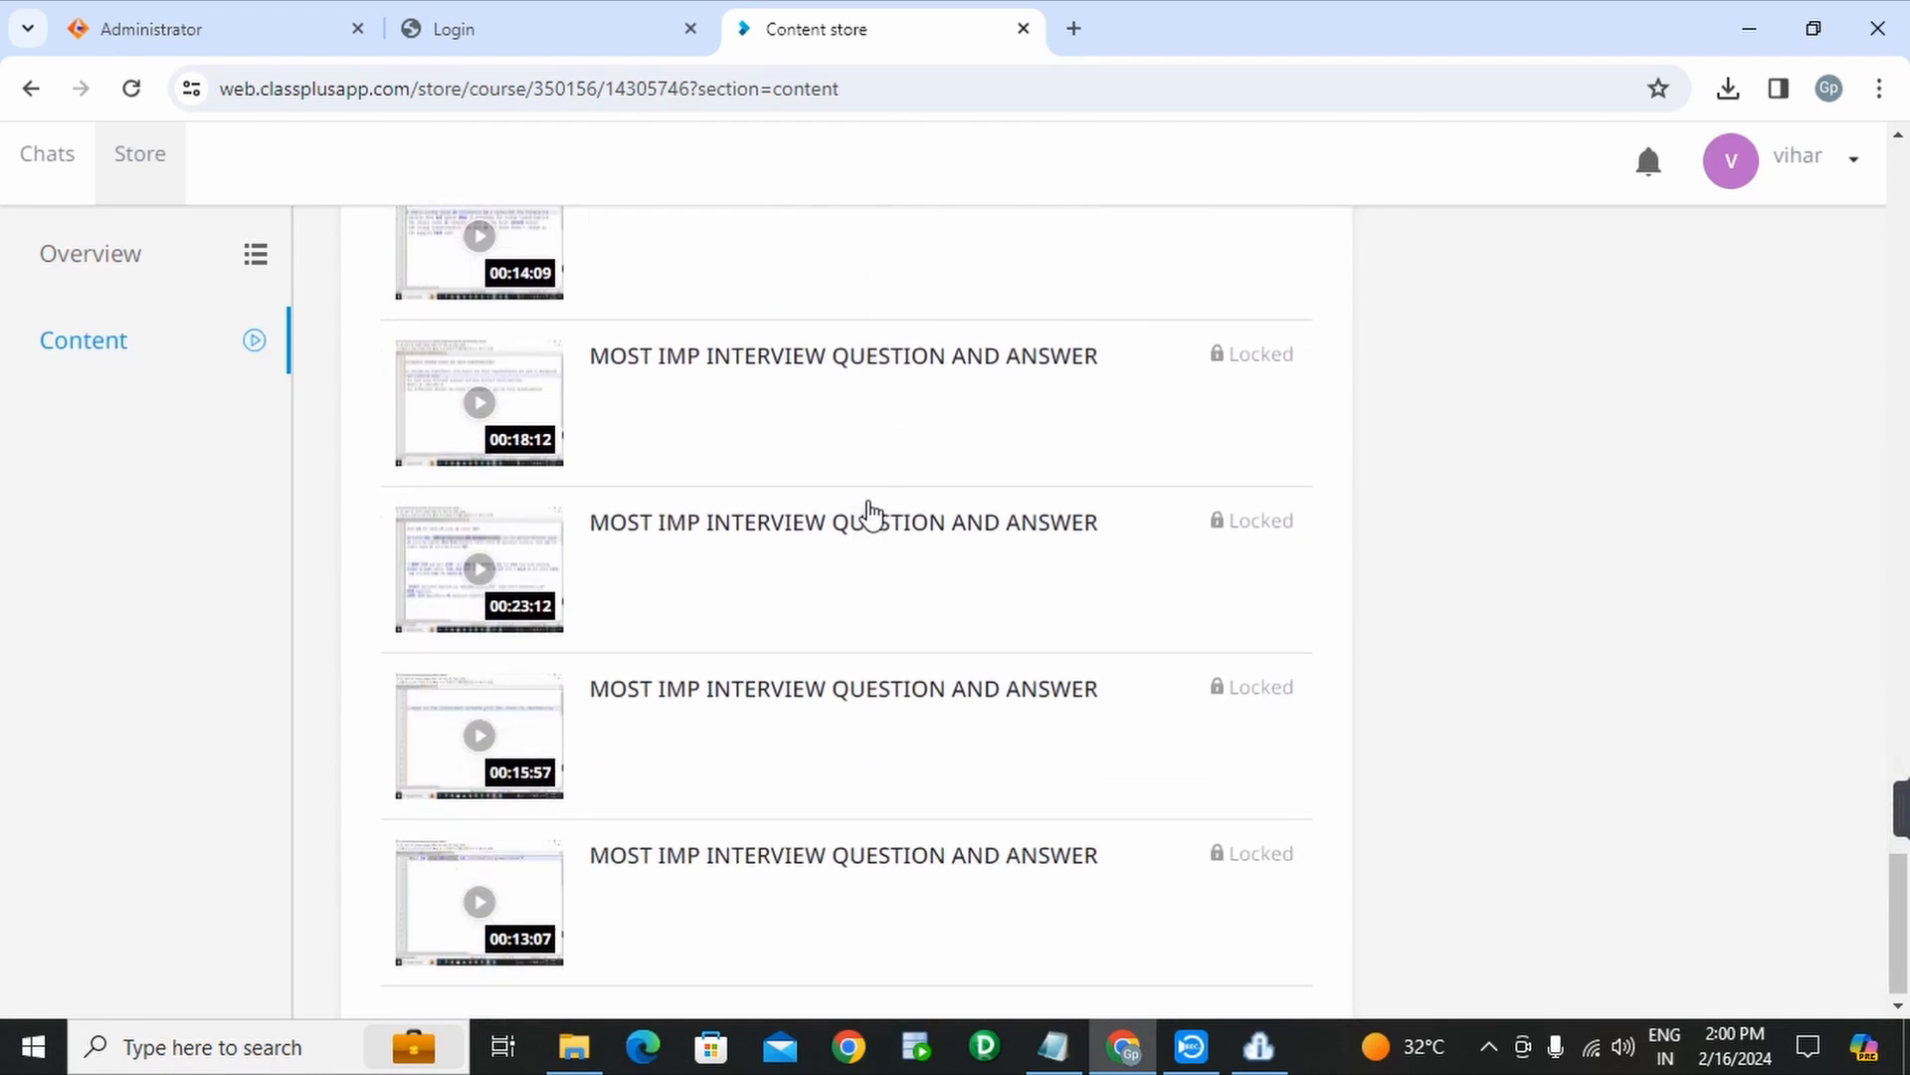
- Return to the course Content and reopen the Software Training folder
left_click(167, 353)
scroll(669, 425, "down", 1)
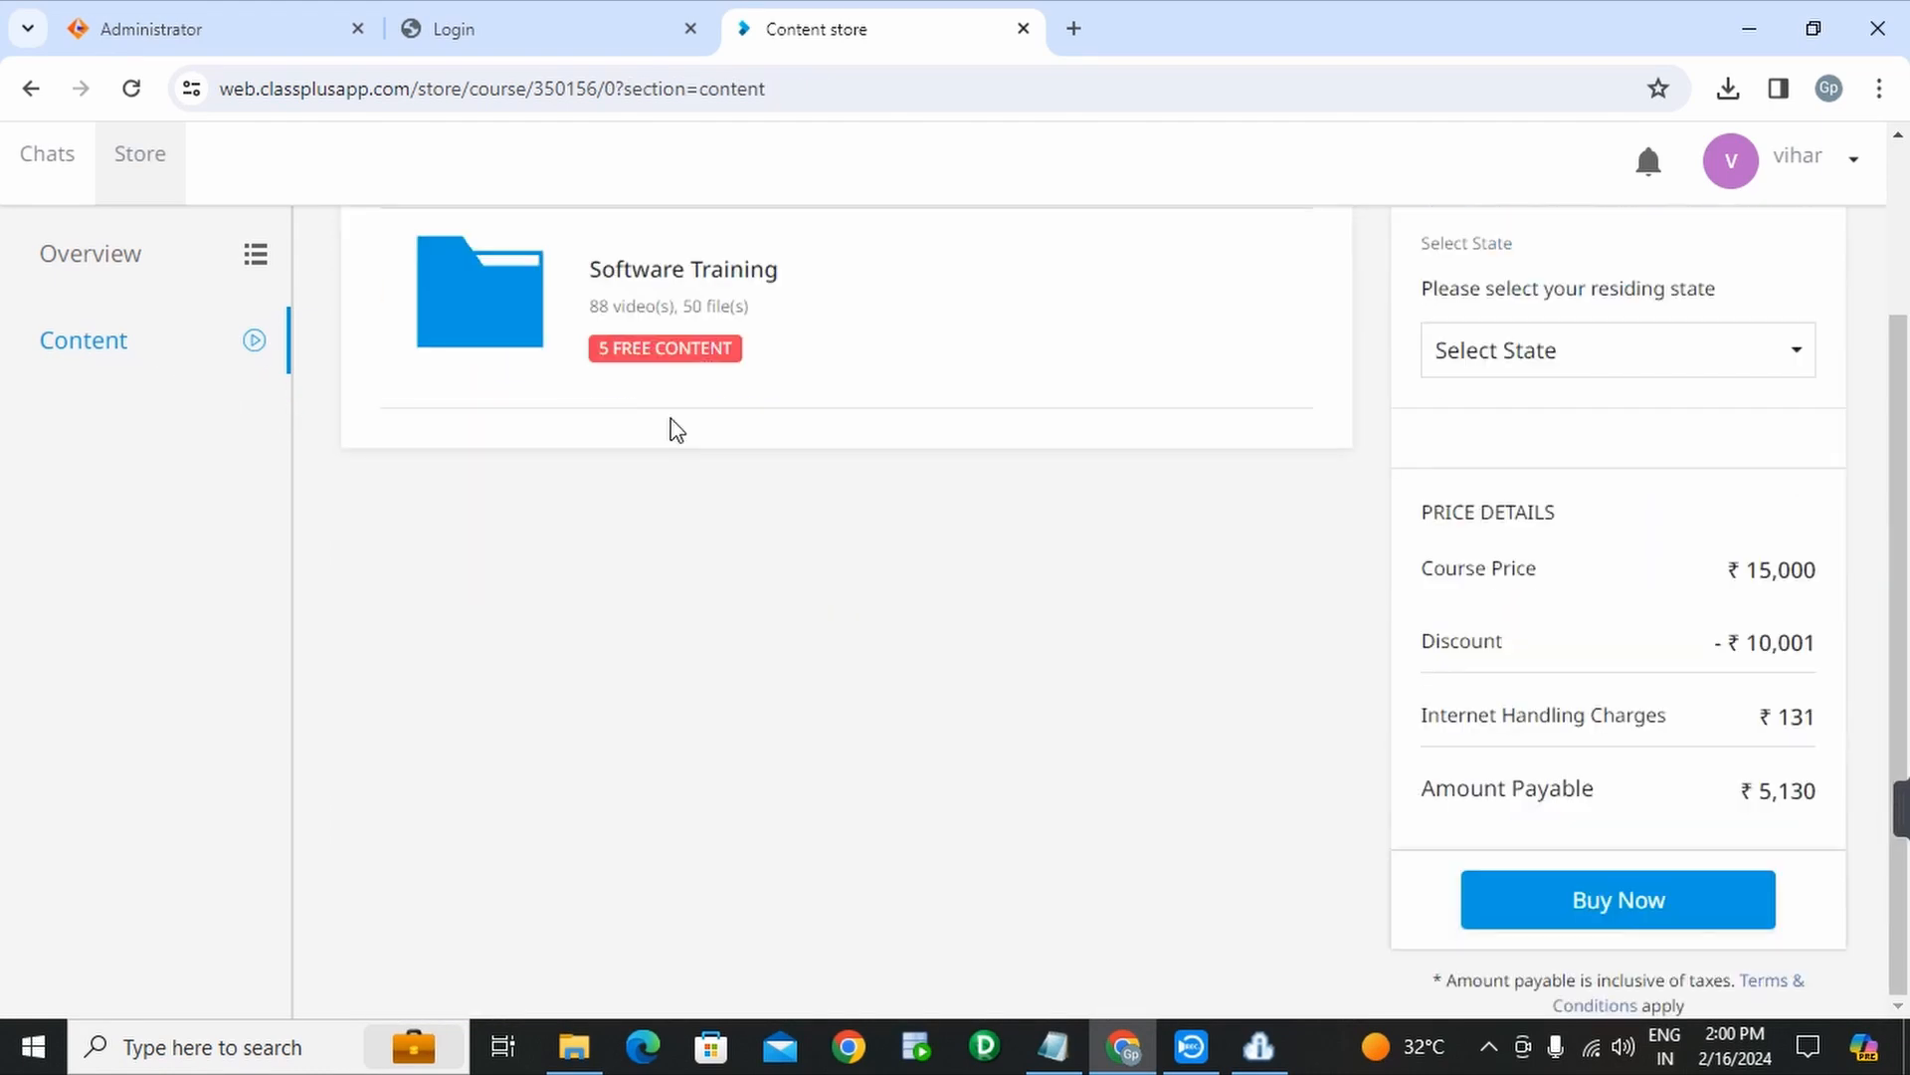
left_click(676, 295)
scroll(761, 522, "up", 2)
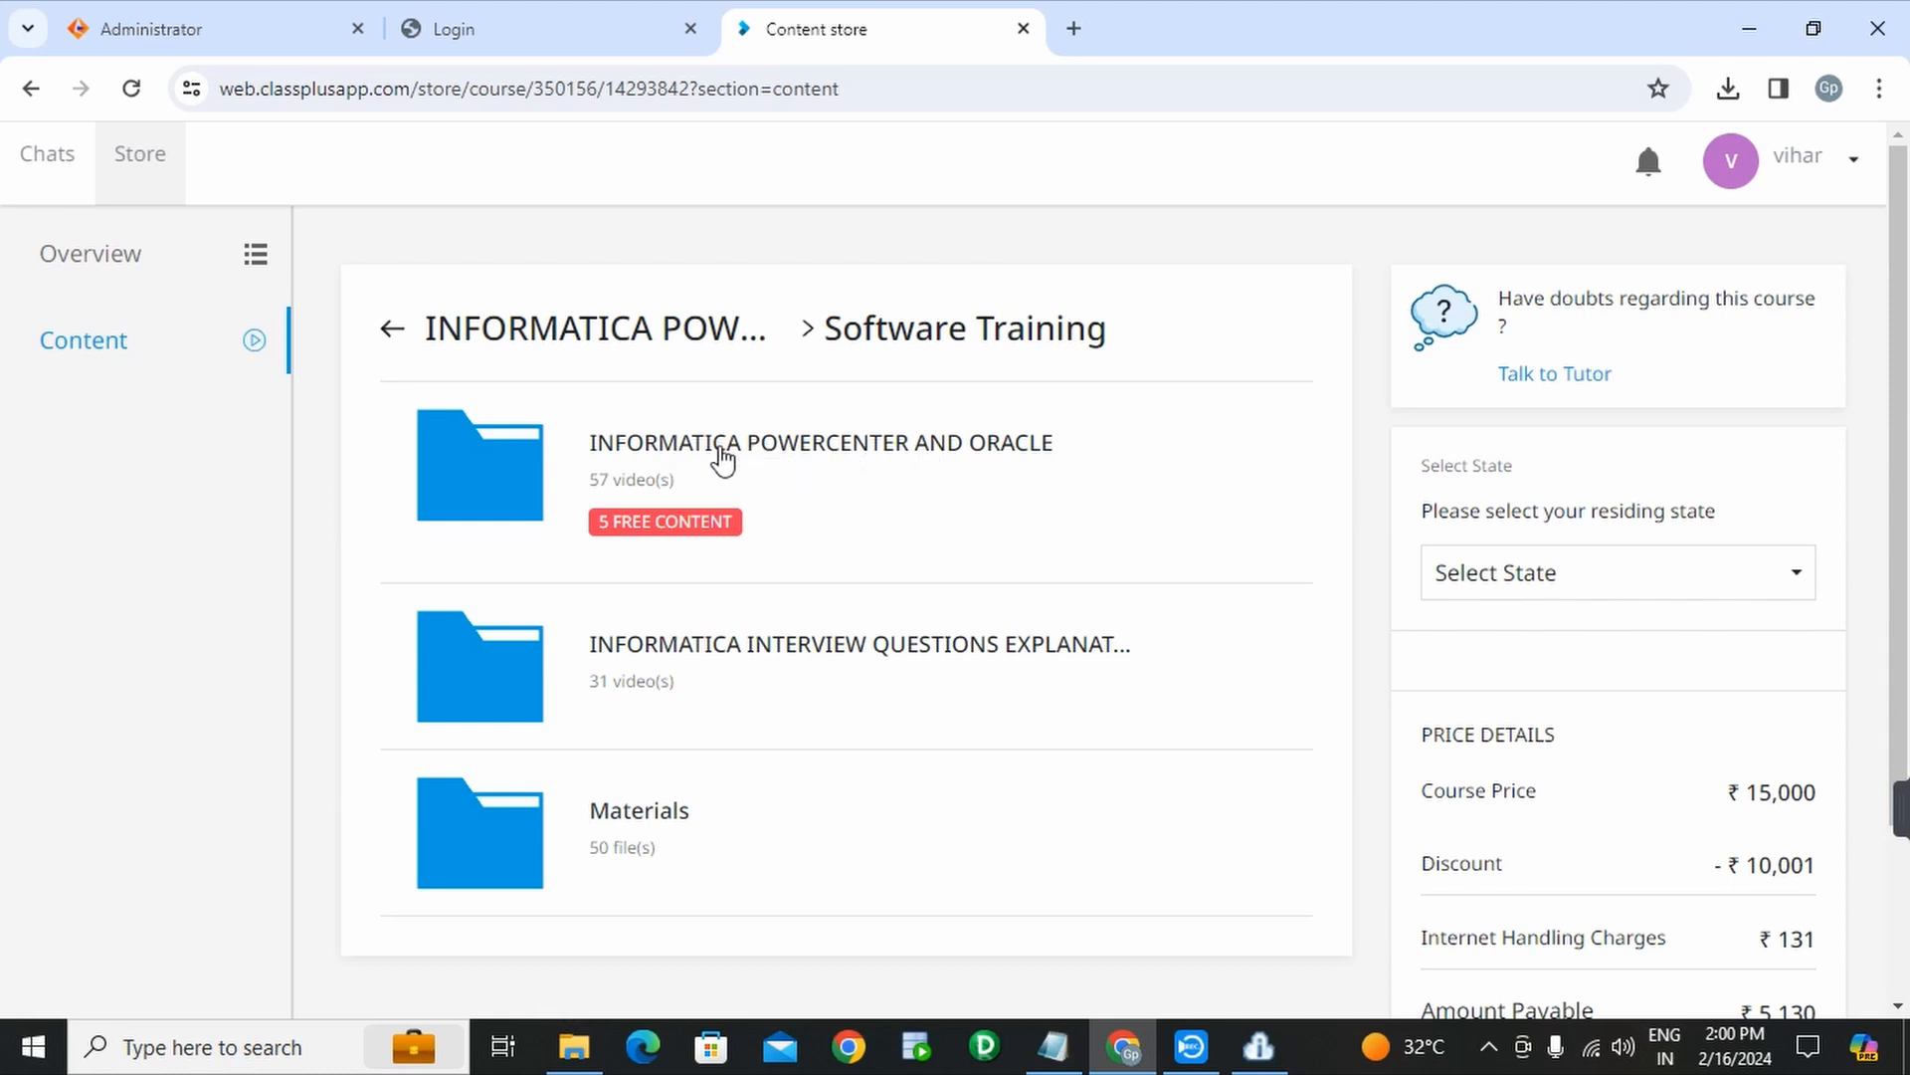
left_click(797, 446)
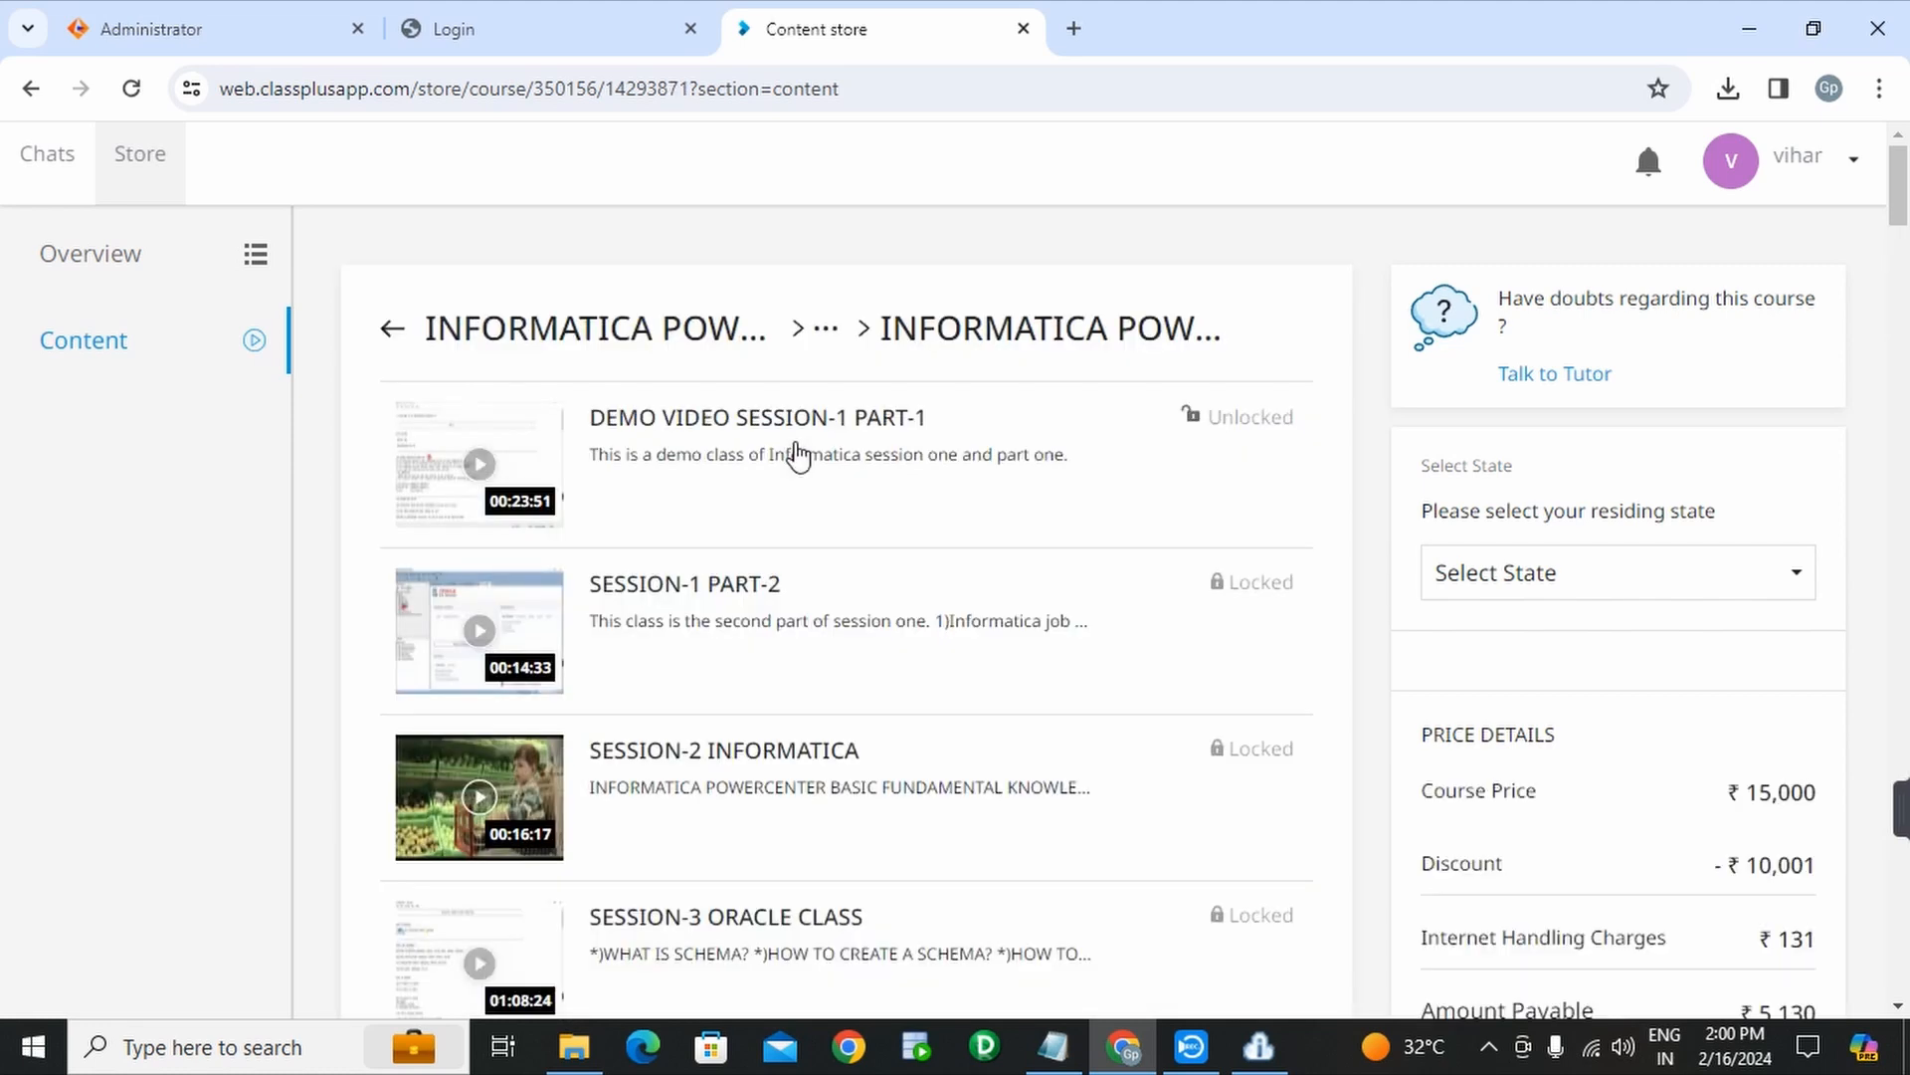
scroll(797, 454, "down", 3)
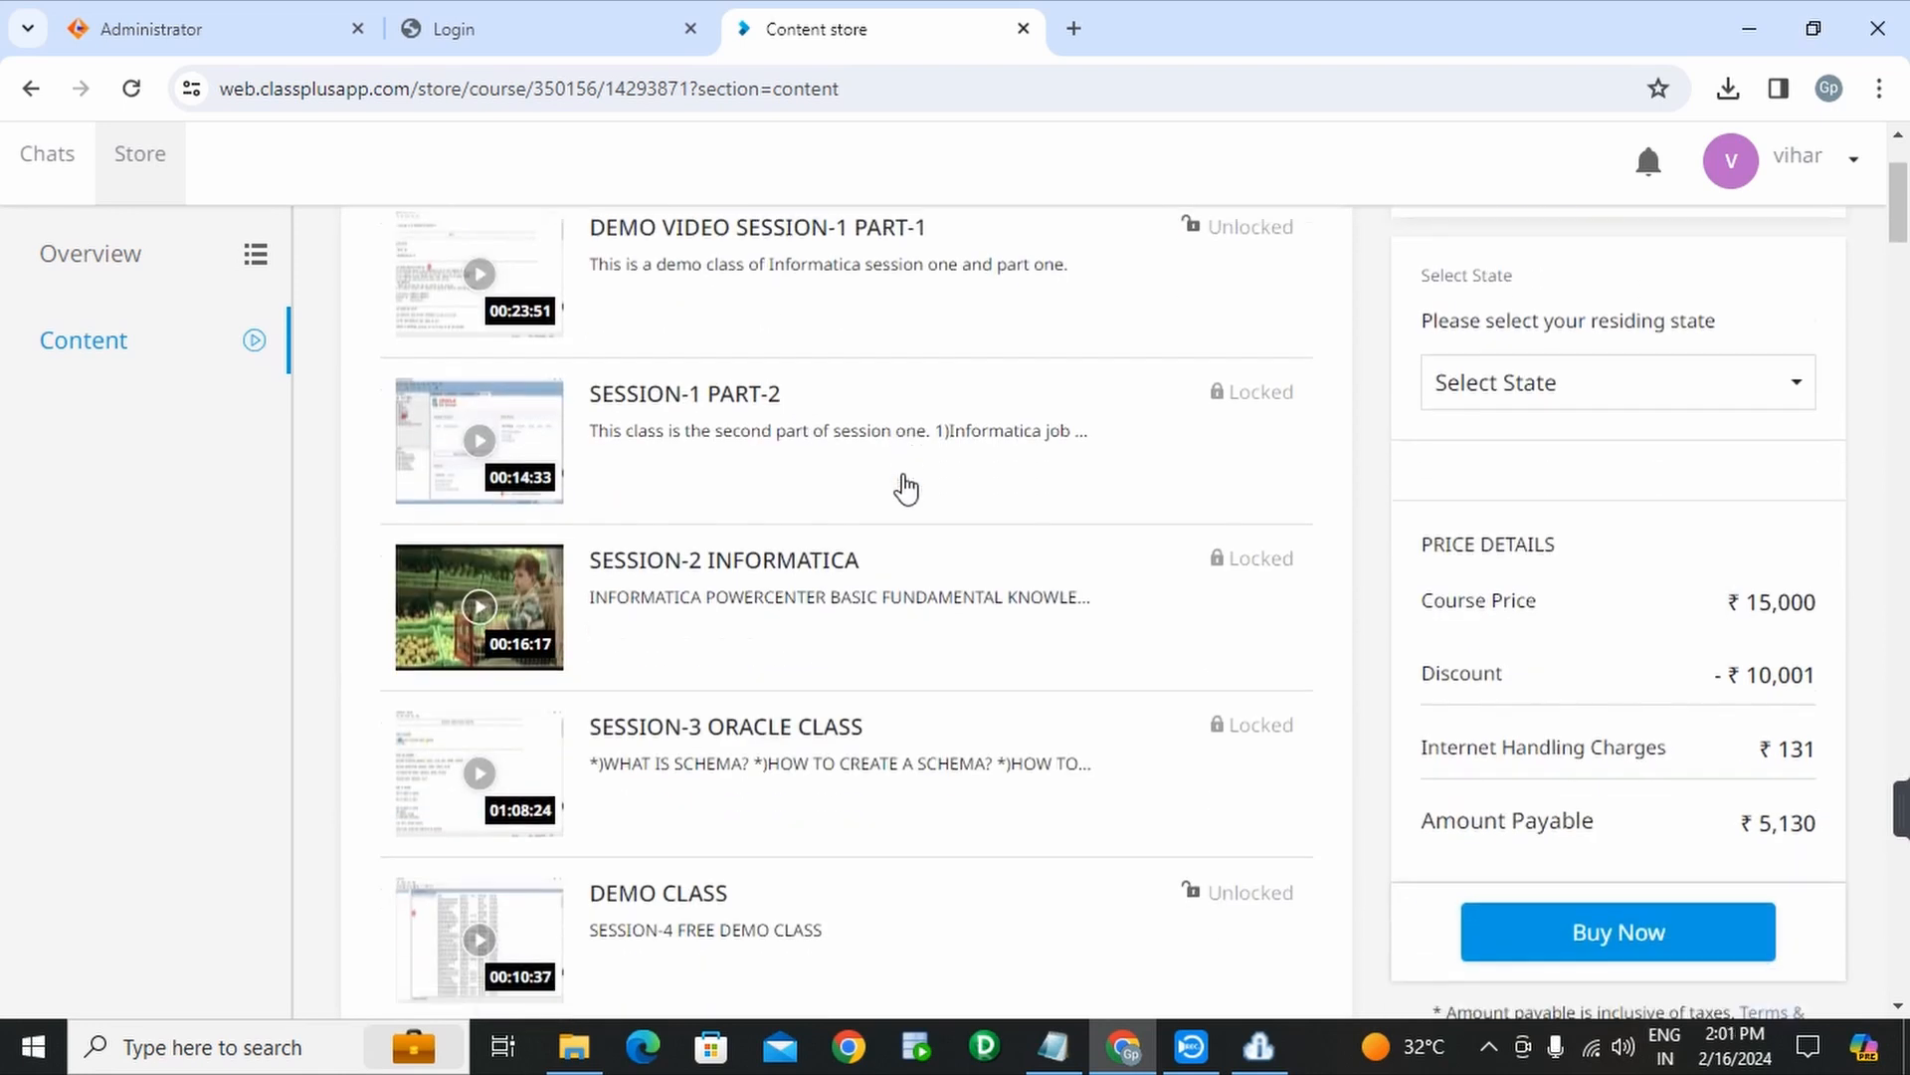
scroll(905, 488, "down", 11)
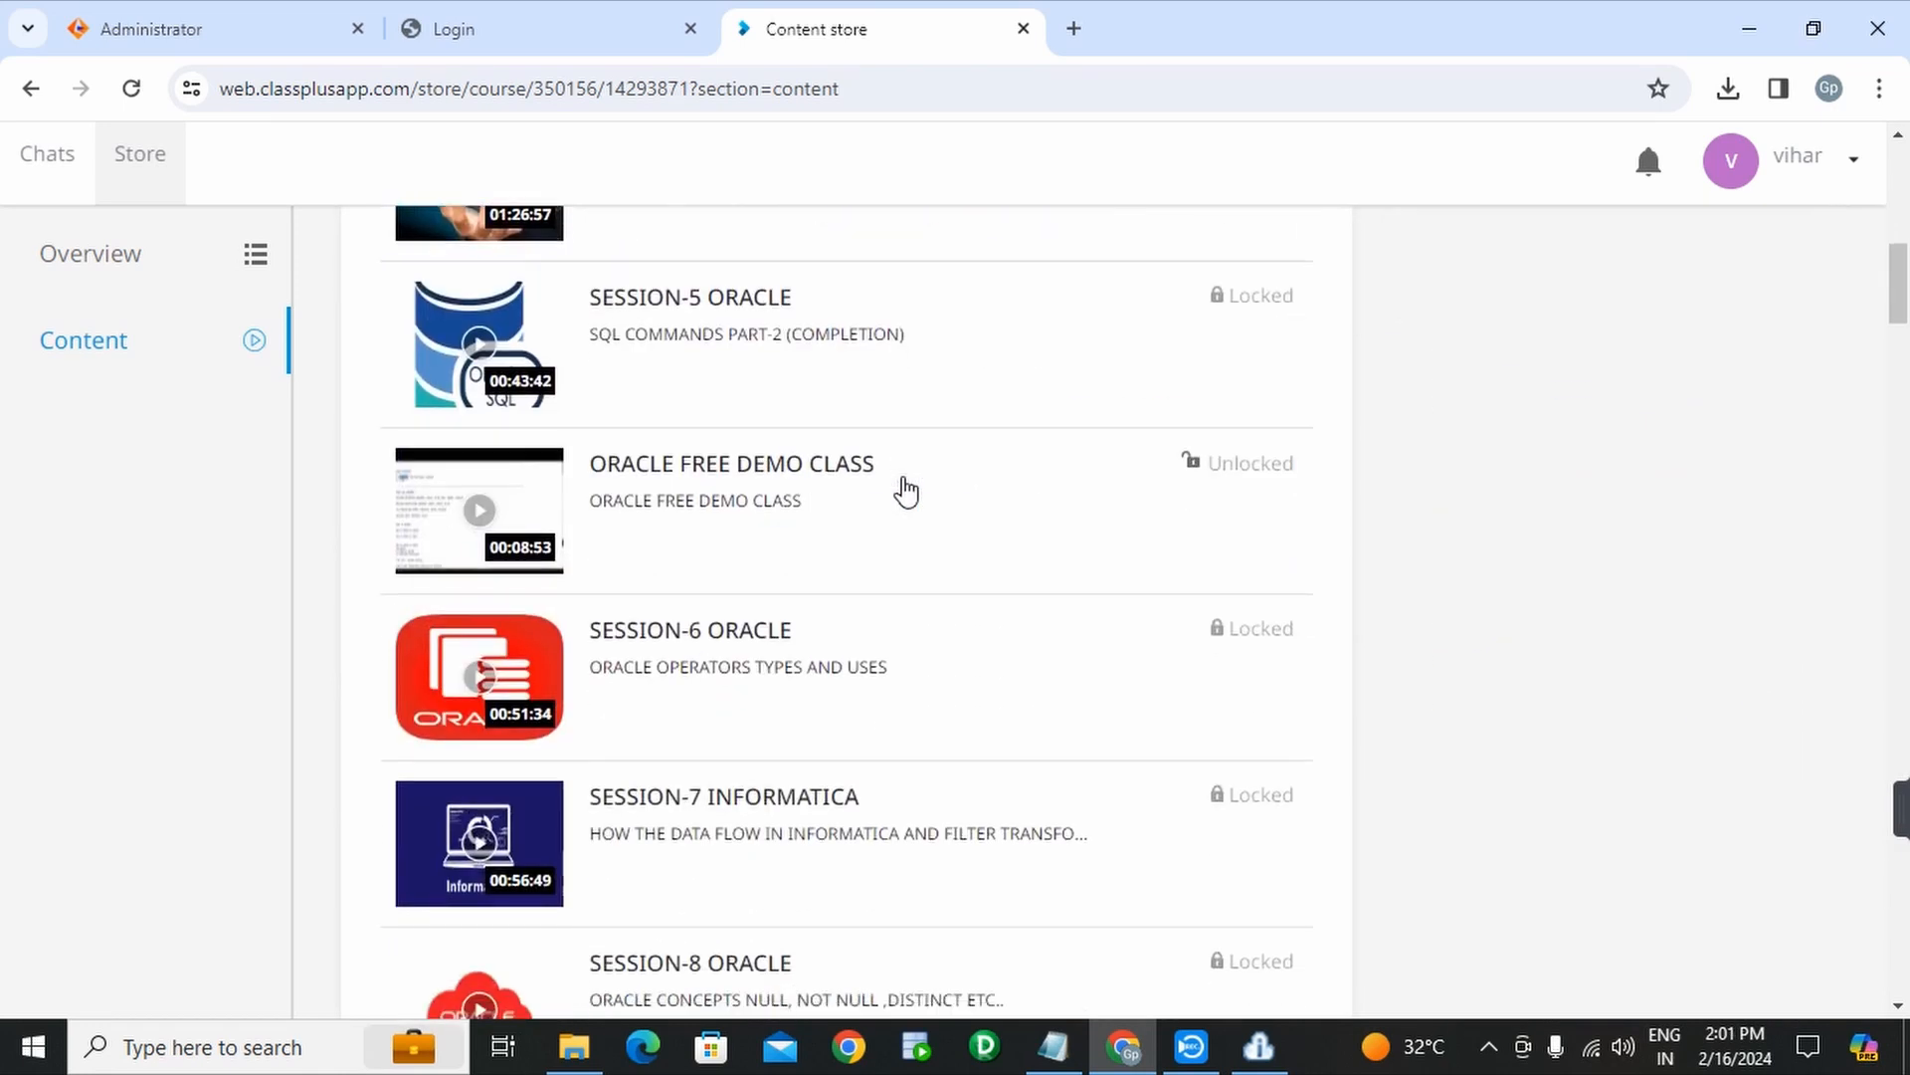
scroll(905, 490, "down", 6)
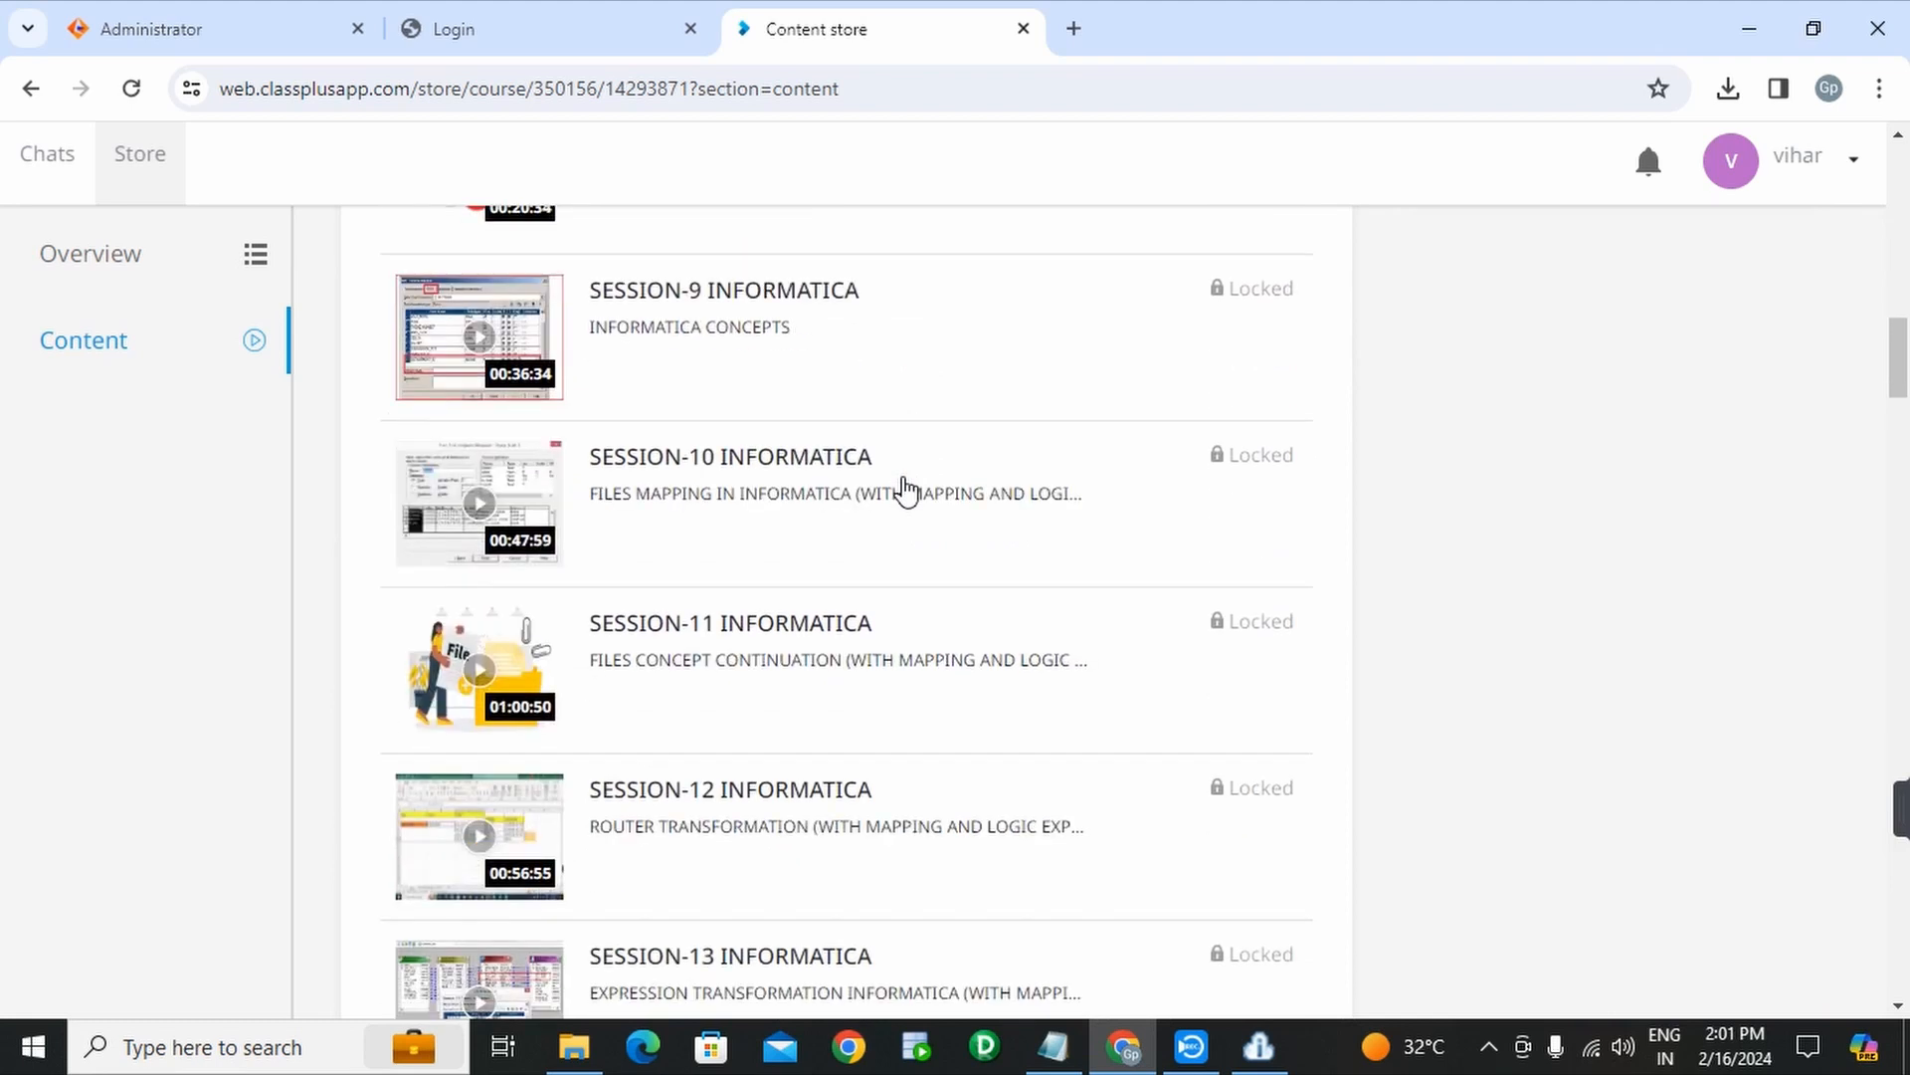
scroll(905, 489, "down", 7)
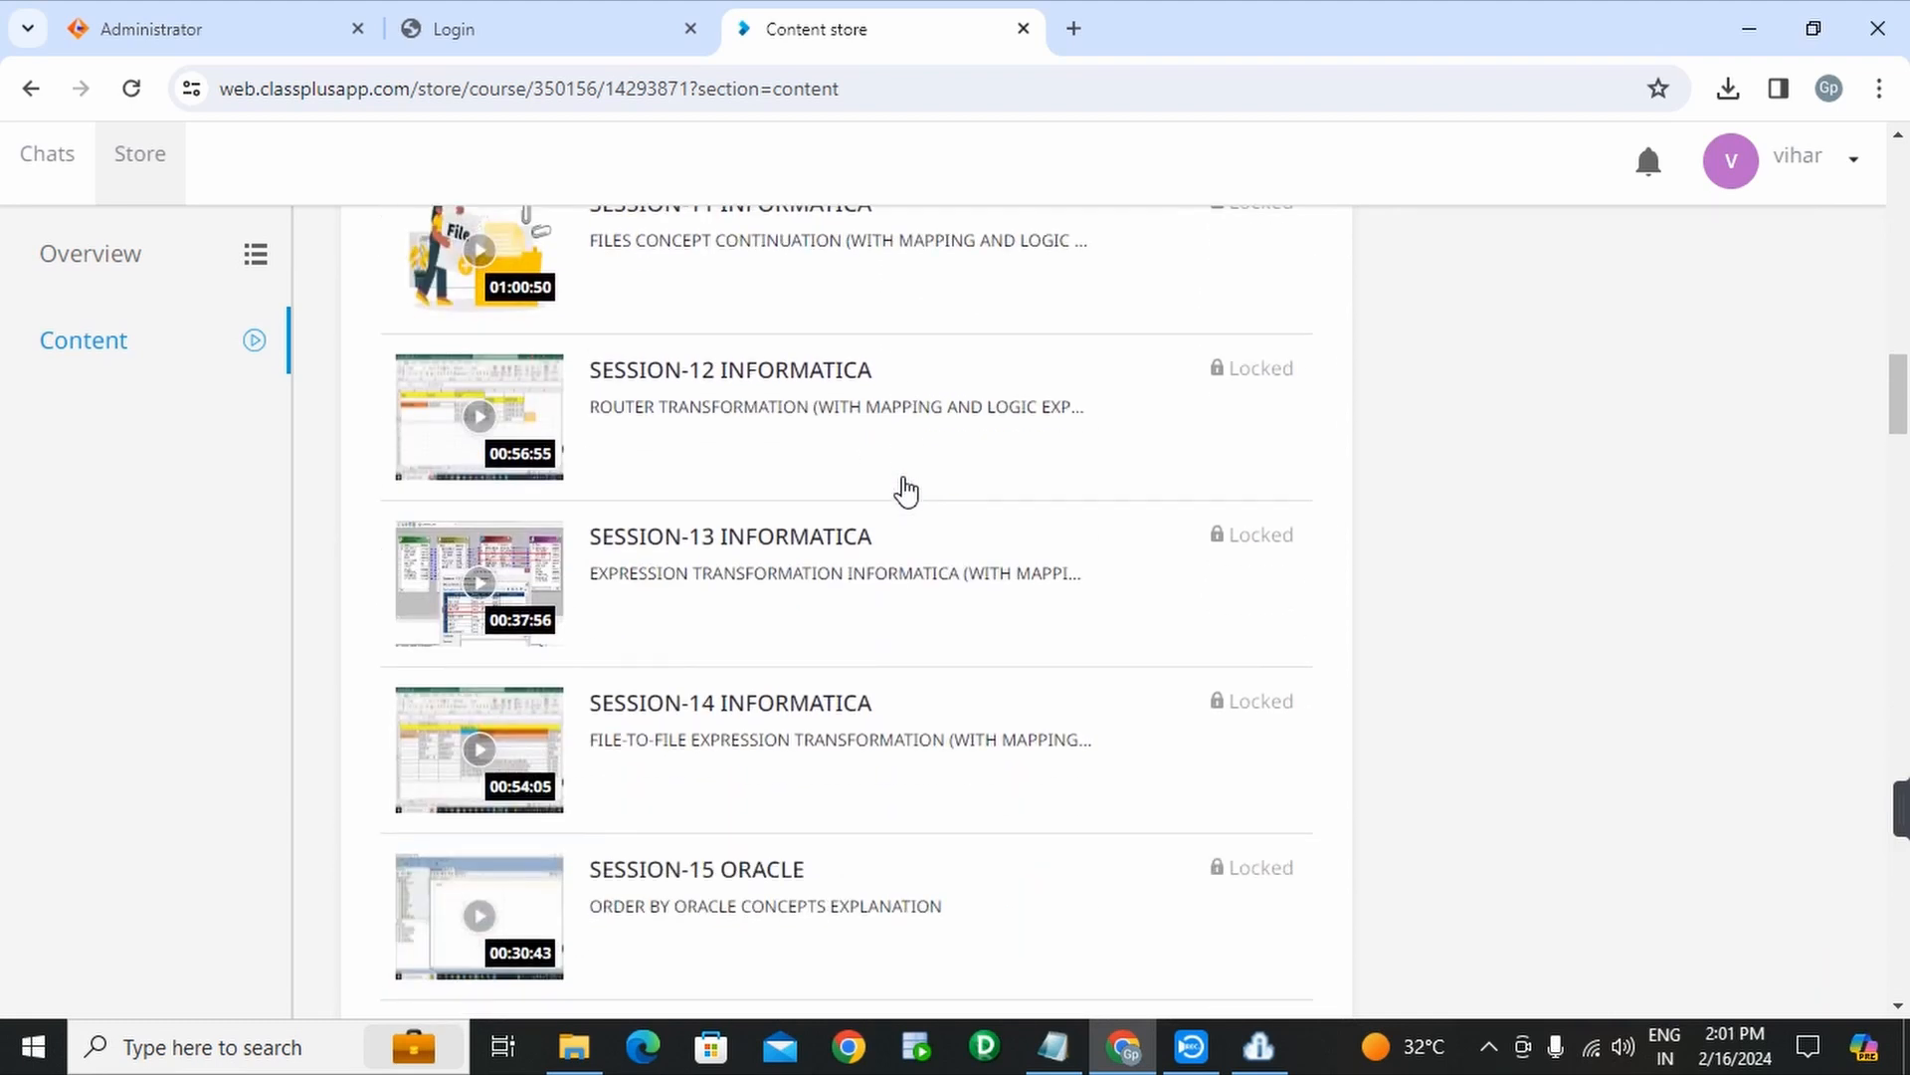
scroll(906, 490, "down", 7)
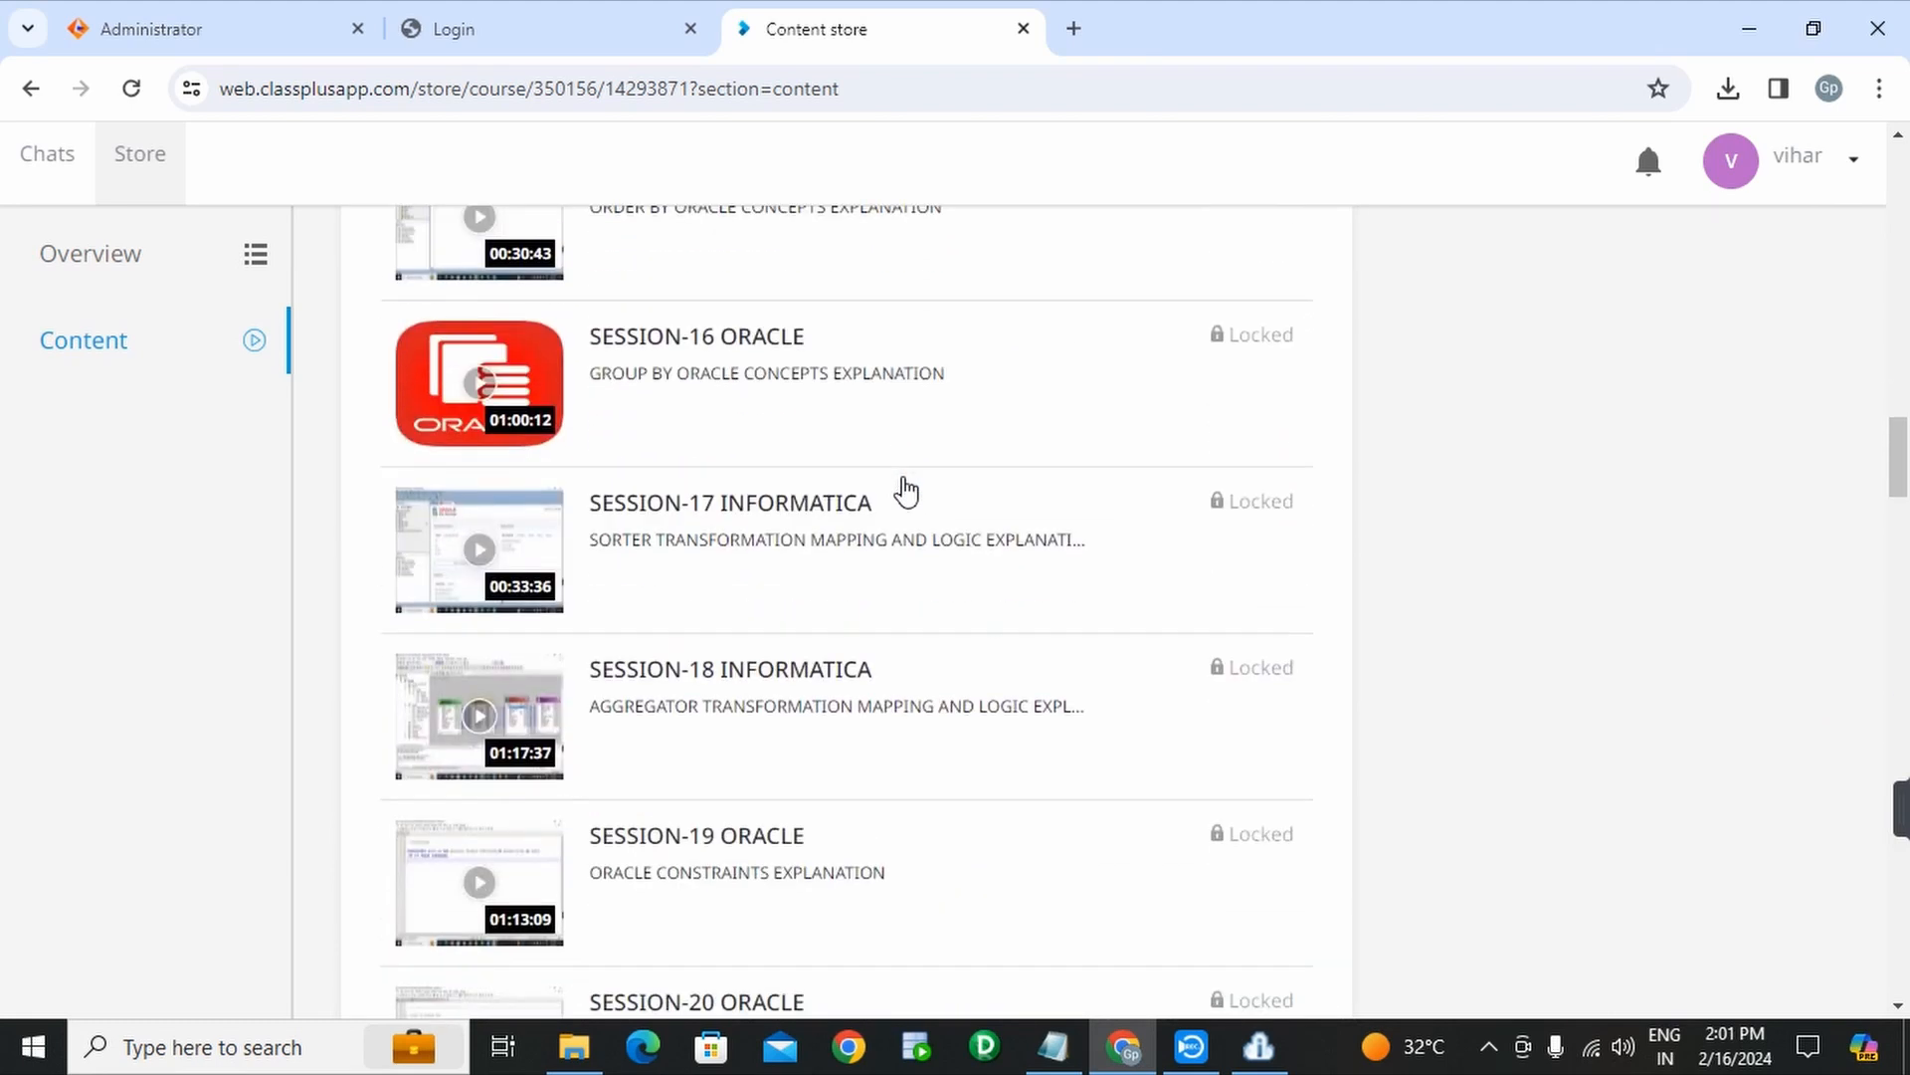
scroll(905, 490, "down", 7)
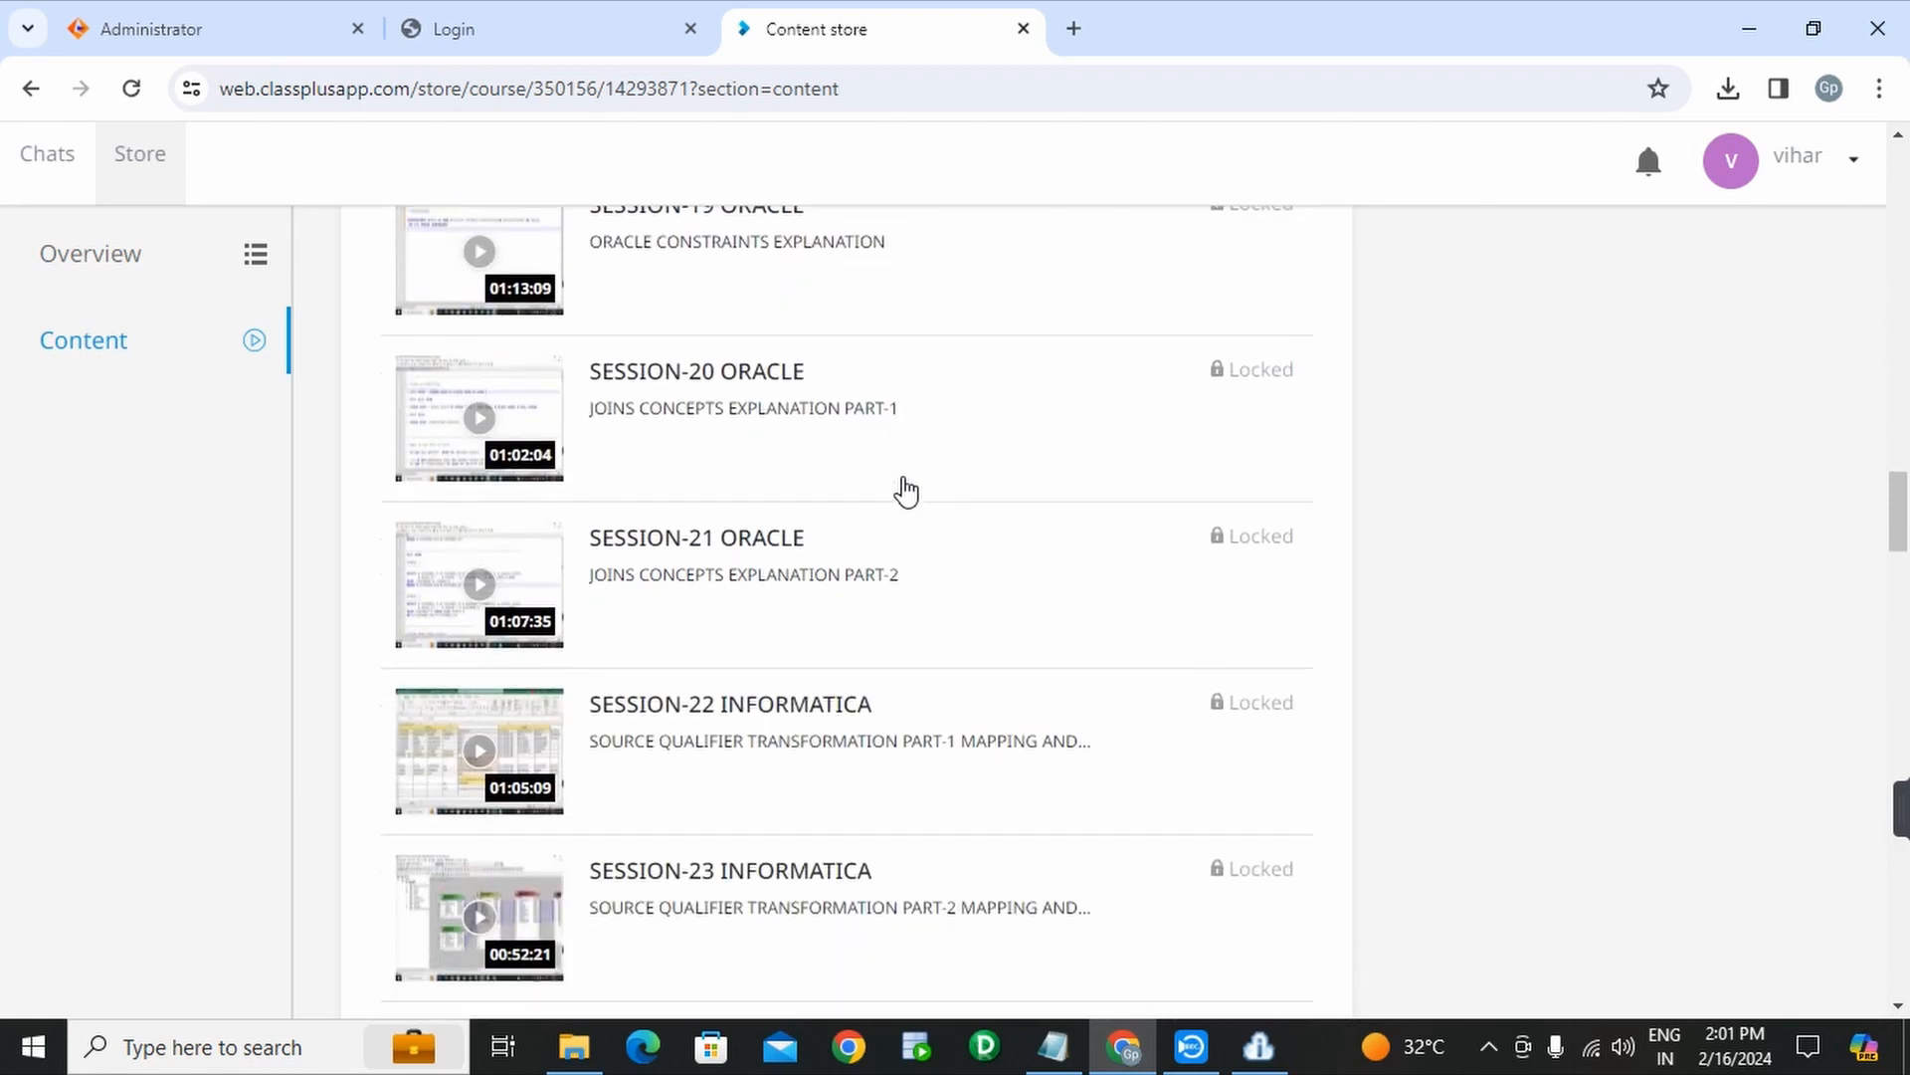
scroll(905, 489, "down", 1)
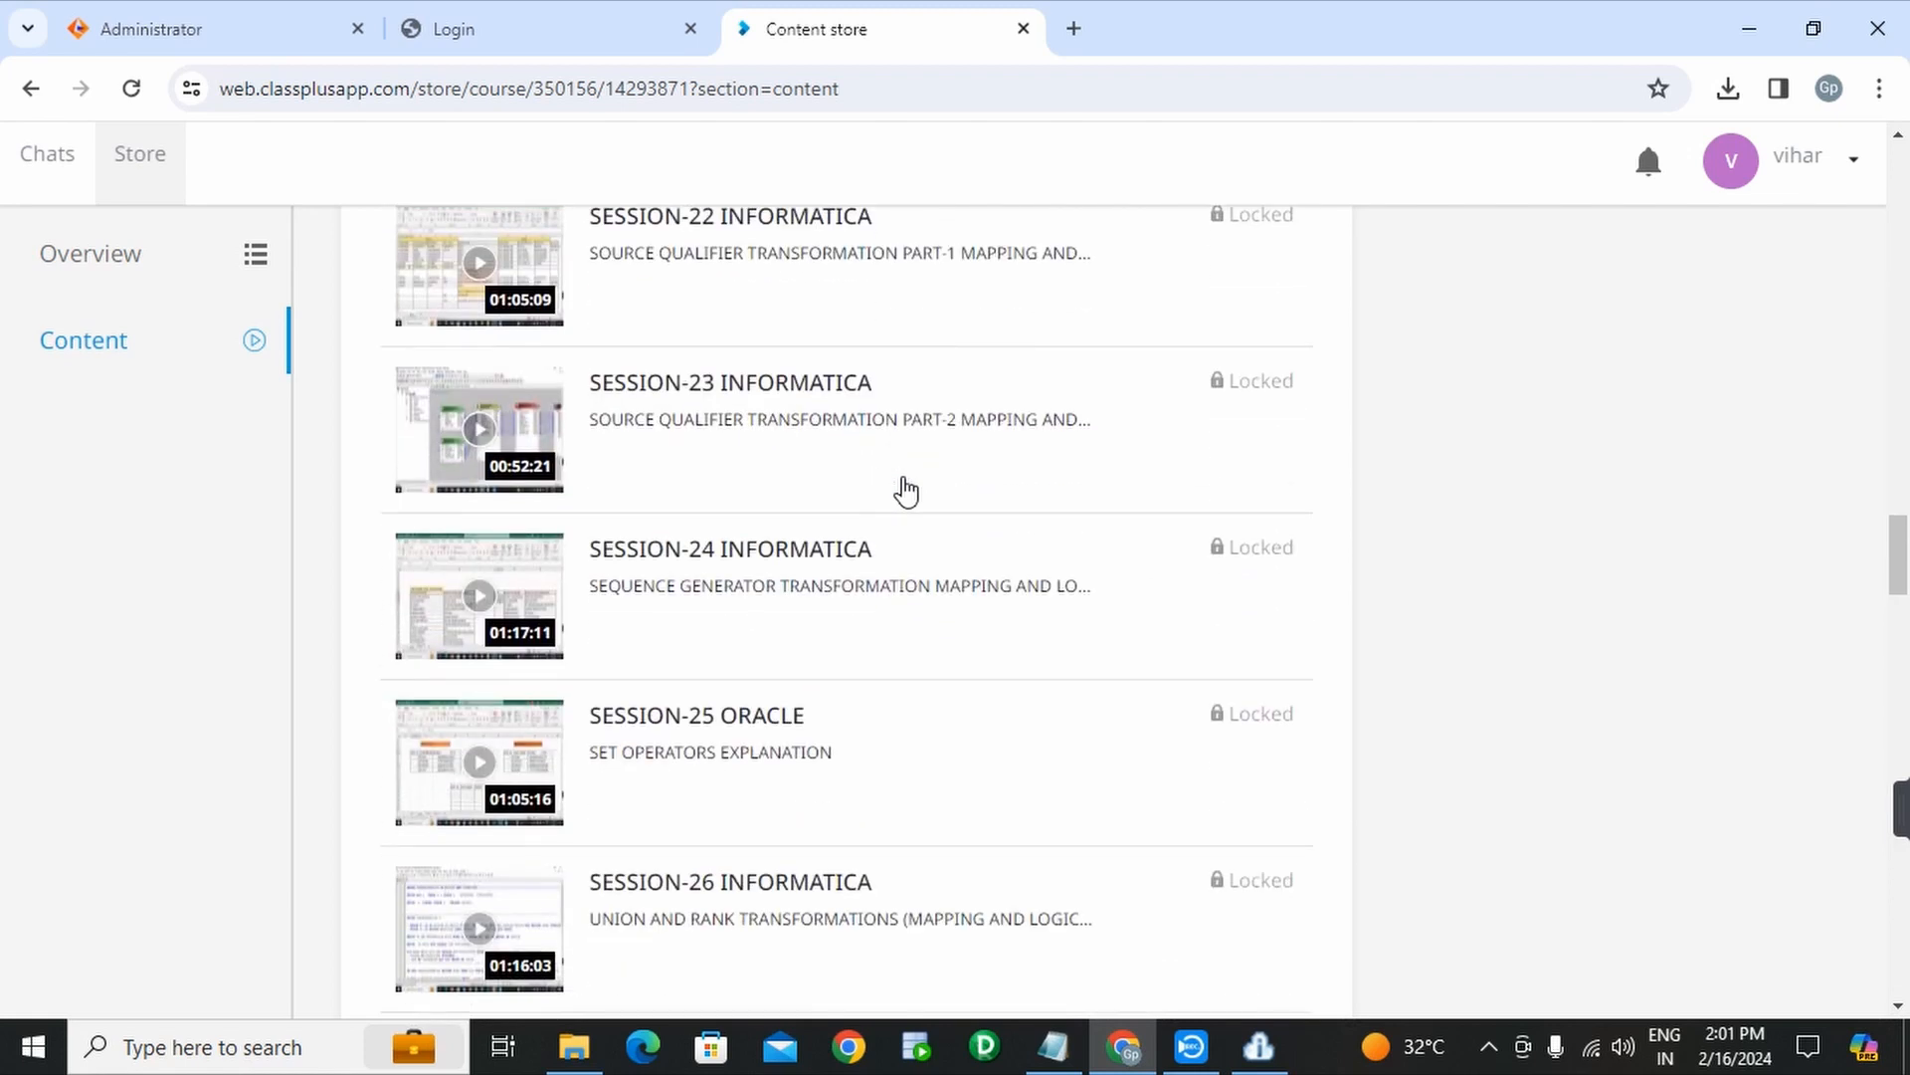
scroll(905, 489, "down", 8)
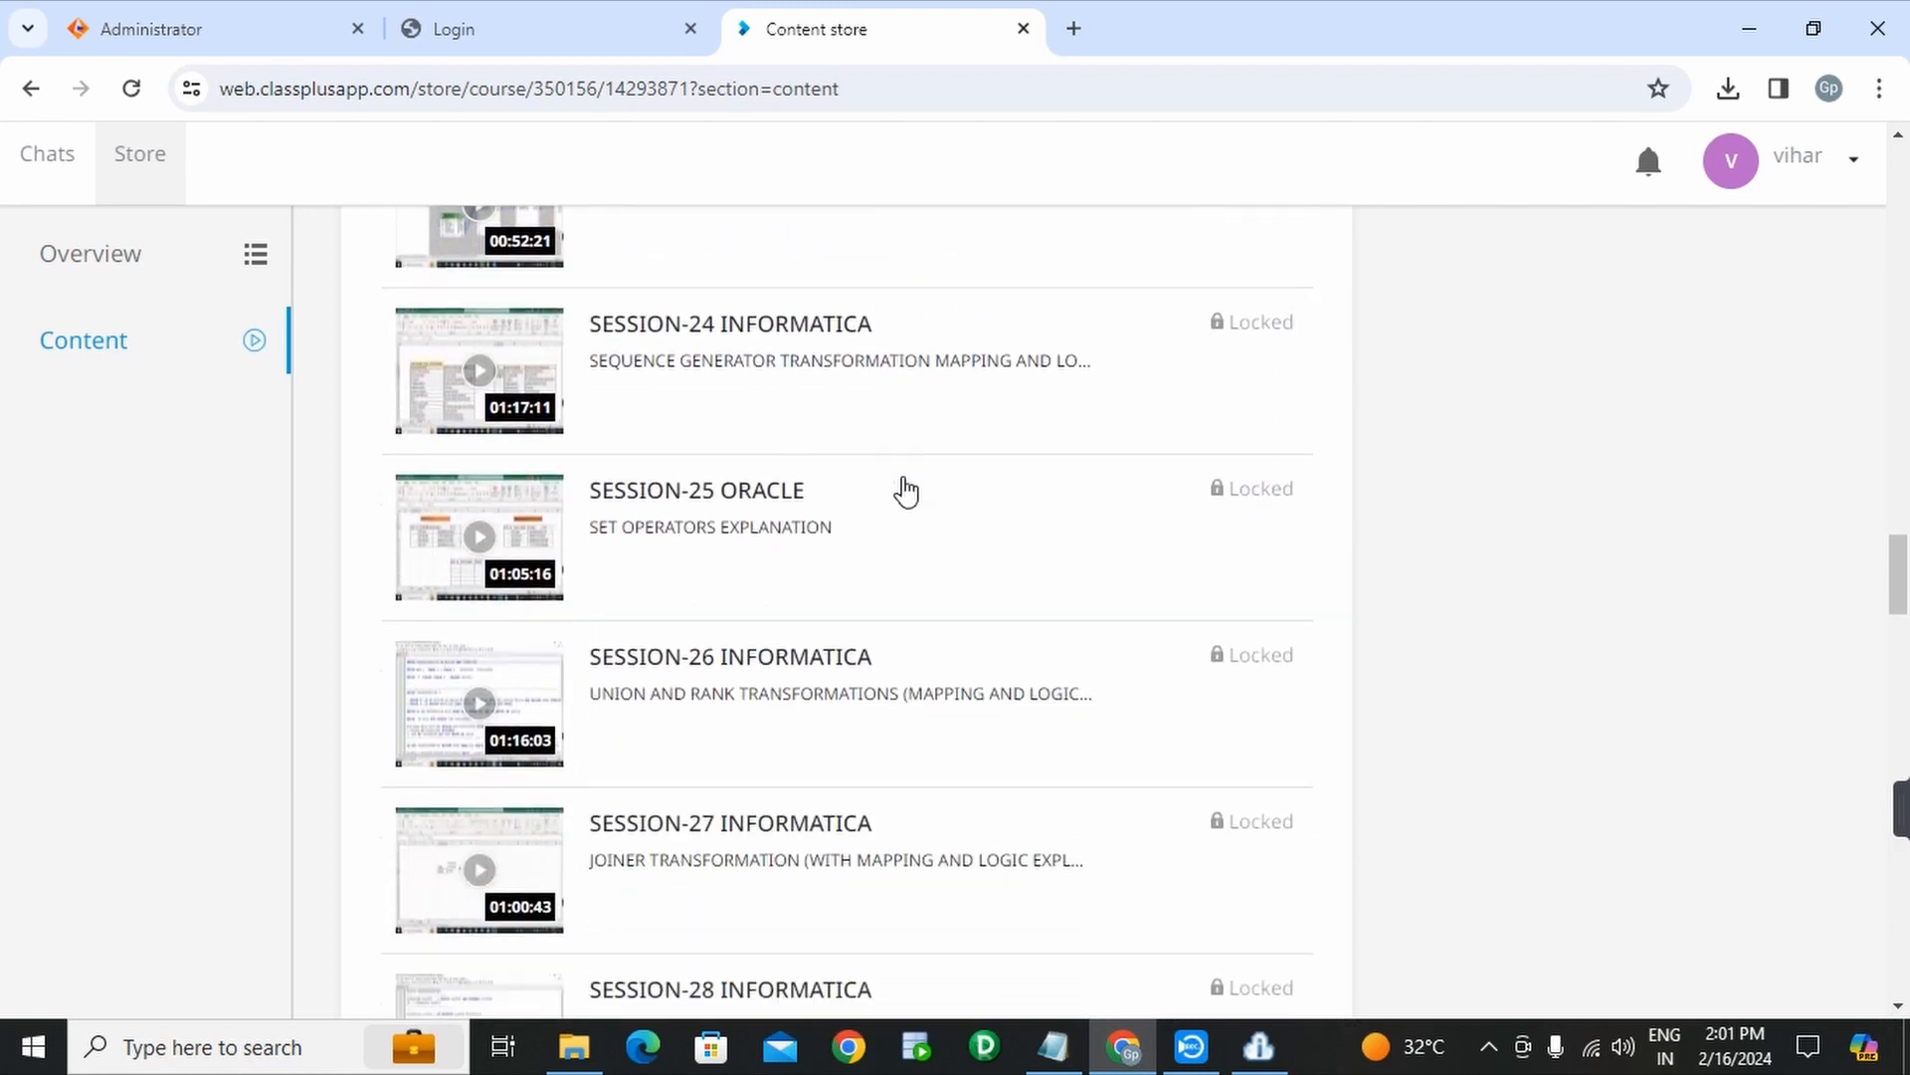
scroll(906, 489, "down", 10)
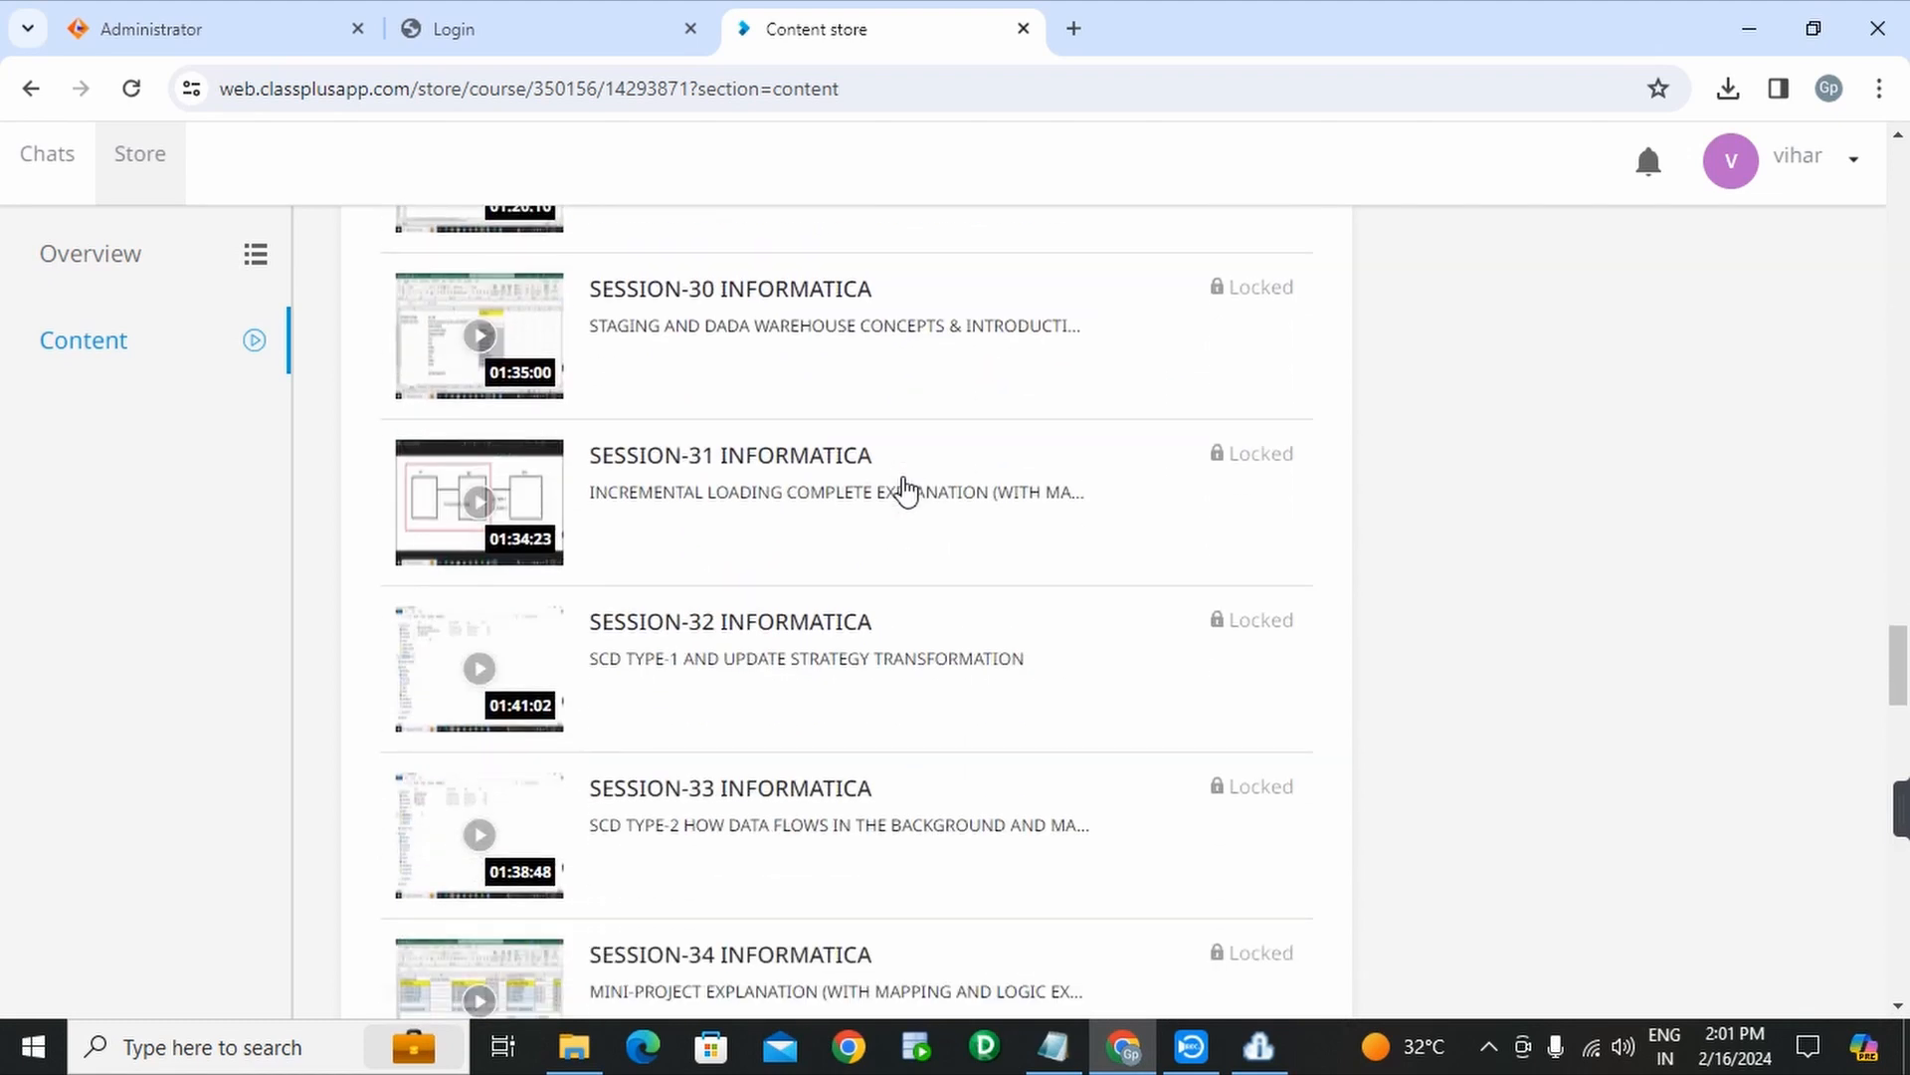
scroll(906, 490, "down", 8)
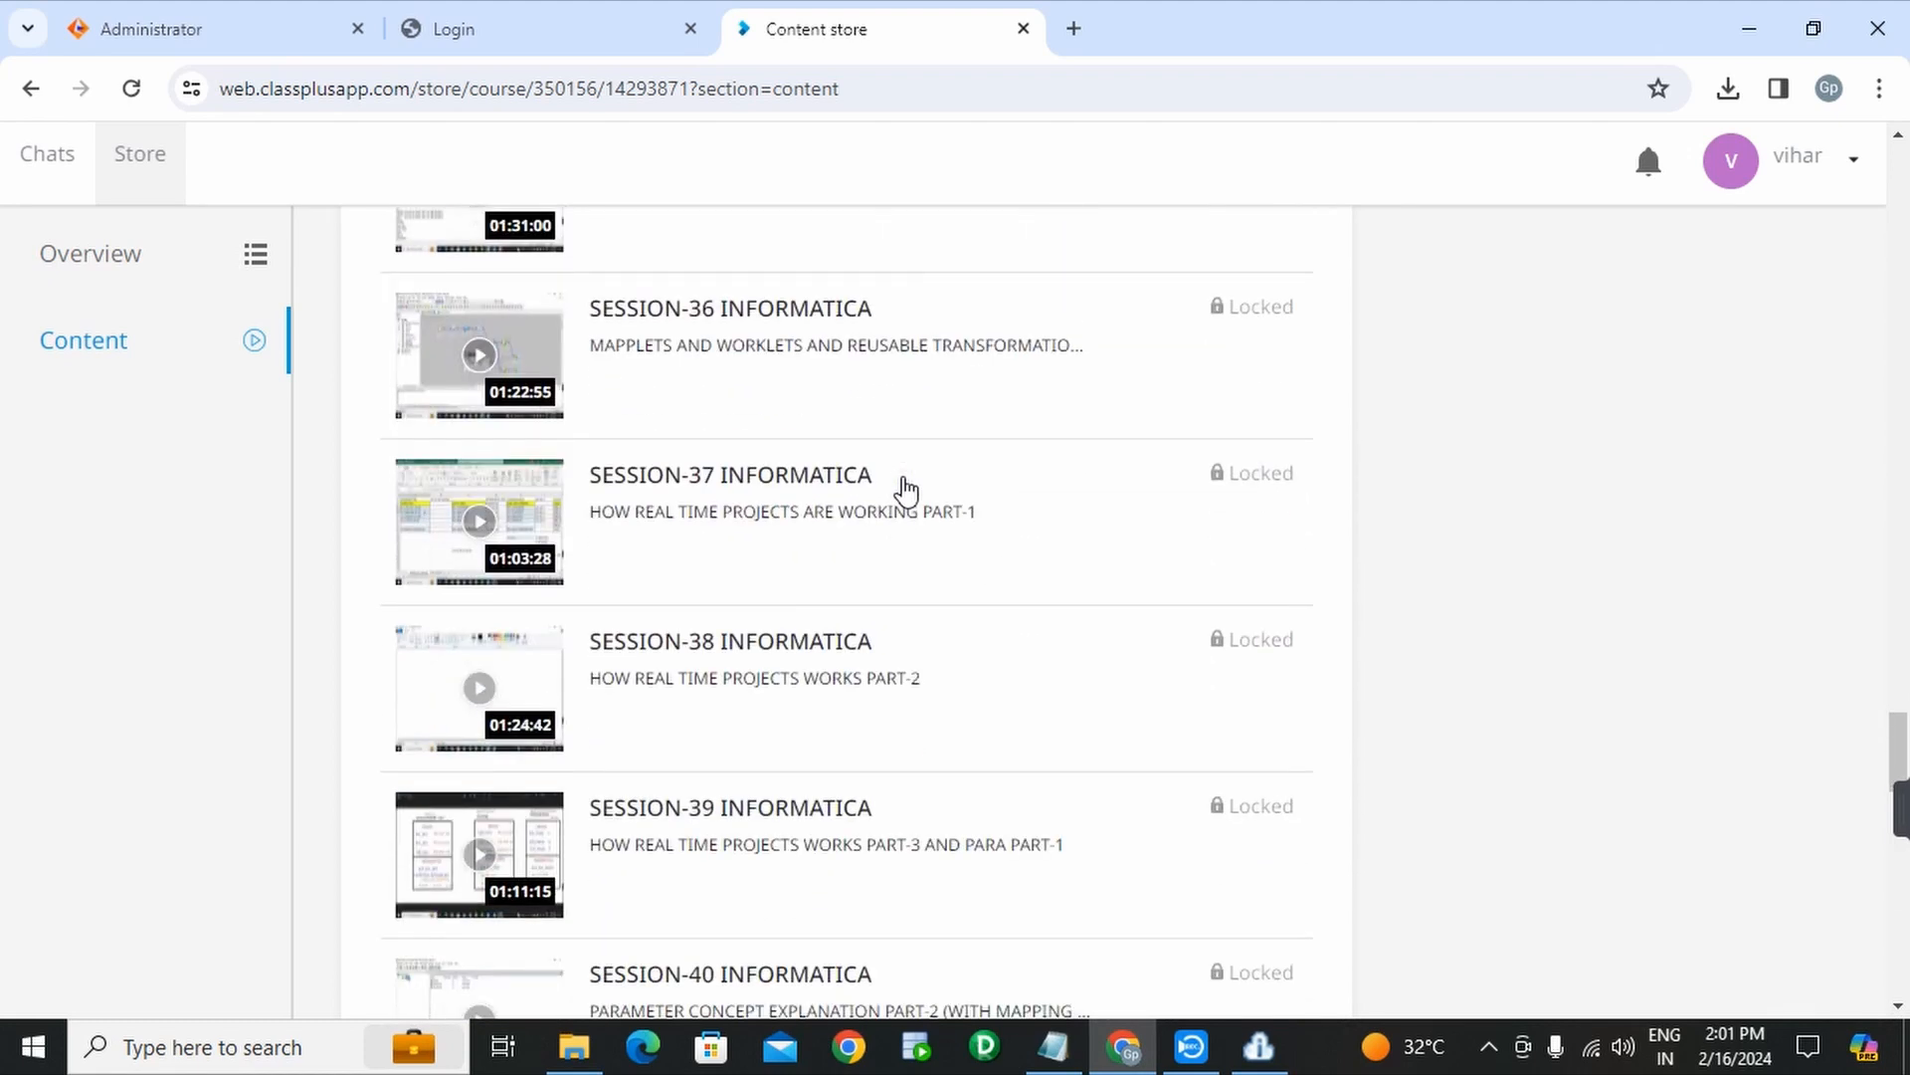
scroll(906, 489, "down", 8)
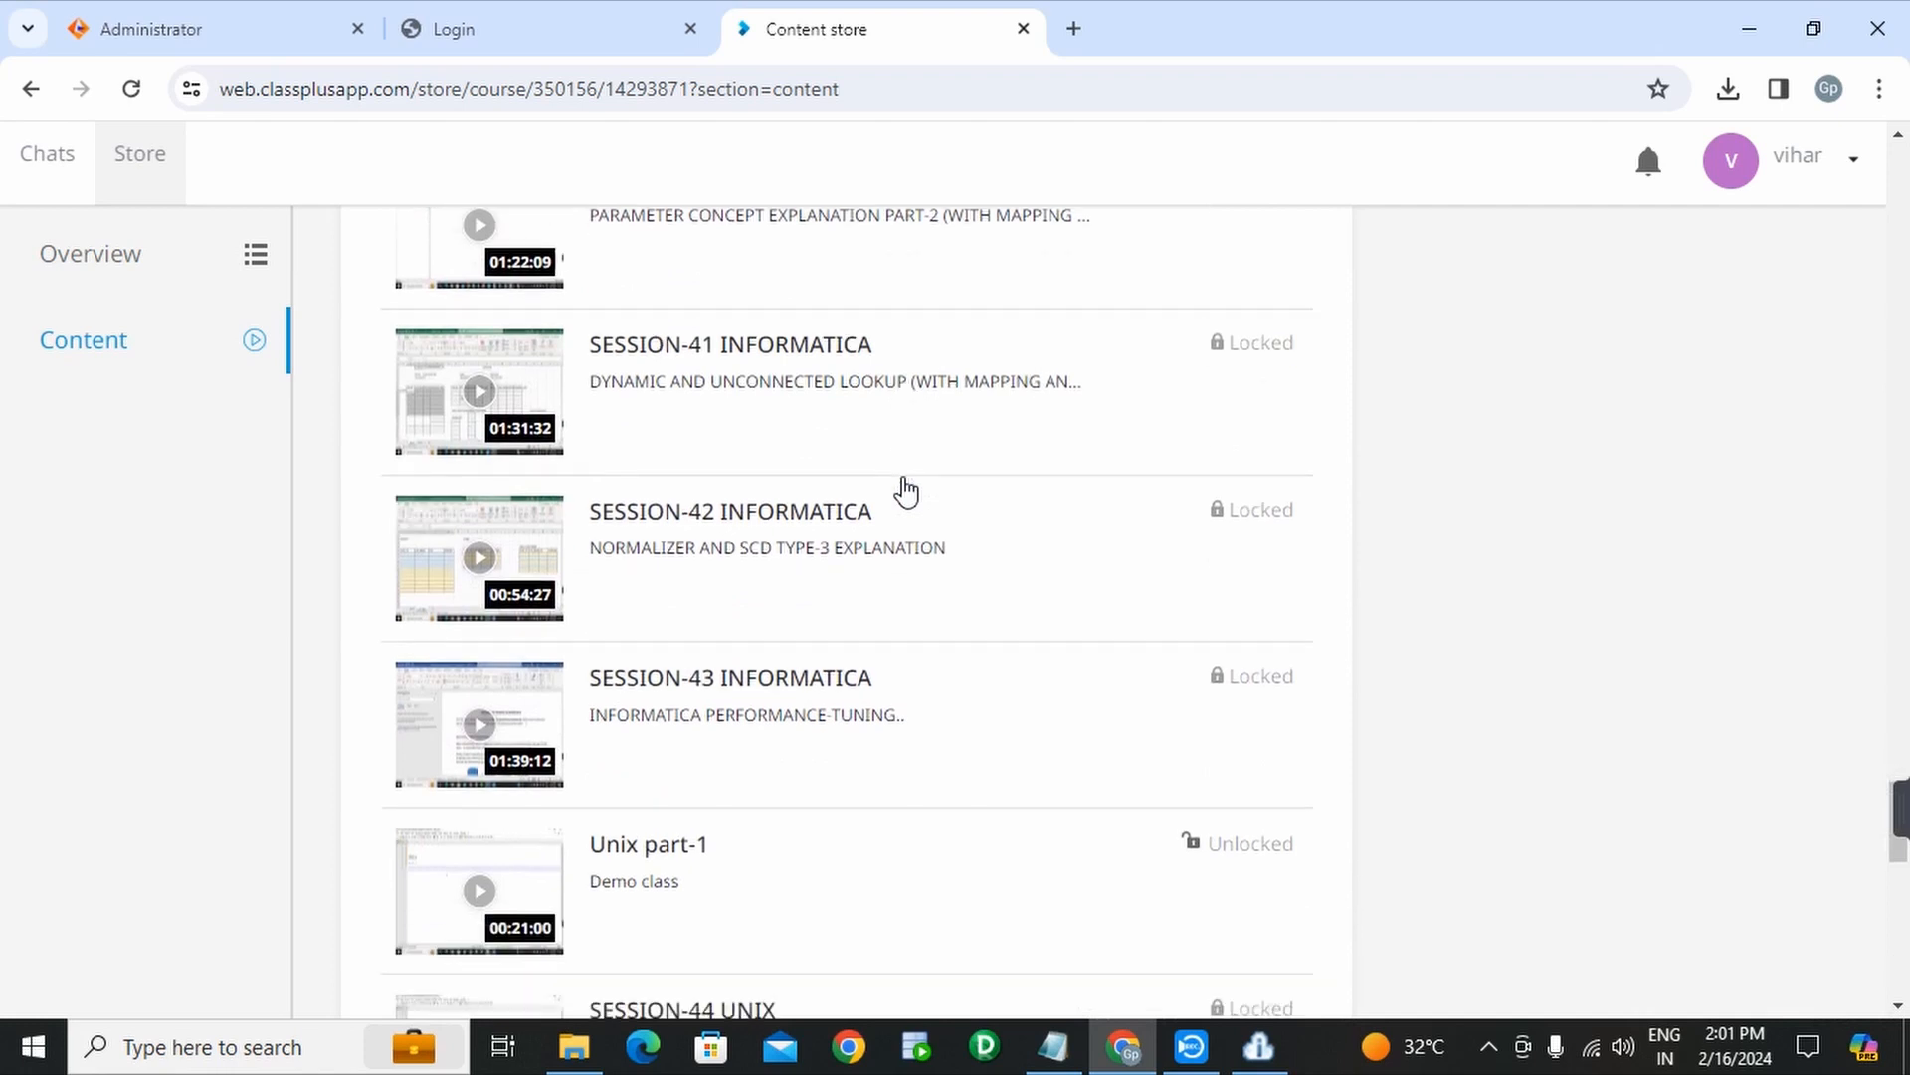
scroll(905, 490, "down", 8)
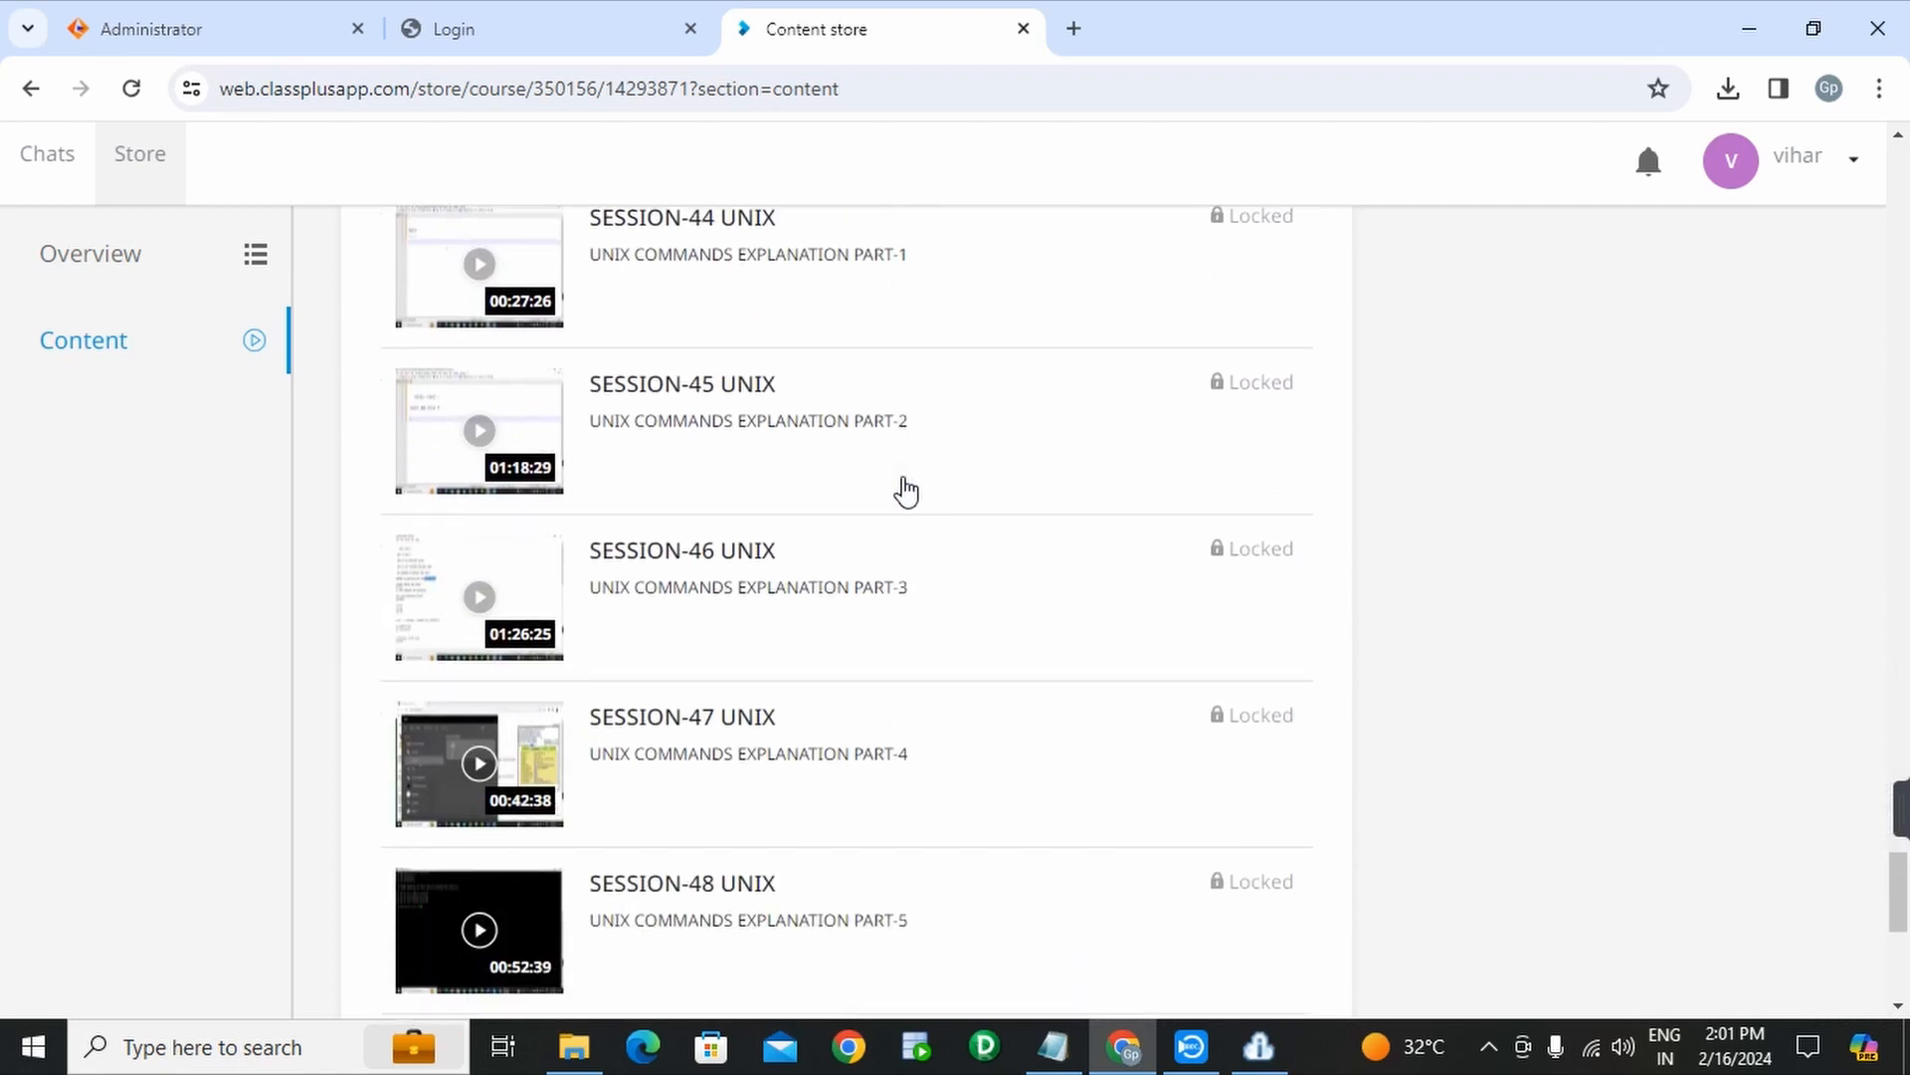
scroll(905, 489, "down", 2)
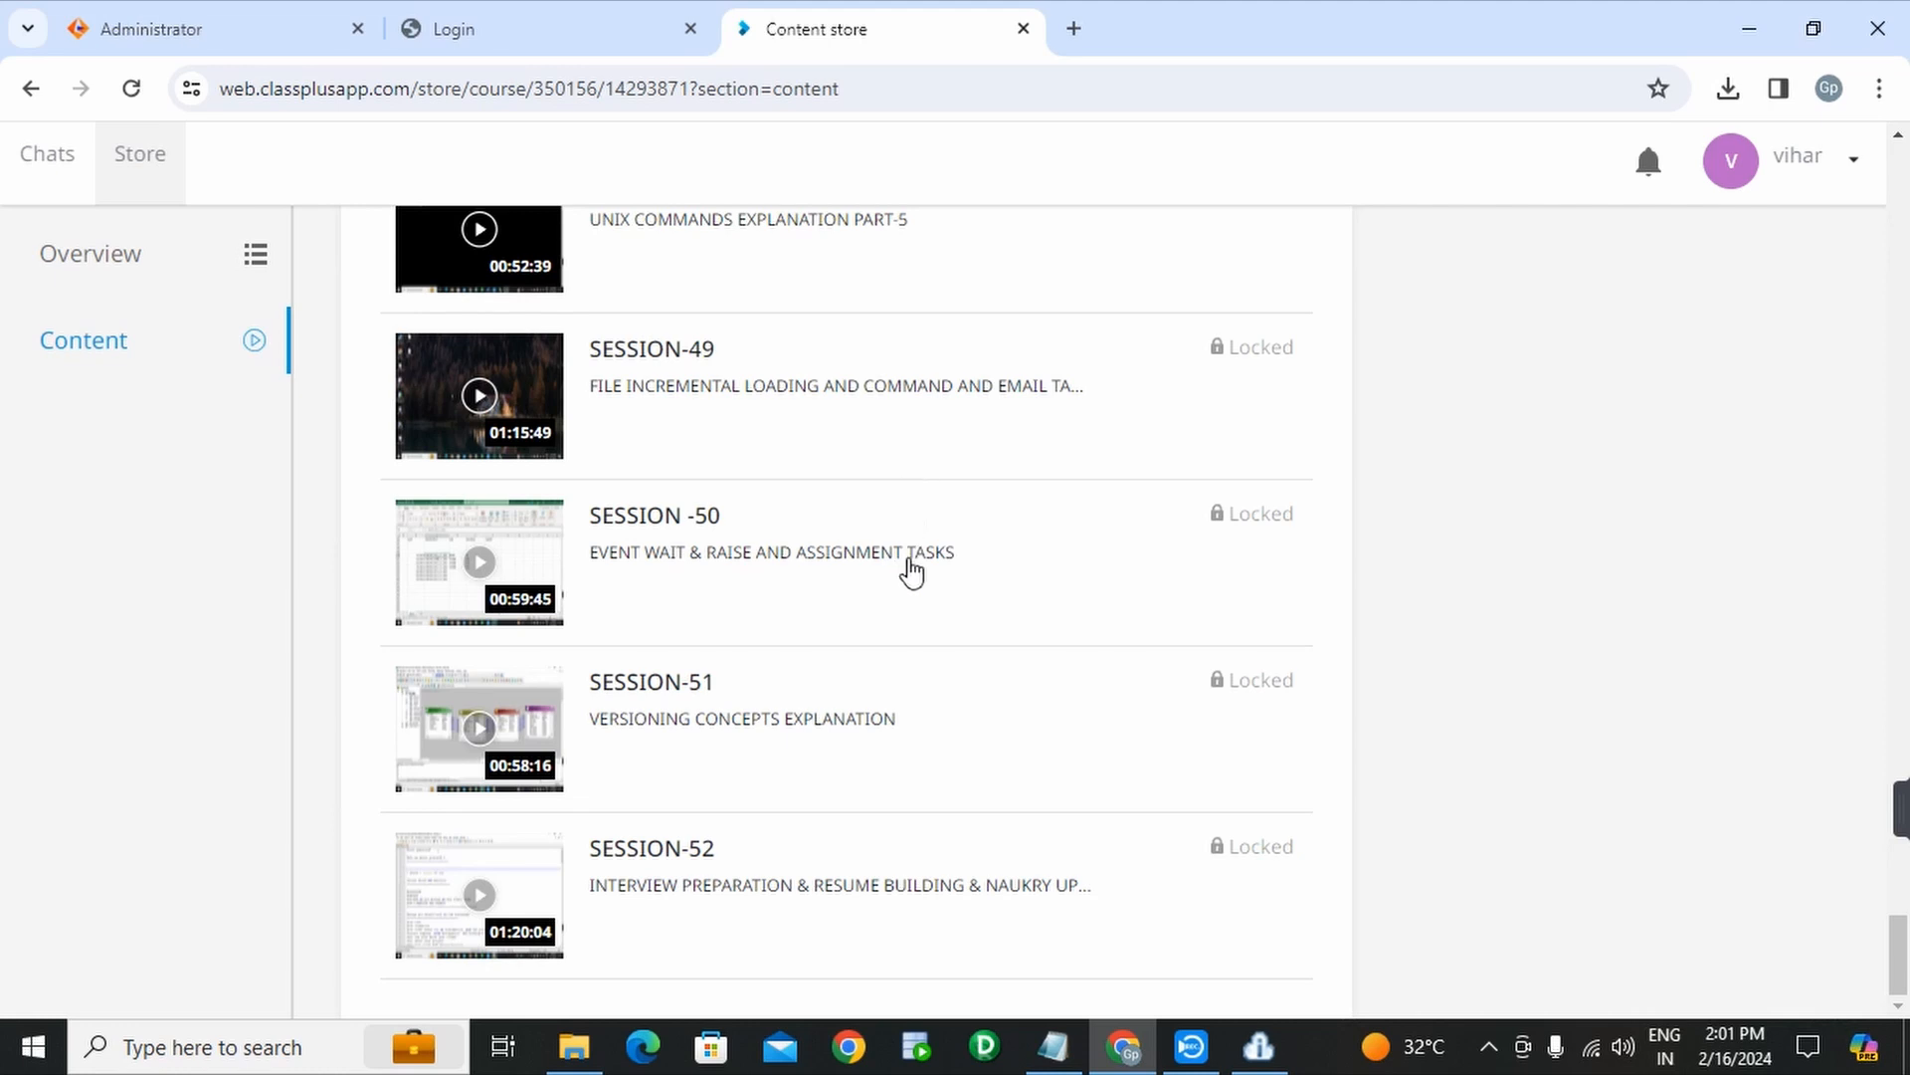
scroll(911, 572, "up", 15)
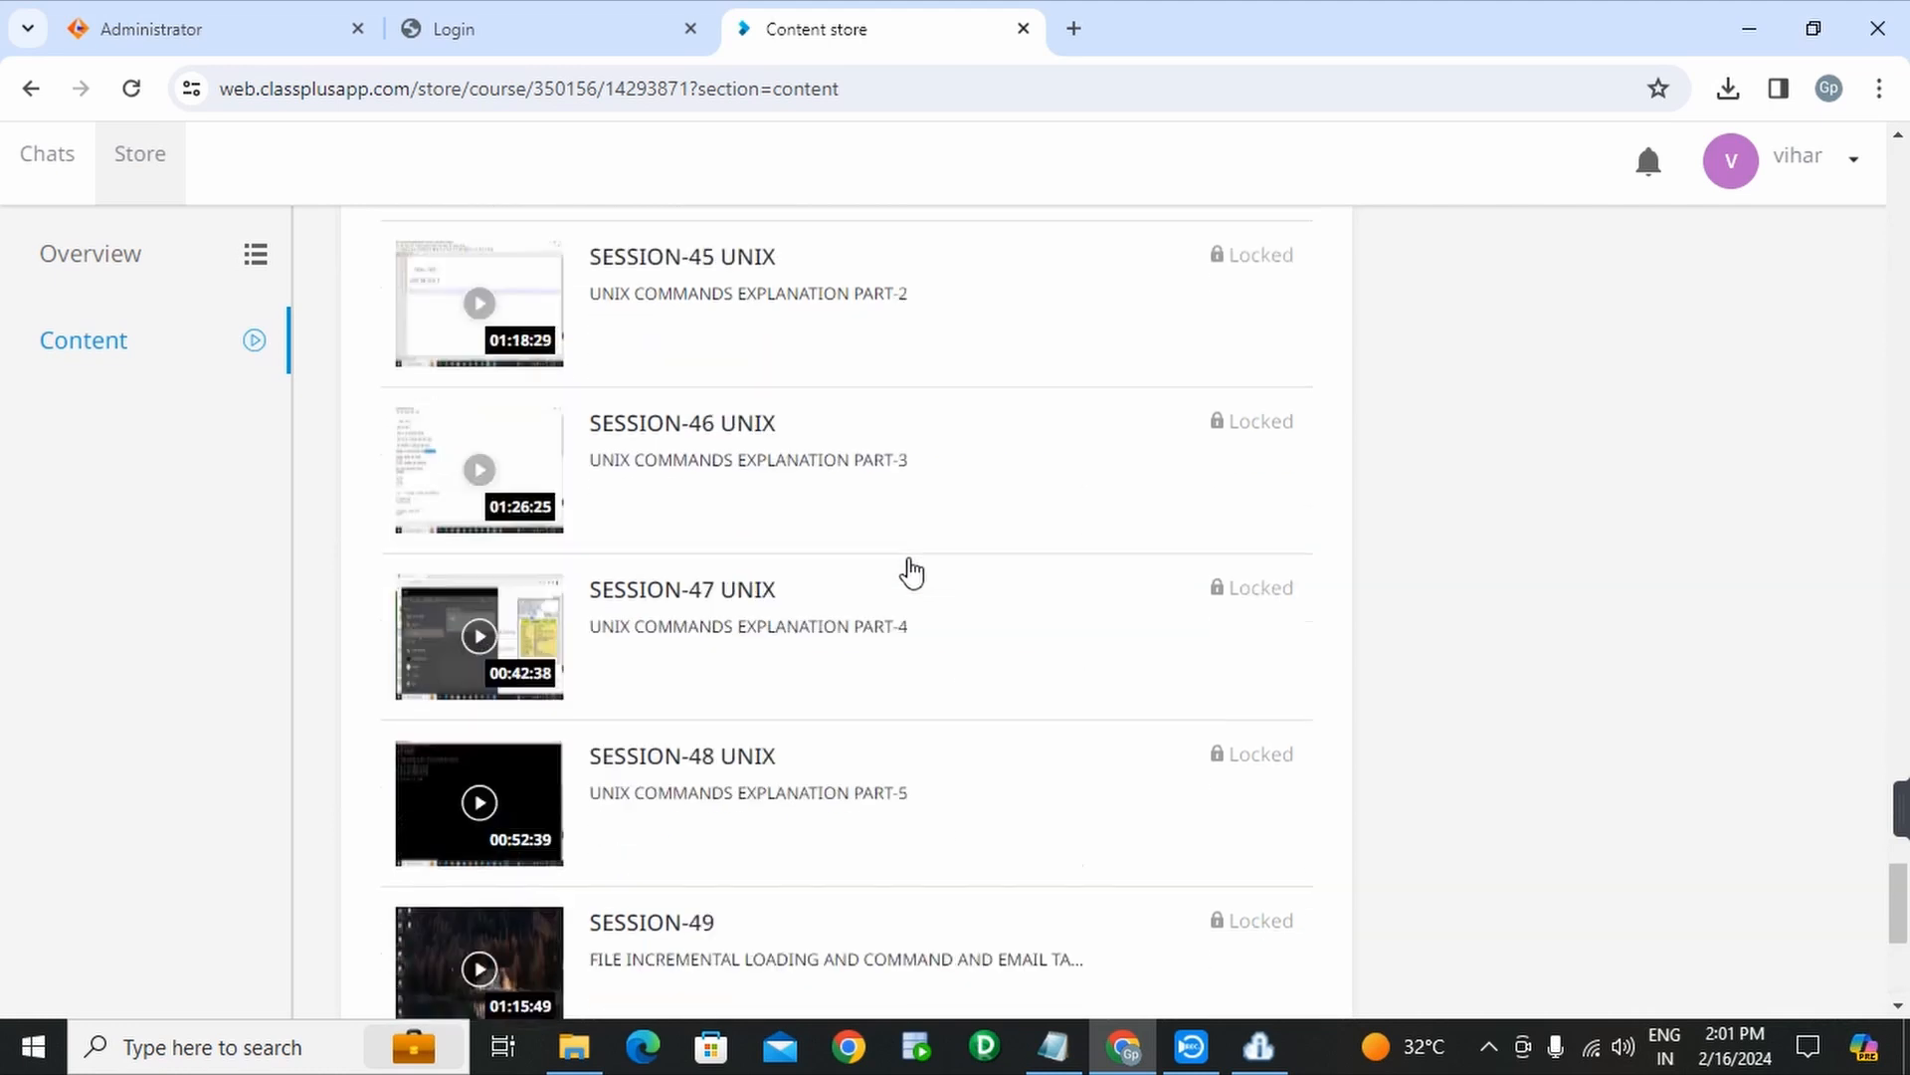
scroll(911, 572, "up", 20)
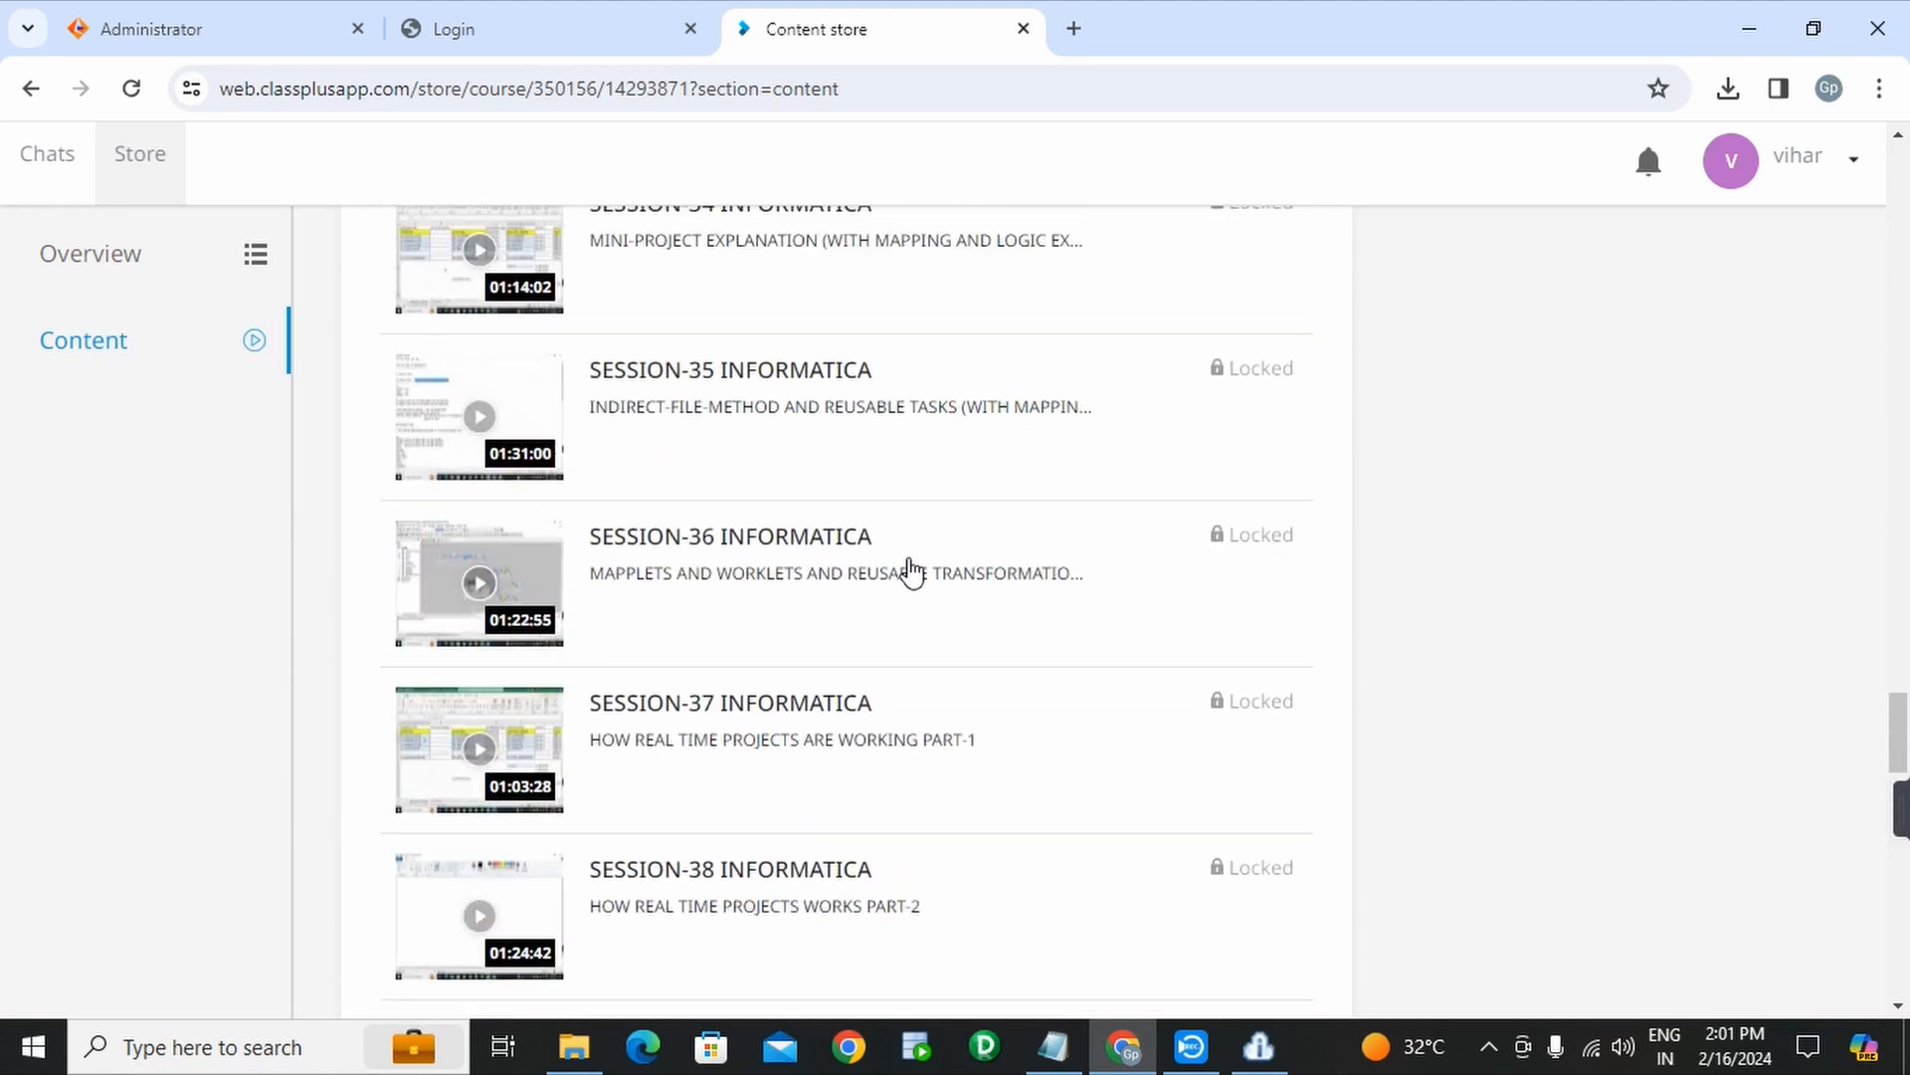
scroll(912, 572, "up", 20)
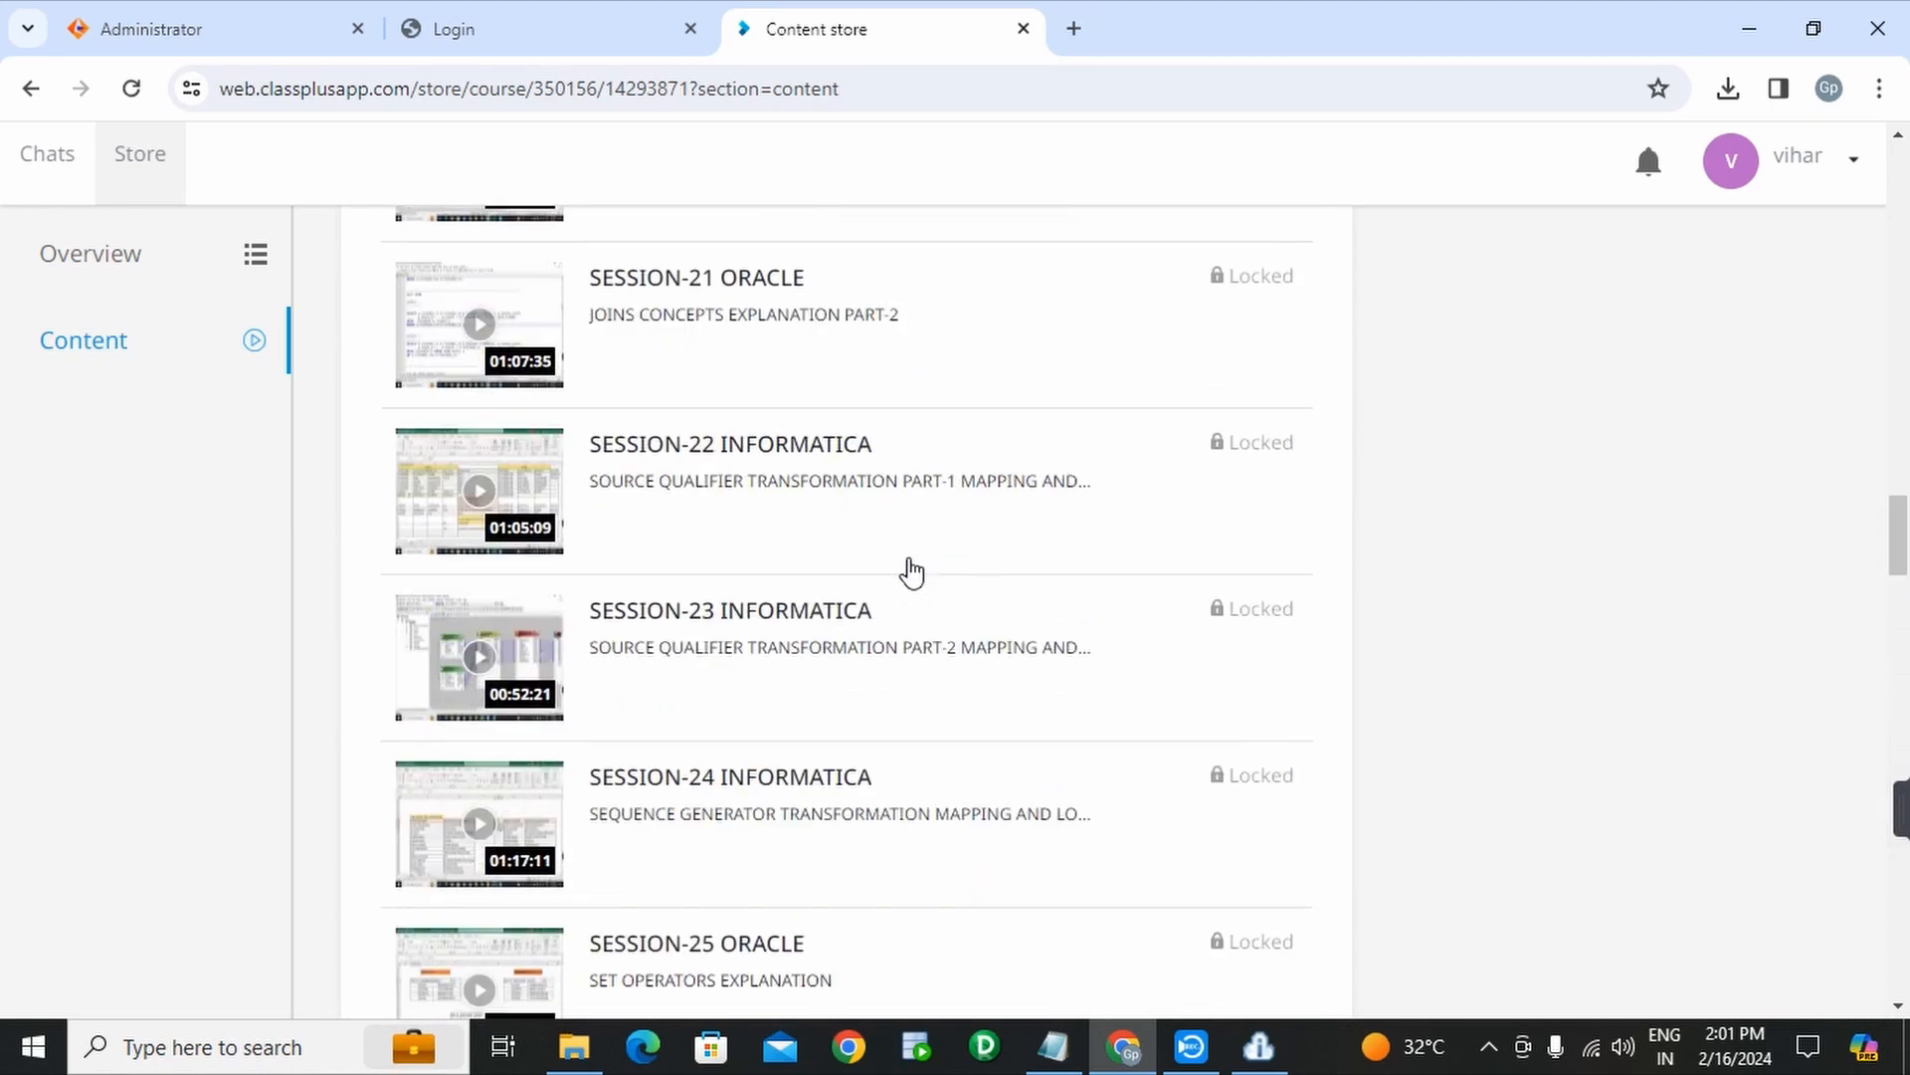
scroll(912, 572, "up", 3)
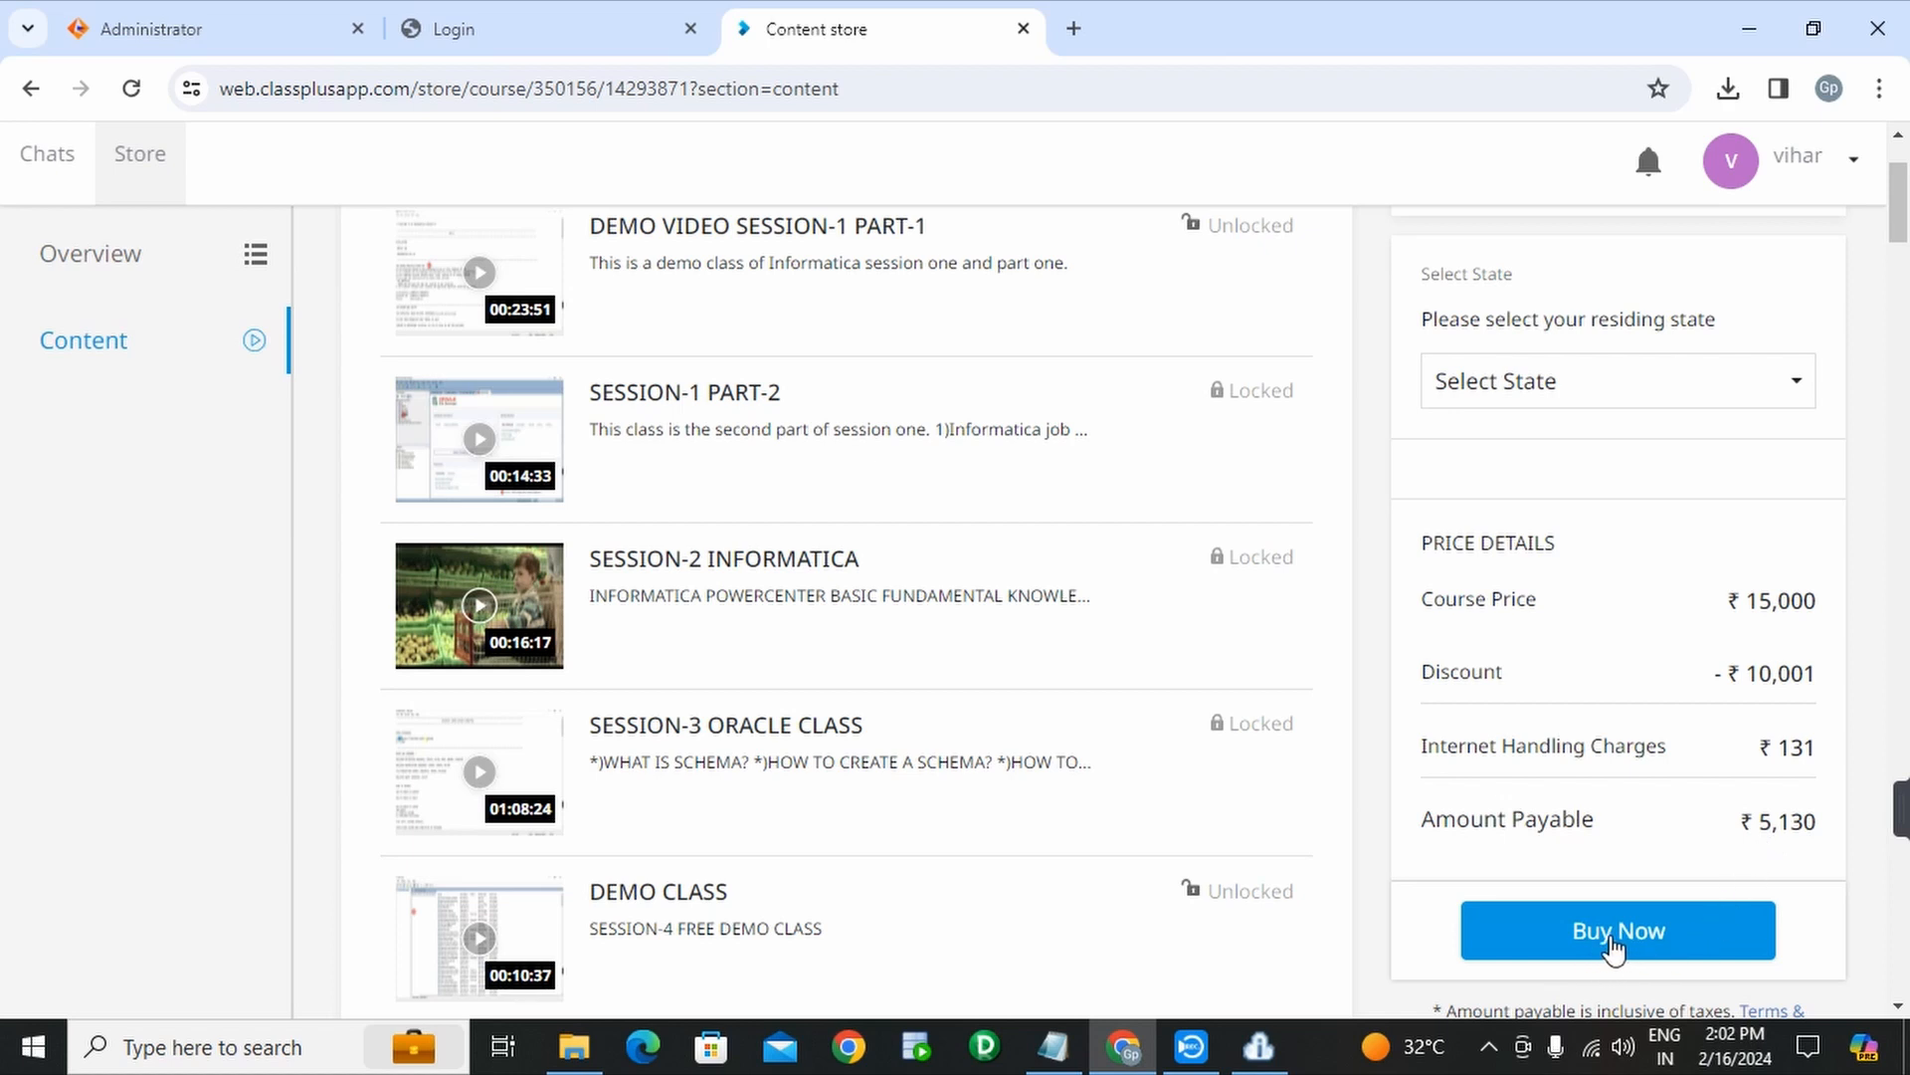
- Start buying the GP Institute course, opening the Razorpay checkout for ₹5,130.34
left_click(1619, 948)
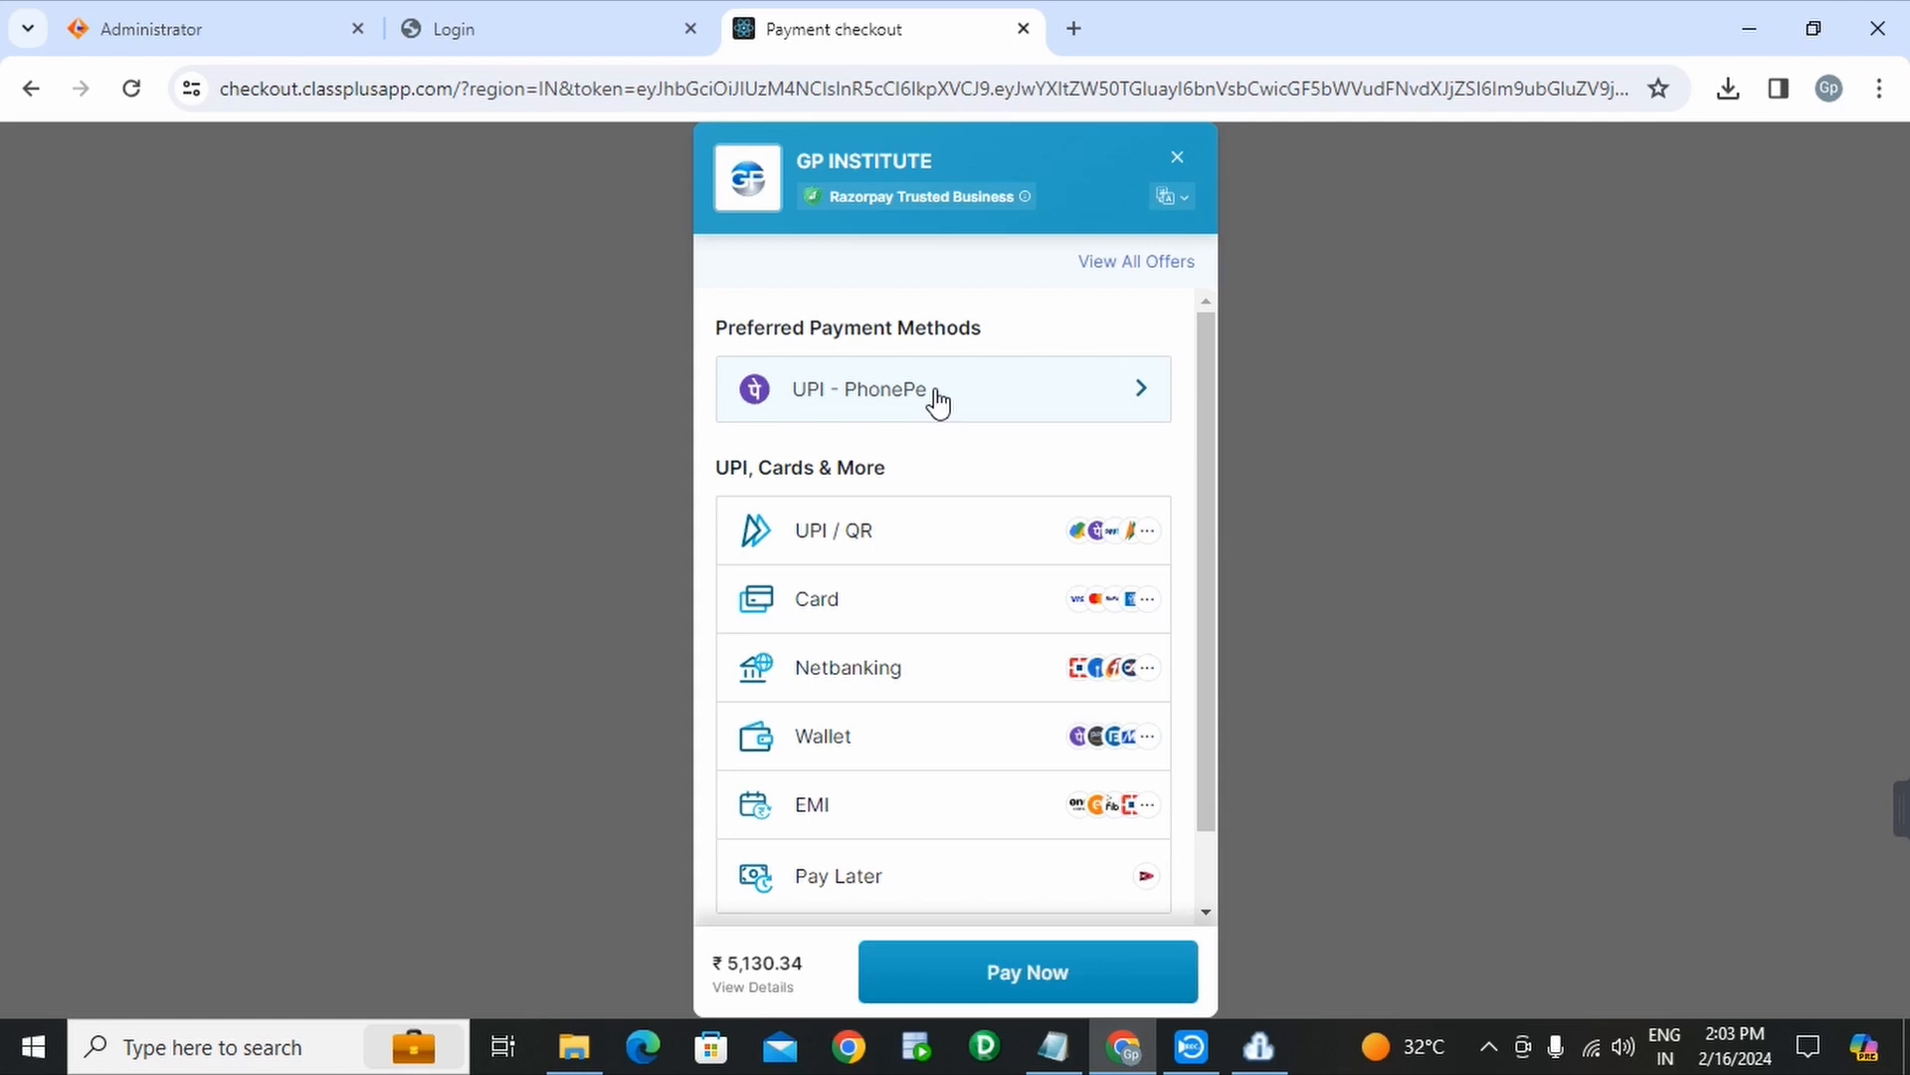
- Check the contact line in the Notepad notes, then close the checkout and GP Institute login tabs
left_click(1052, 1045)
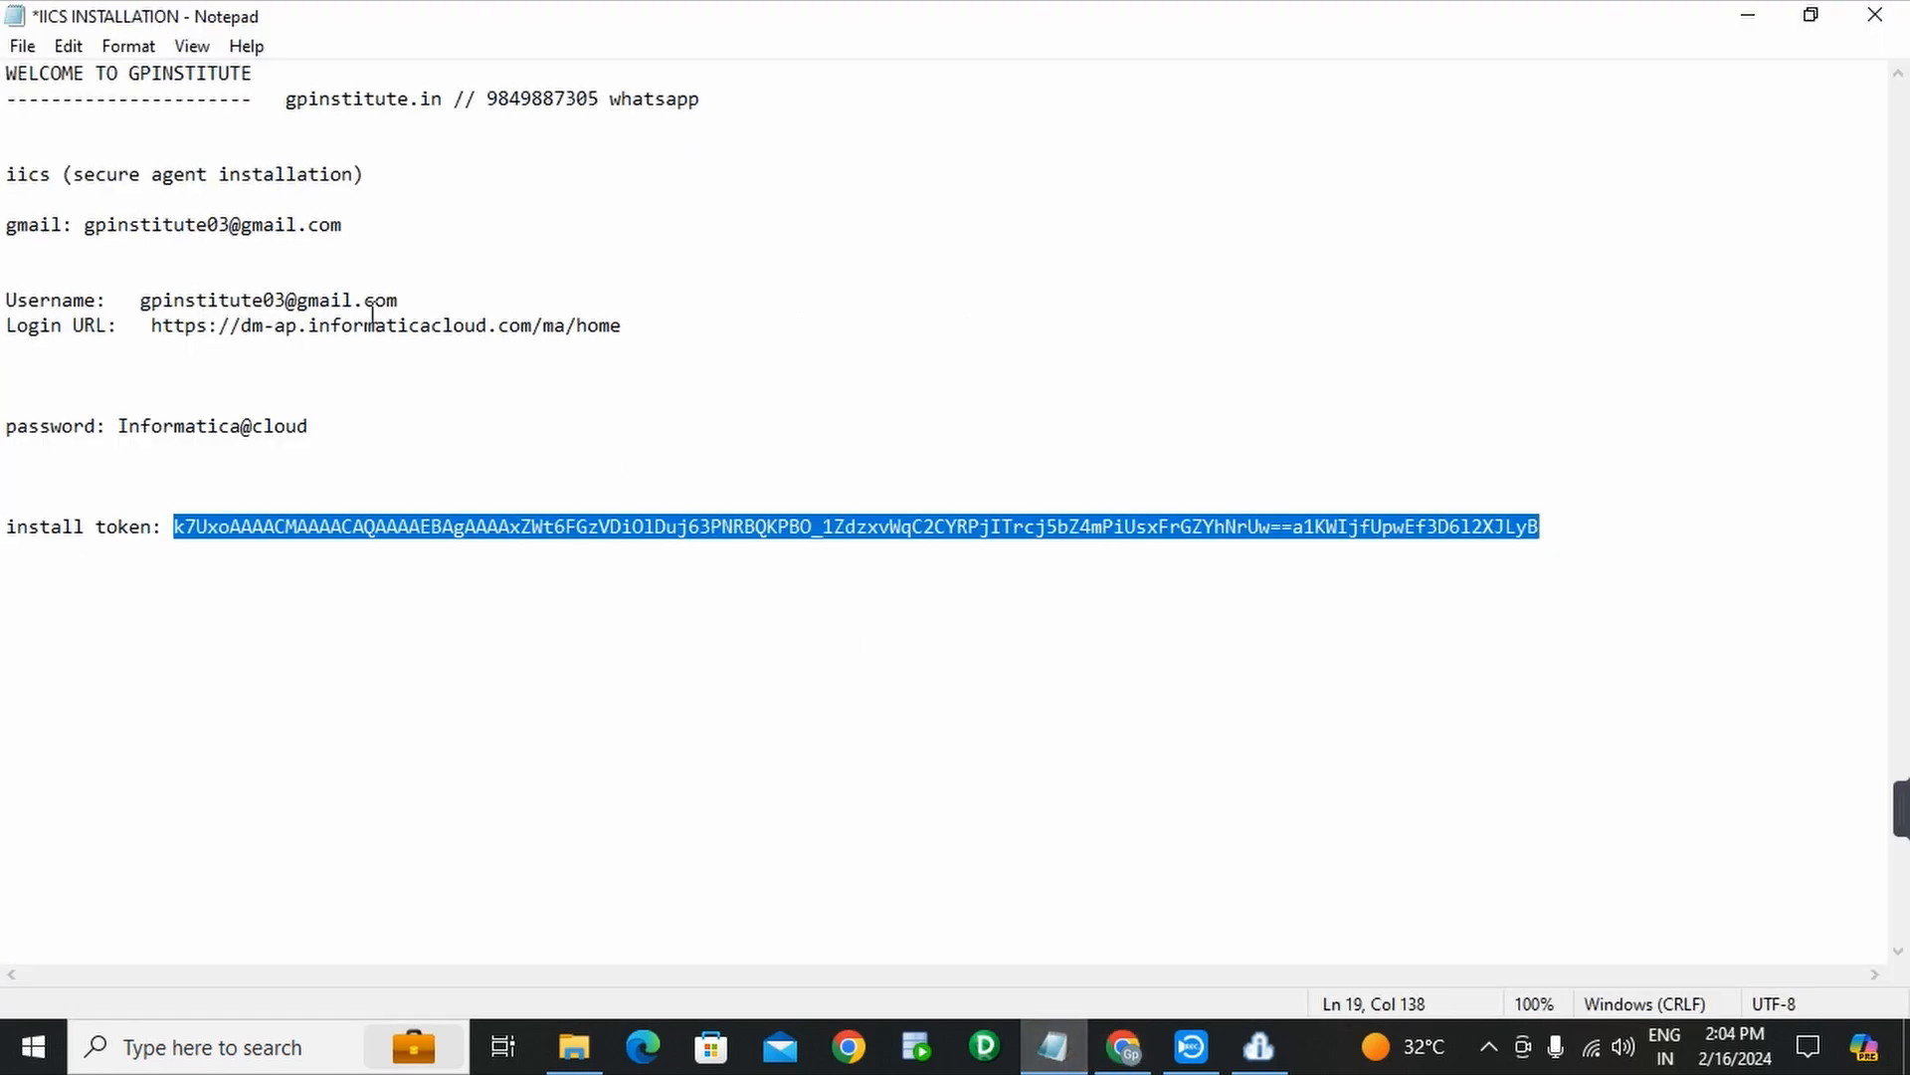
left_click_drag(486, 98, 700, 96)
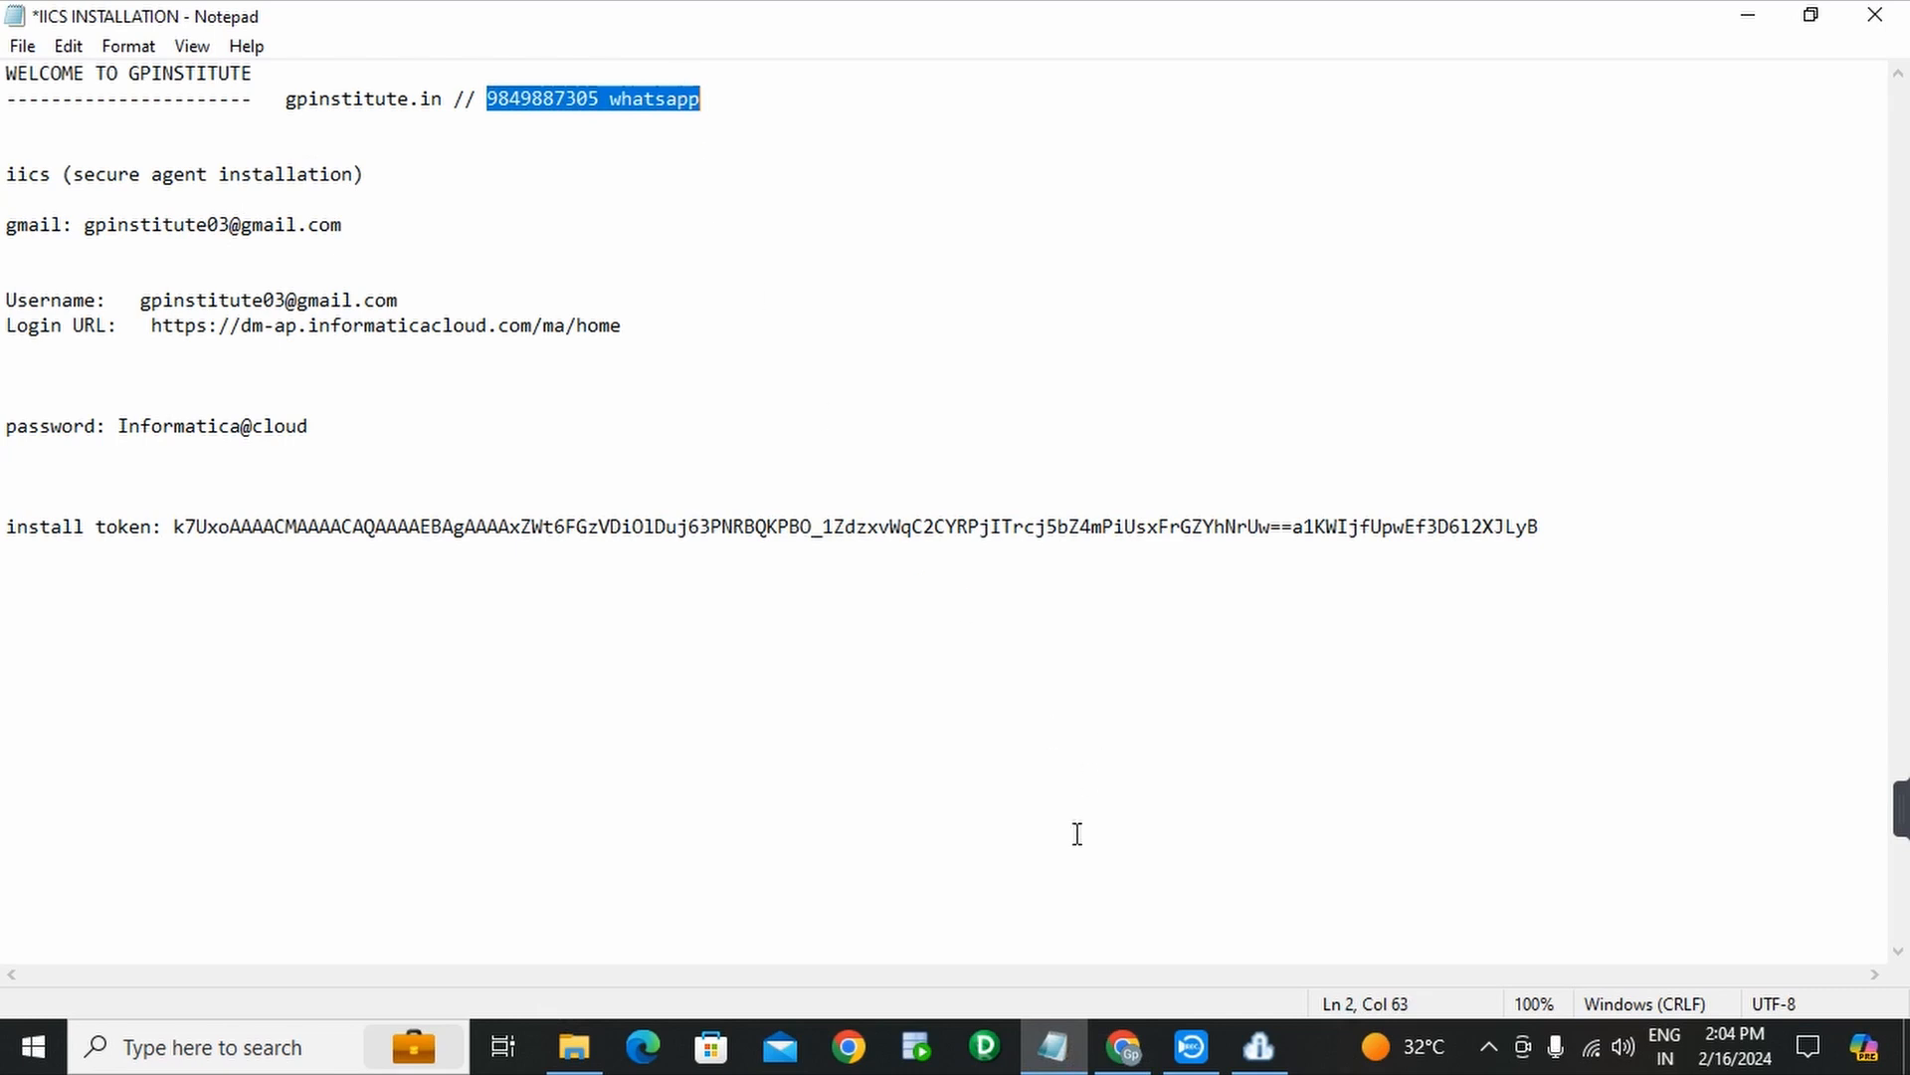
left_click(1123, 1046)
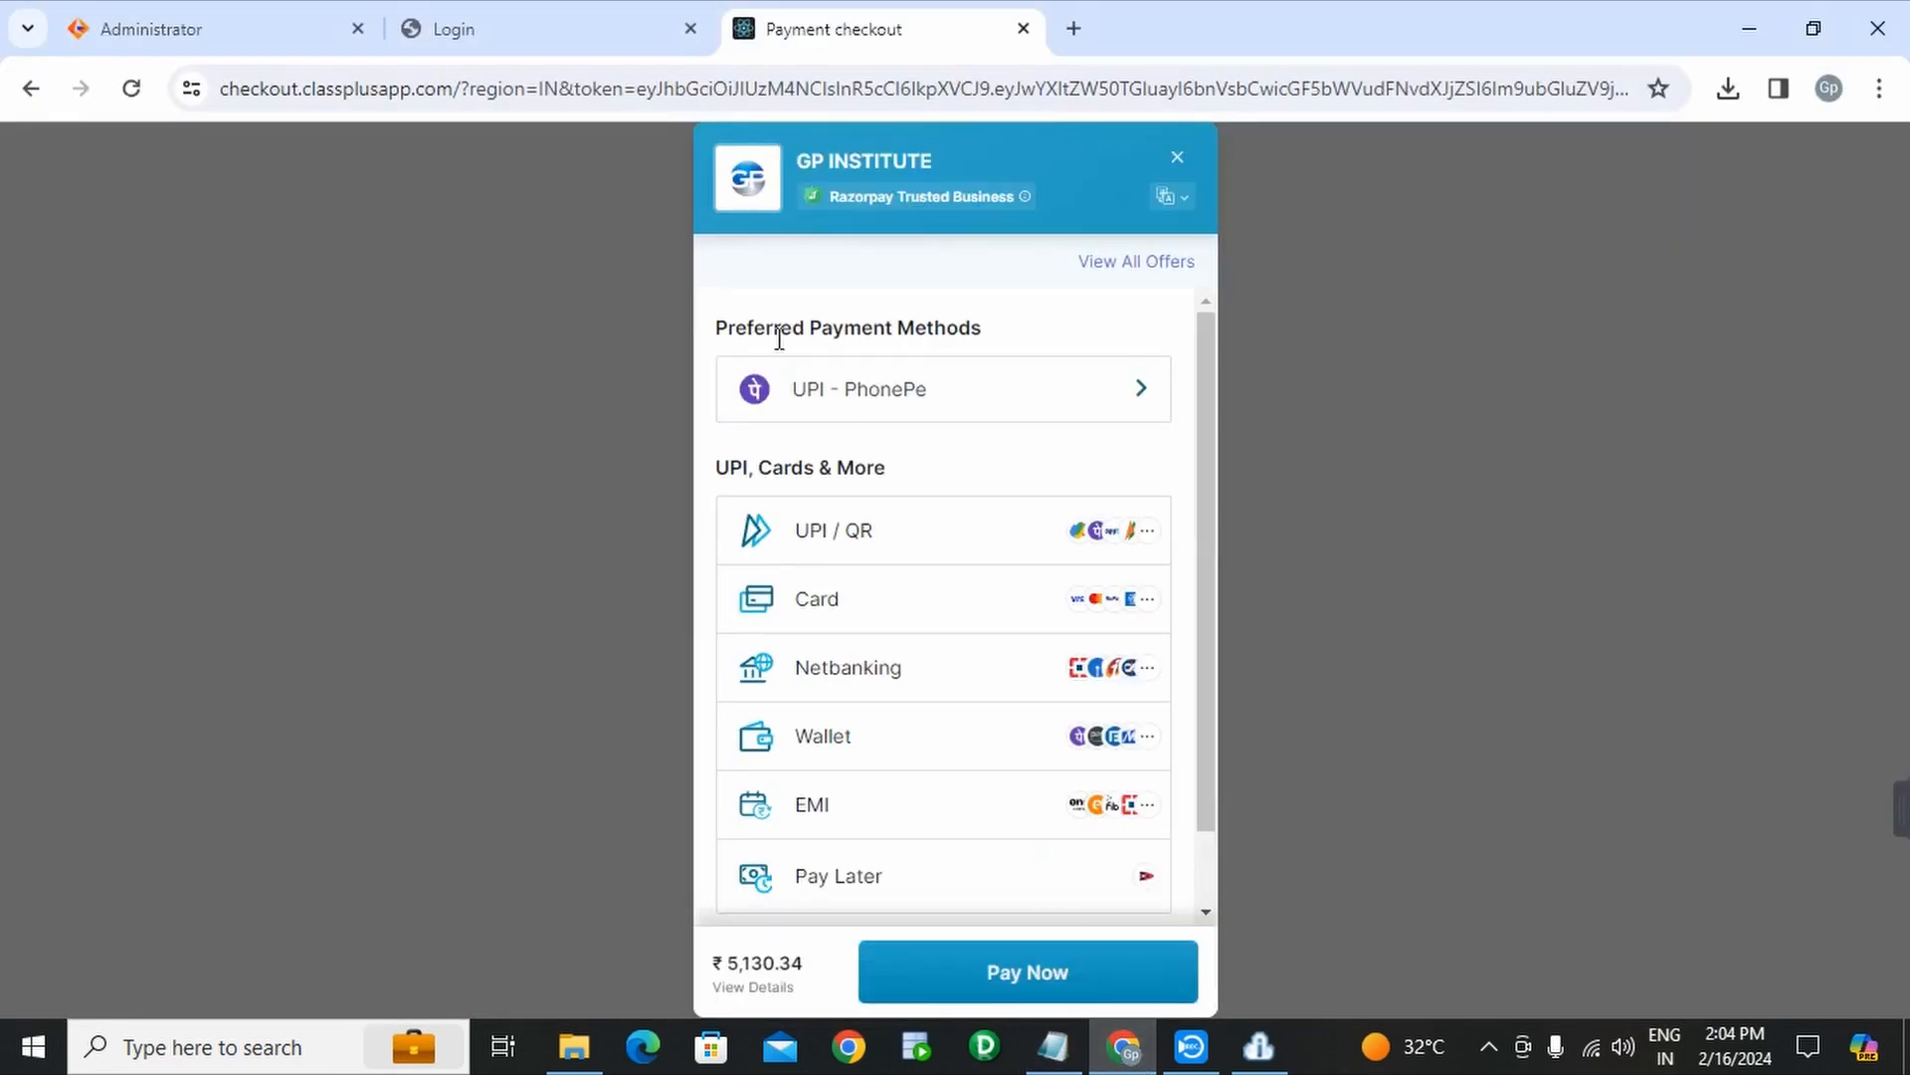
left_click(1021, 30)
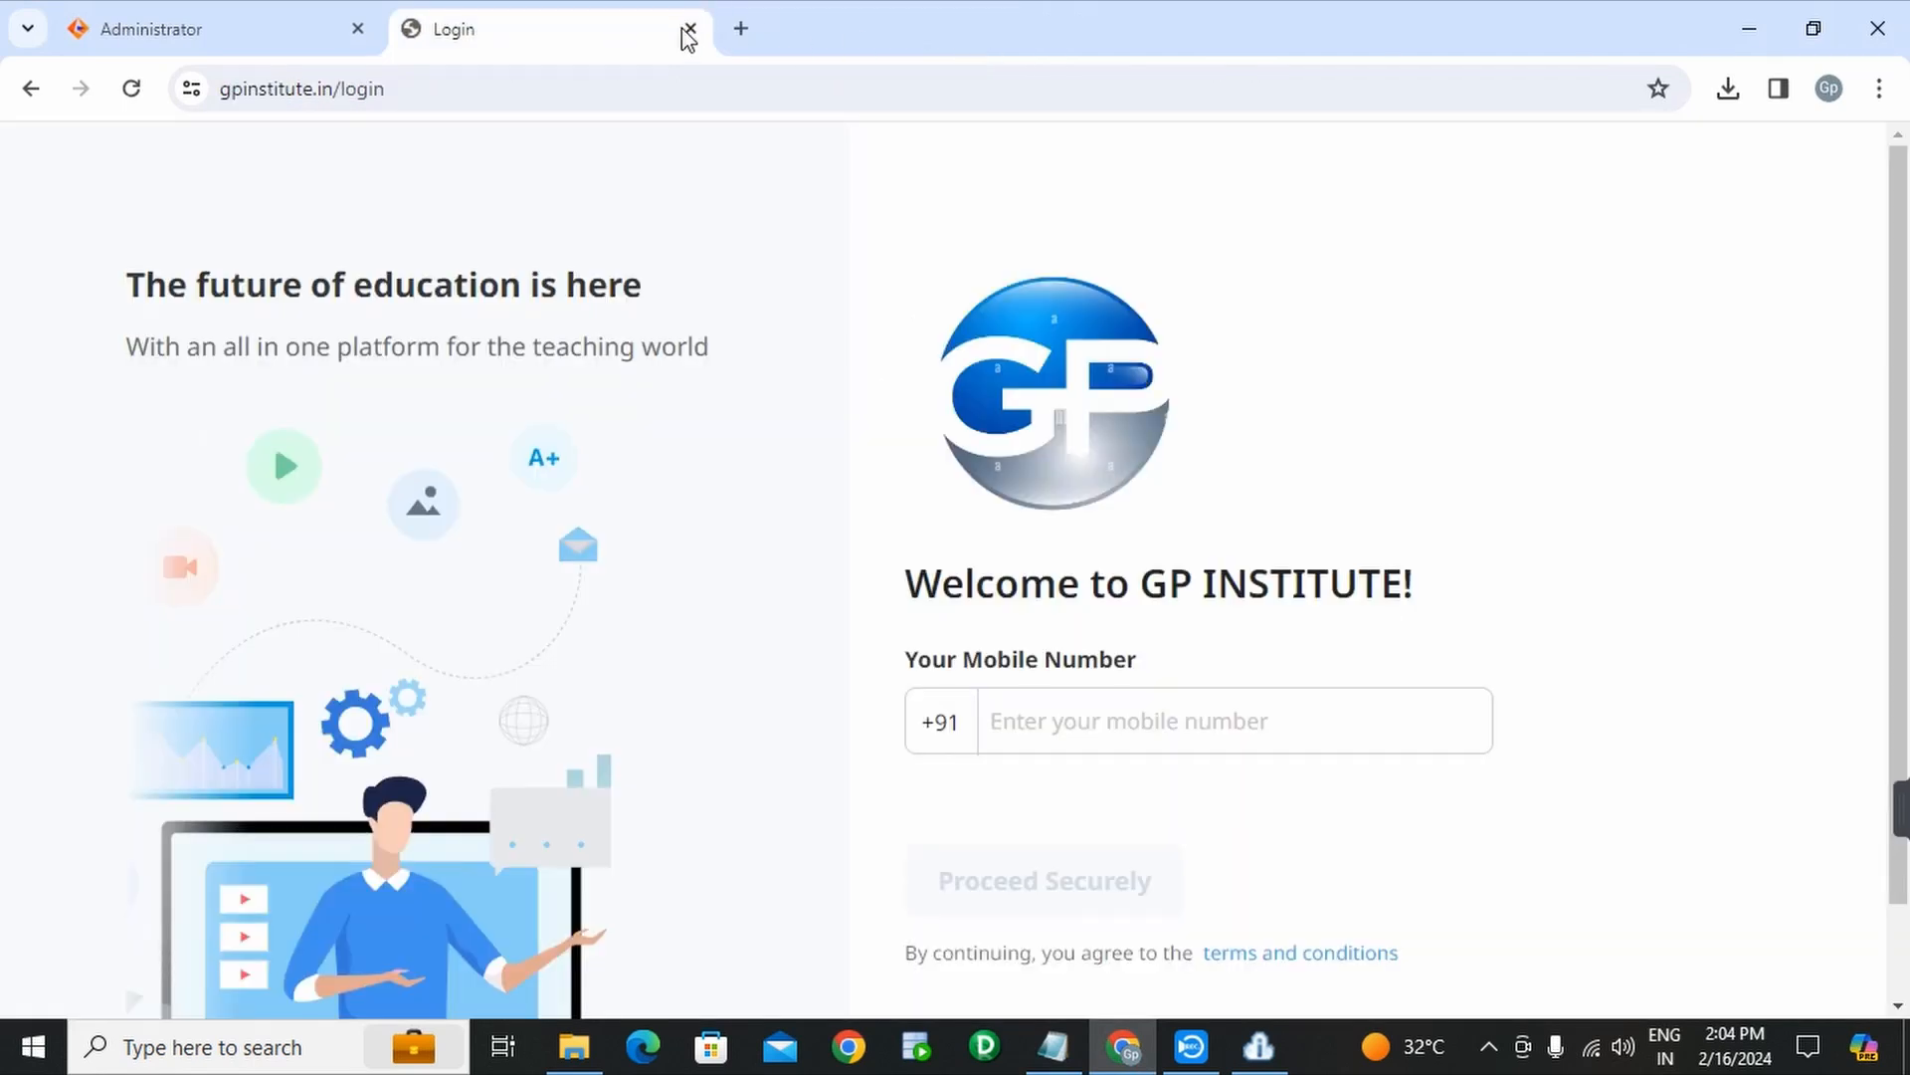
left_click(689, 30)
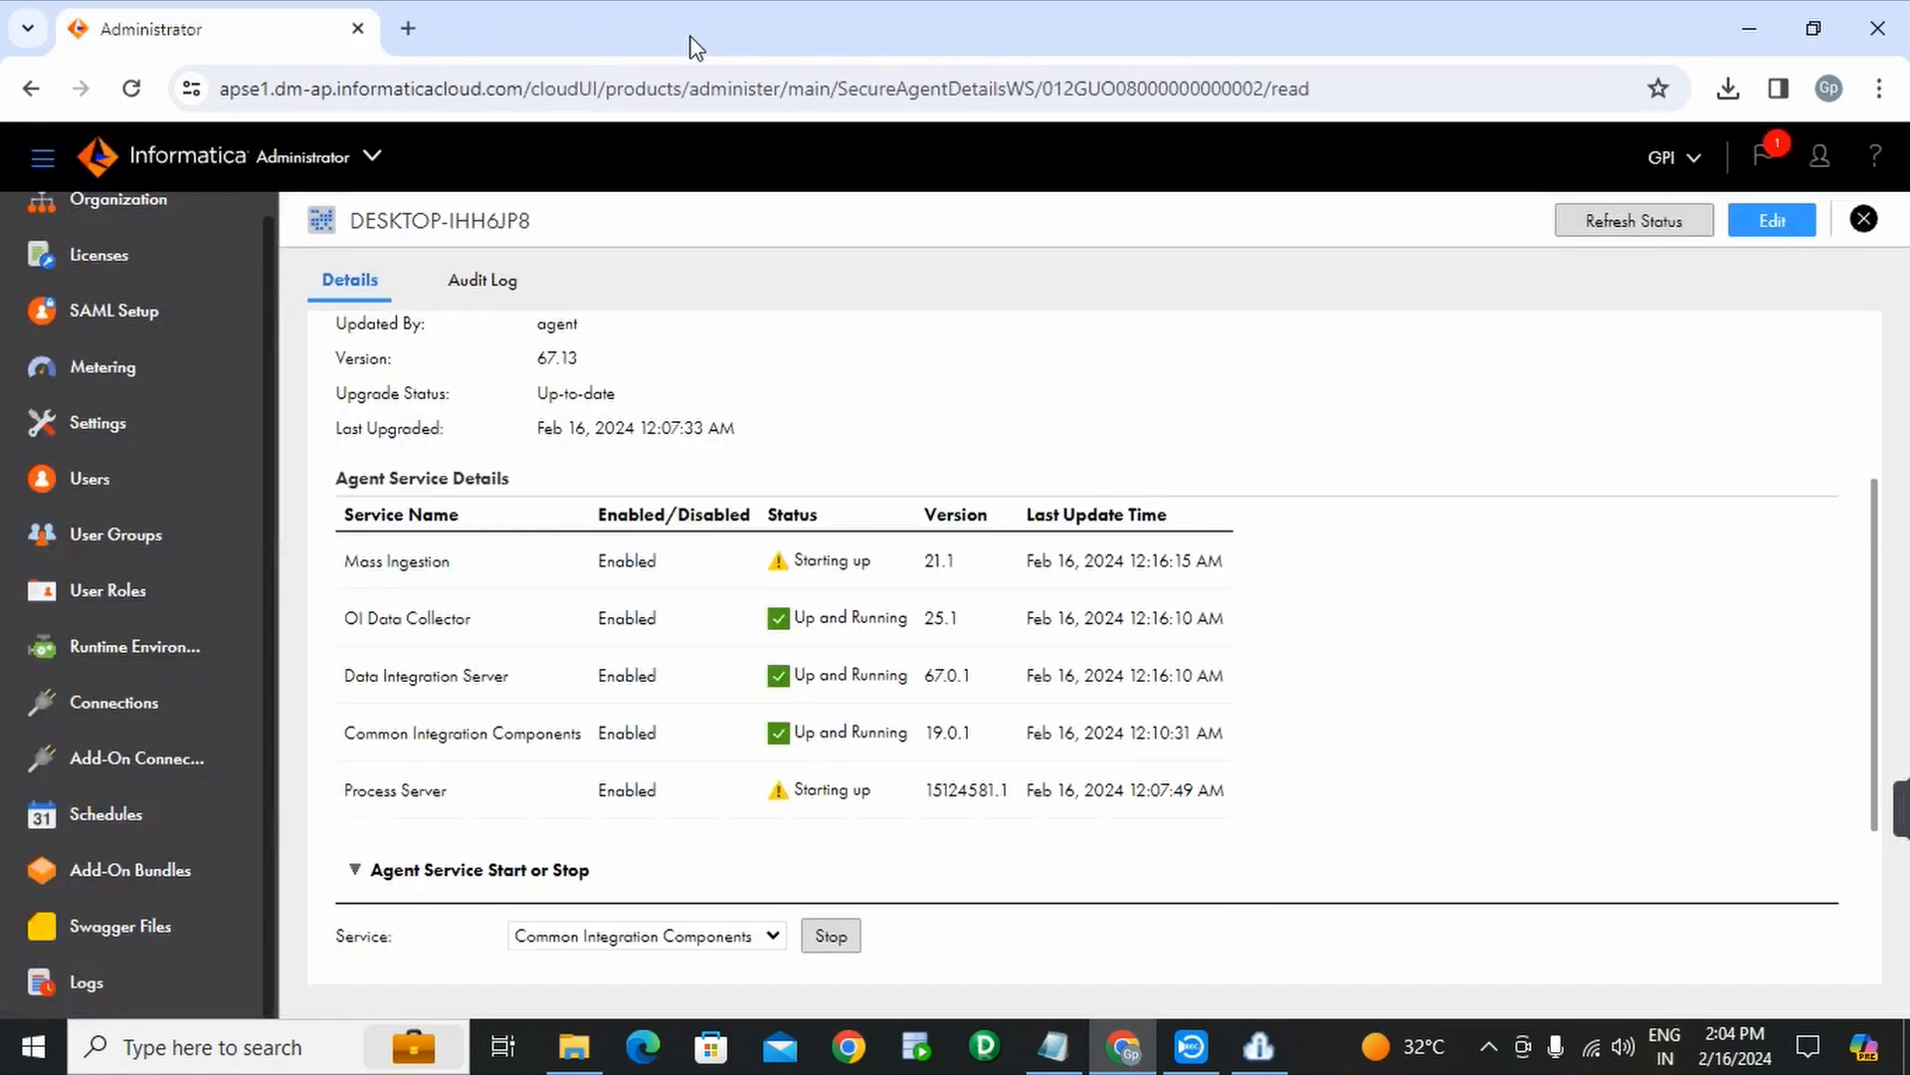
- Refresh the Secure Agent status and confirm all five services, including Process Server, are running
left_click(1629, 237)
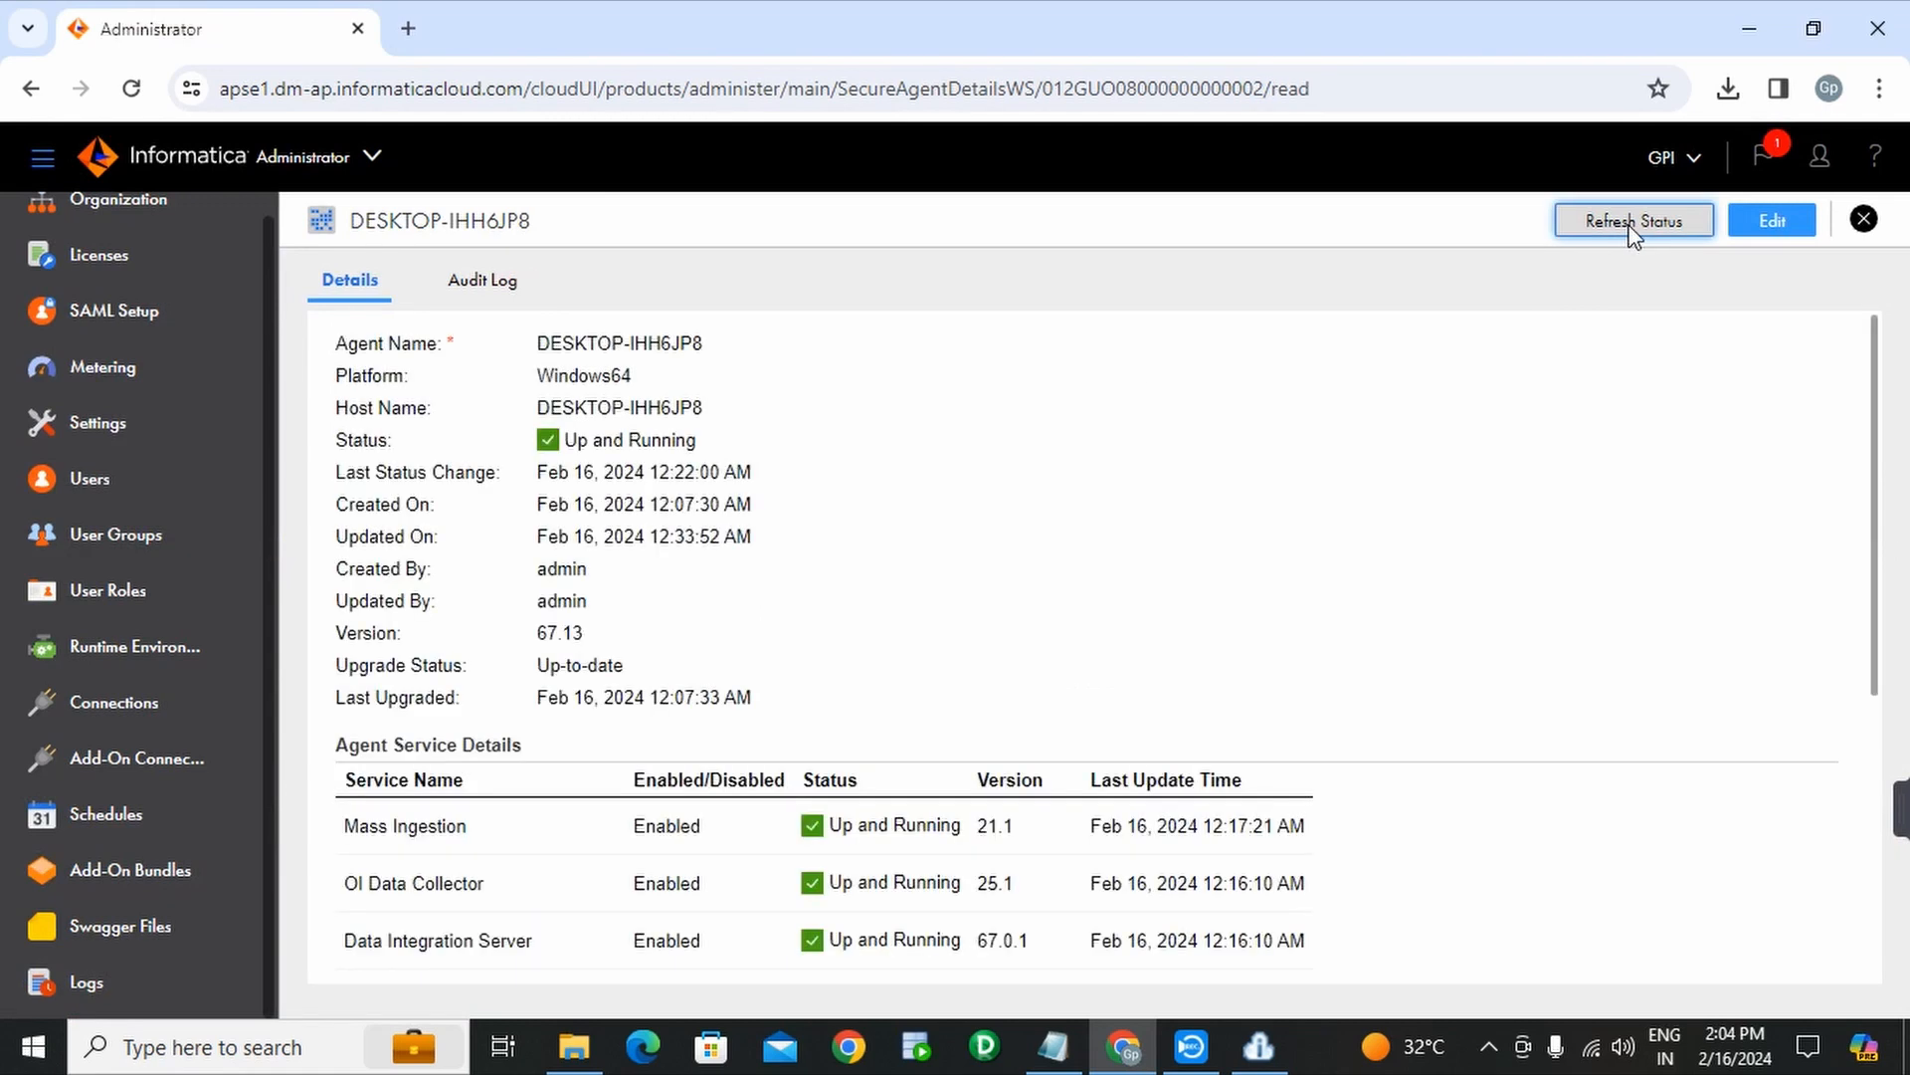
scroll(1340, 504, "down", 3)
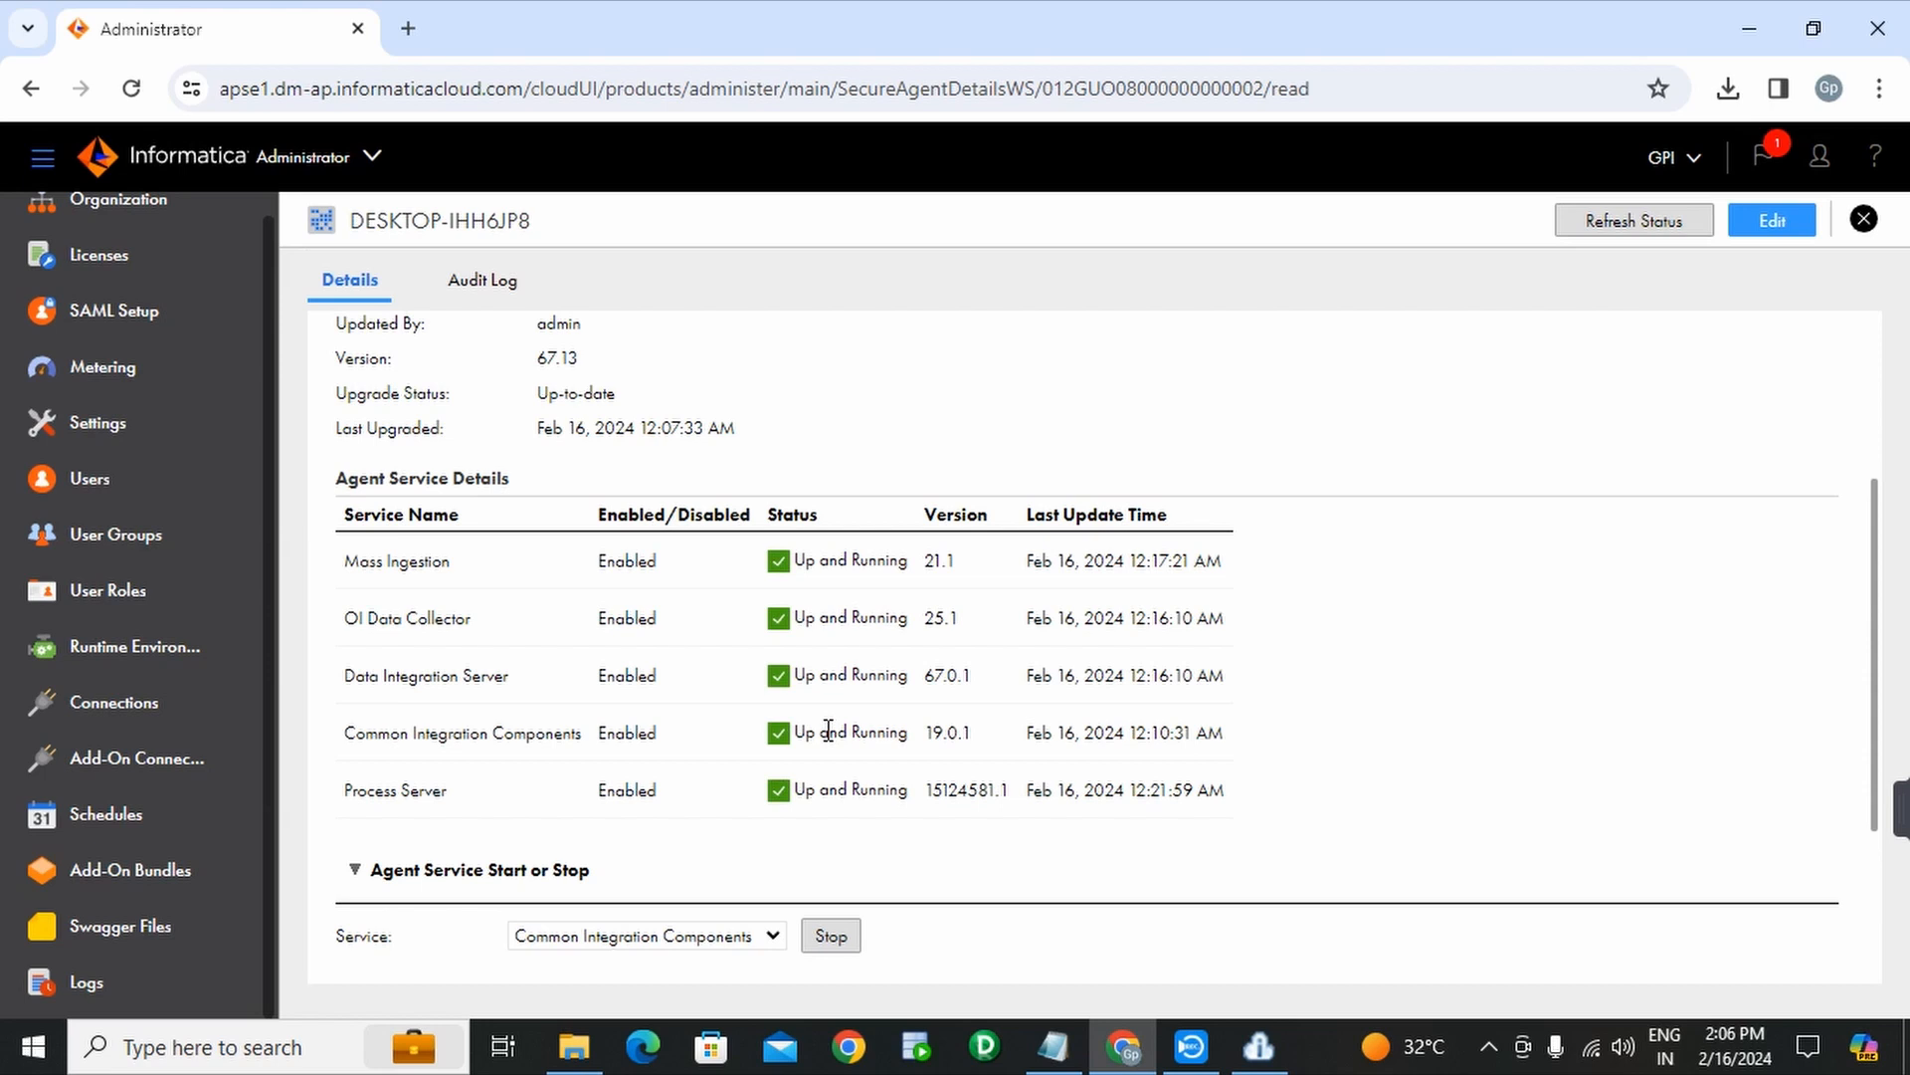
- Review the secure agent heading in the Notepad notes, then launch Oracle SQL Developer
left_click(1054, 1046)
left_click_drag(52, 174, 362, 186)
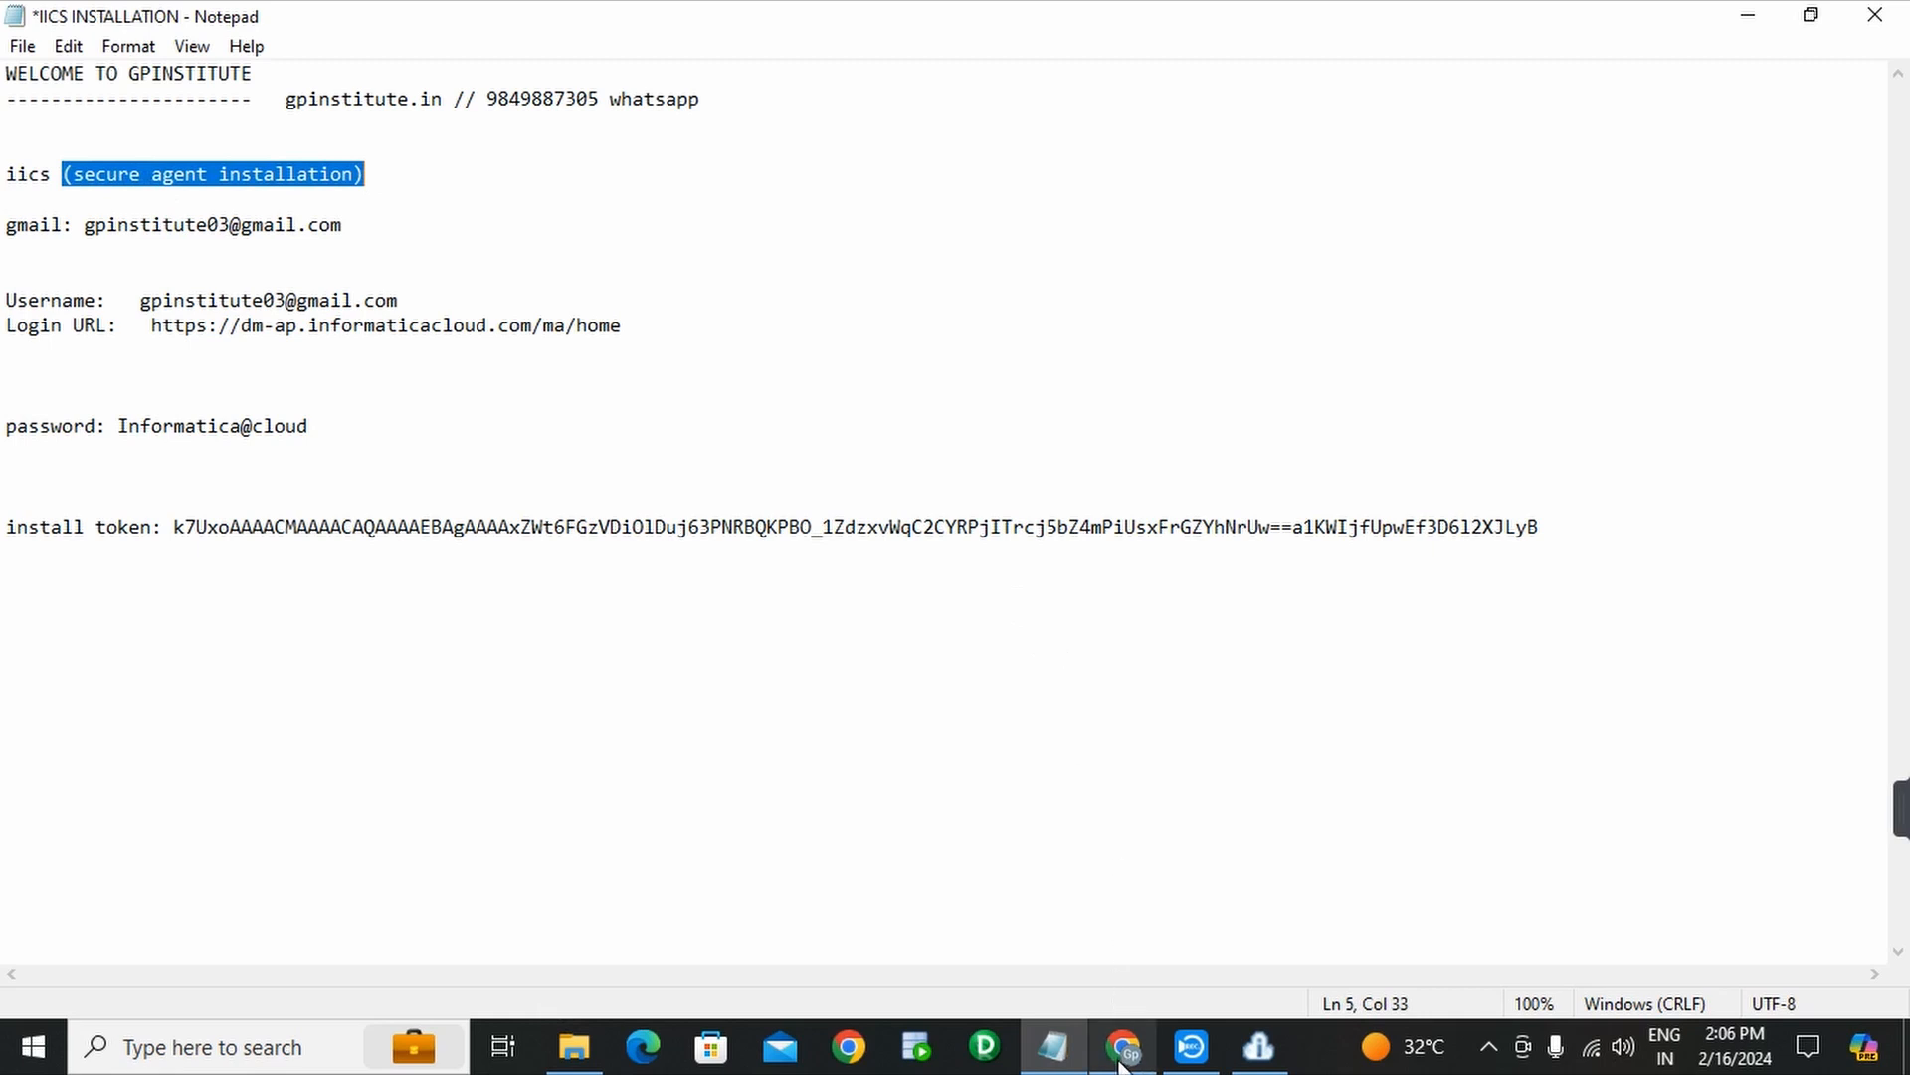
mouse_move(1111, 1063)
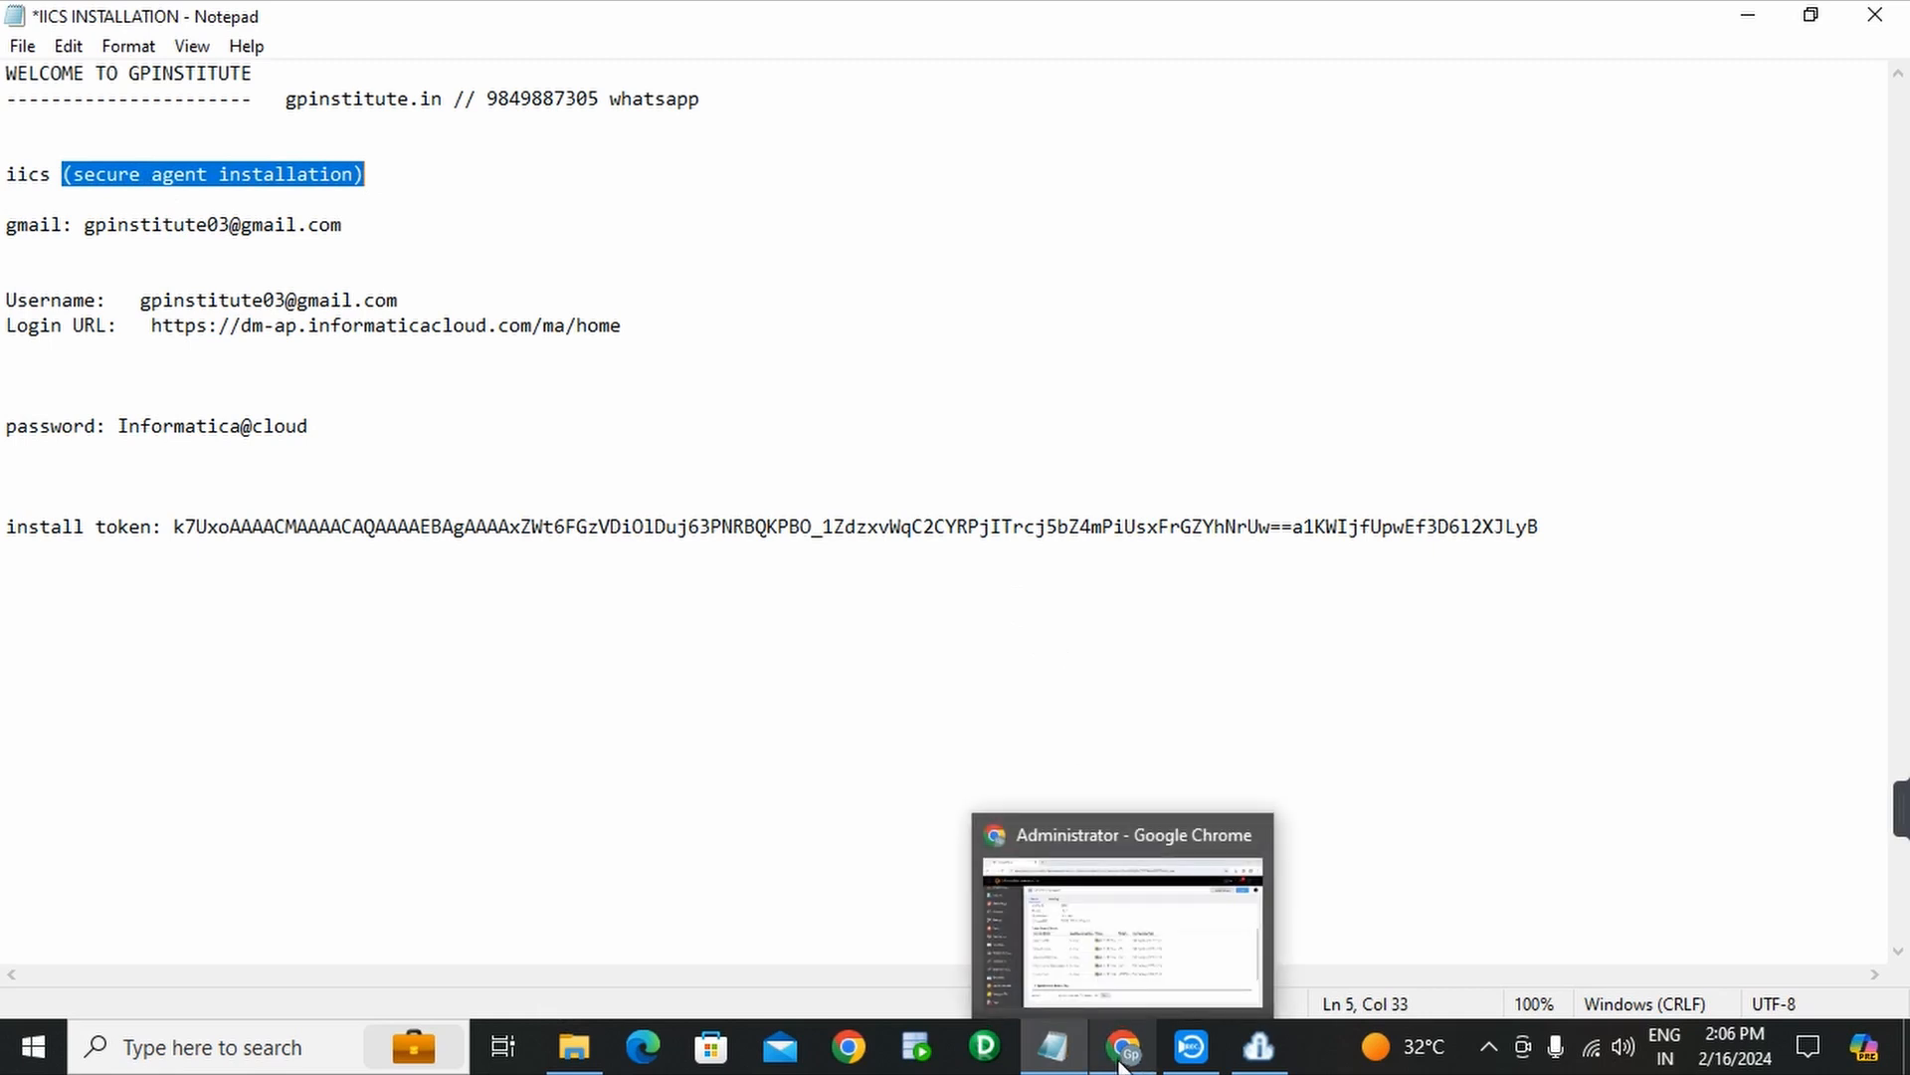
left_click(924, 1055)
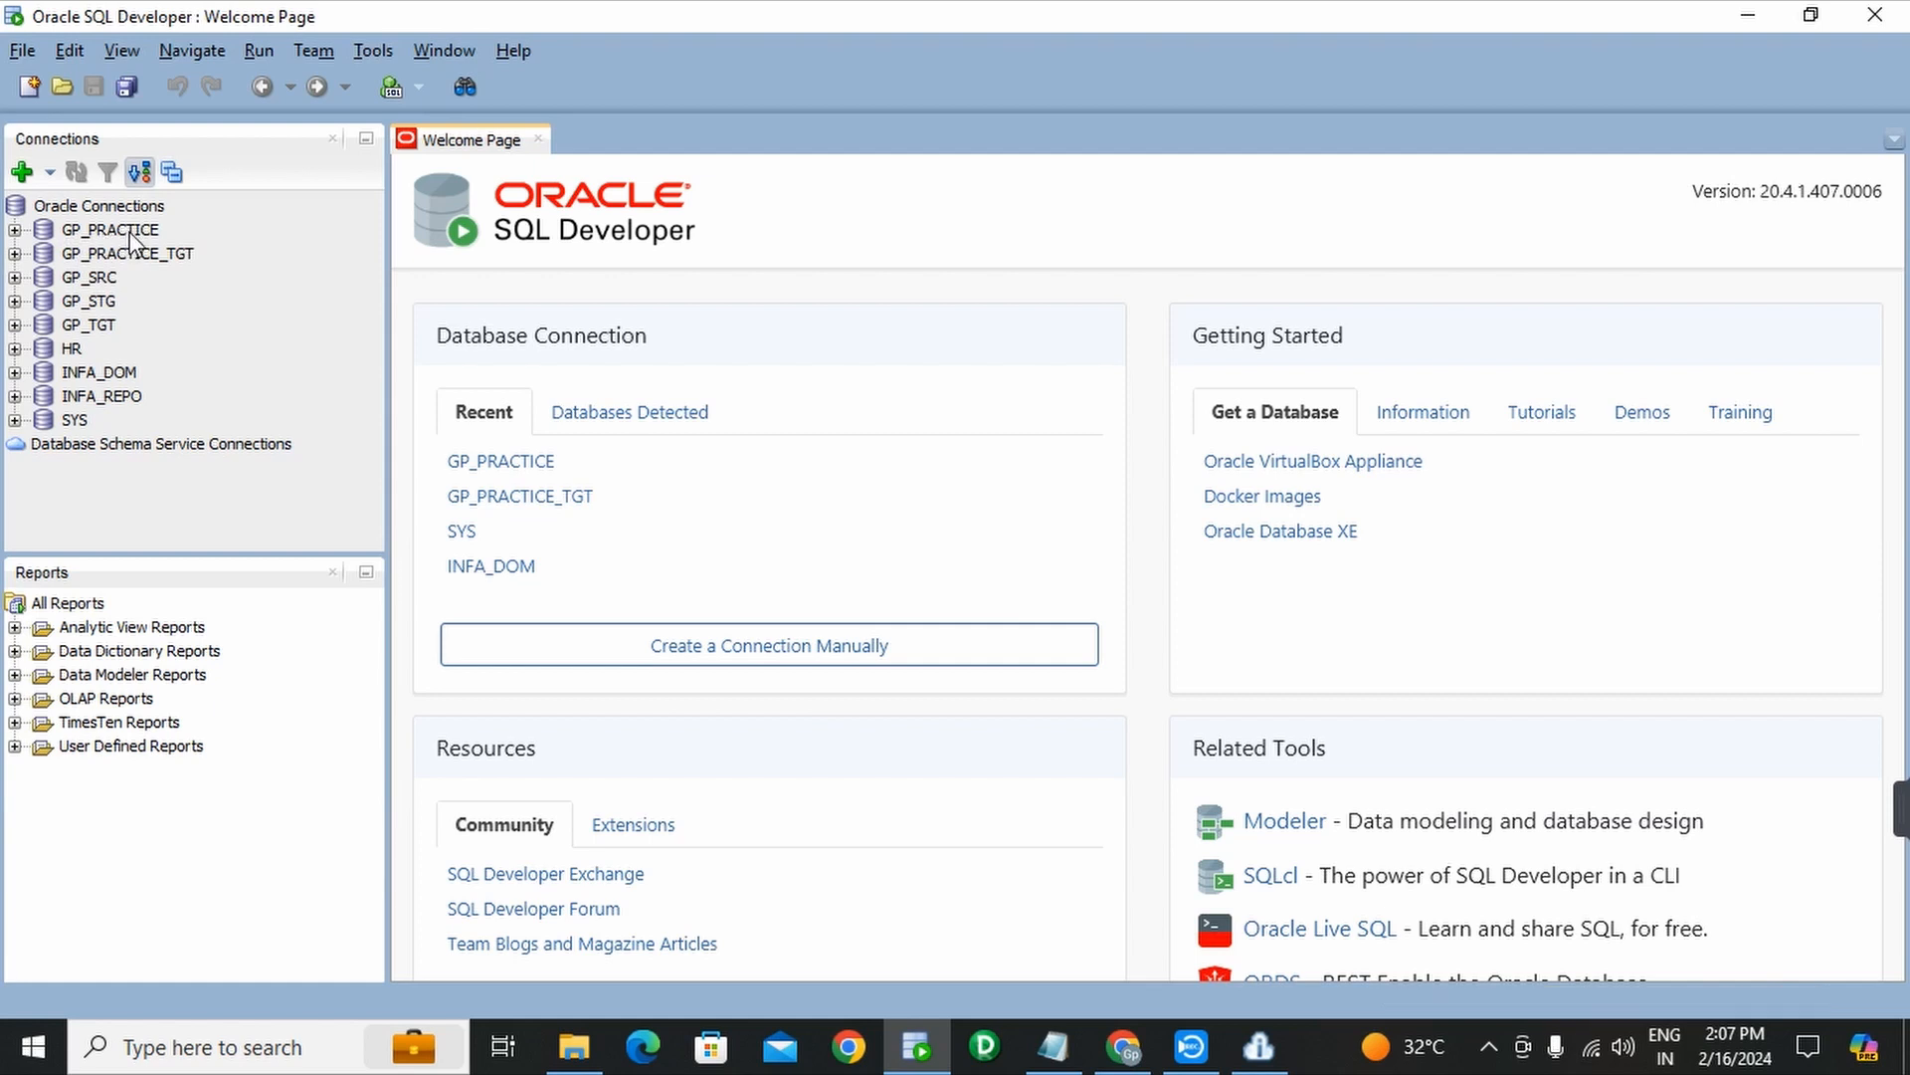
- Run 'select * from film_production;' in a GP_PRACTICE worksheet for 15 rows, then return to Chrome
double_click(85, 235)
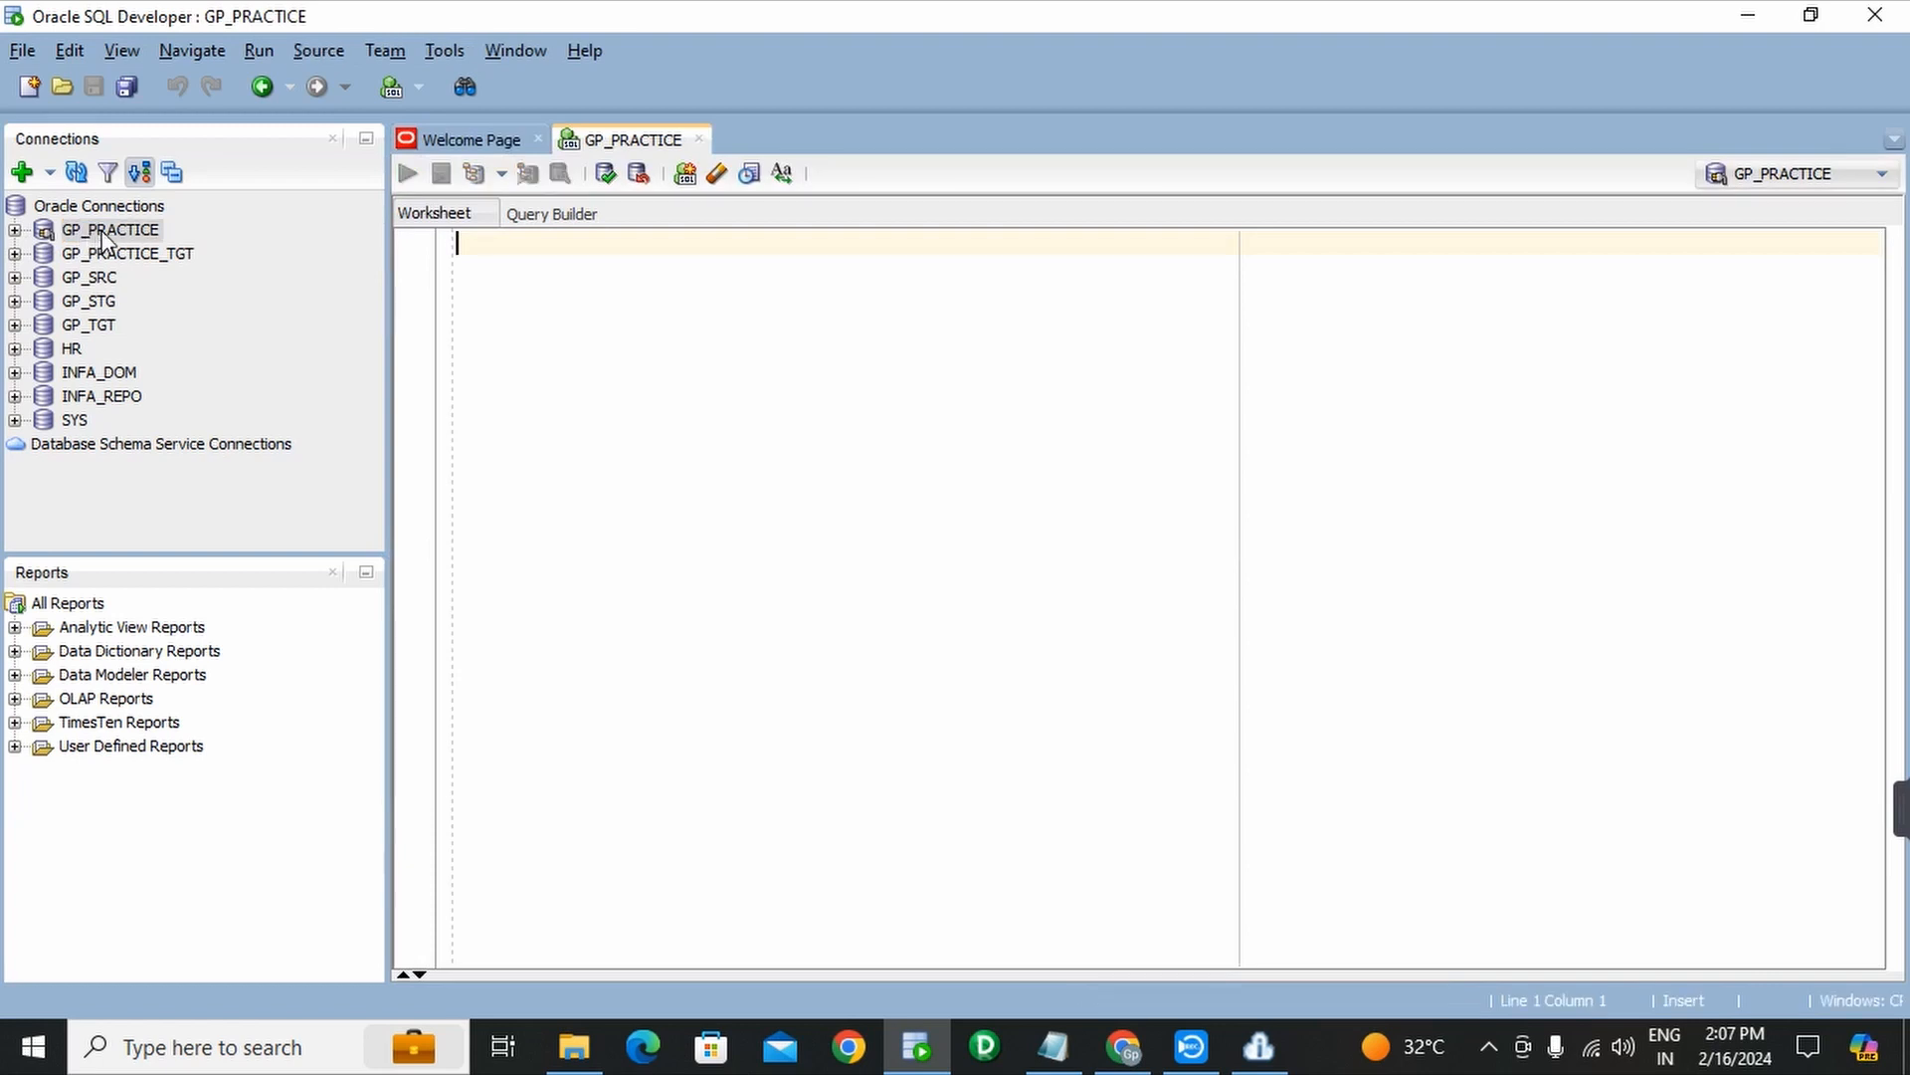
type("s")
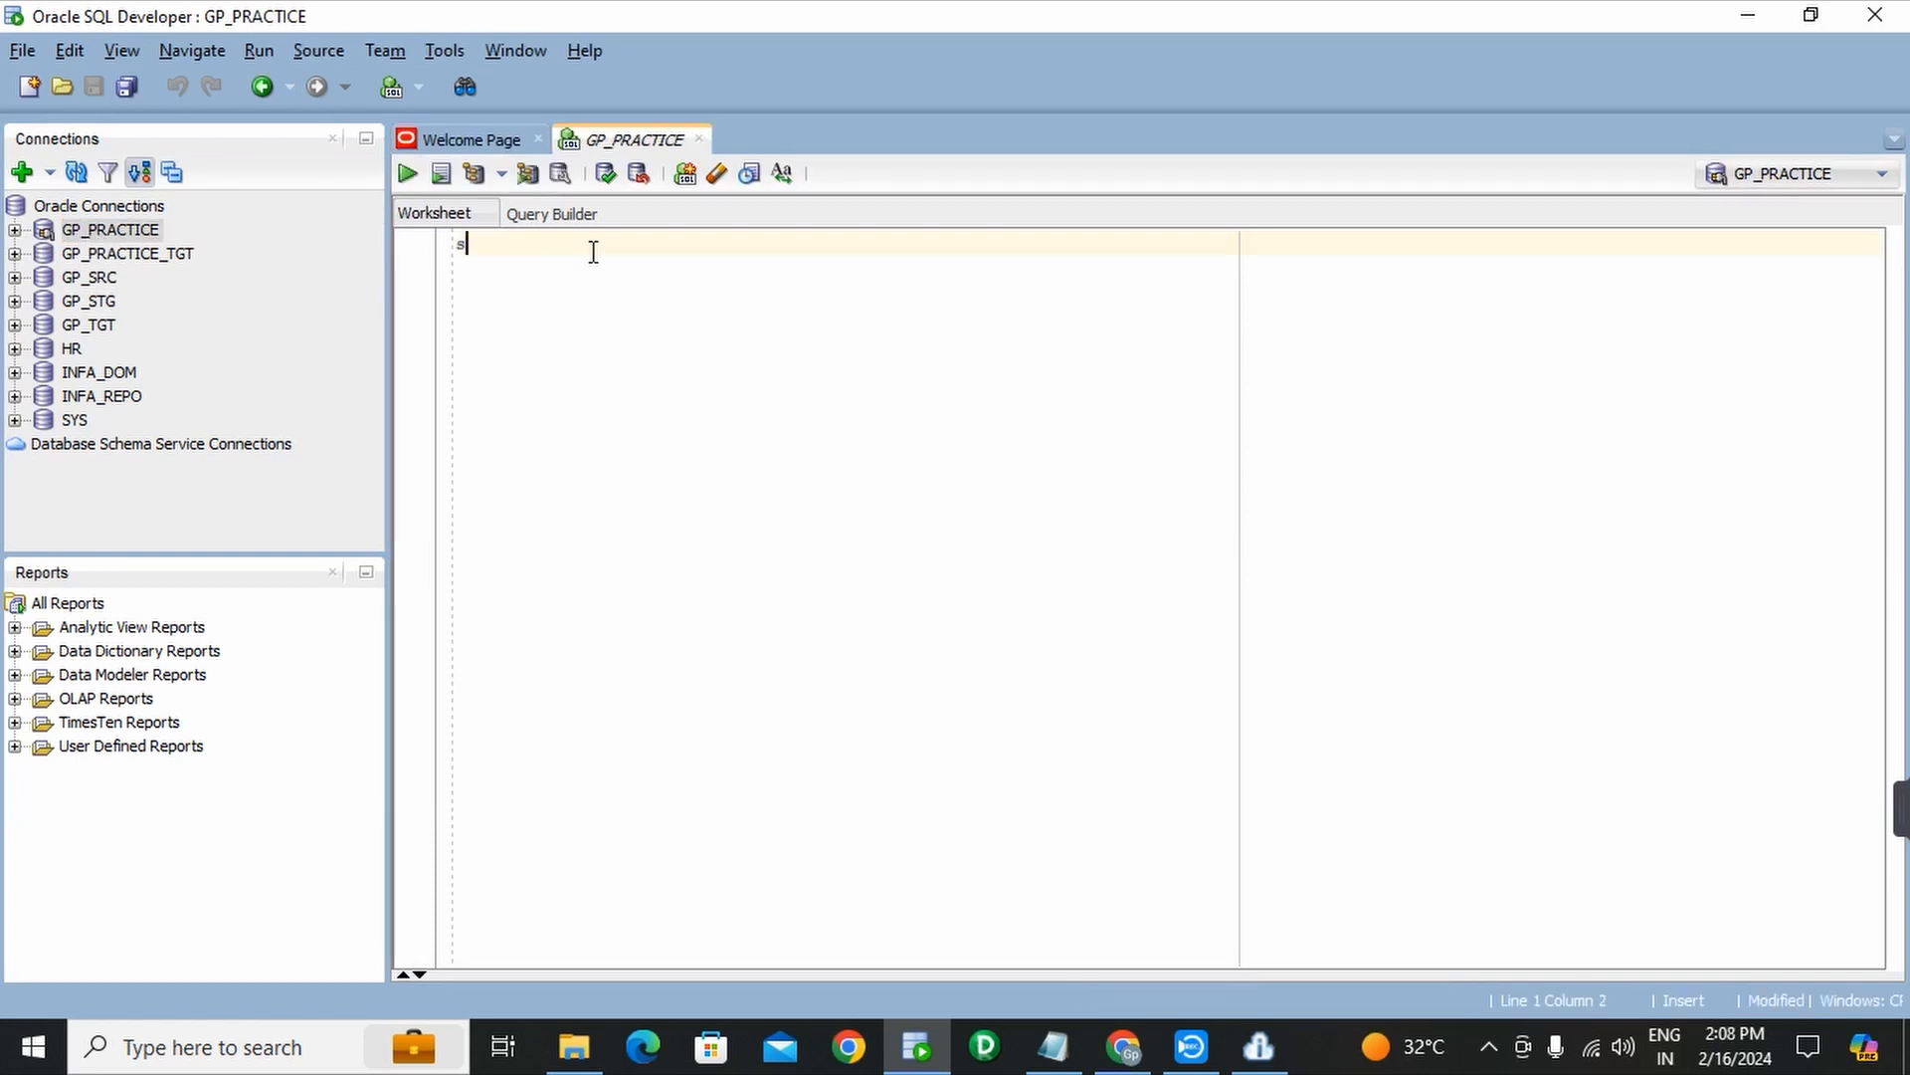
type("elect")
type("* from film_production")
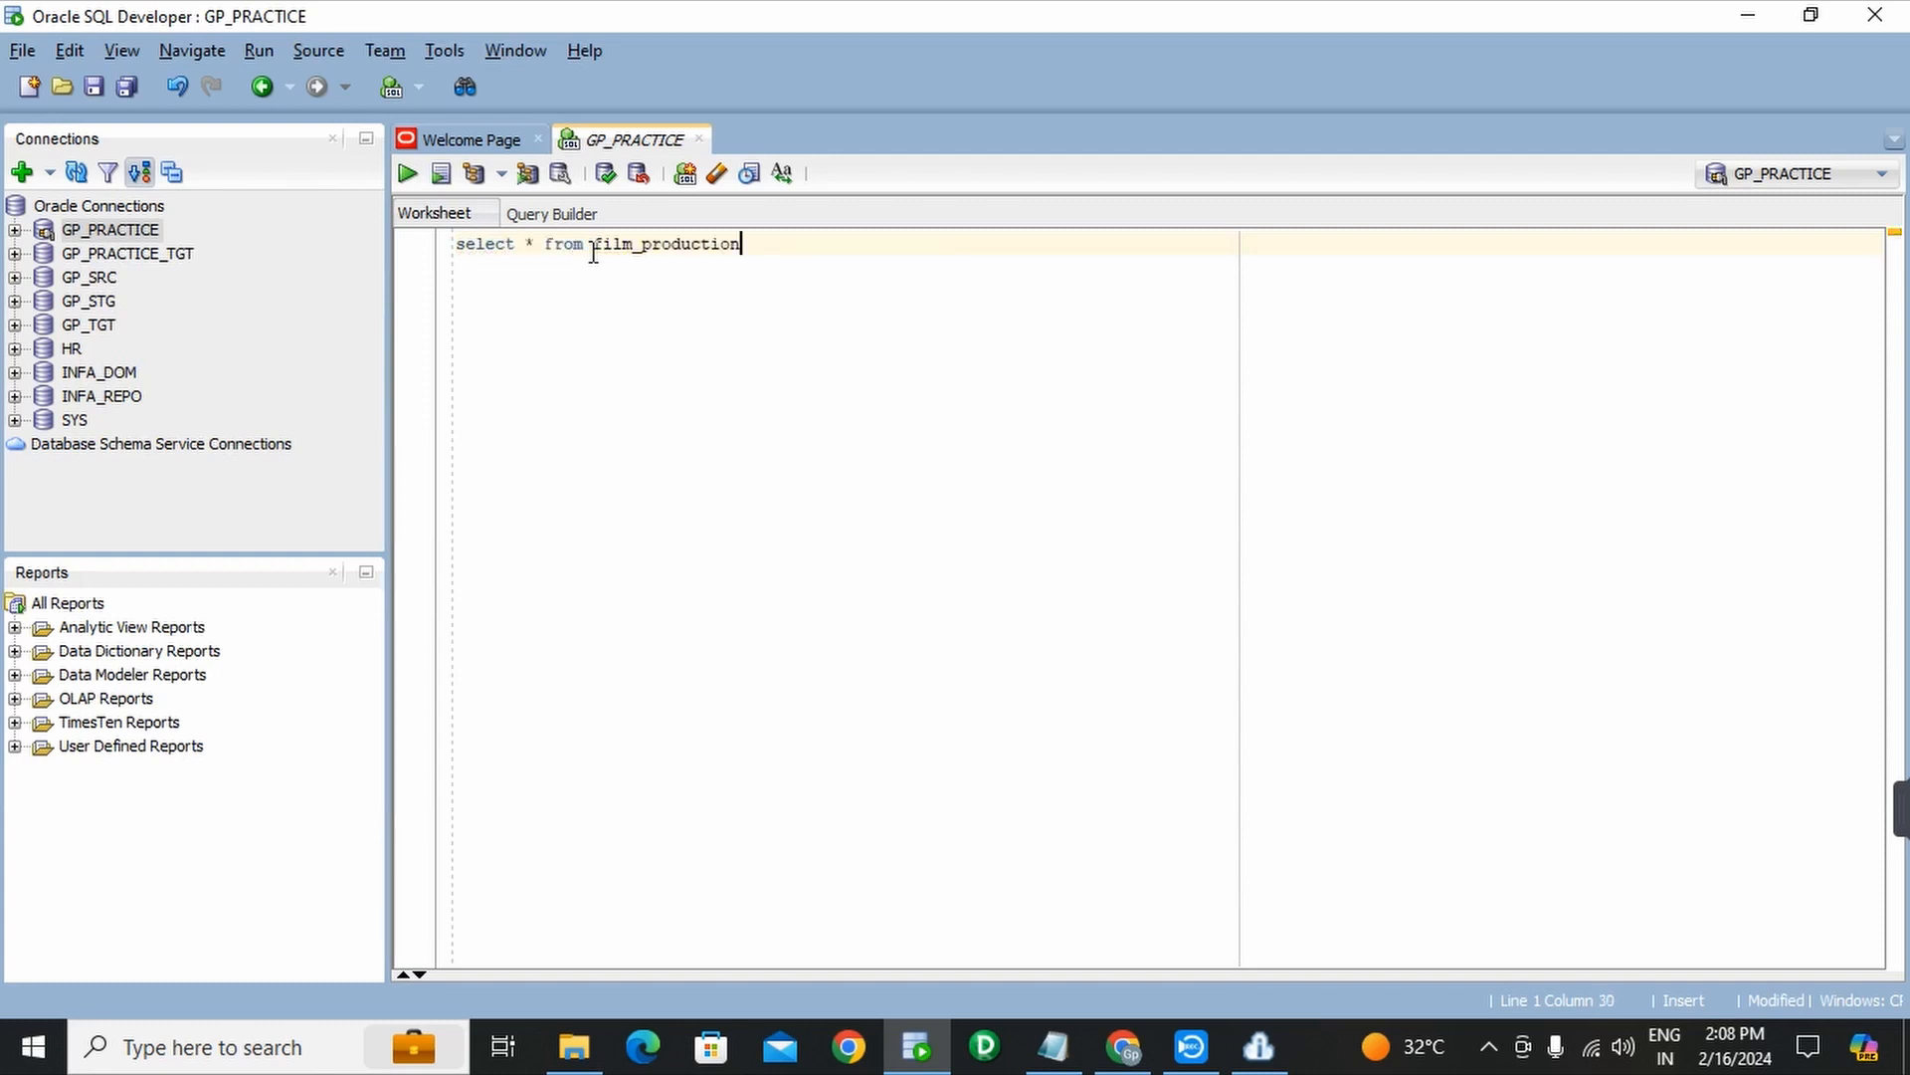
type(";")
left_click_drag(757, 246, 456, 247)
left_click(406, 175)
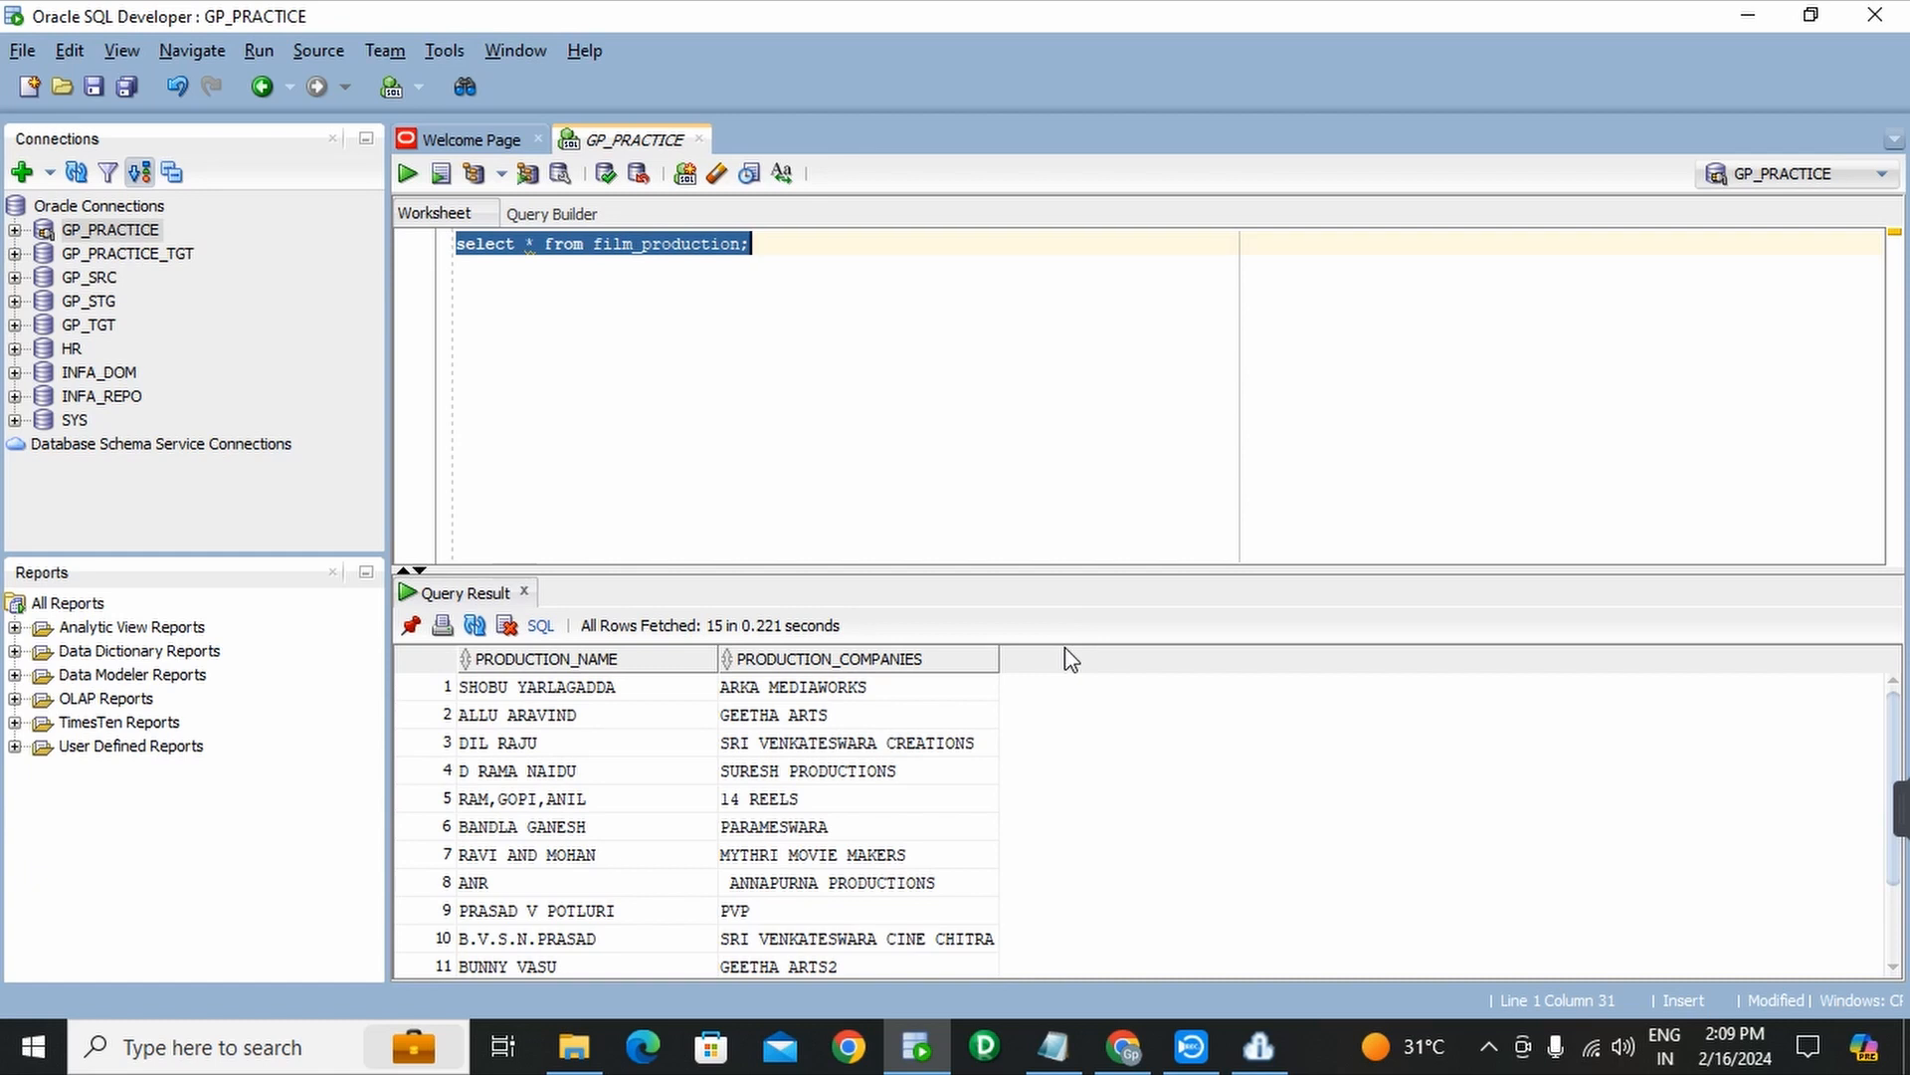
left_click(1142, 1063)
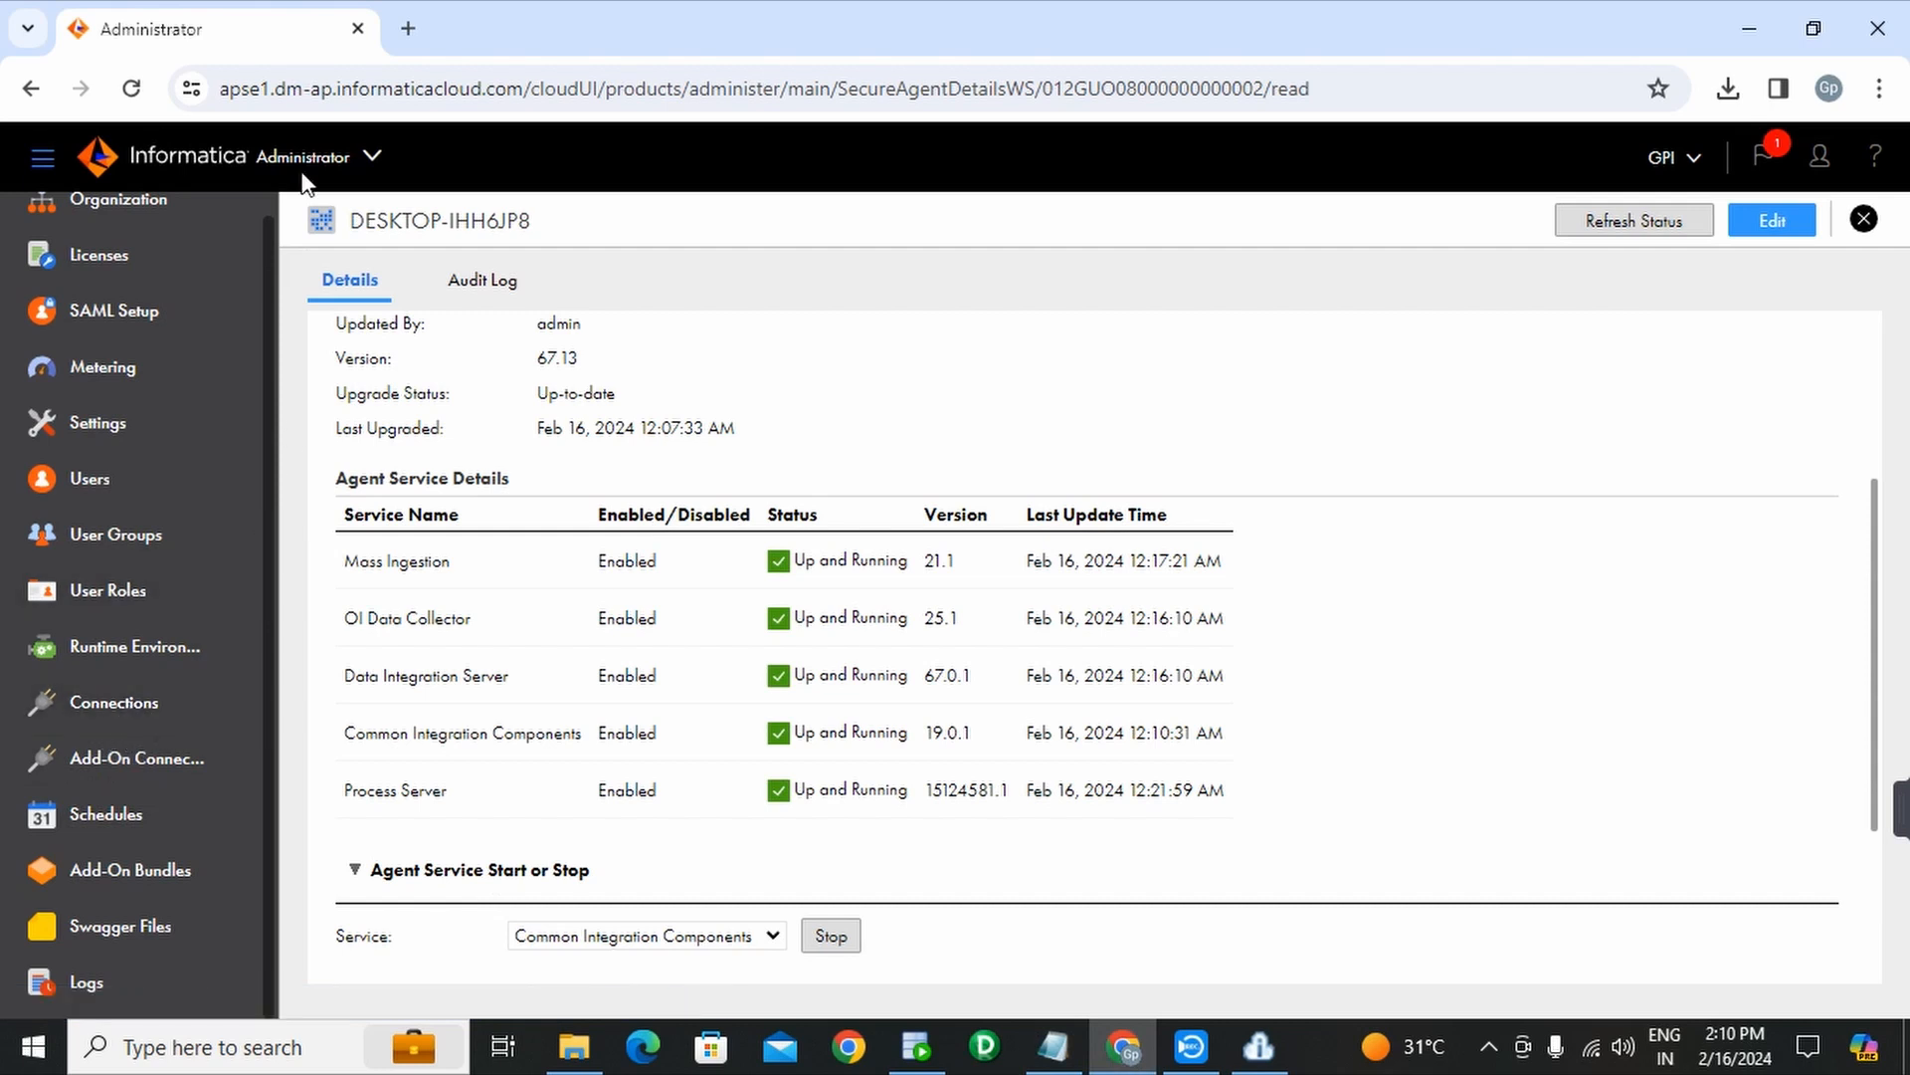
- Choose Administrator in the service switcher and go to its empty Connections page
left_click(371, 157)
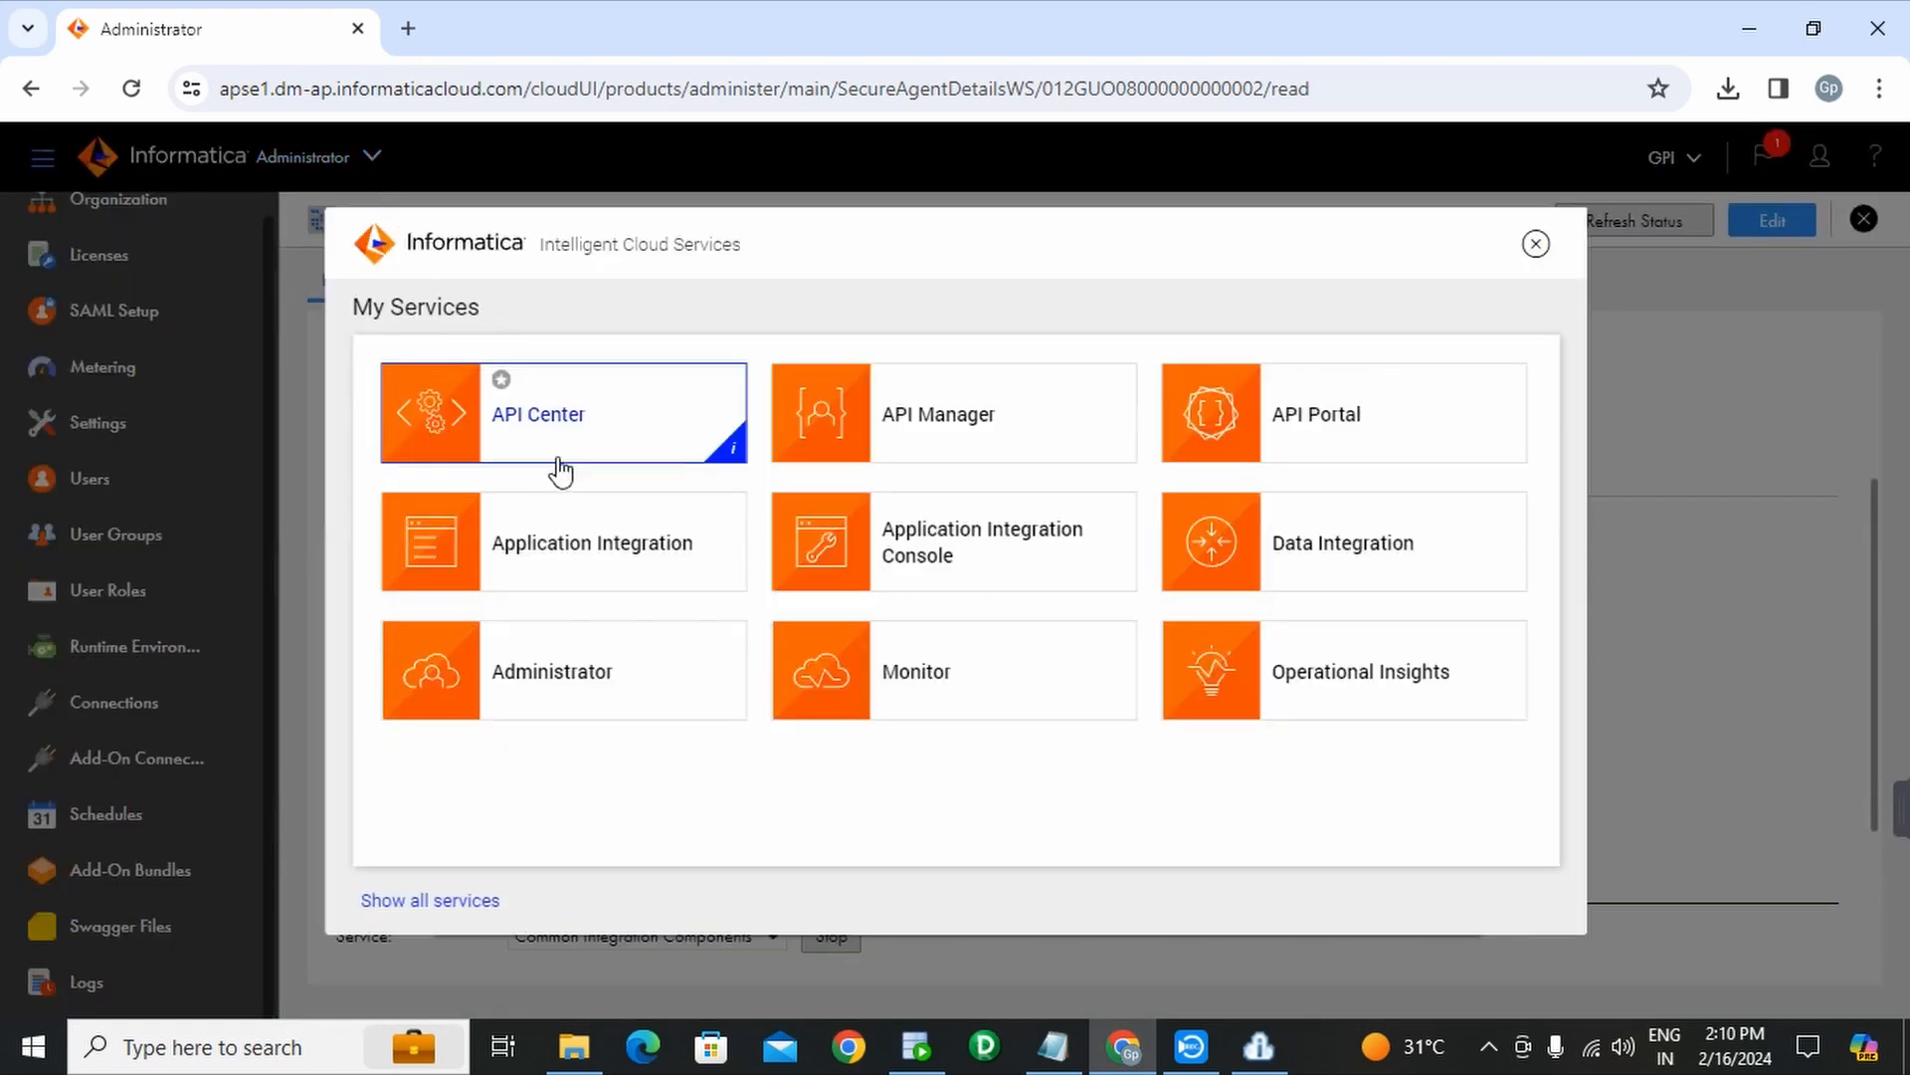
left_click(590, 685)
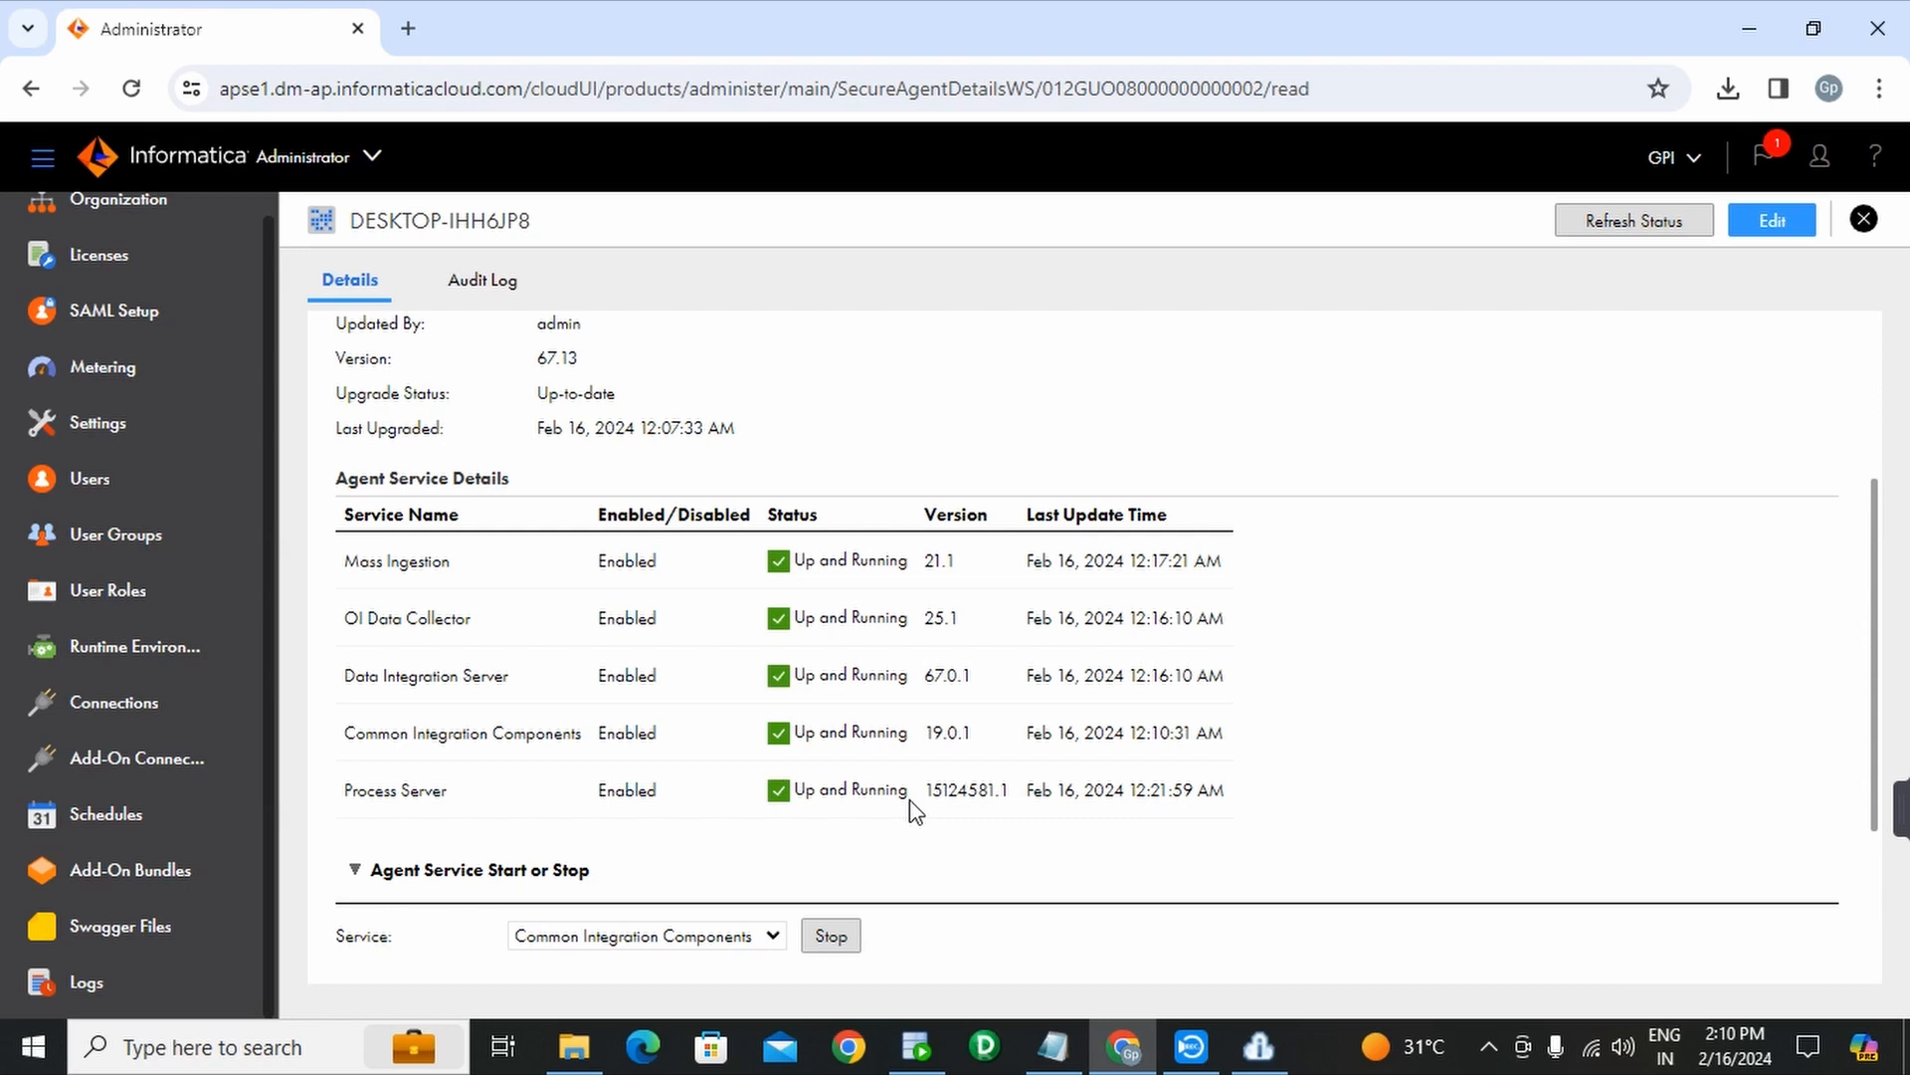
left_click(147, 707)
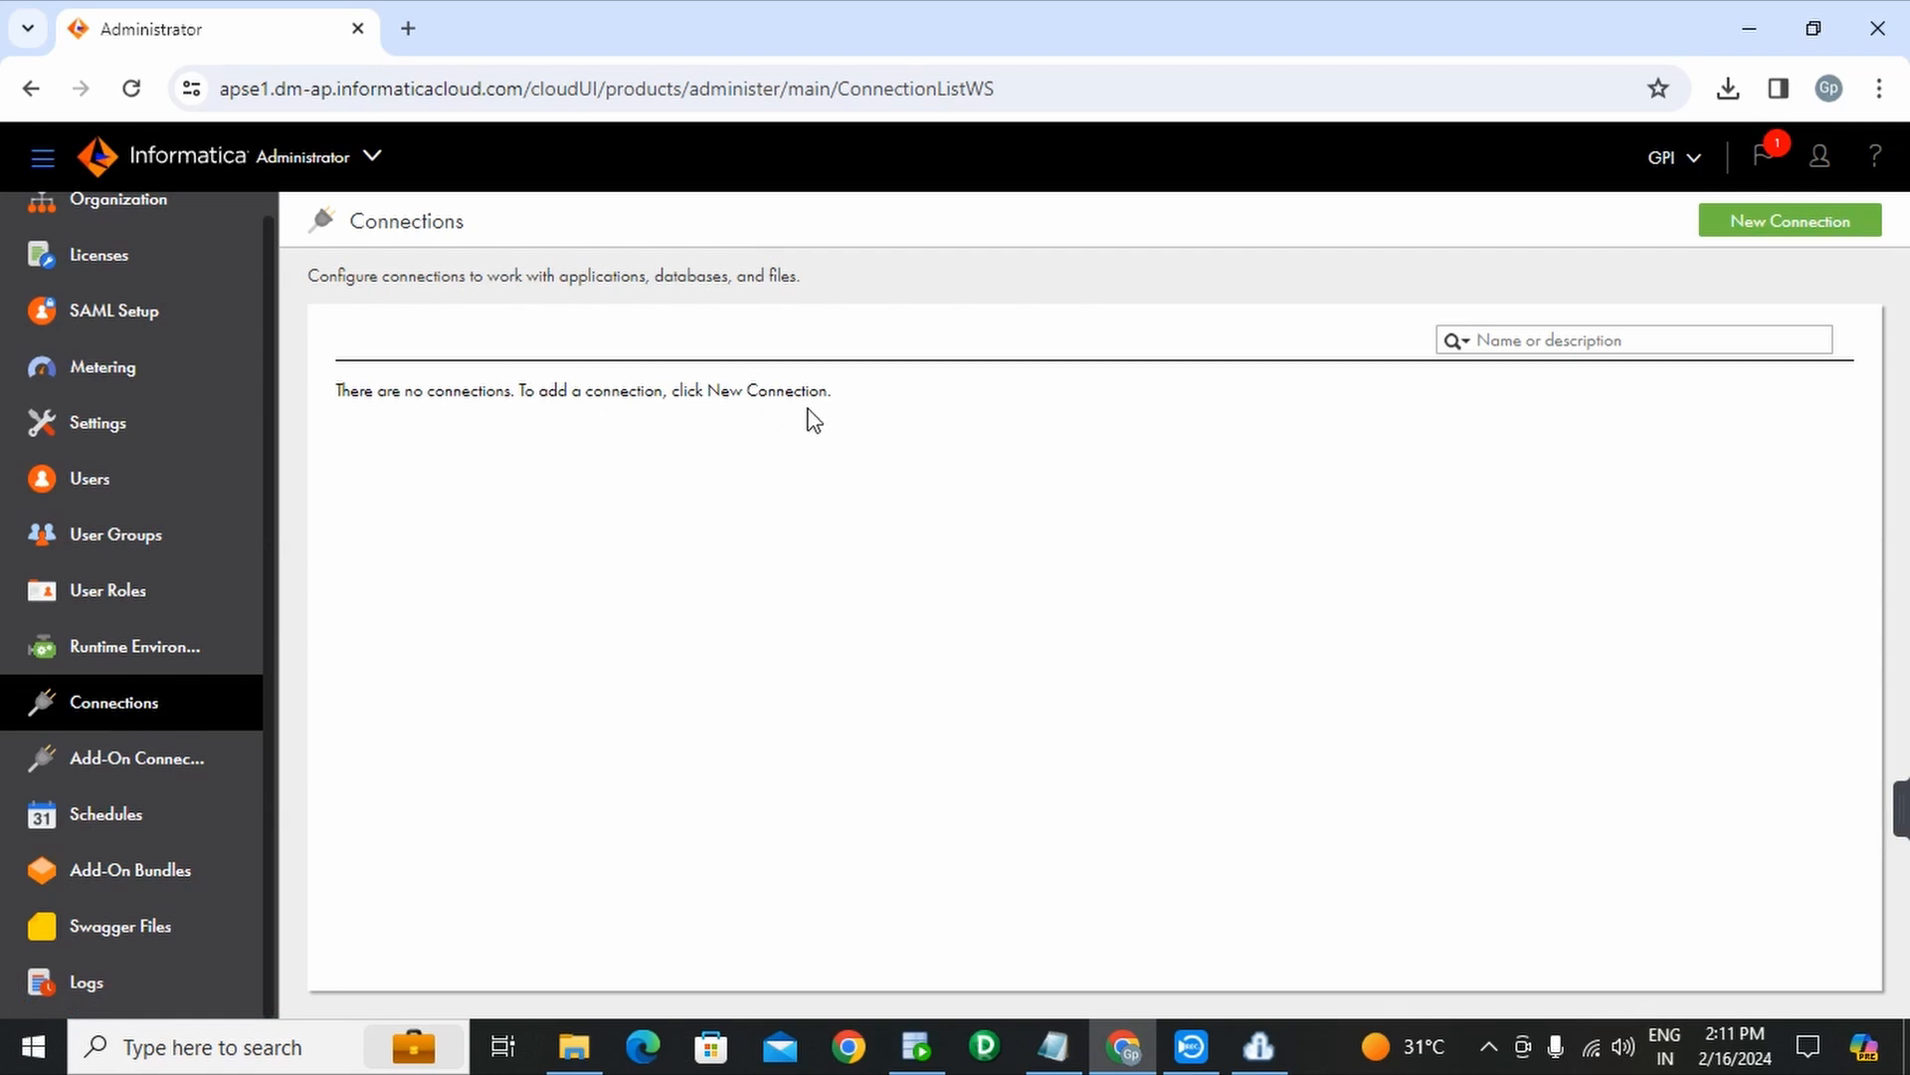
- Create a new connection named oracle_connection with type Oracle
left_click(1778, 239)
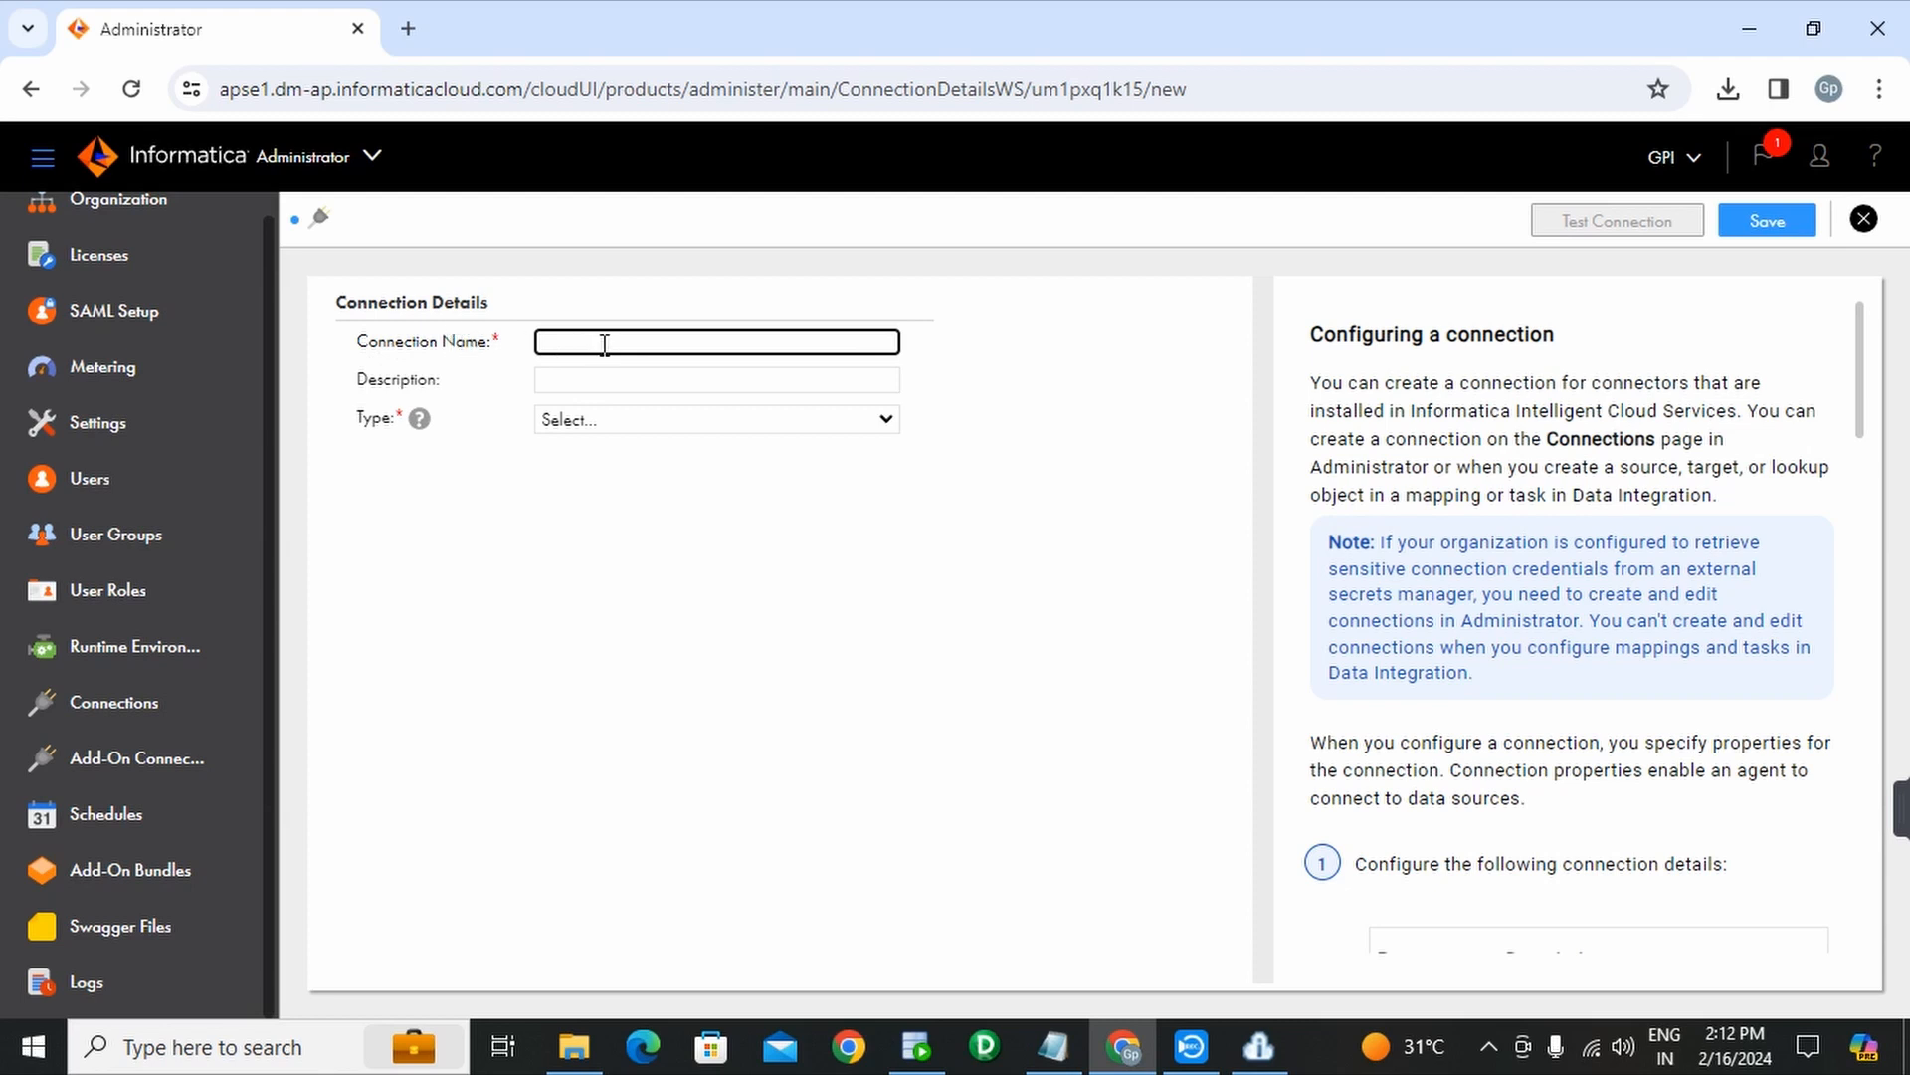
type("r")
type("oracle")
type("_")
type("connectio")
type("n")
left_click(884, 422)
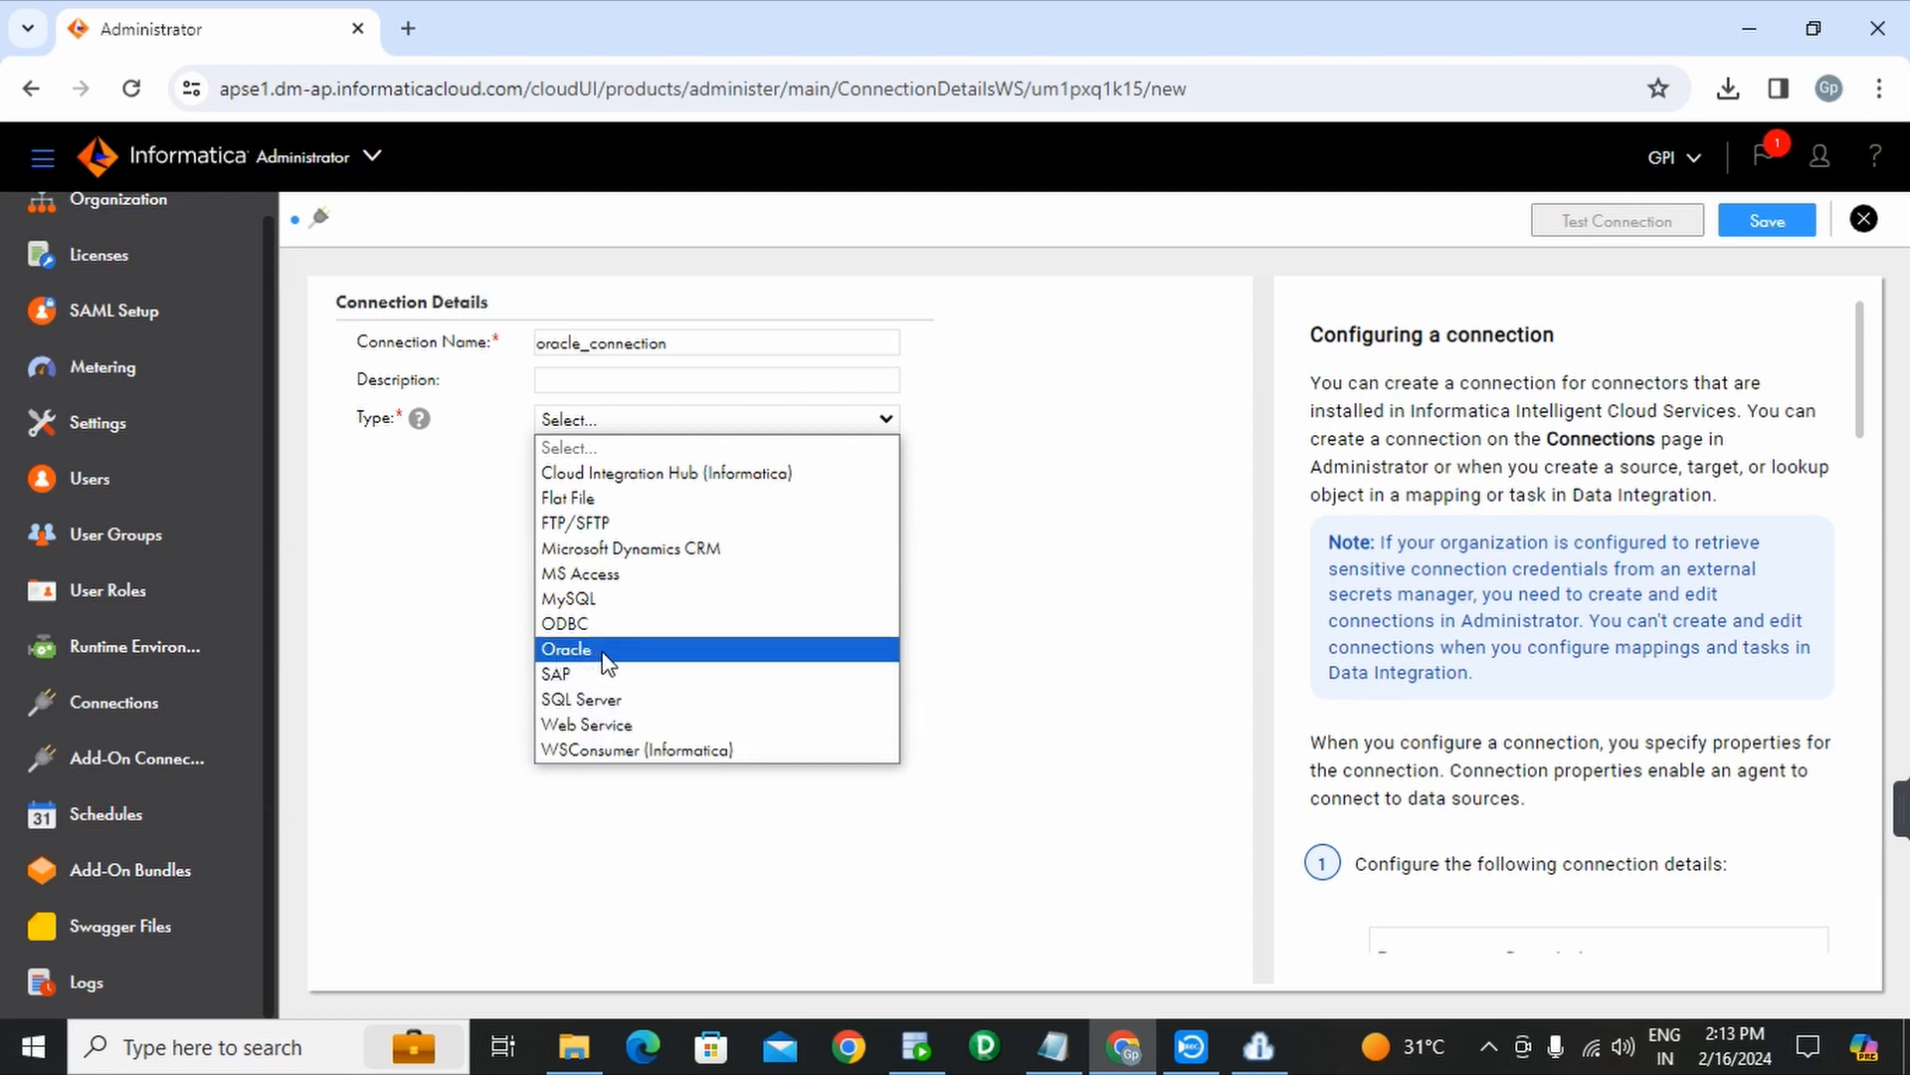
left_click(567, 648)
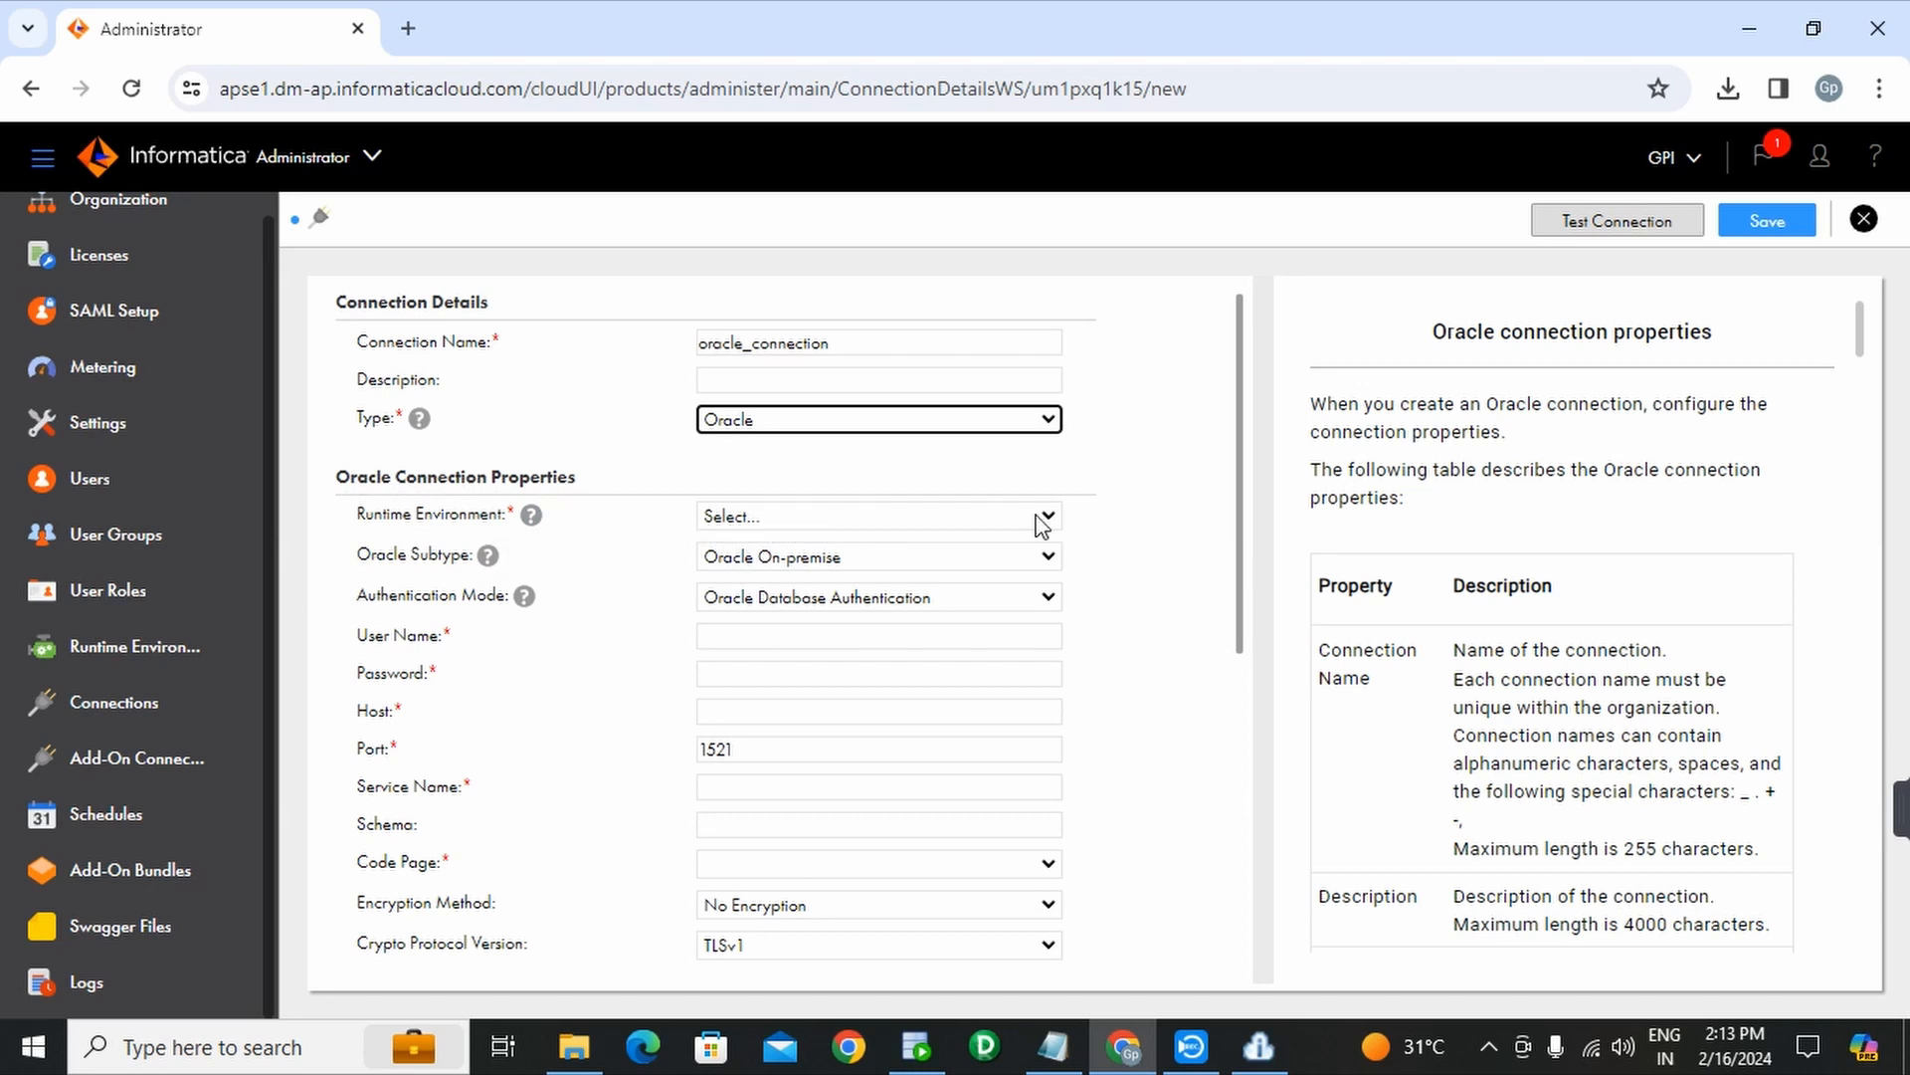
- Set oracle_connection's runtime environment to DESKTOP-IHH6JP8 and move to the User Name field
left_click(1042, 516)
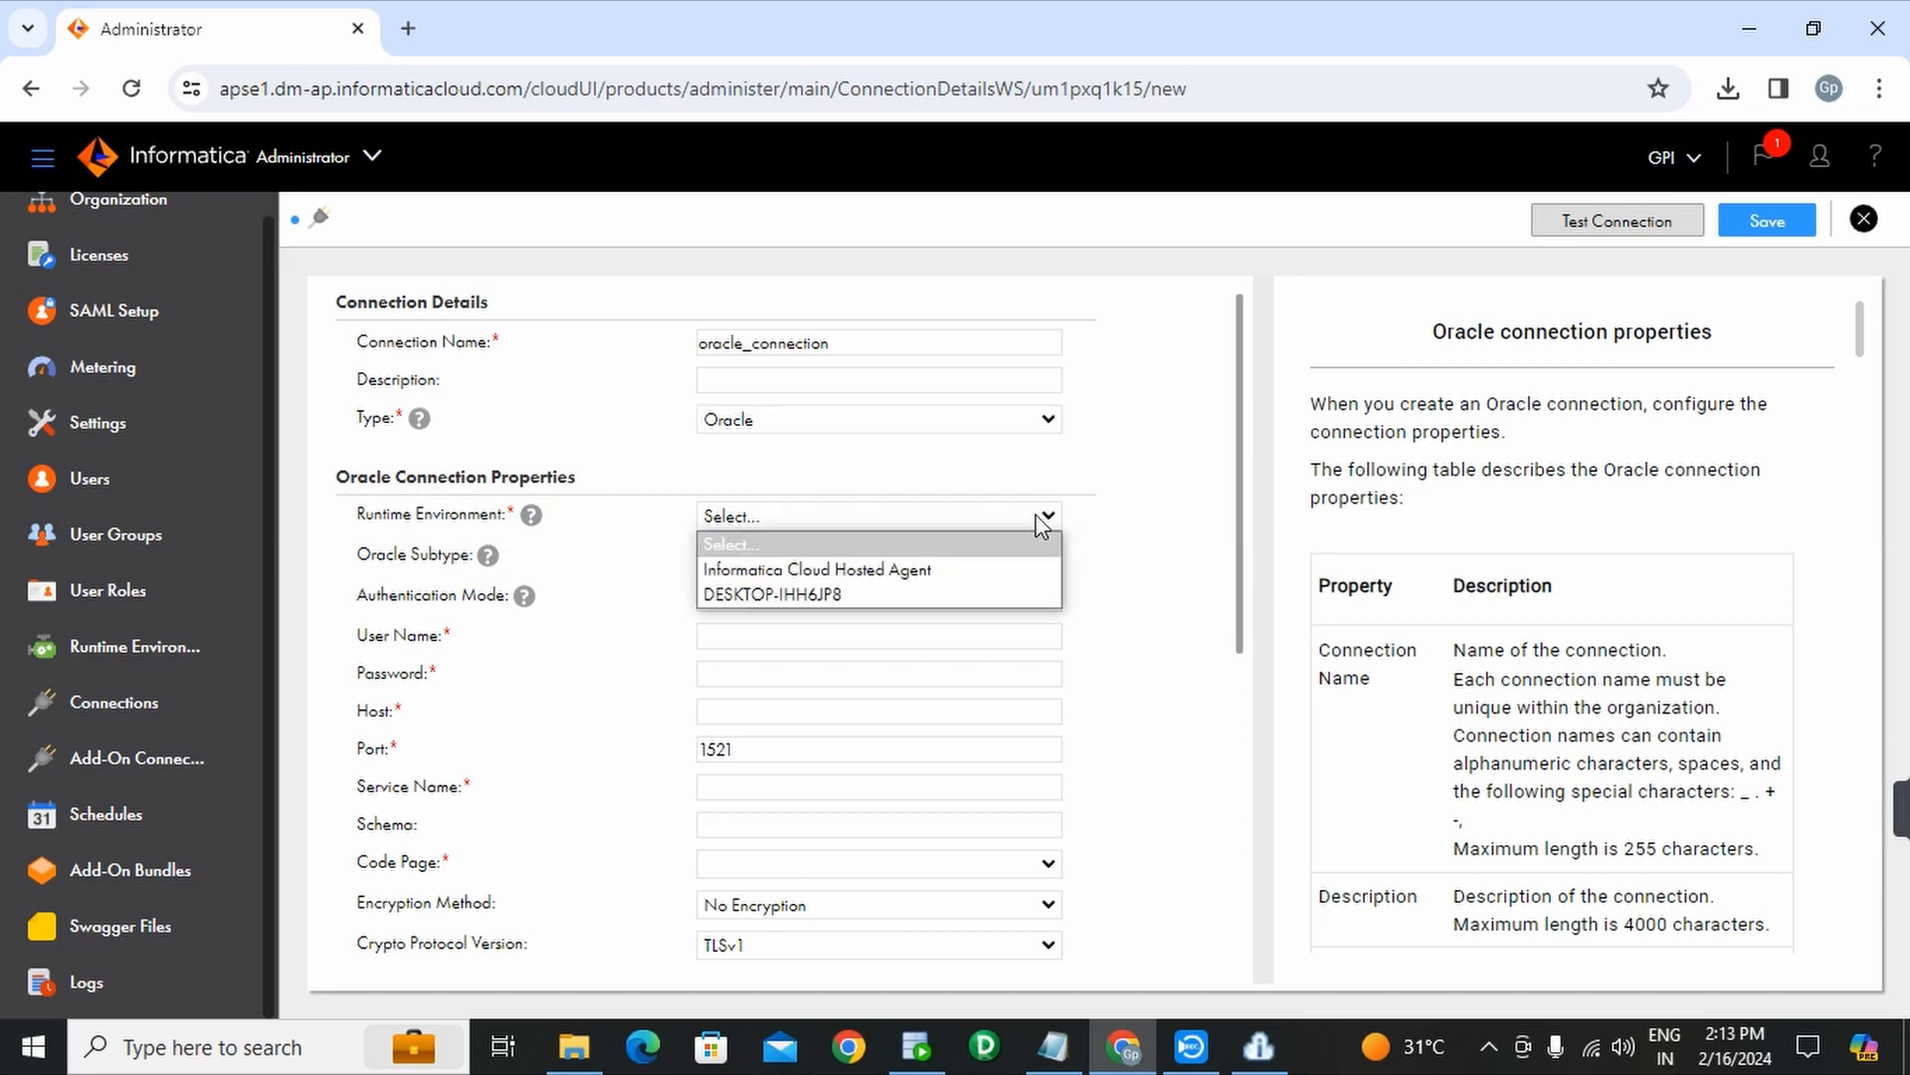
left_click(782, 595)
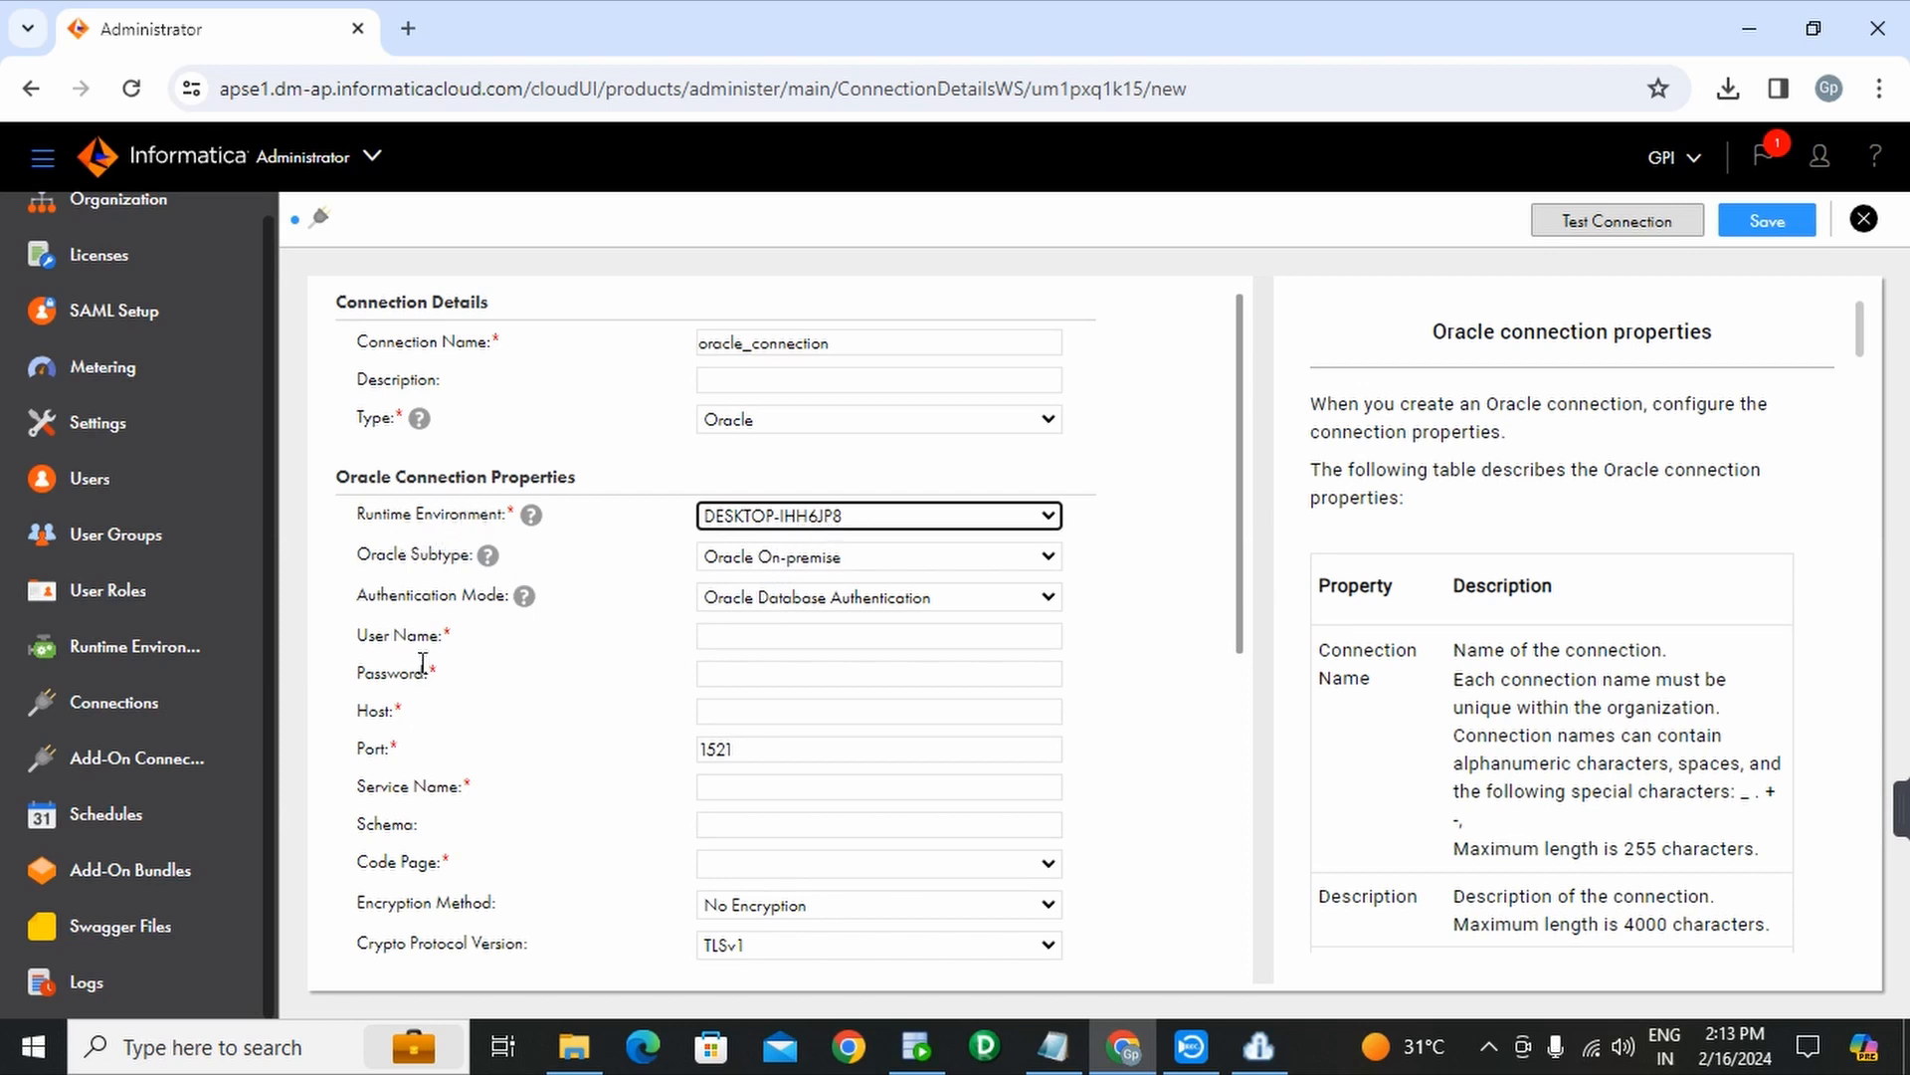
left_click(729, 639)
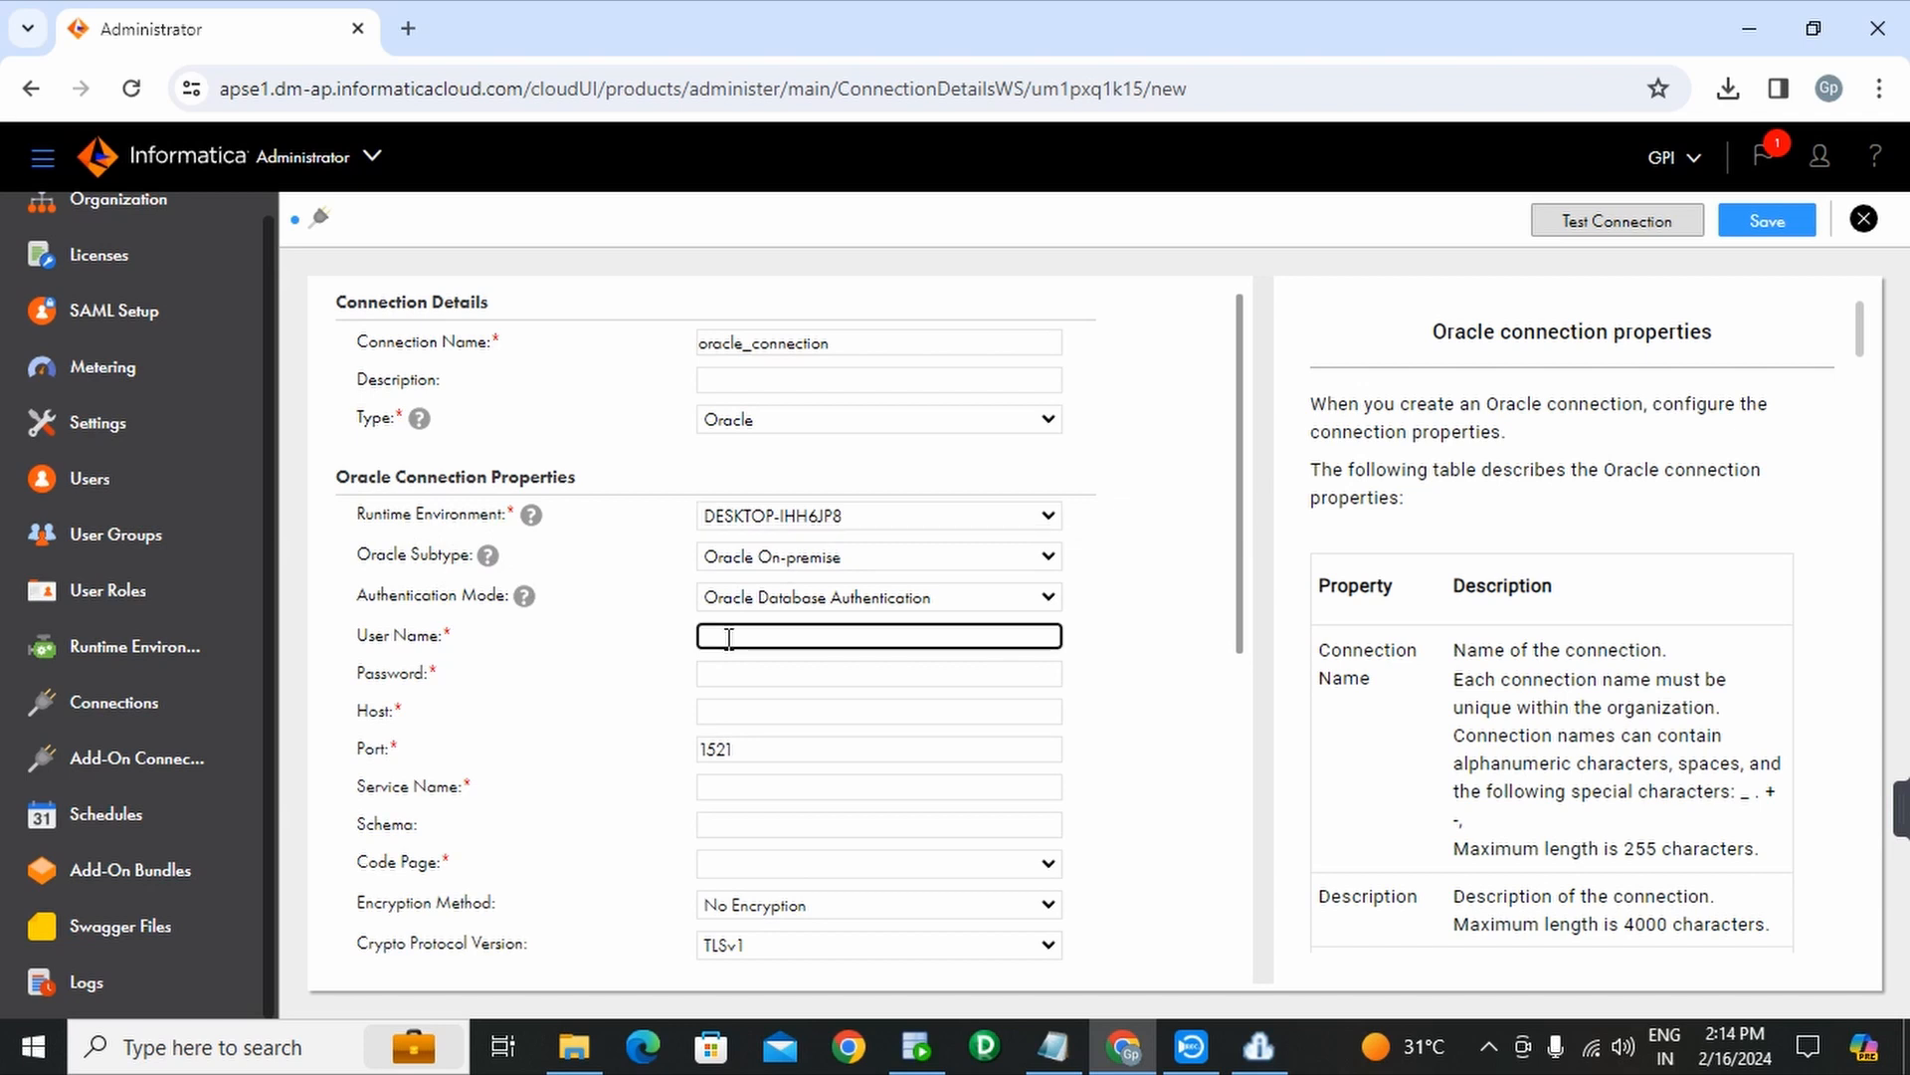
- Copy the GP_PRACTICE username from SQL Developer's connection properties into the User Name field
mouse_move(914, 1057)
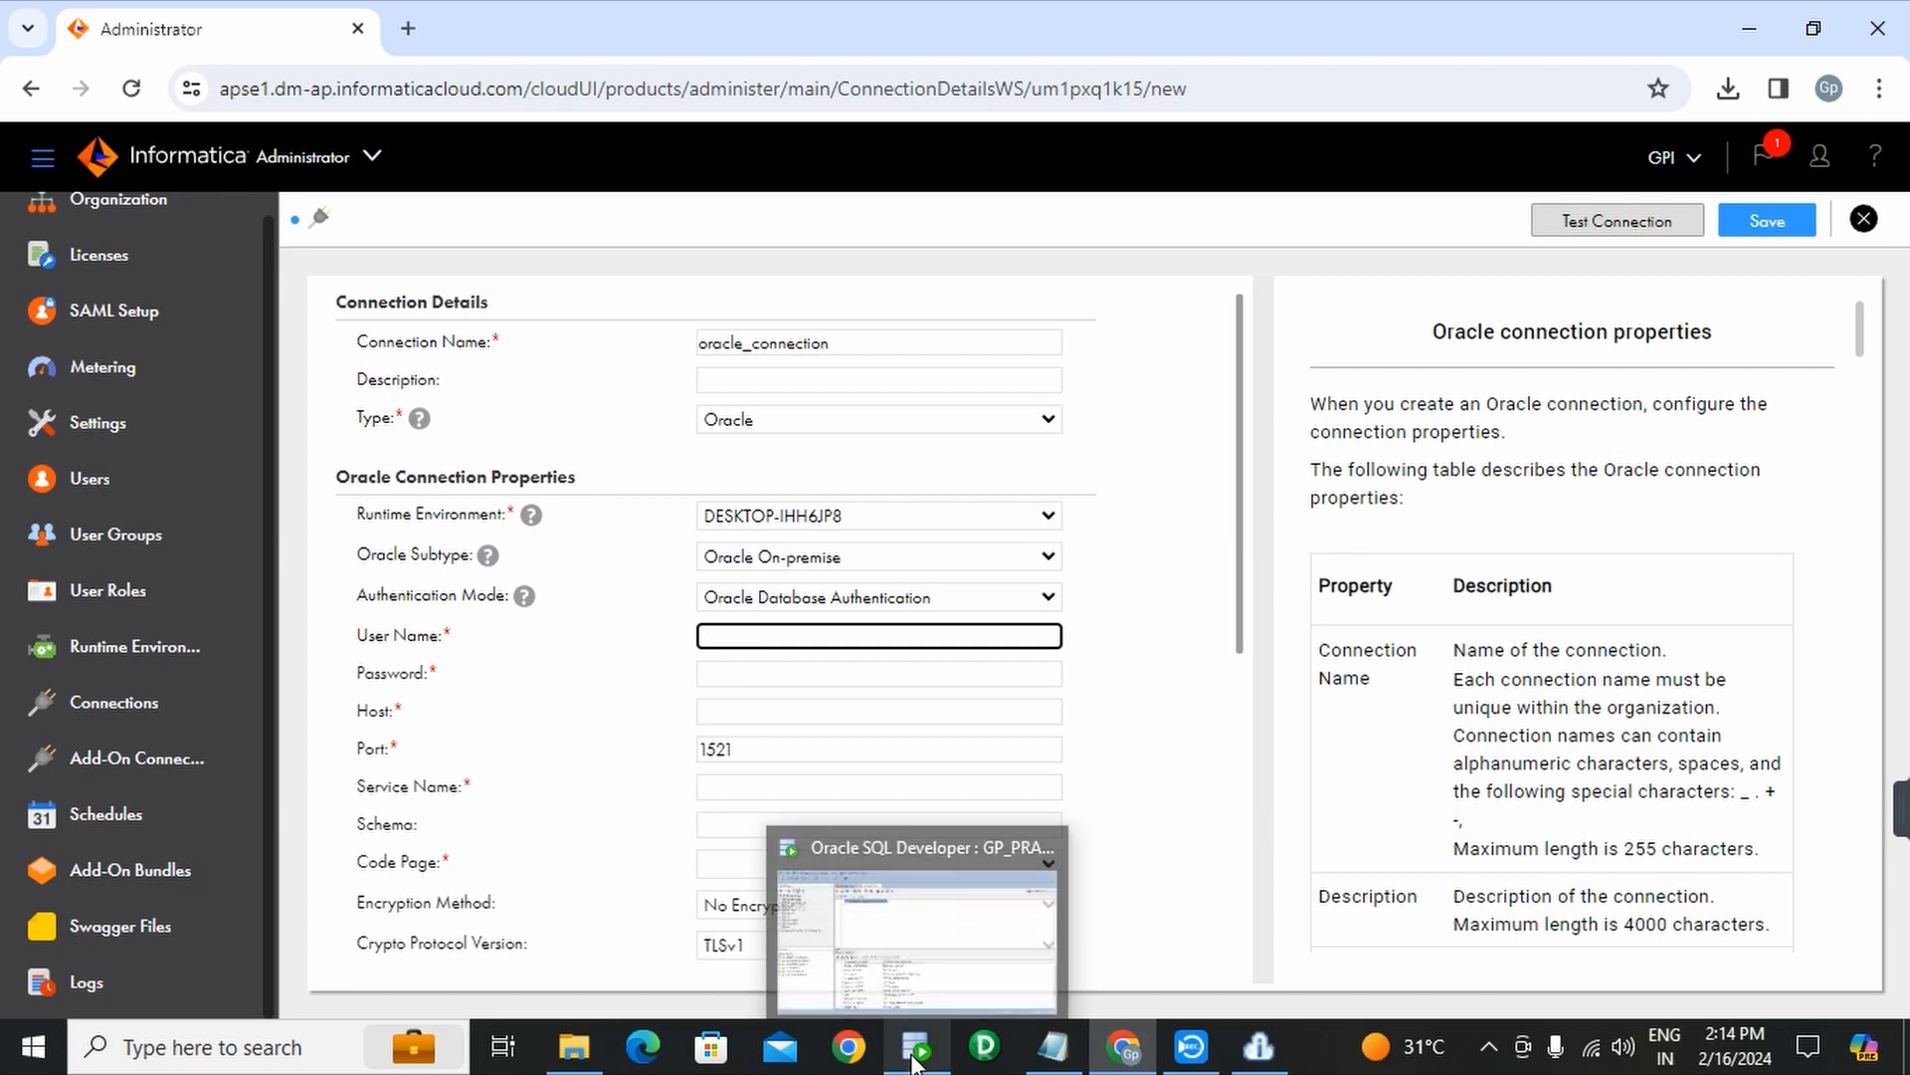
left_click(914, 1056)
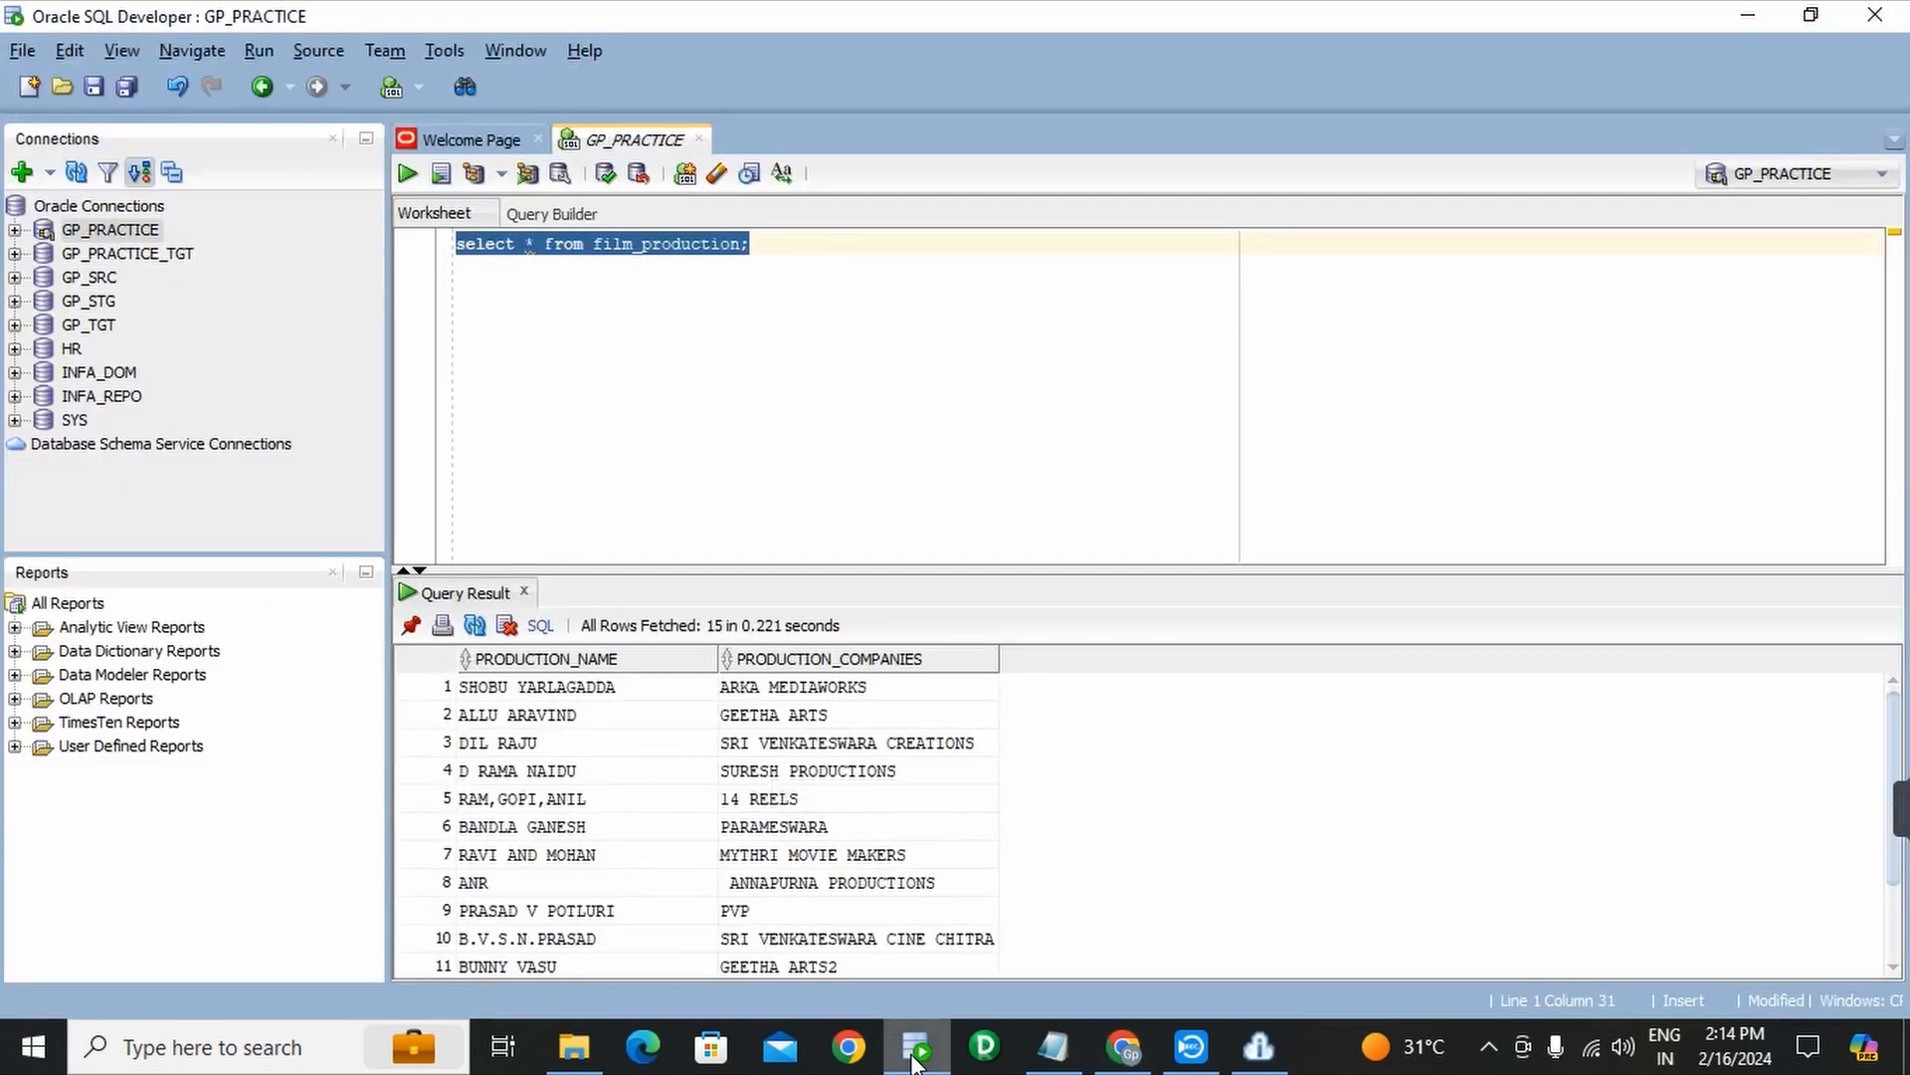
right_click(138, 229)
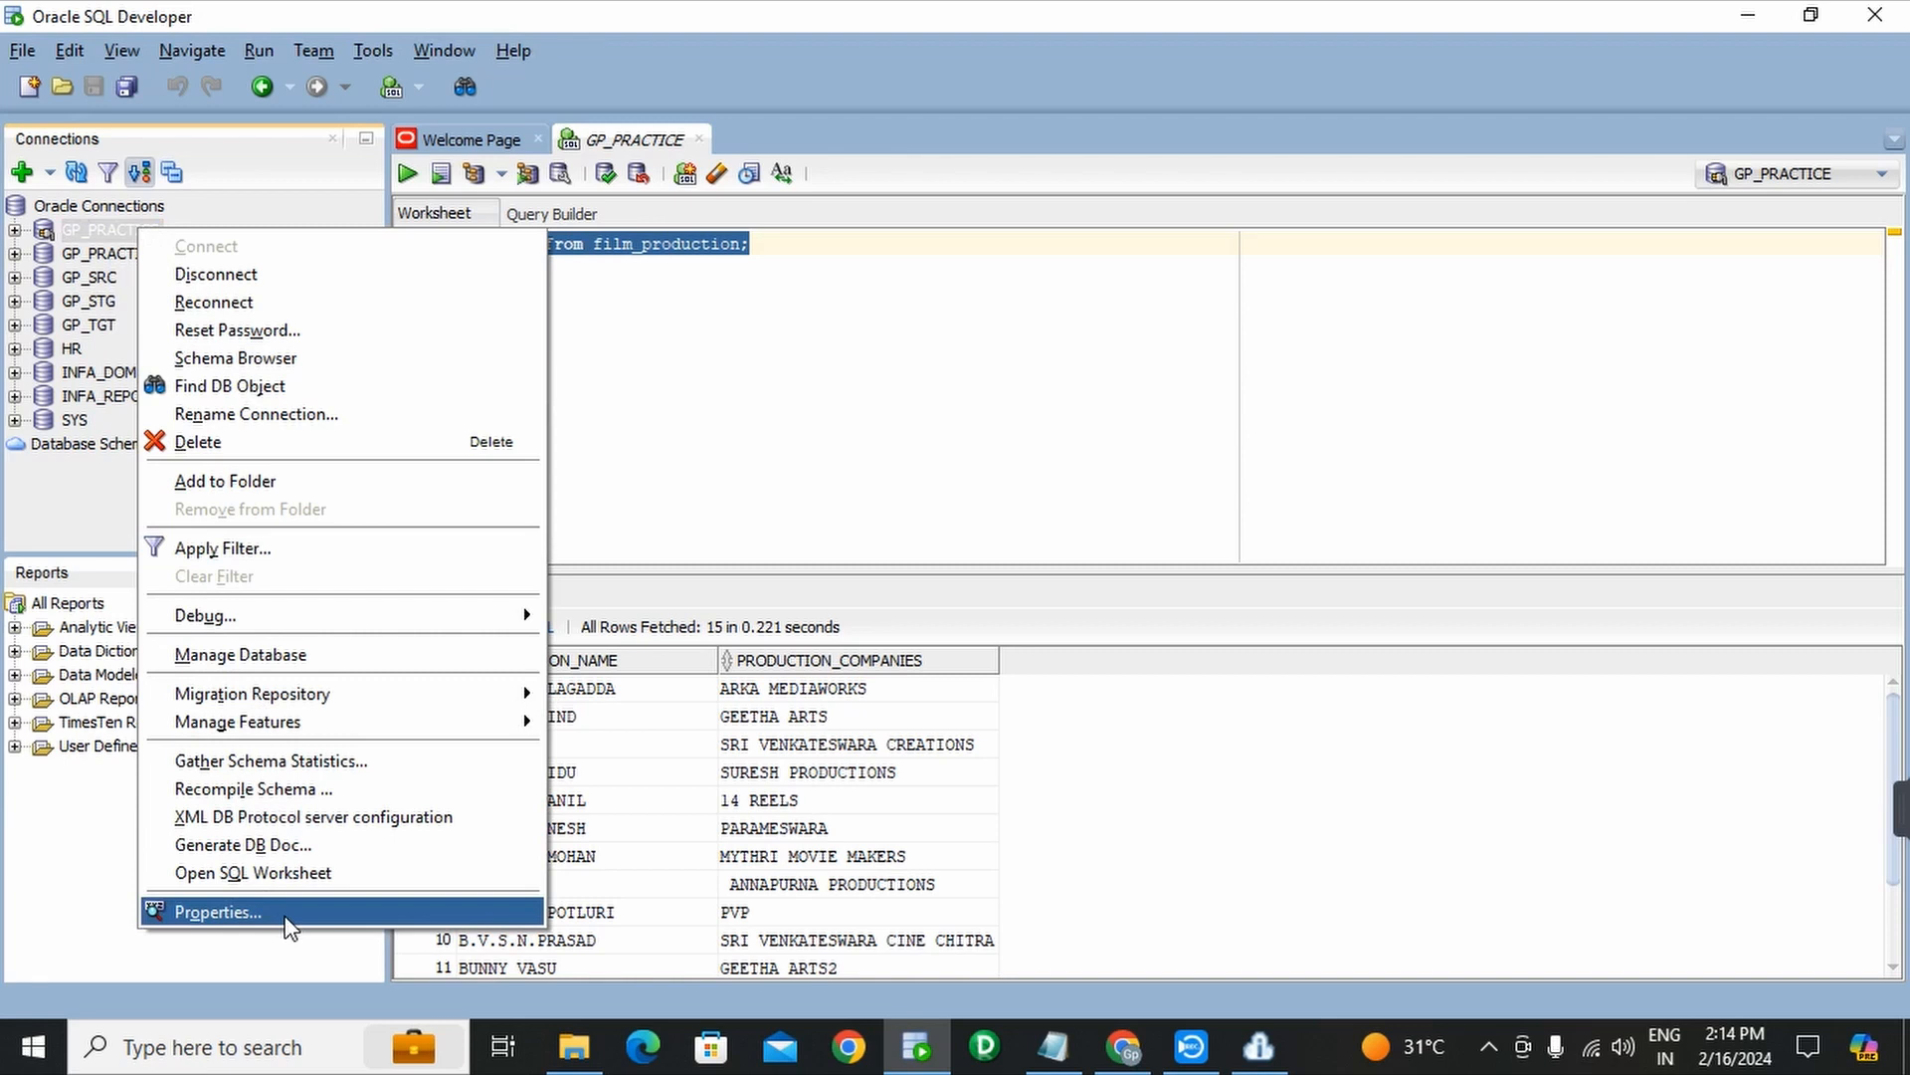
left_click(225, 912)
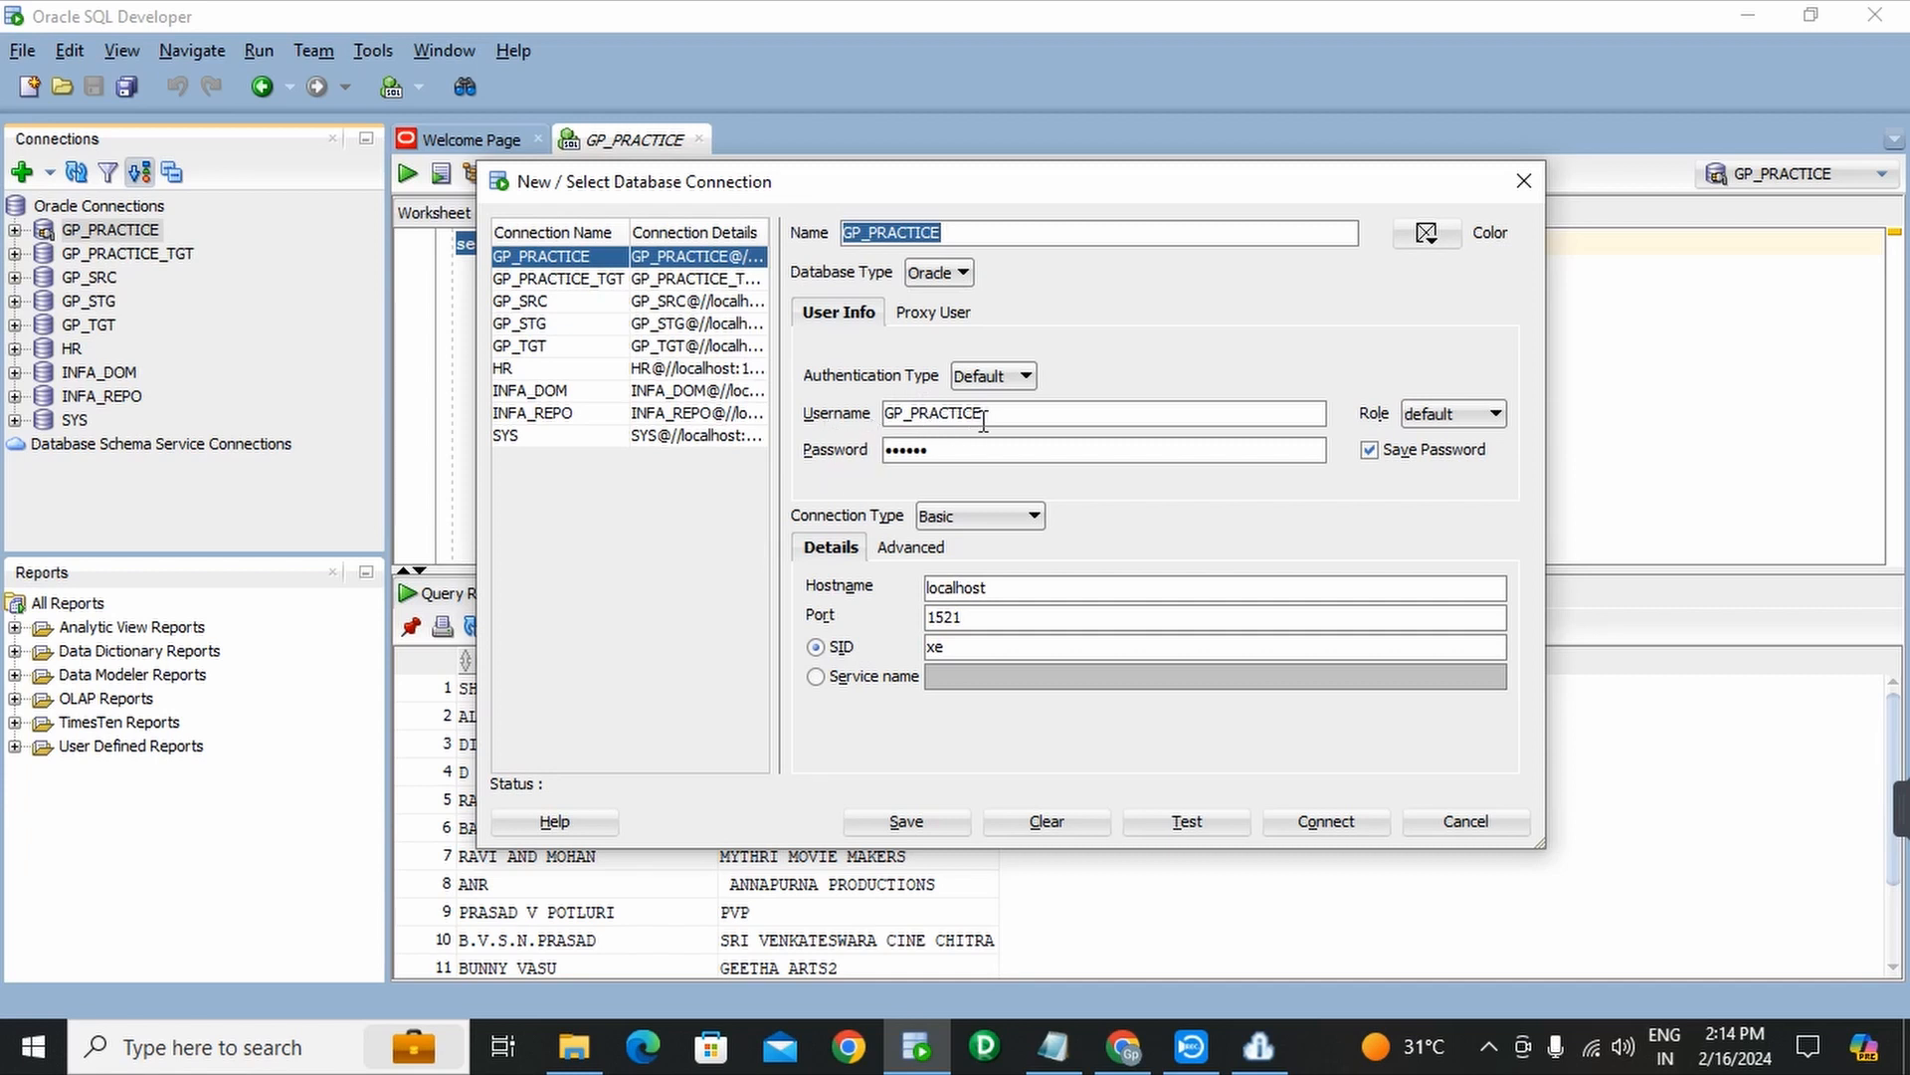
left_click_drag(983, 418, 852, 420)
key("ctrl+c")
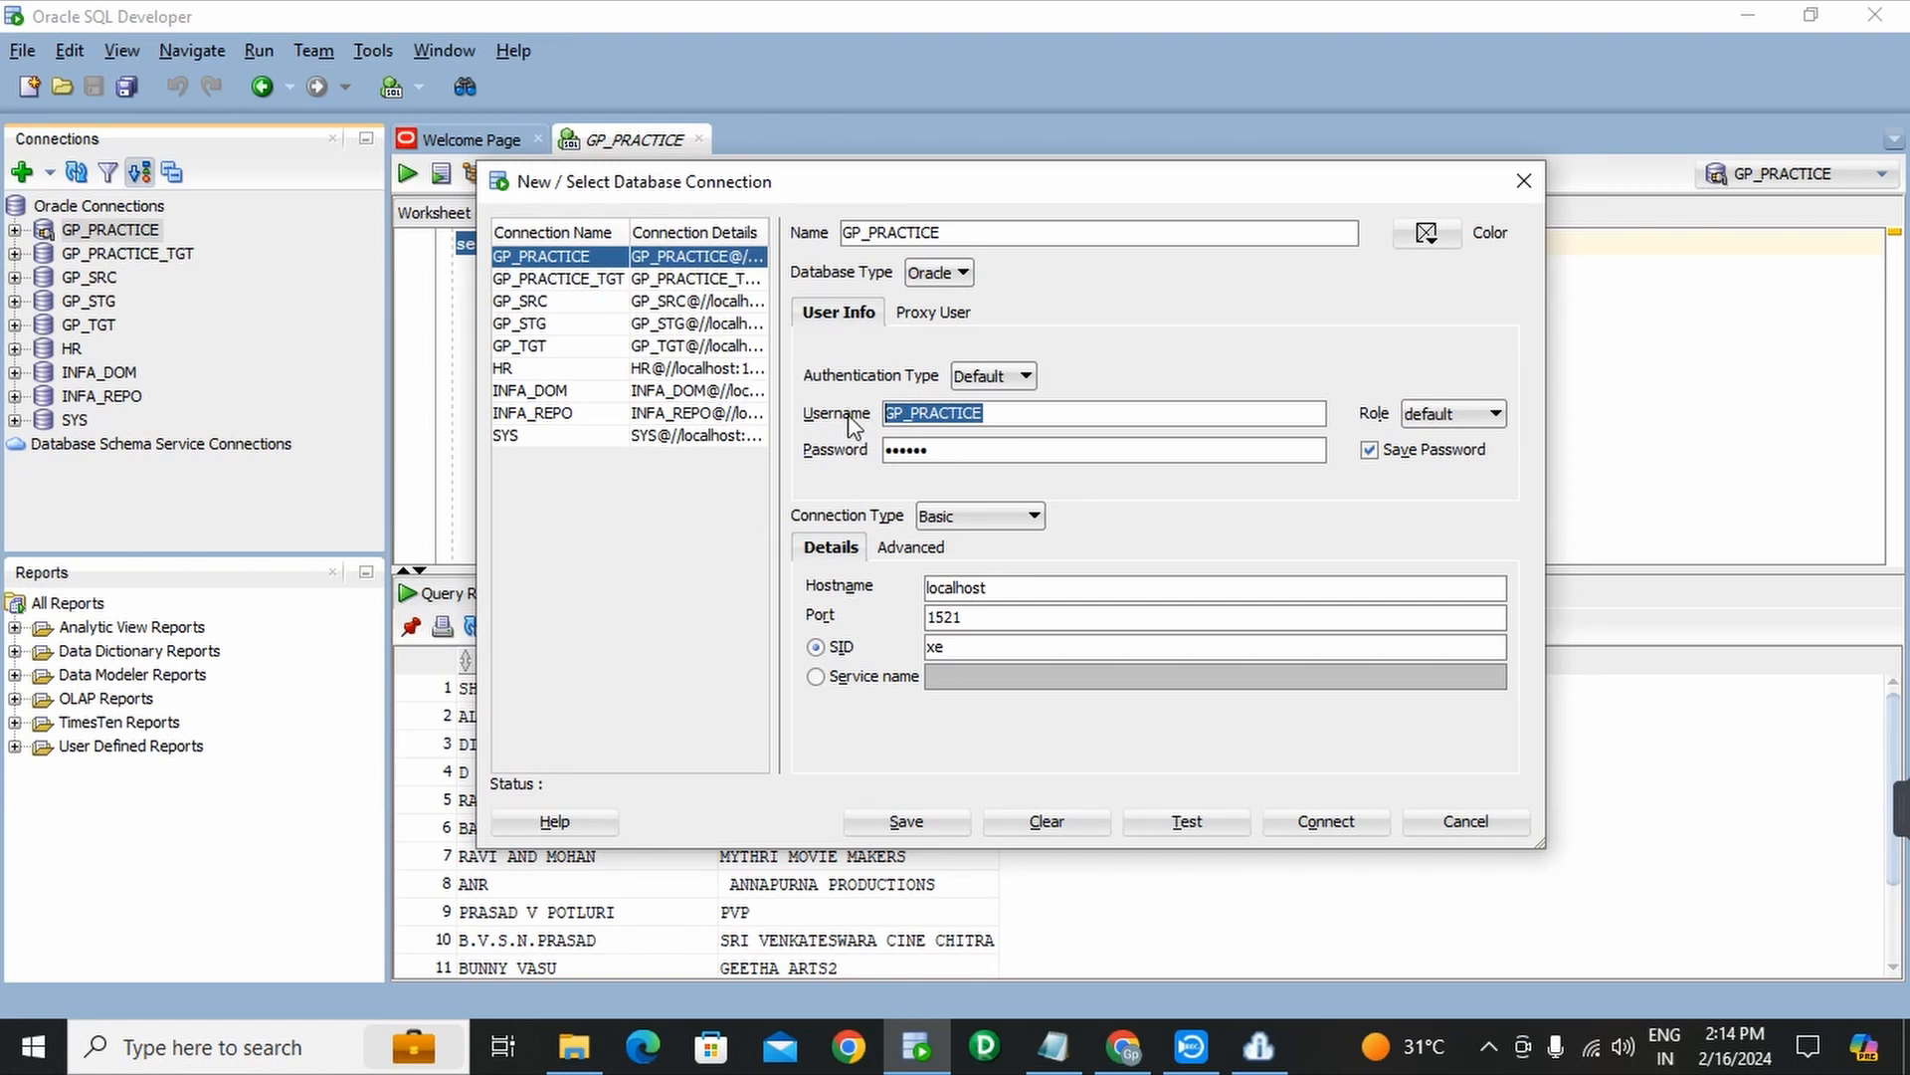
left_click(1125, 1047)
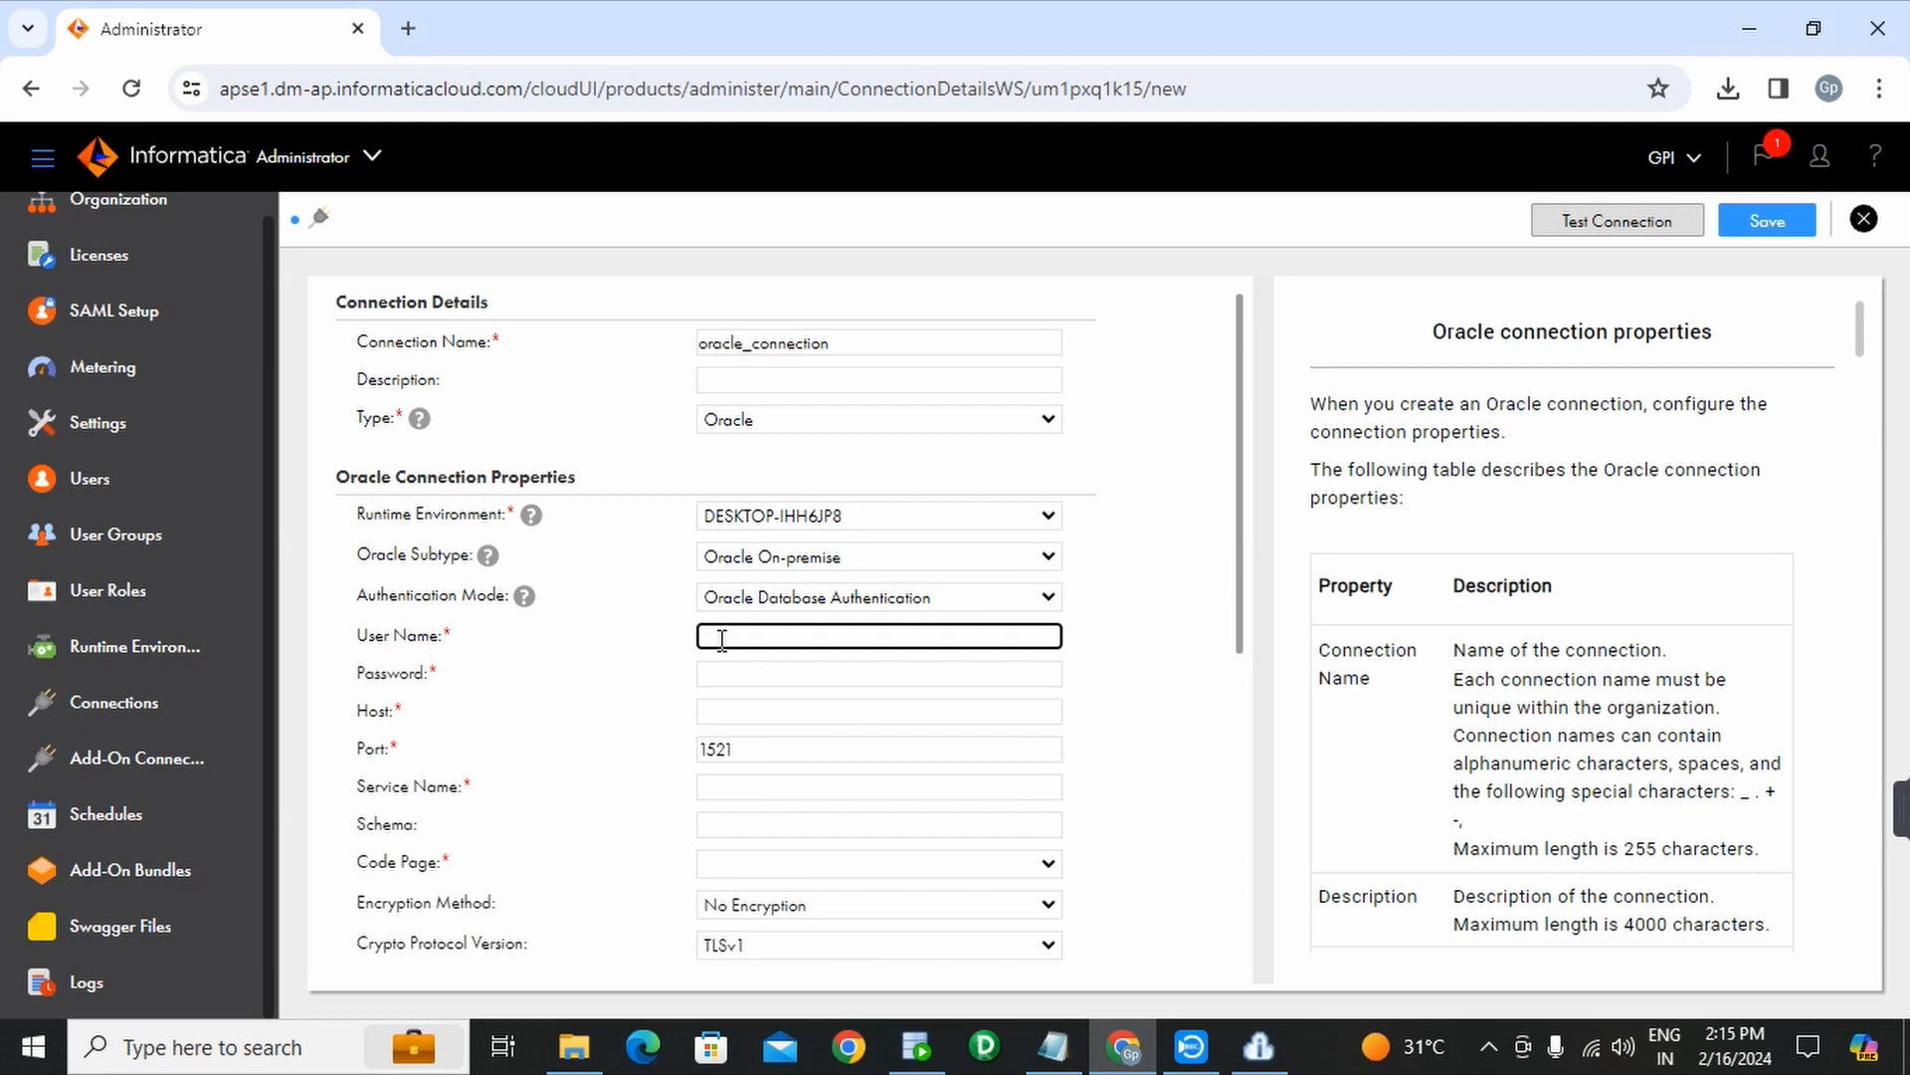
key("ctrl+v")
- Enter the password and paste host localhost, copied from SQL Developer's connection dialog
left_click(909, 681)
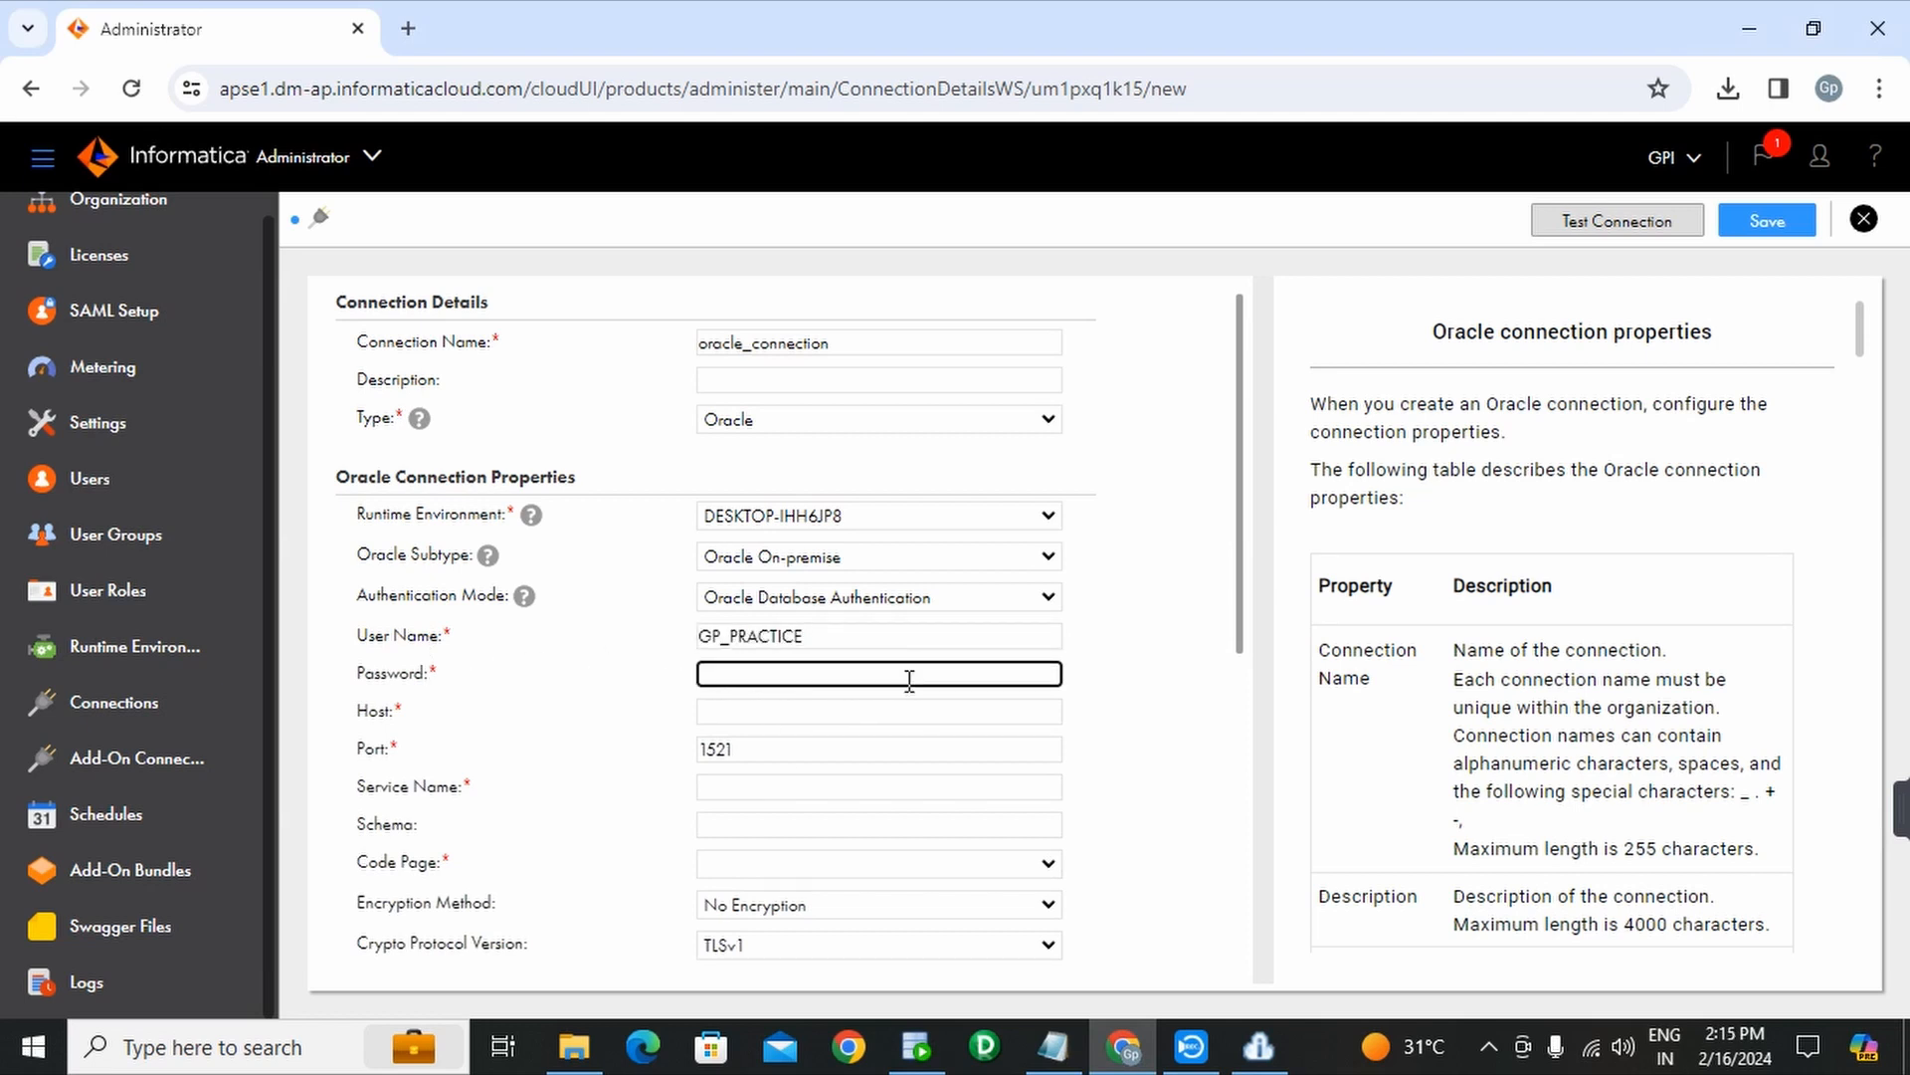
type("•")
left_click(727, 712)
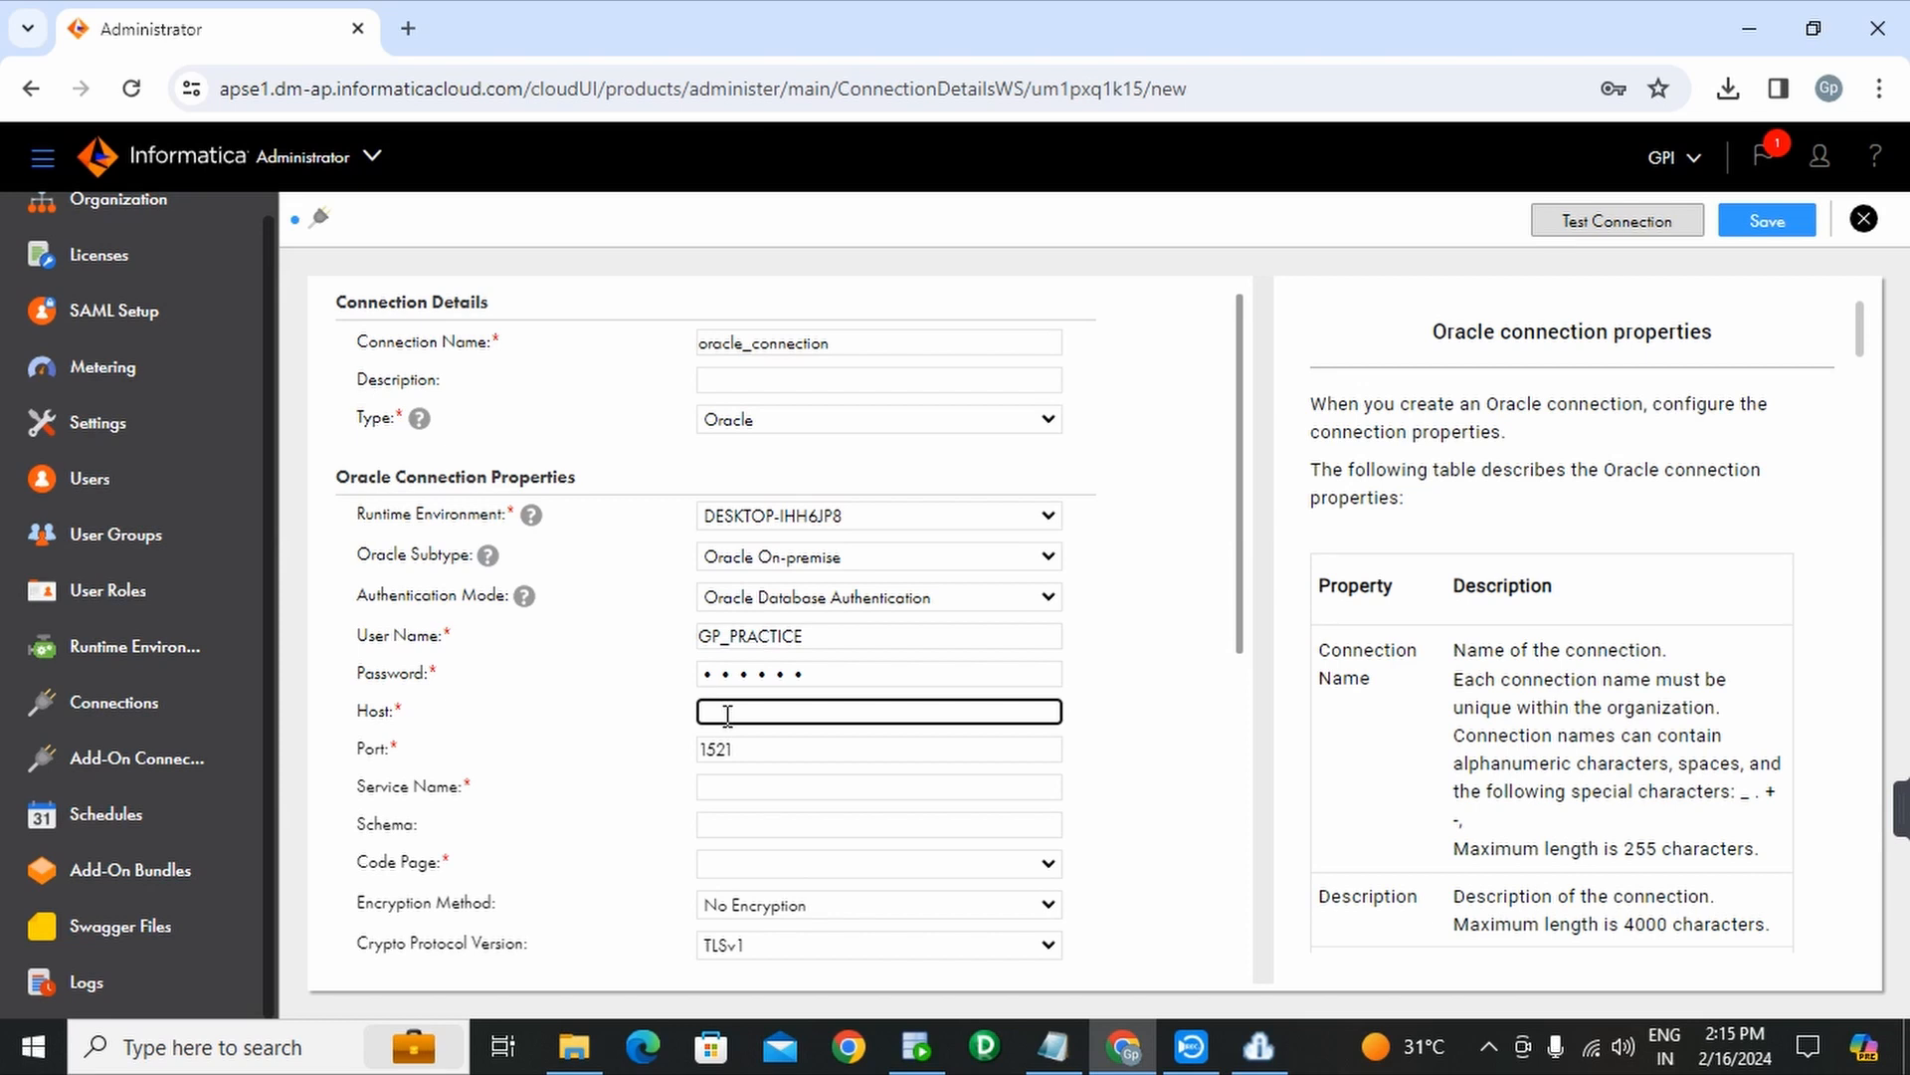
left_click(915, 1047)
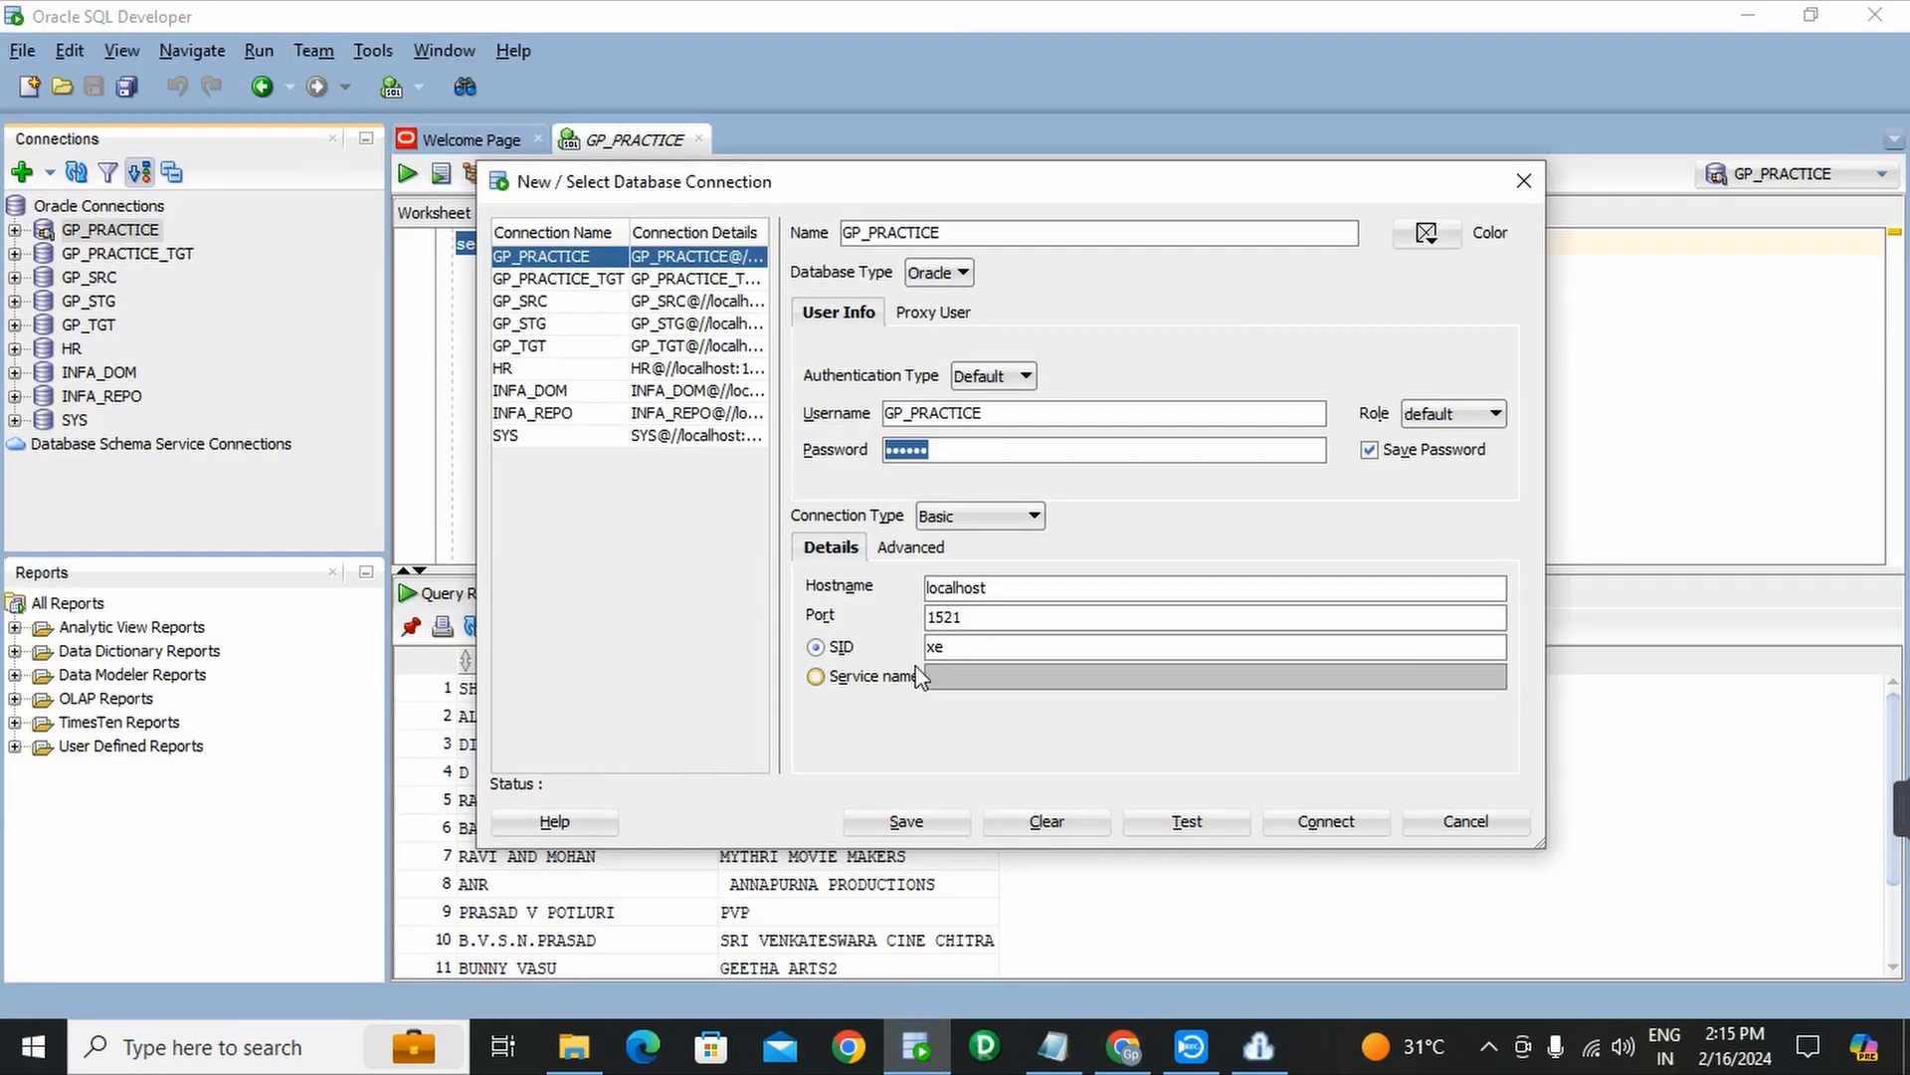
left_click_drag(988, 587, 930, 587)
key("ctrl+c")
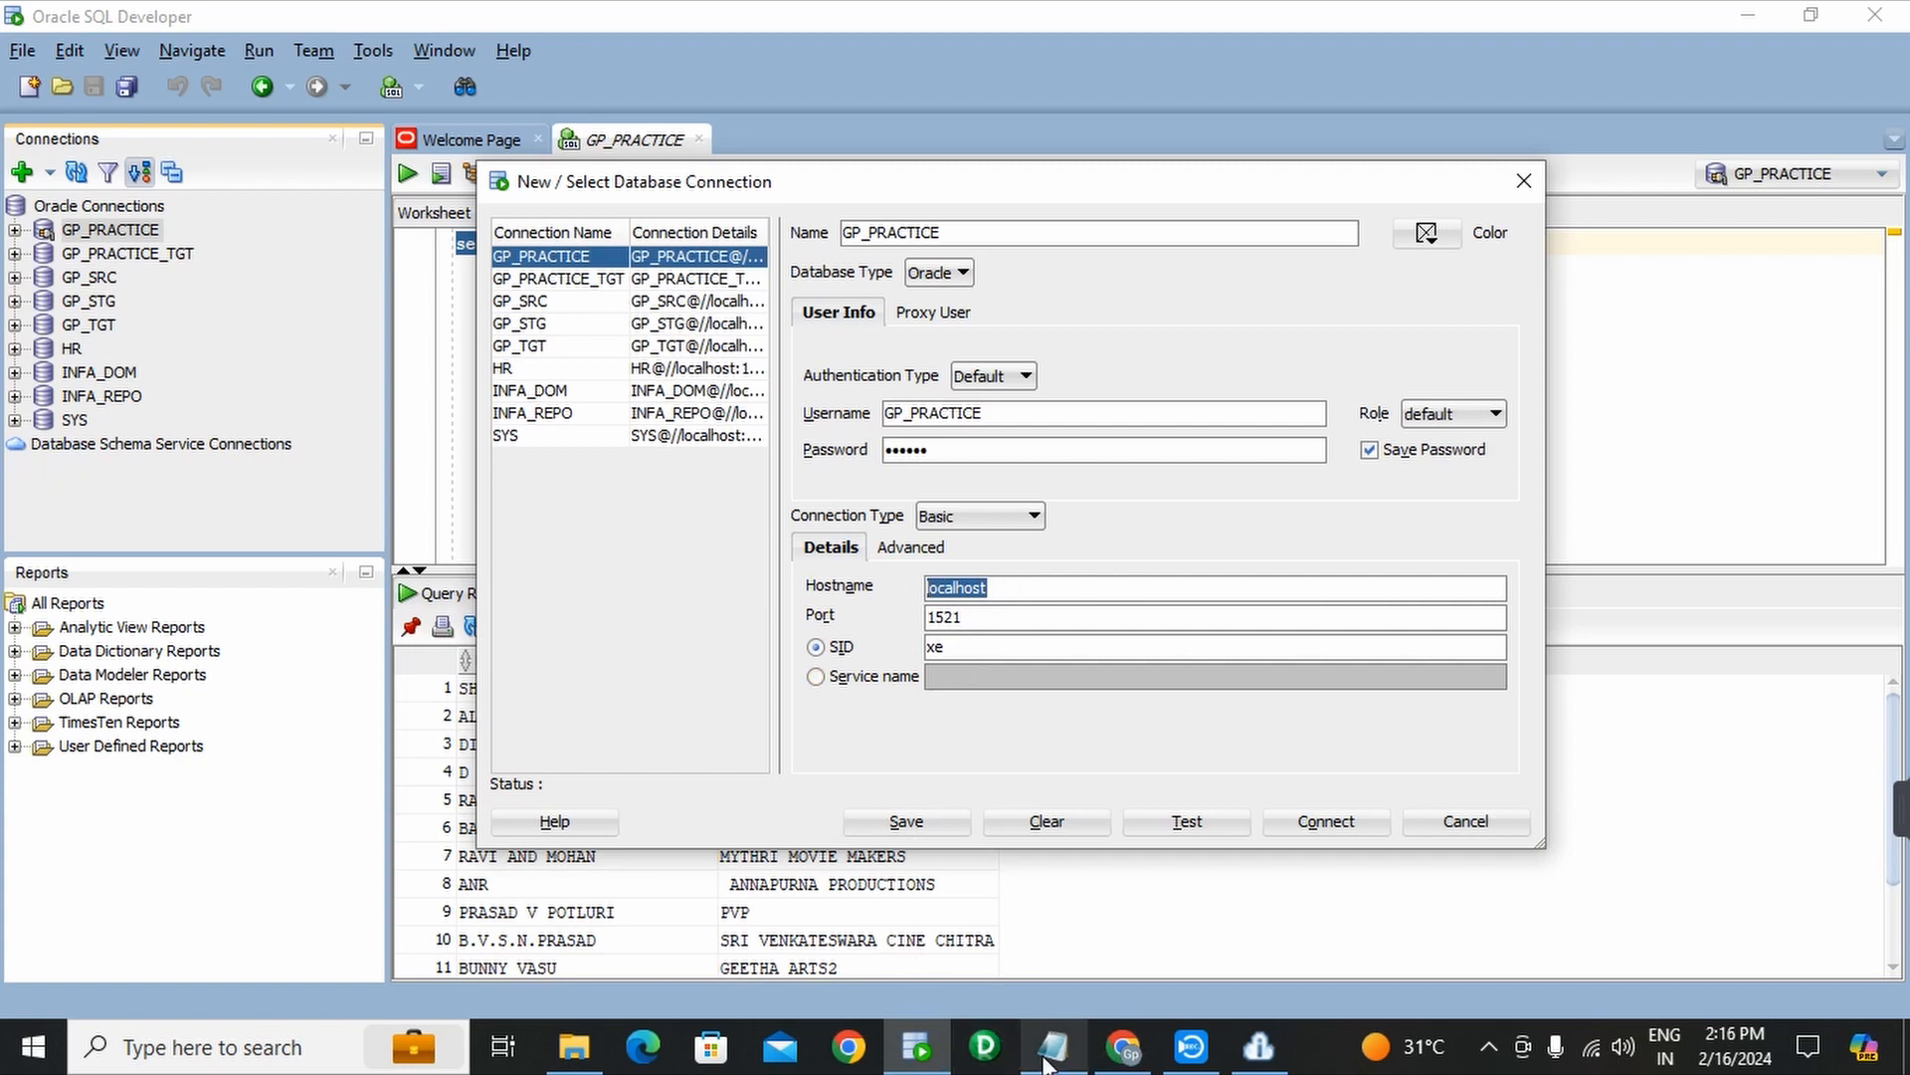
left_click(1134, 1055)
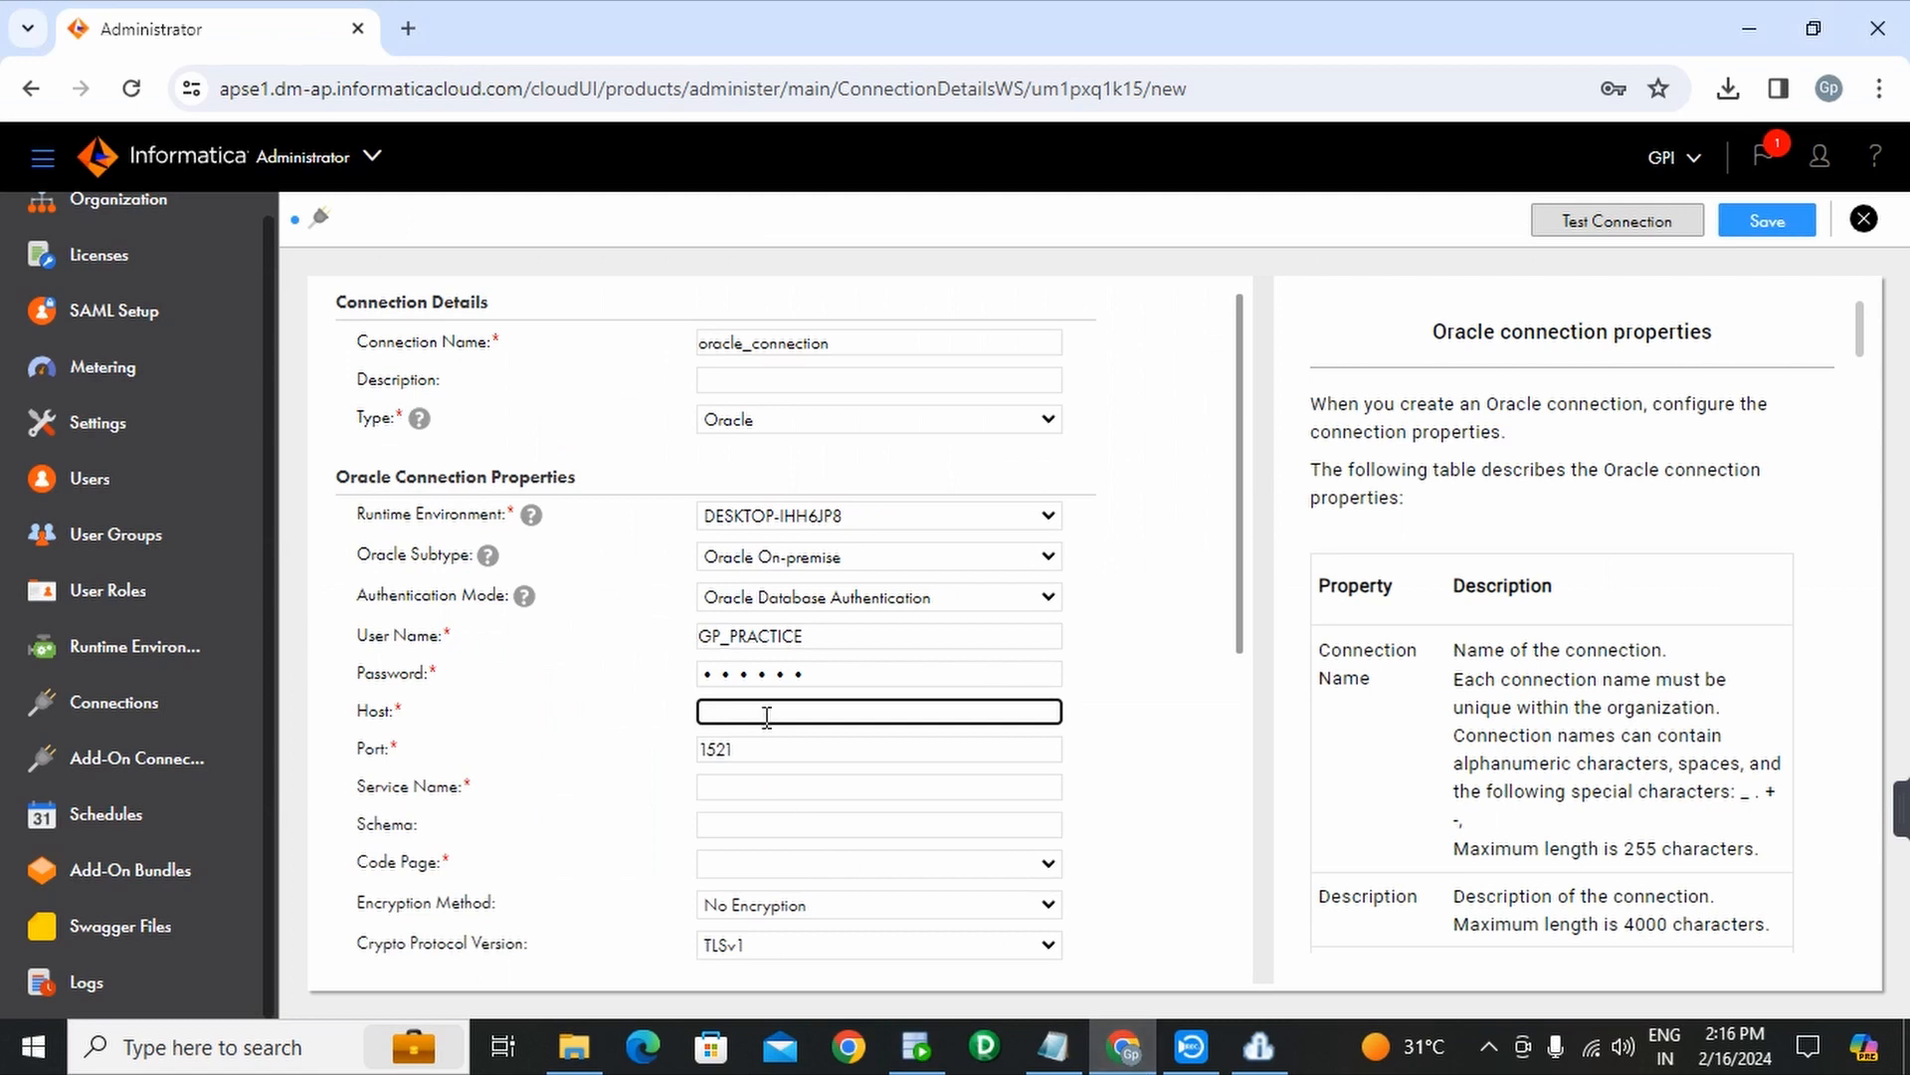
key("ctrl+v")
- Enter service name xe after checking the SID in SQL Developer
left_click(739, 786)
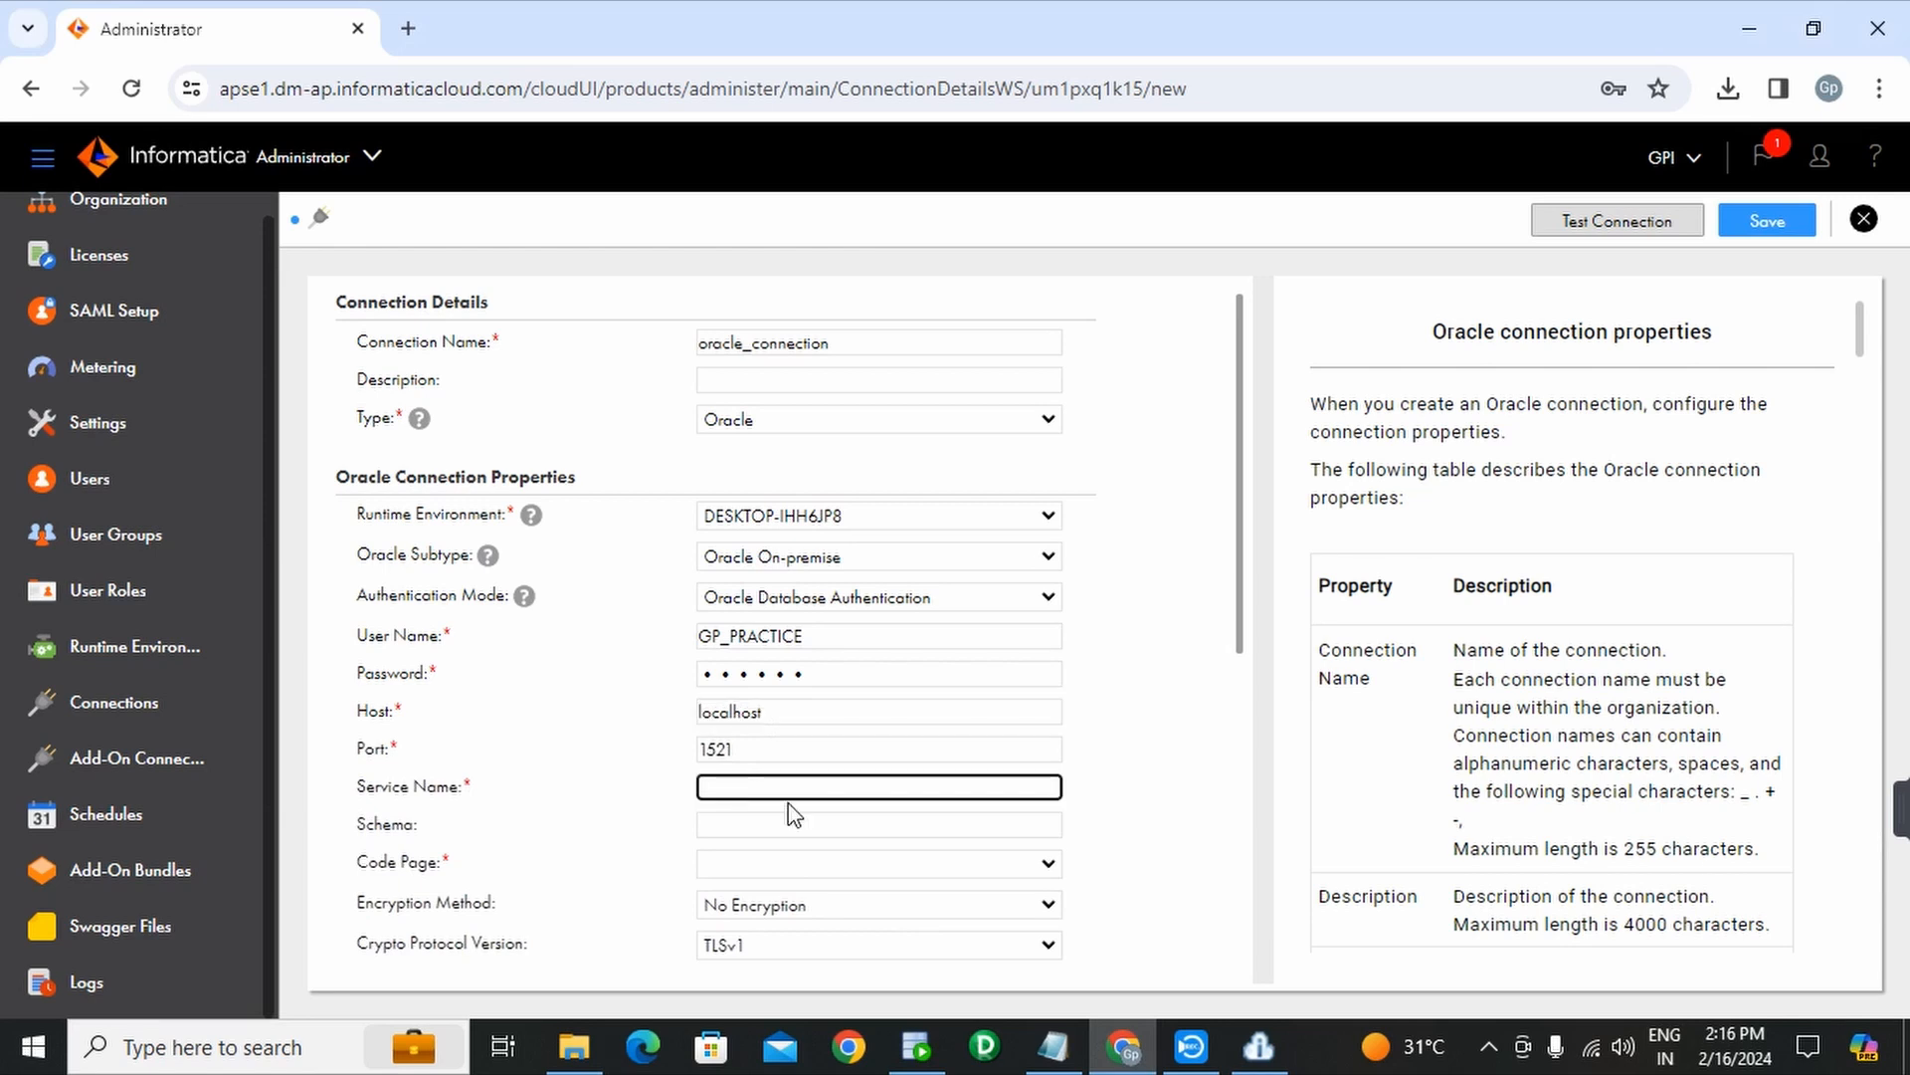
type("e")
left_click(916, 1053)
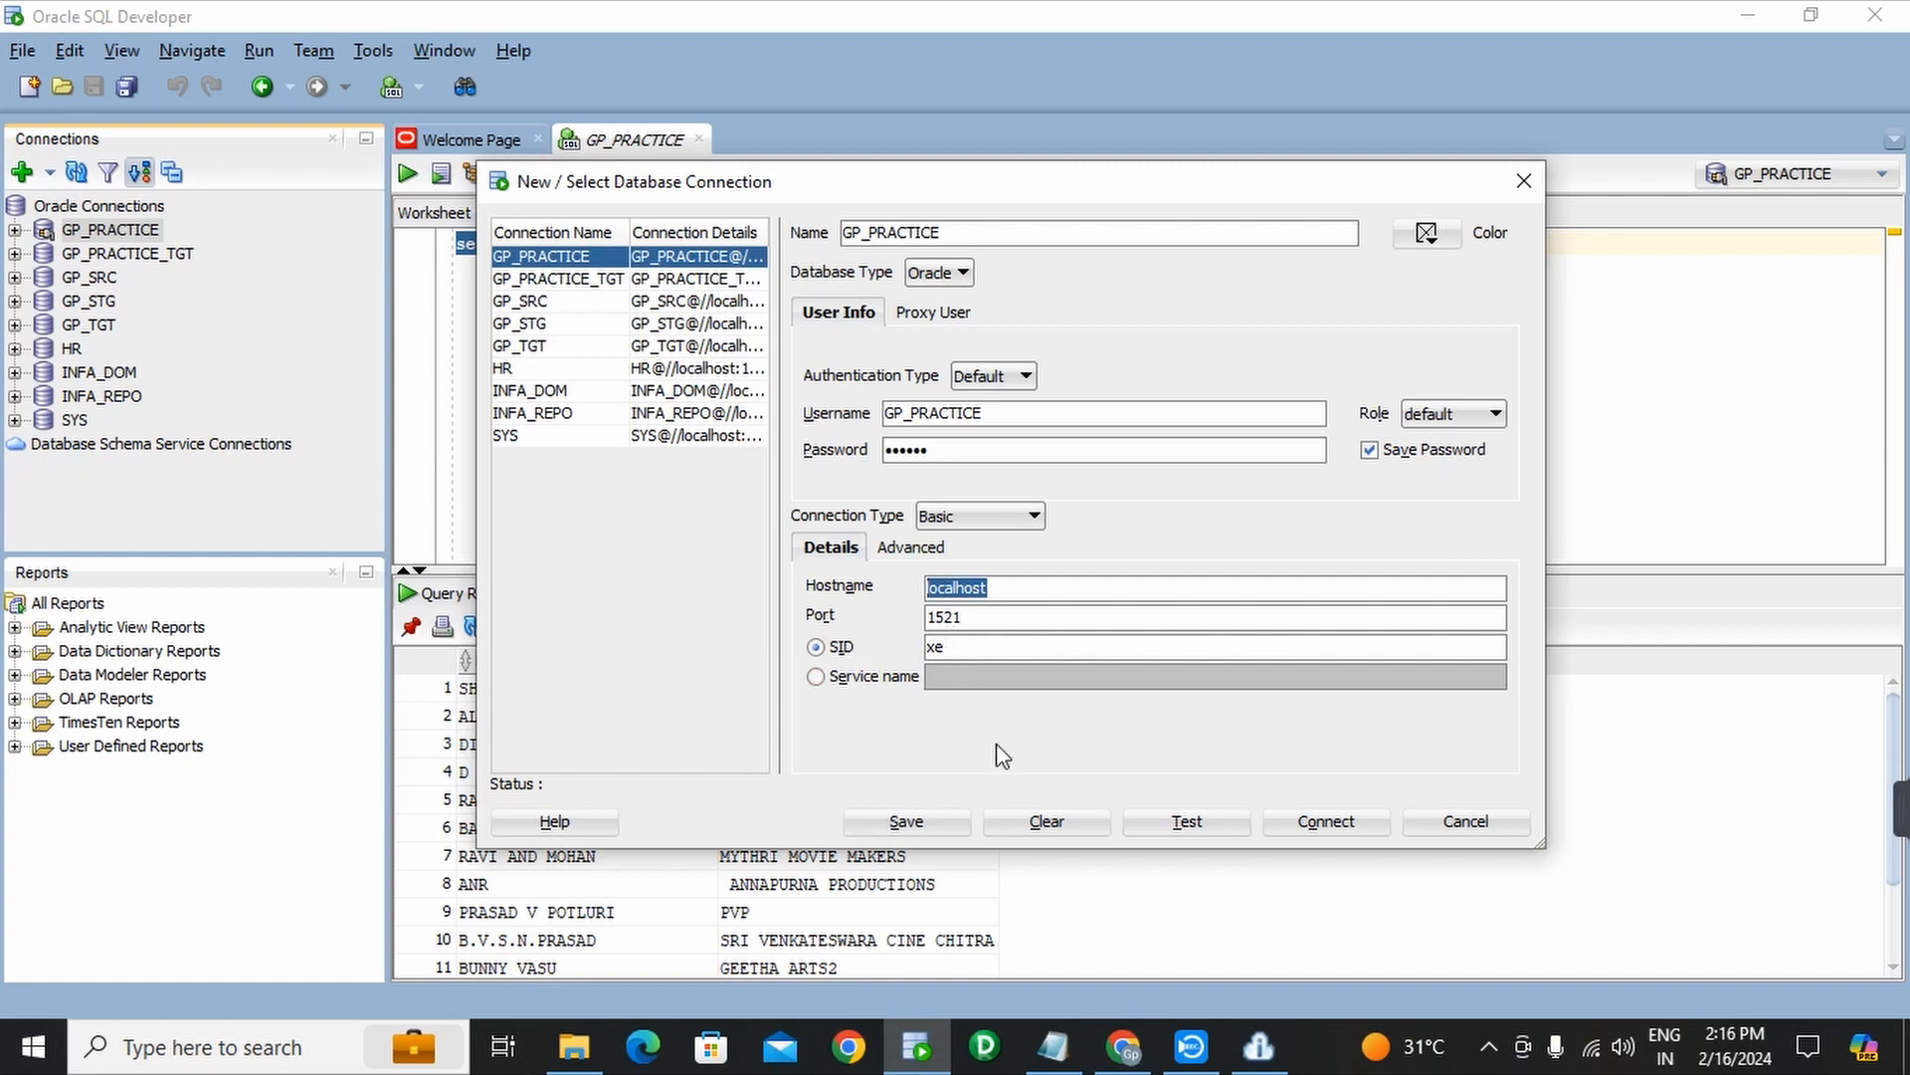
key("alt+Tab")
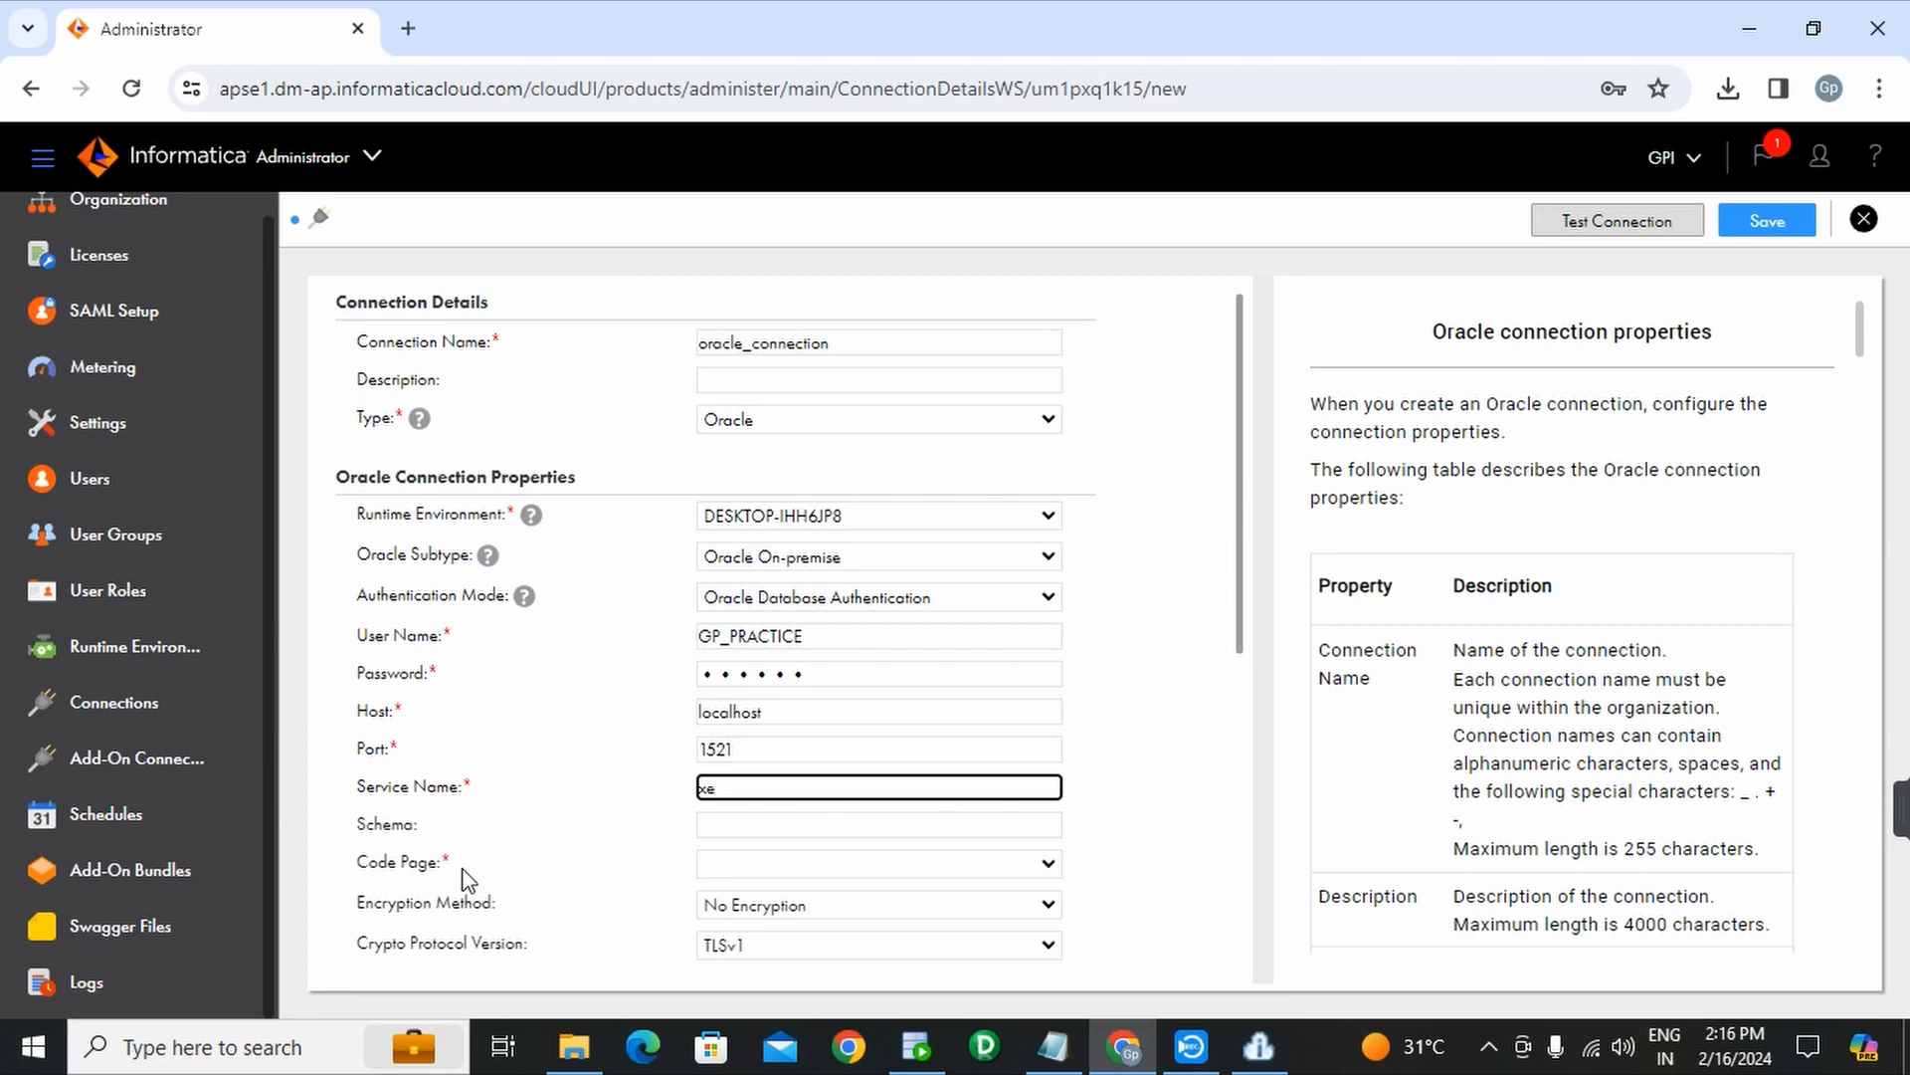
- Set the oracle_connection code page to MS Windows Latin1 and review the remaining encryption properties
left_click(1006, 873)
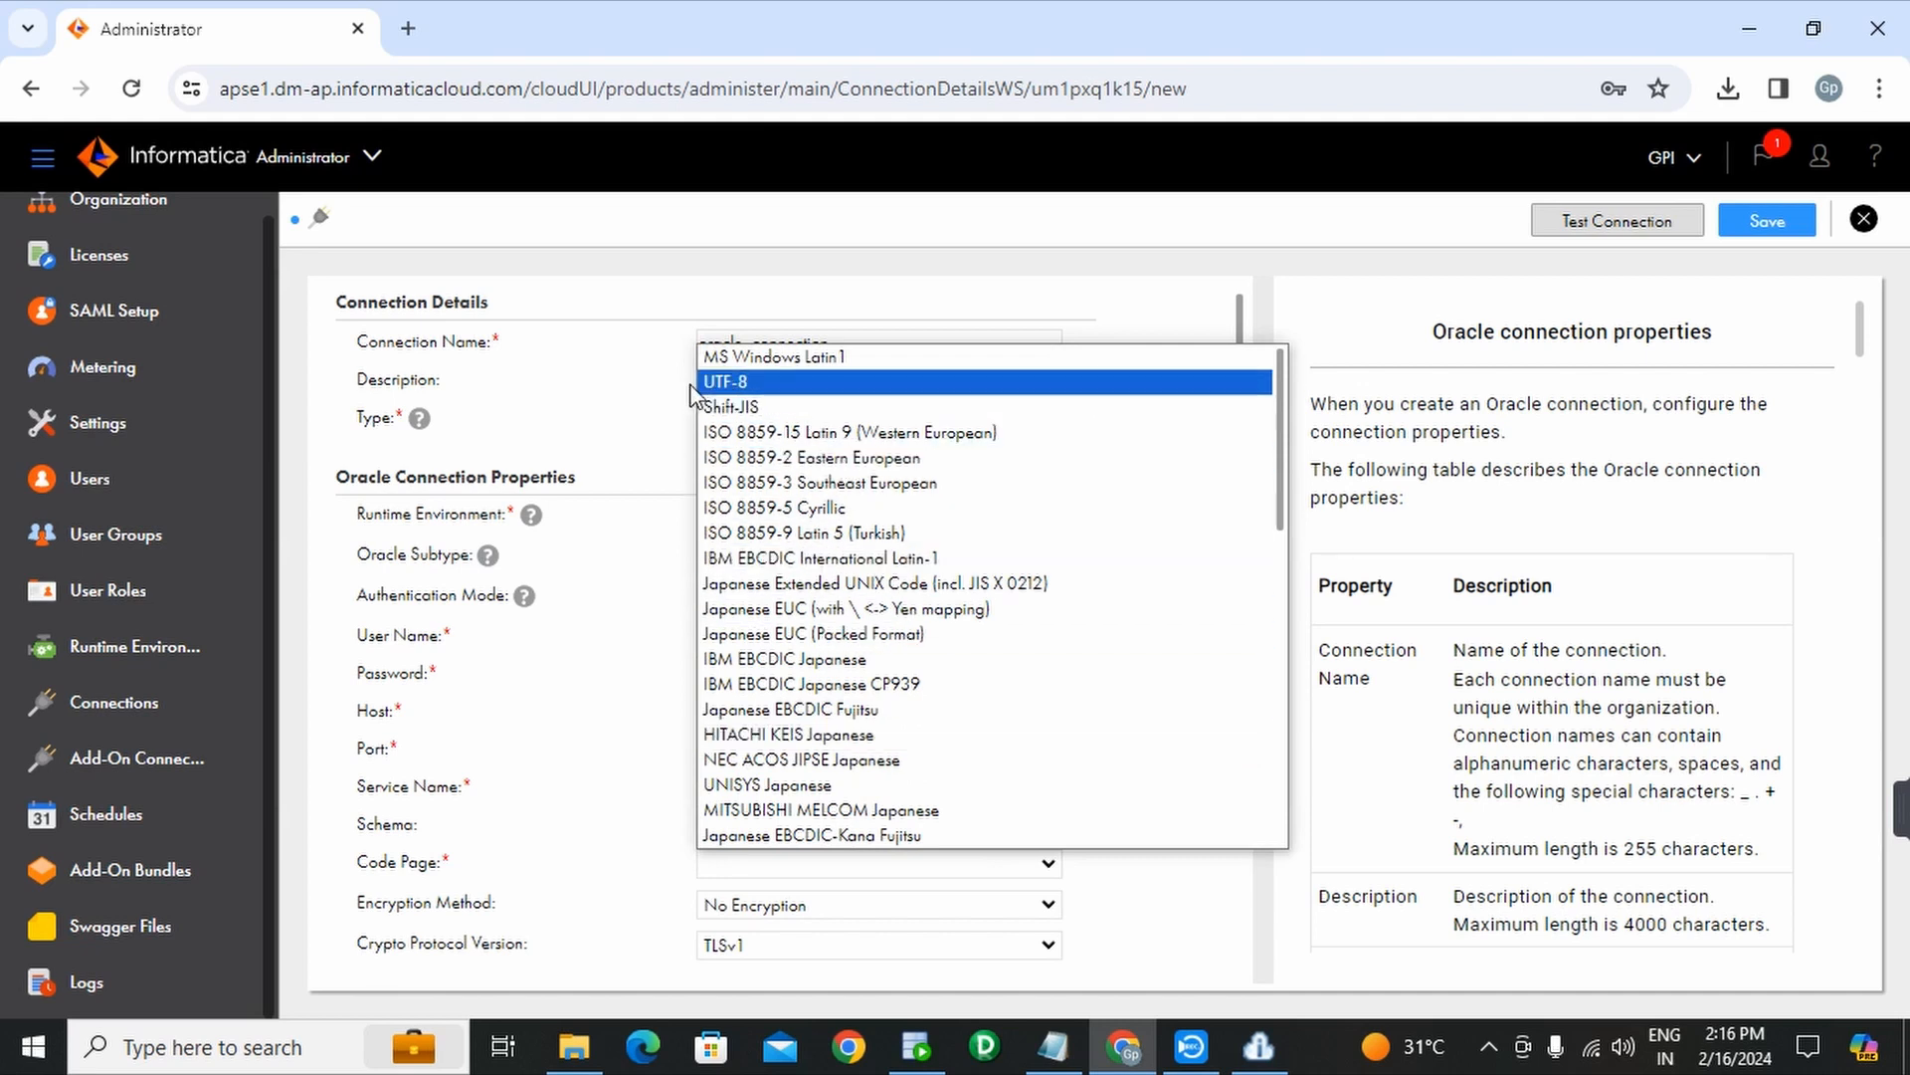
left_click(801, 365)
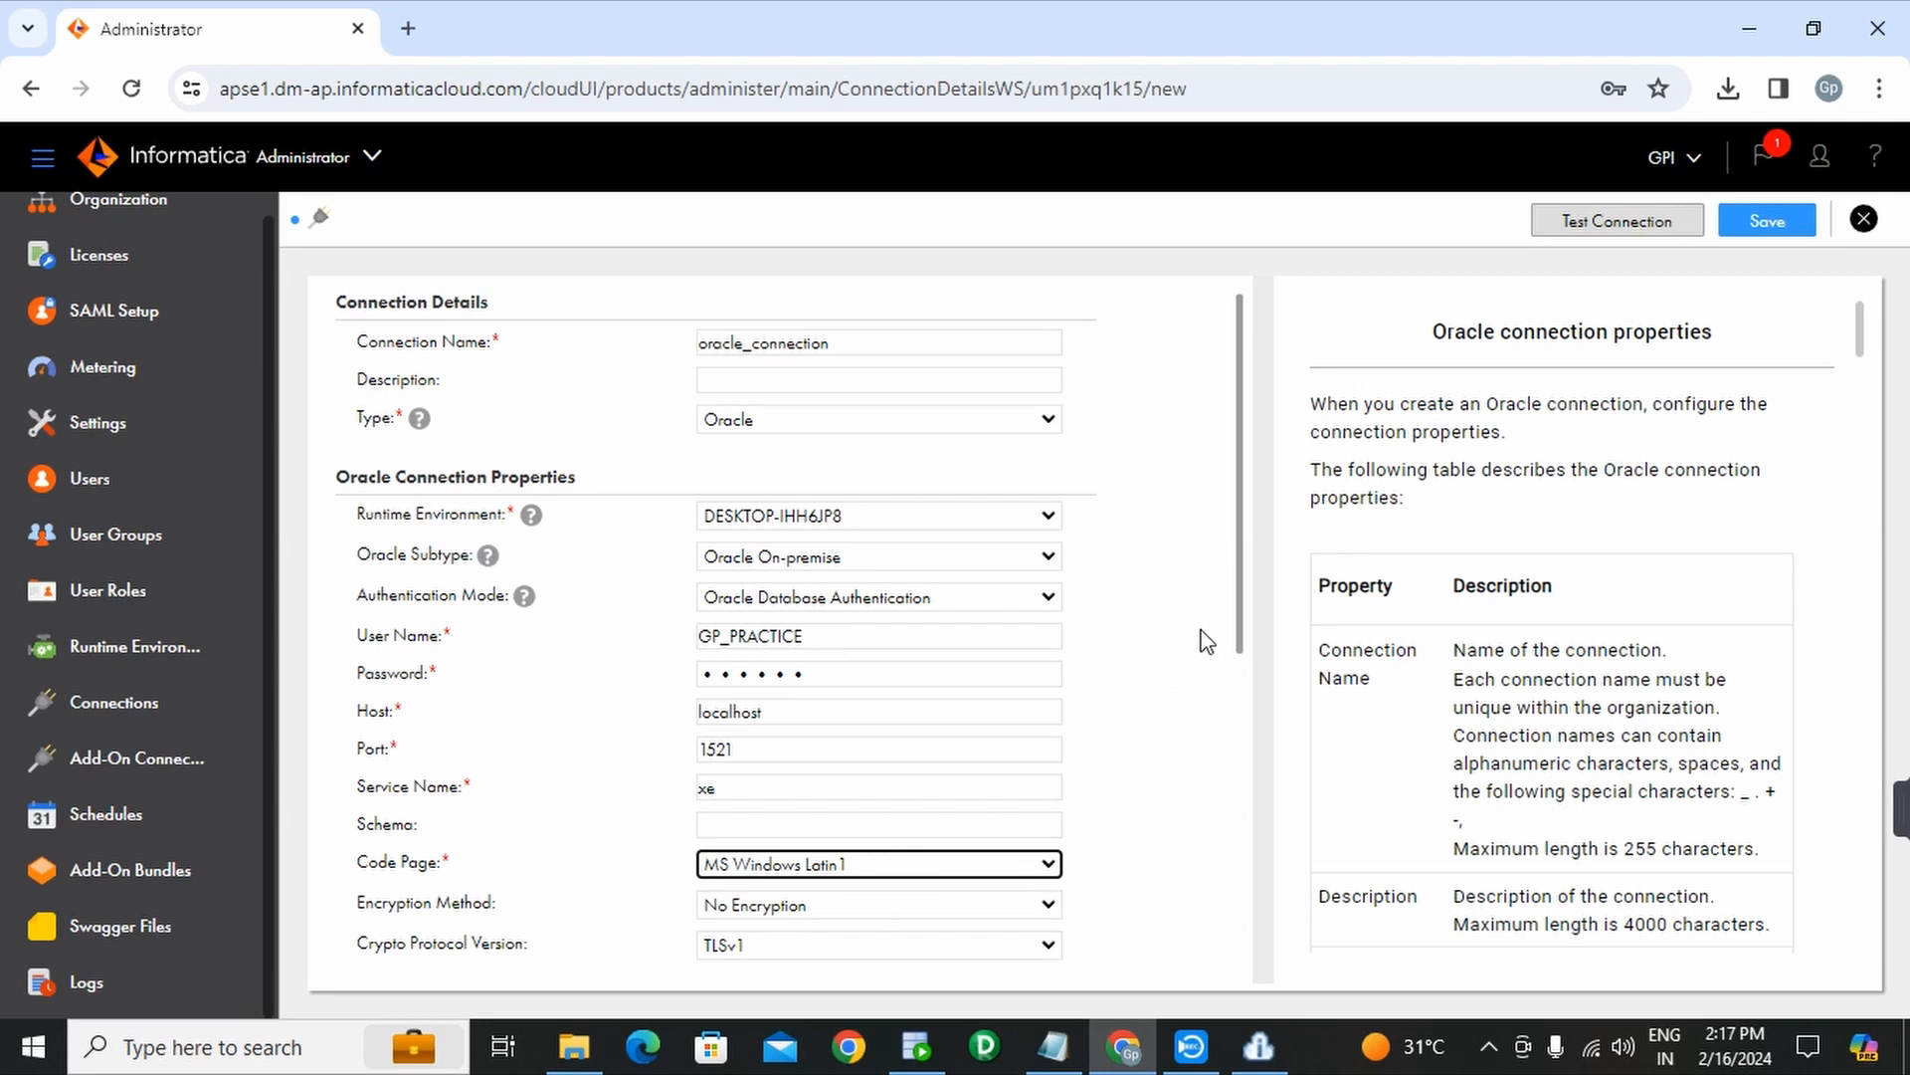
scroll(1245, 617, "down", 1)
left_click_drag(1245, 653, 1232, 952)
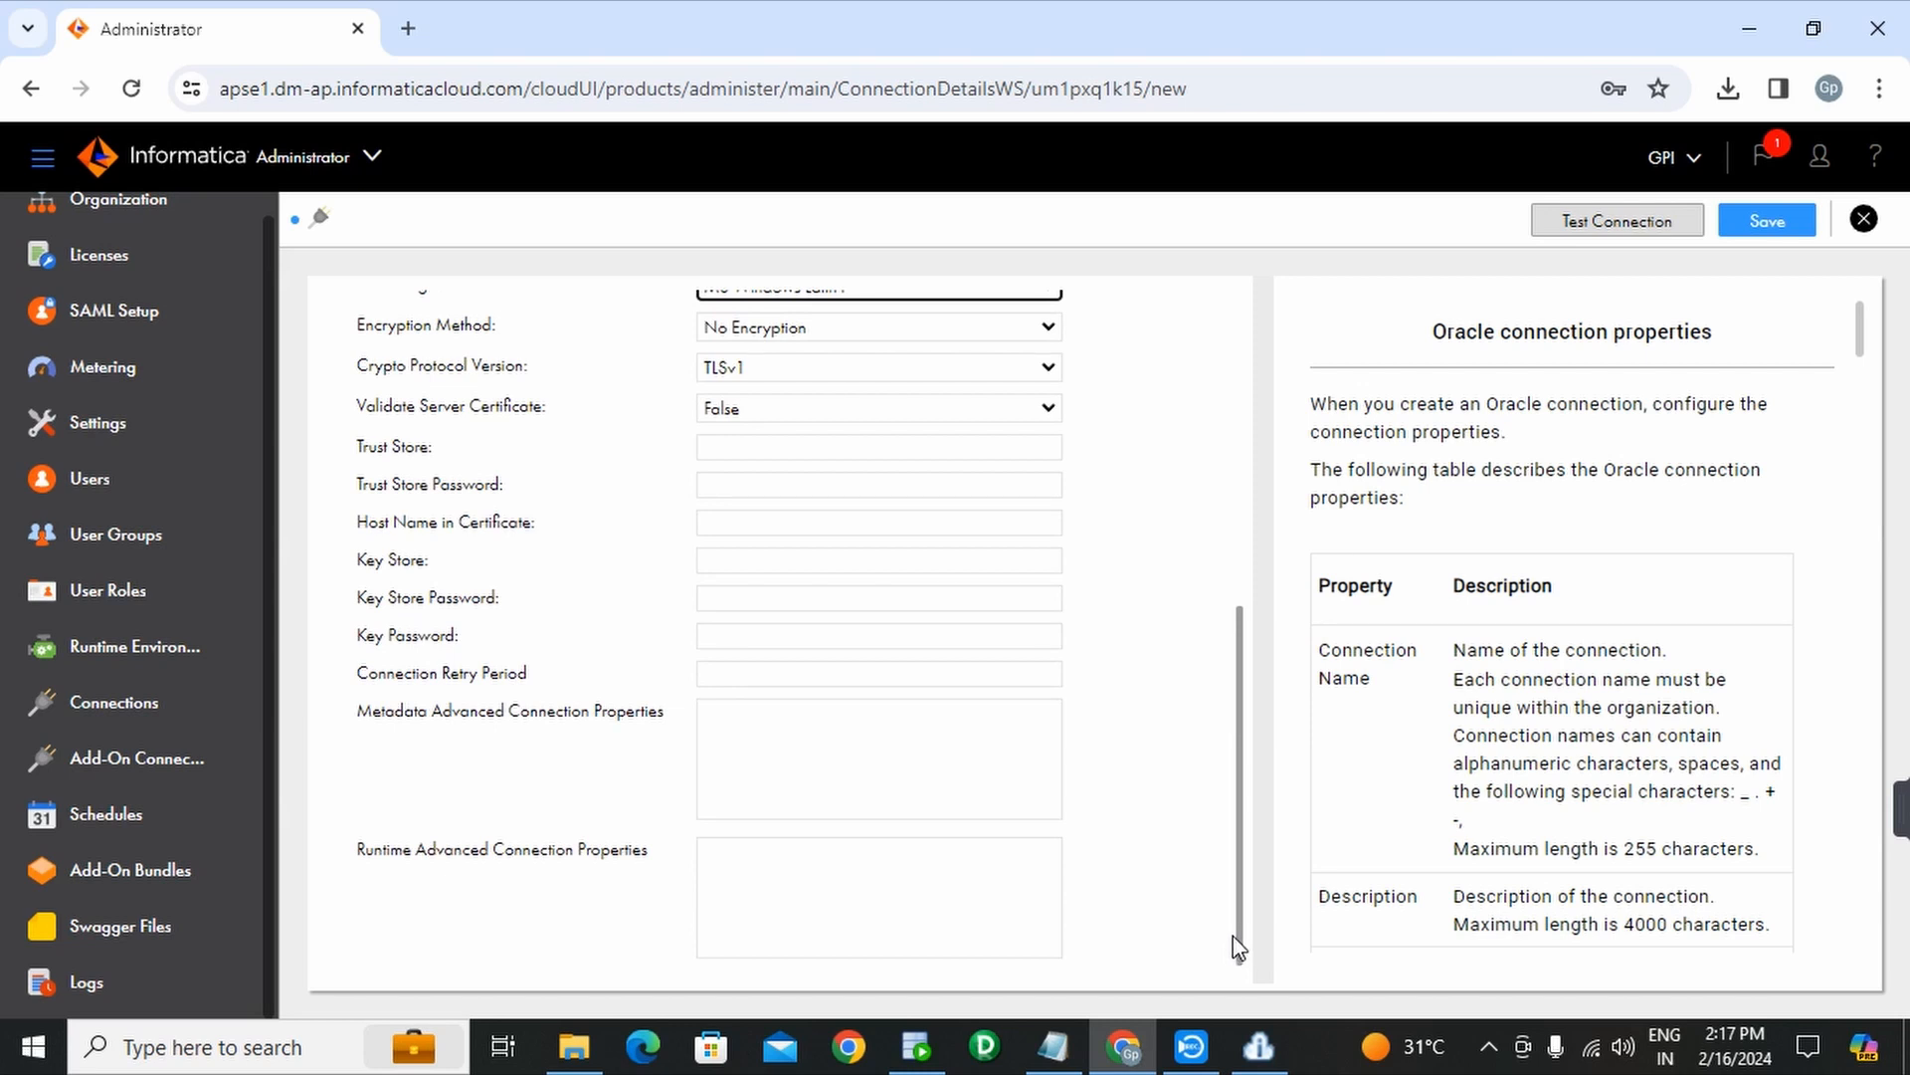
left_click_drag(1233, 945, 1306, 607)
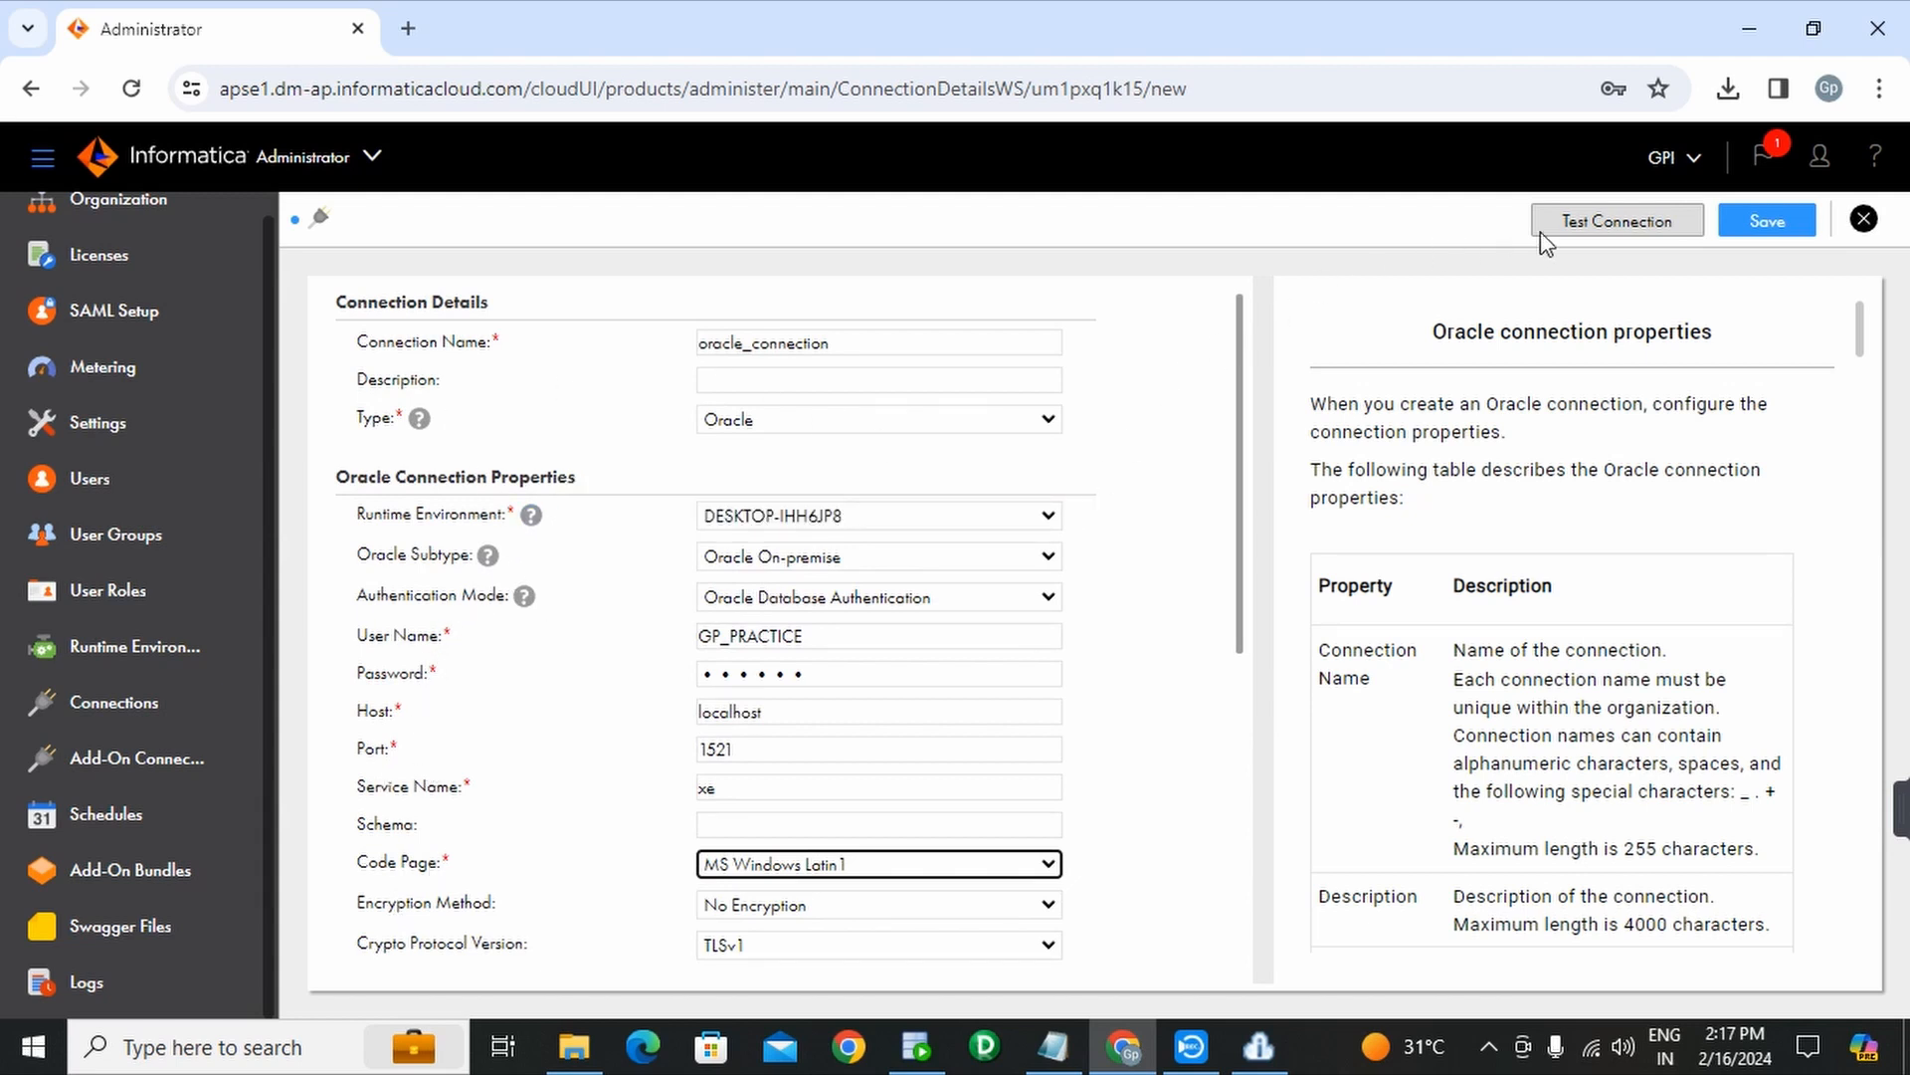
- Test oracle_connection until it reports success, then save the connection
left_click(1614, 225)
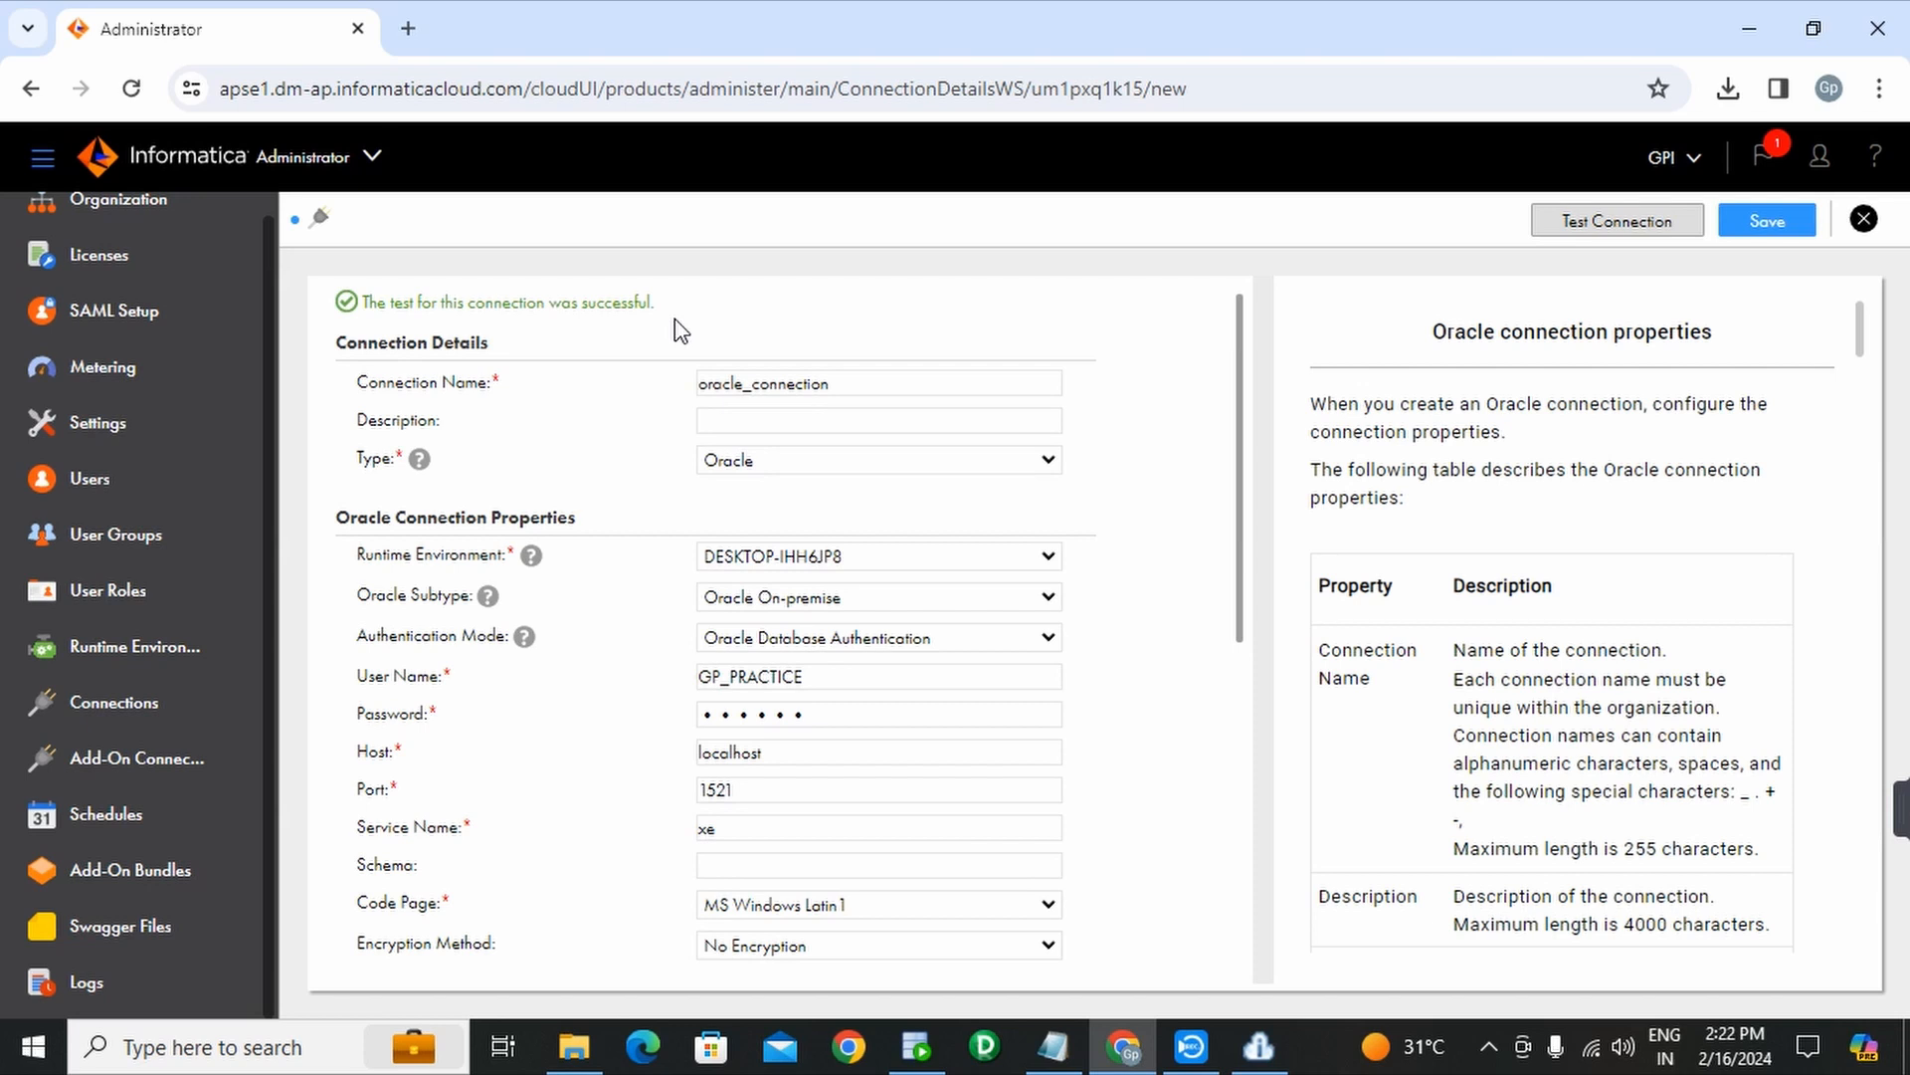
left_click(1053, 1045)
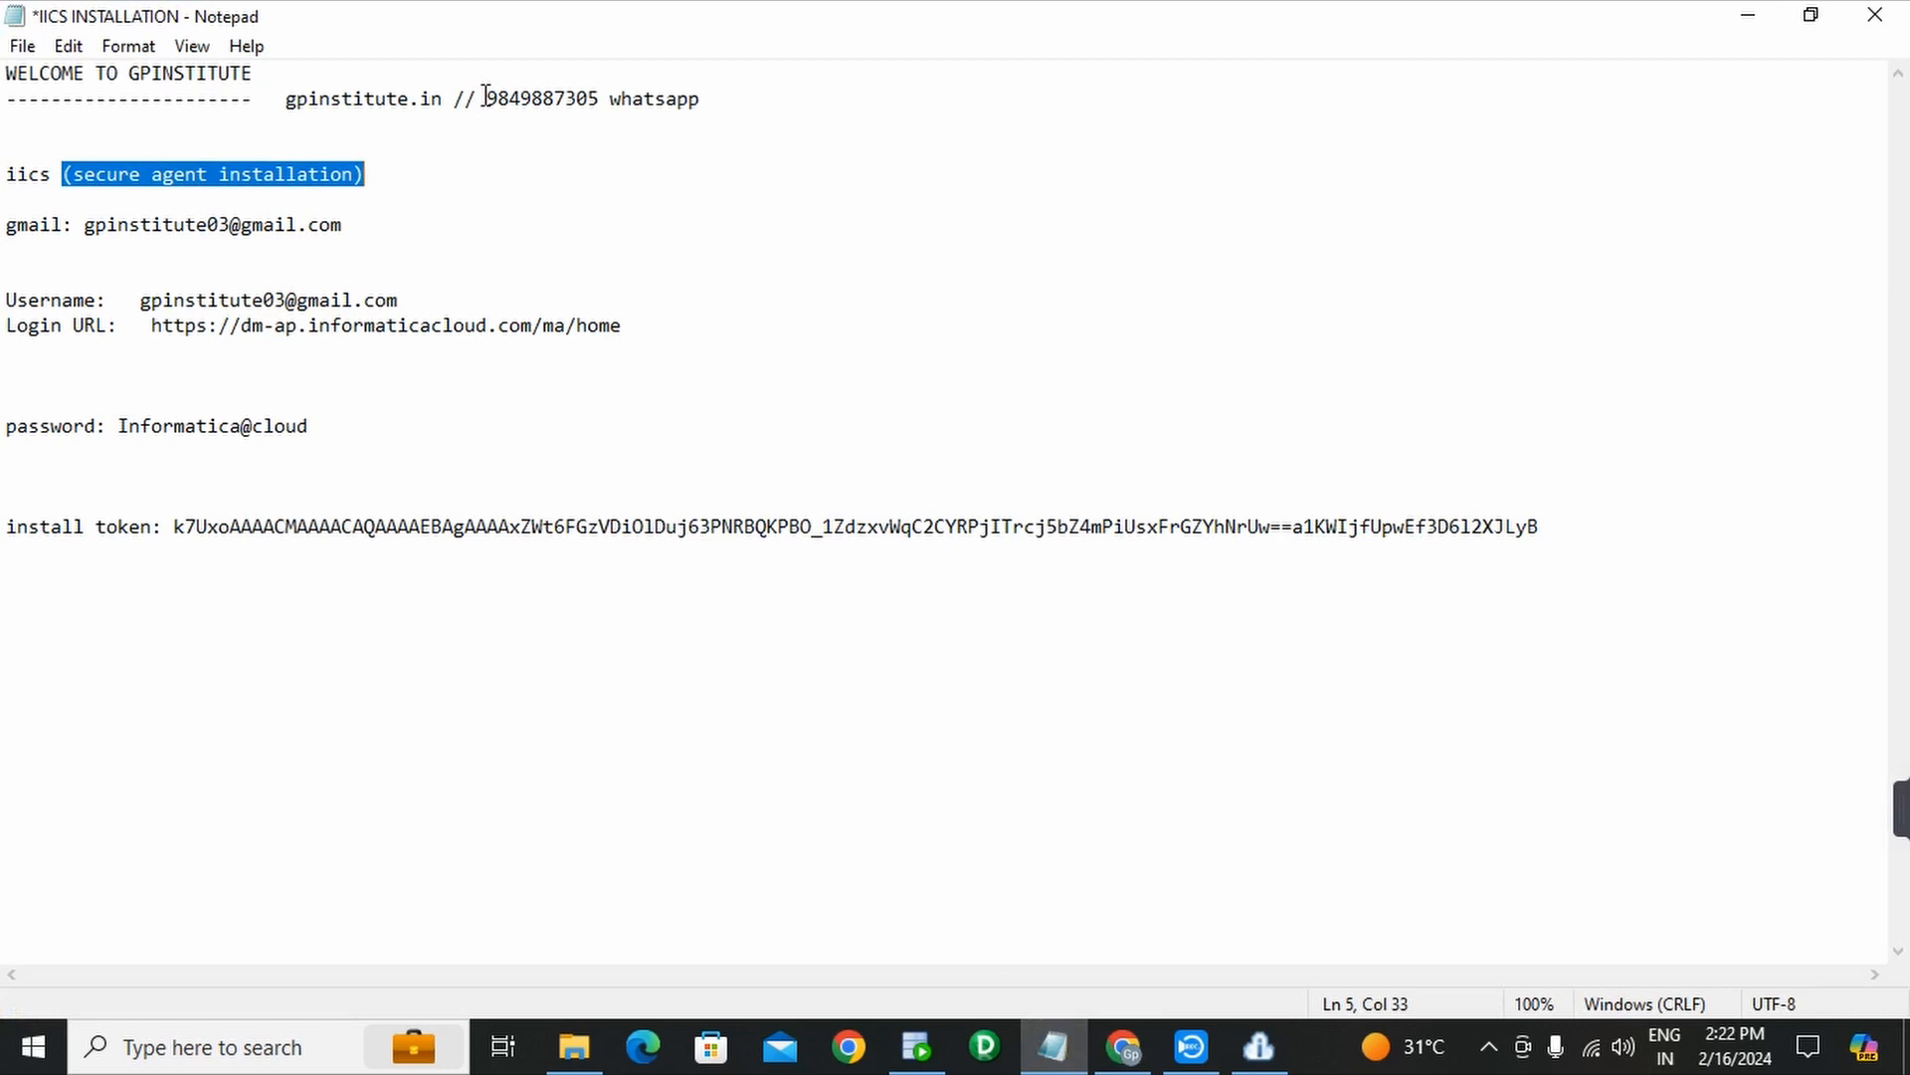
left_click_drag(486, 104, 700, 110)
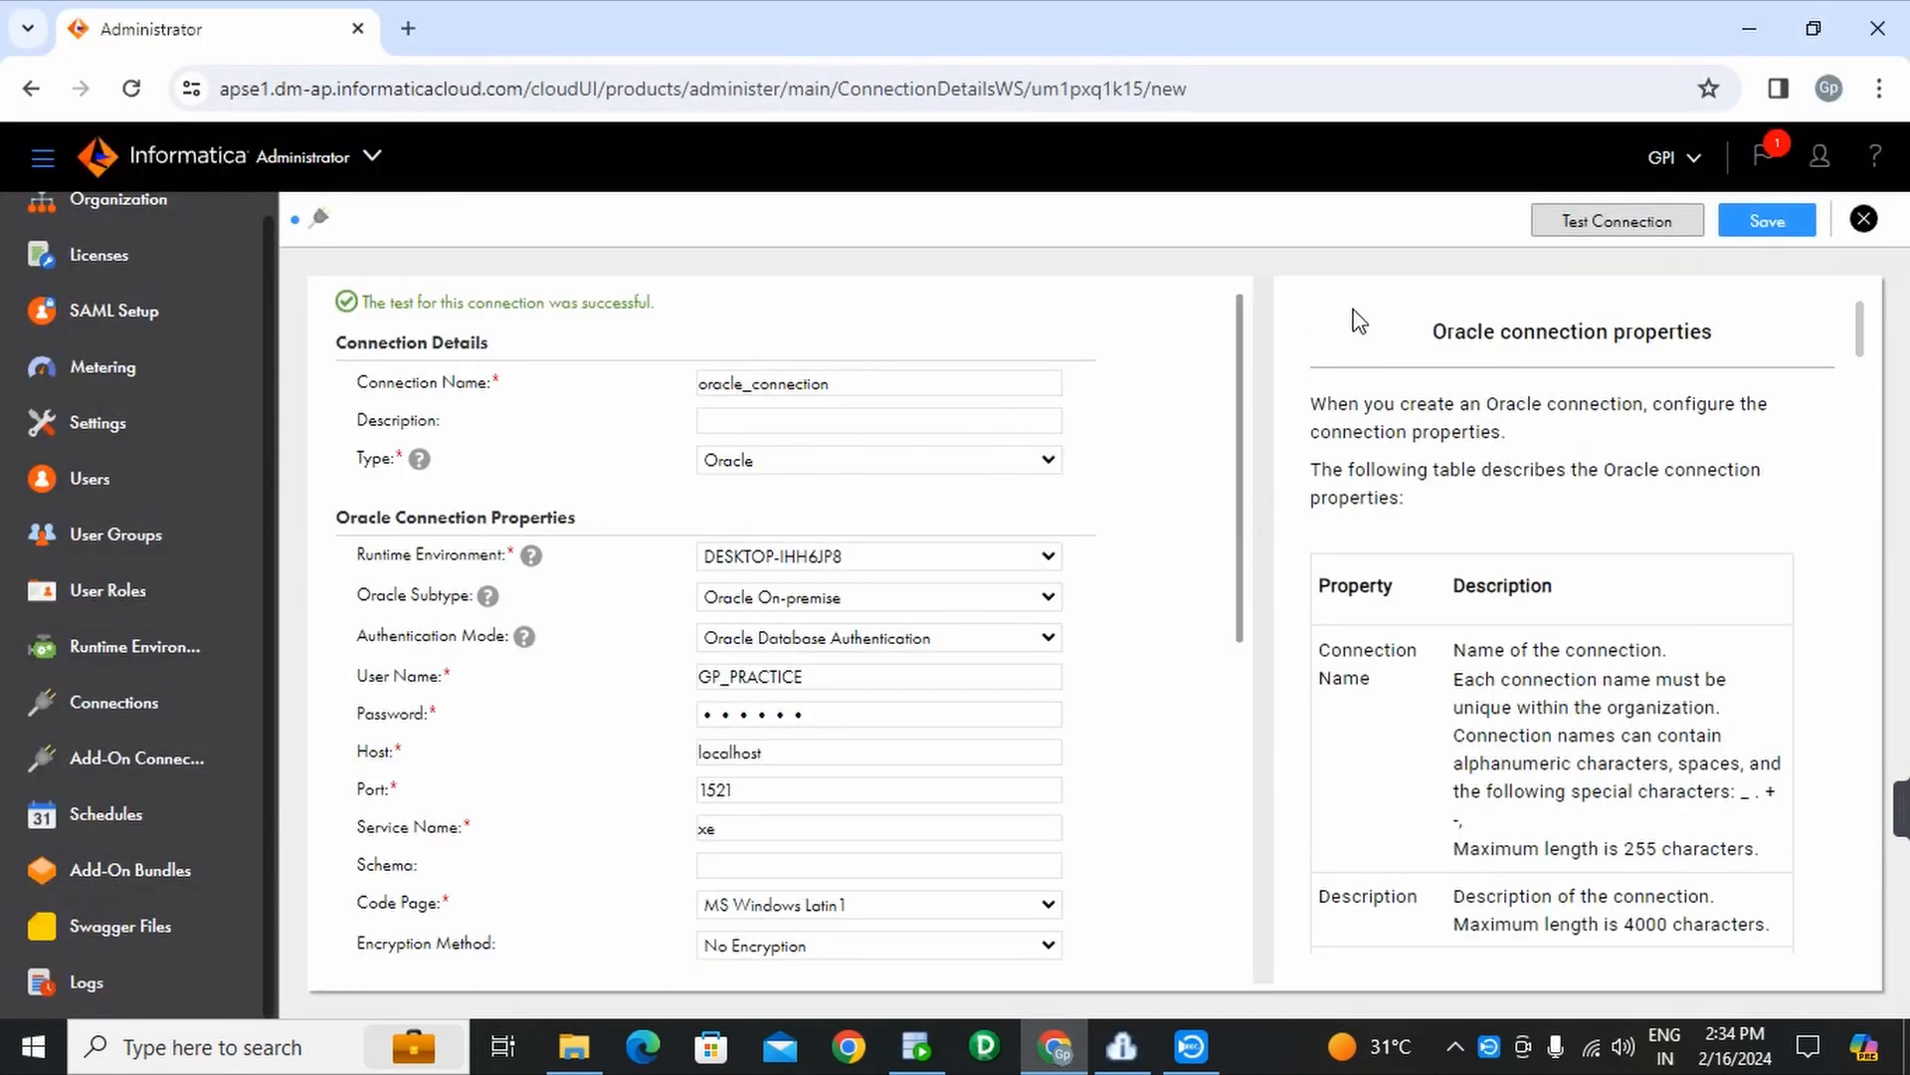
left_click(1769, 225)
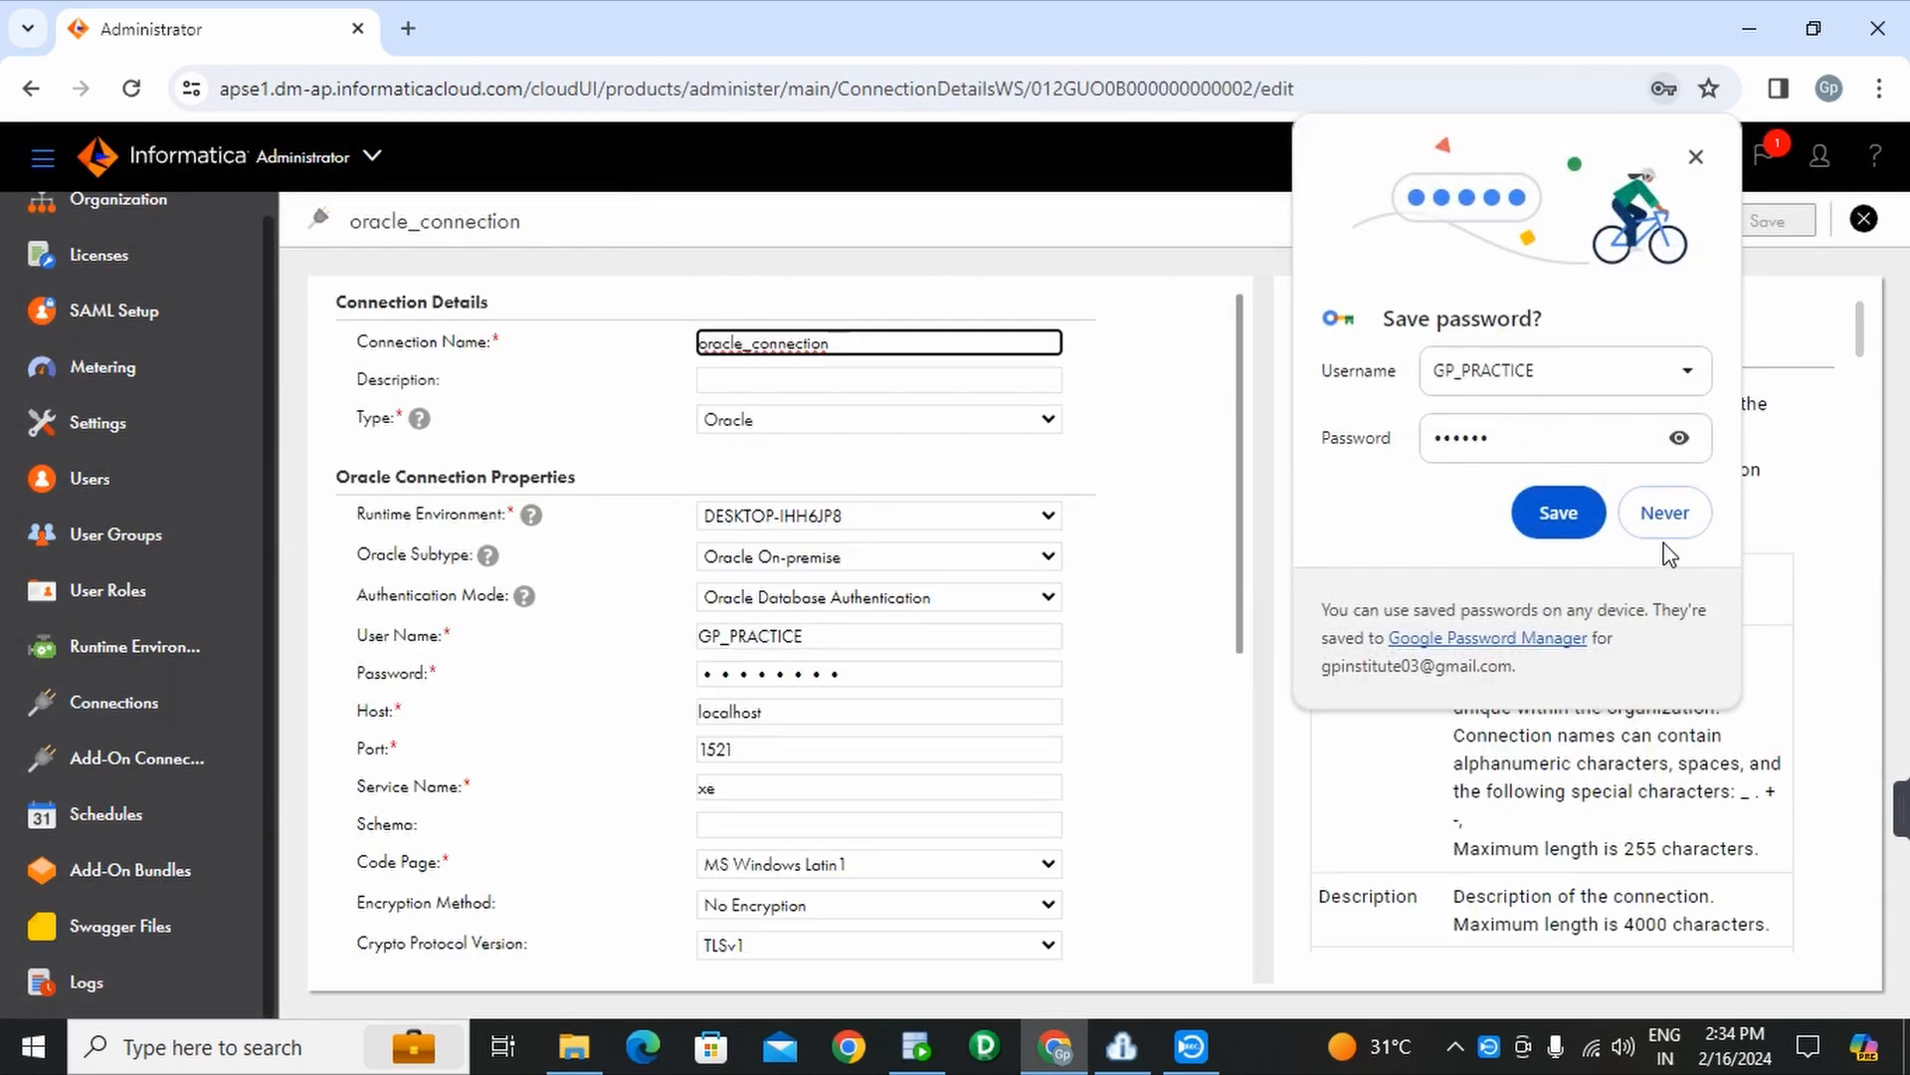
- Dismiss Chrome's save-password prompt and confirm the Secure Agent and its services are running
left_click(1691, 157)
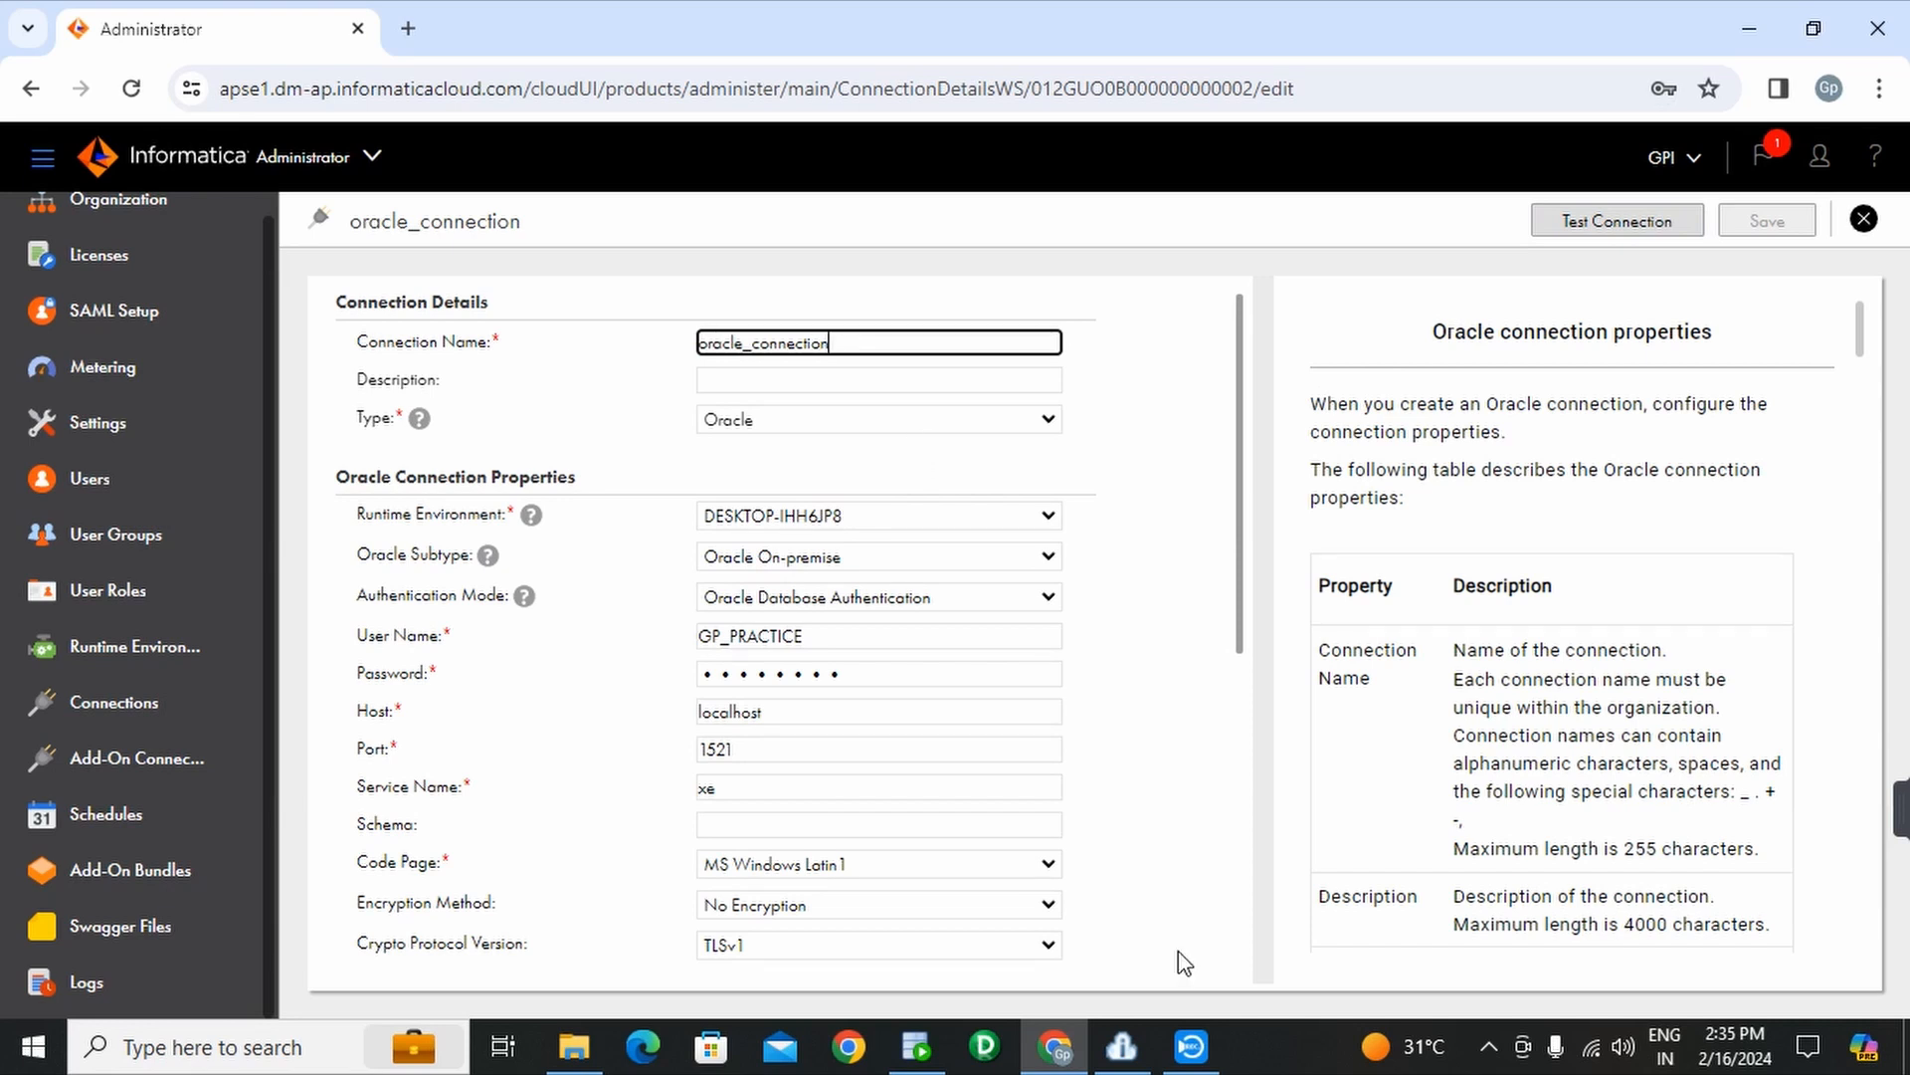
mouse_move(1121, 1044)
left_click(1139, 885)
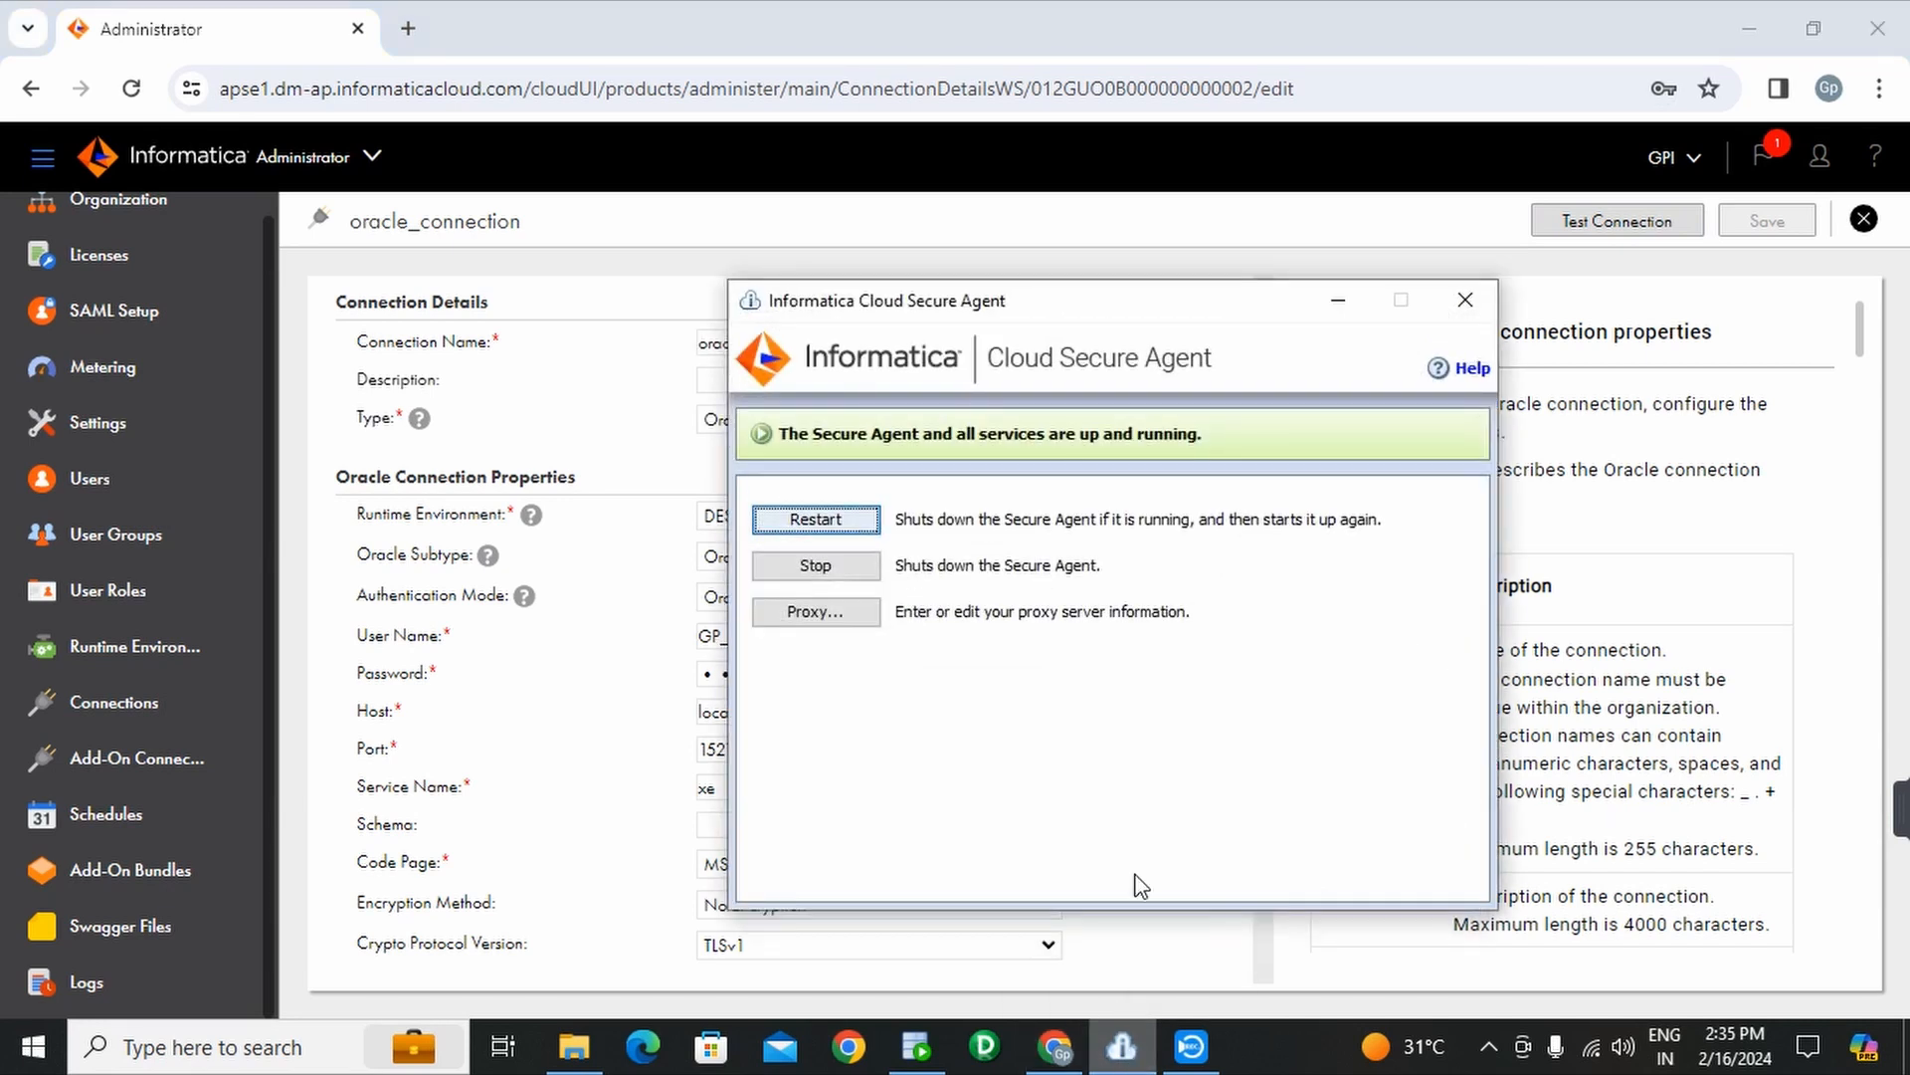
left_click(1474, 295)
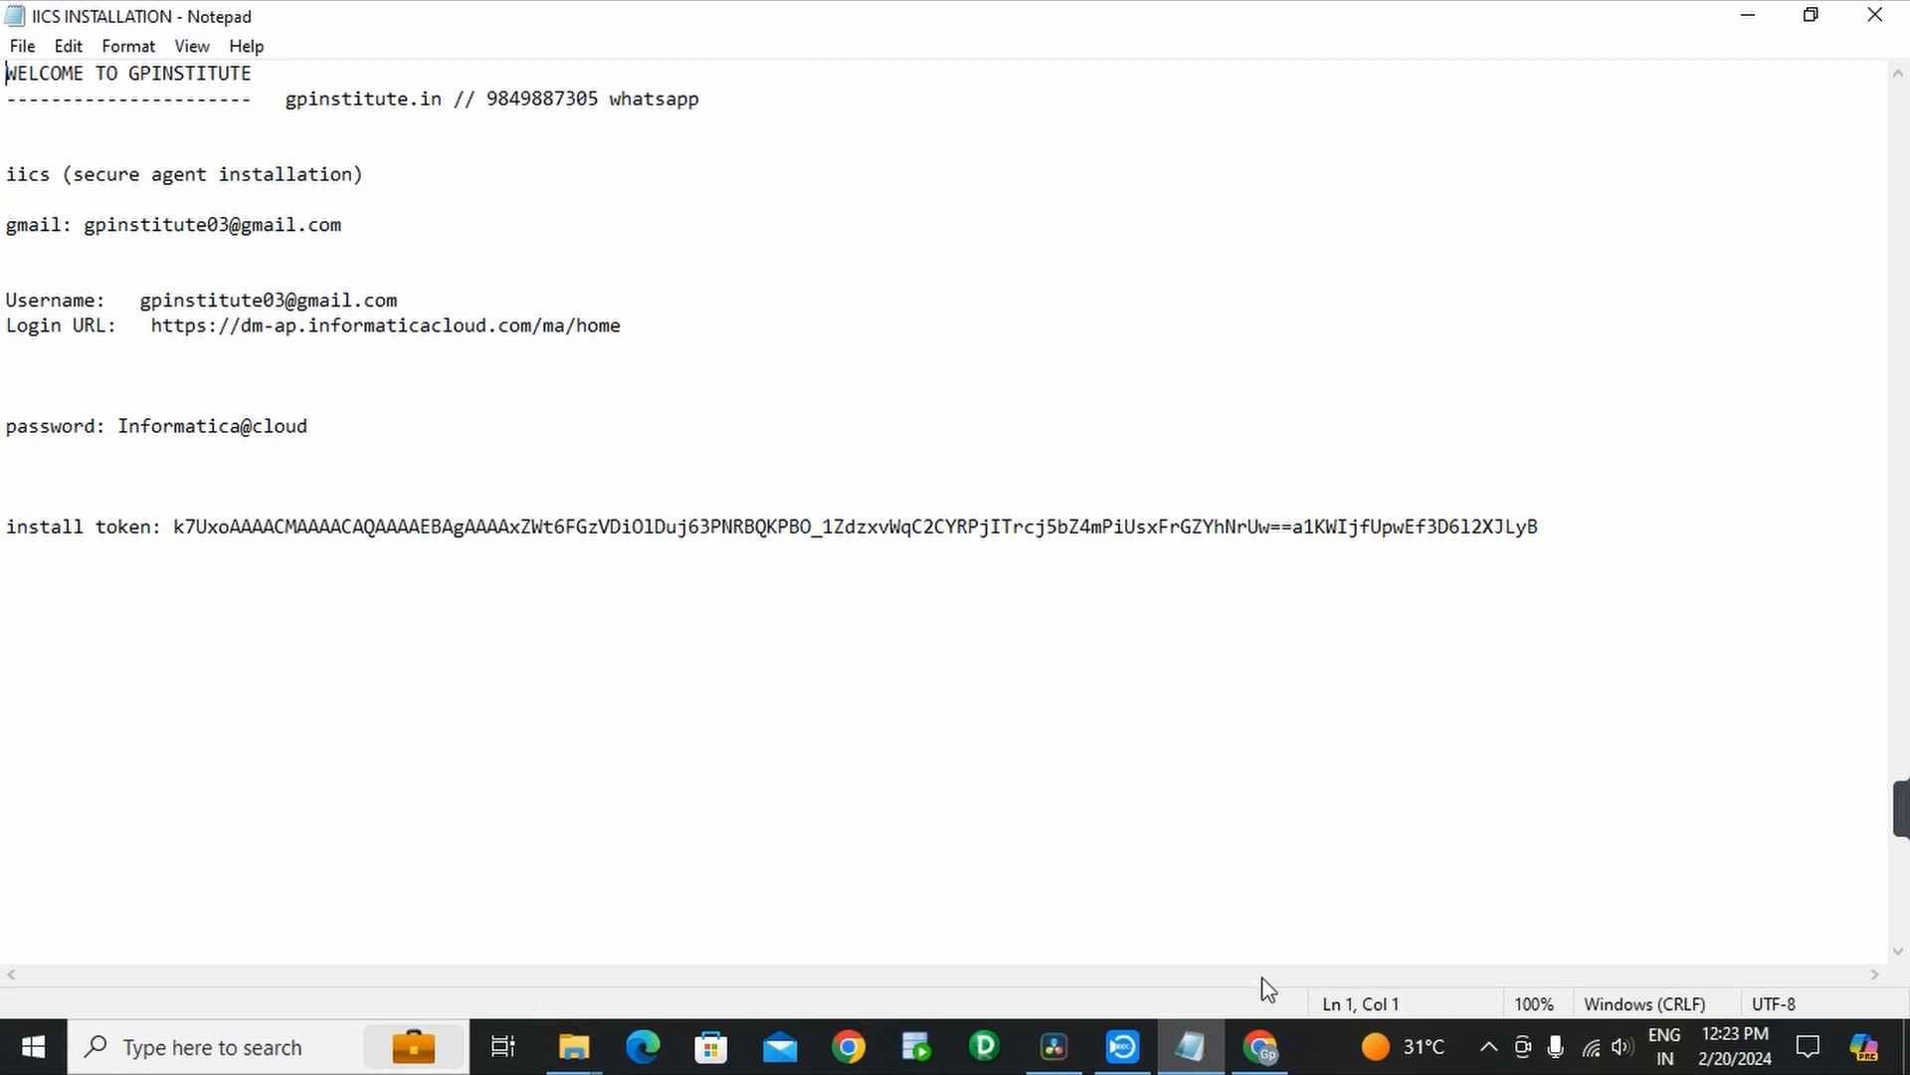
left_click(1262, 1053)
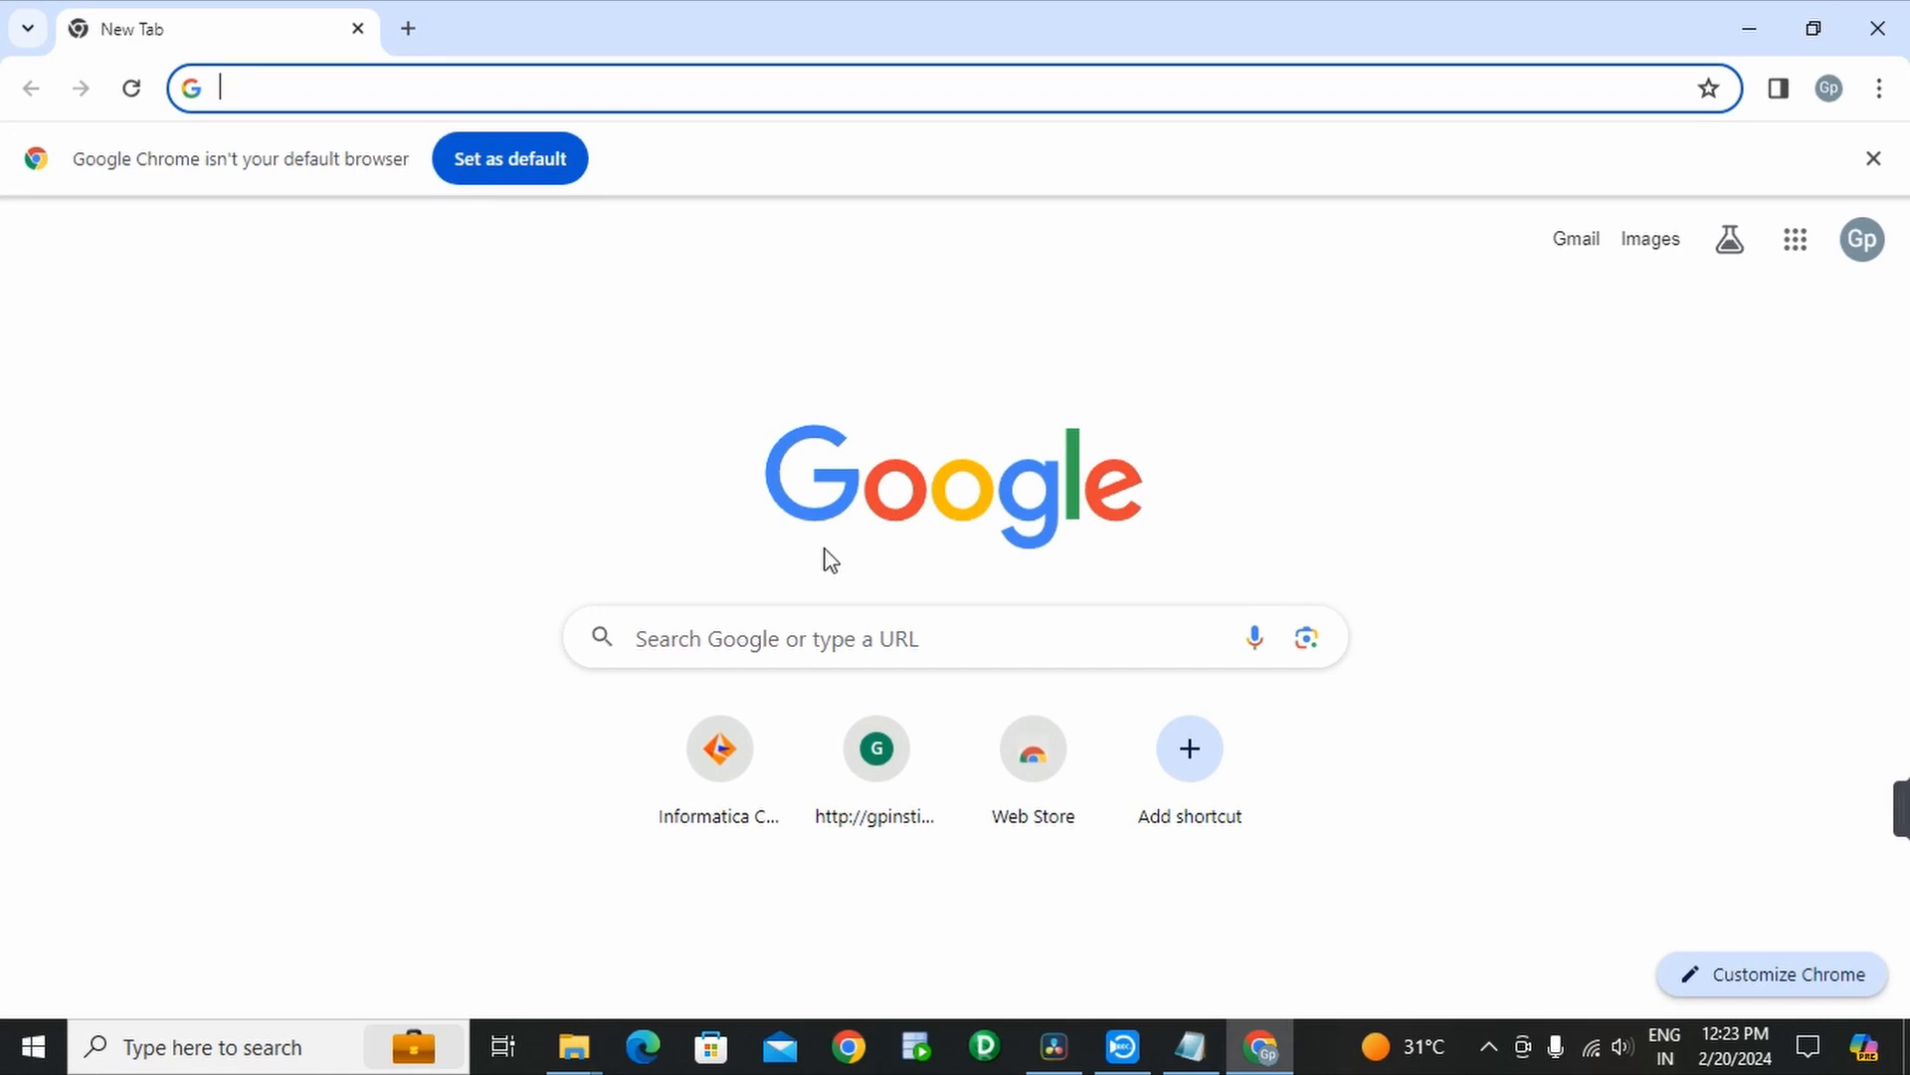
left_click(1190, 1047)
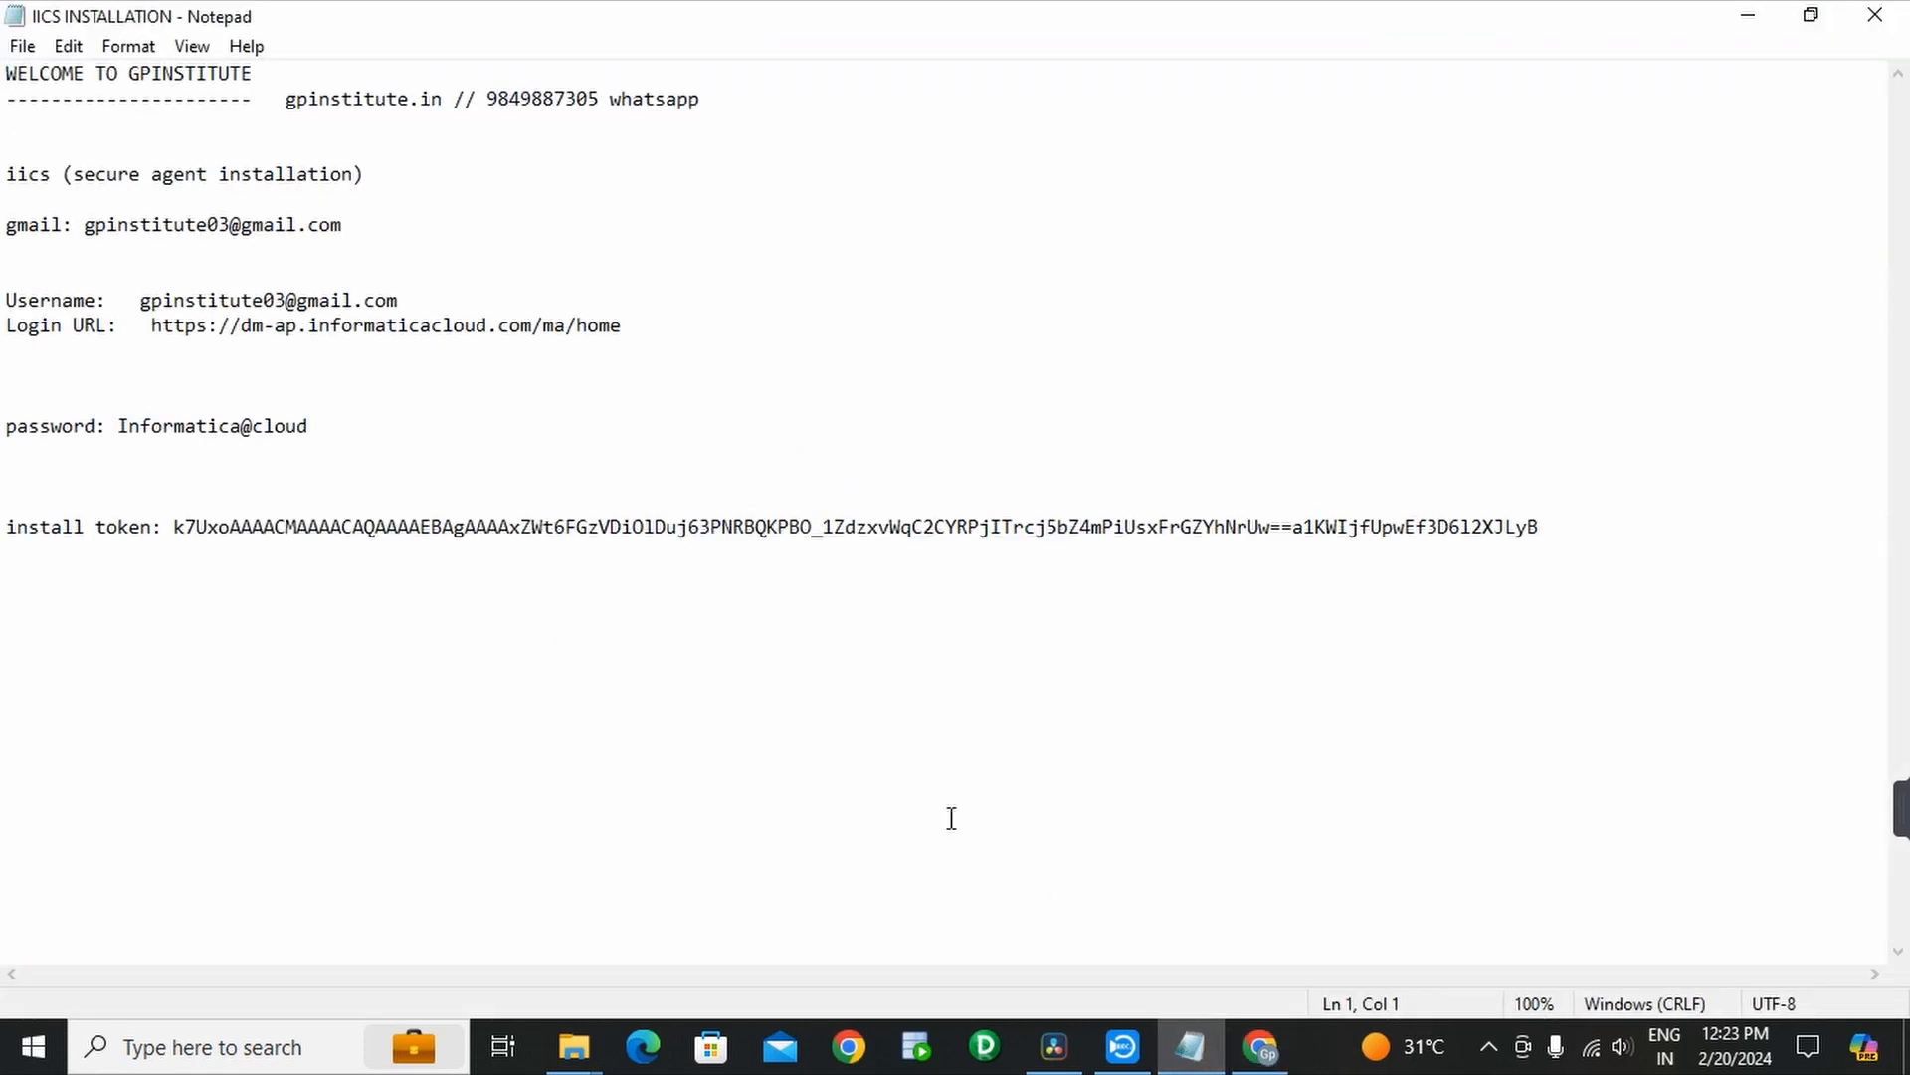
left_click_drag(153, 326, 623, 331)
key("ctrl+c")
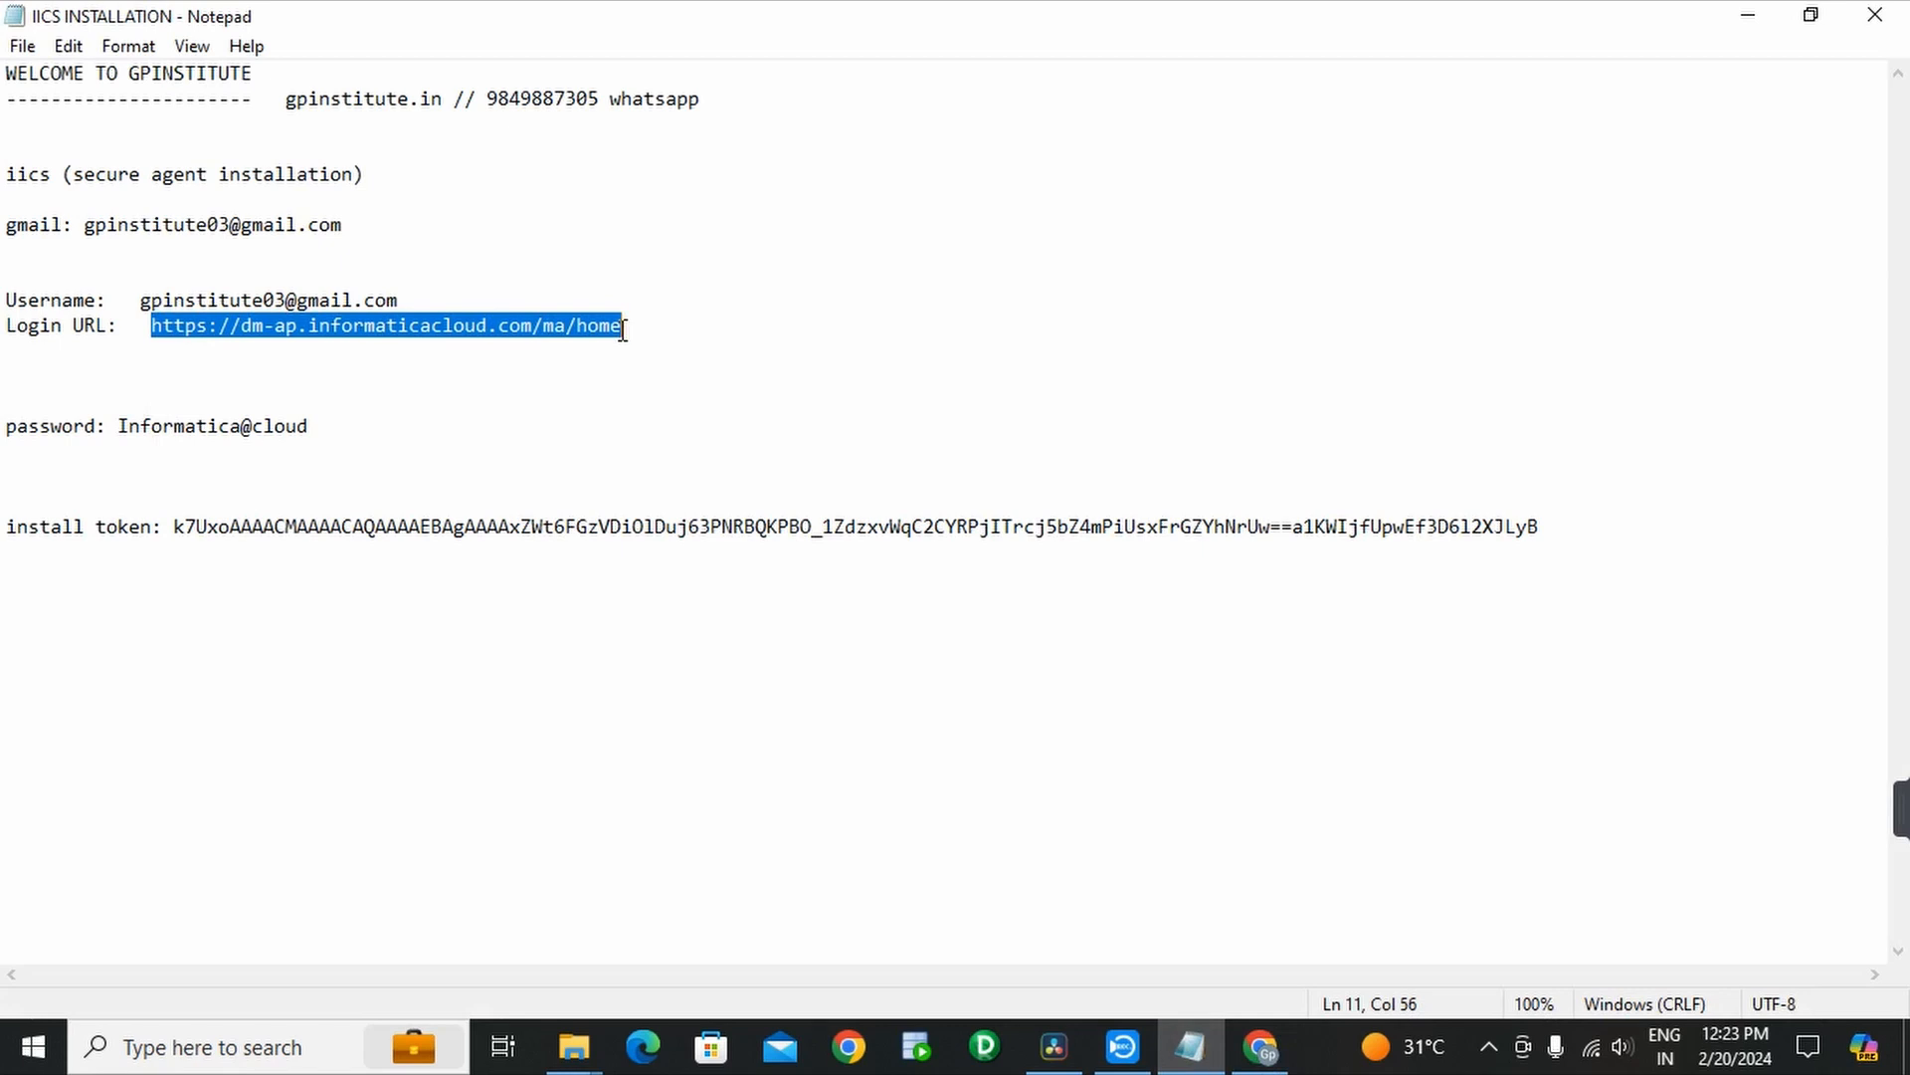
- Load the IICS login page from the copied URL in a new Chrome tab
left_click(1258, 1045)
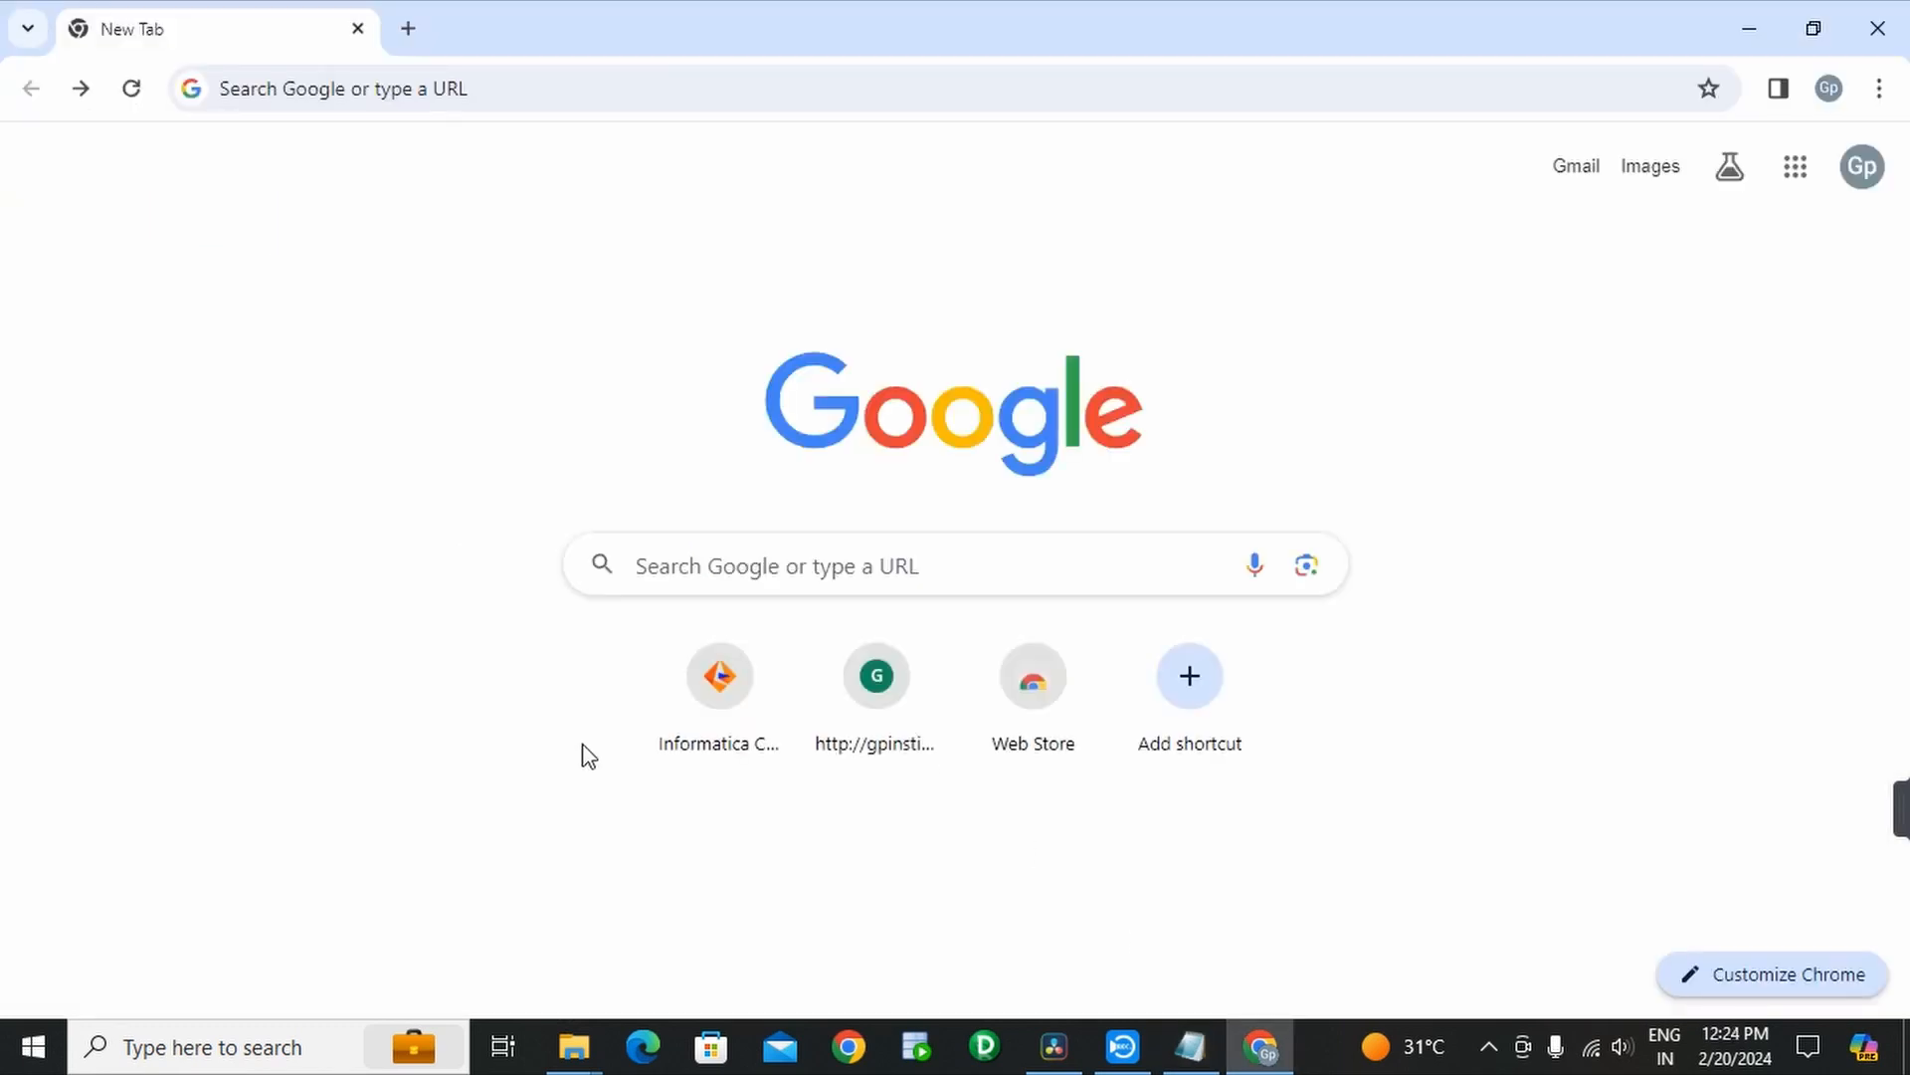
left_click(527, 98)
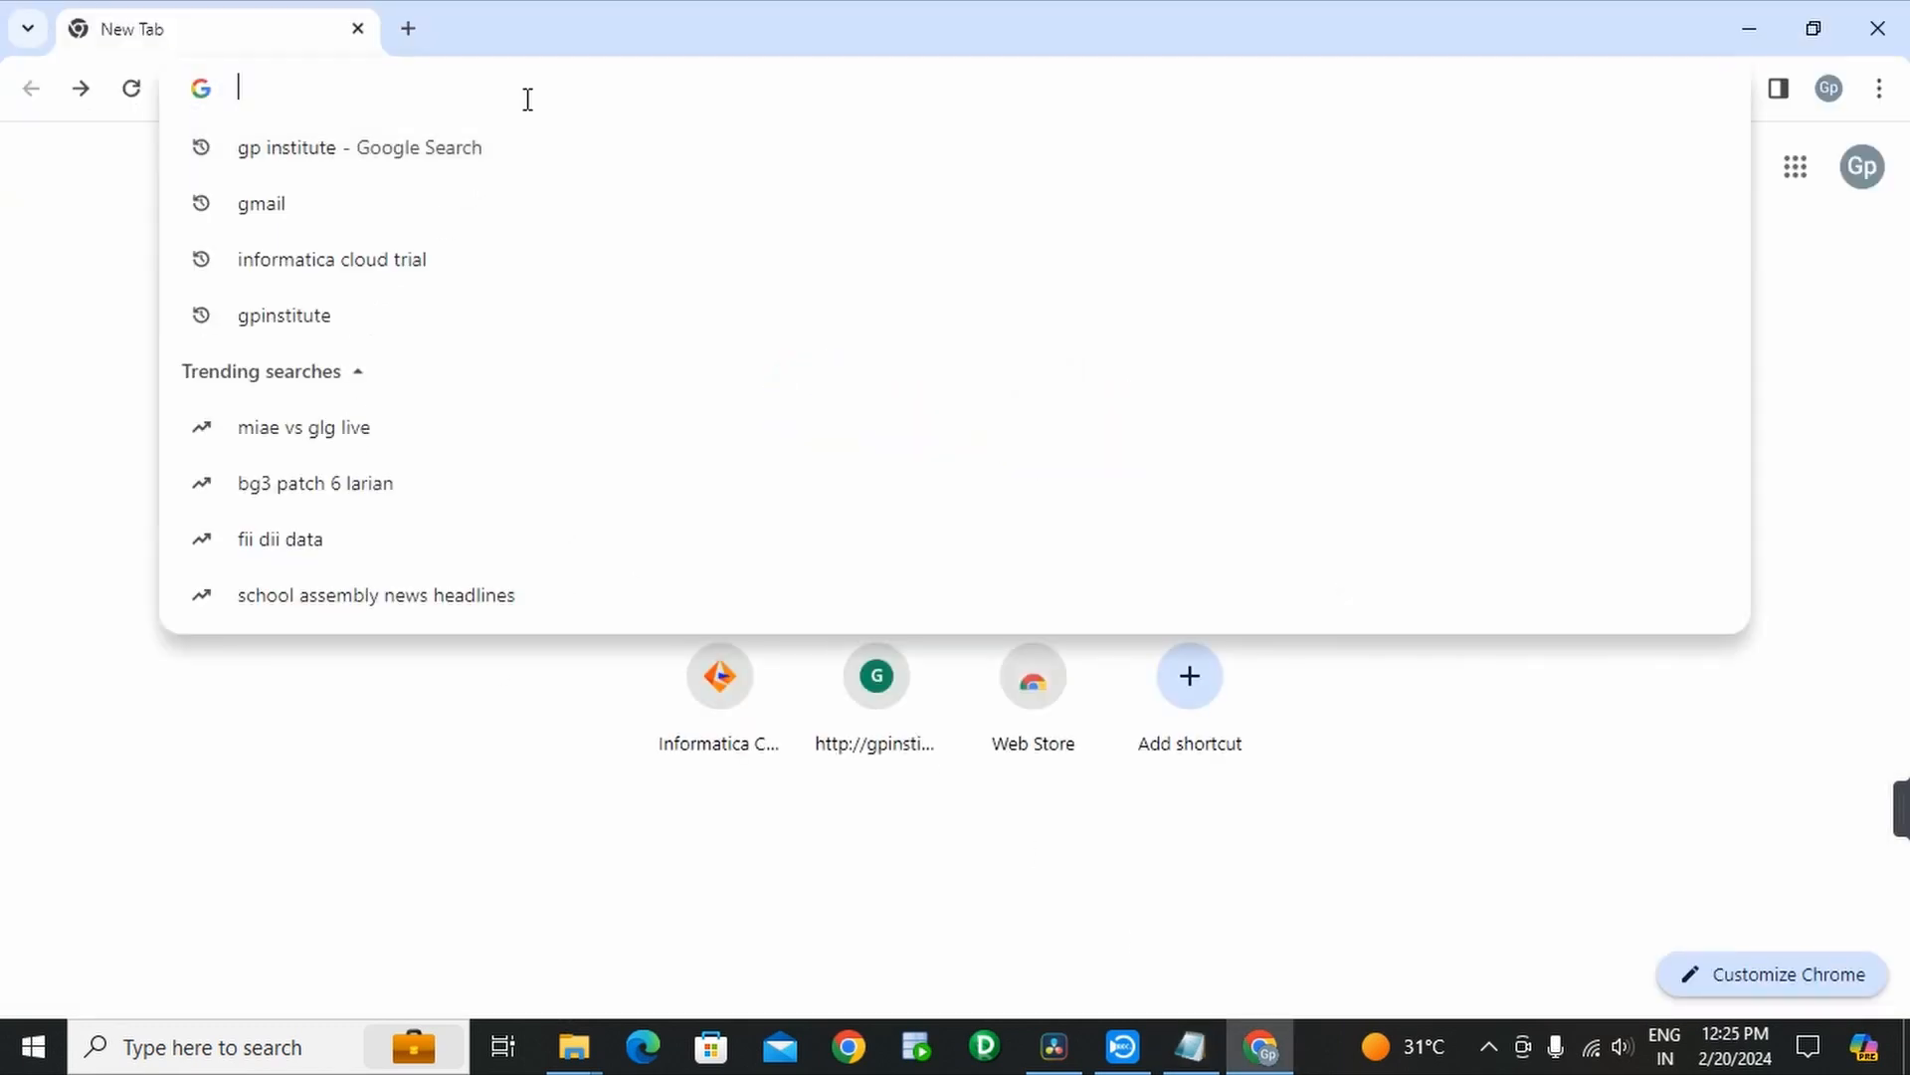
key("ctrl+v")
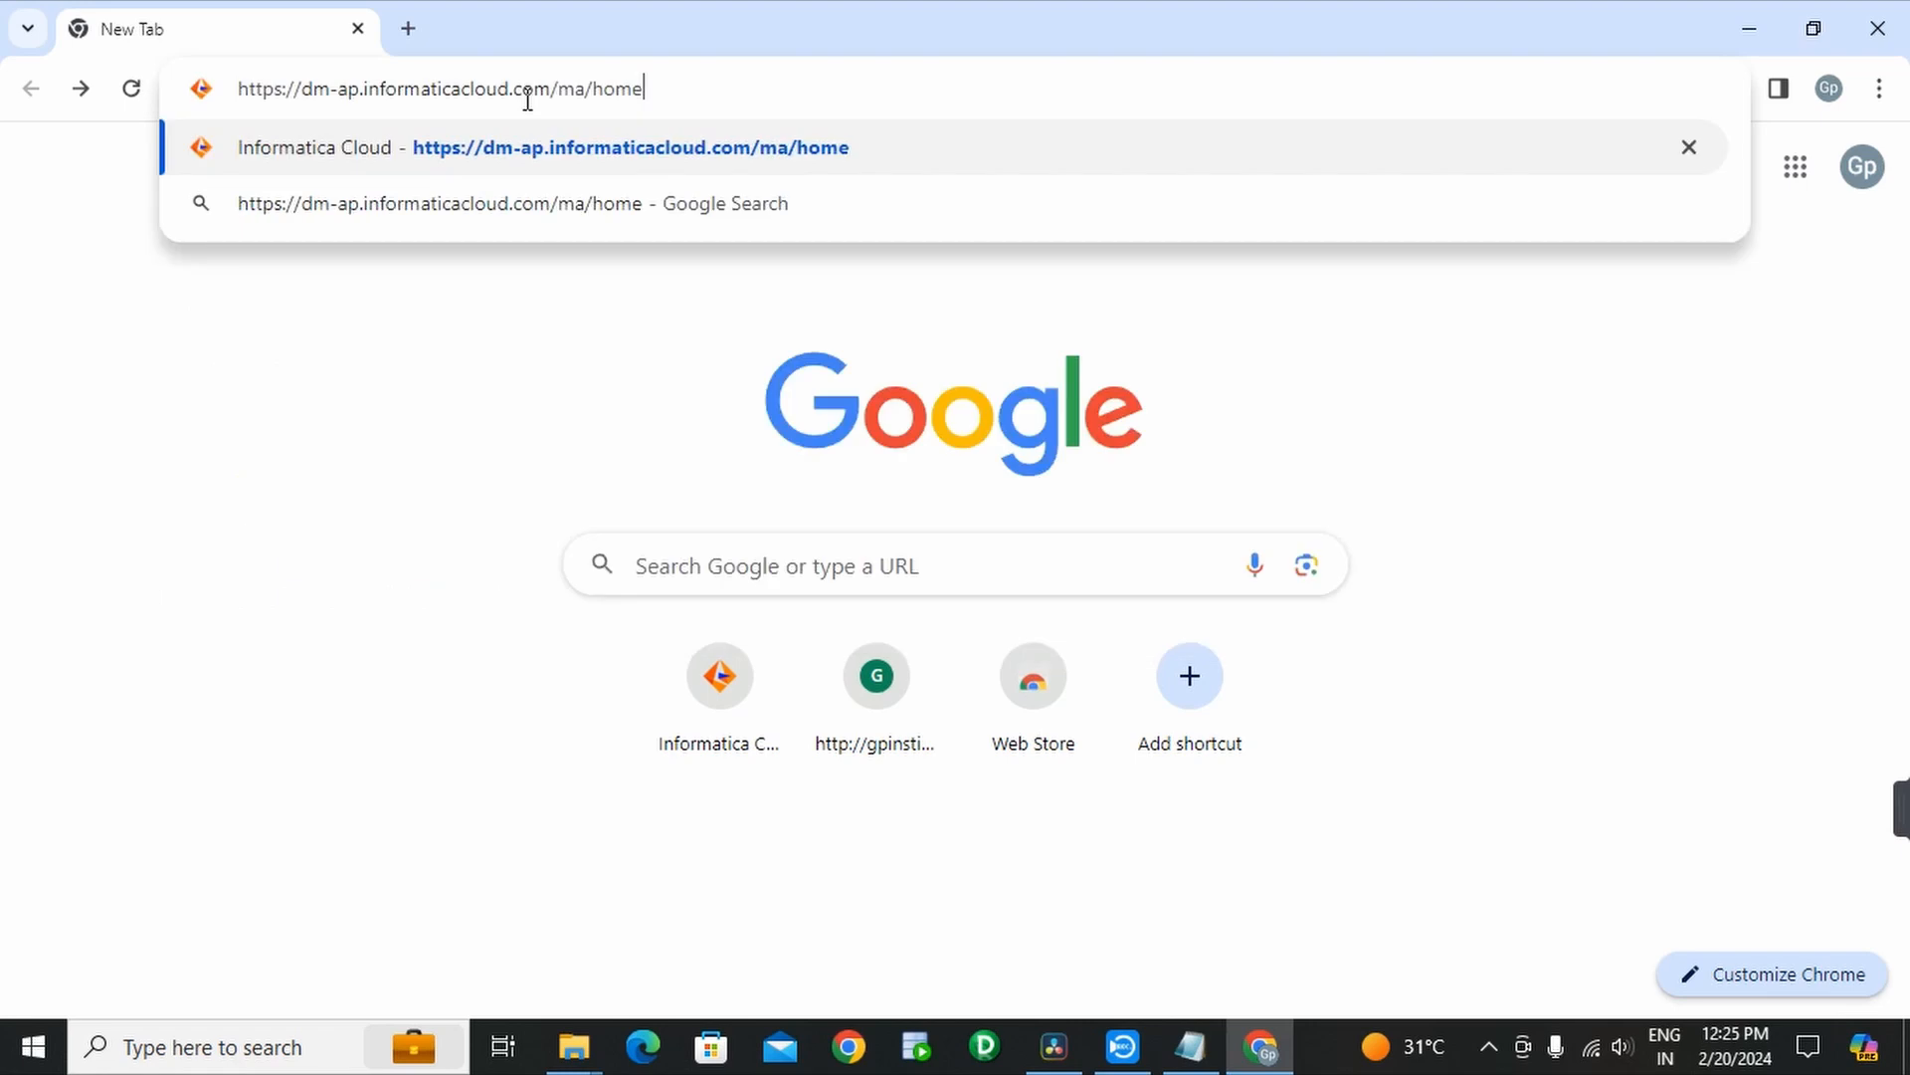
key("Return")
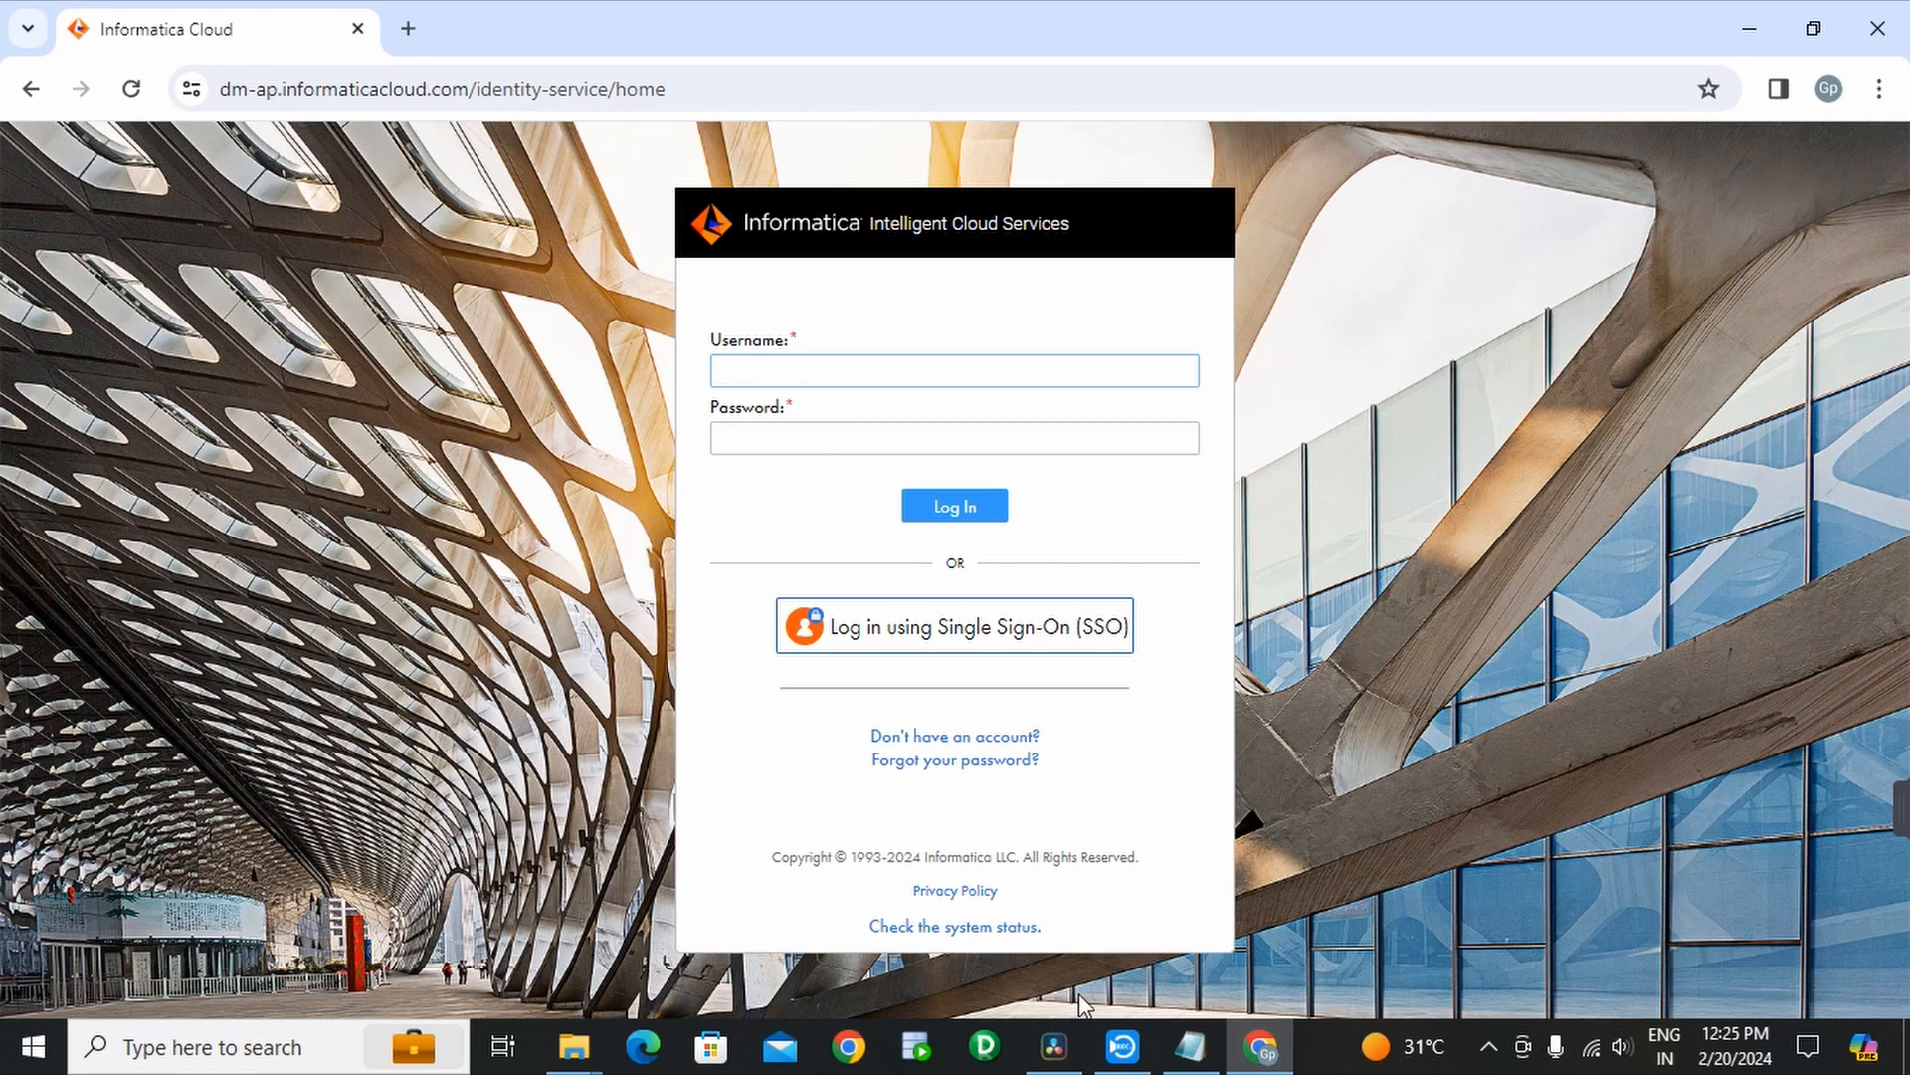
- Copy the account username from the notes into the username field
left_click(1190, 1046)
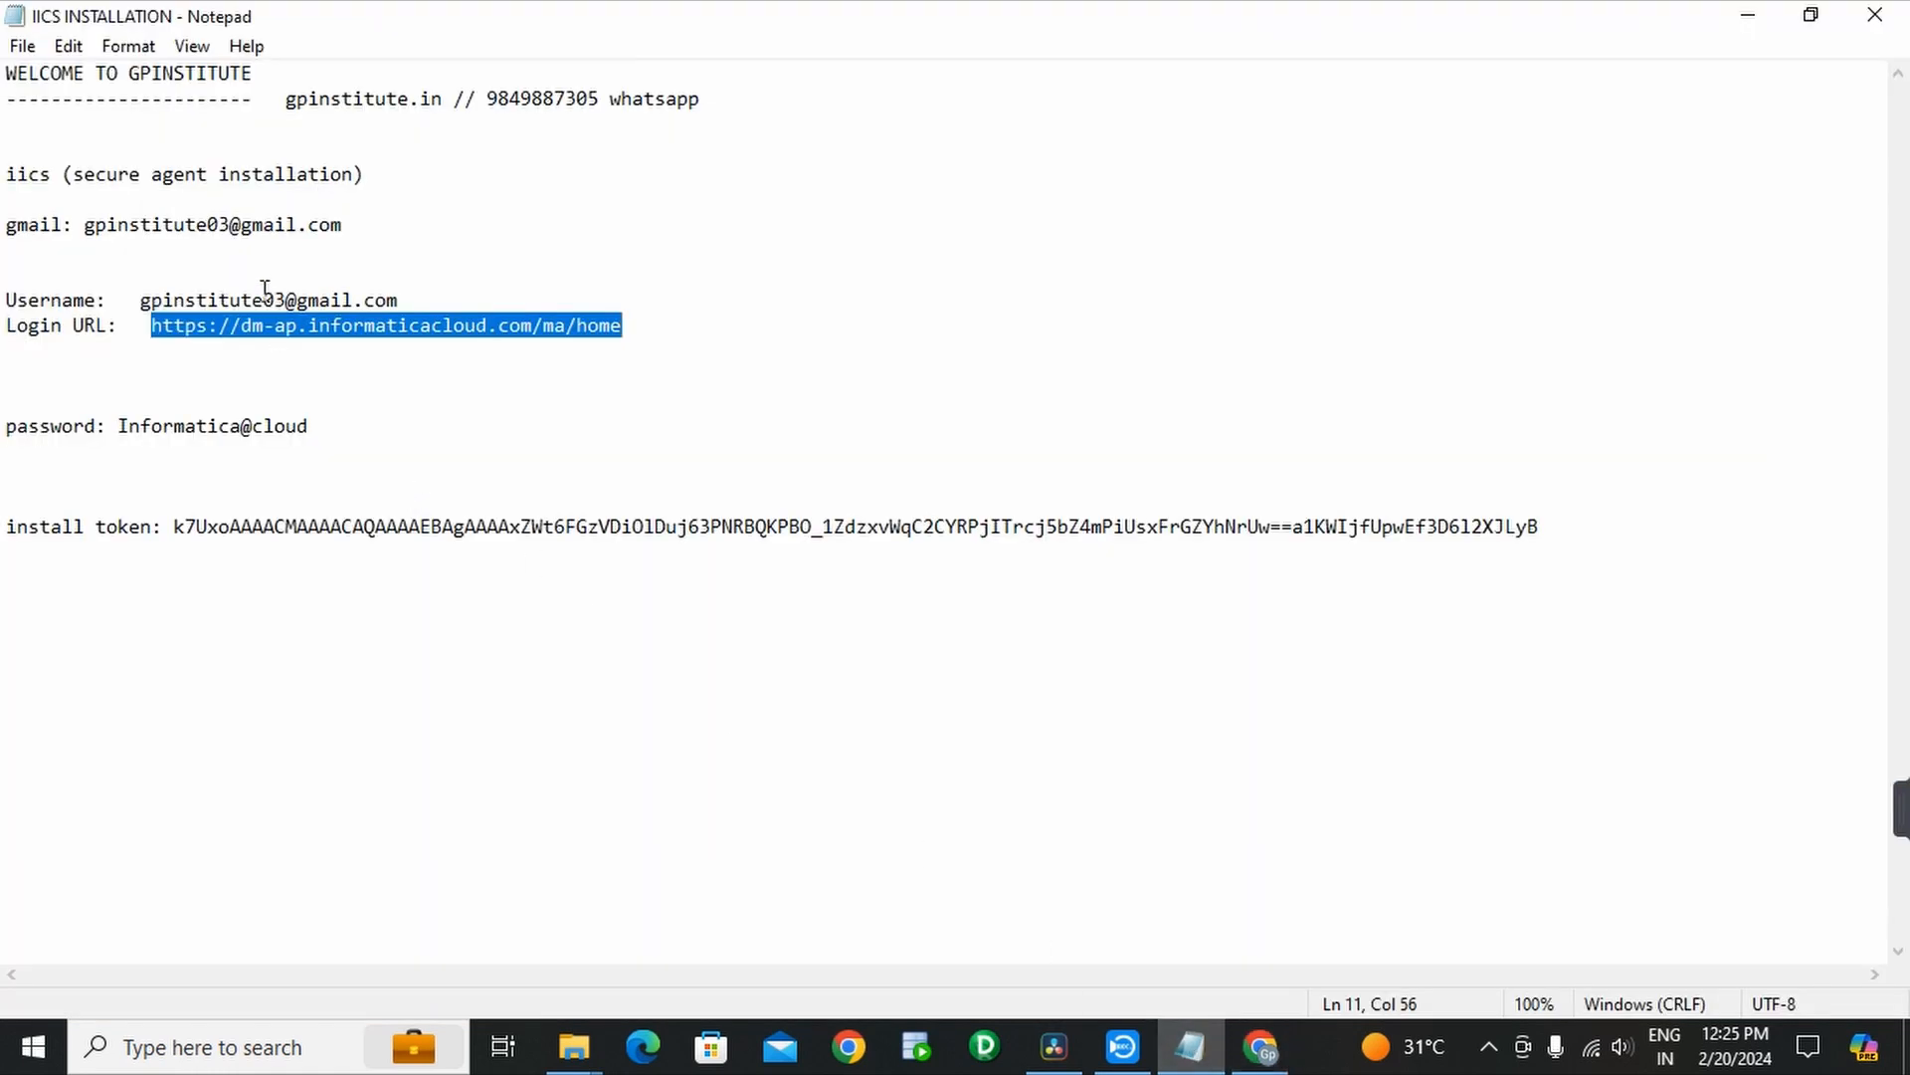
left_click_drag(398, 300, 144, 303)
key("ctrl+c")
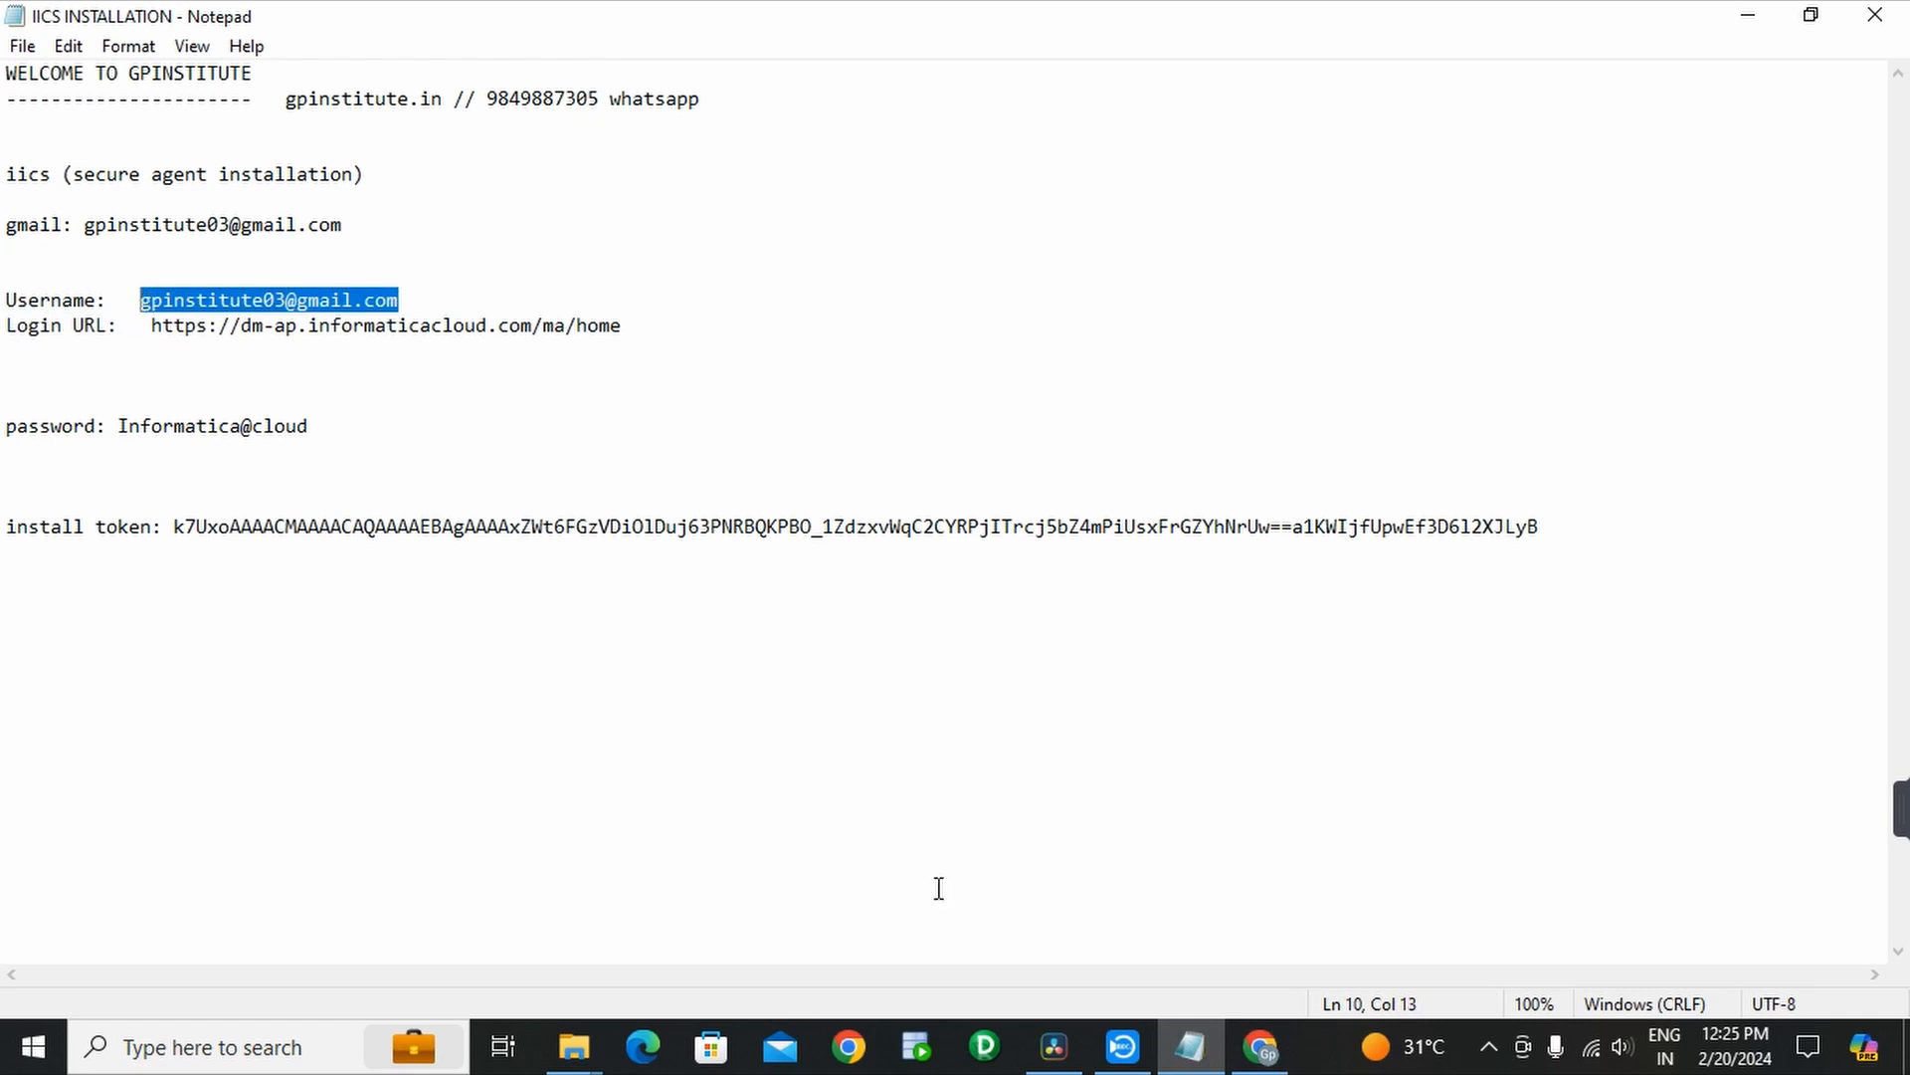
left_click(1261, 1048)
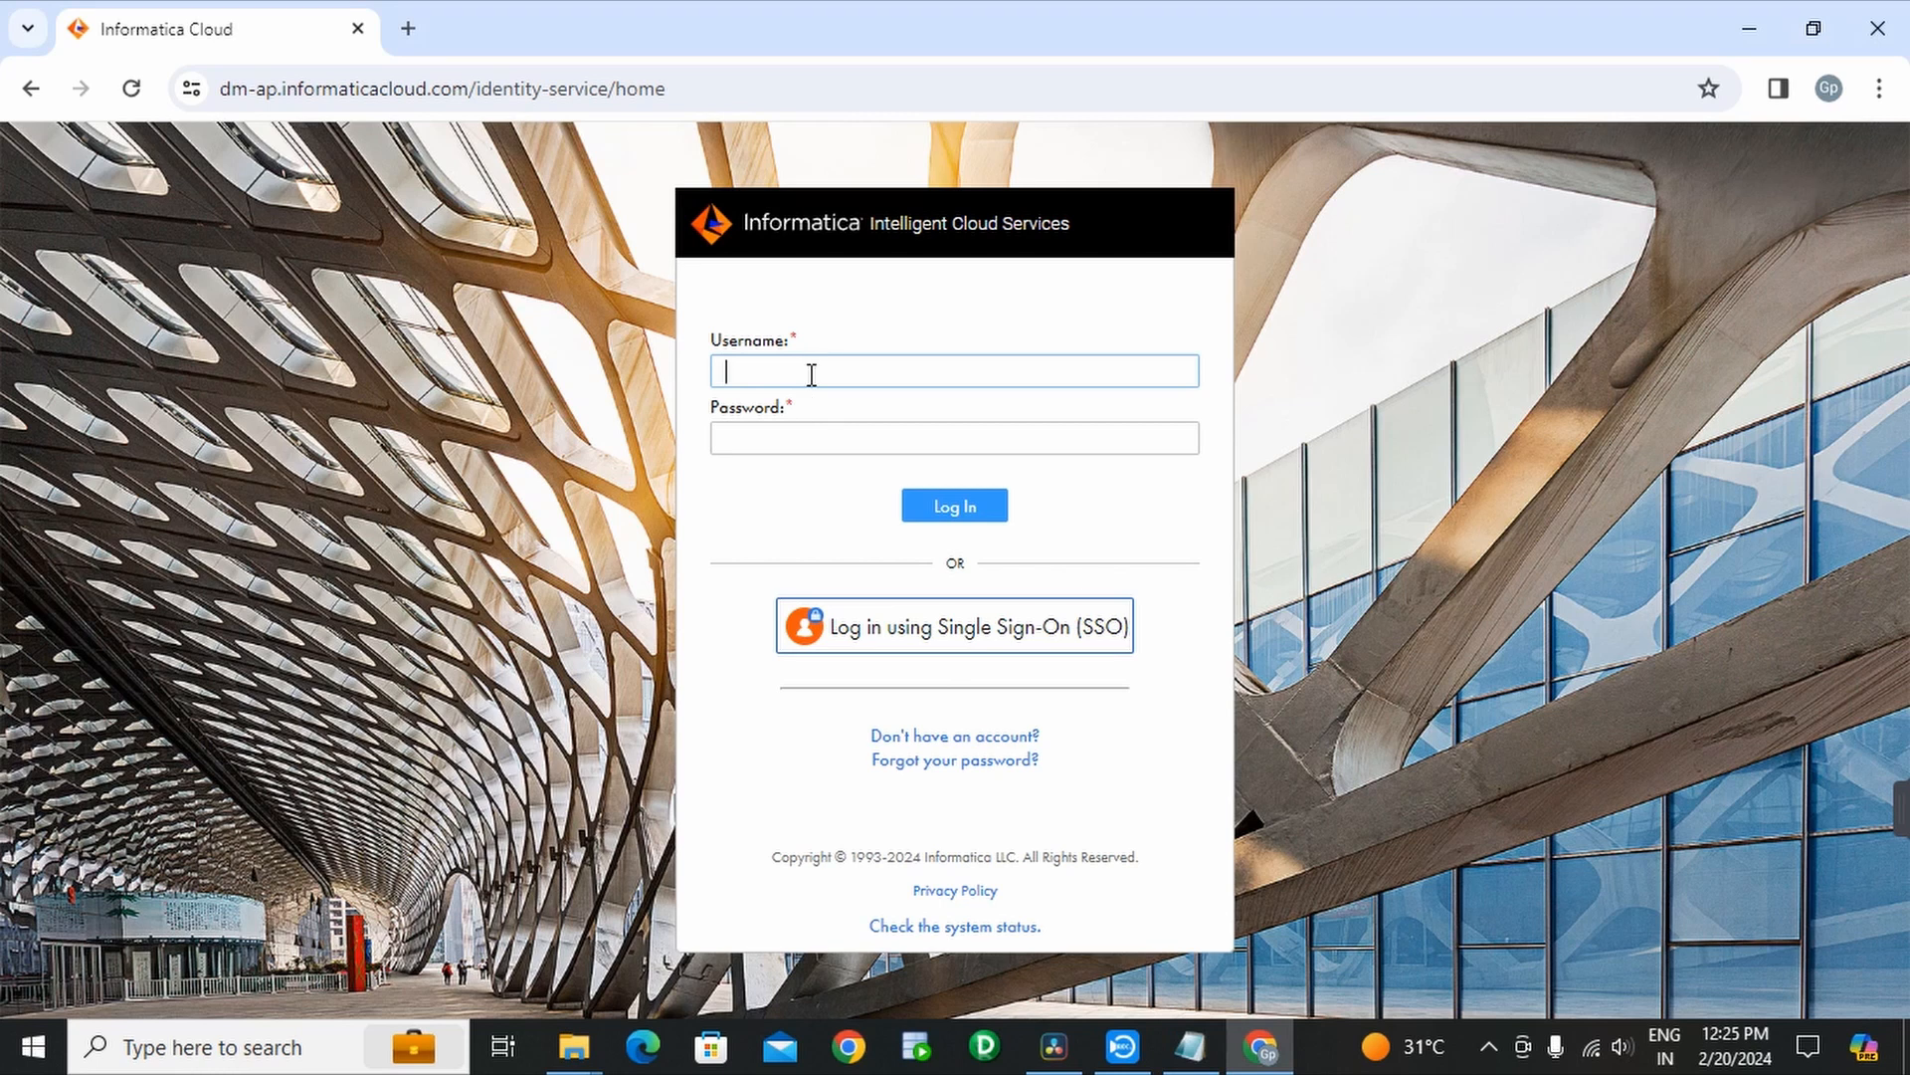
key("ctrl+v")
- Paste the account password from the notes and log in
left_click(1190, 1047)
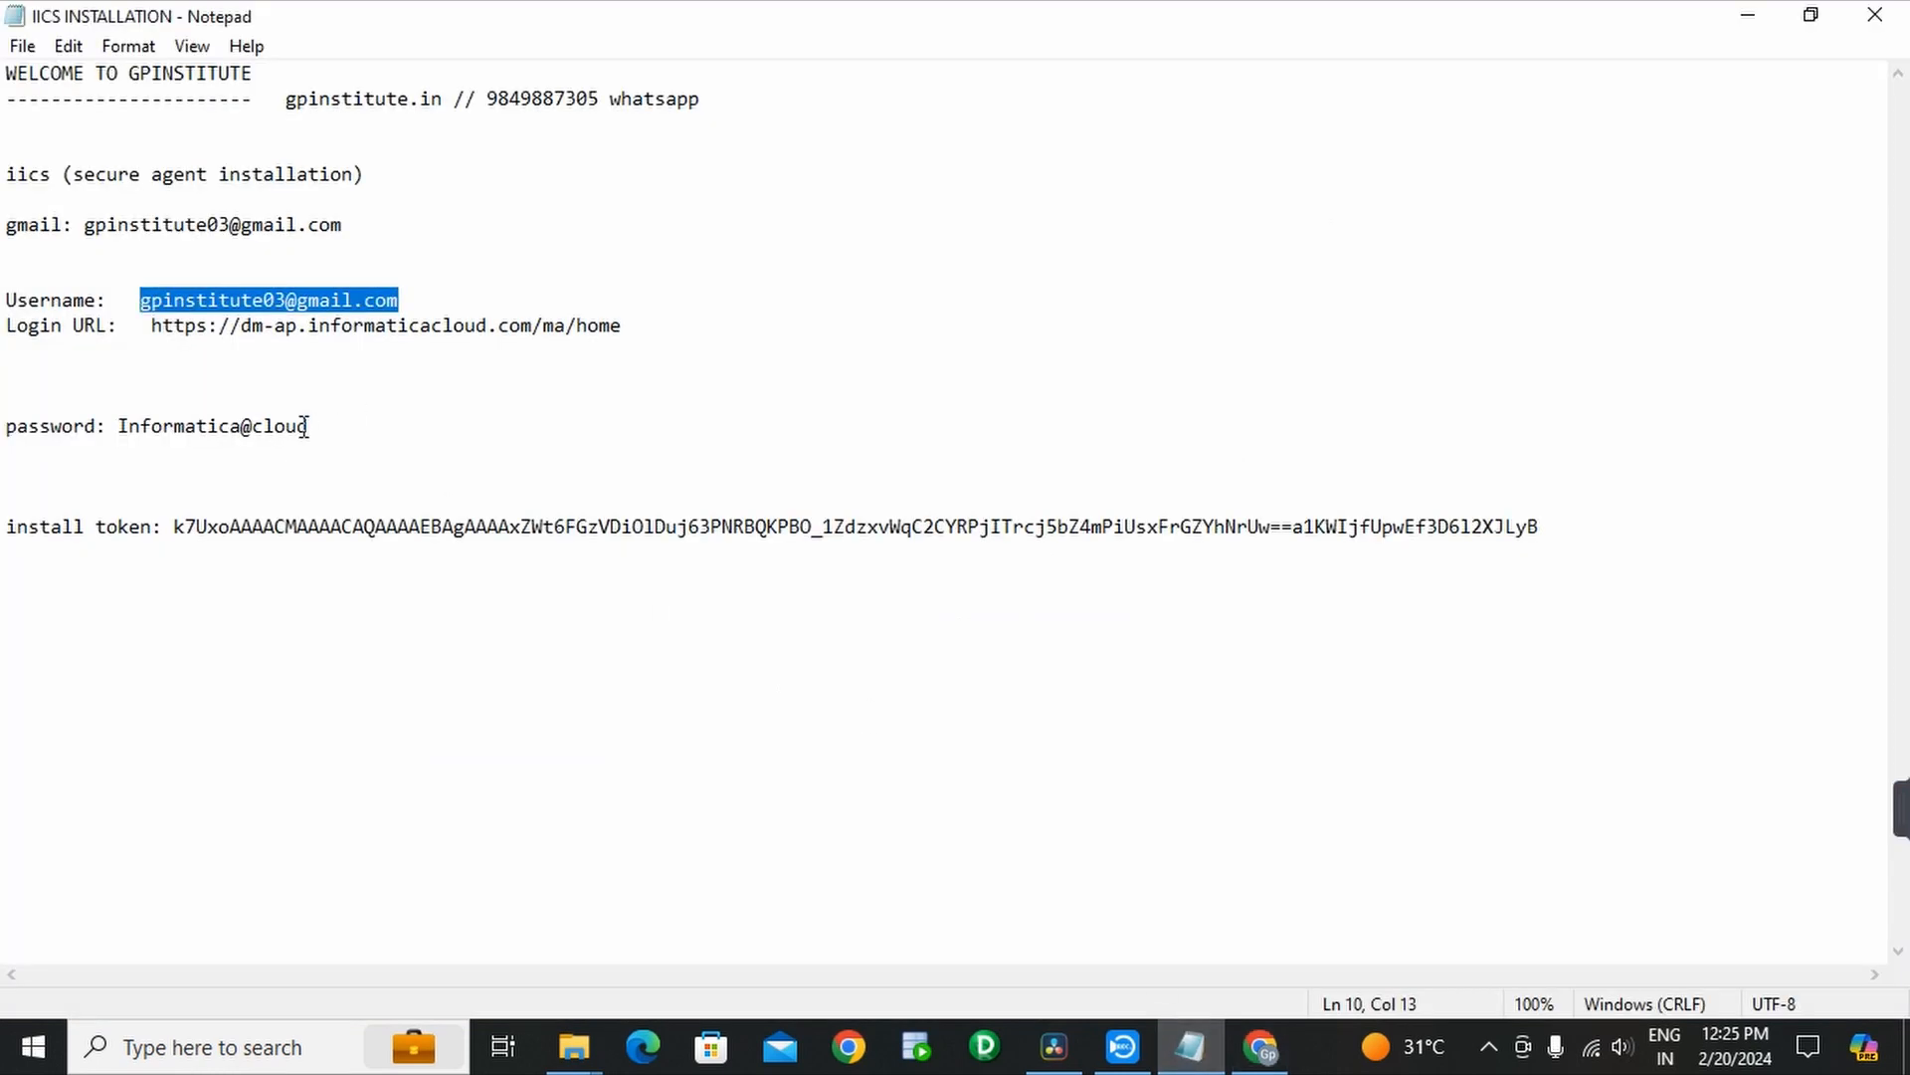
left_click_drag(308, 426, 122, 418)
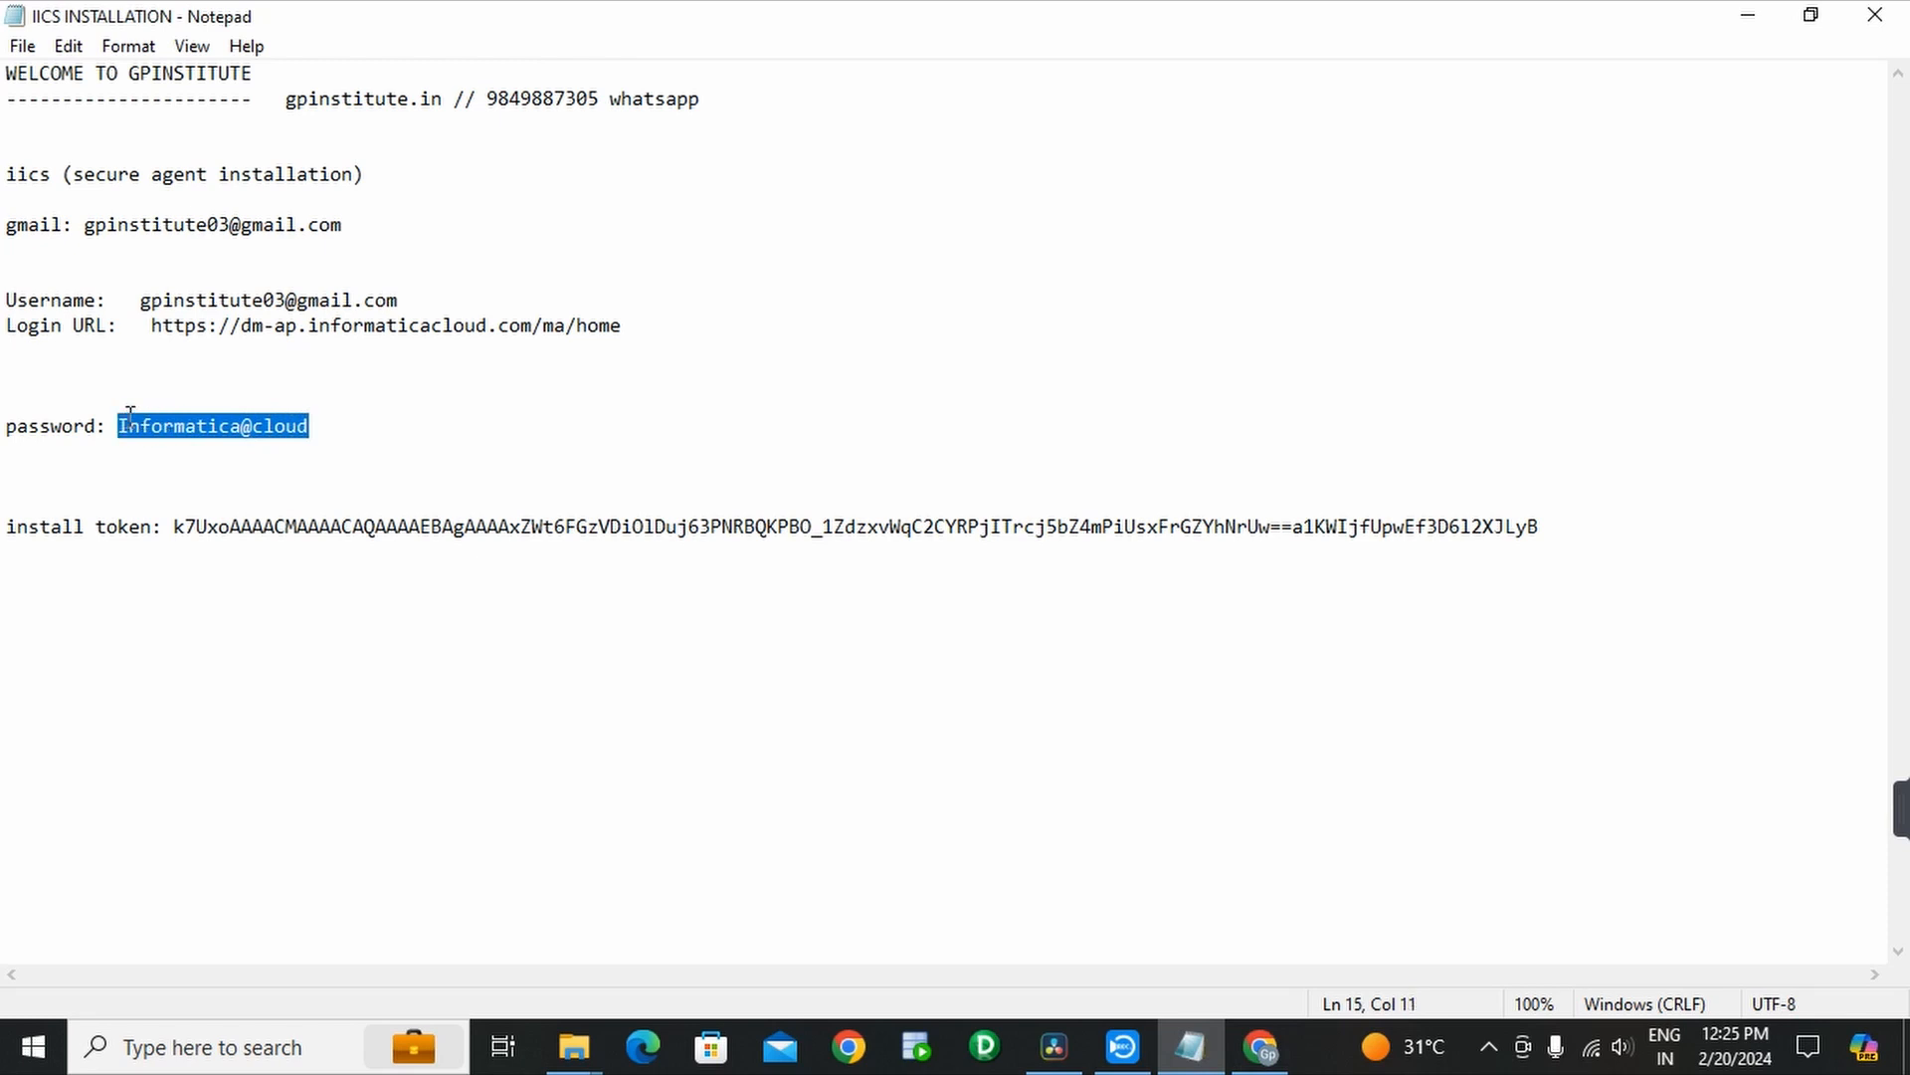
left_click(1259, 1047)
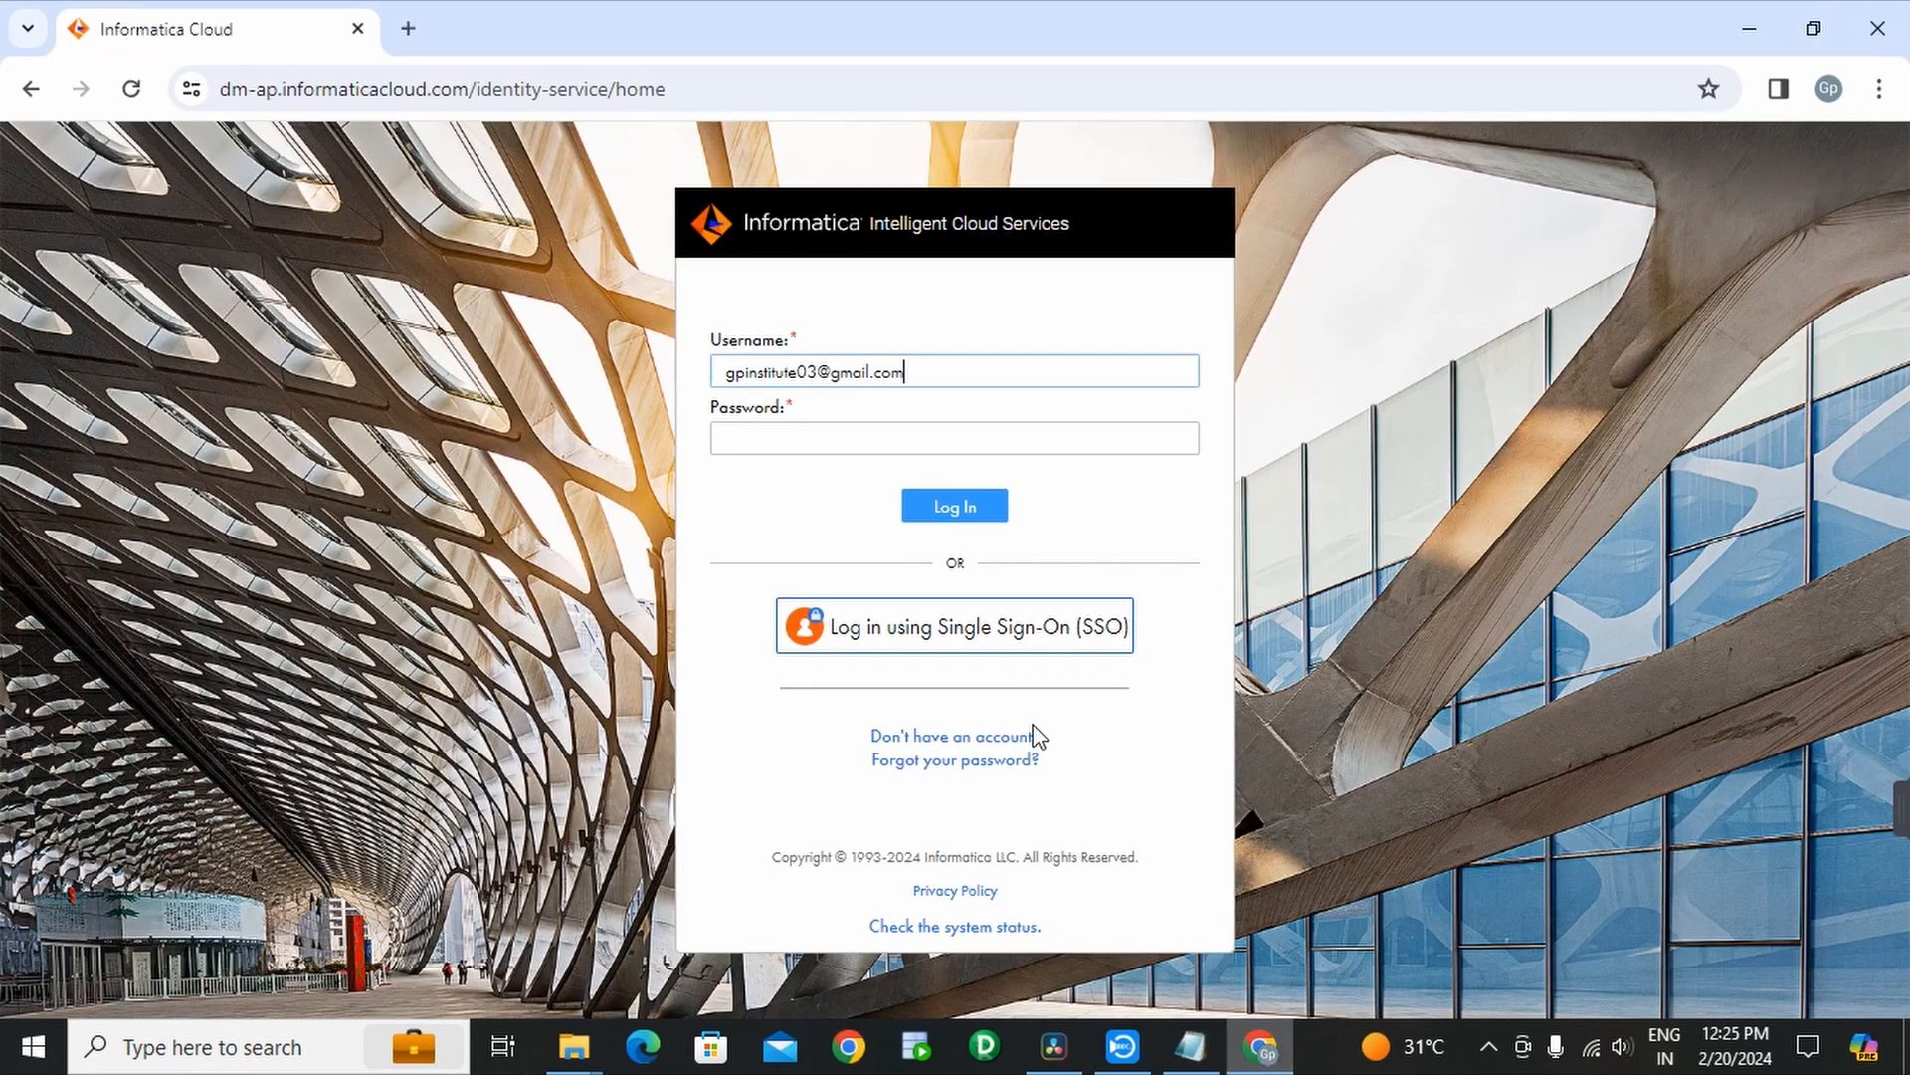
left_click(884, 440)
key("ctrl+v")
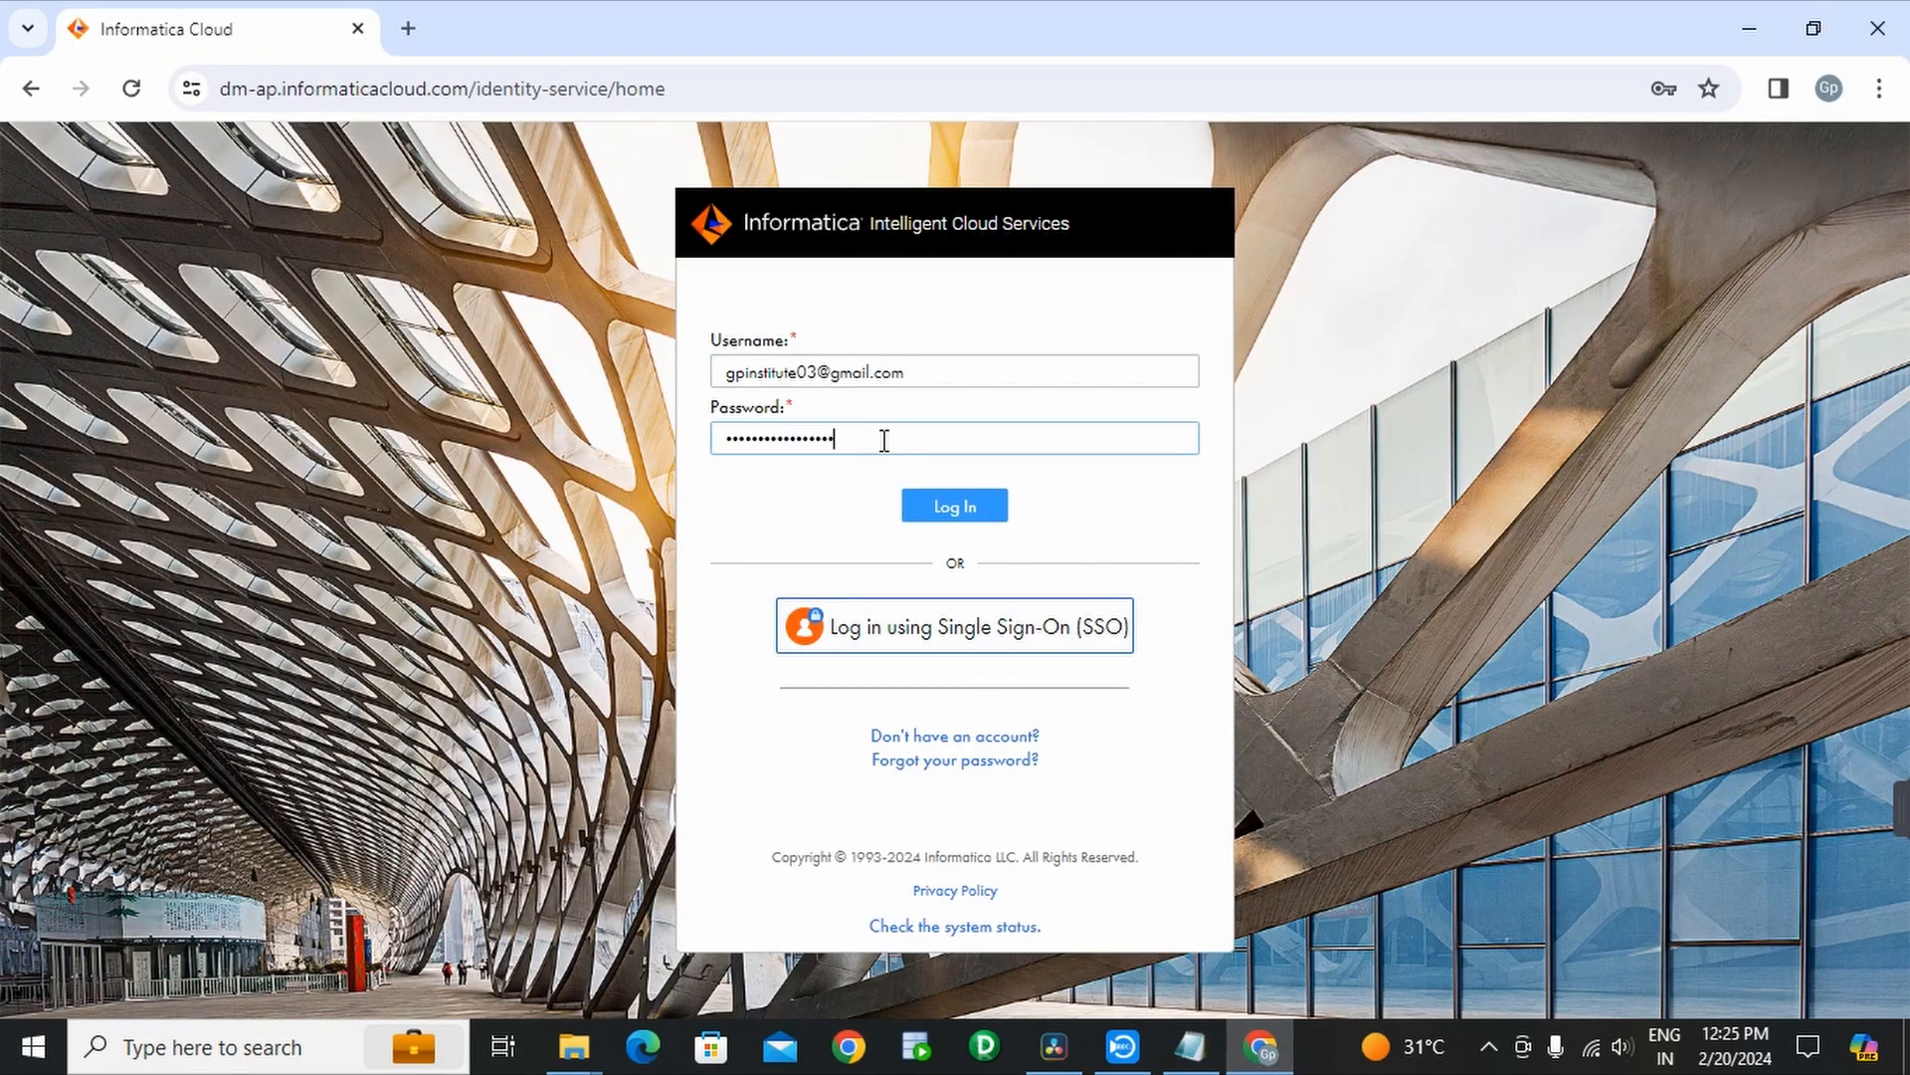
left_click(943, 515)
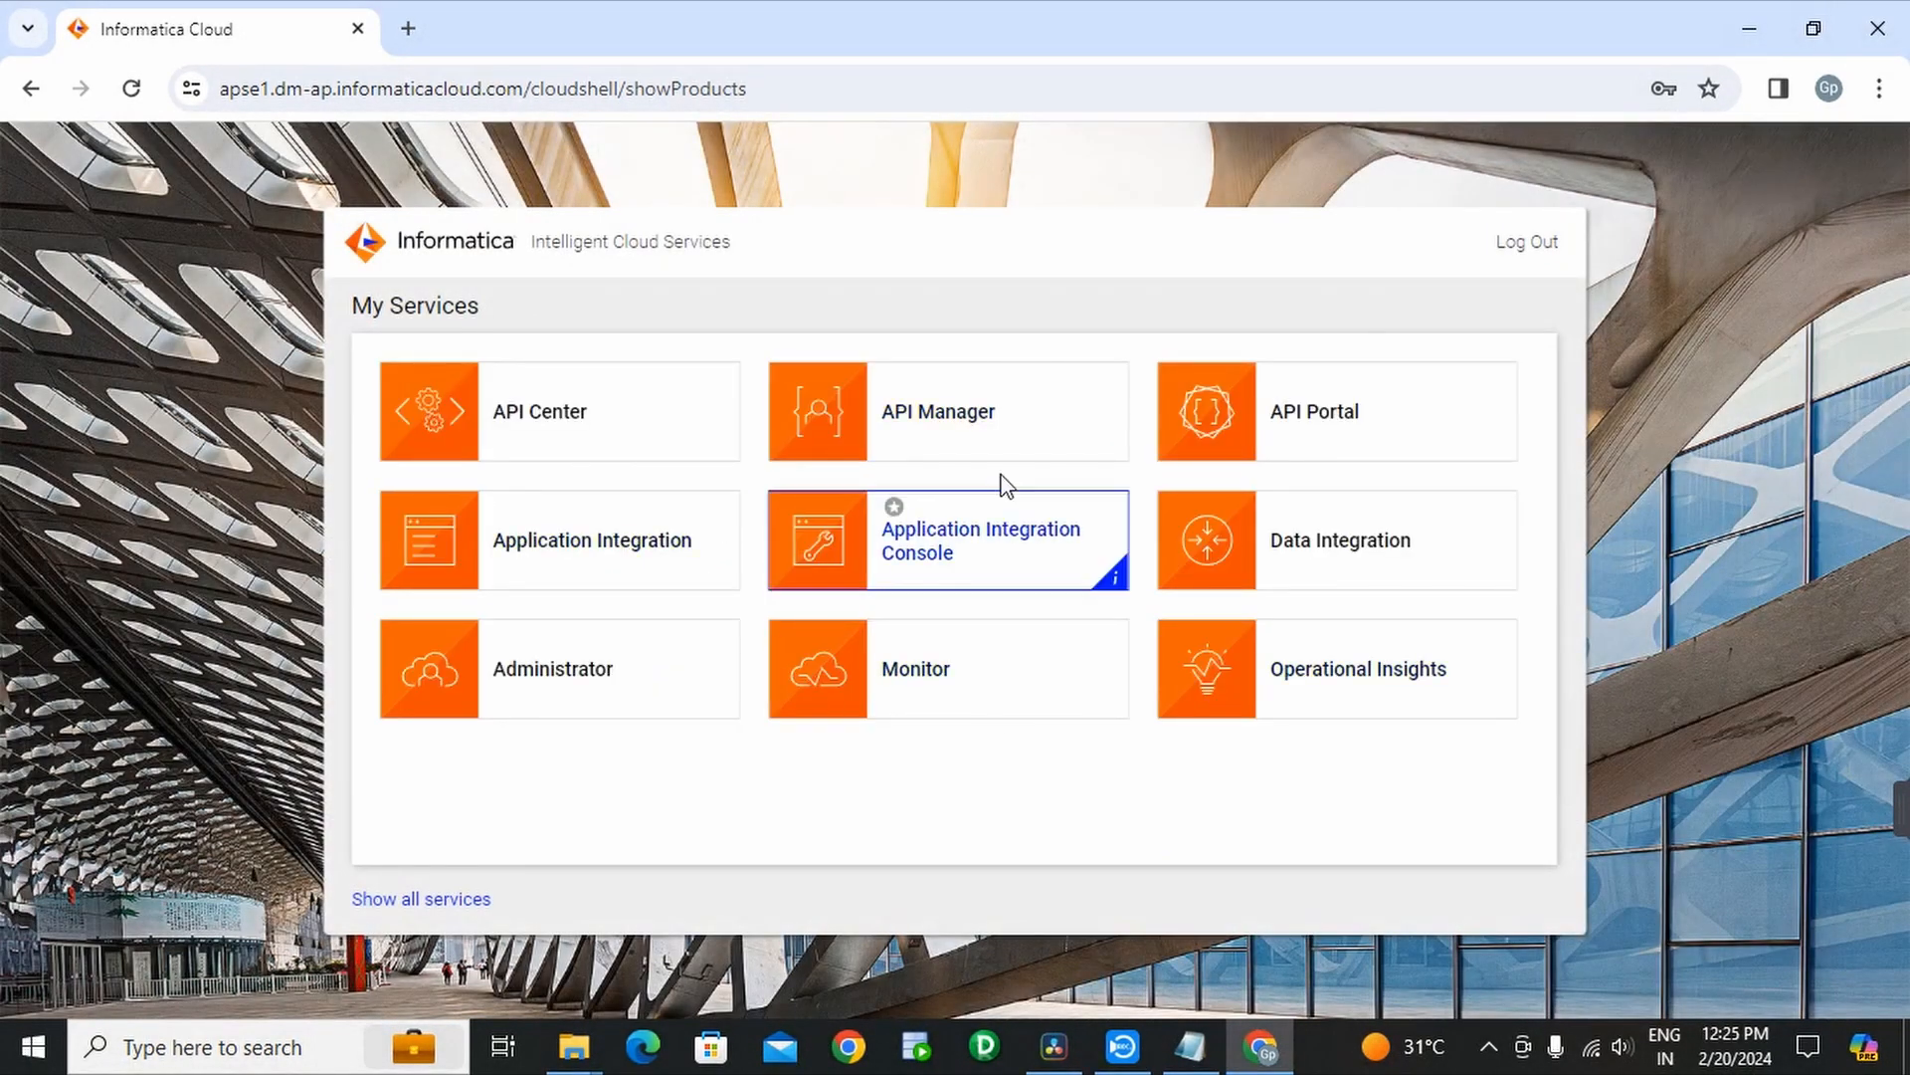
- In Administrator's Runtime Environments, review the DESKTOP-IHH6JP8 Secure Agent details and its running services
left_click(651, 703)
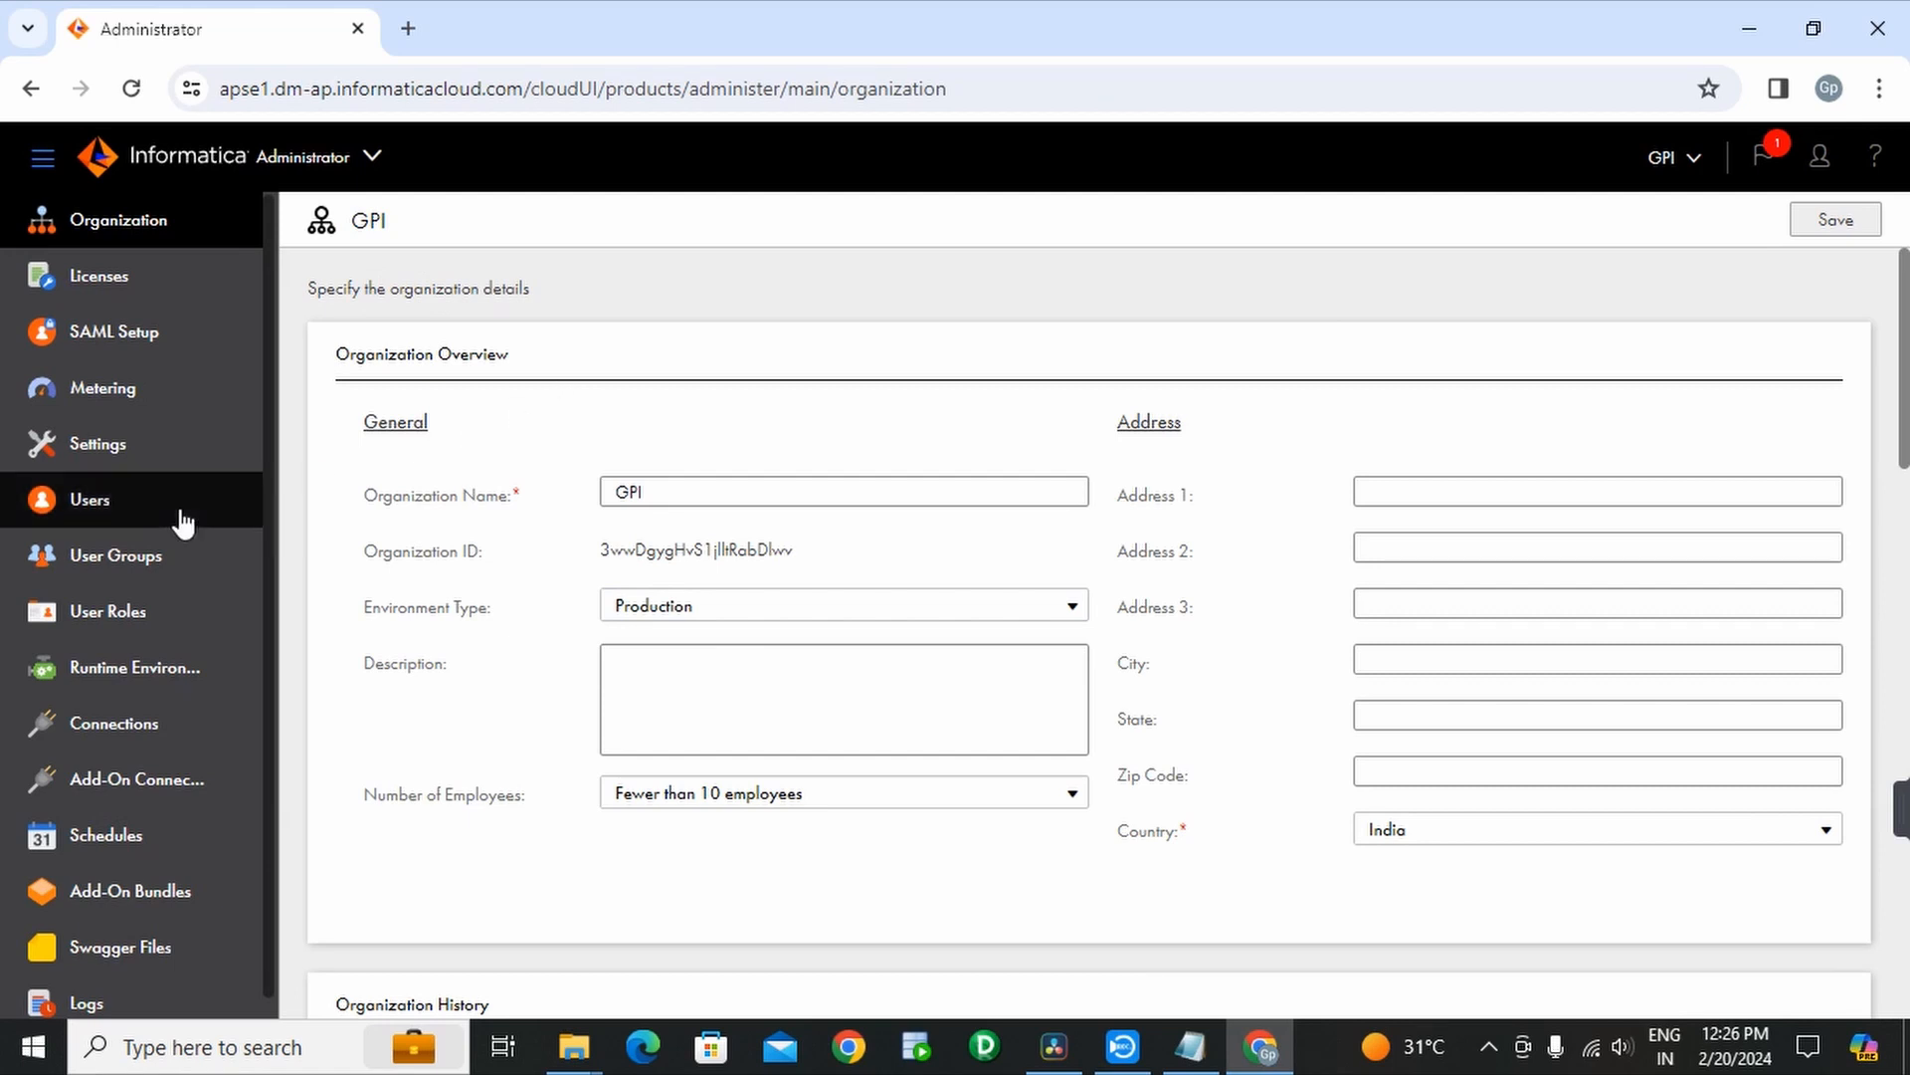
left_click(157, 693)
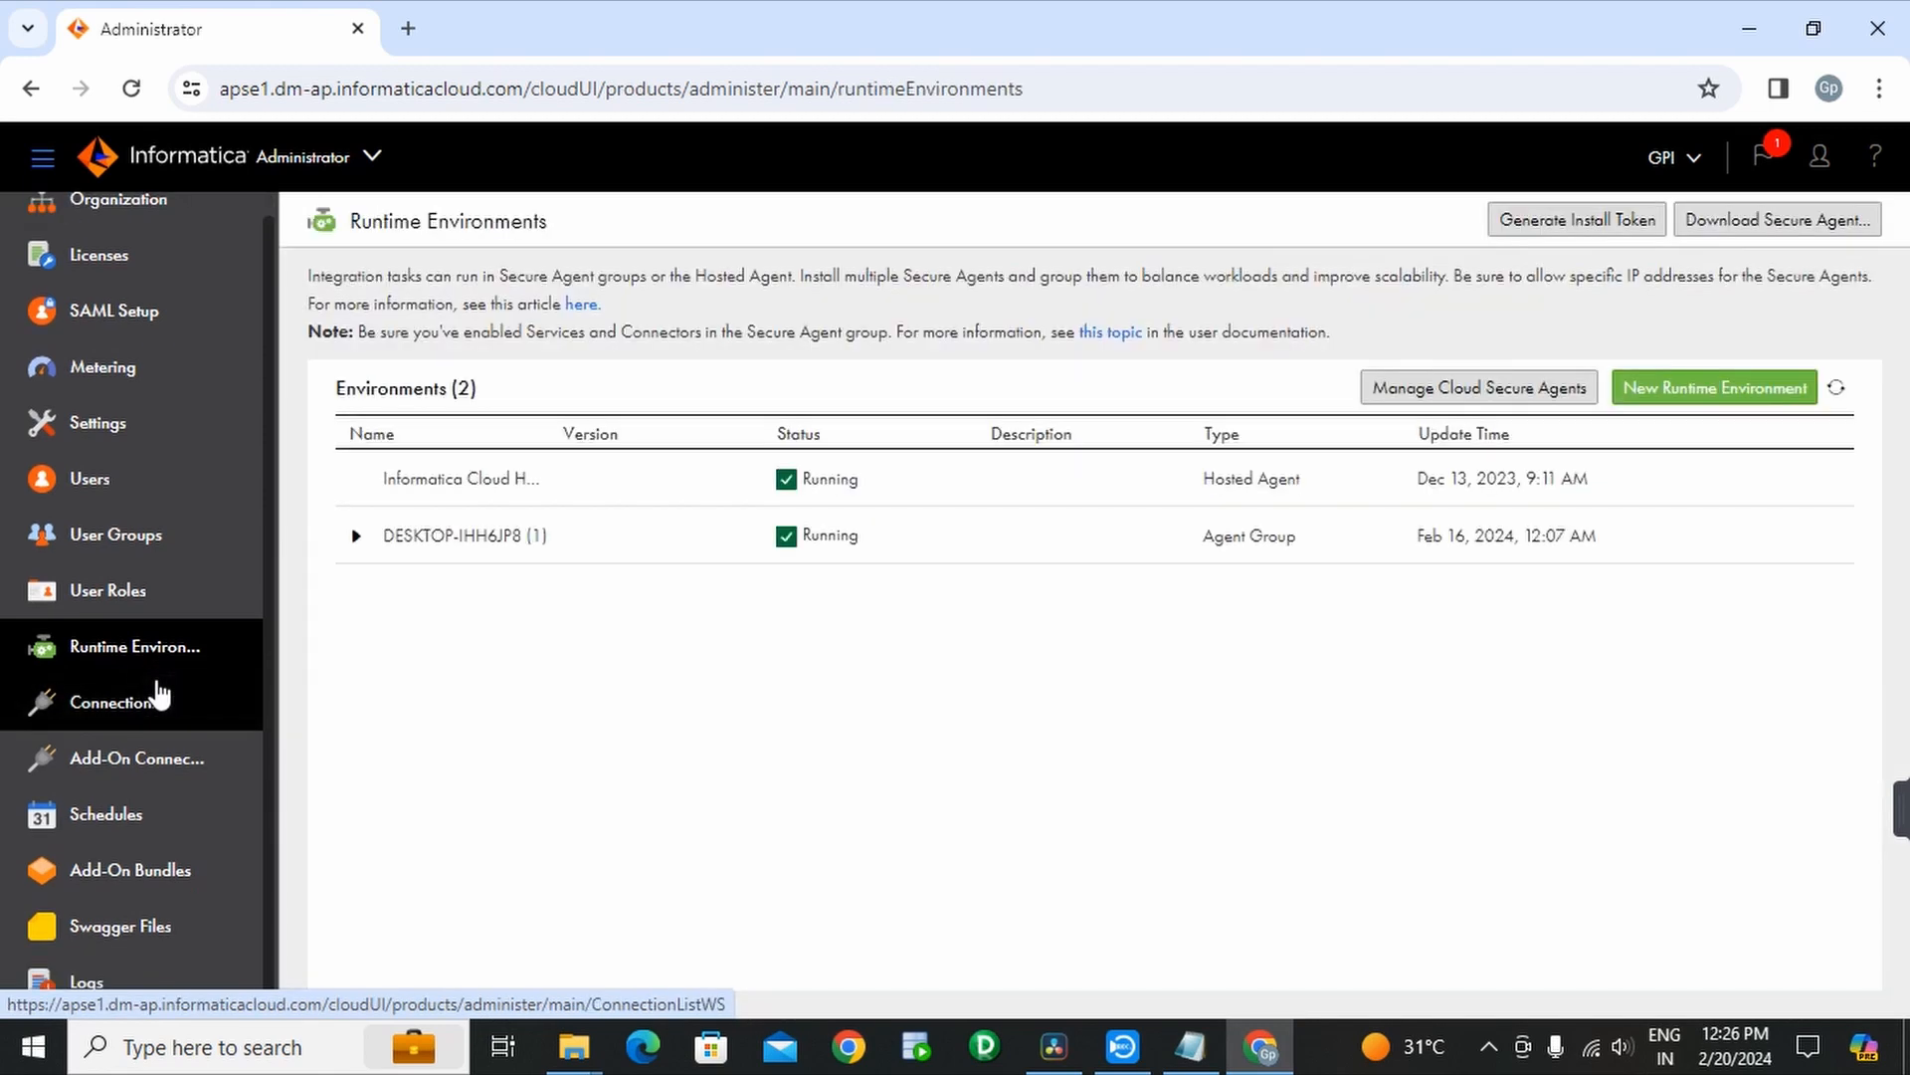
left_click(356, 537)
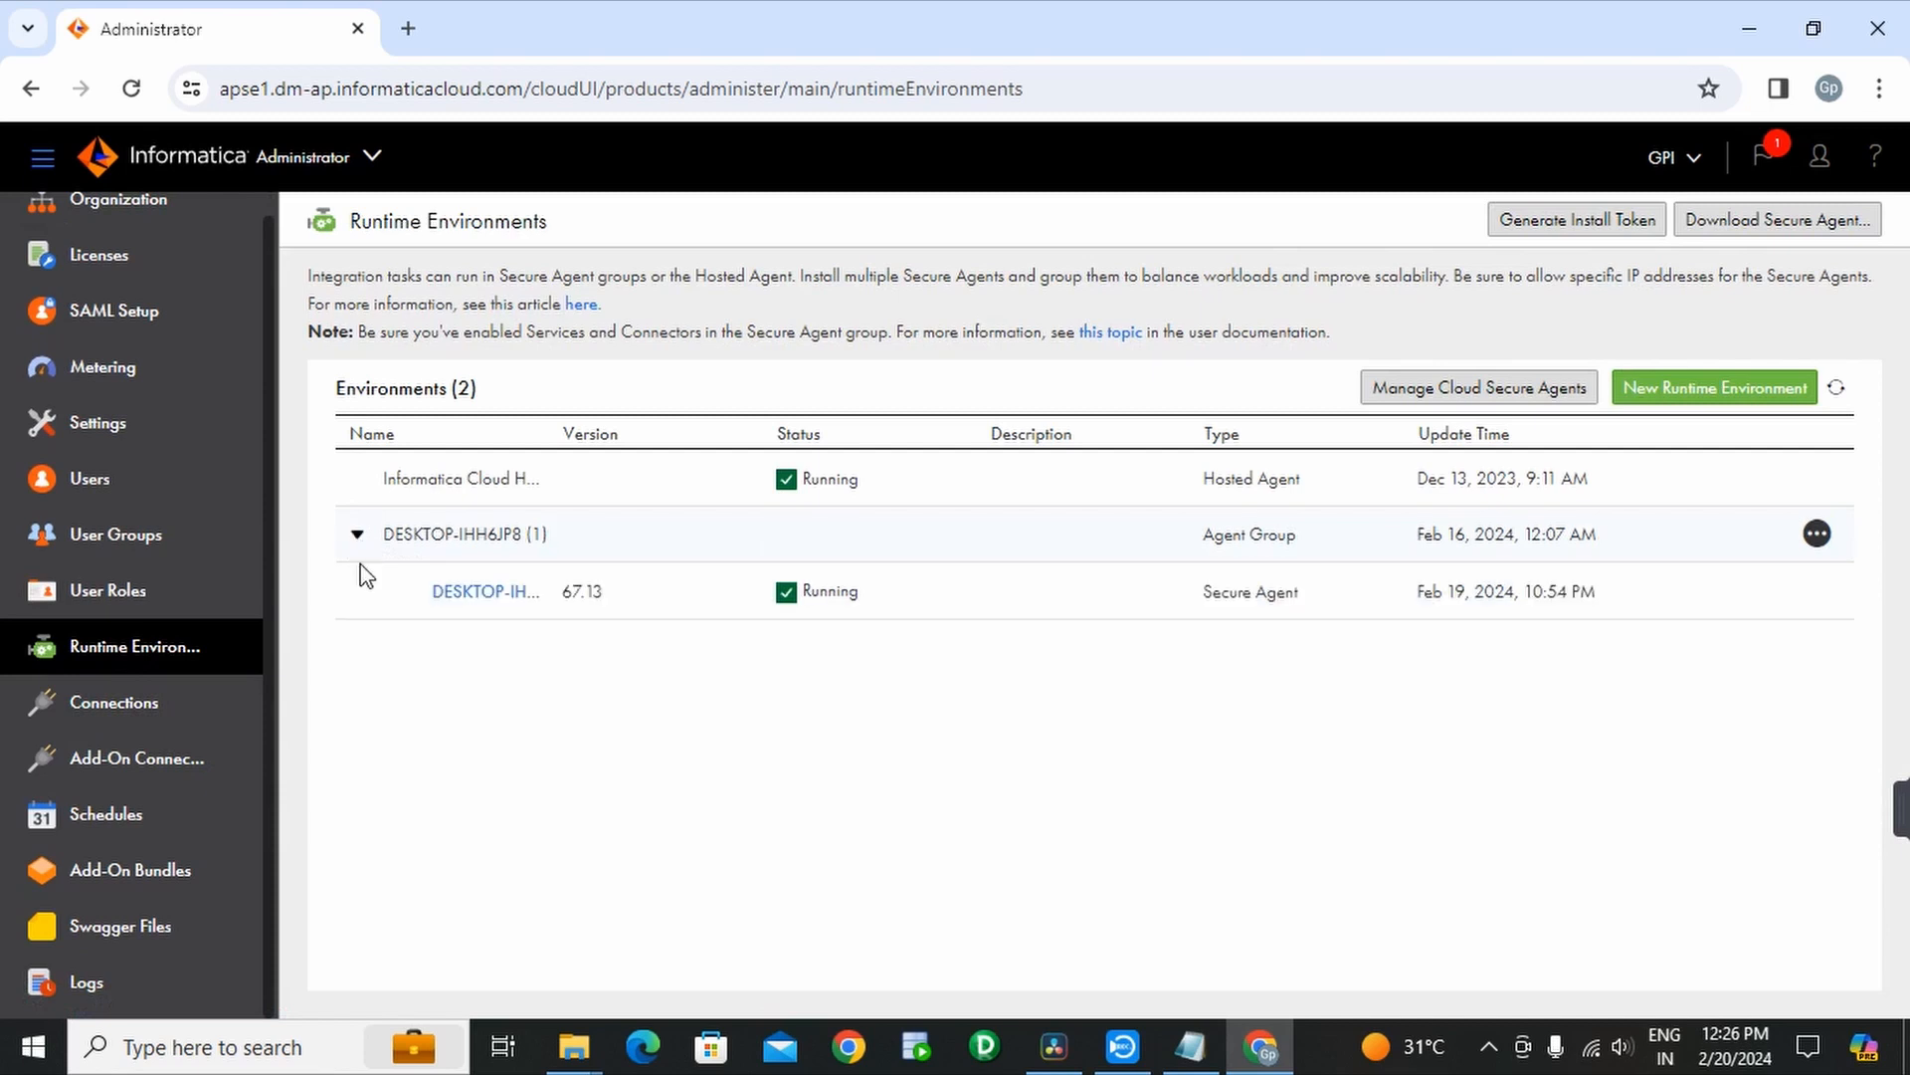
left_click(467, 597)
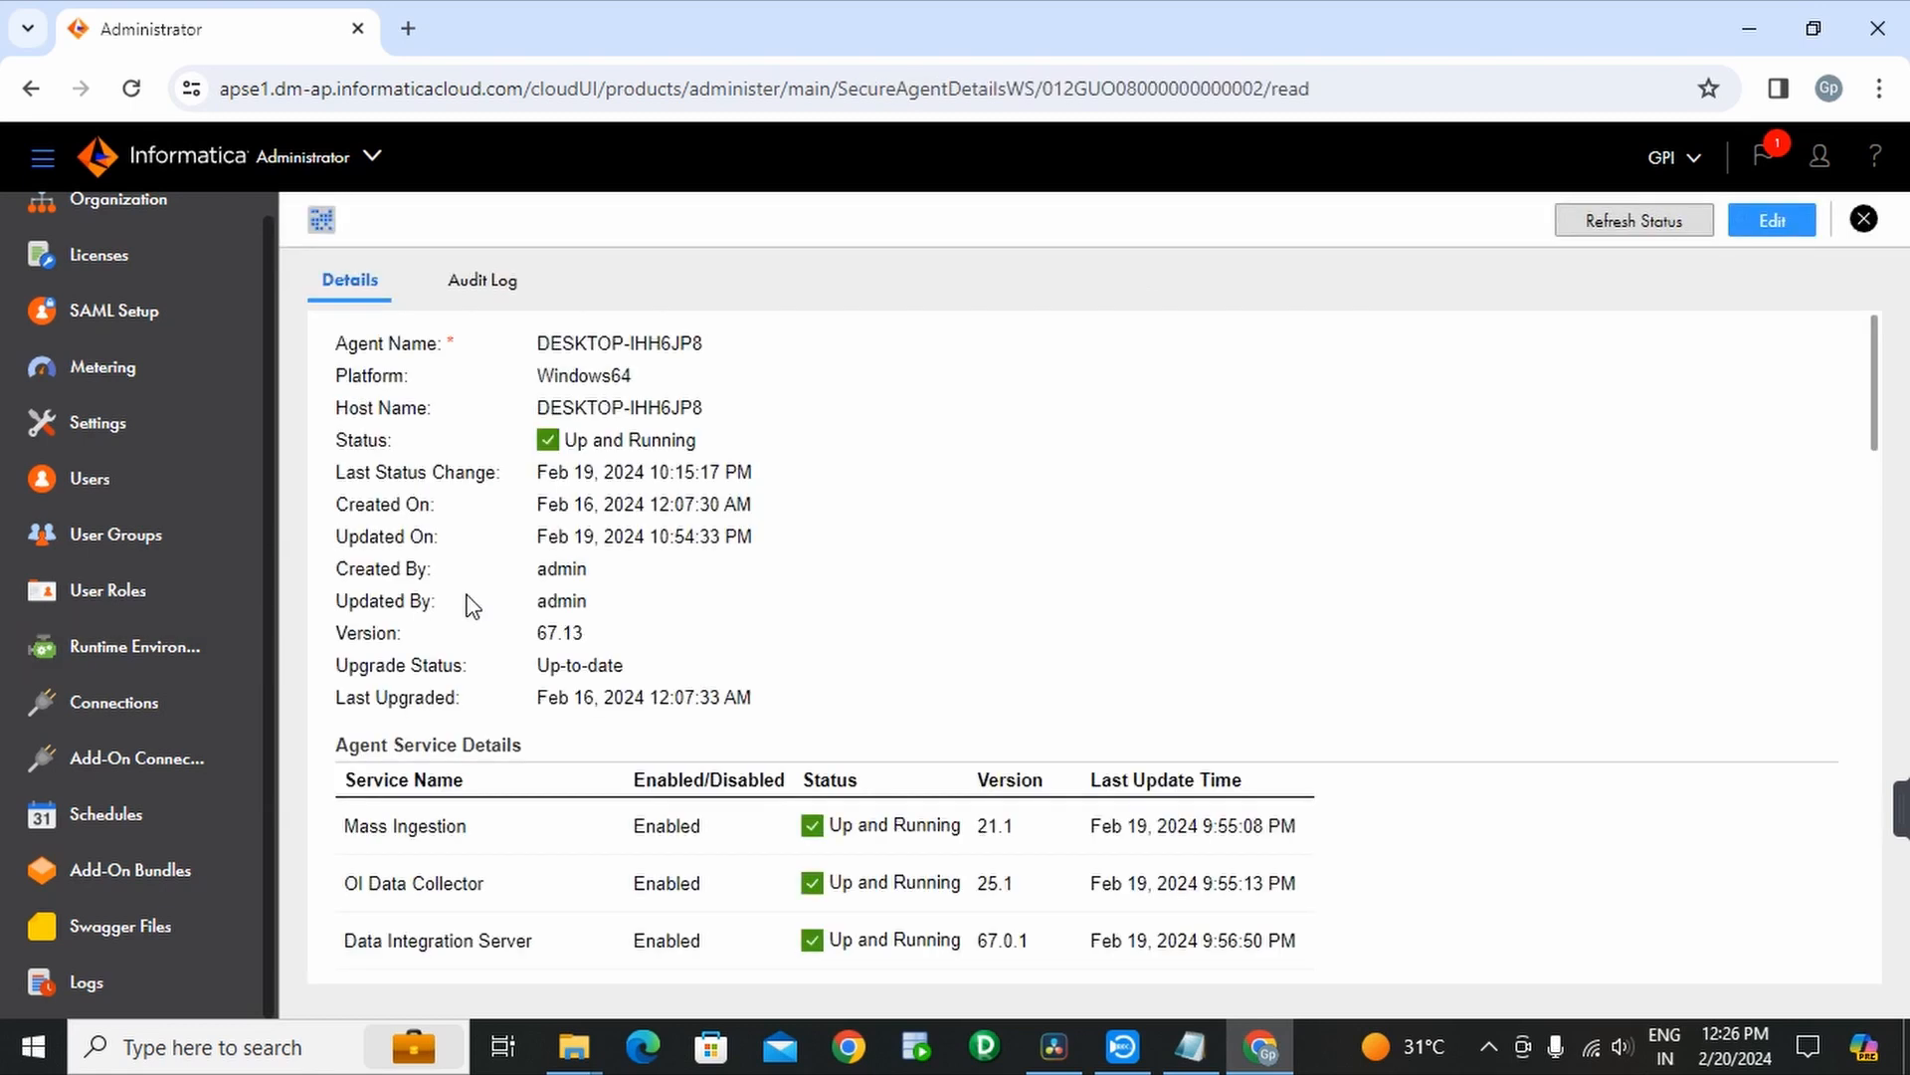
scroll(935, 673, "down", 3)
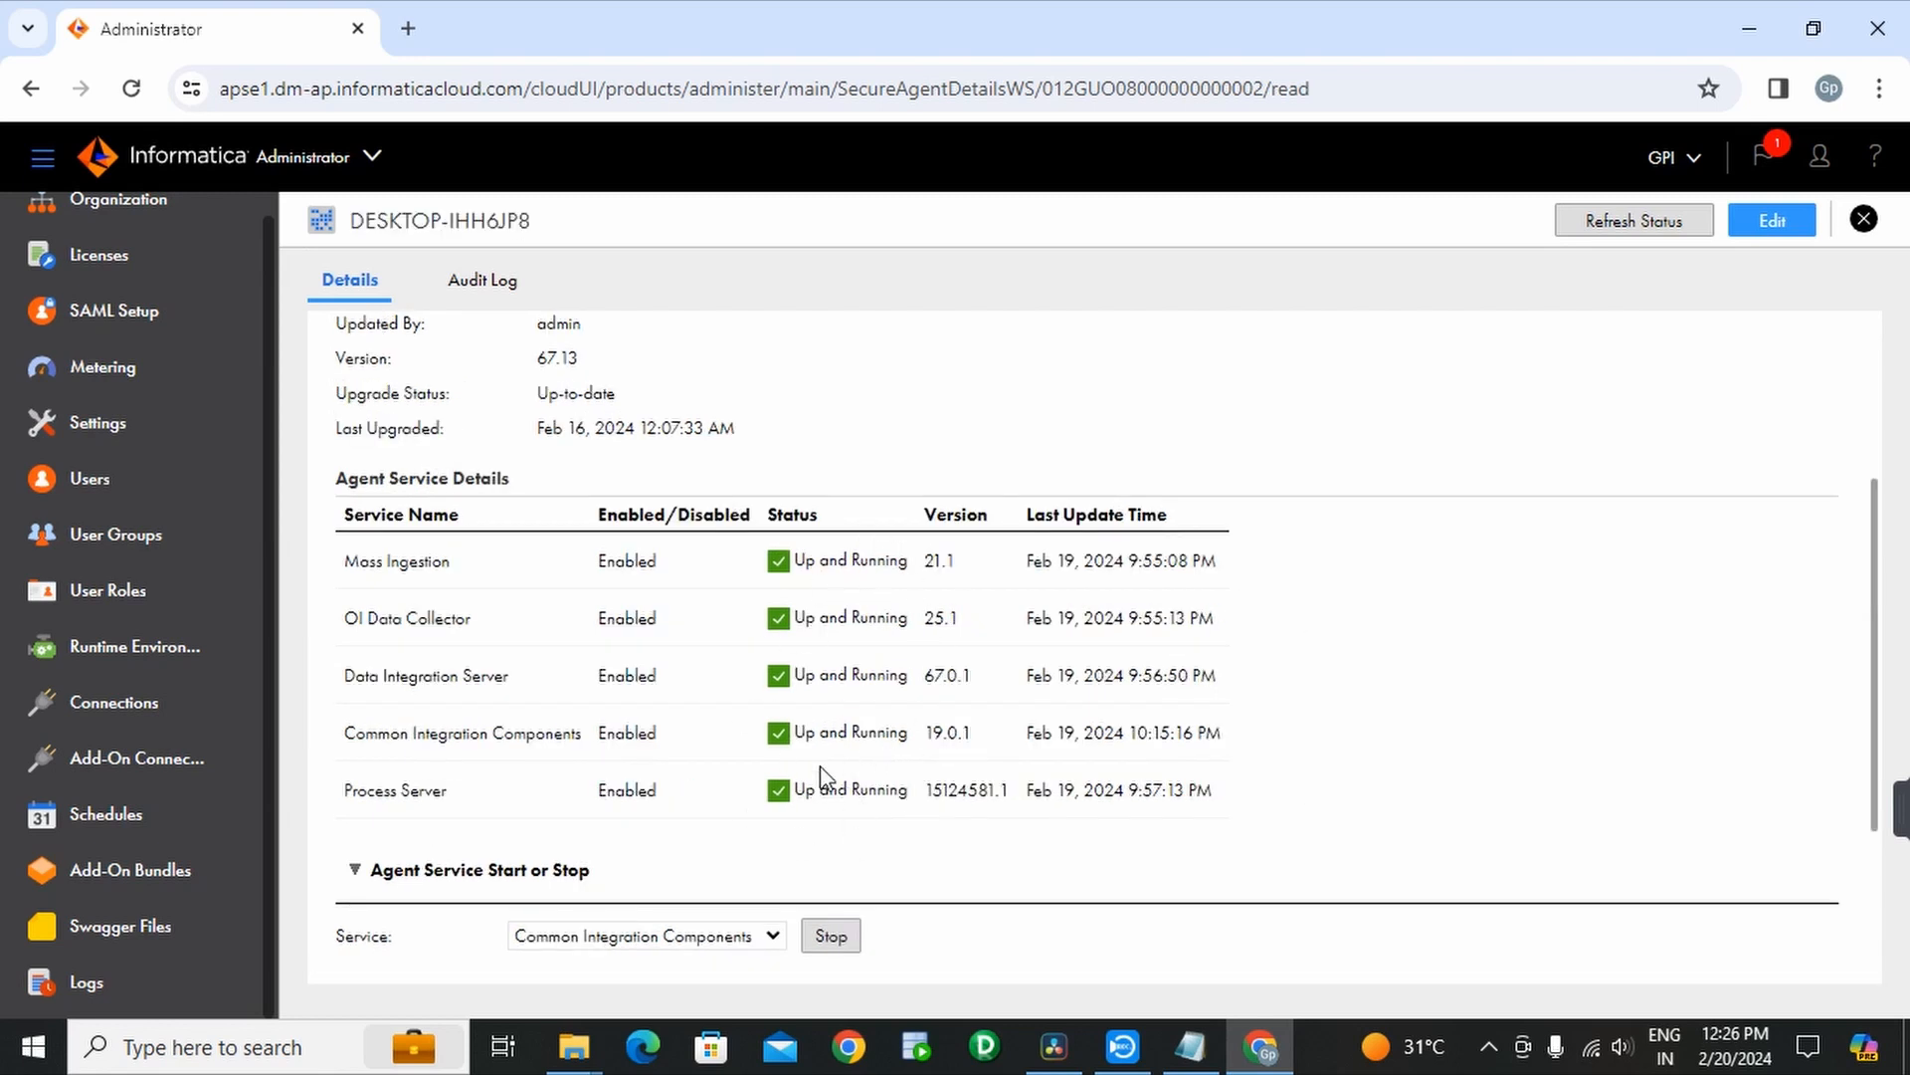
scroll(797, 689, "up", 3)
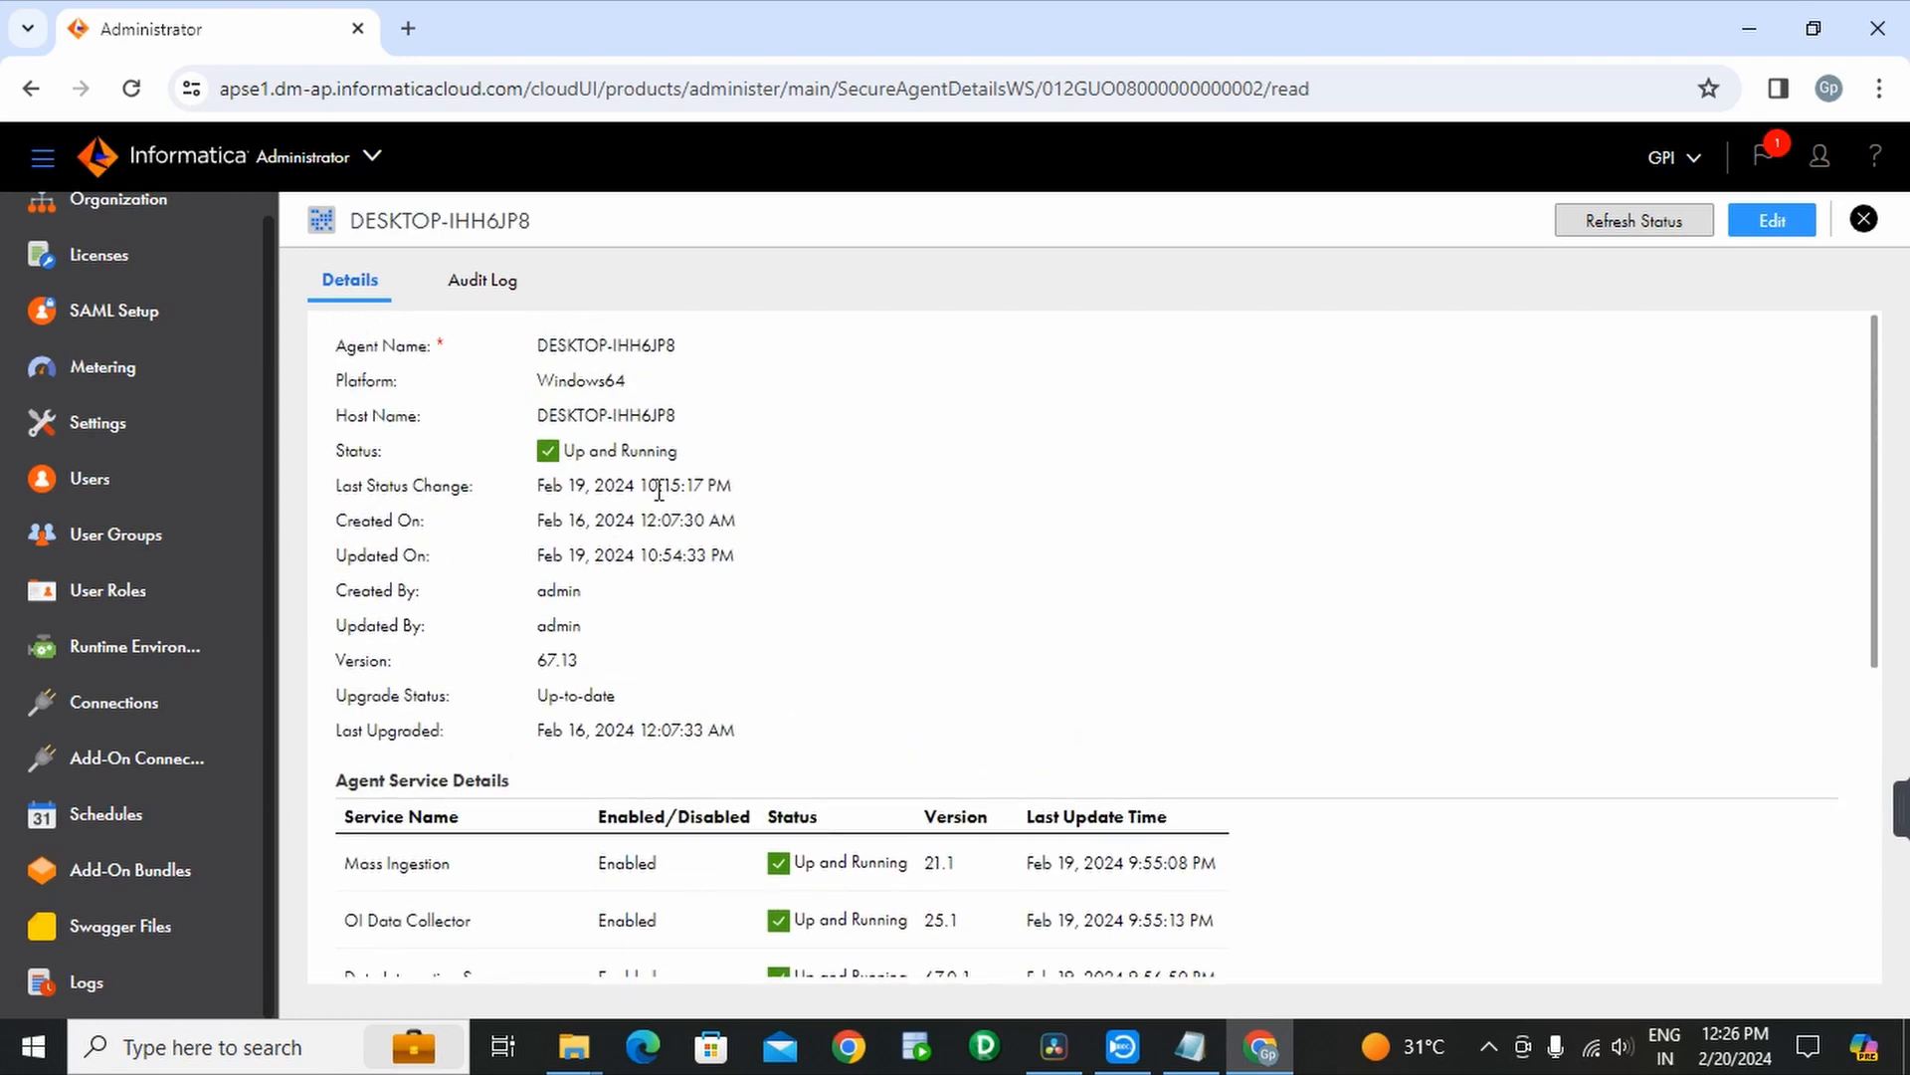
scroll(950, 597, "down", 5)
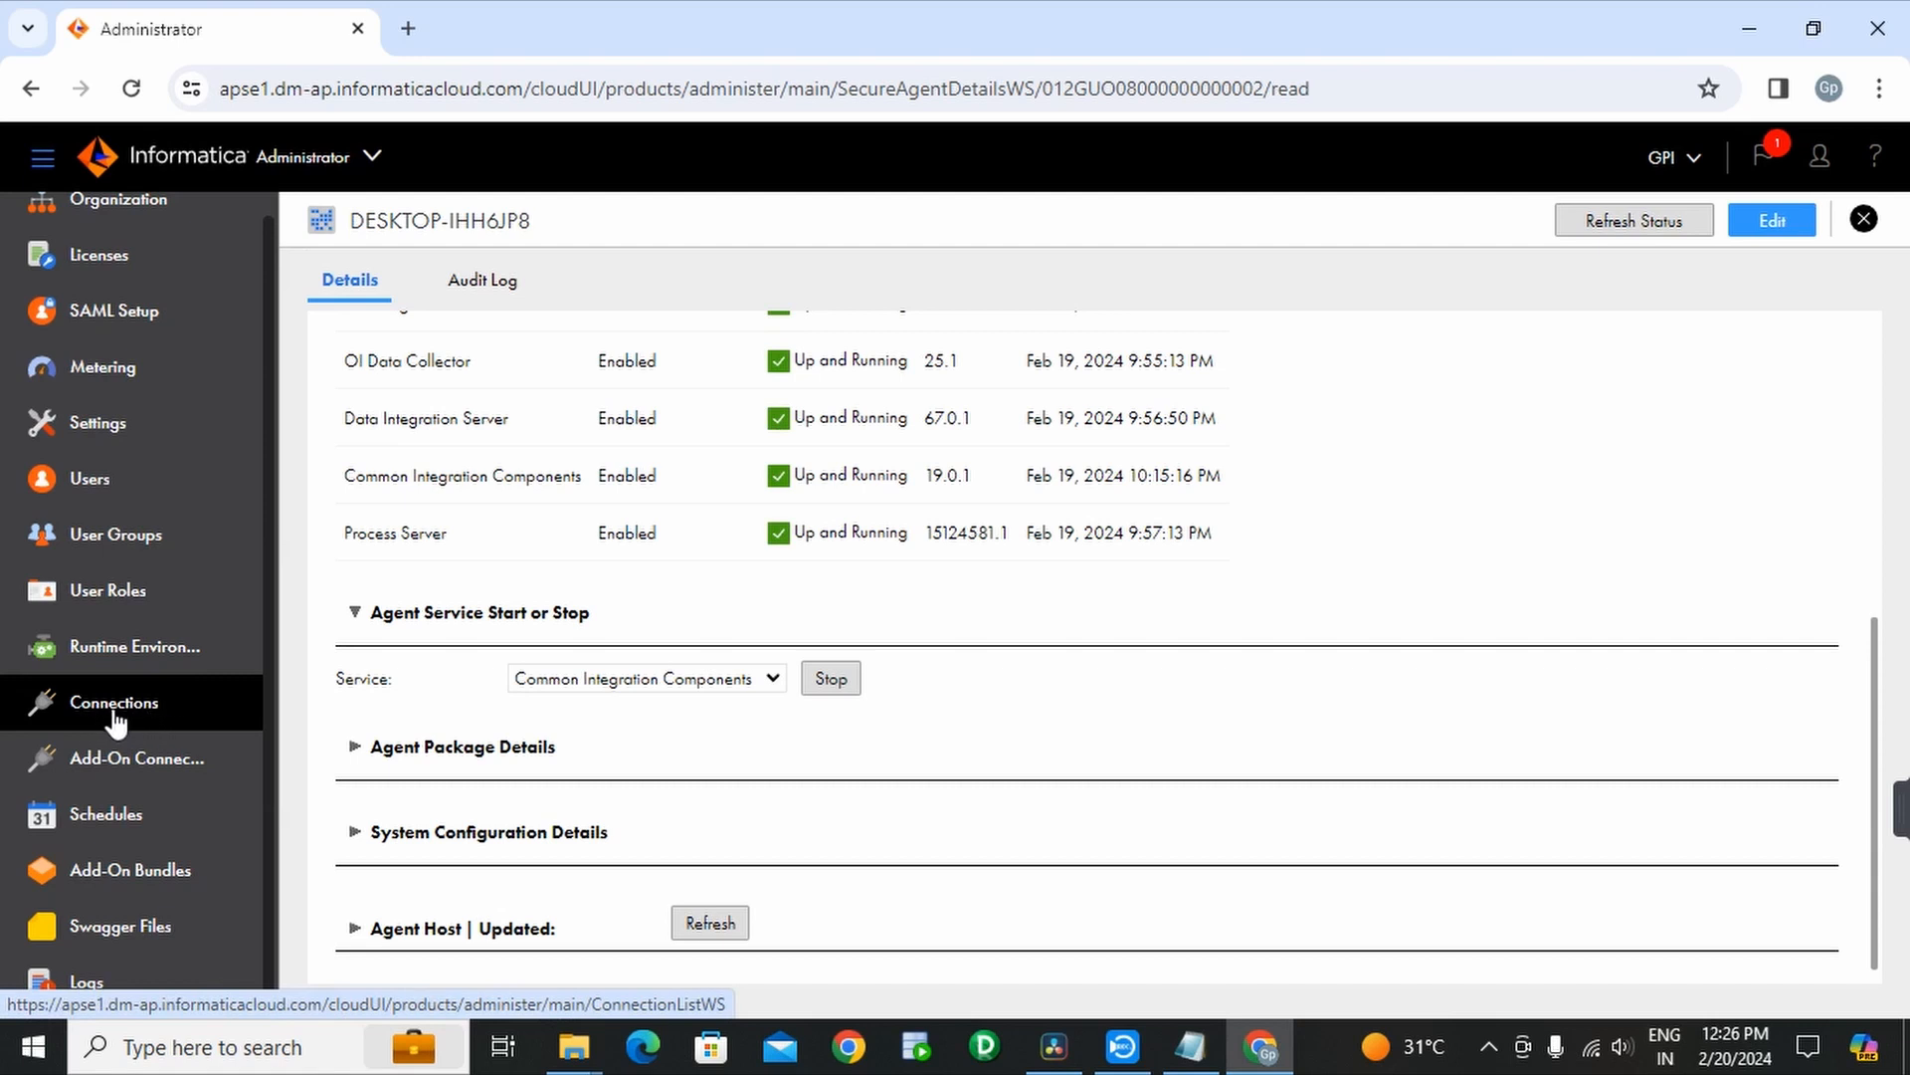
key("alt+Left")
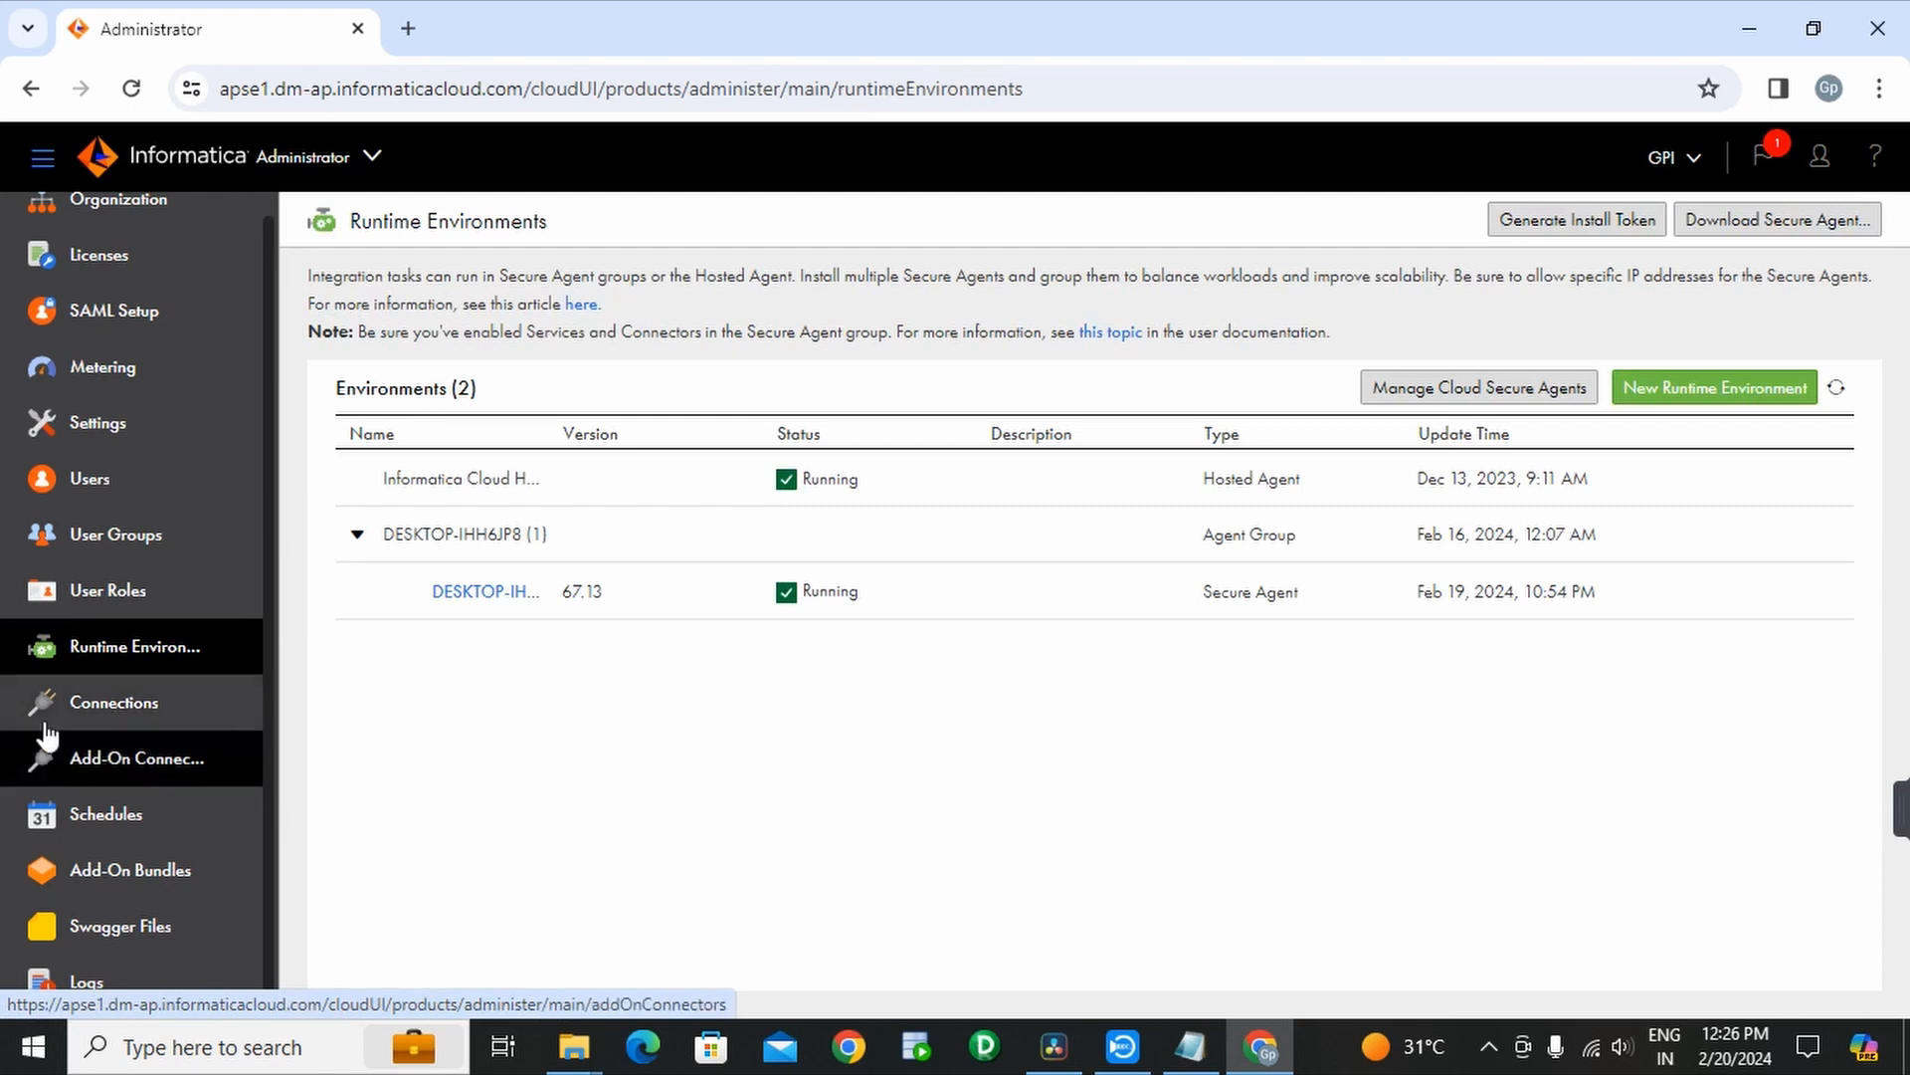
- Open the Connections page showing oracle_connection, then check the user account menu
left_click(116, 711)
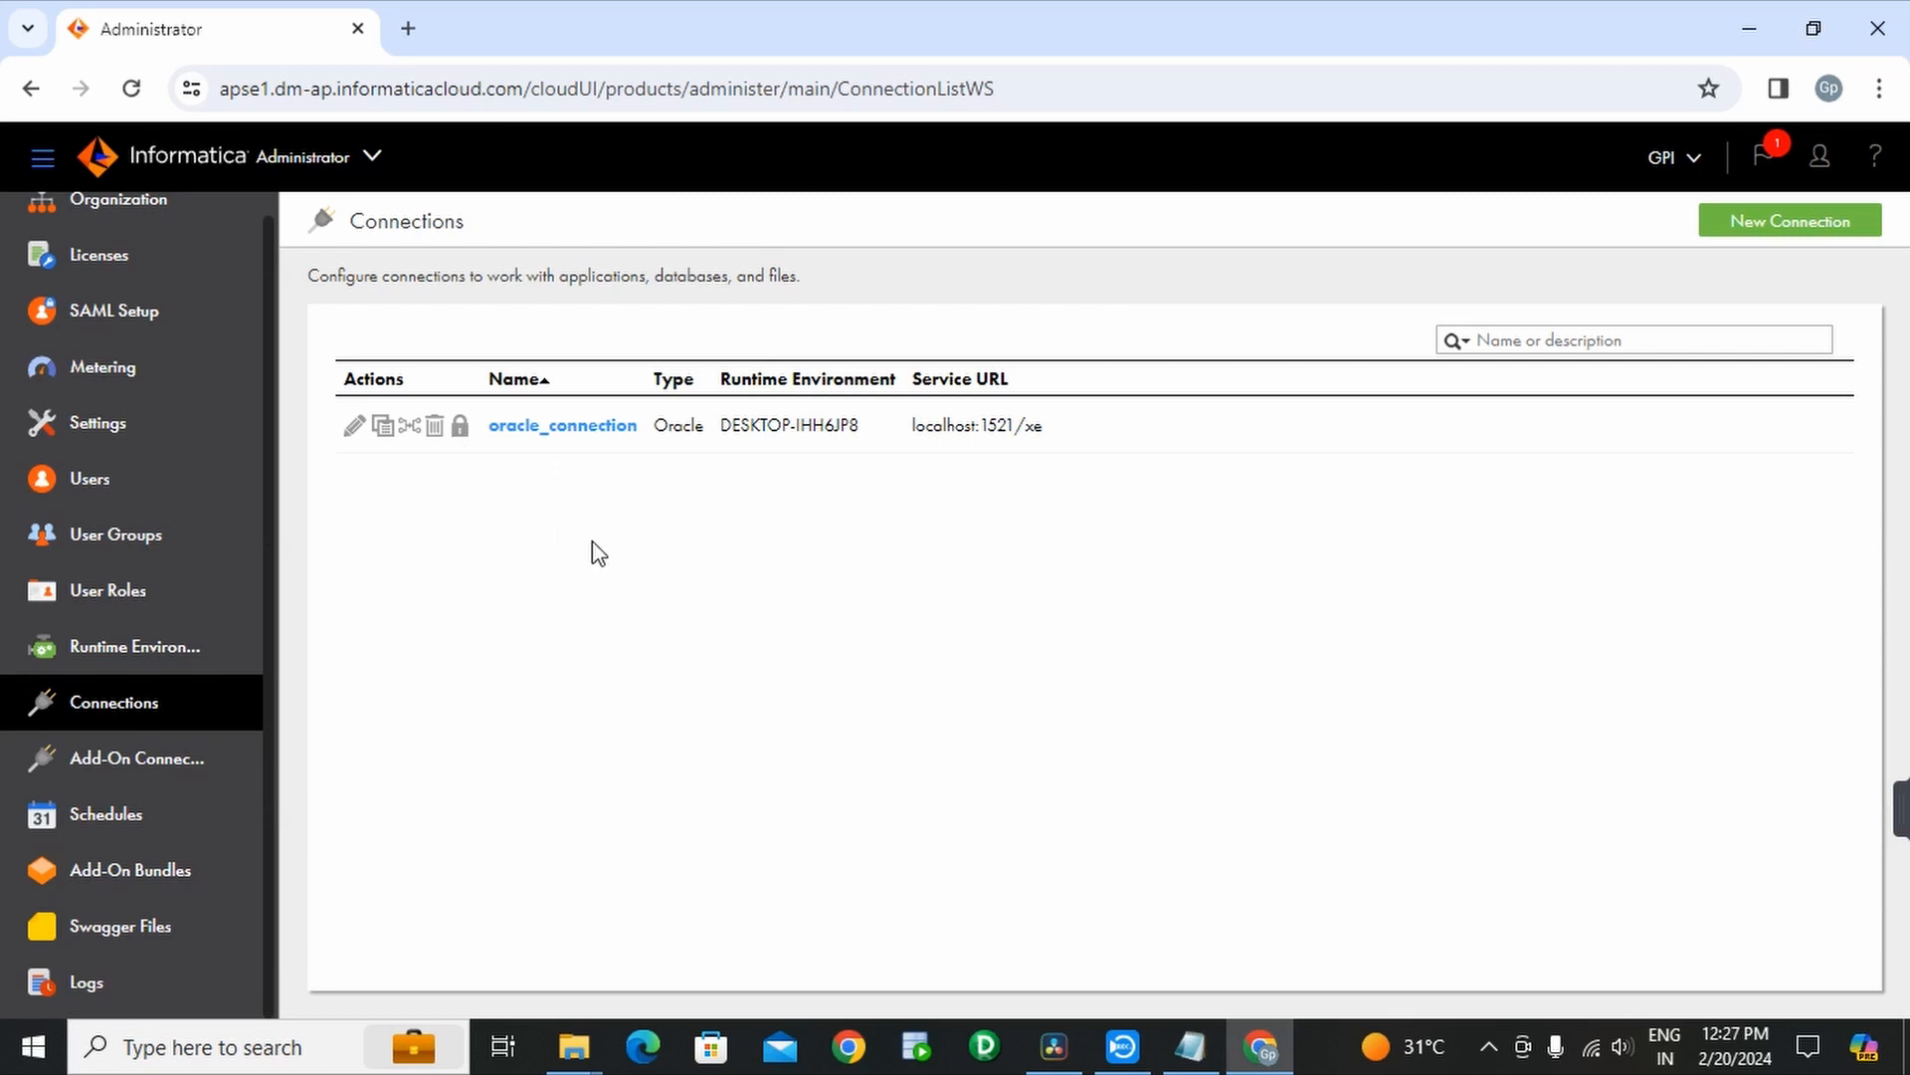
left_click(1820, 159)
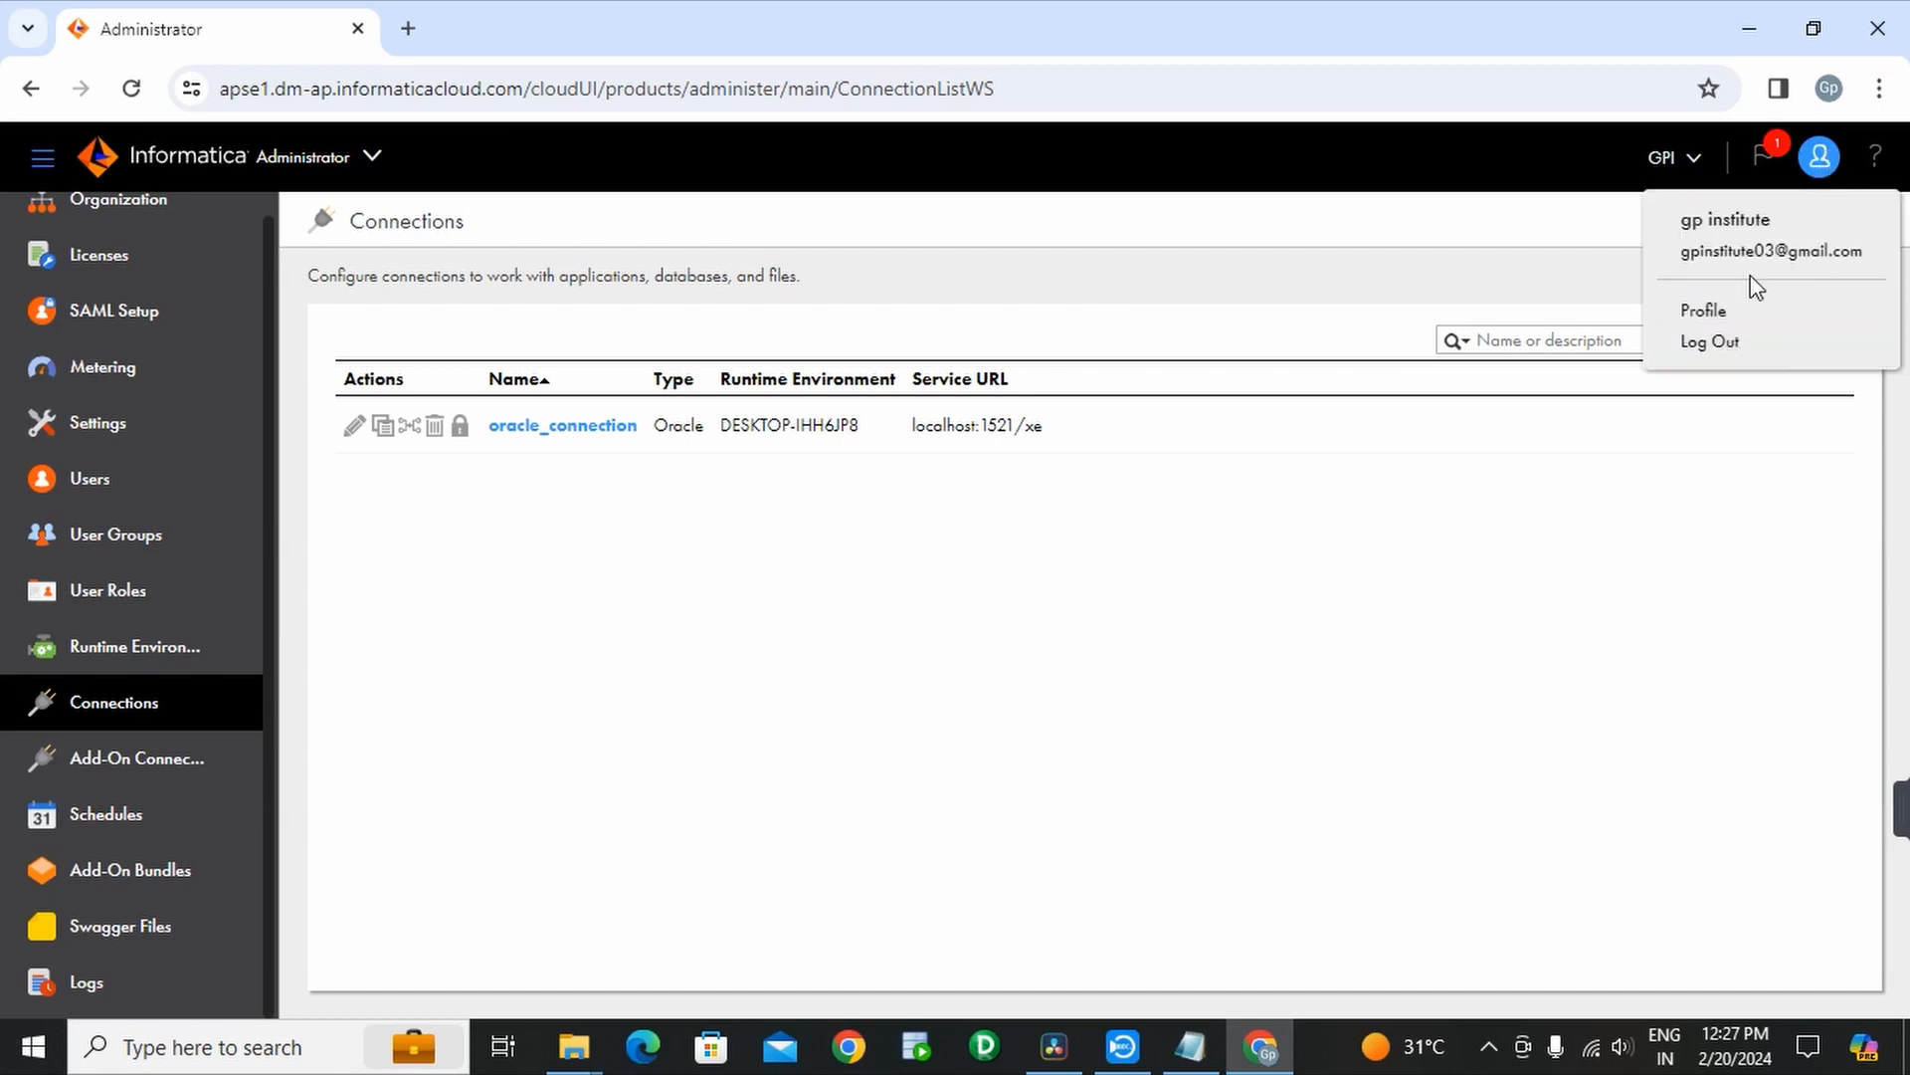
left_click(1619, 549)
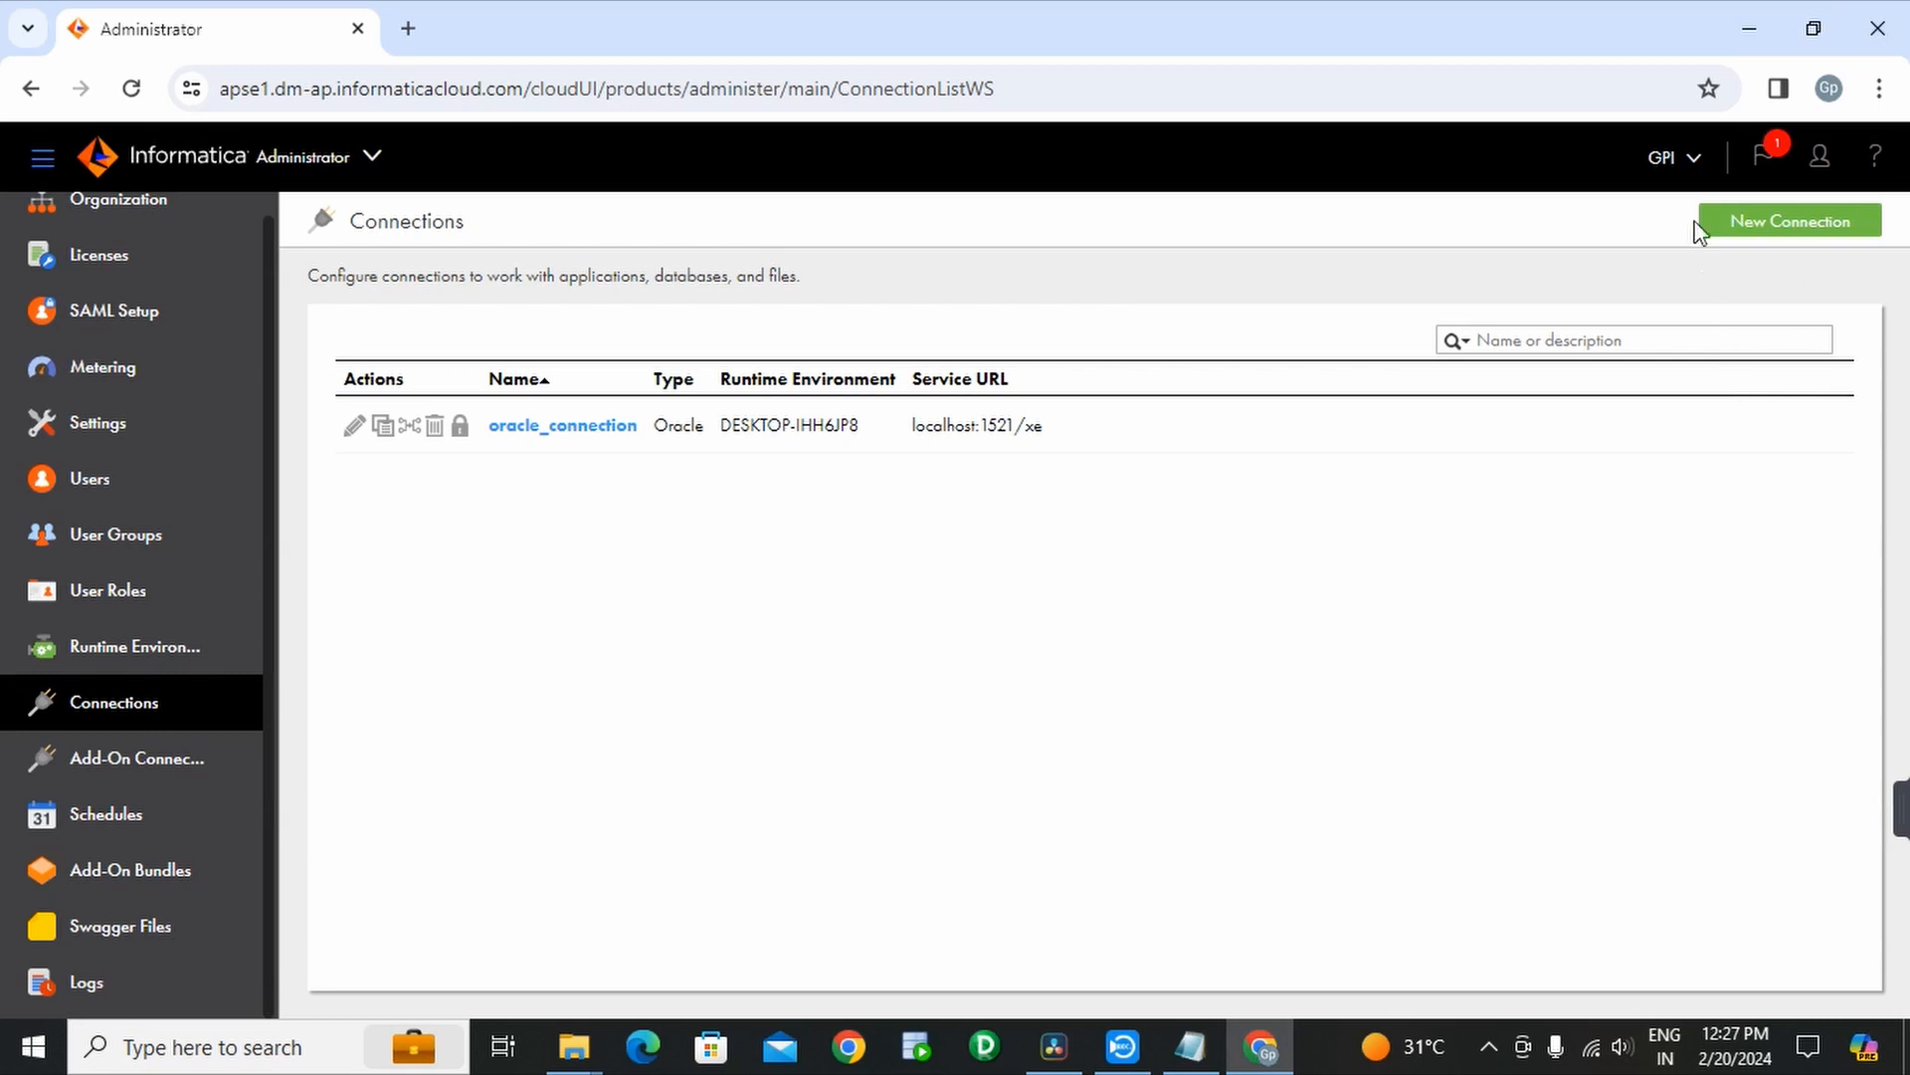
left_click(1820, 156)
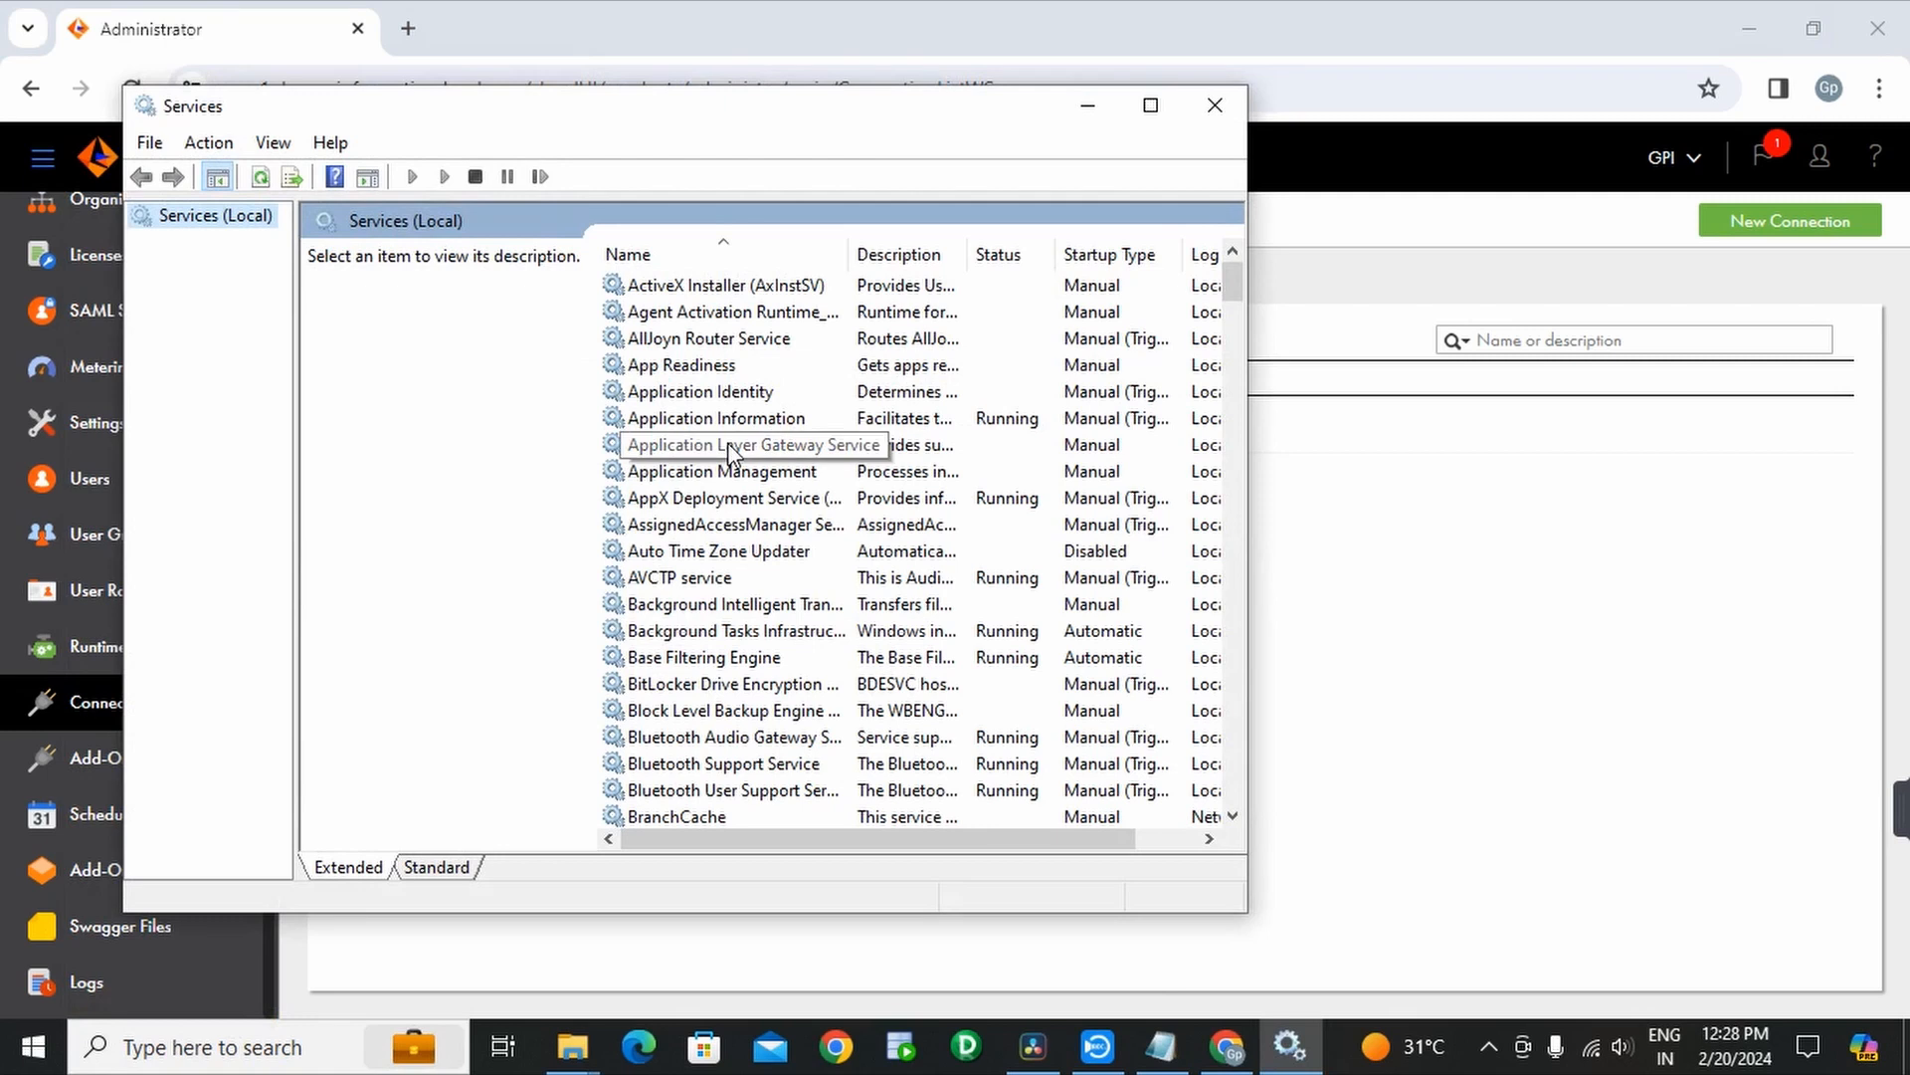
left_click(732, 456)
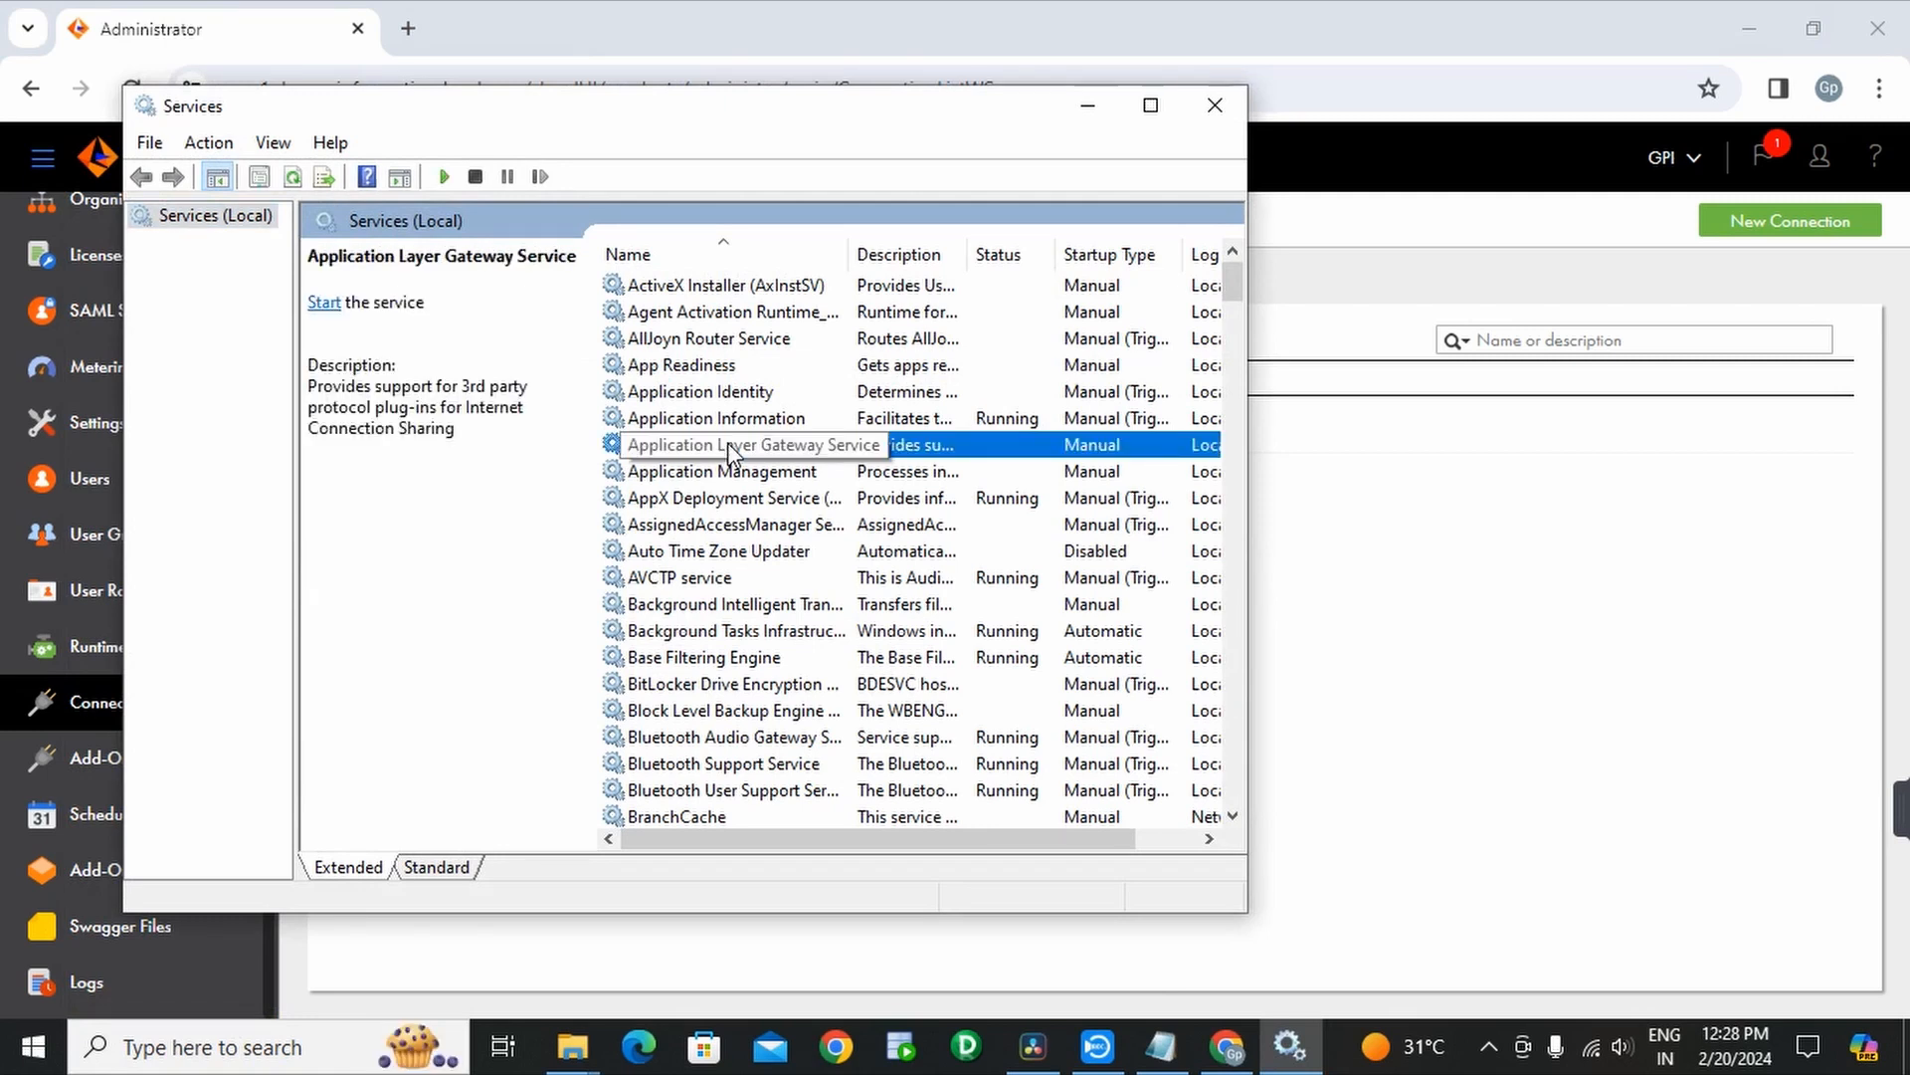
key("i")
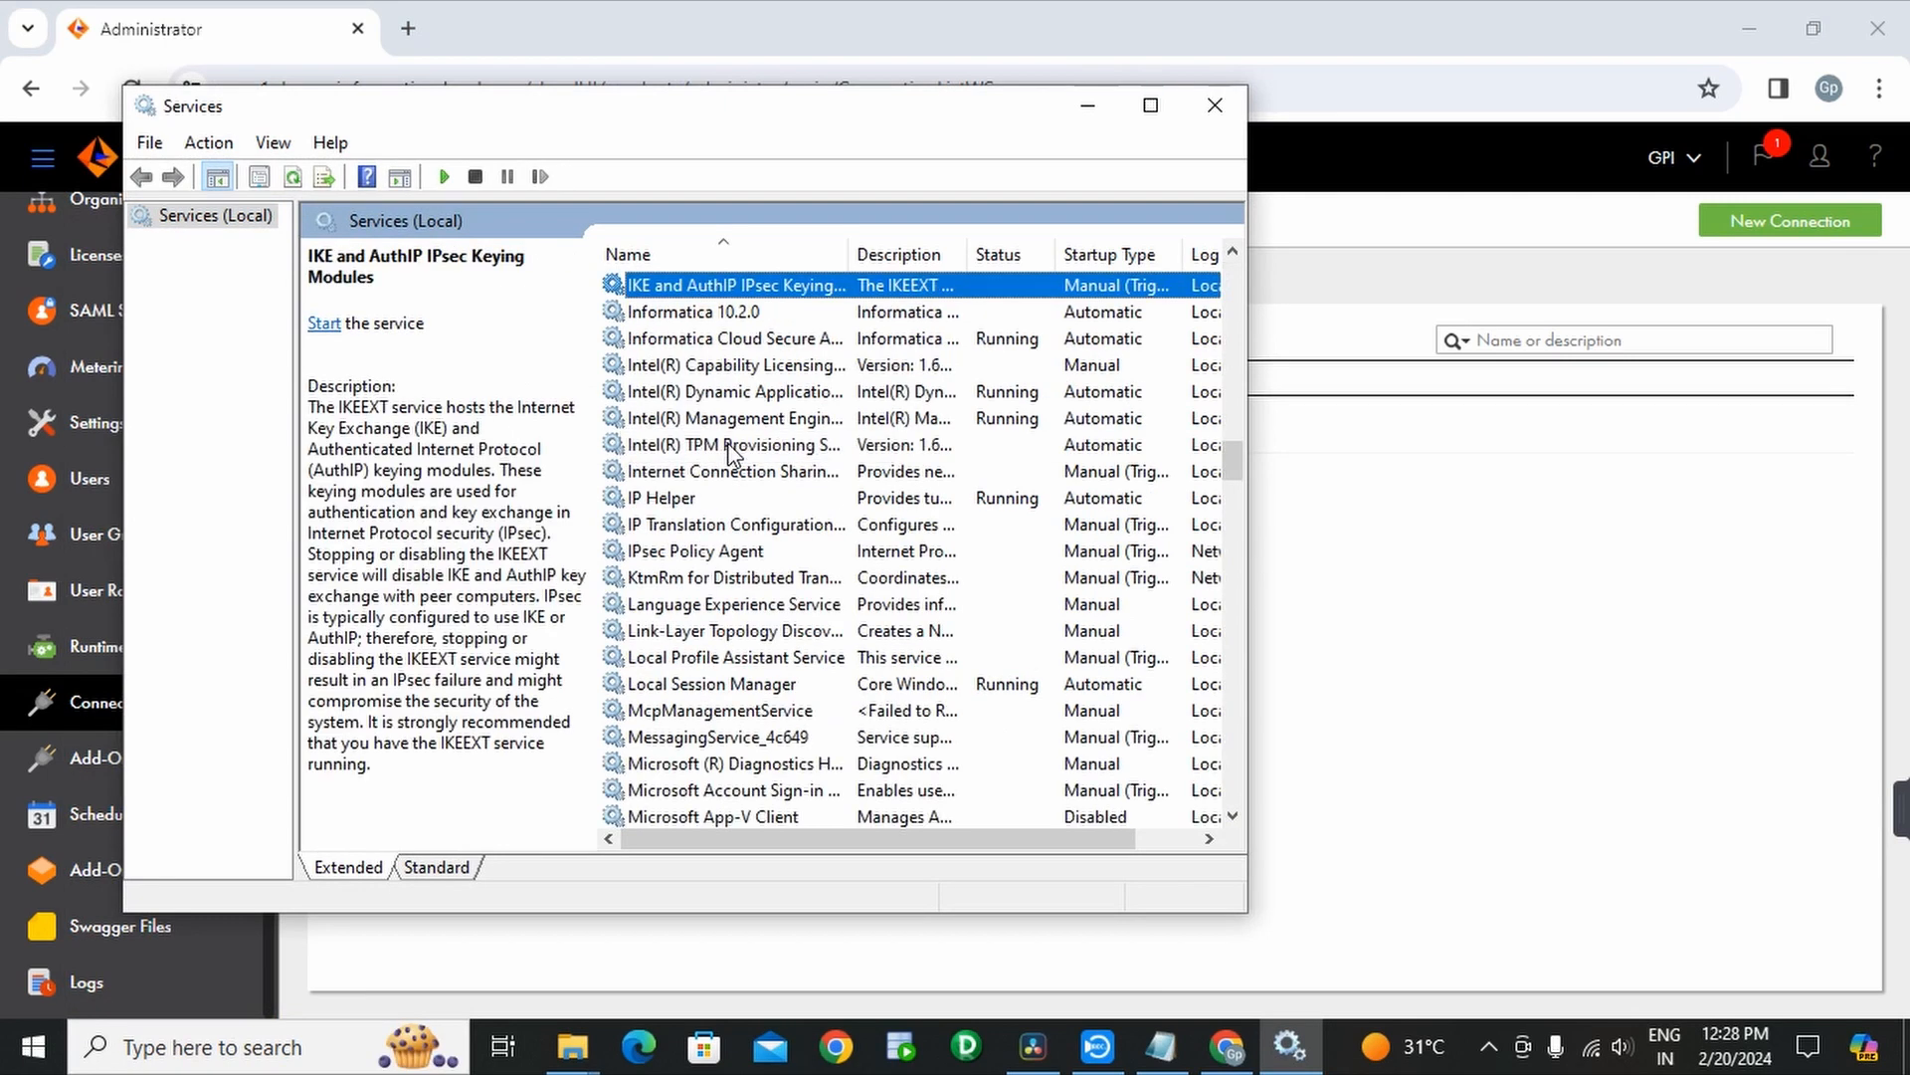
left_click(715, 341)
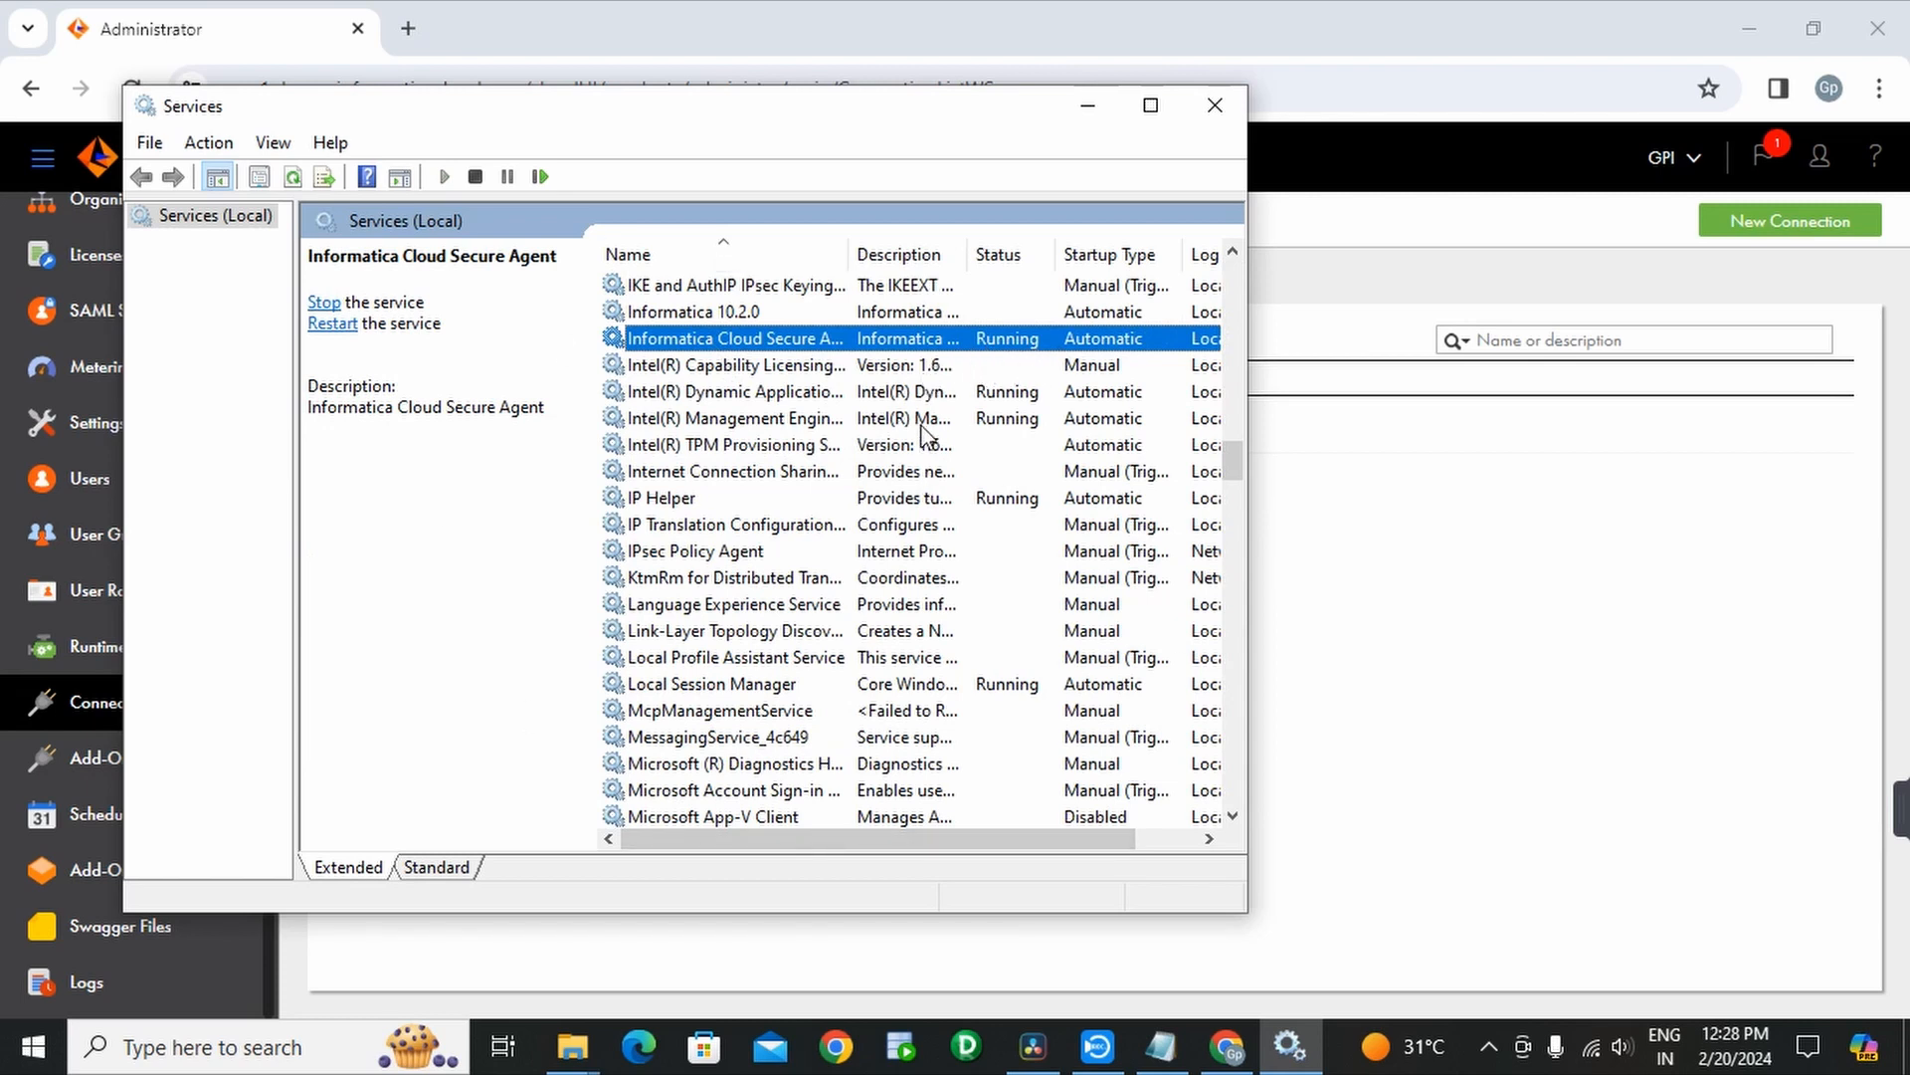
right_click(1002, 348)
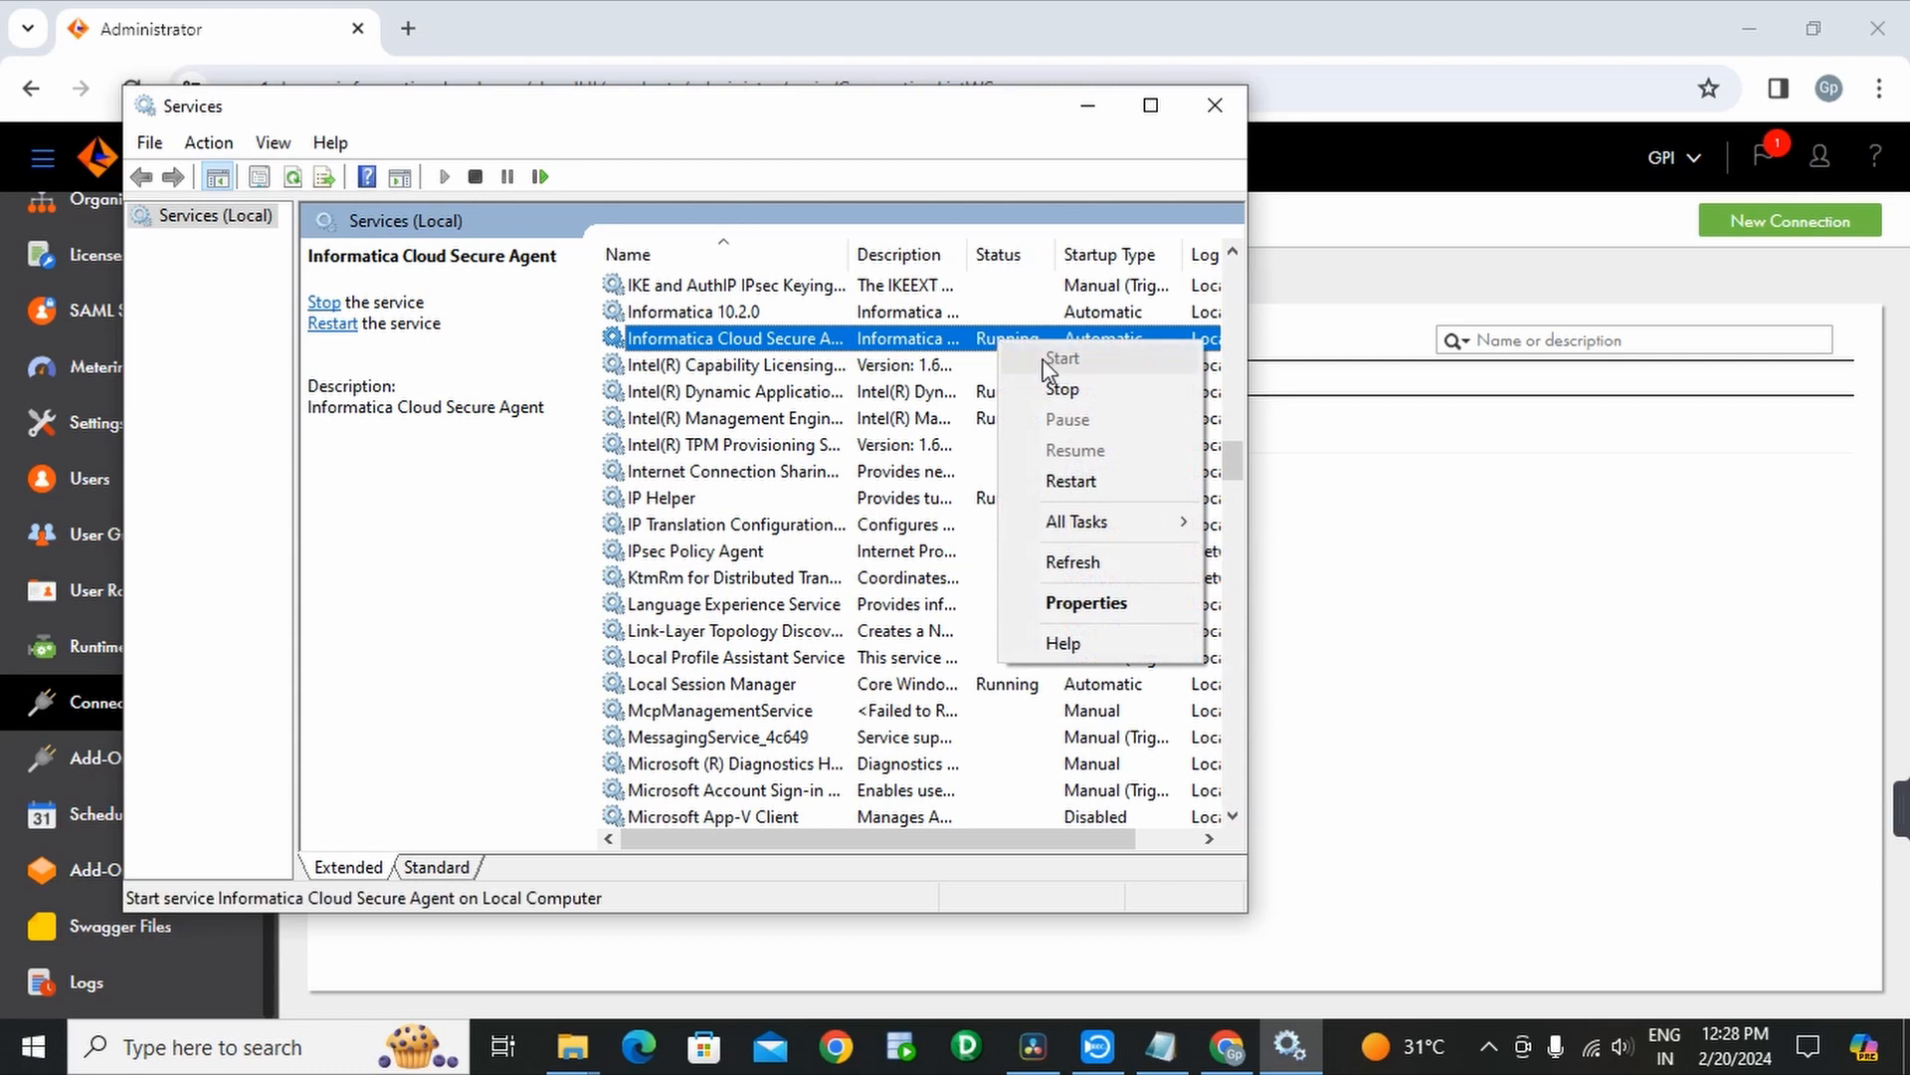
left_click(1216, 107)
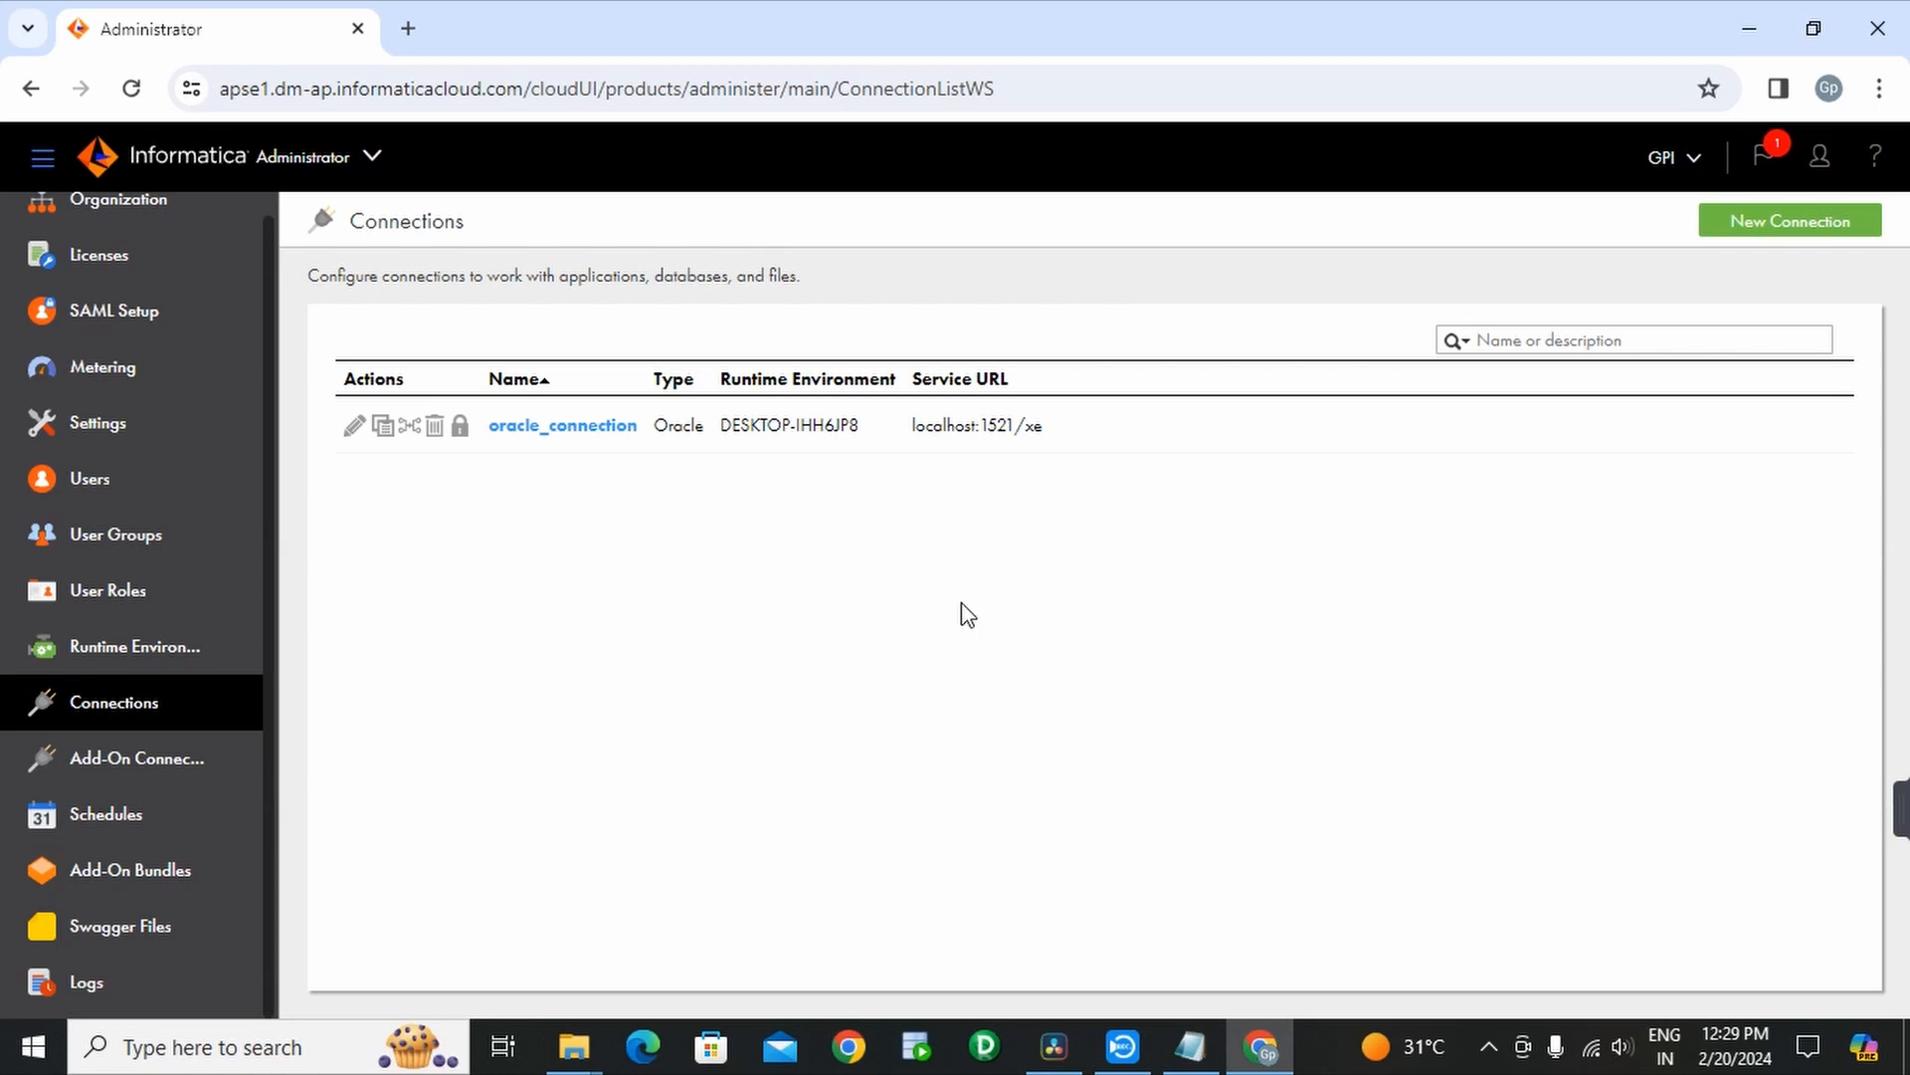
- Bring the IICS INSTALLATION notes forward and highlight parts of the website and contact line
left_click(1197, 1057)
left_click_drag(486, 99, 698, 107)
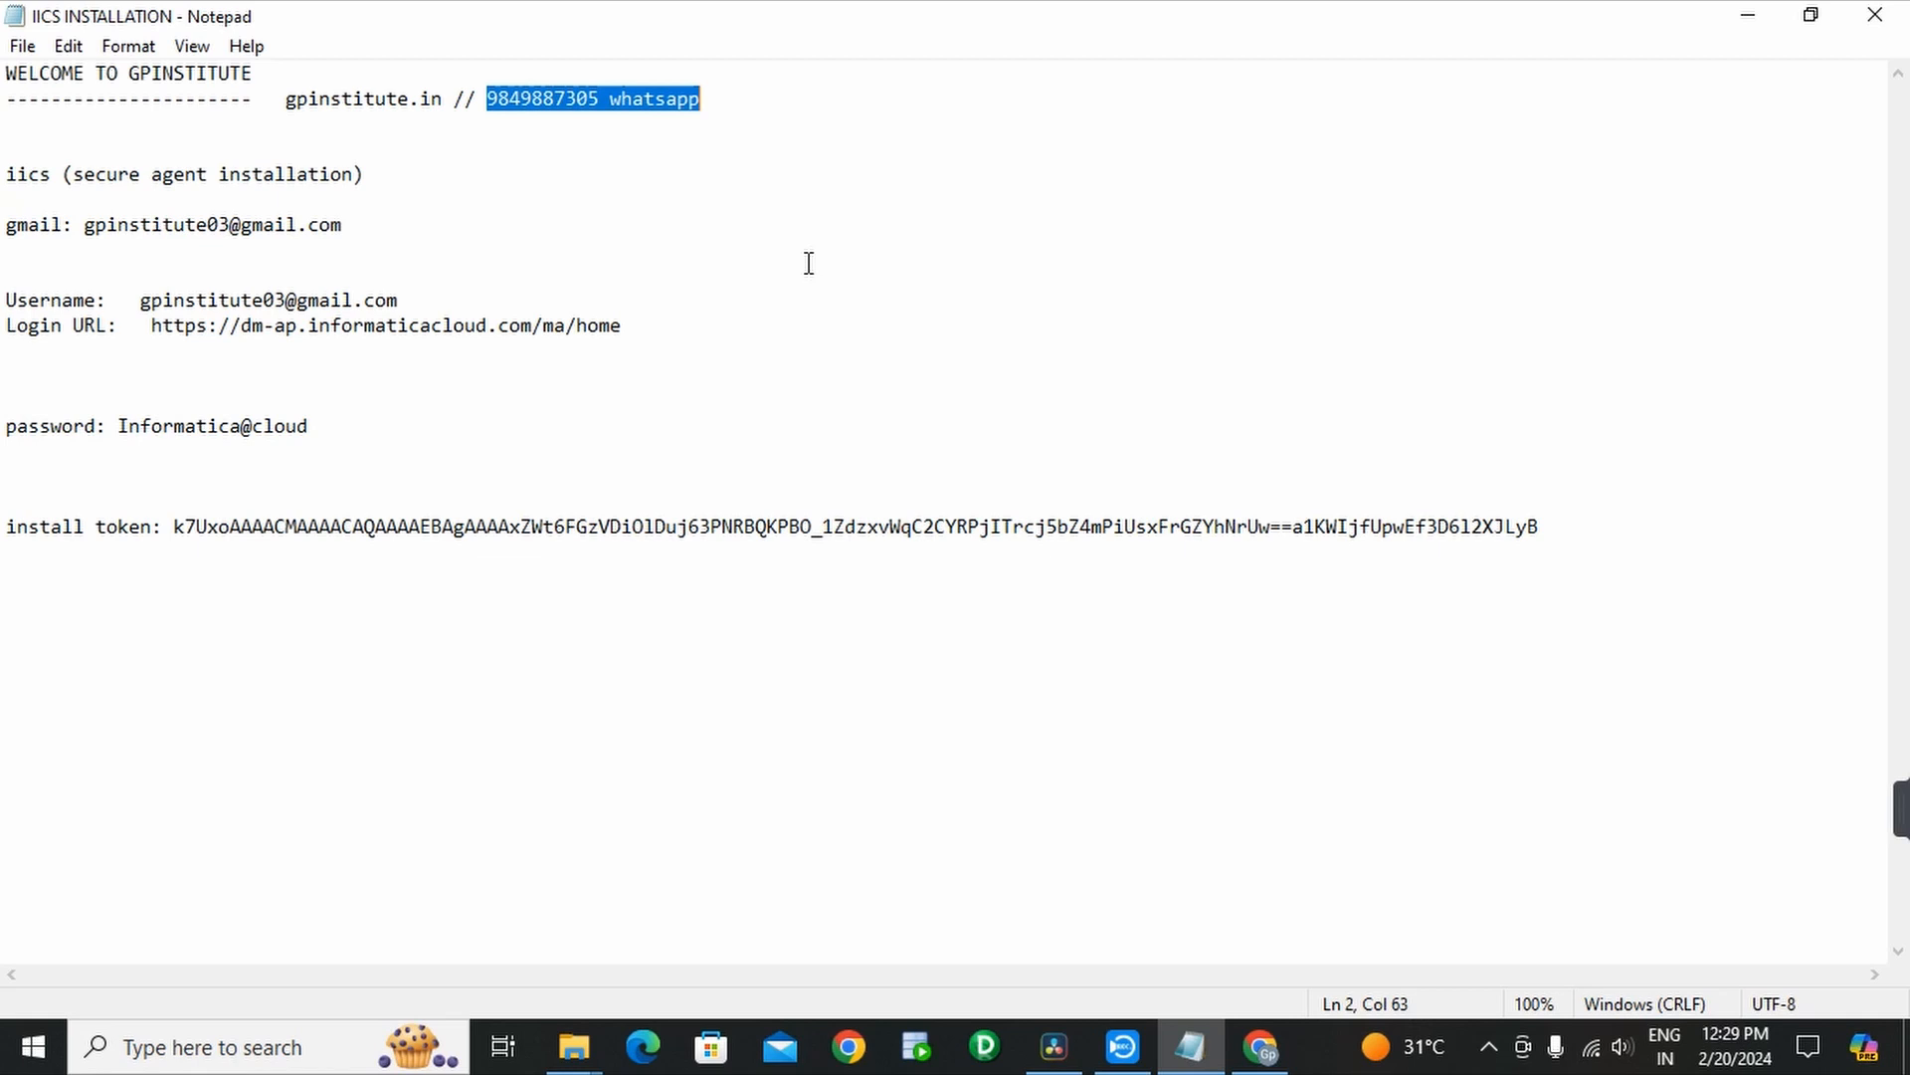
left_click_drag(286, 100, 410, 114)
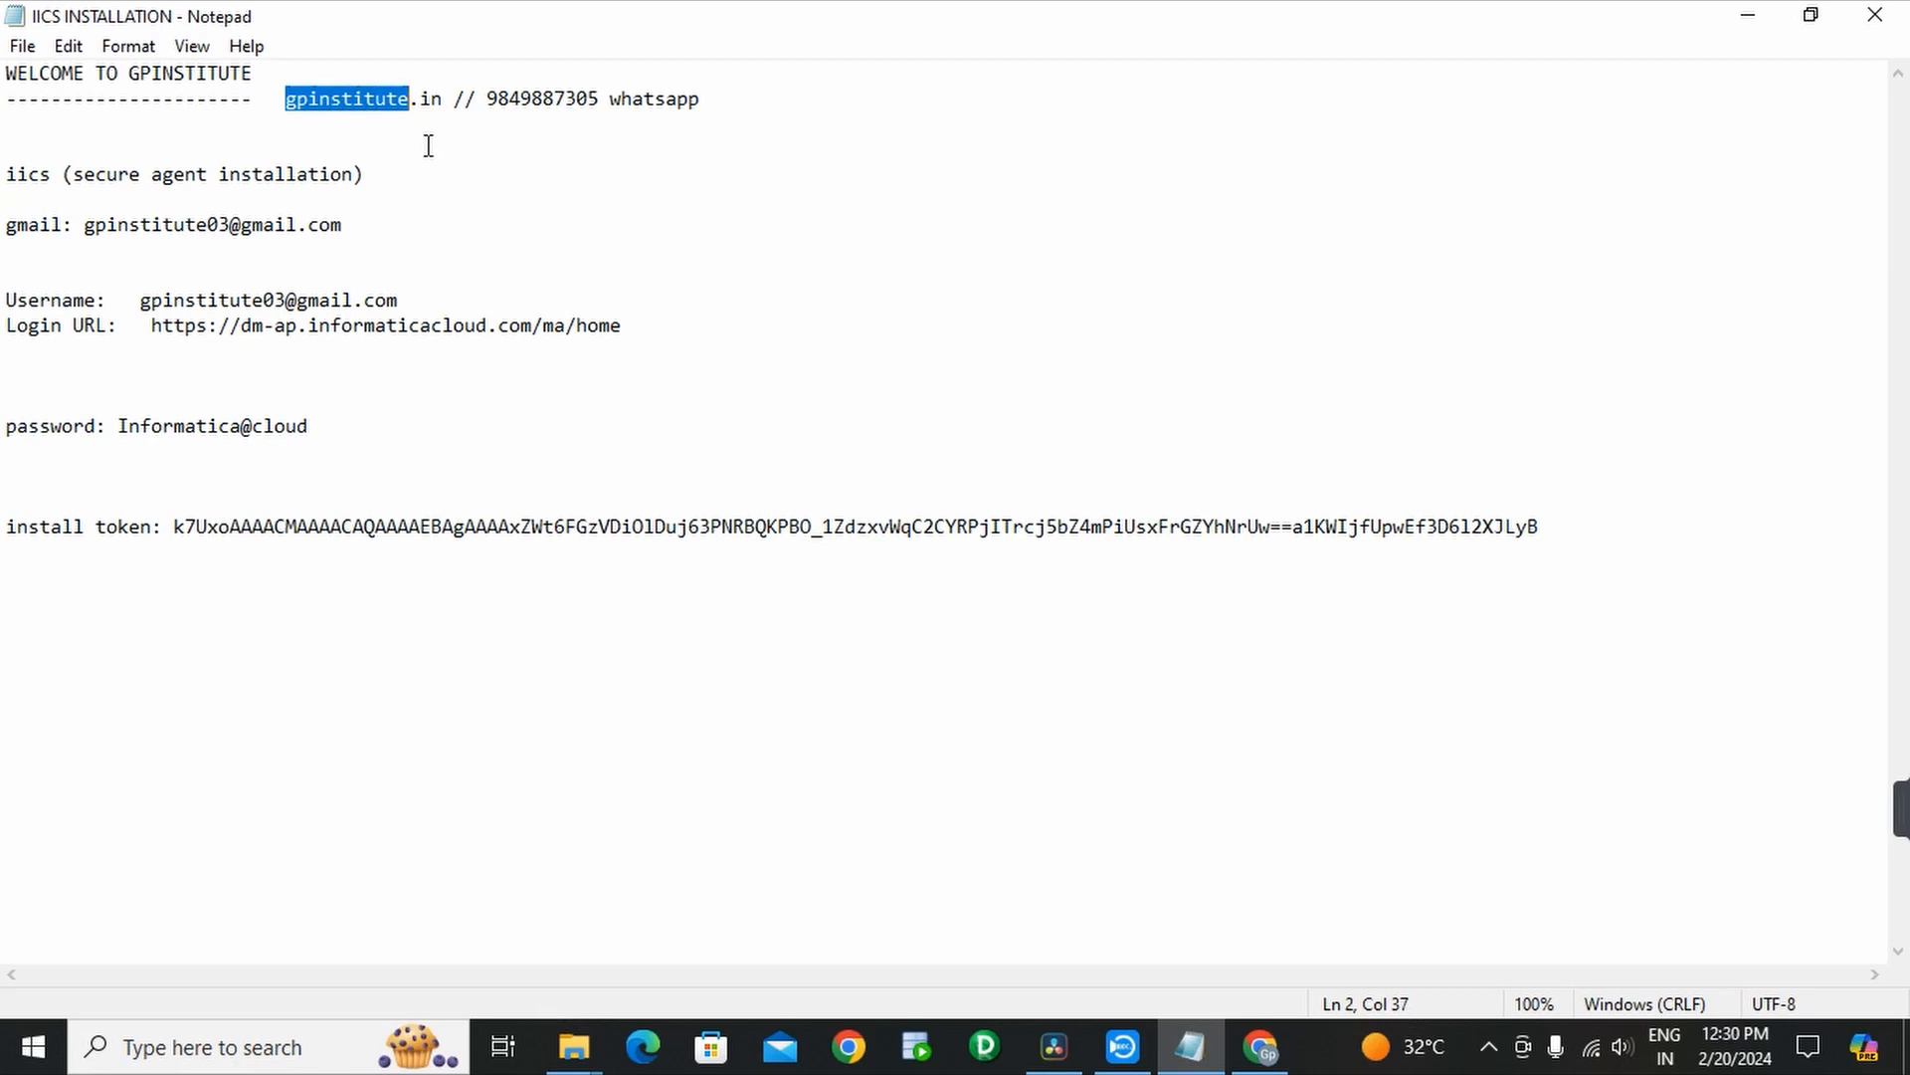
double_click(491, 100)
left_click(484, 99)
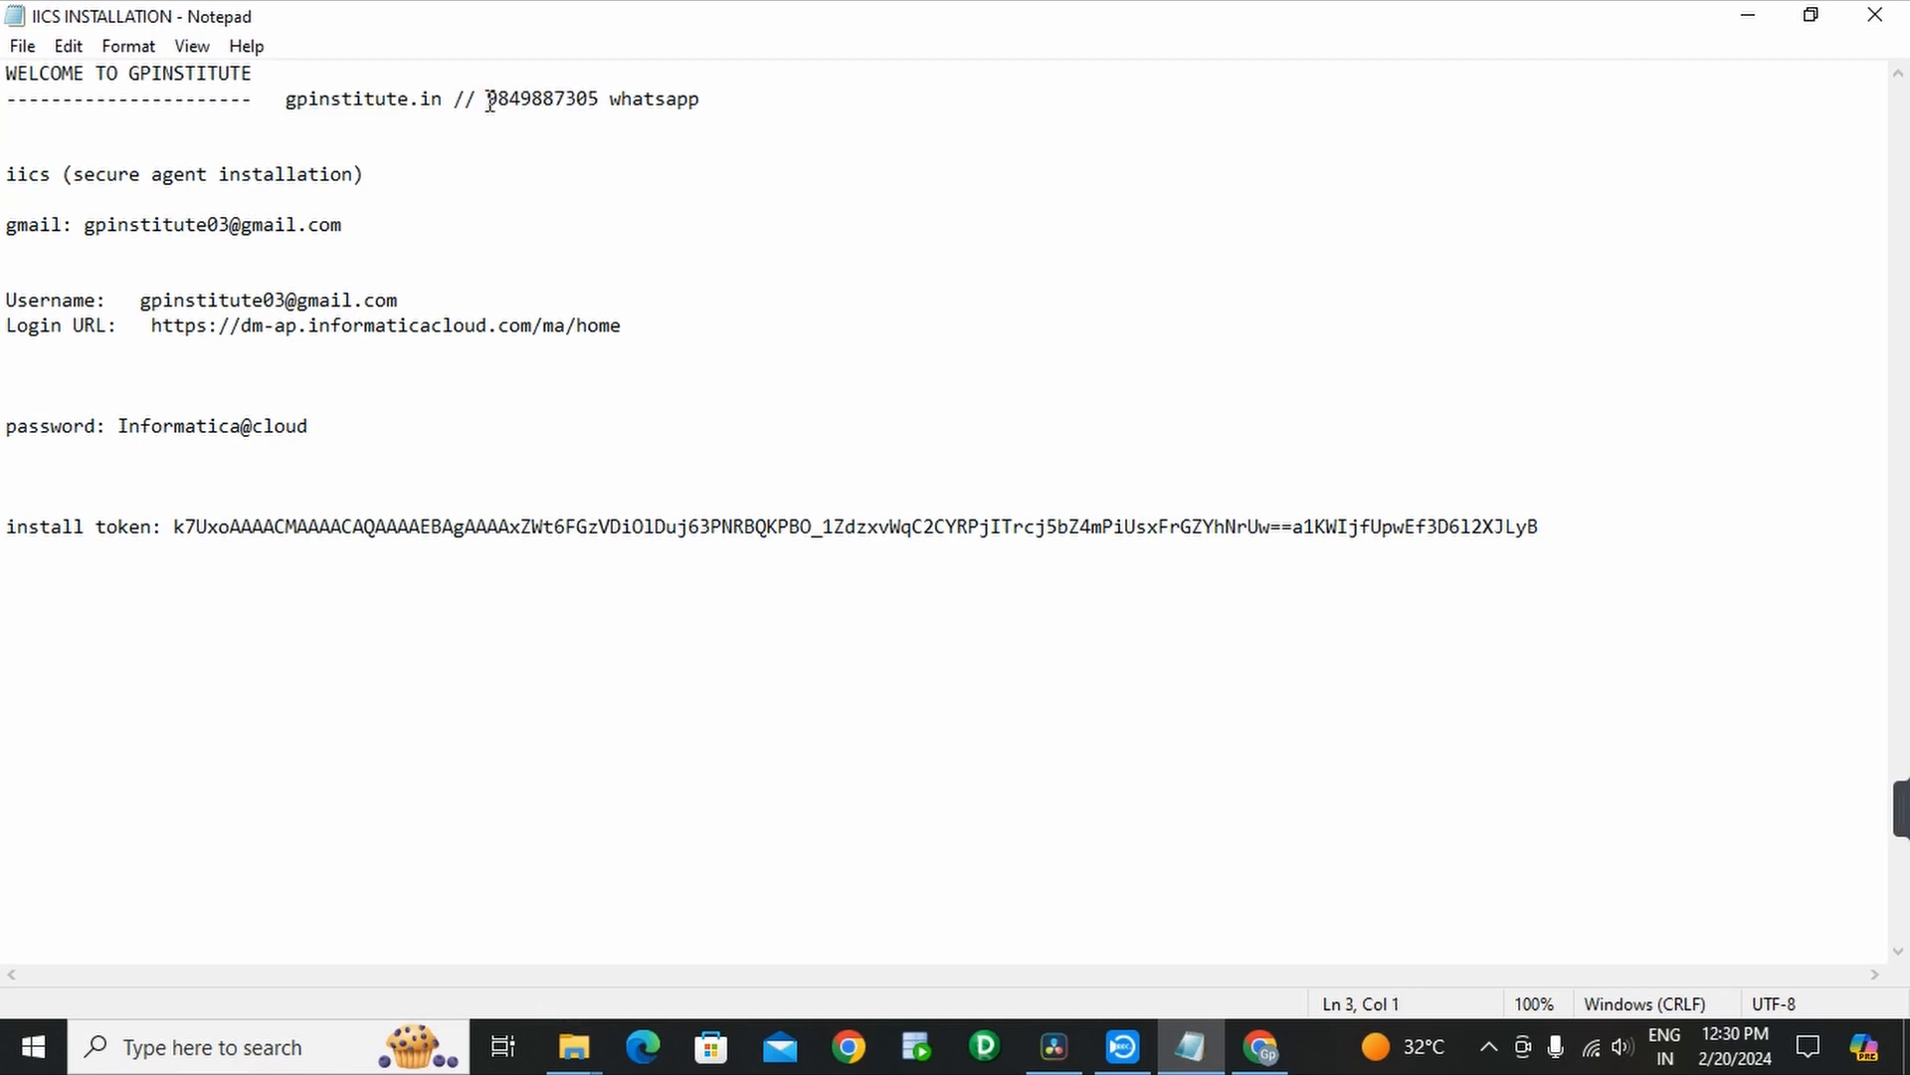
left_click_drag(485, 98, 600, 101)
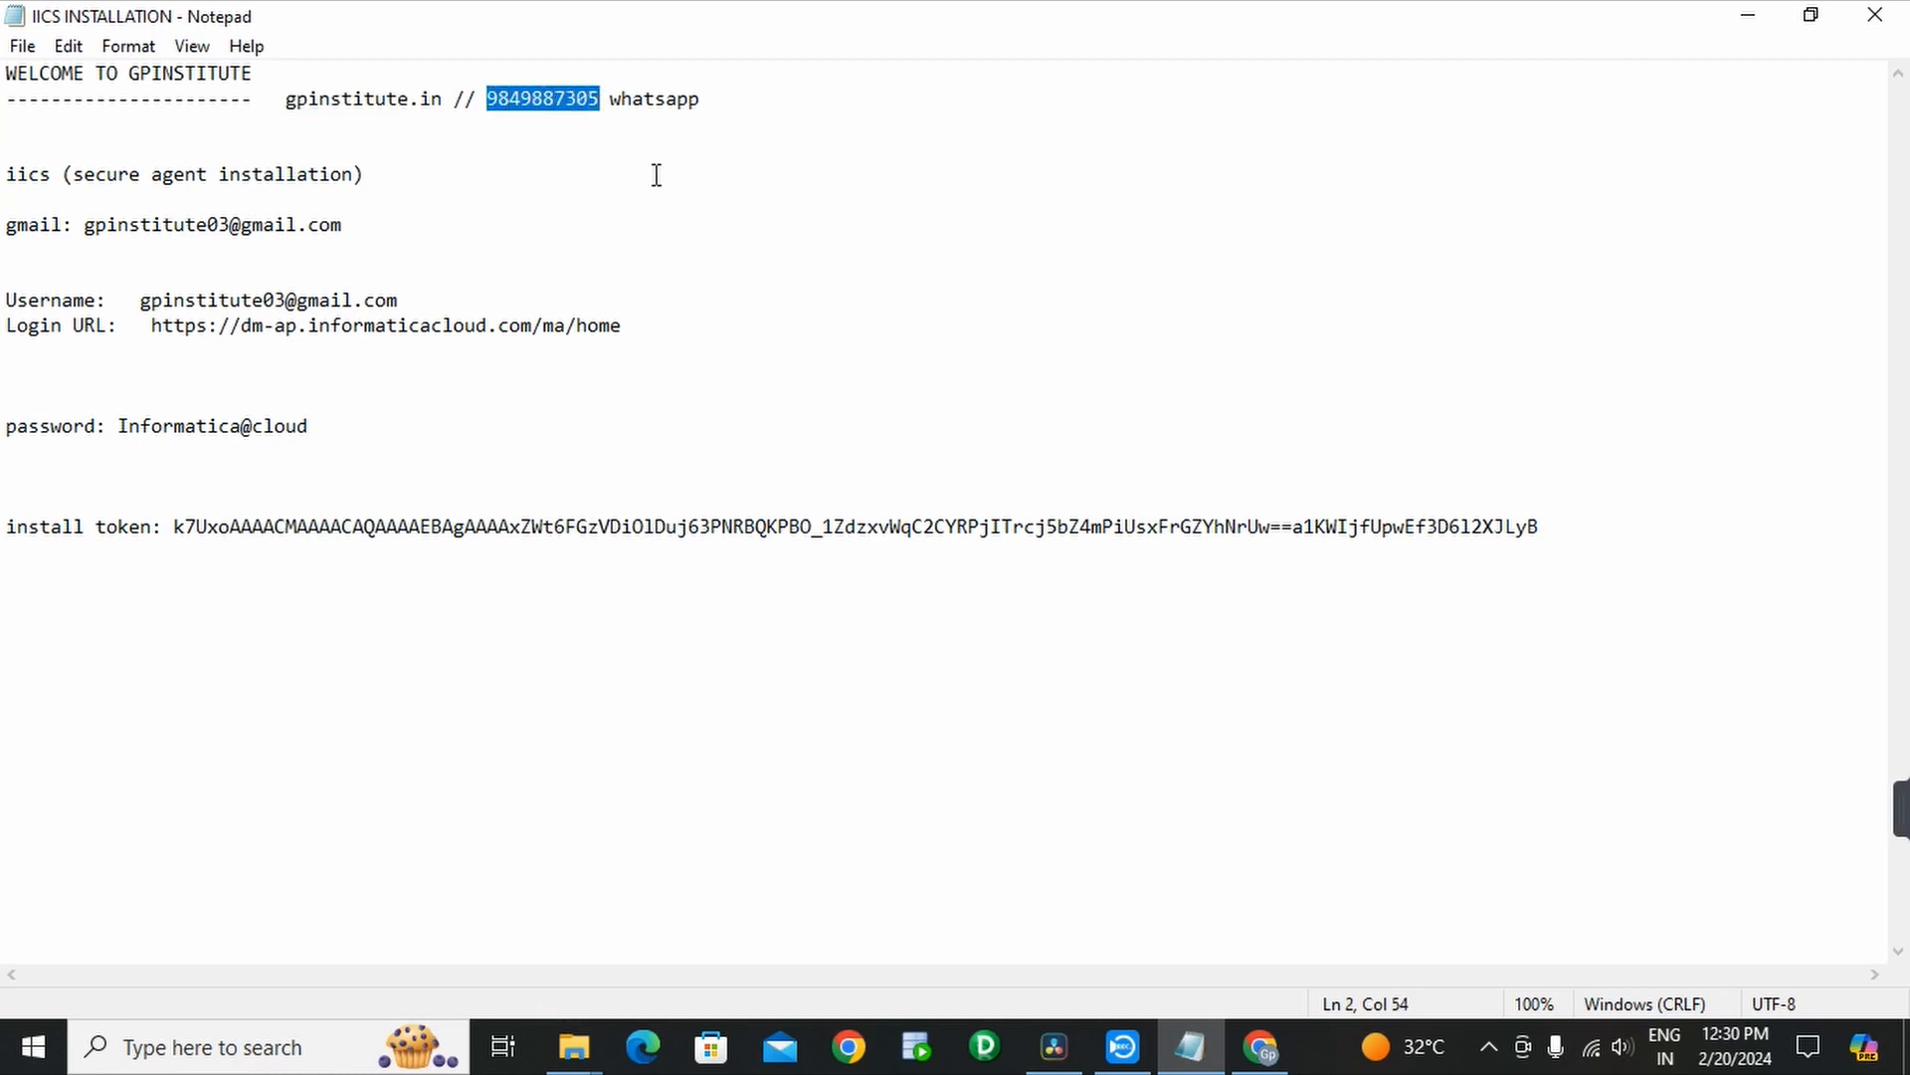